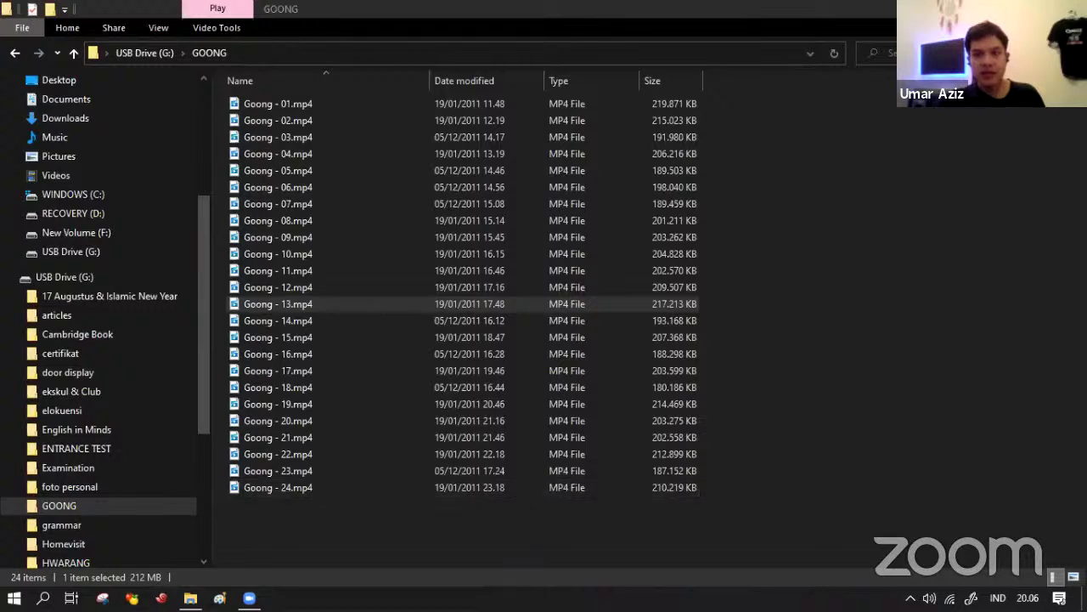
# Step: Switch from the file explorer to Chrome, search for quizizz.com and open the Quizizz website
pyautogui.press('super+d')
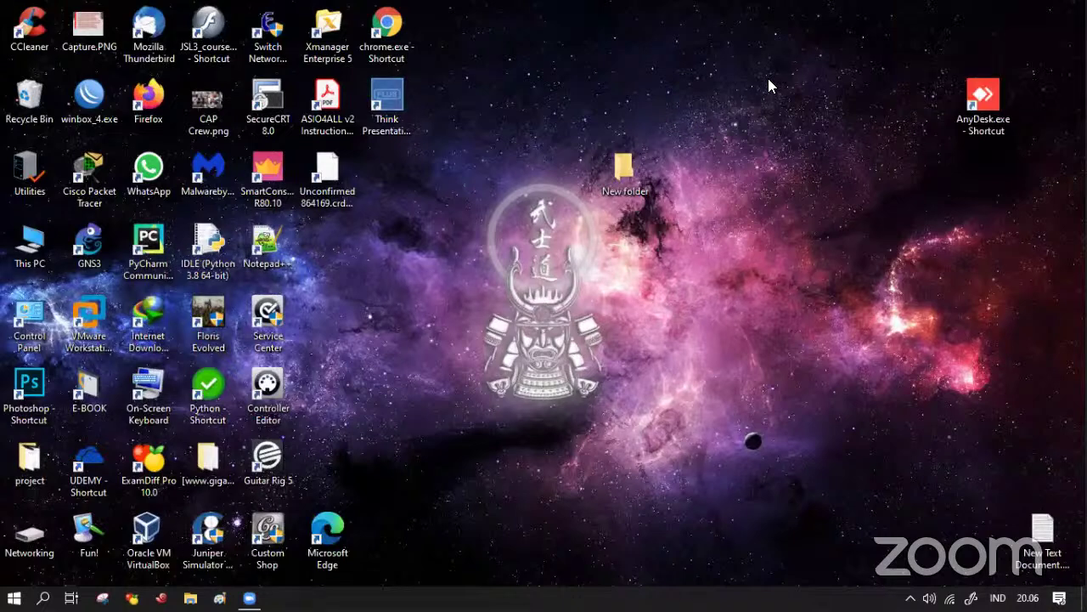
pyautogui.click(382, 34)
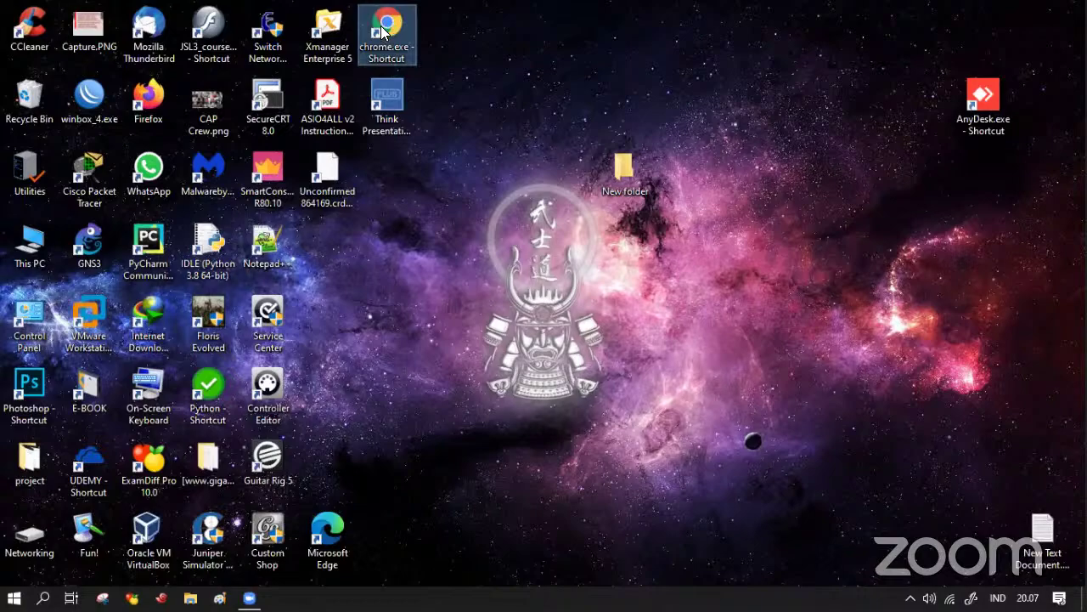
pyautogui.doubleClick(384, 32)
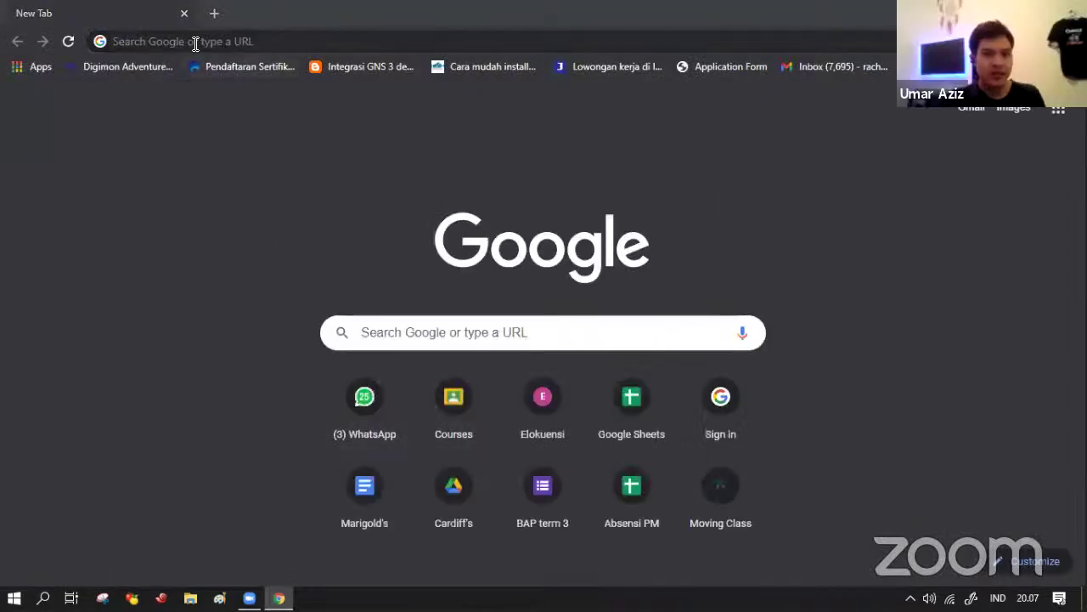
pyautogui.click(194, 42)
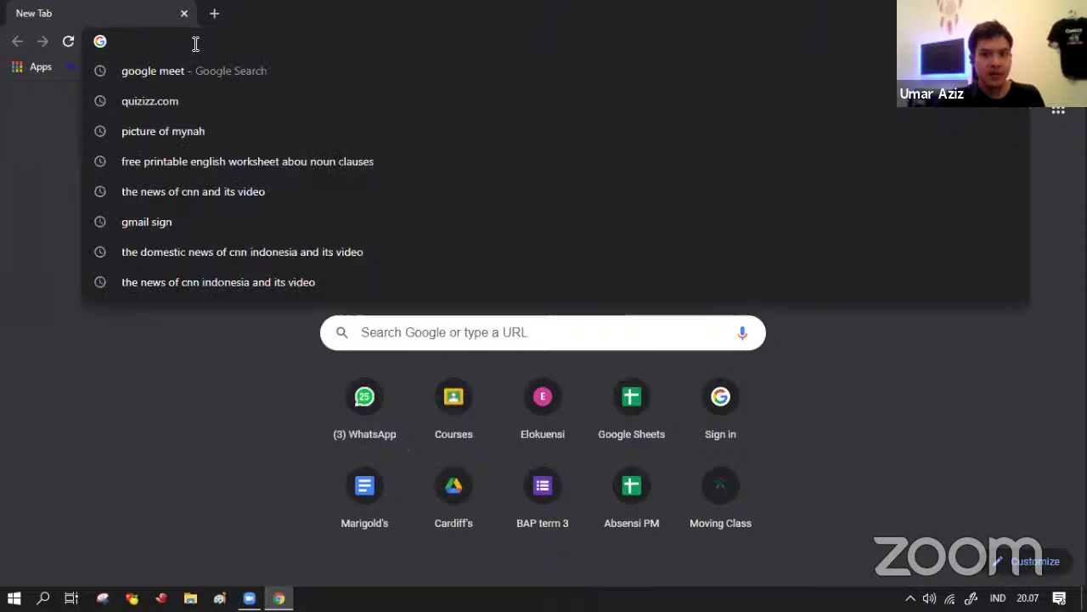
pyautogui.click(143, 106)
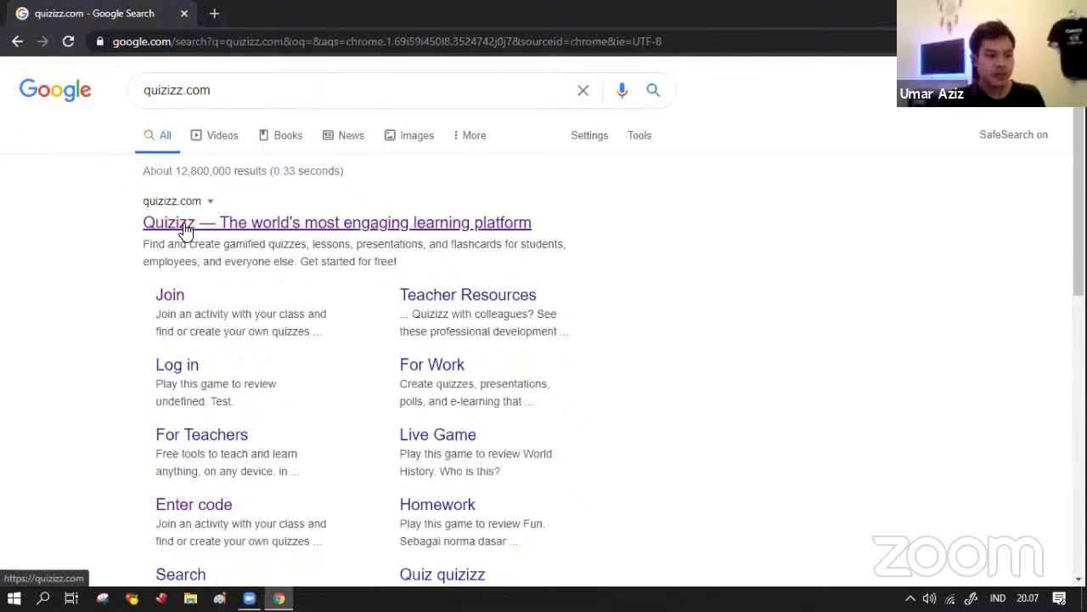
pyautogui.click(186, 227)
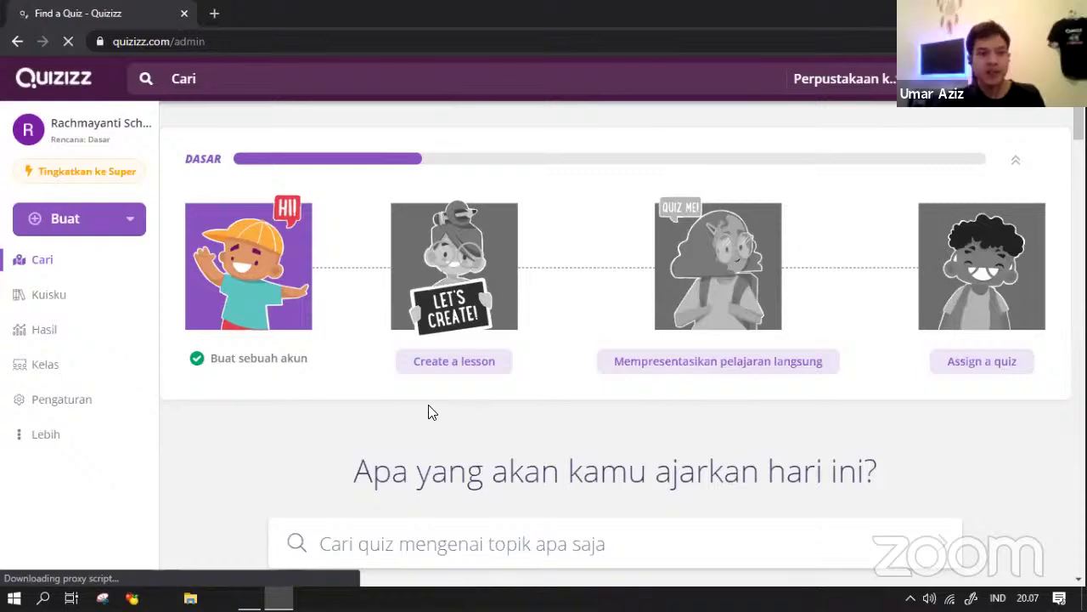
# Step: Change the preferred language to English in the account settings
pyautogui.scroll(-2, 666, 463)
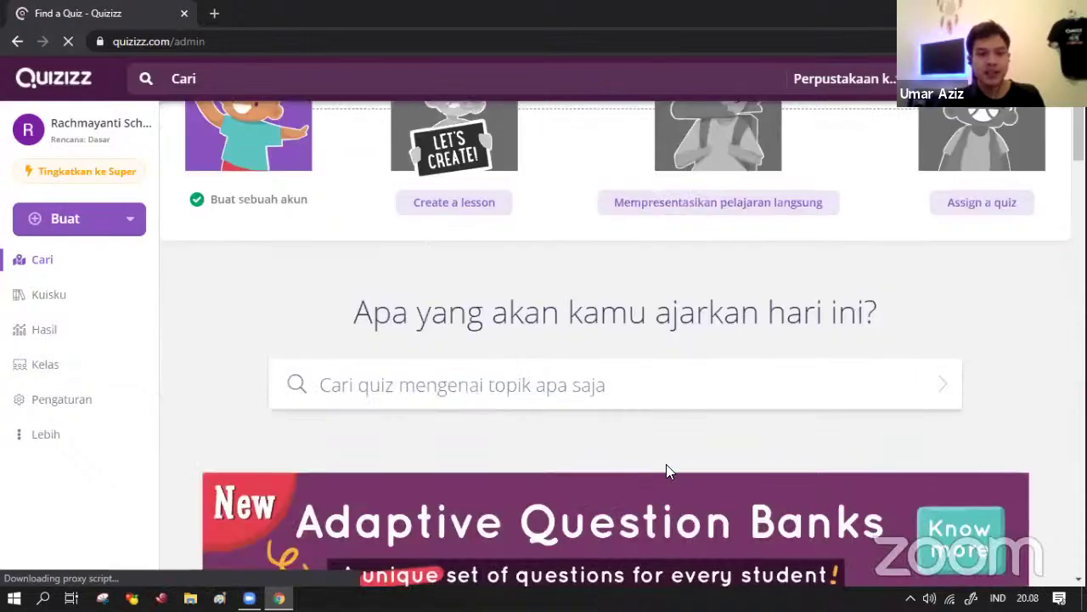
pyautogui.scroll(-1, 690, 462)
pyautogui.scroll(3, 643, 457)
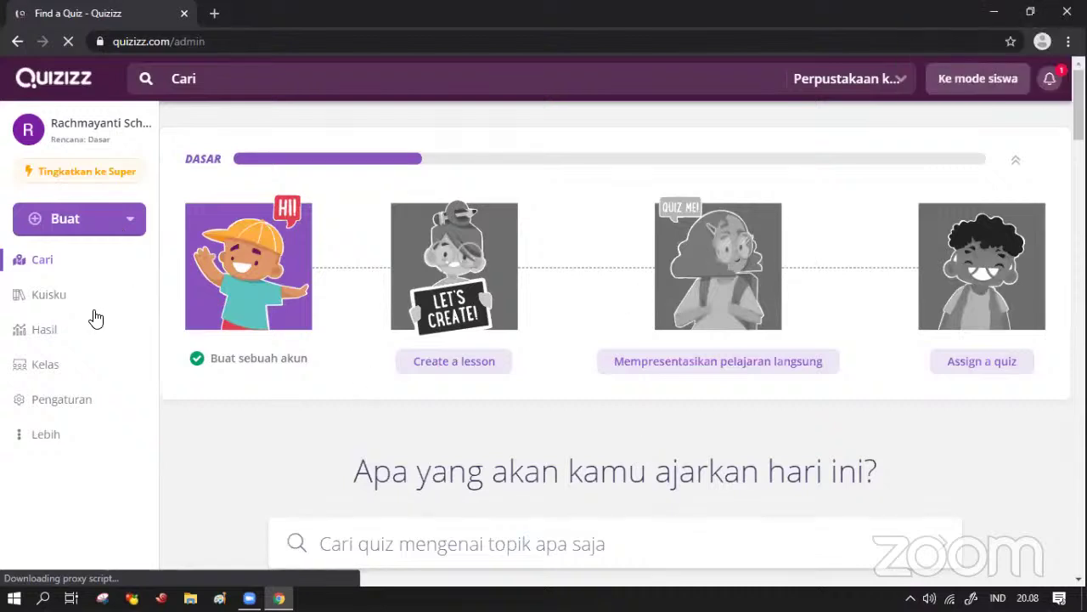
pyautogui.click(55, 401)
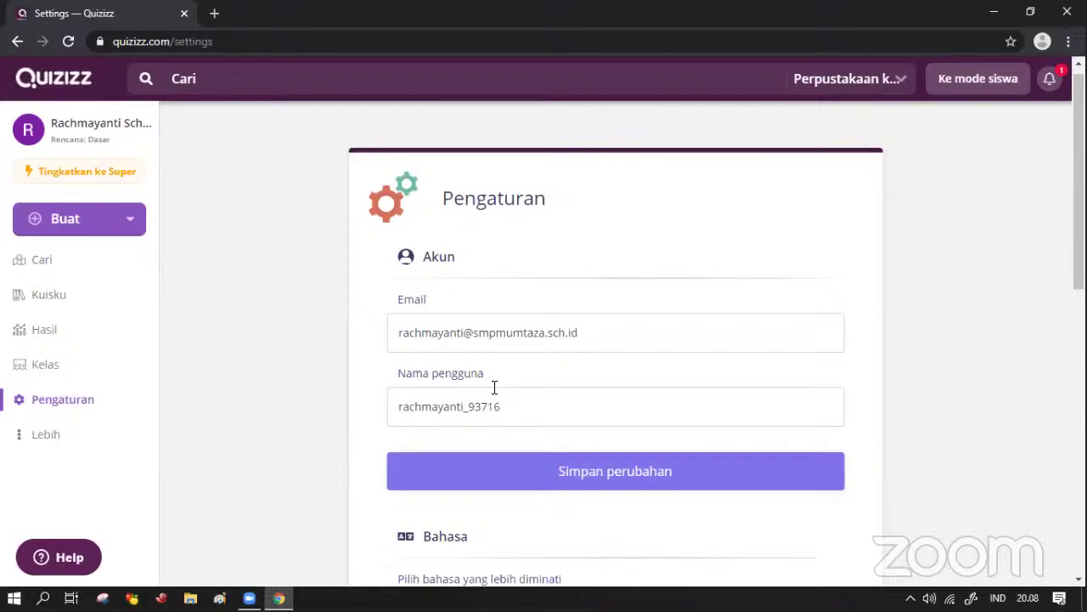
pyautogui.scroll(-2, 476, 391)
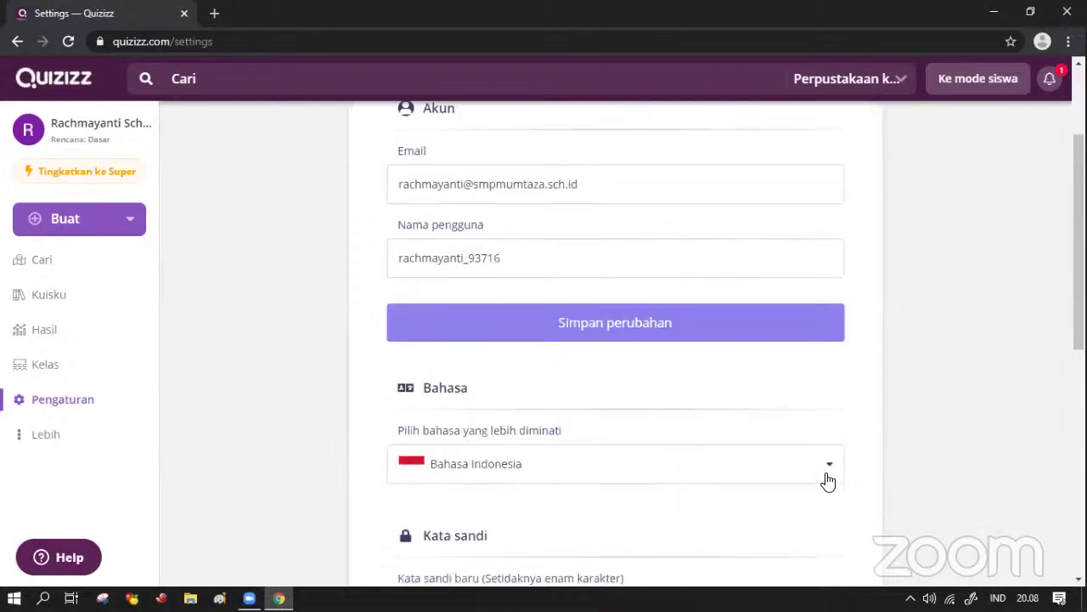
pyautogui.click(789, 478)
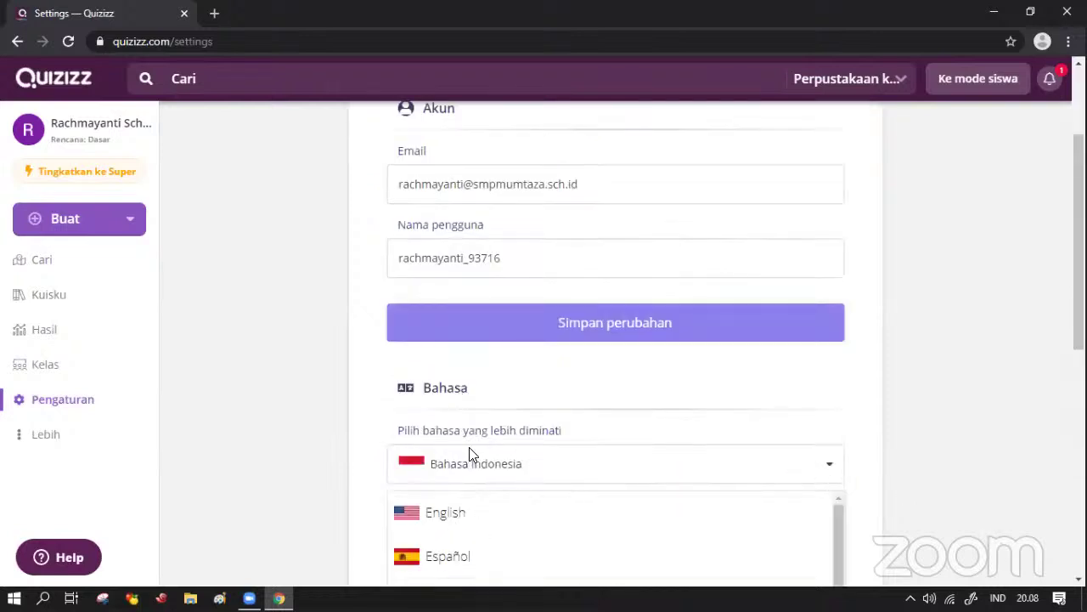
pyautogui.scroll(-1, 499, 552)
pyautogui.scroll(-3, 561, 510)
pyautogui.scroll(2, 541, 475)
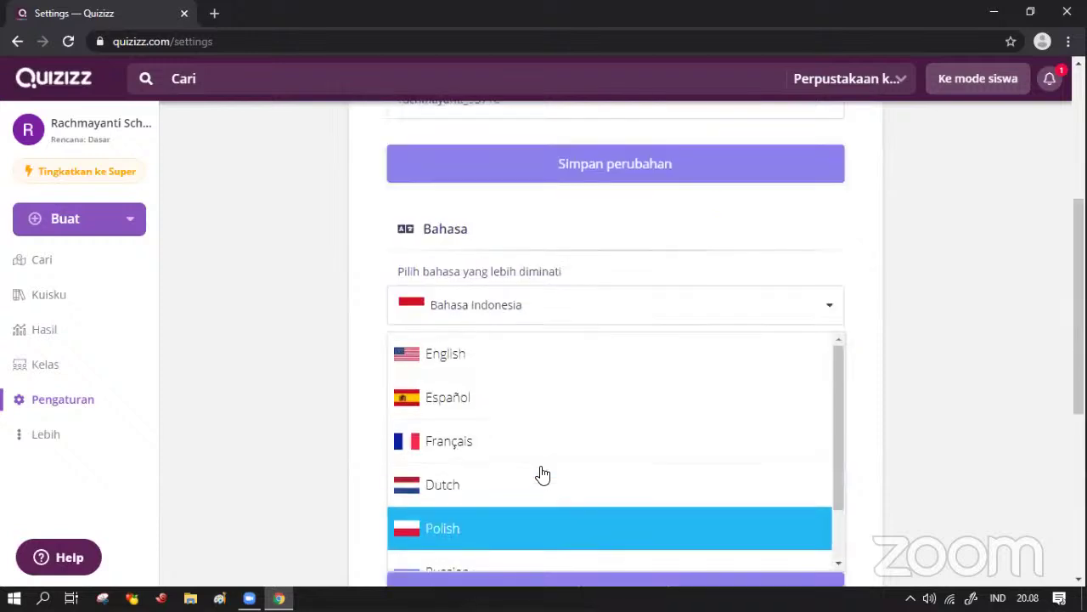
pyautogui.click(430, 357)
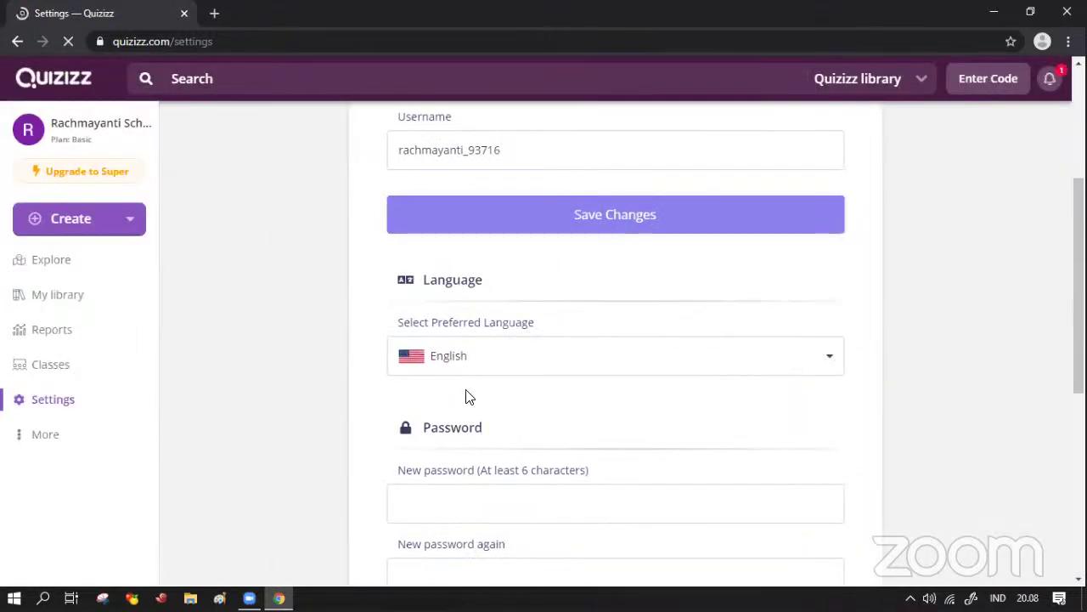
# Step: Create a new quiz named "Present Perfect for year 8" with English as its subject
pyautogui.scroll(3, 467, 396)
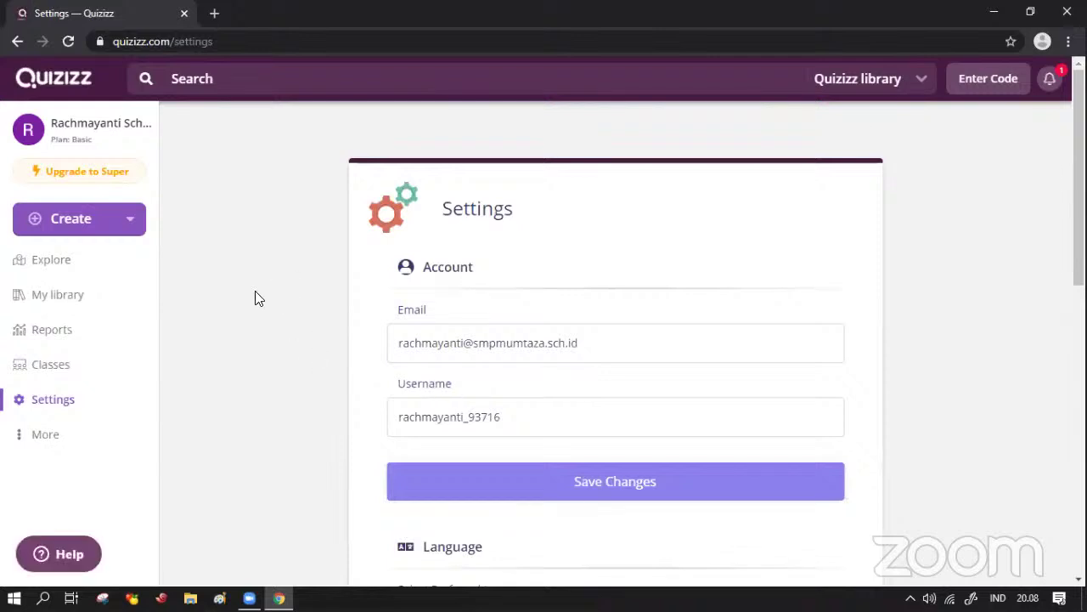
pyautogui.click(132, 222)
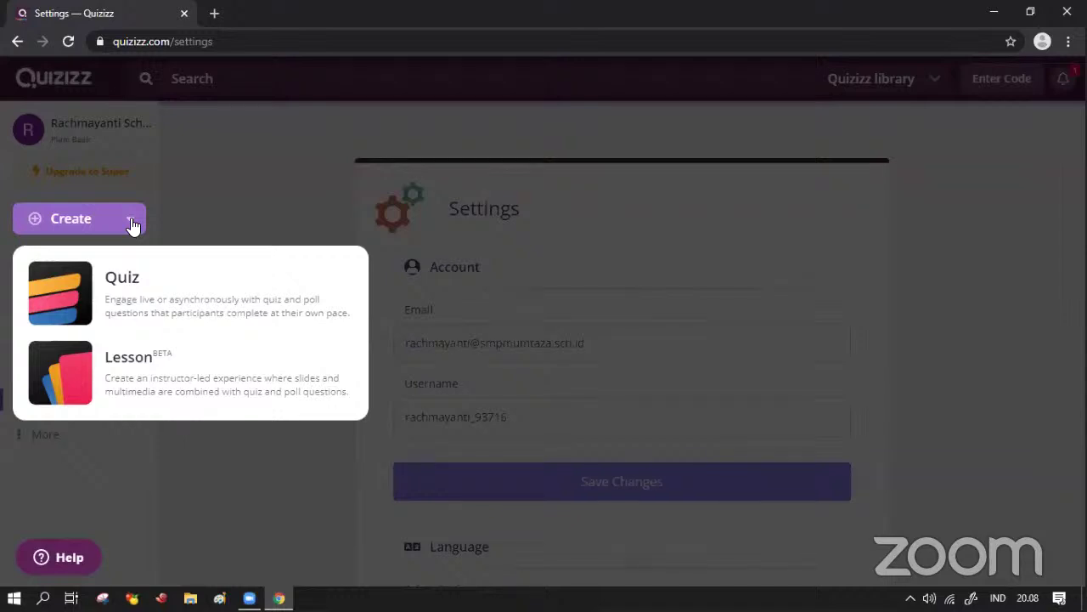
pyautogui.click(124, 286)
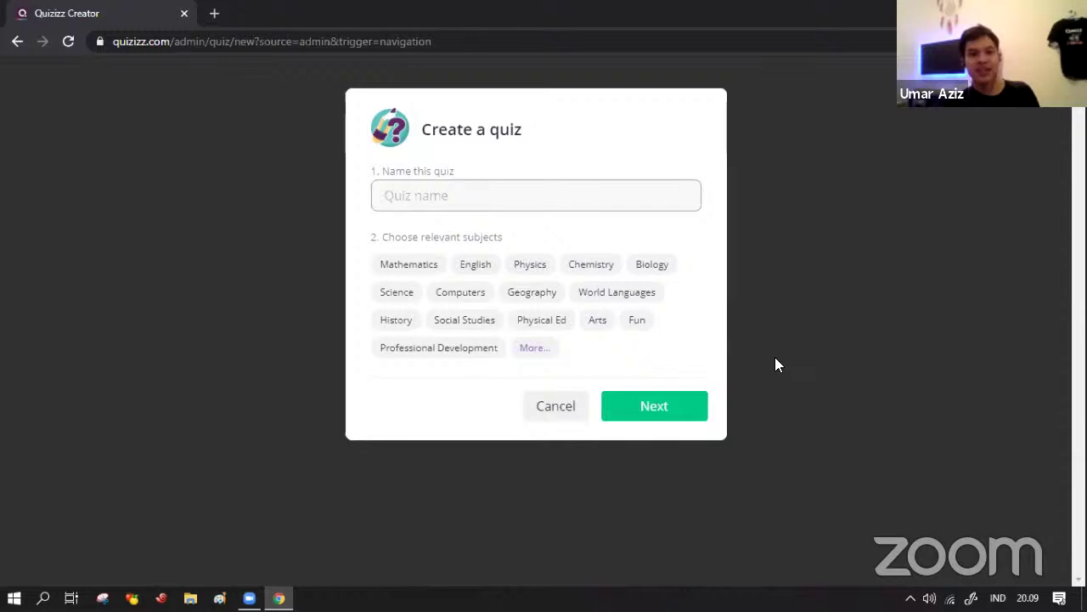
pyautogui.write('Pres')
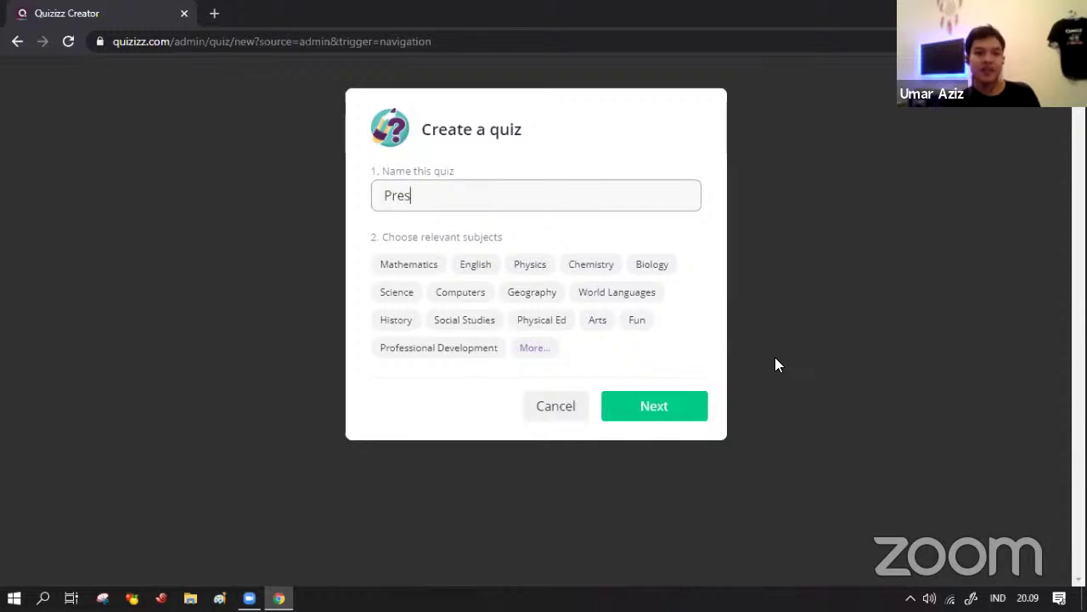
pyautogui.write('ent Per')
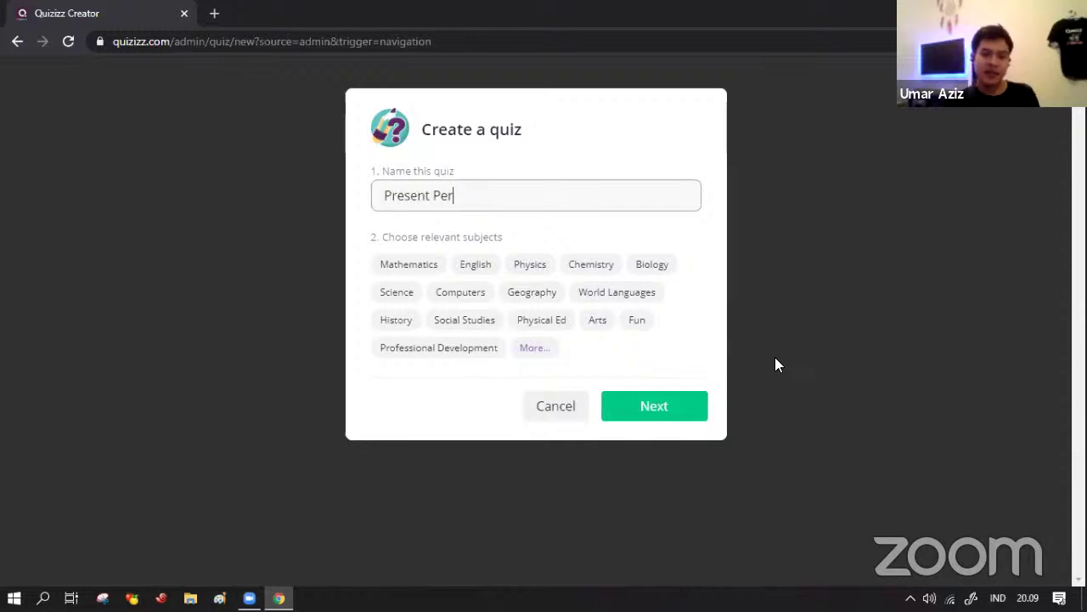
pyautogui.write('fect f')
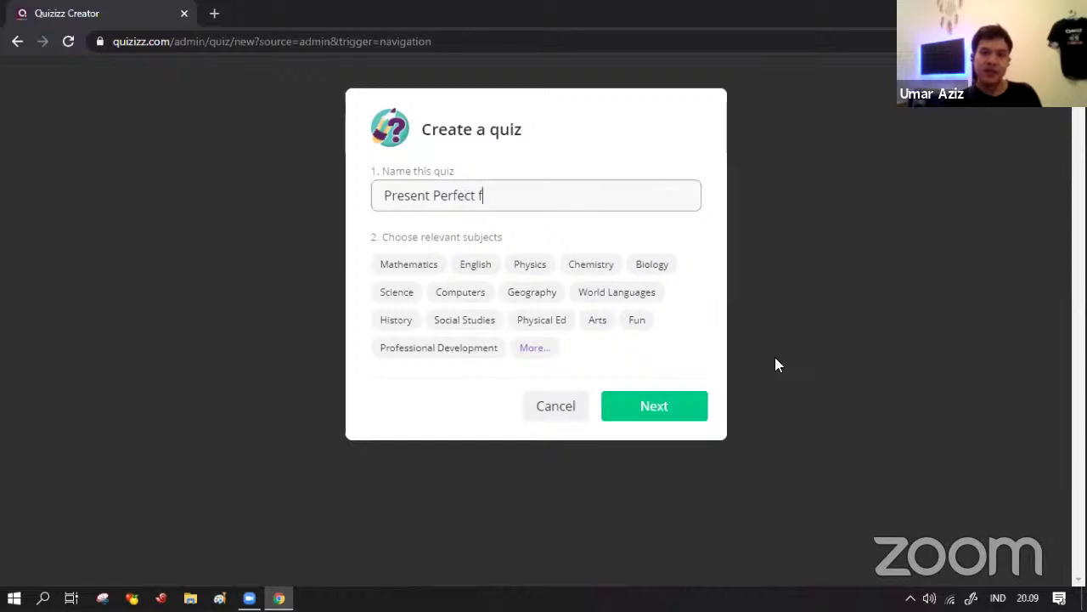
pyautogui.write('or year 8')
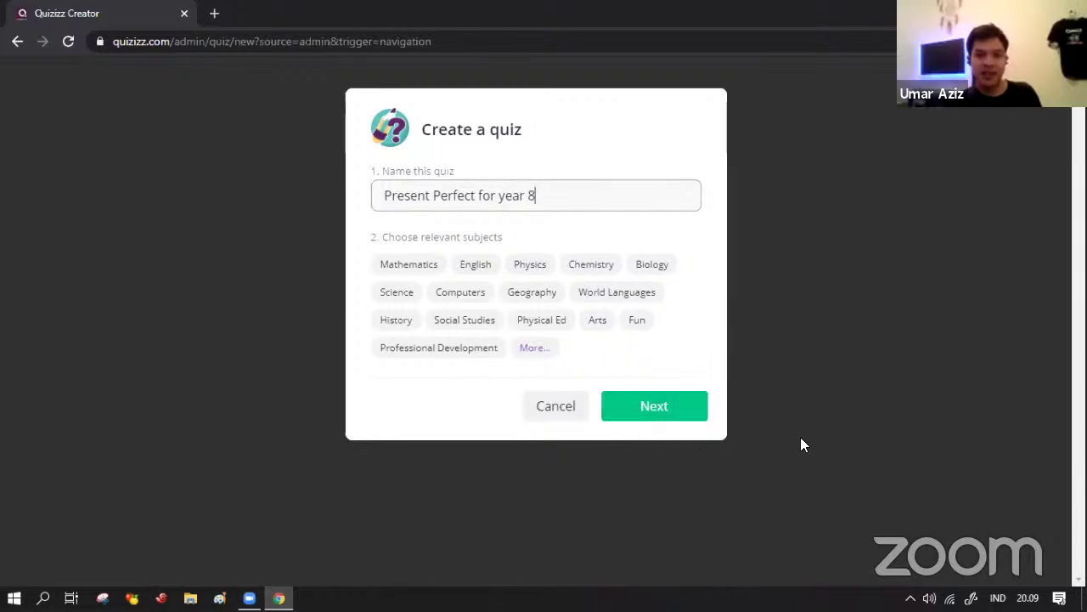
pyautogui.click(470, 267)
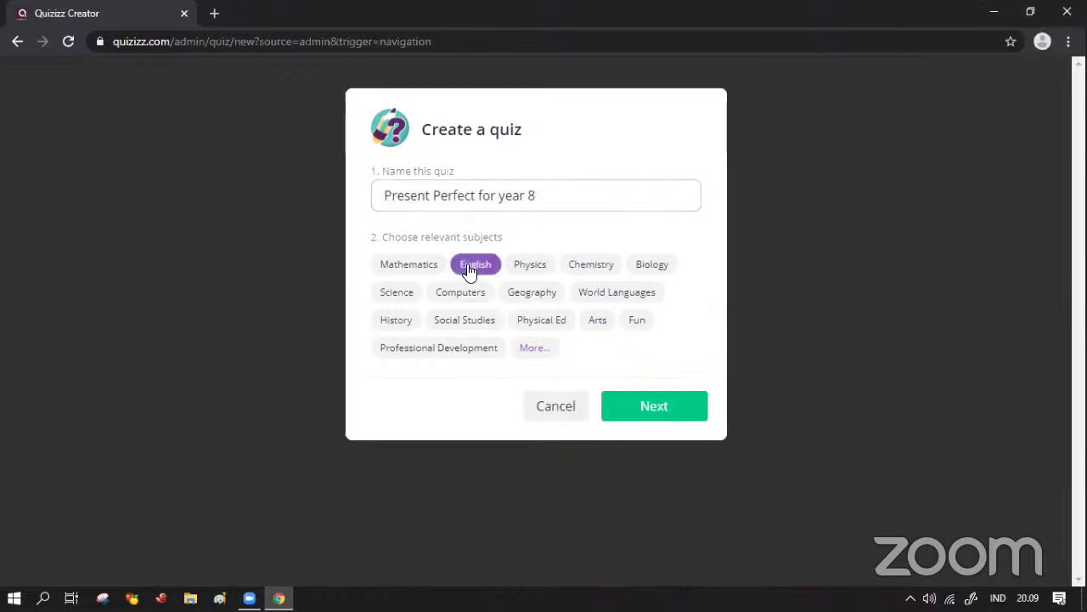
pyautogui.click(682, 418)
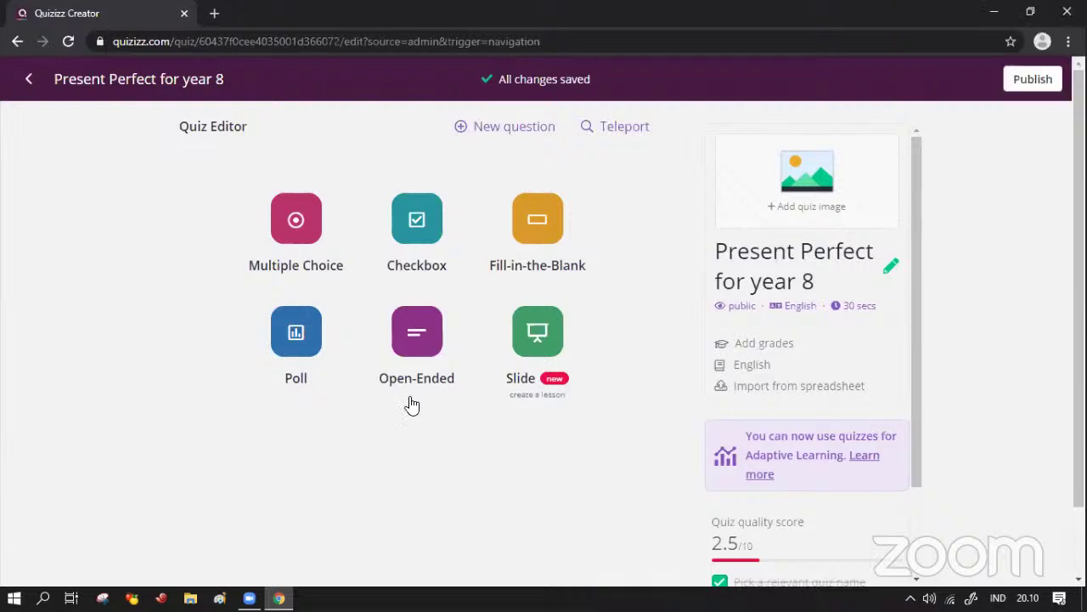
# Step: Add a multiple-choice question with the text "They ... each other for five years"
pyautogui.click(304, 238)
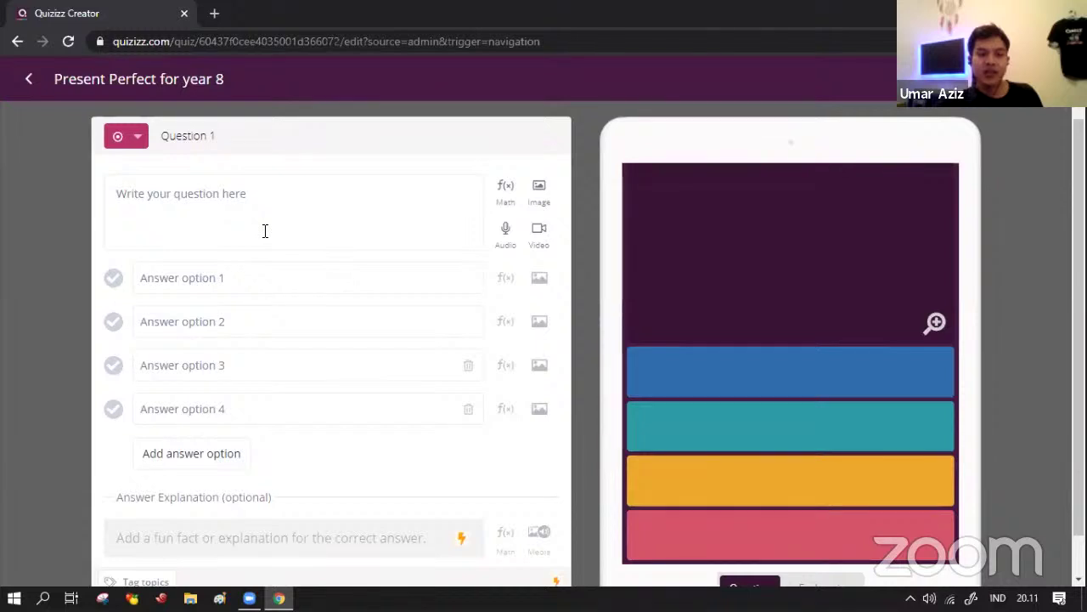
pyautogui.click(158, 195)
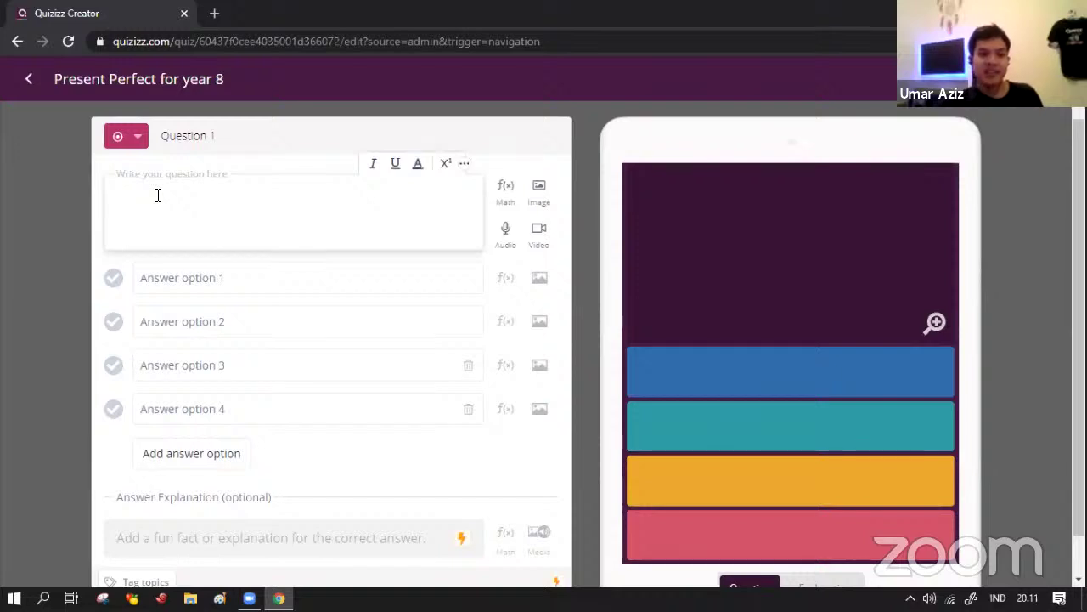
pyautogui.write('They')
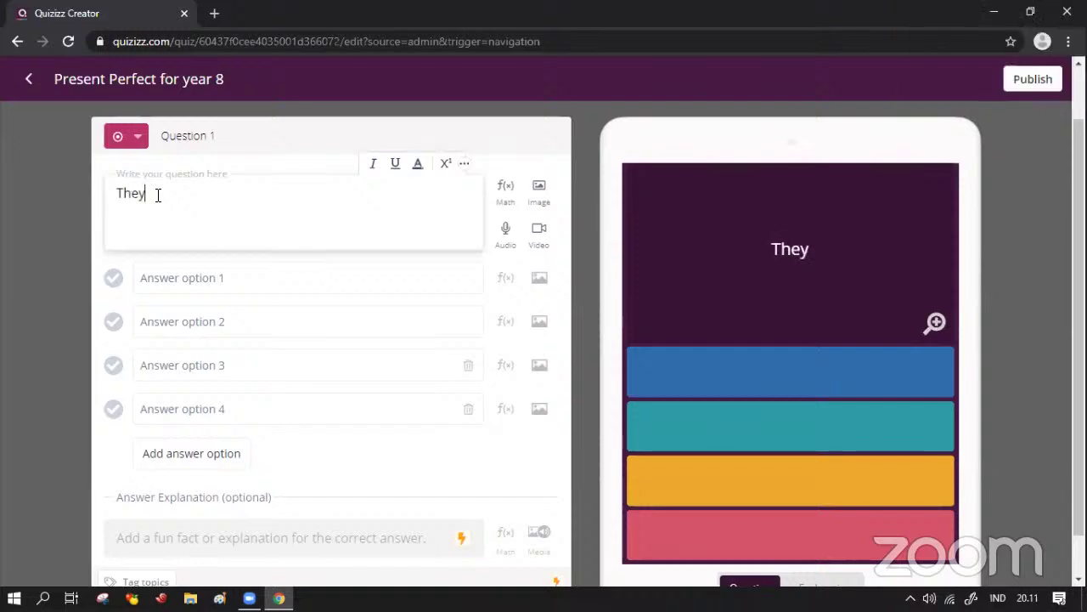
pyautogui.write(' ...')
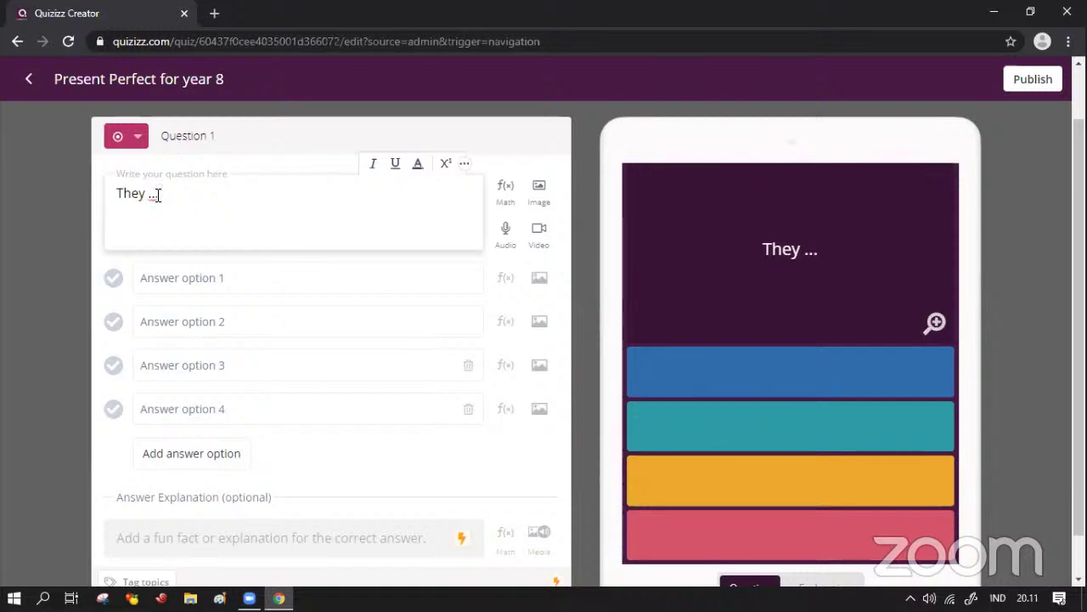
pyautogui.write(' li')
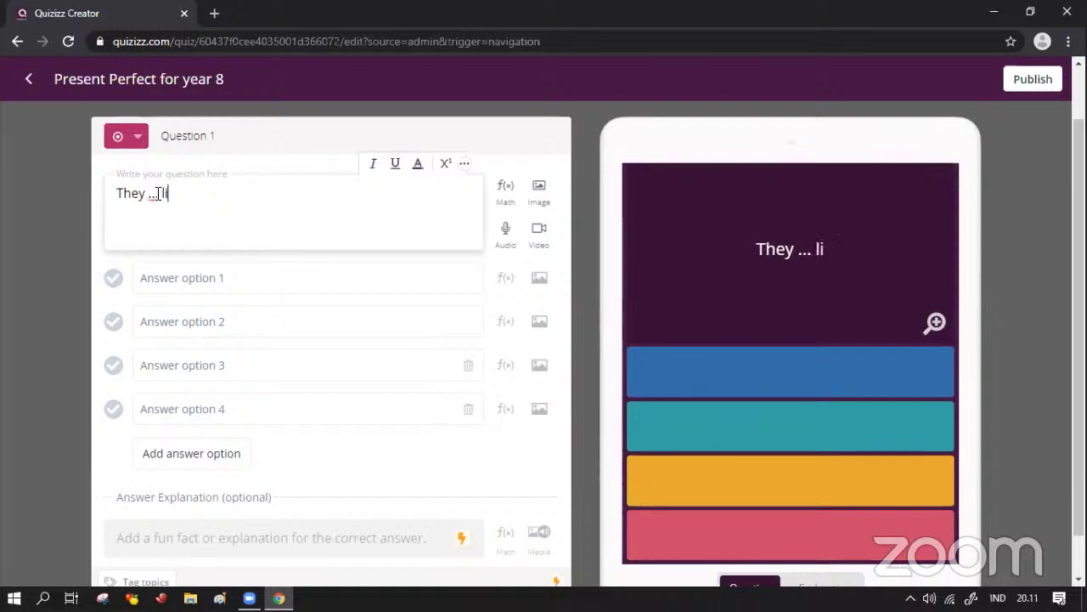
pyautogui.press('BackSpace')
pyautogui.press('BackSpace')
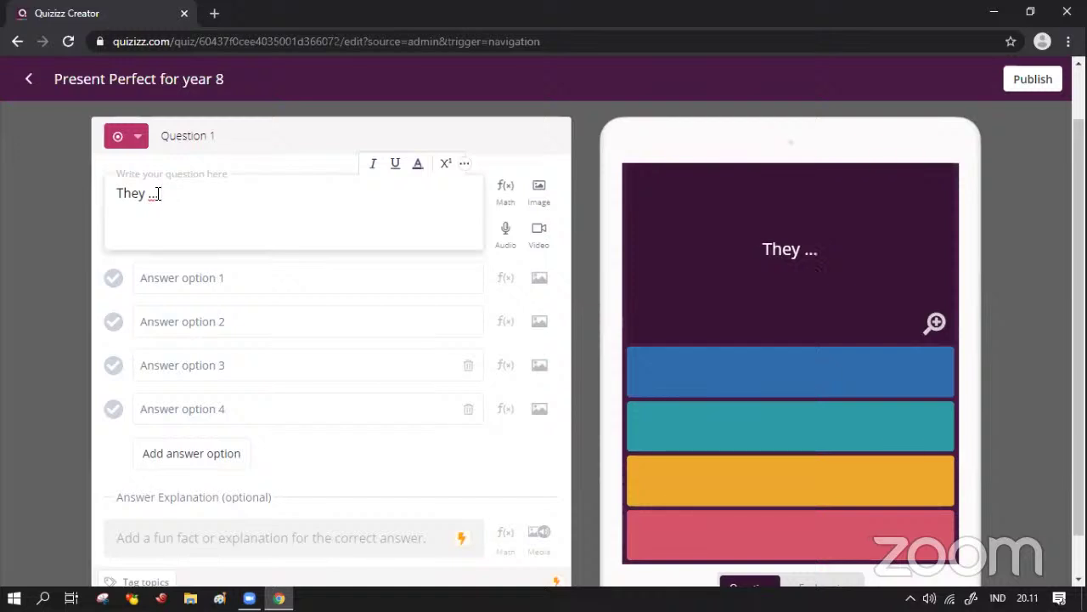
pyautogui.write('eac')
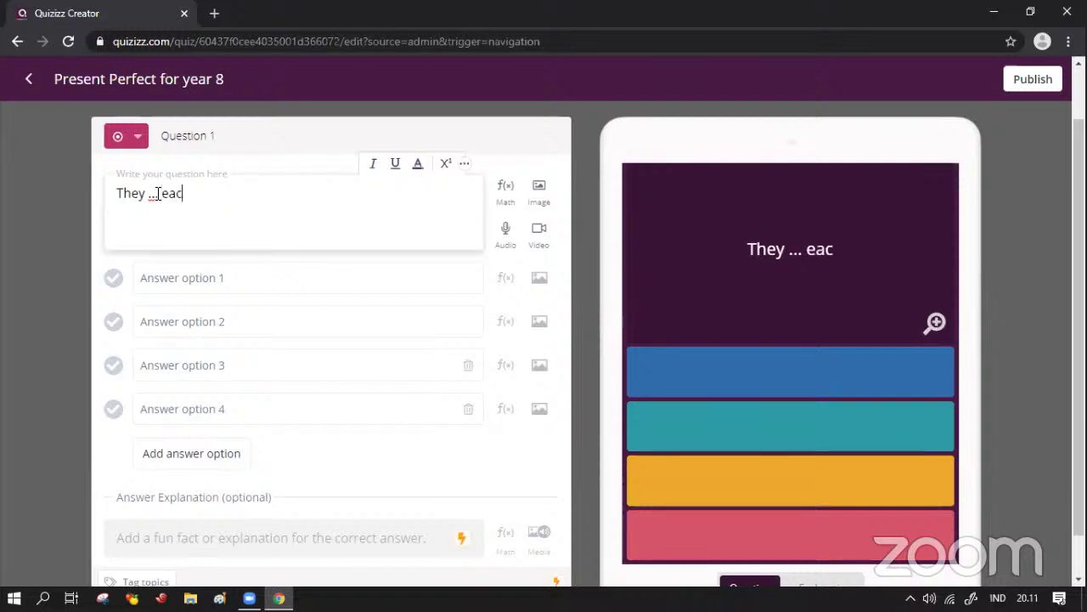
pyautogui.write('h other fo')
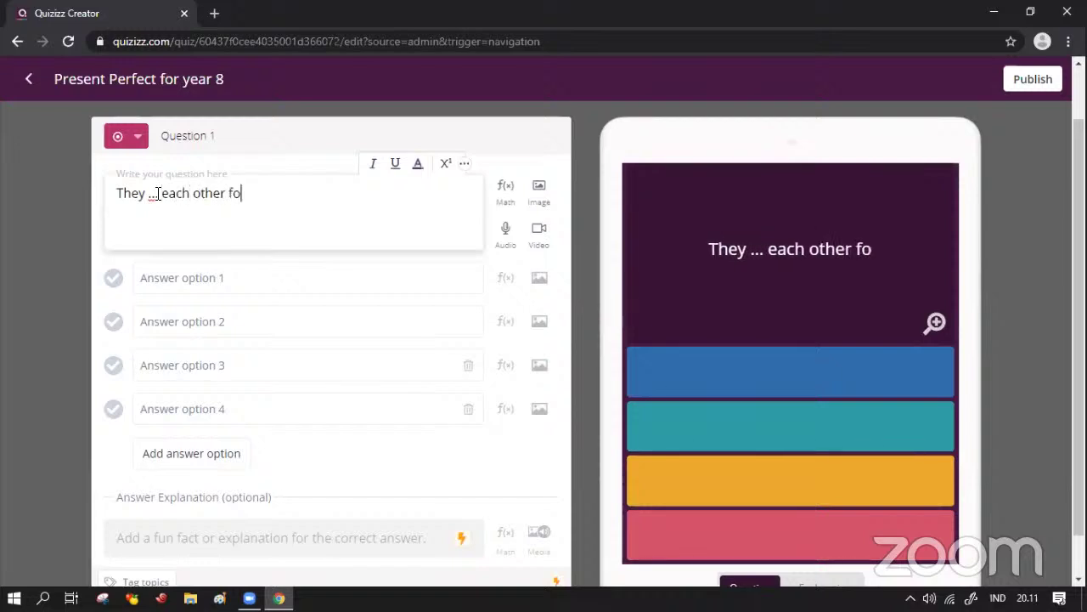
pyautogui.write('r fi')
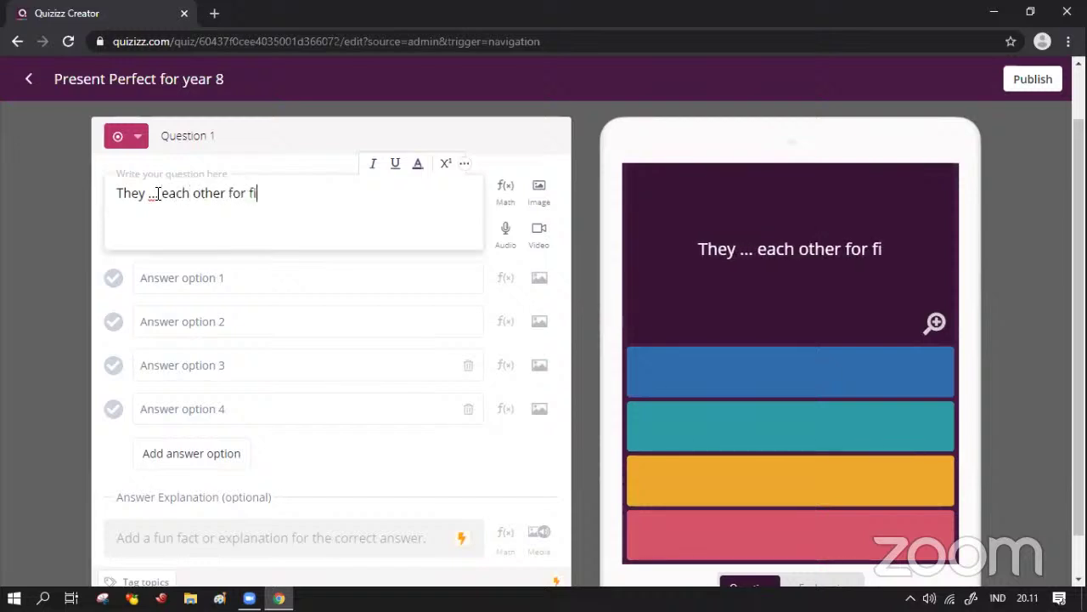
pyautogui.write('ve years')
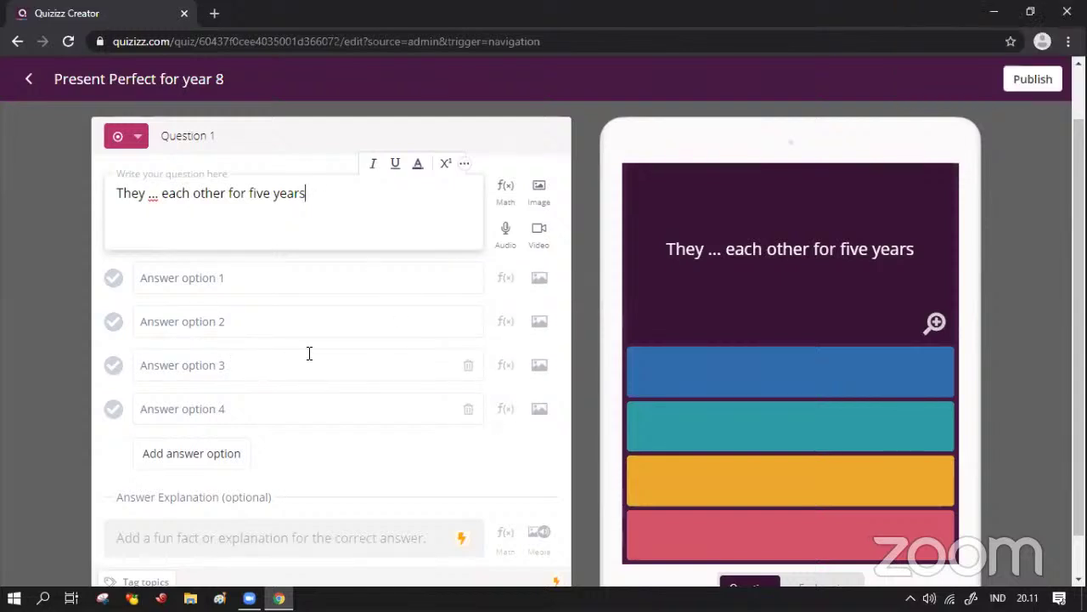
# Step: Fill in the four answer options of question 1 with "knew", "known", "know" and "have known"
pyautogui.click(217, 277)
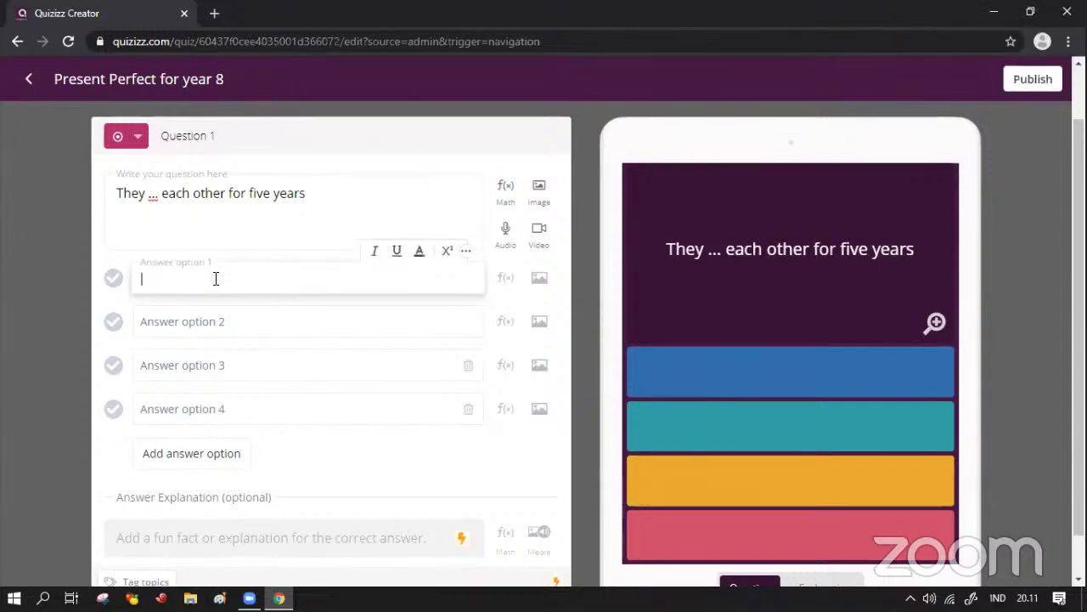
pyautogui.write('knew')
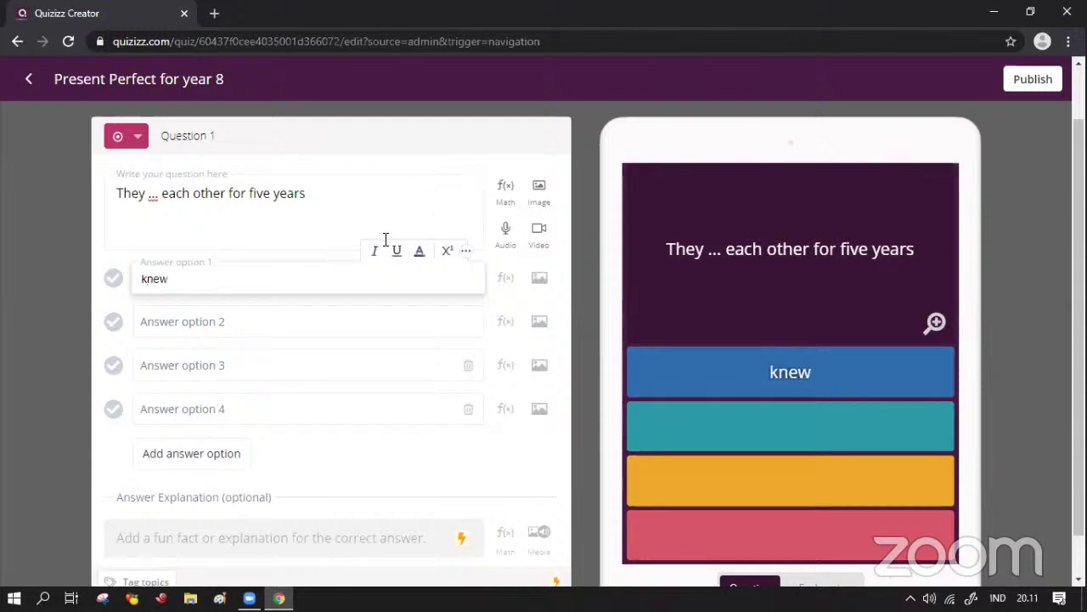
pyautogui.click(179, 331)
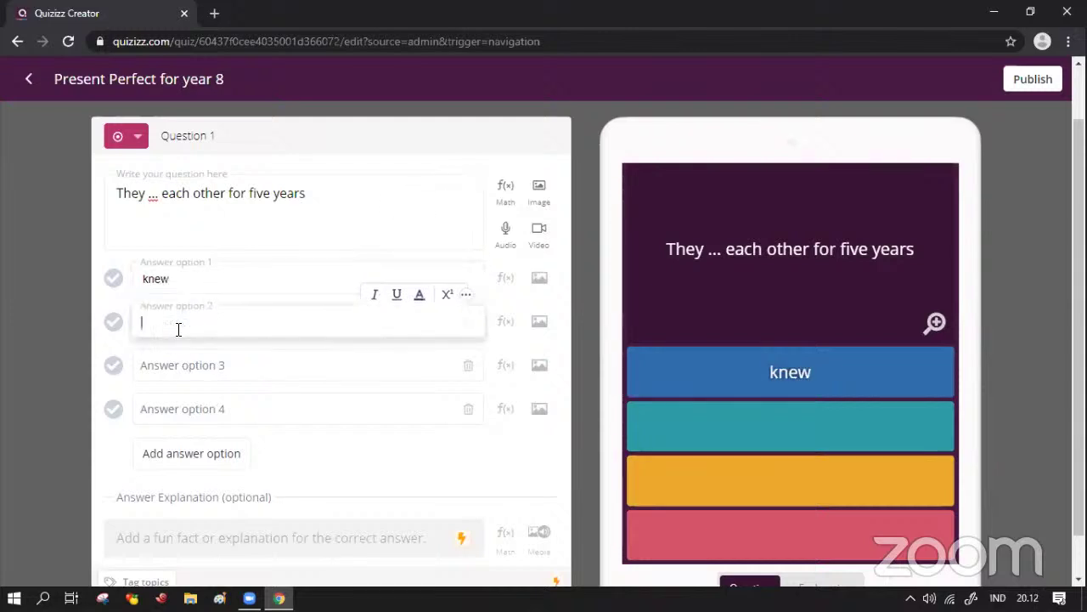
pyautogui.write('known')
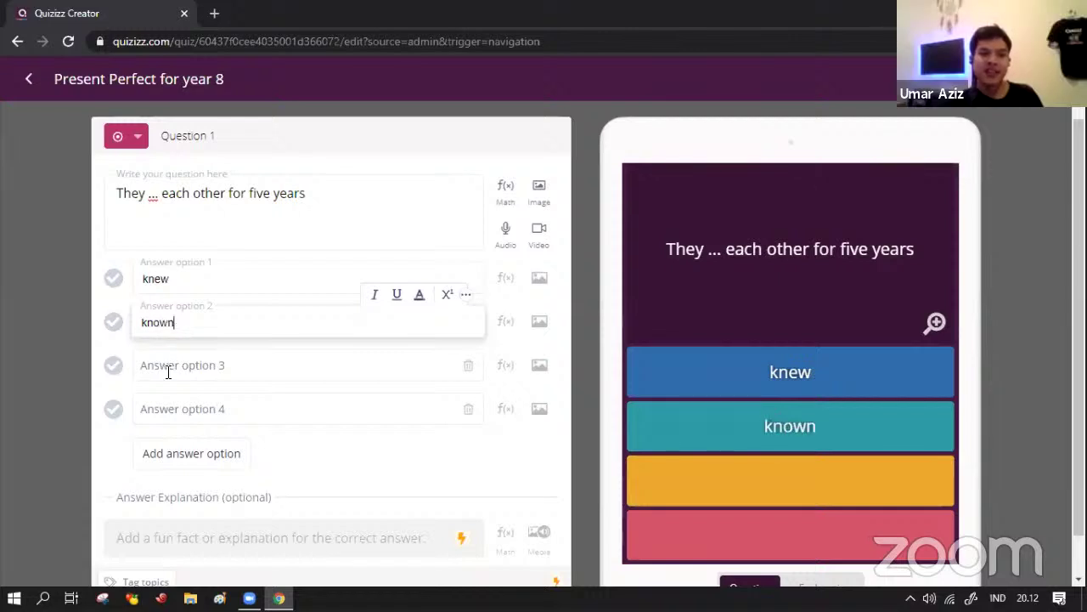
pyautogui.click(167, 367)
pyautogui.write('kn')
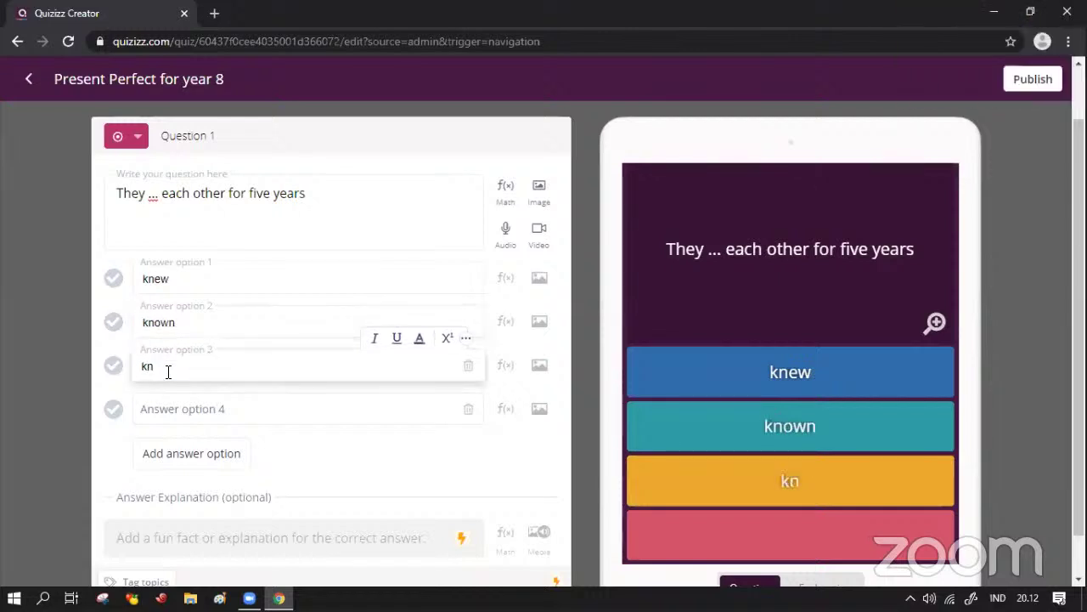
pyautogui.write('ow')
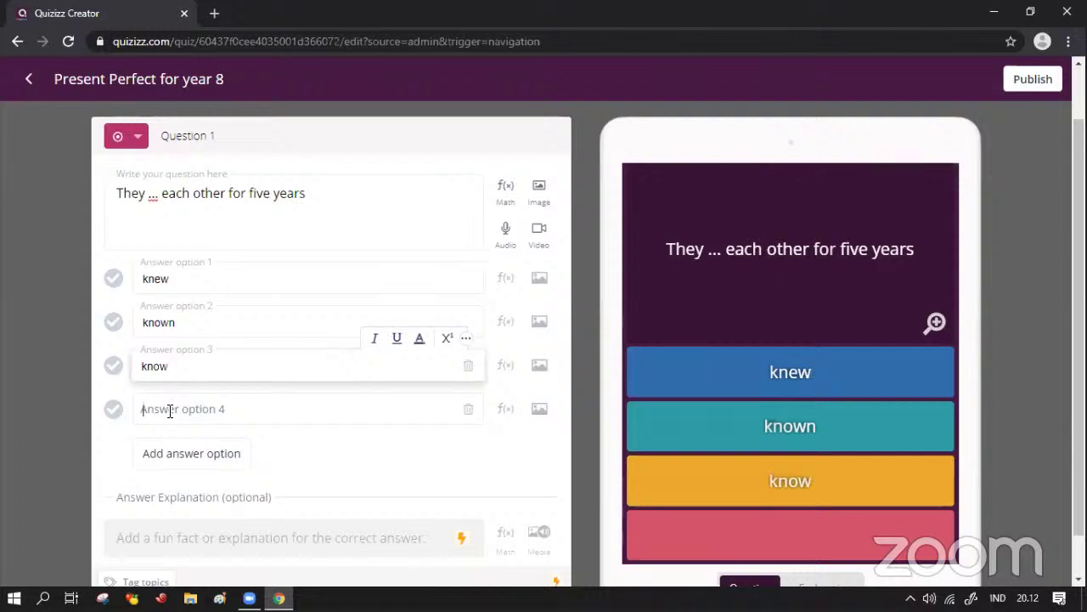
pyautogui.click(170, 411)
pyautogui.write('have')
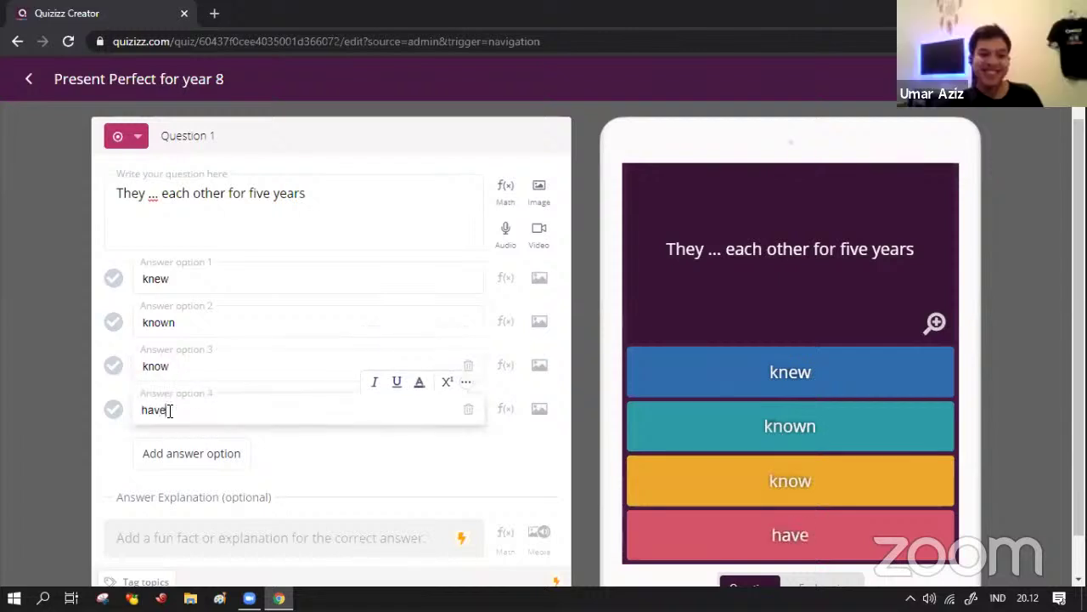
pyautogui.write(' known')
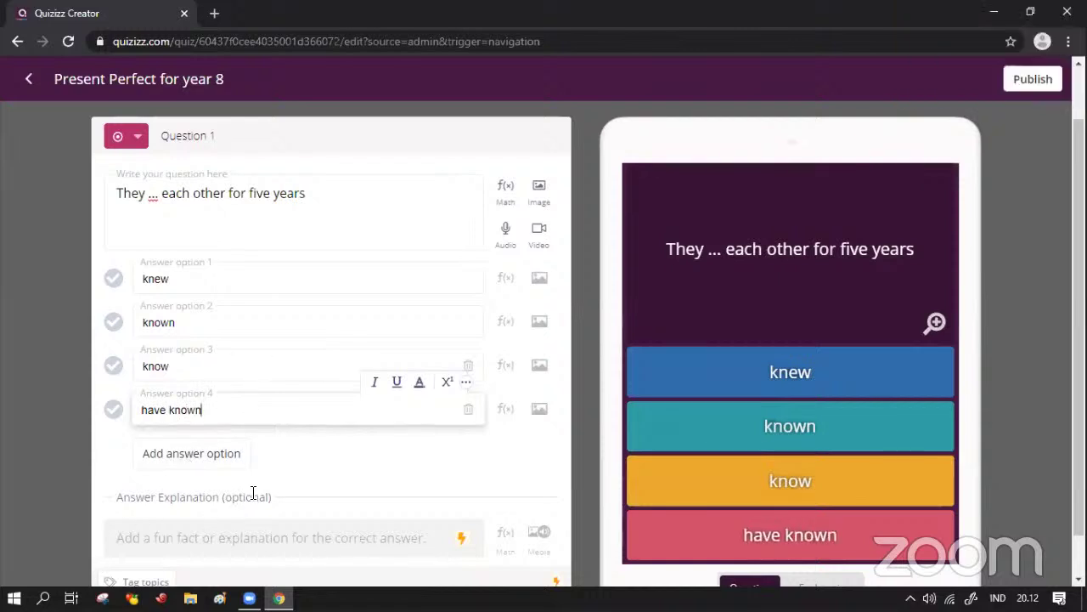
# Step: Mark "have known" as the correct answer of question 1 and save the question
pyautogui.click(116, 411)
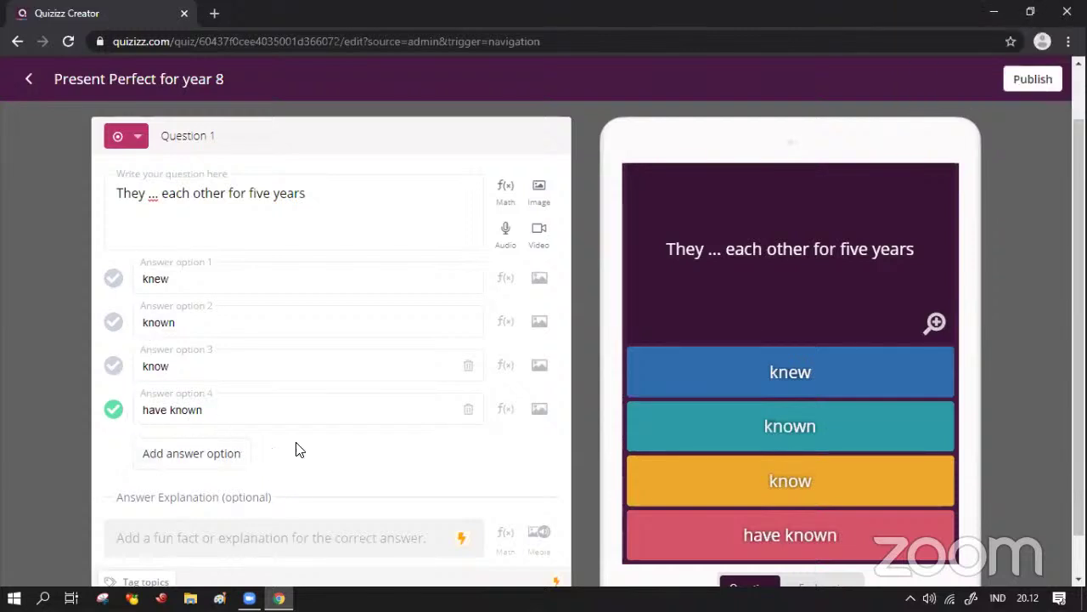
pyautogui.scroll(-1, 437, 444)
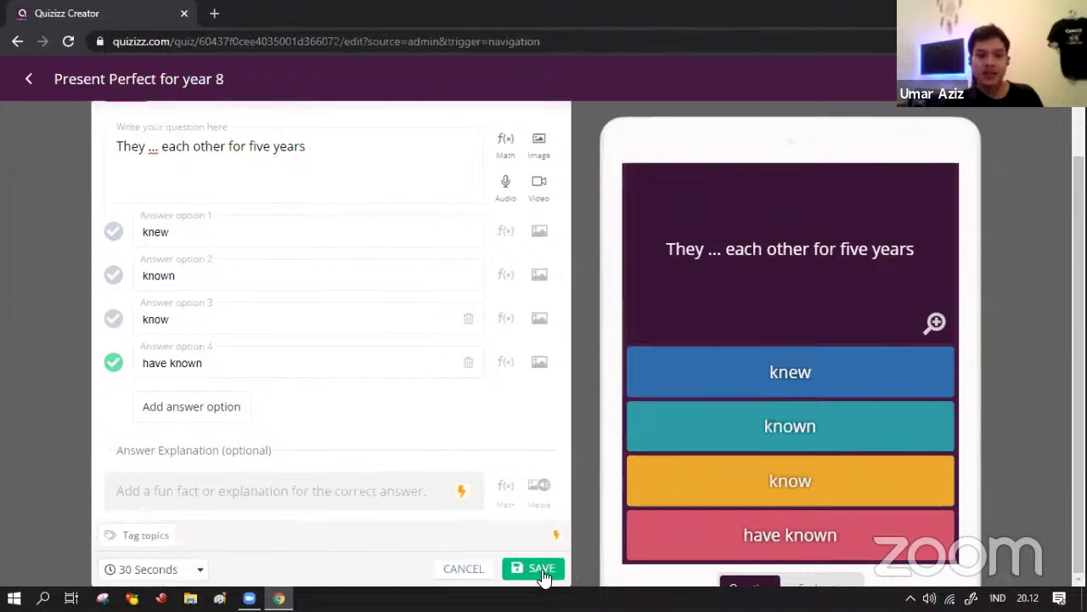
pyautogui.click(544, 576)
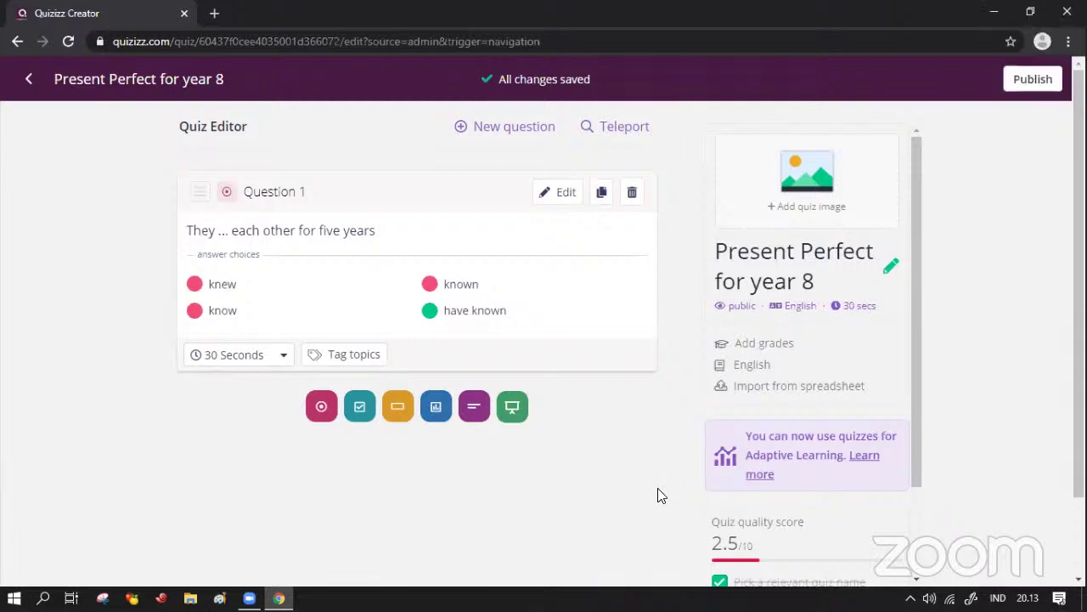
# Step: Add a fill-in-the-blank question with the text "They have known each other ... five years."
pyautogui.click(393, 414)
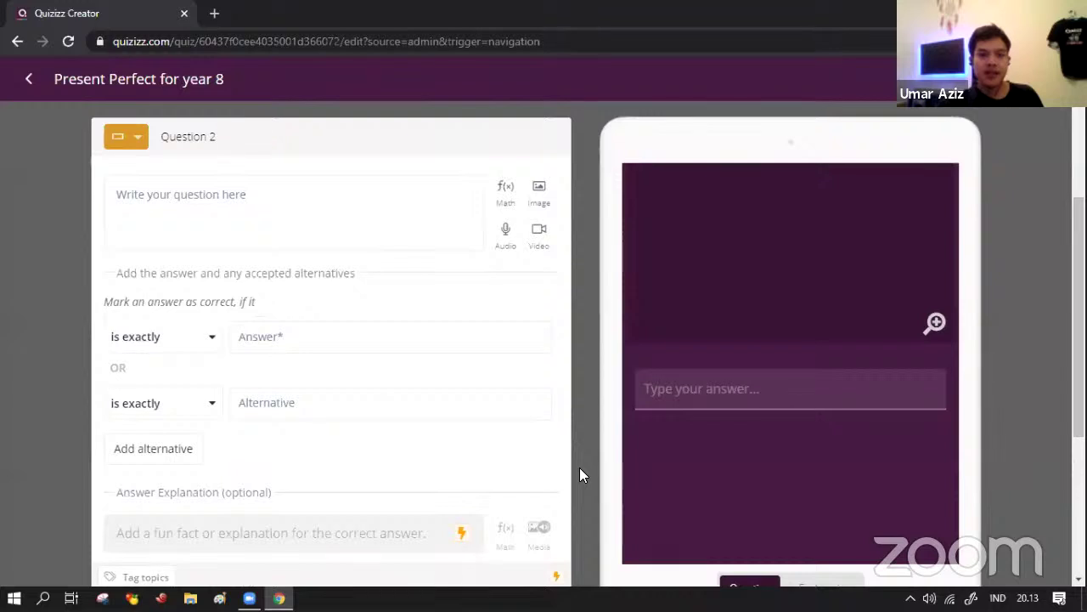
pyautogui.click(136, 203)
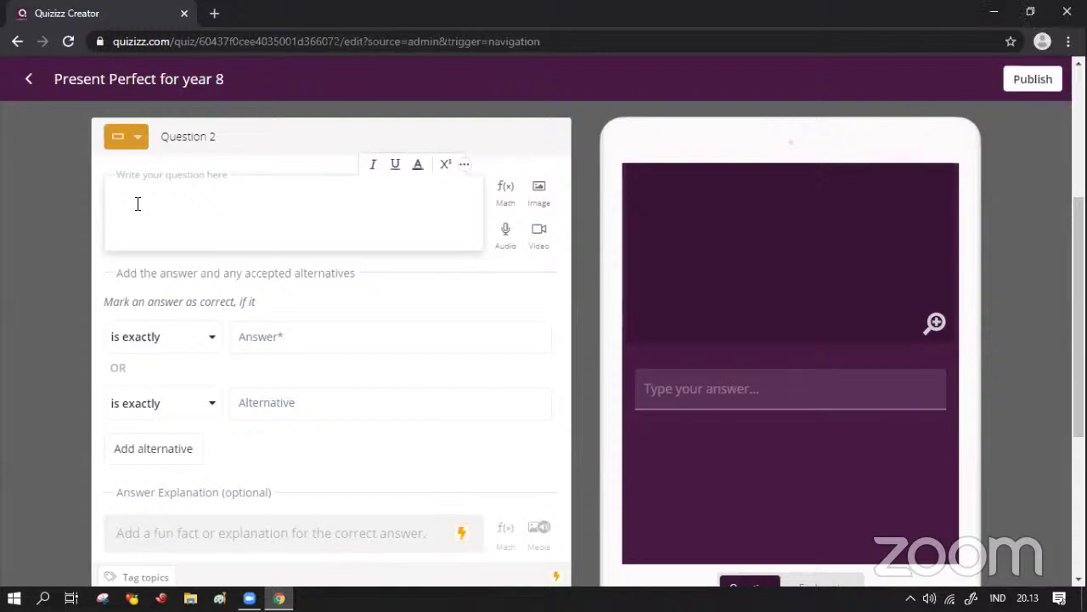
pyautogui.write('hey hav')
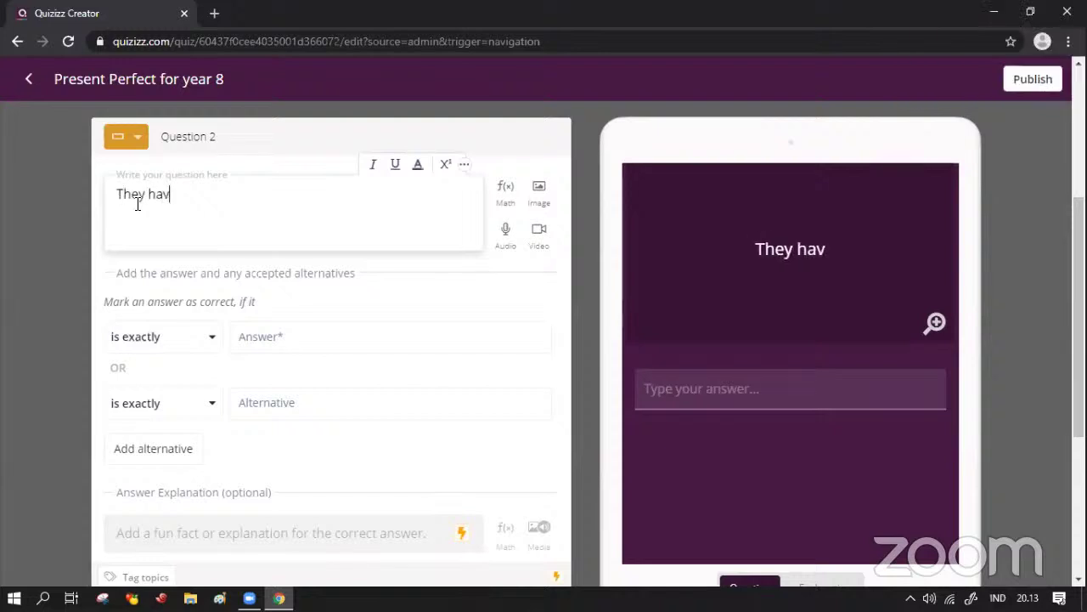
pyautogui.write('e kno')
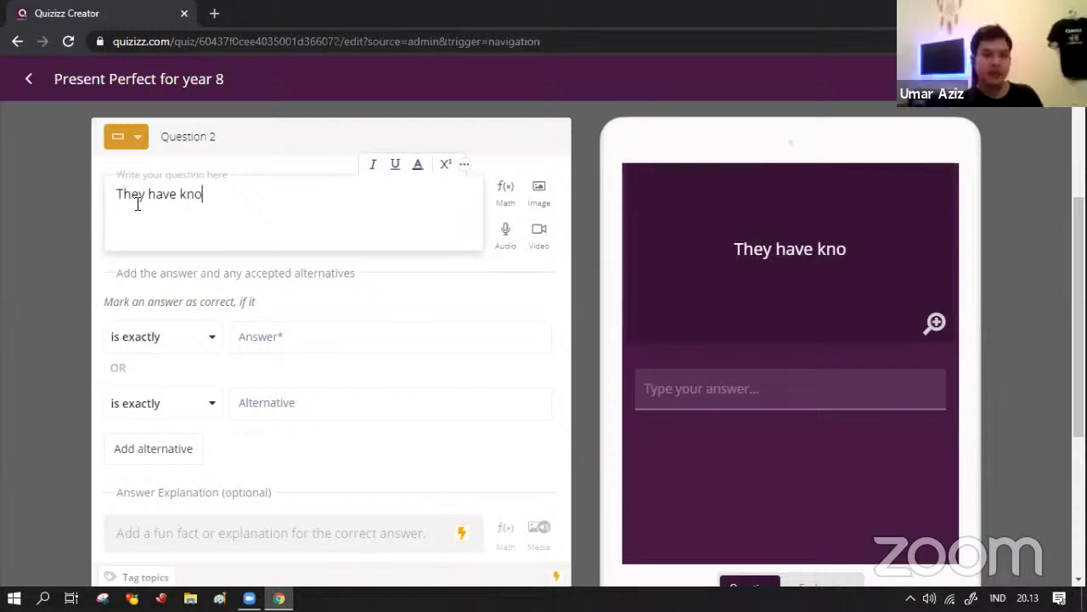
pyautogui.write('wn eac')
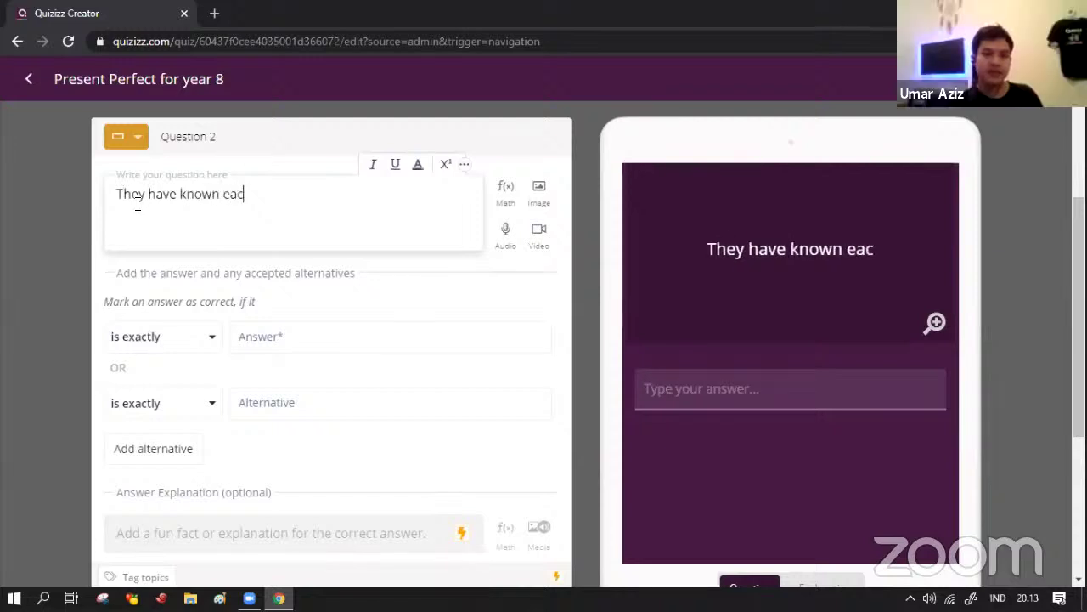
pyautogui.write('h other ')
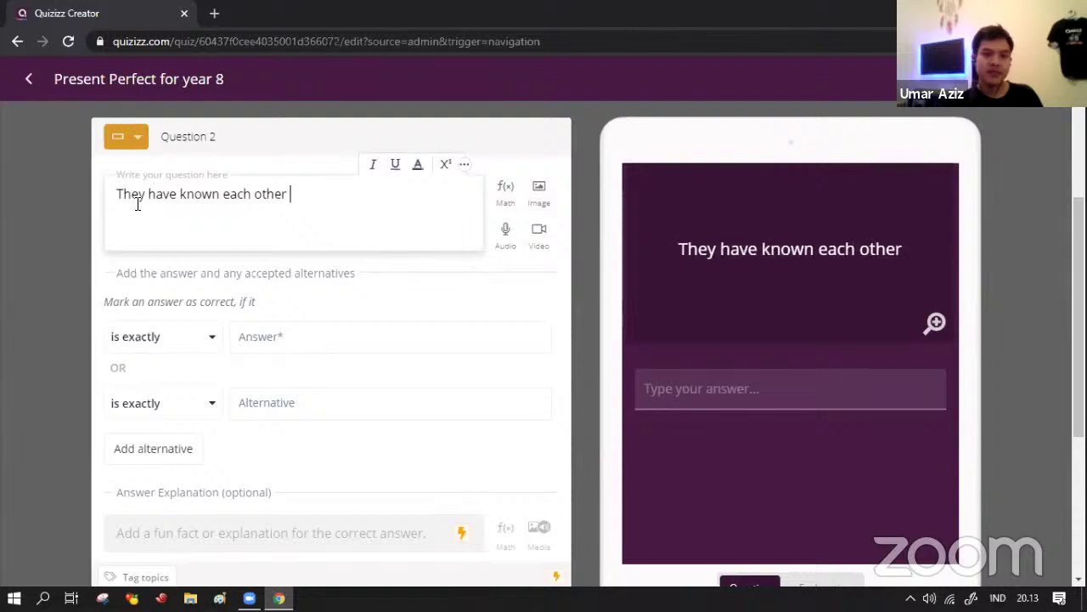
pyautogui.write('...')
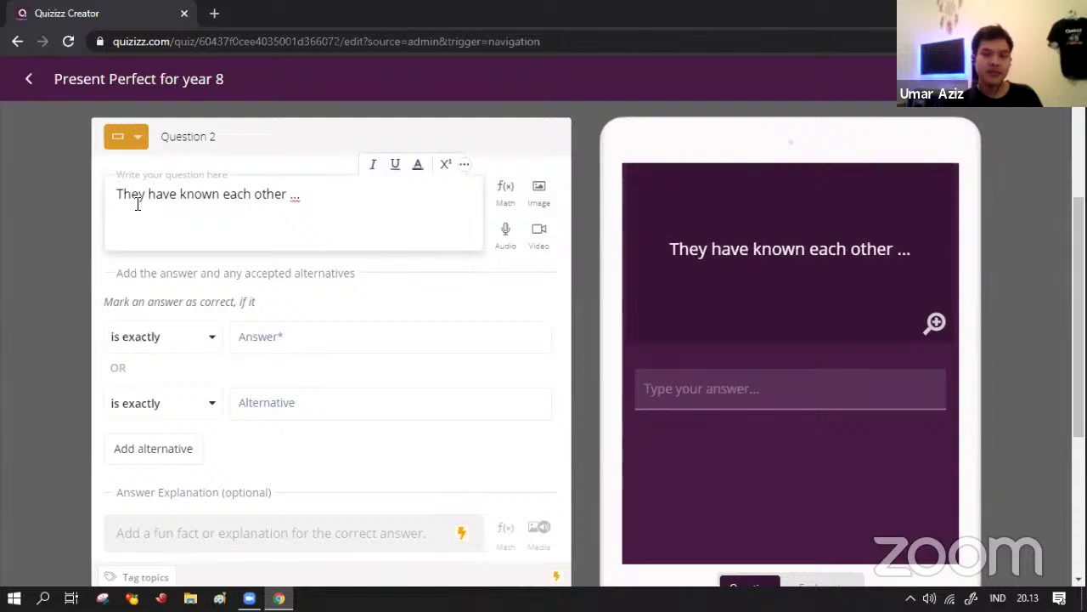
pyautogui.write(' f')
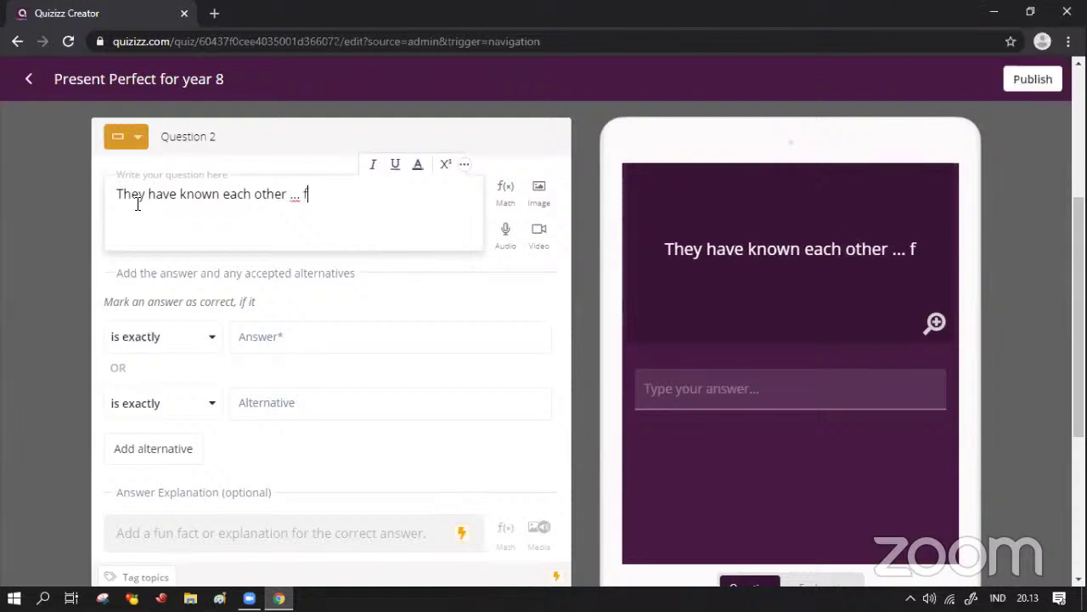
pyautogui.write('ive years')
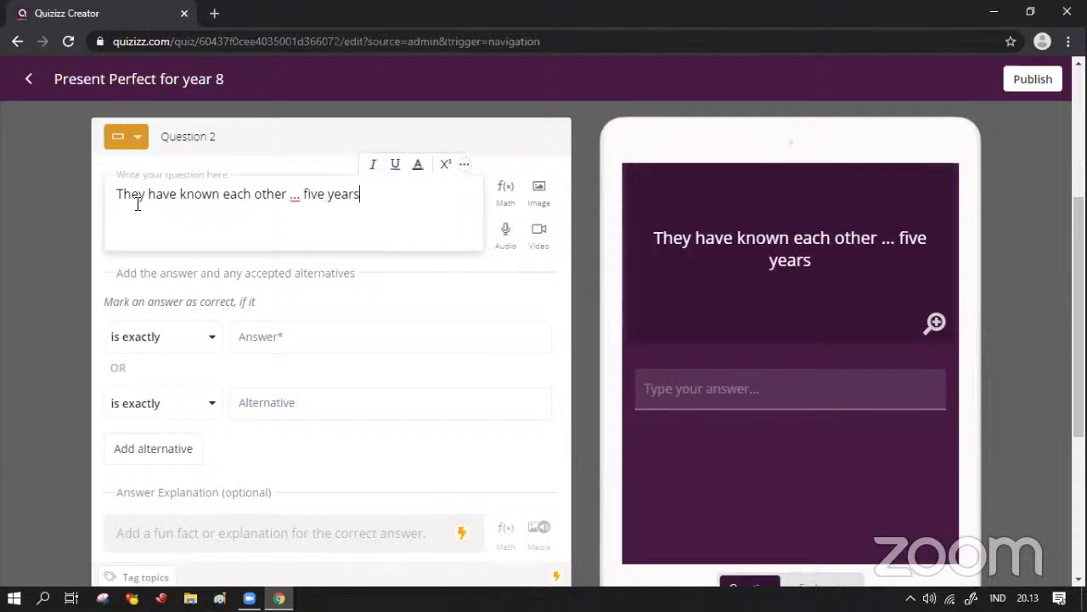
pyautogui.write('.')
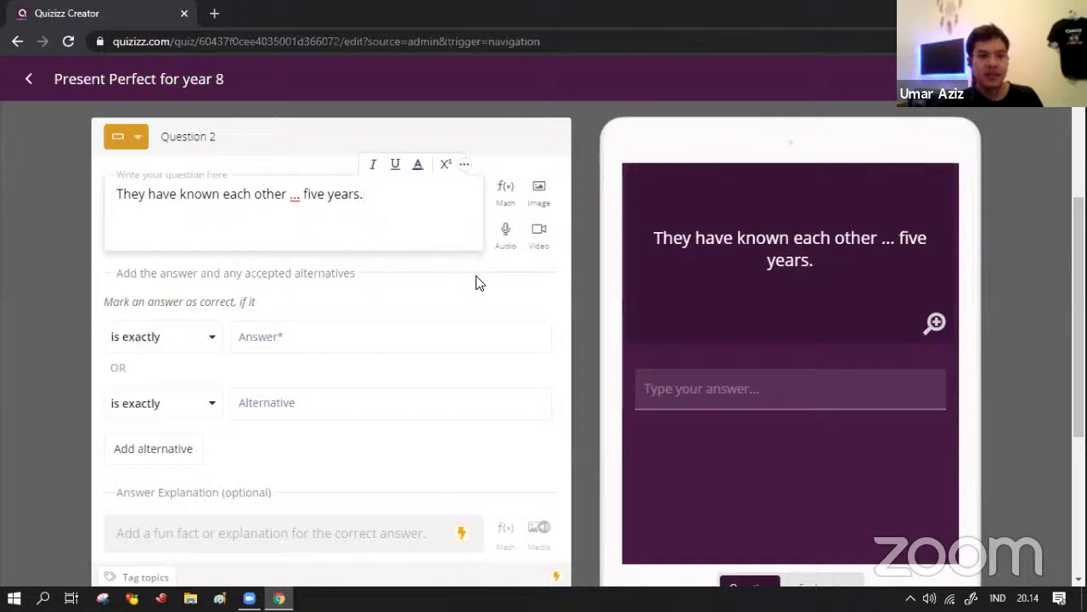
# Step: Enter "for" as the exact accepted answer of the fill-in-the-blank question
pyautogui.scroll(-3, 451, 300)
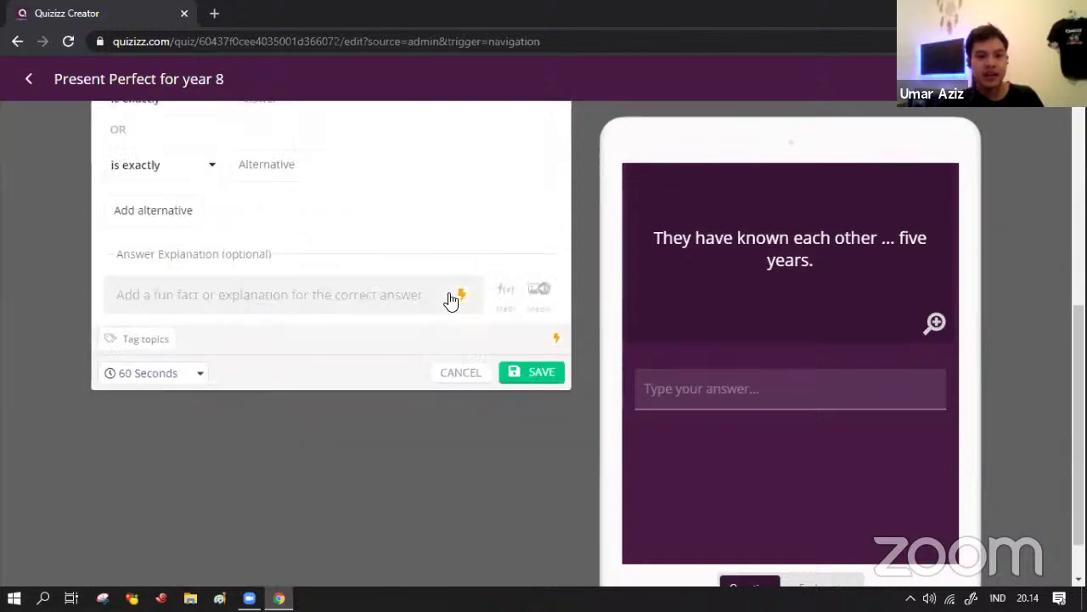
pyautogui.scroll(5, 446, 306)
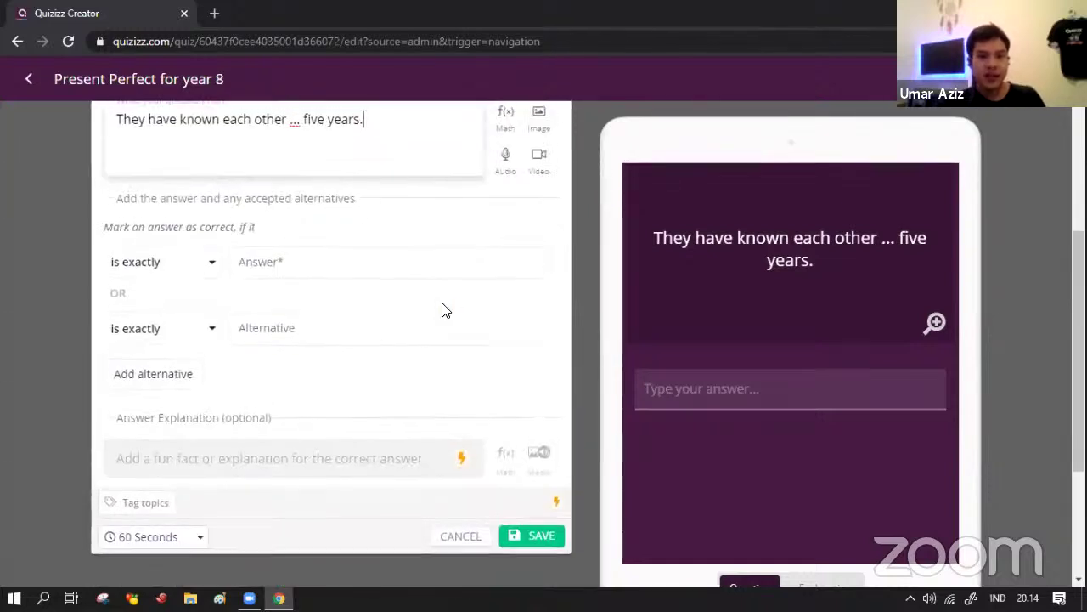
pyautogui.scroll(-1, 442, 303)
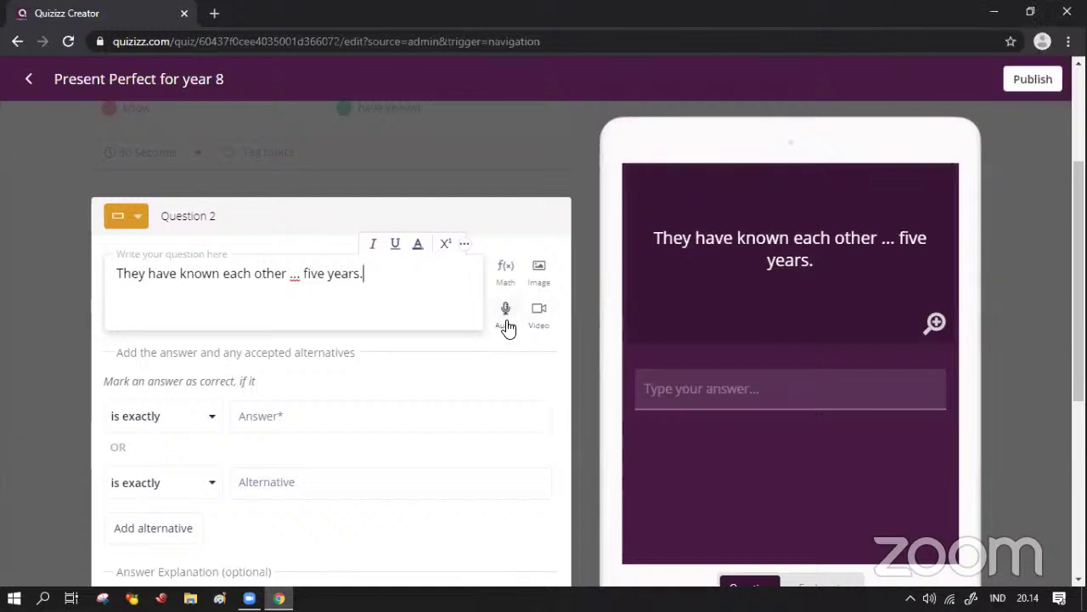
pyautogui.click(278, 419)
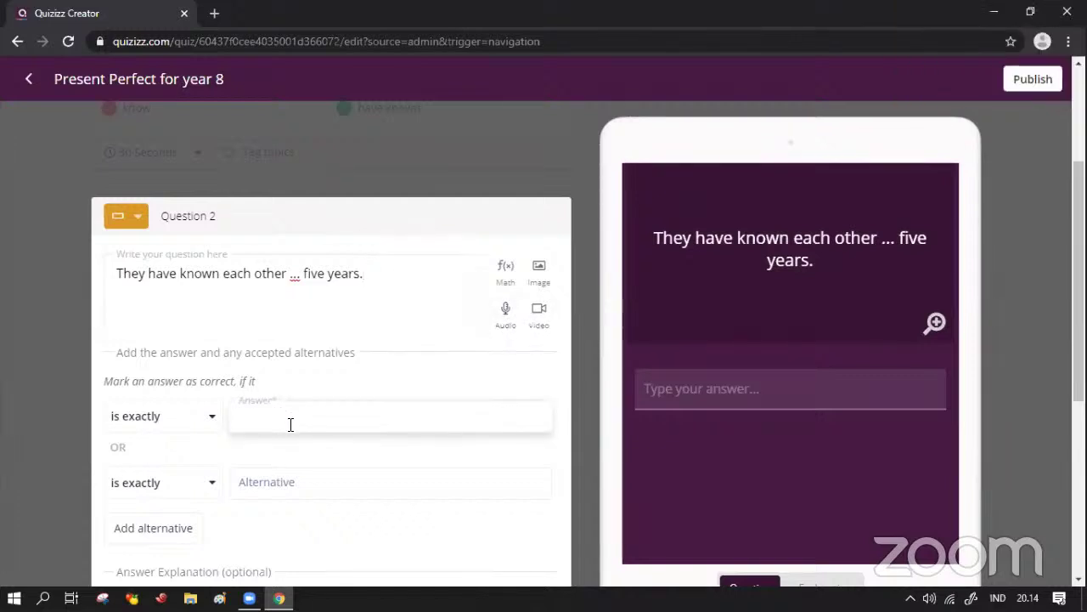
pyautogui.write('for')
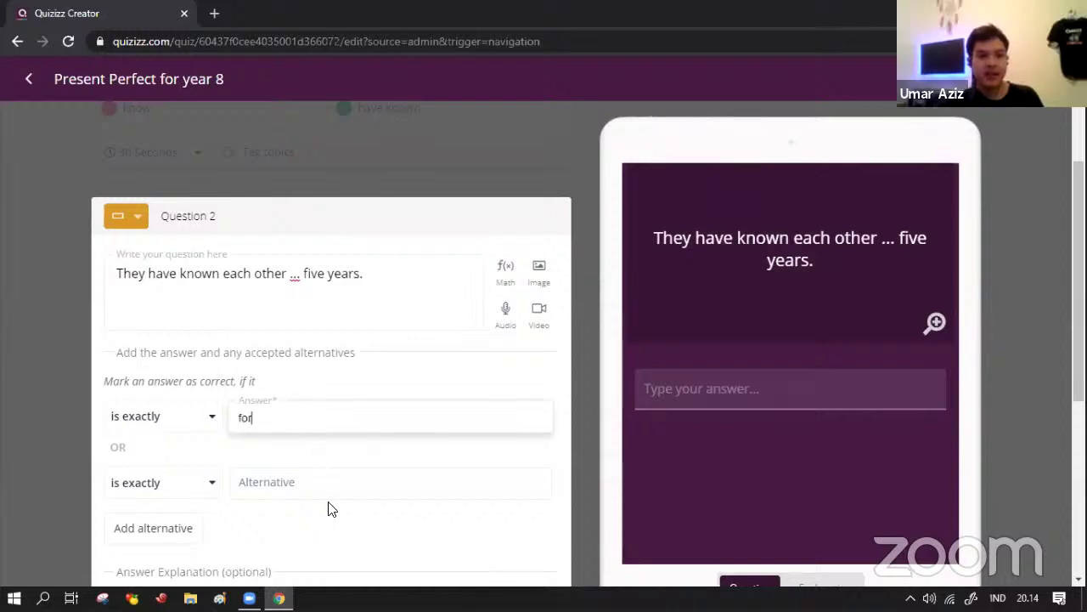
# Step: Add another alternative answer field to question 2, leave the alternatives empty and save the question
pyautogui.scroll(-1, 330, 508)
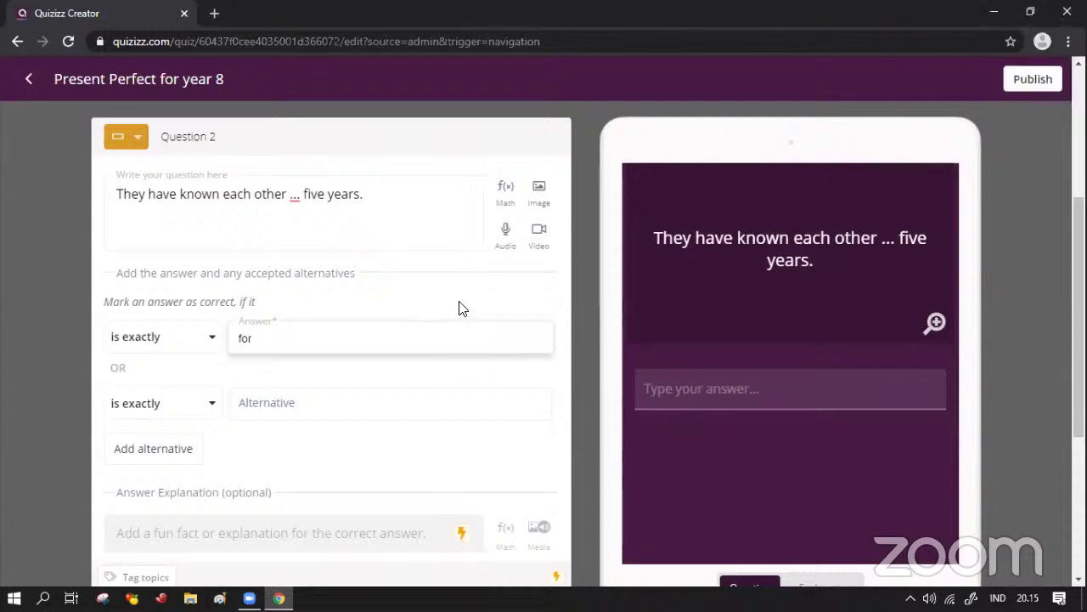
pyautogui.scroll(-2, 450, 328)
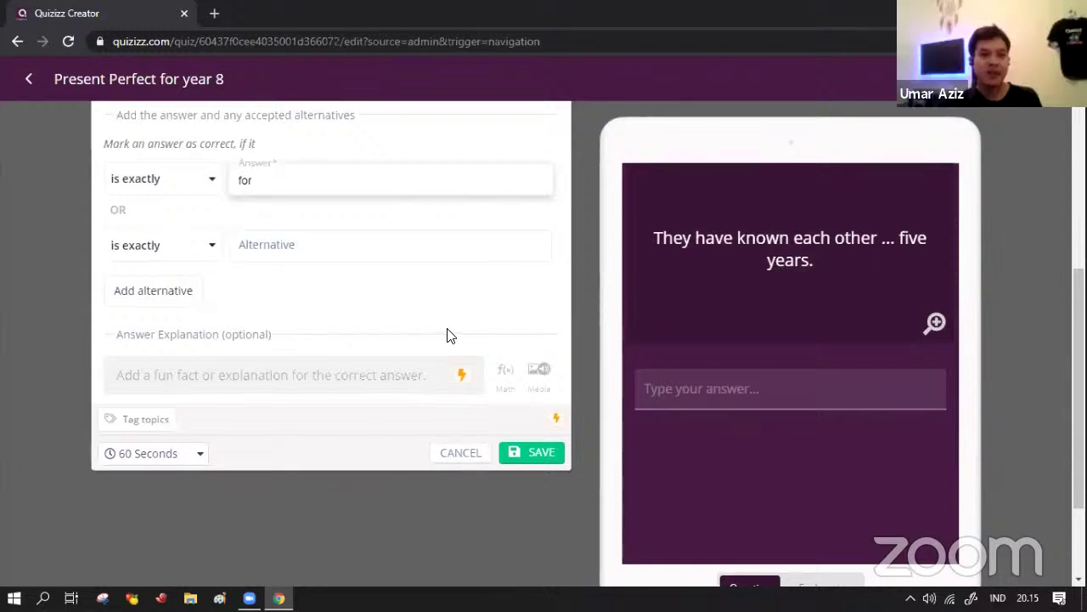
pyautogui.scroll(1, 451, 332)
pyautogui.scroll(1, 451, 330)
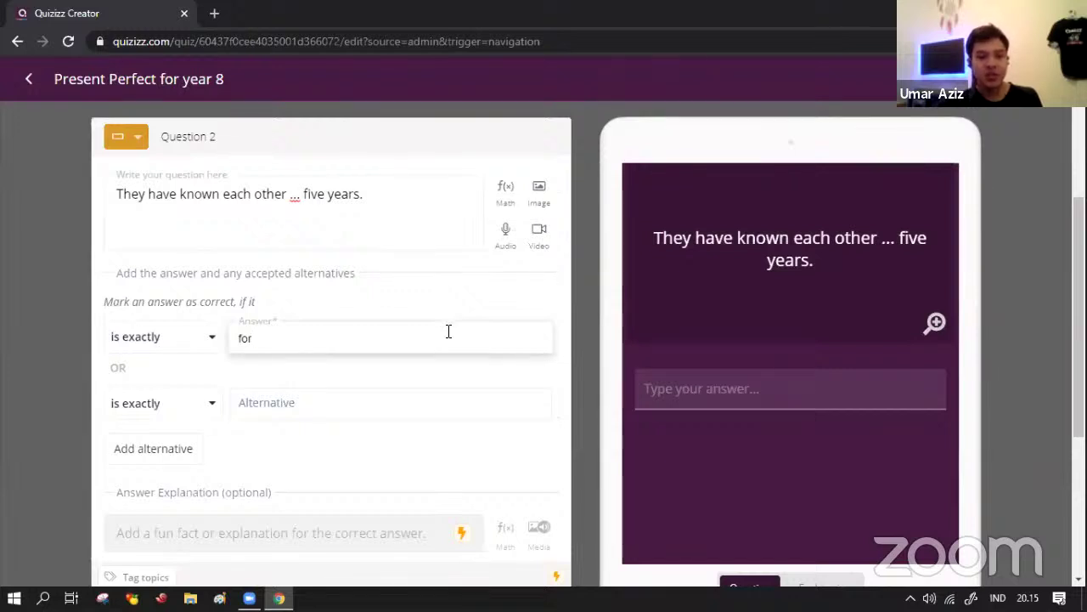
pyautogui.click(170, 455)
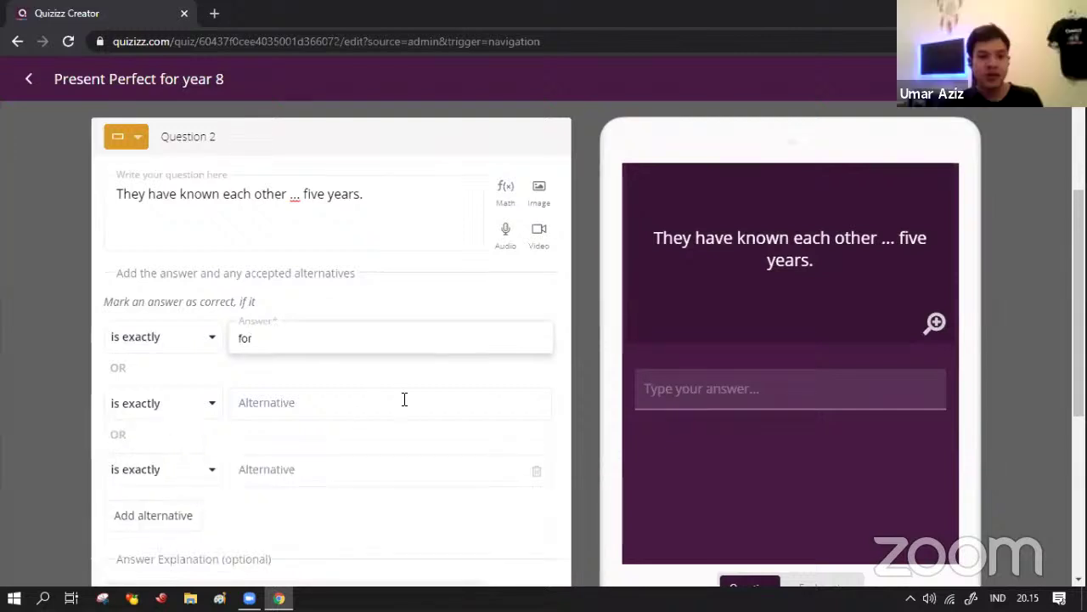
pyautogui.scroll(-2, 404, 400)
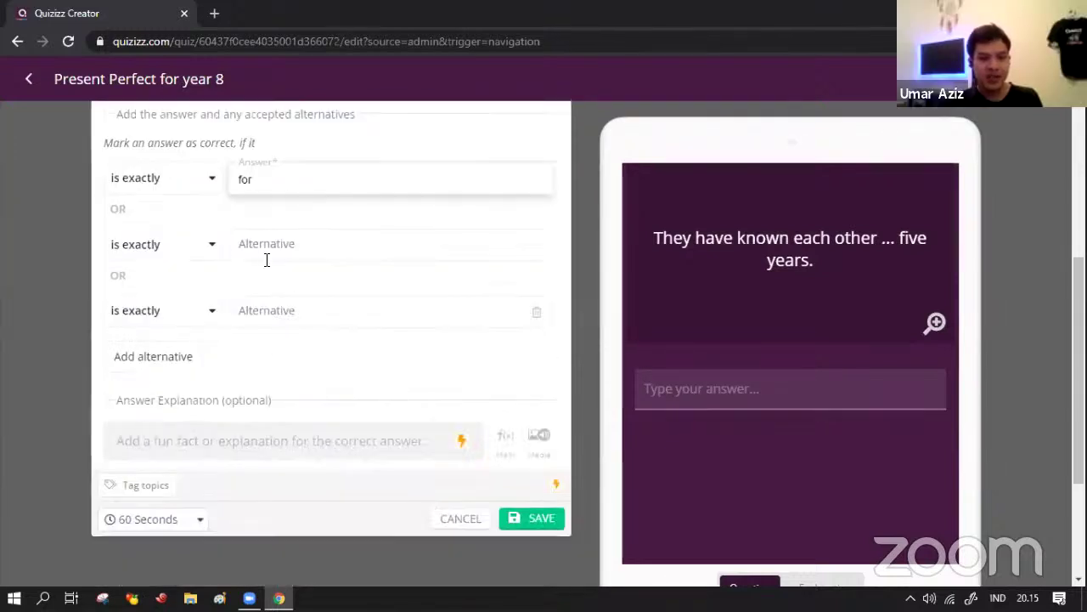
pyautogui.scroll(2, 260, 372)
pyautogui.click(254, 405)
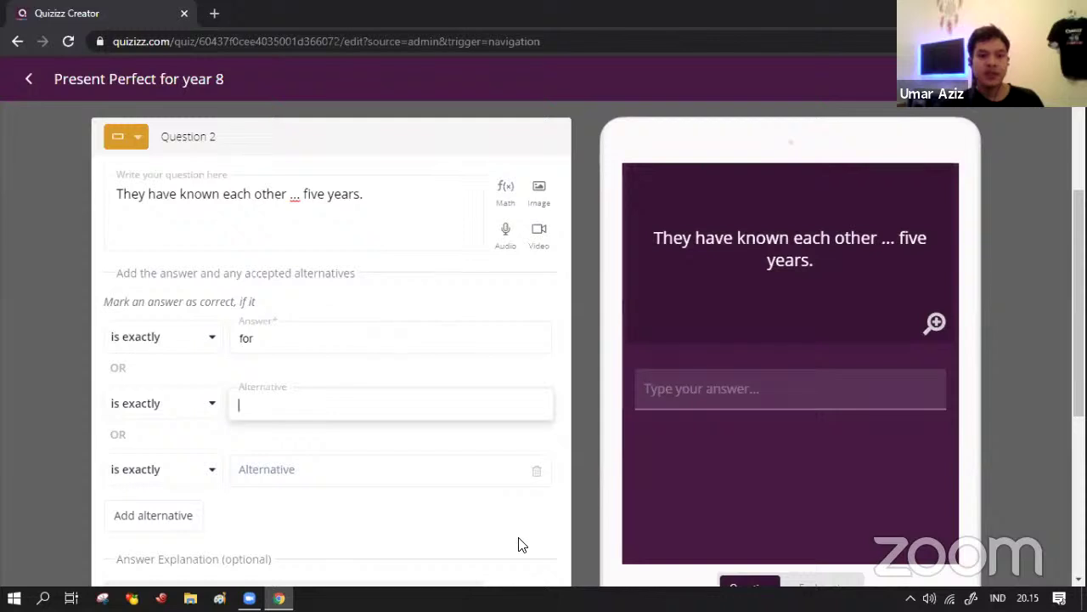
pyautogui.scroll(-1, 490, 474)
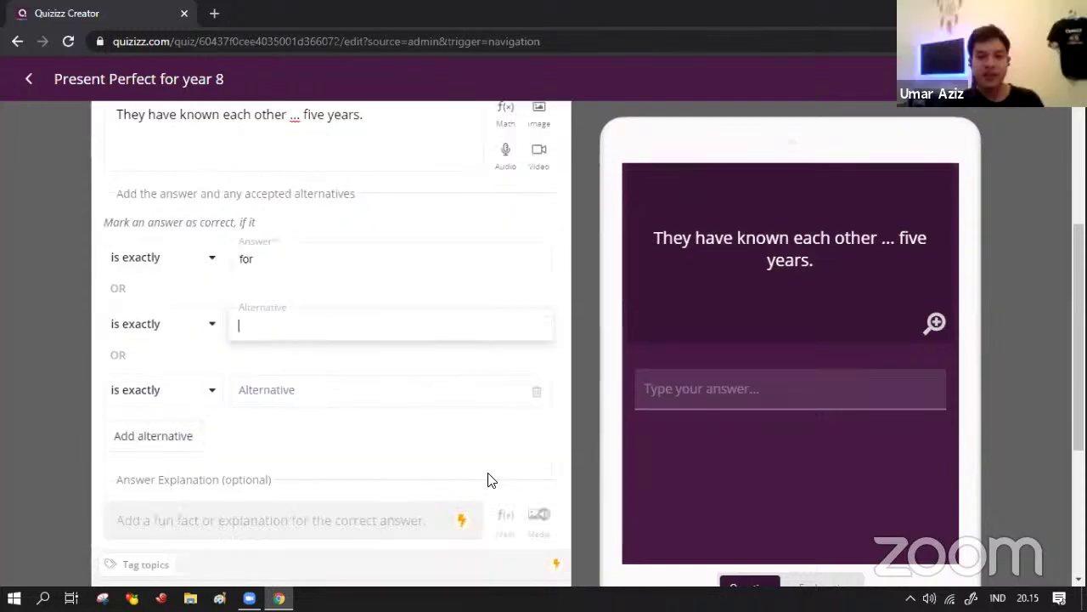
pyautogui.scroll(-3, 489, 480)
pyautogui.click(544, 316)
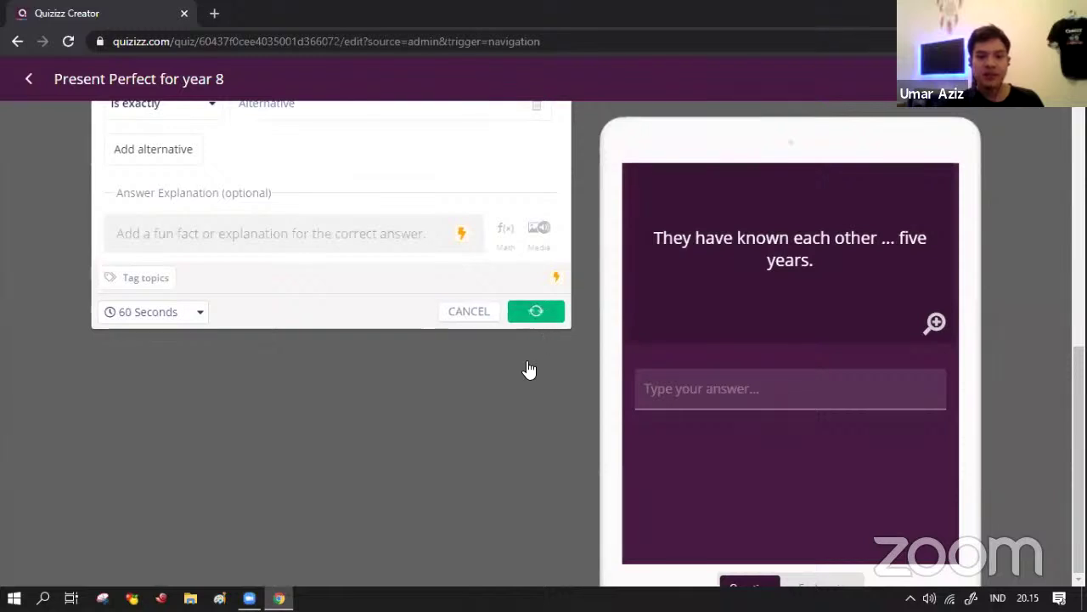
pyautogui.scroll(3, 464, 422)
pyautogui.scroll(1, 466, 422)
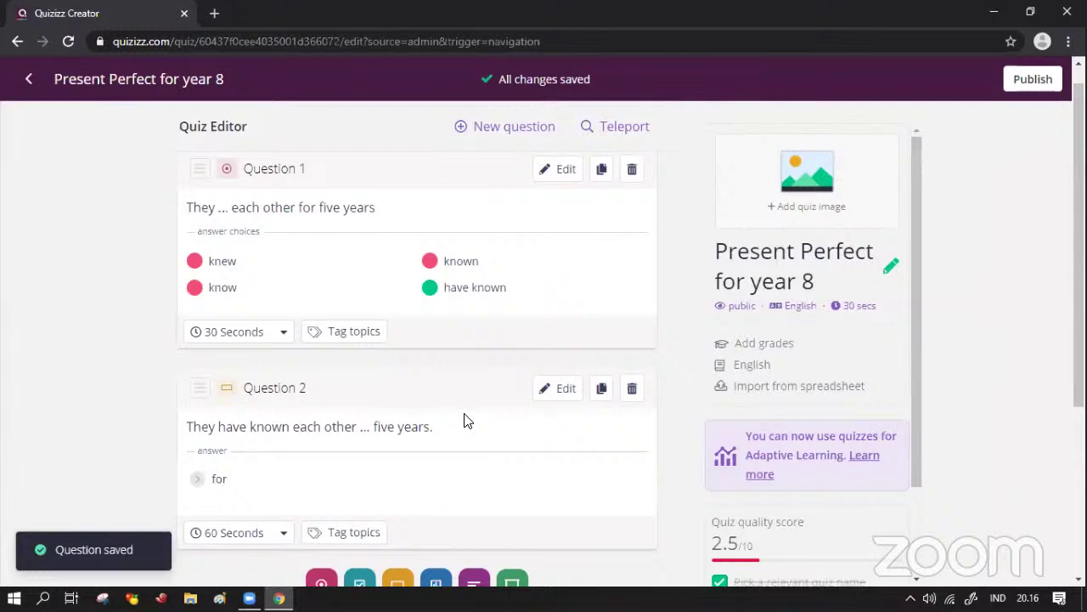
# Step: Add an open-ended question with the text "Tell me something about your favourite room in your house." and save it
pyautogui.scroll(-2, 466, 420)
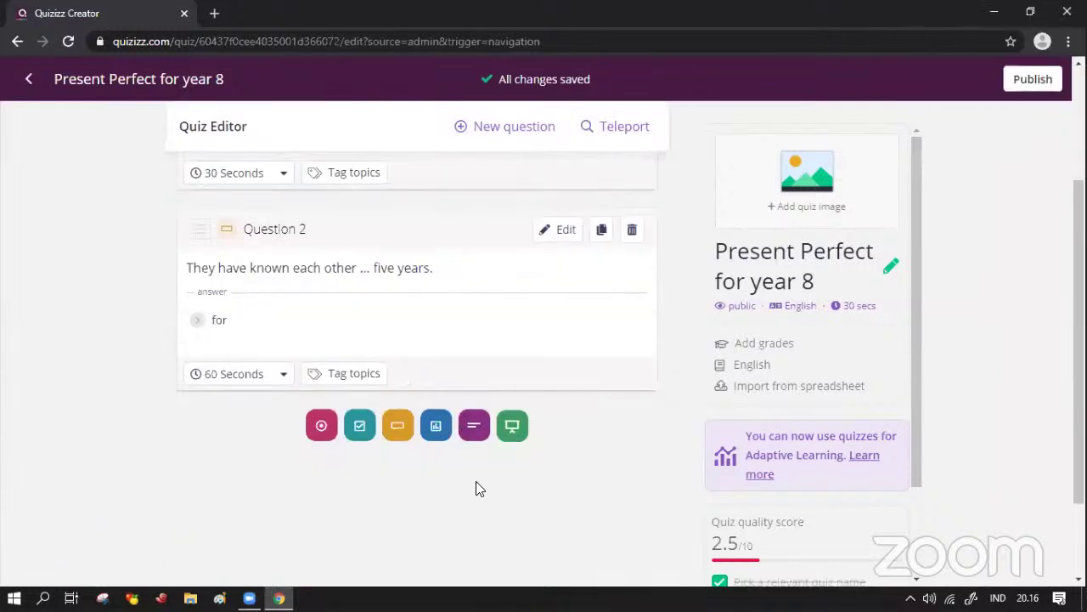
pyautogui.click(474, 429)
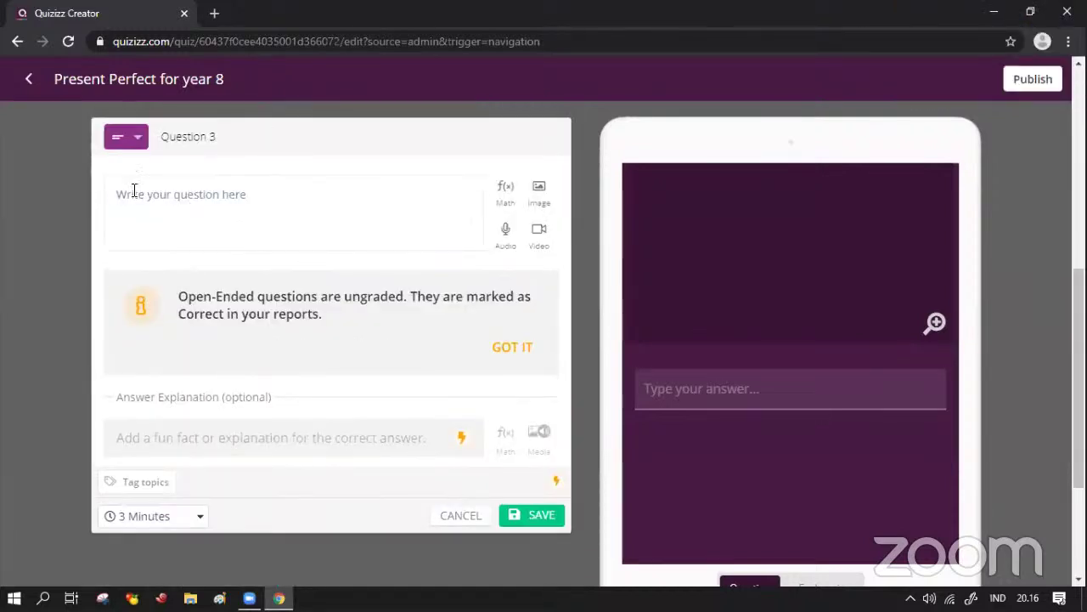
pyautogui.click(160, 190)
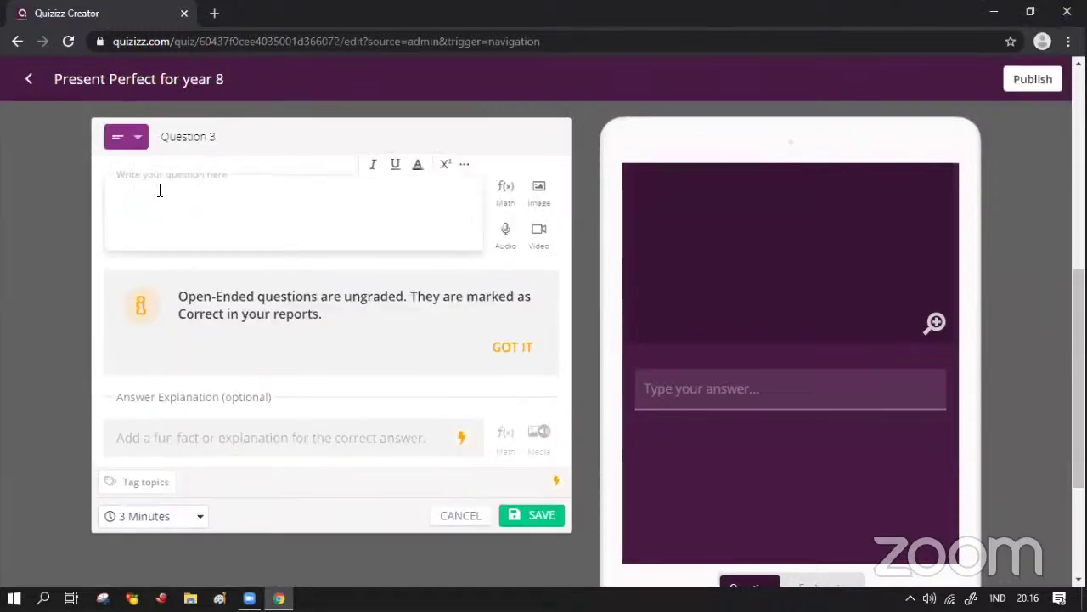
pyautogui.write('Tell me so')
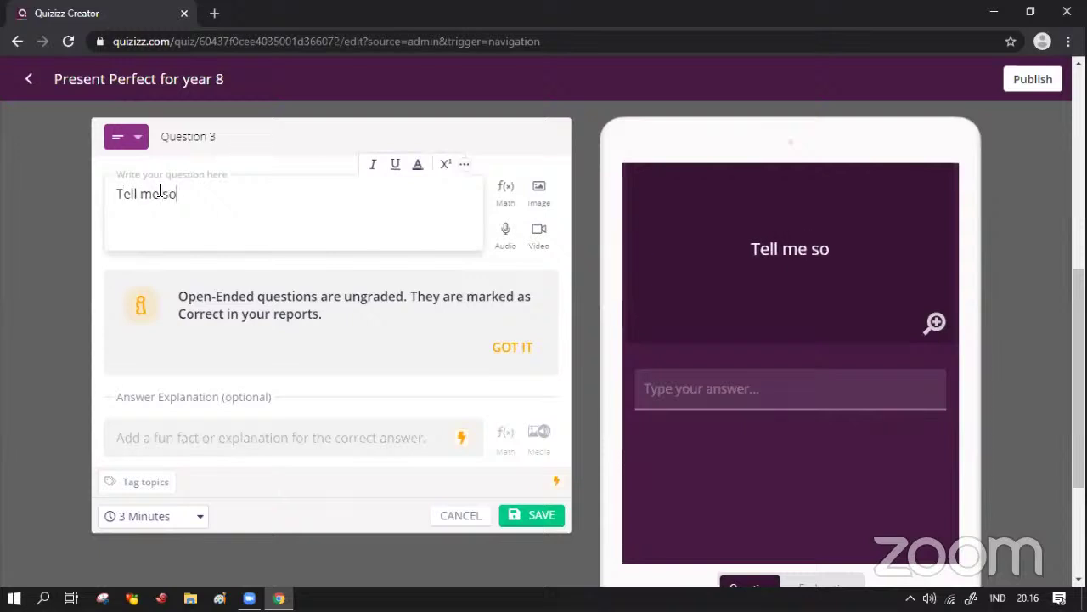
pyautogui.write('mething ab')
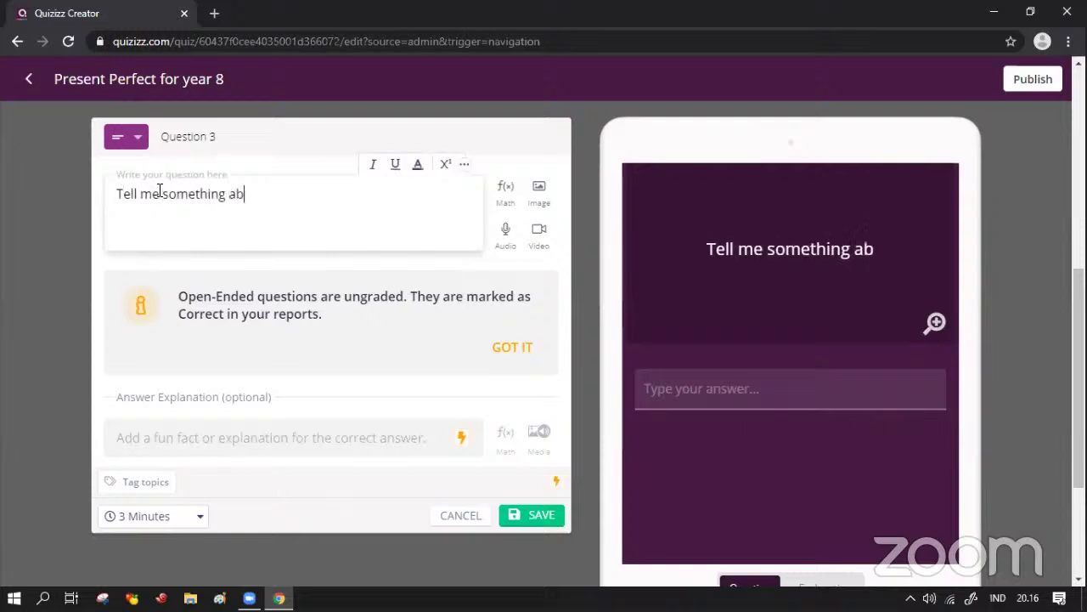
pyautogui.write('out y')
pyautogui.write('p')
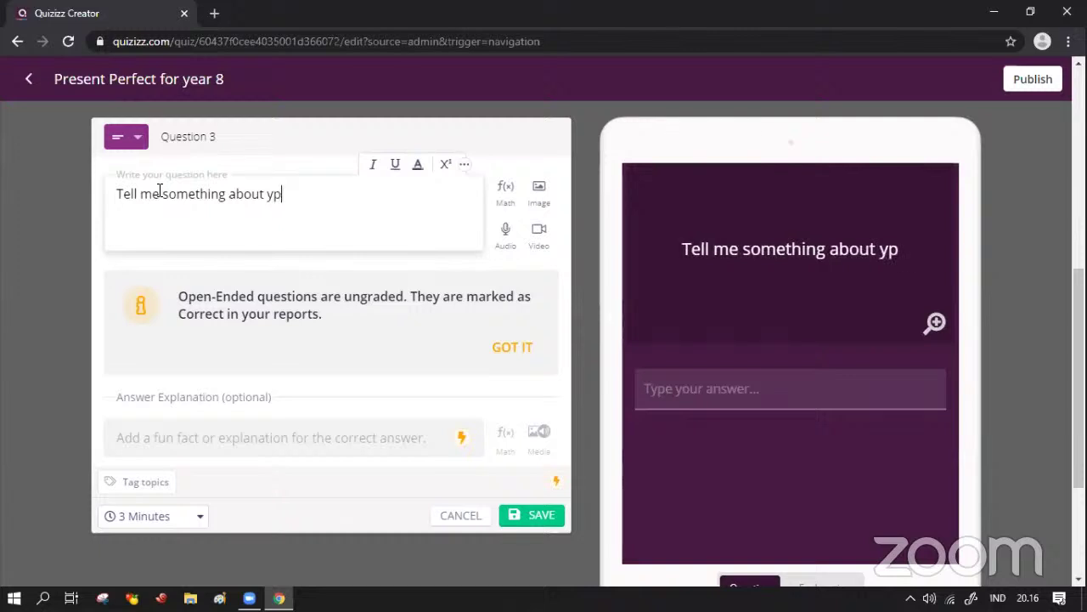
pyautogui.press('BackSpace')
pyautogui.write('our')
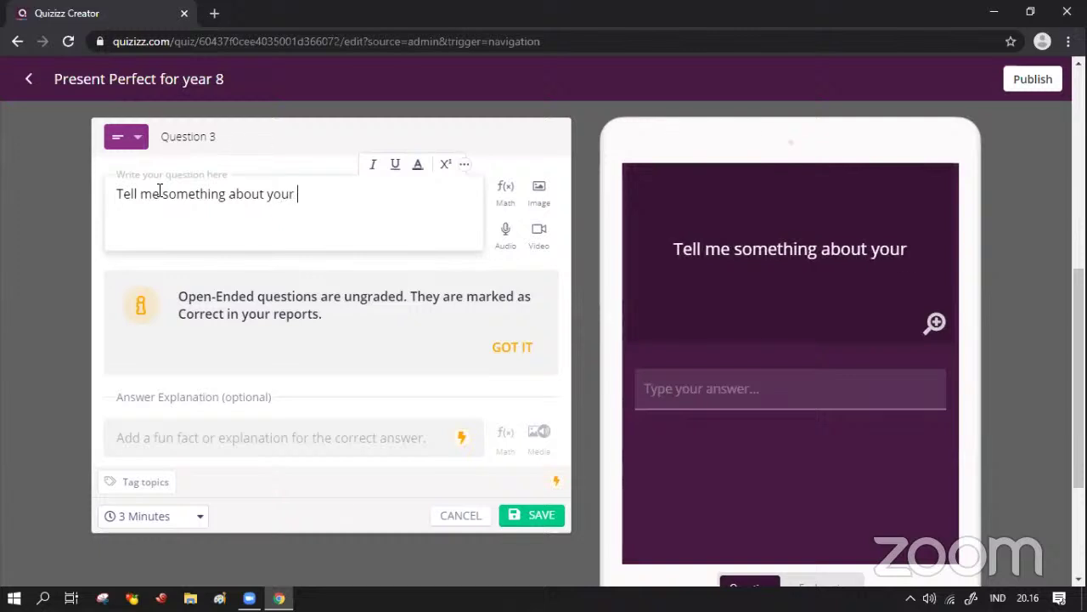
pyautogui.write(' ac')
pyautogui.press('BackSpace')
pyautogui.press('BackSpace')
pyautogui.write('fav')
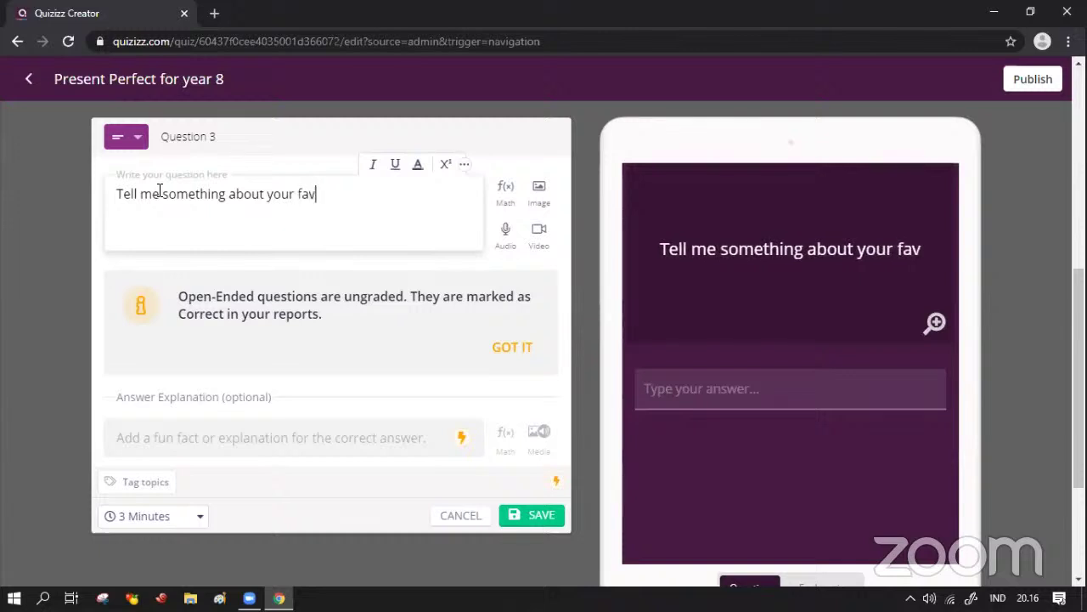
pyautogui.write('ourite room')
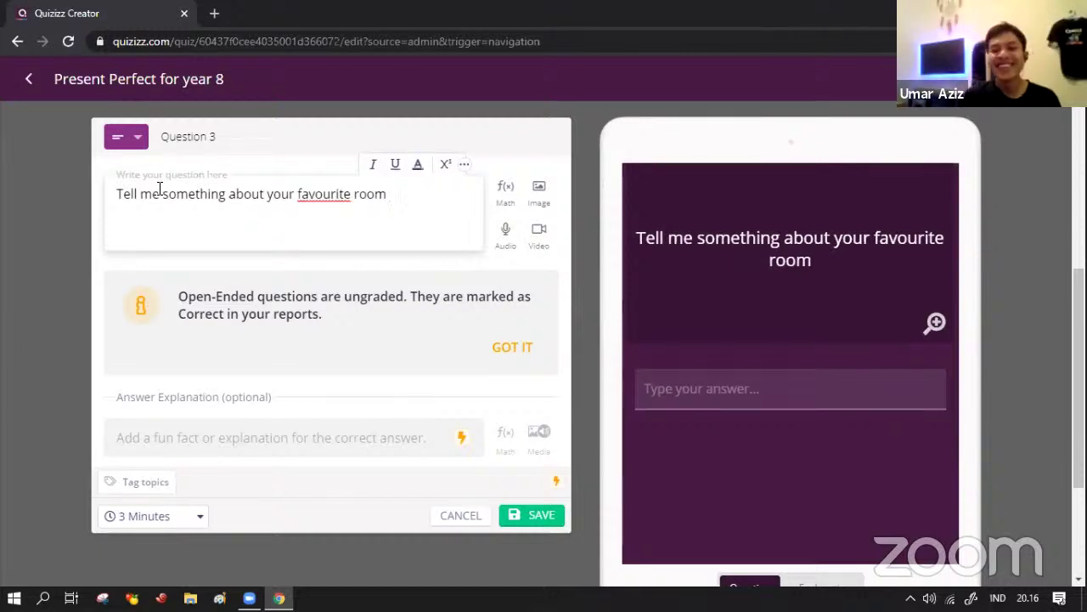
pyautogui.write('in')
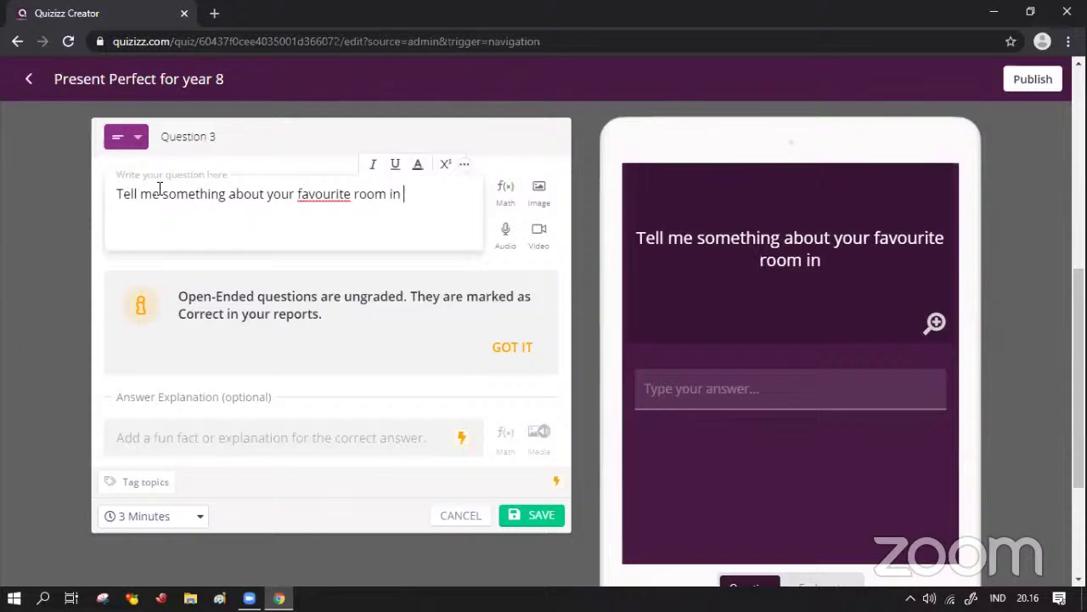
pyautogui.write(' your h')
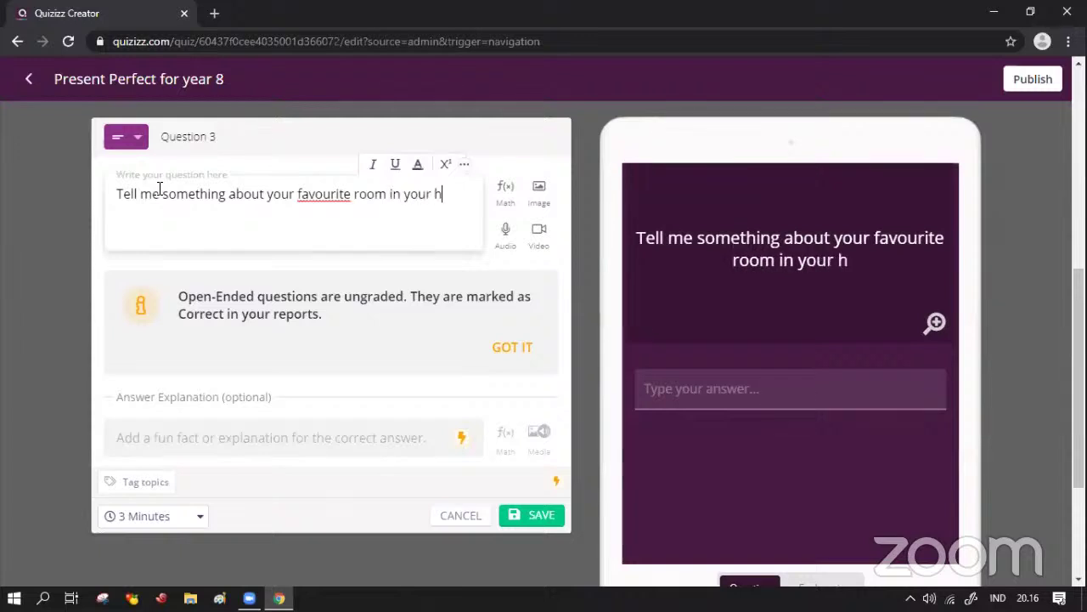
pyautogui.write('ouse')
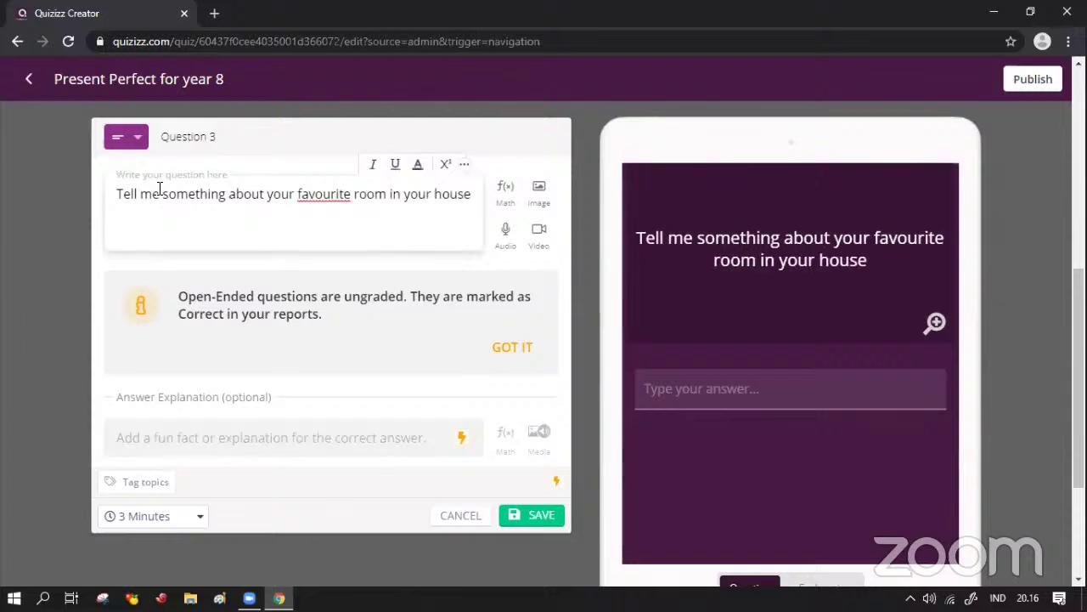
pyautogui.write('.')
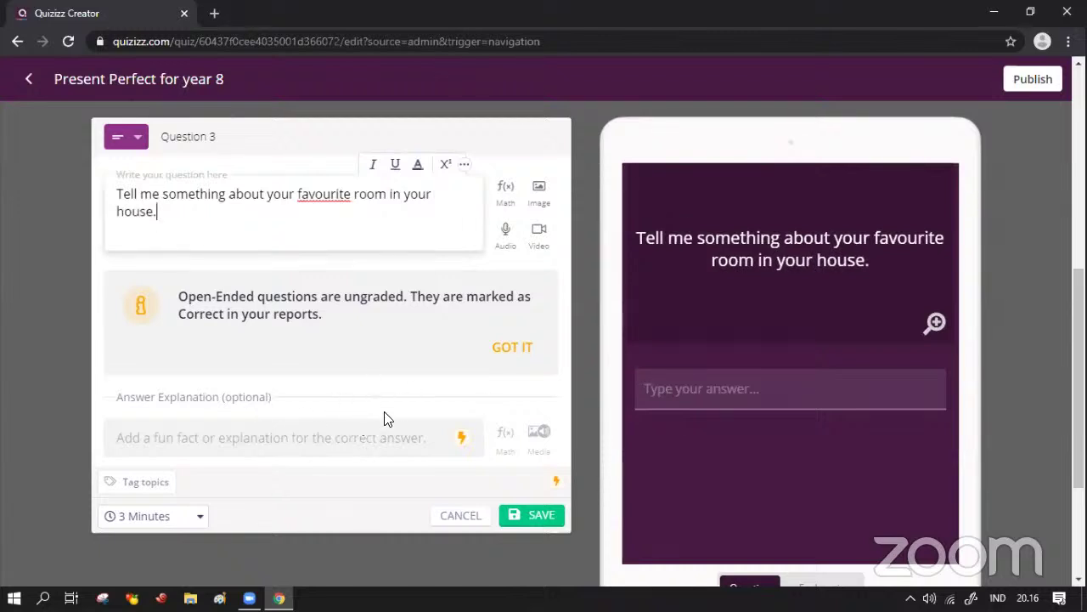
pyautogui.click(543, 524)
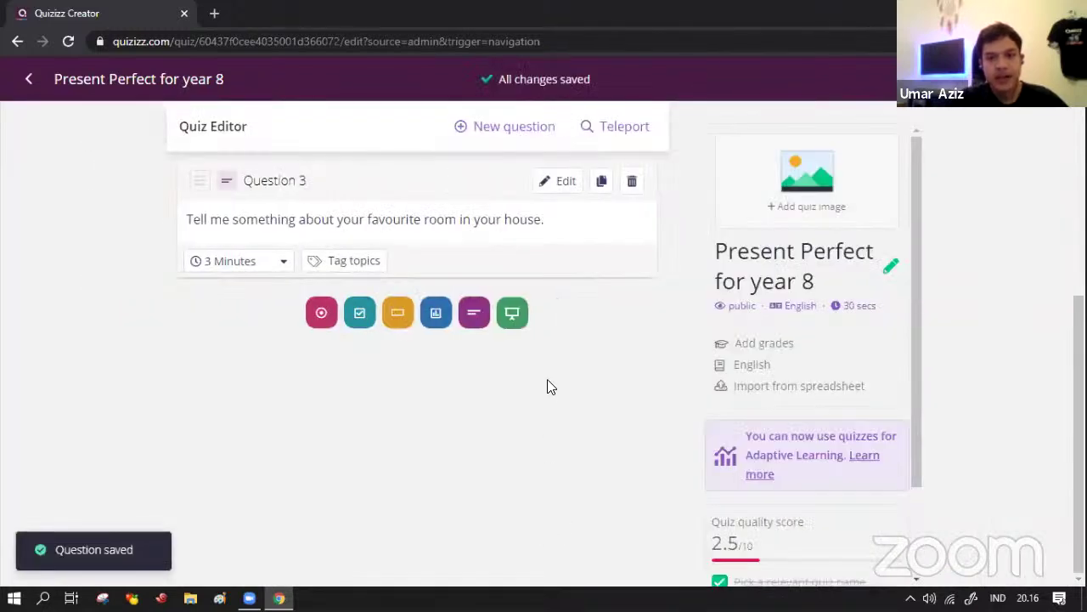
# Step: Review the three saved questions in the quiz editor
pyautogui.scroll(2, 552, 383)
pyautogui.scroll(3, 547, 389)
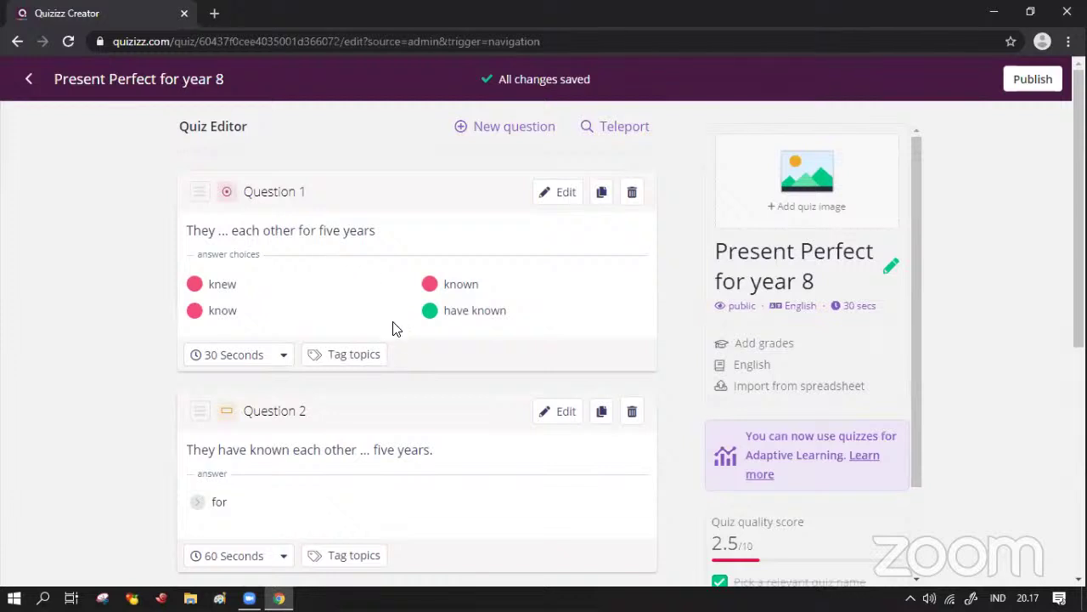
pyautogui.scroll(-1, 395, 328)
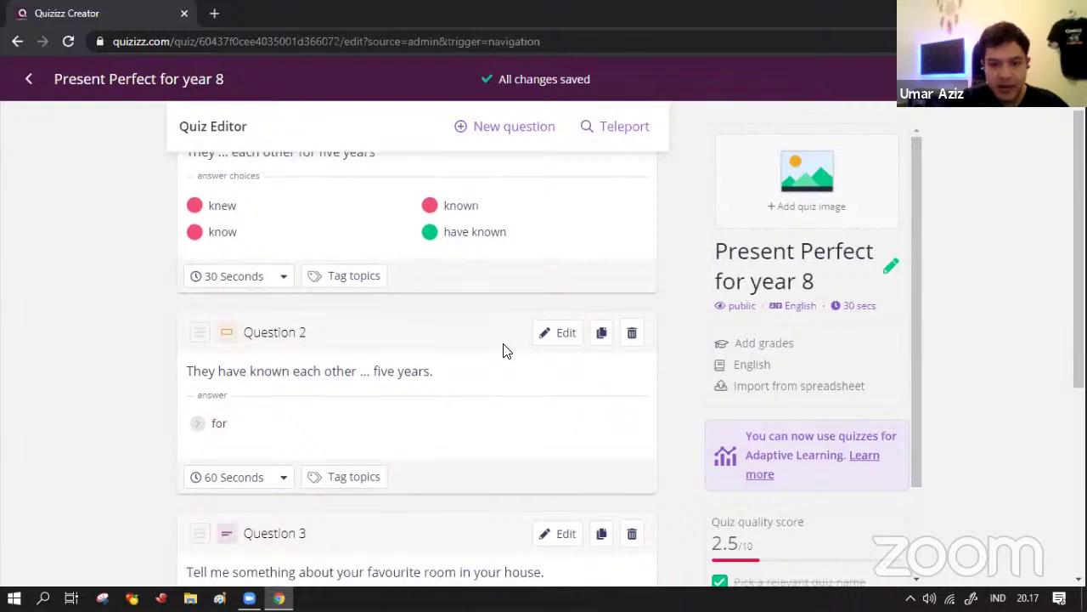
pyautogui.scroll(1, 503, 351)
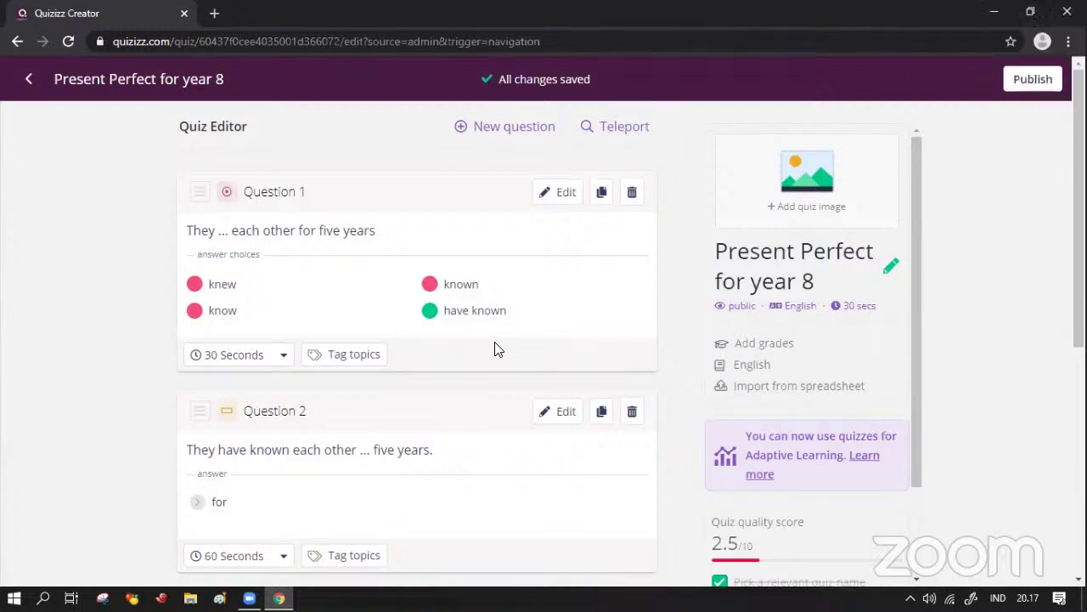
pyautogui.scroll(-2, 498, 349)
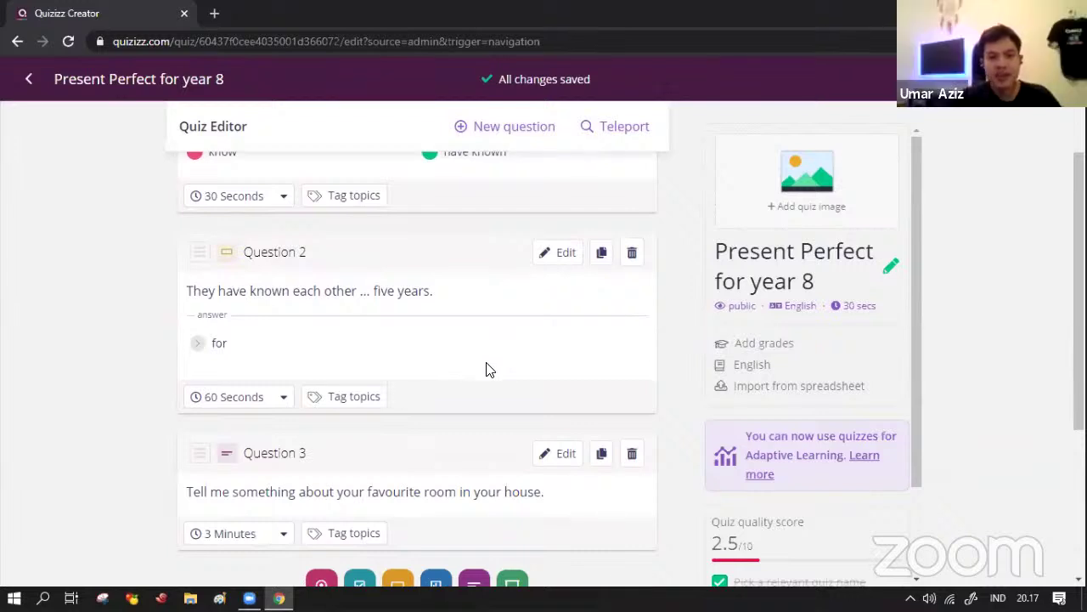
pyautogui.scroll(-2, 498, 349)
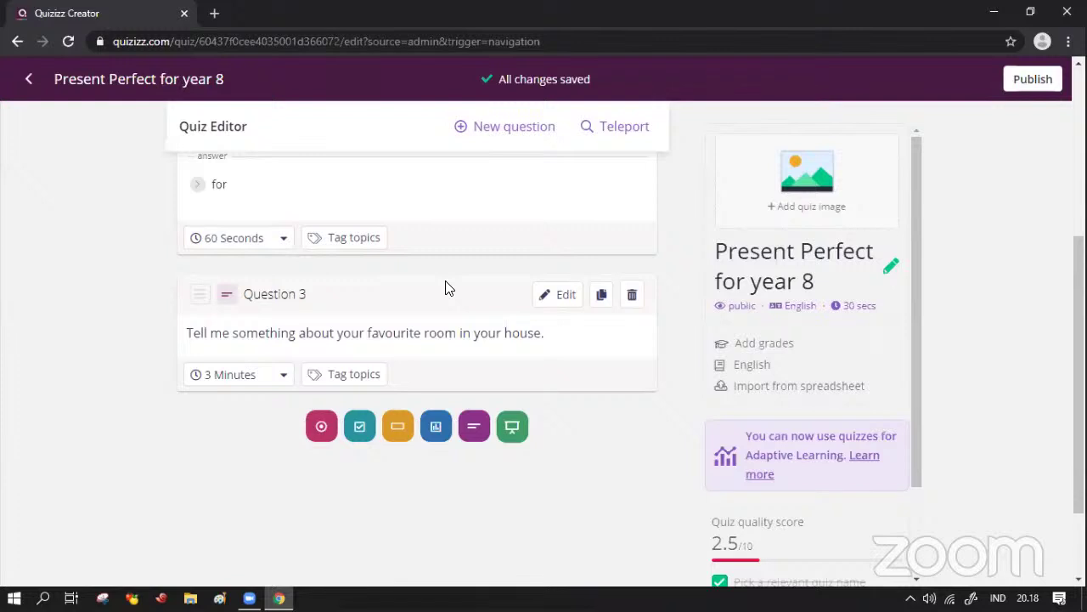
pyautogui.scroll(4, 449, 289)
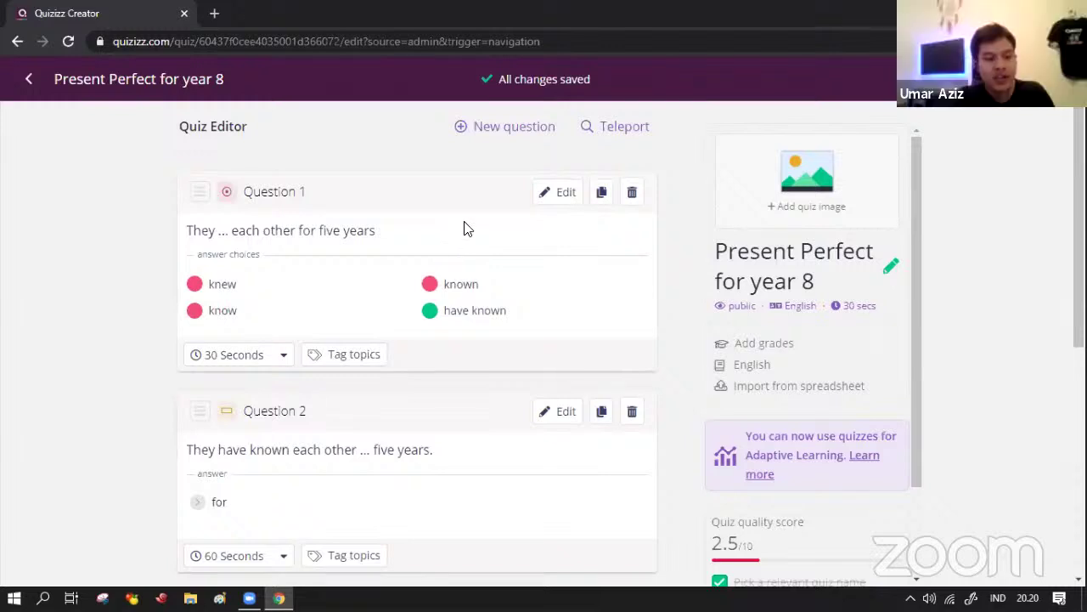
# Step: Open question 1 for editing and start an image upload for its question text, browsing to the Pictures folder
pyautogui.click(566, 192)
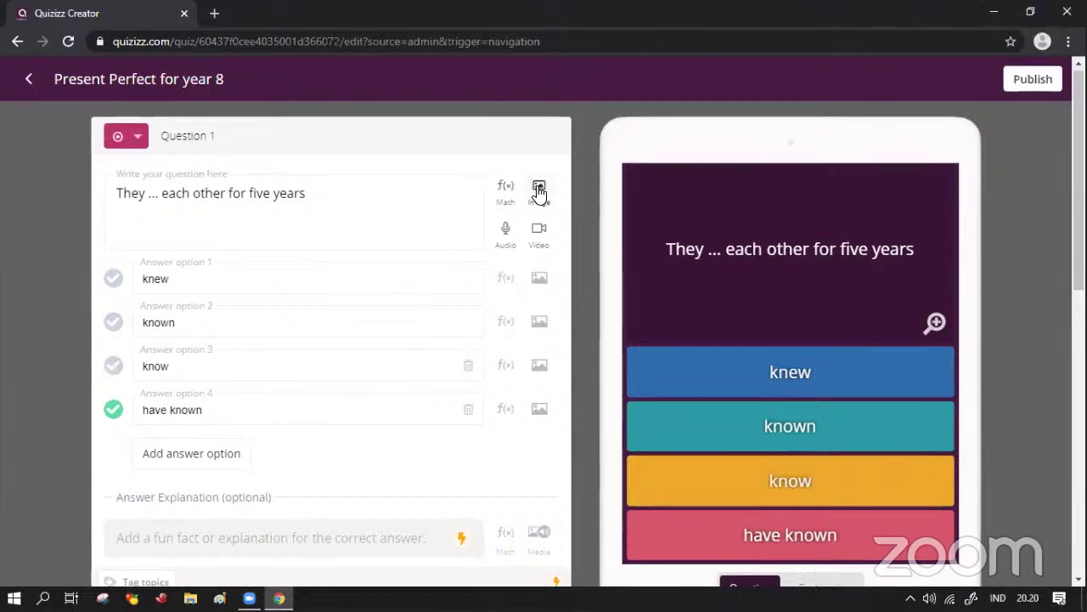
pyautogui.click(539, 190)
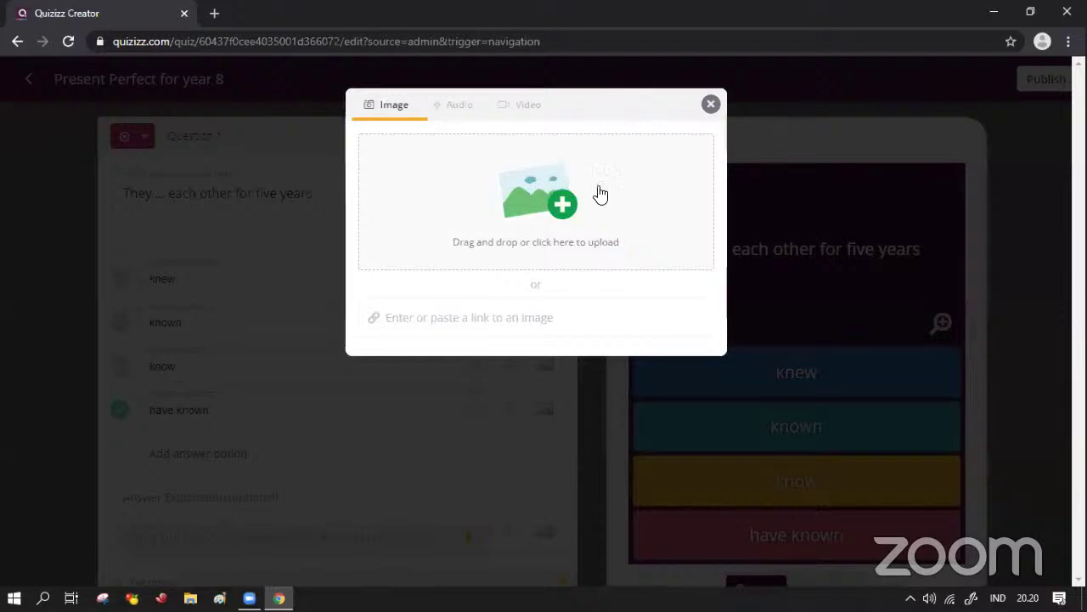
pyautogui.click(561, 208)
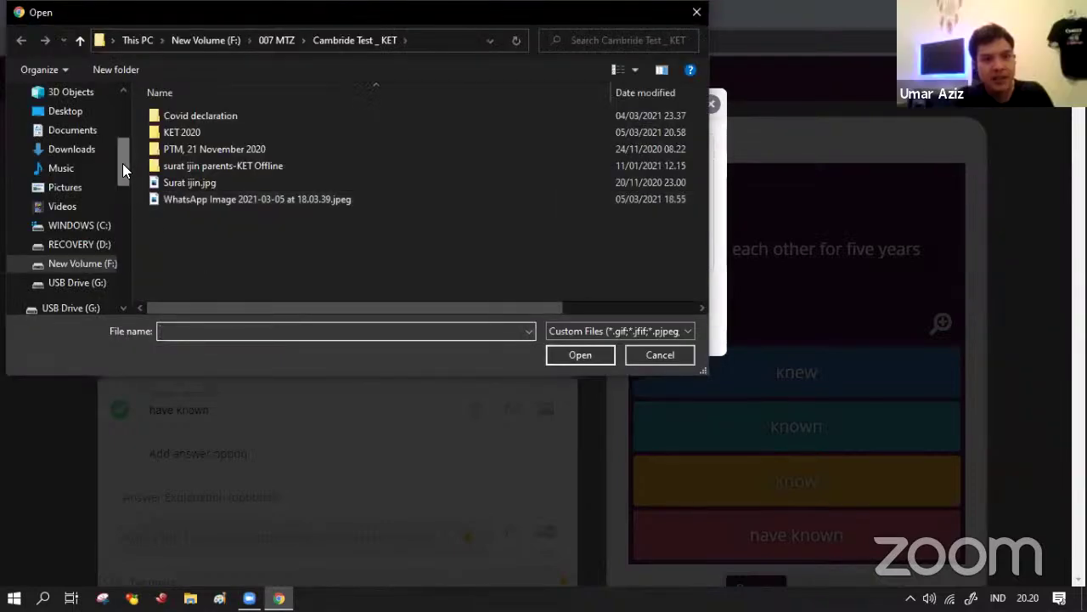
pyautogui.moveTo(123, 165)
pyautogui.mouseDown()
pyautogui.moveTo(121, 204)
pyautogui.moveTo(123, 163)
pyautogui.mouseUp()
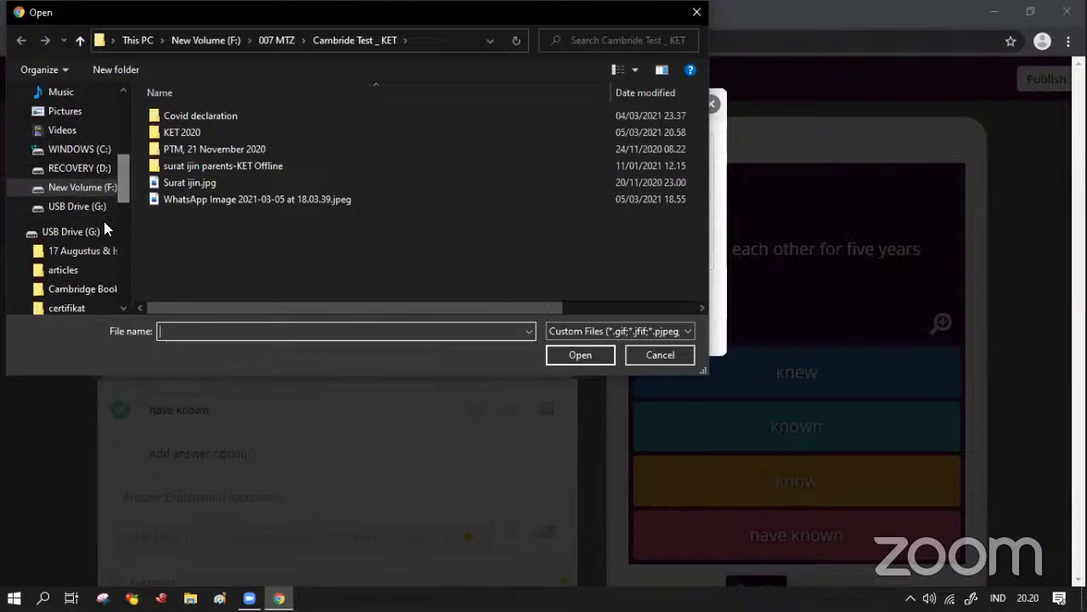
pyautogui.click(82, 187)
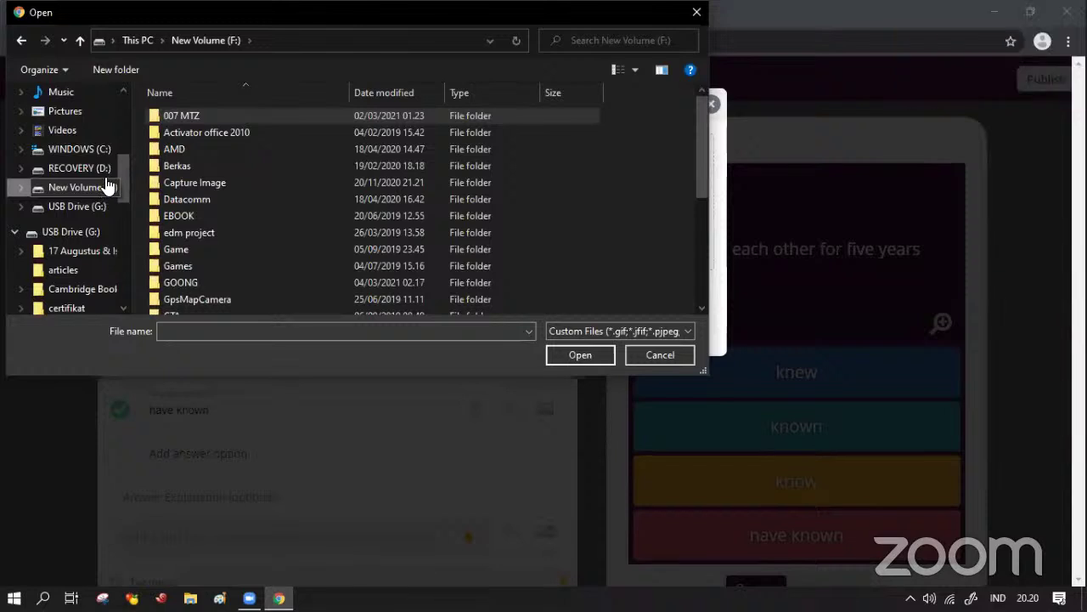
pyautogui.moveTo(122, 184); pyautogui.dragTo(124, 166)
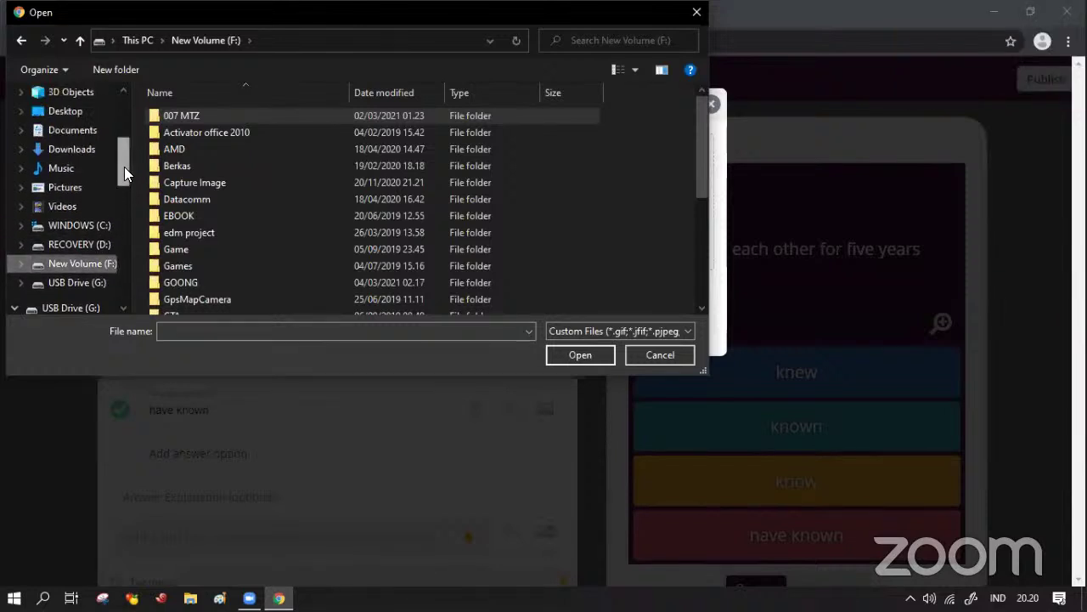
pyautogui.click(75, 190)
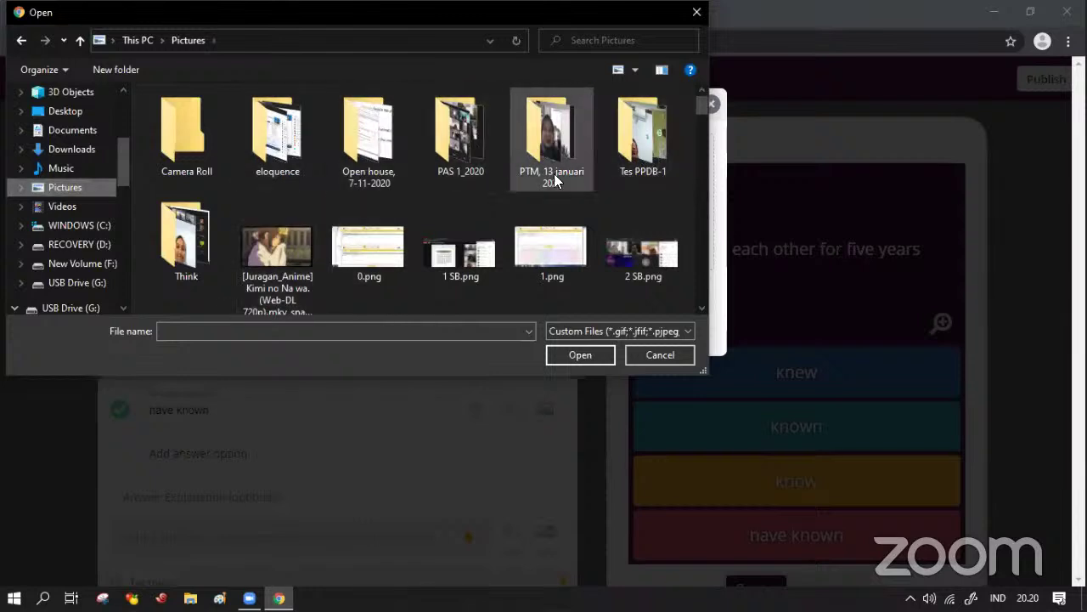
# Step: Upload the pedestrian crossing sign image 8.19.jpg from the PAS 1_2020 folder to question 1
pyautogui.scroll(-1, 596, 255)
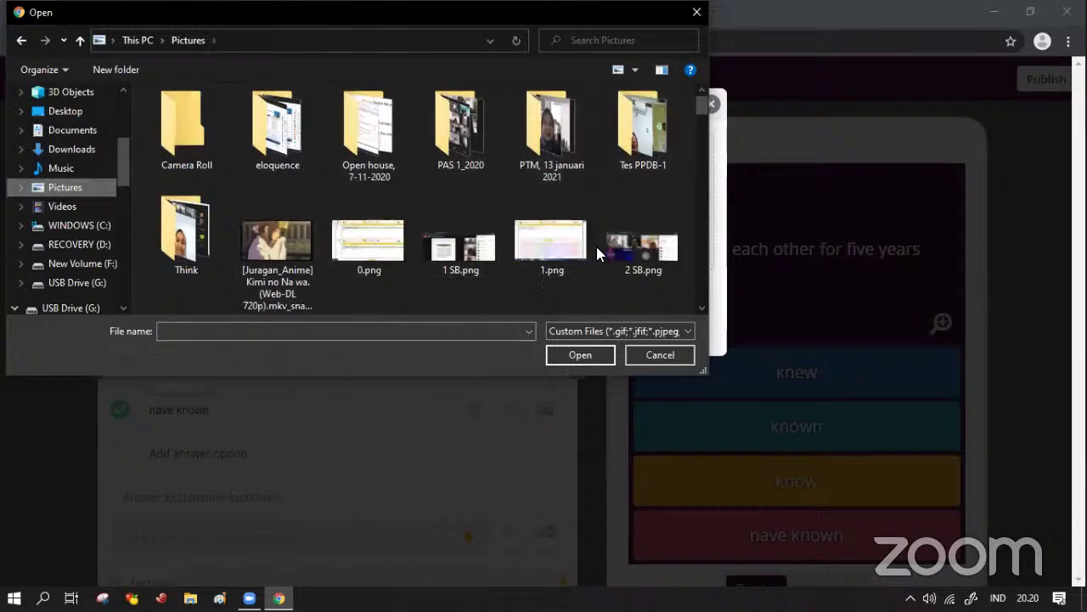
pyautogui.scroll(-10, 515, 281)
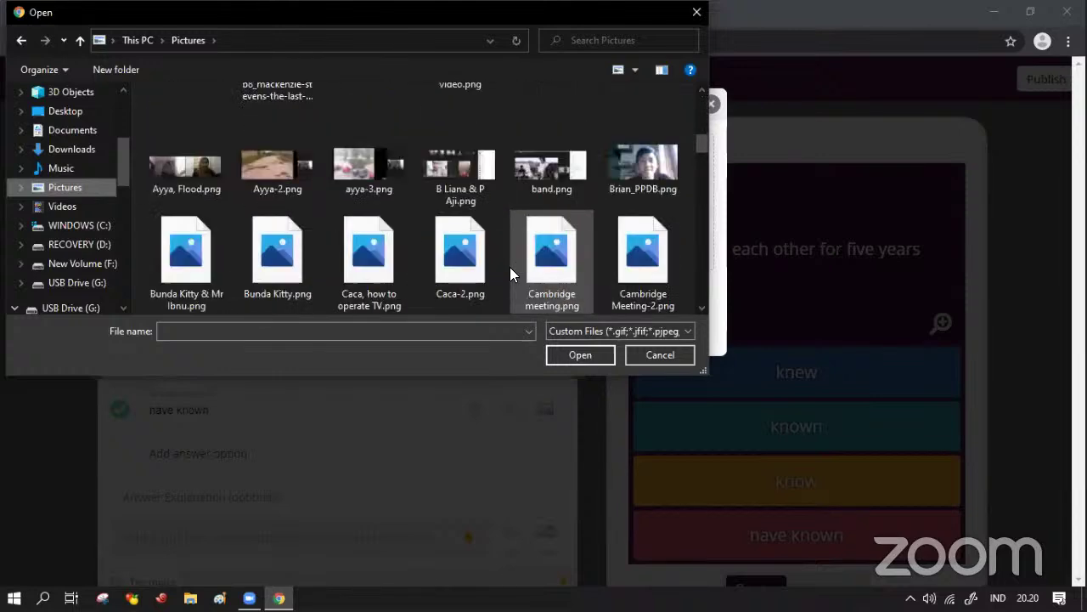
pyautogui.scroll(-3, 510, 267)
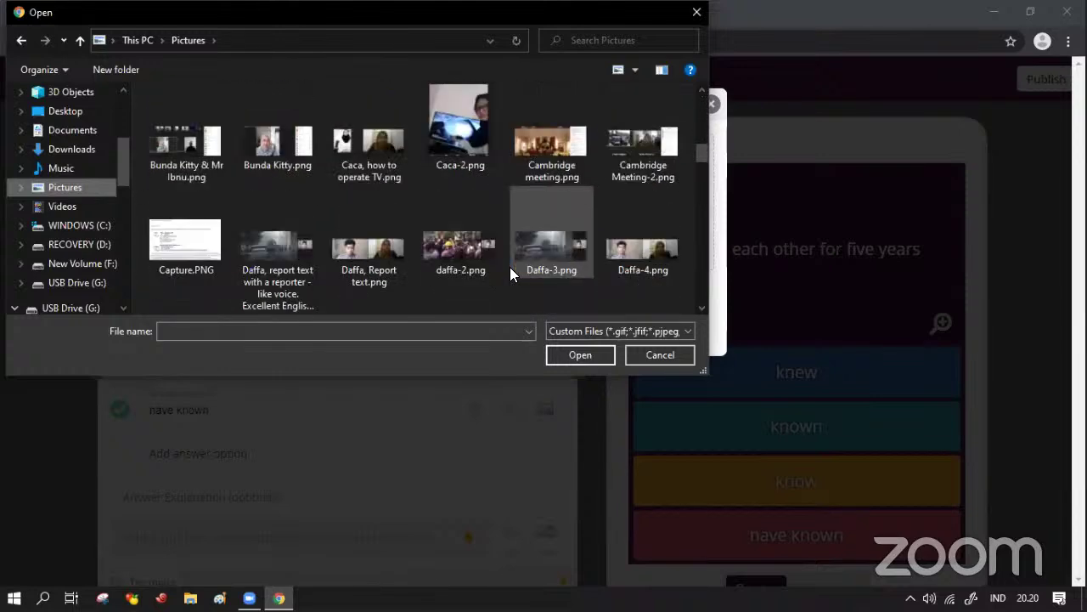
pyautogui.scroll(-3, 510, 272)
pyautogui.scroll(6, 509, 272)
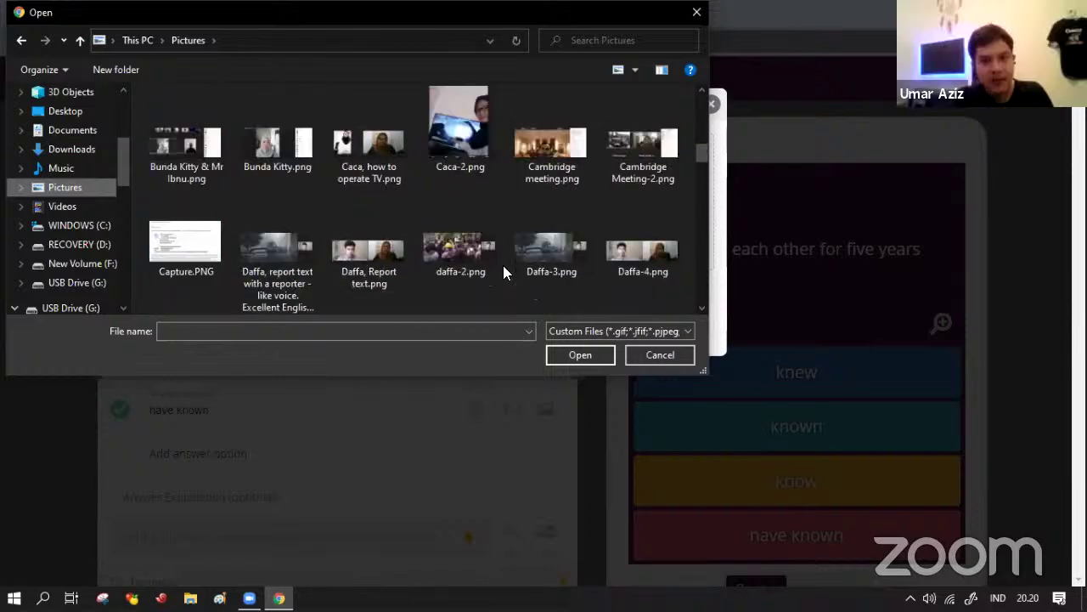
pyautogui.scroll(5, 503, 270)
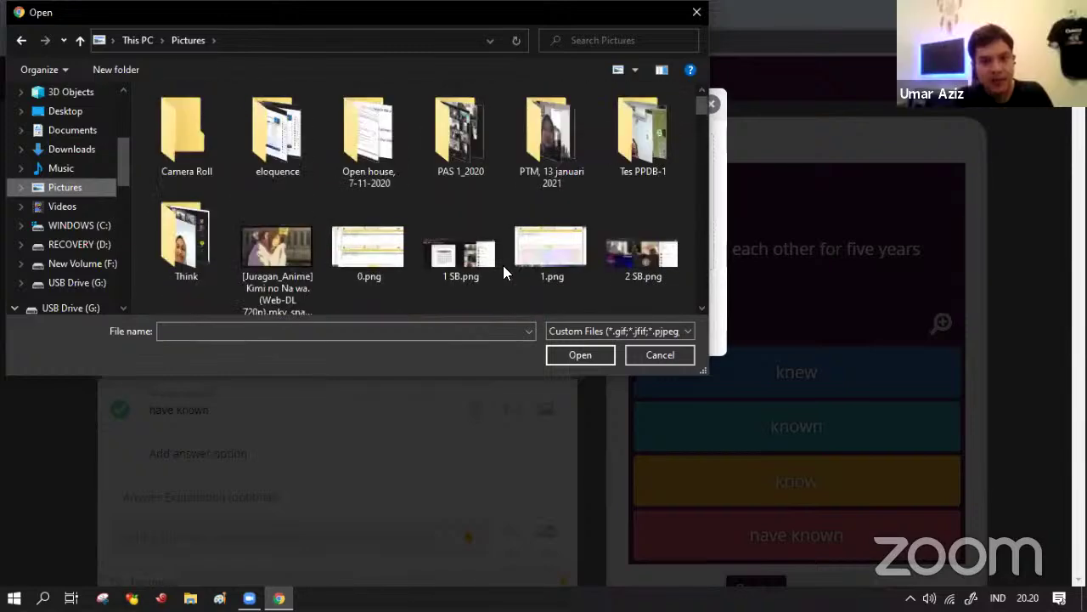
pyautogui.click(466, 149)
pyautogui.doubleClick(465, 148)
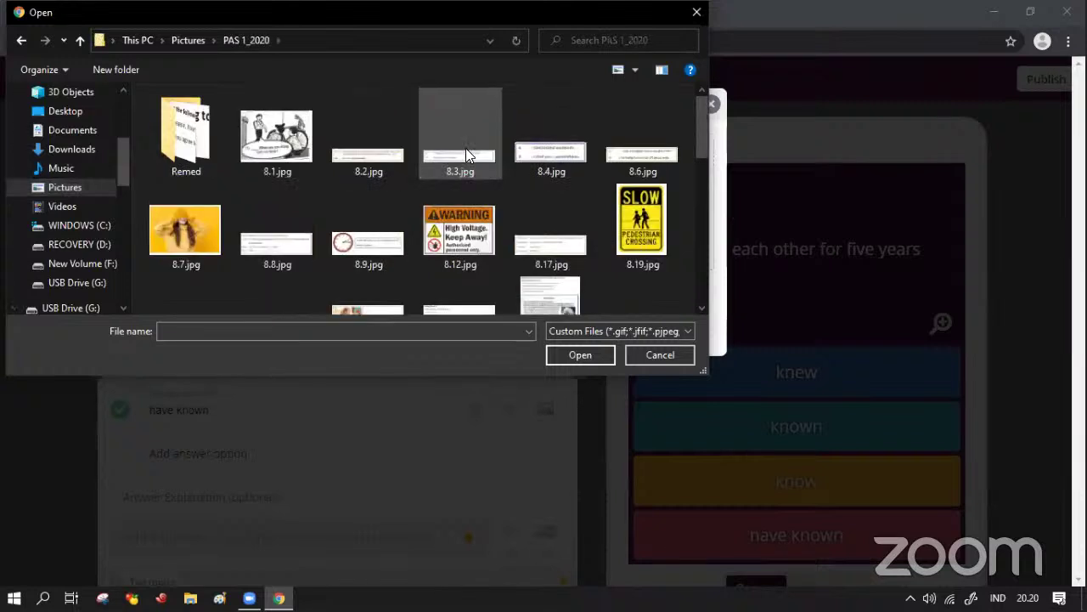
pyautogui.click(630, 225)
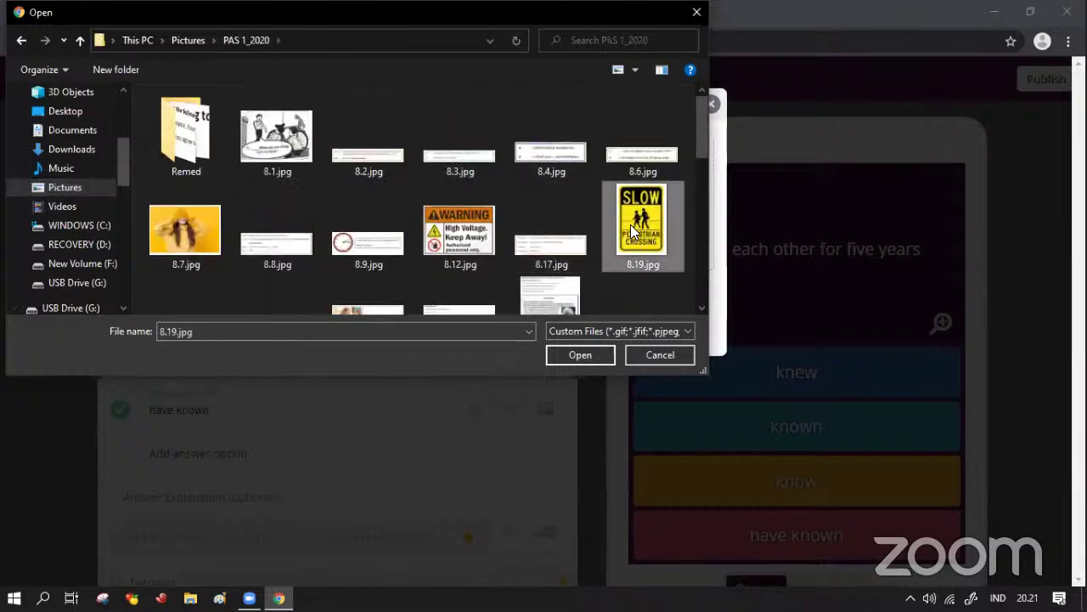
pyautogui.click(581, 355)
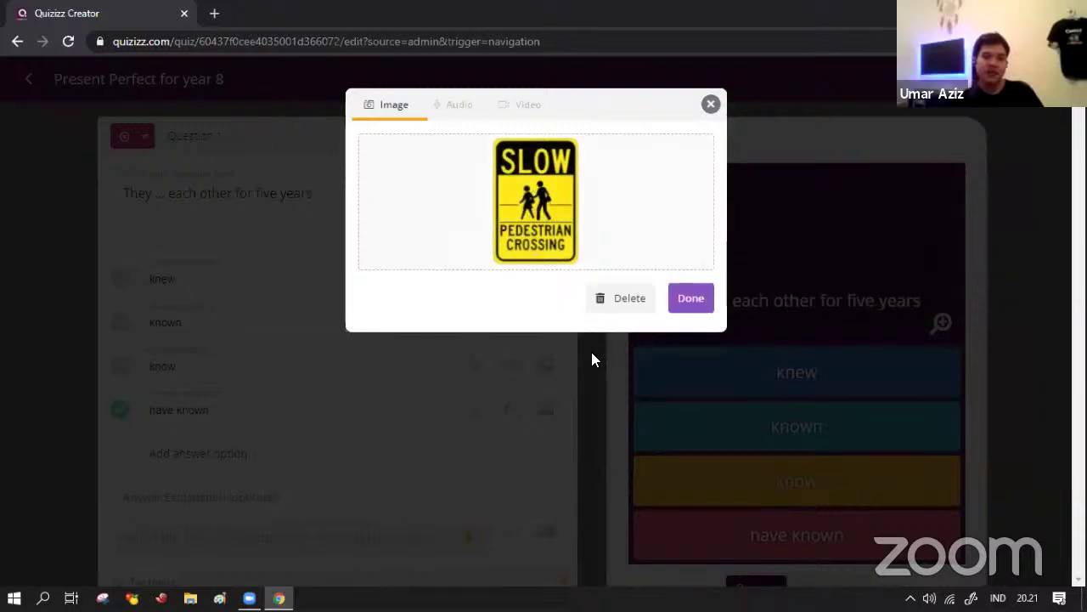
# Step: Confirm the question image and replace the text of answer option 1 with the high-voltage warning image 8.12.jpg
pyautogui.click(690, 298)
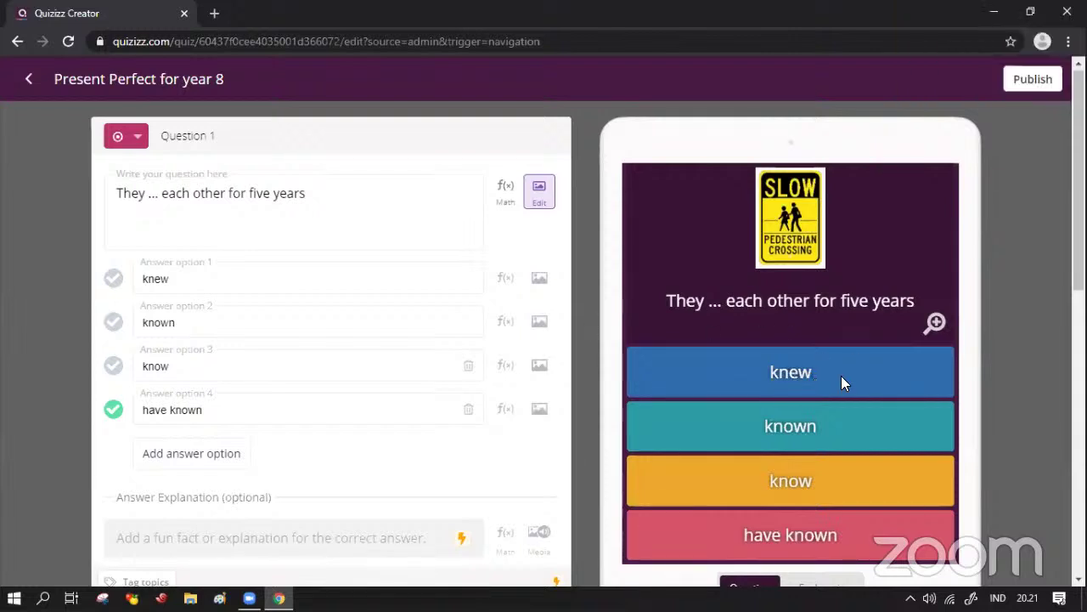
pyautogui.click(540, 285)
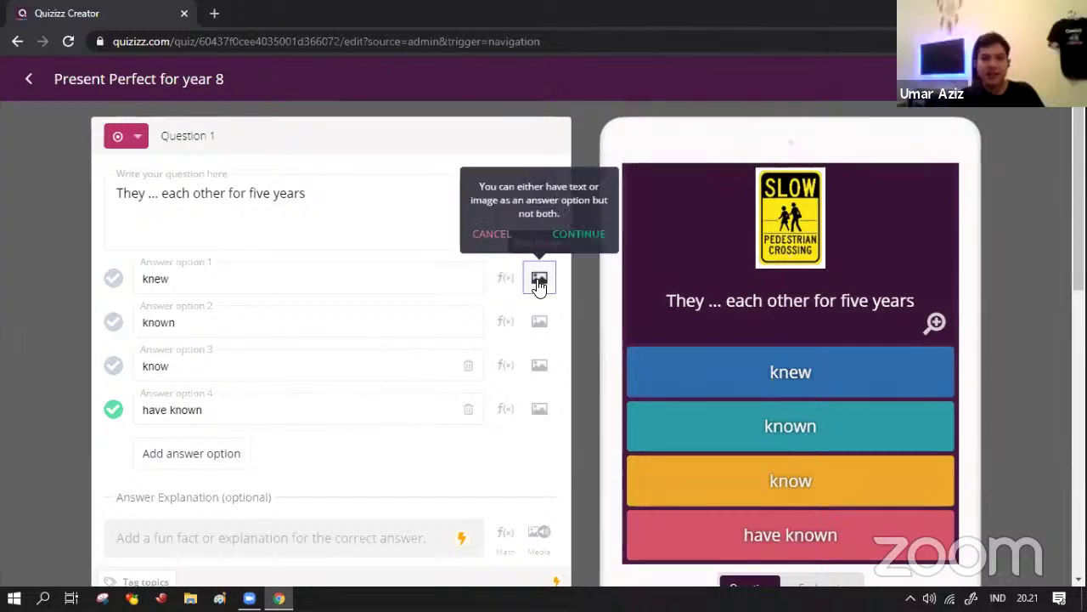
pyautogui.click(578, 238)
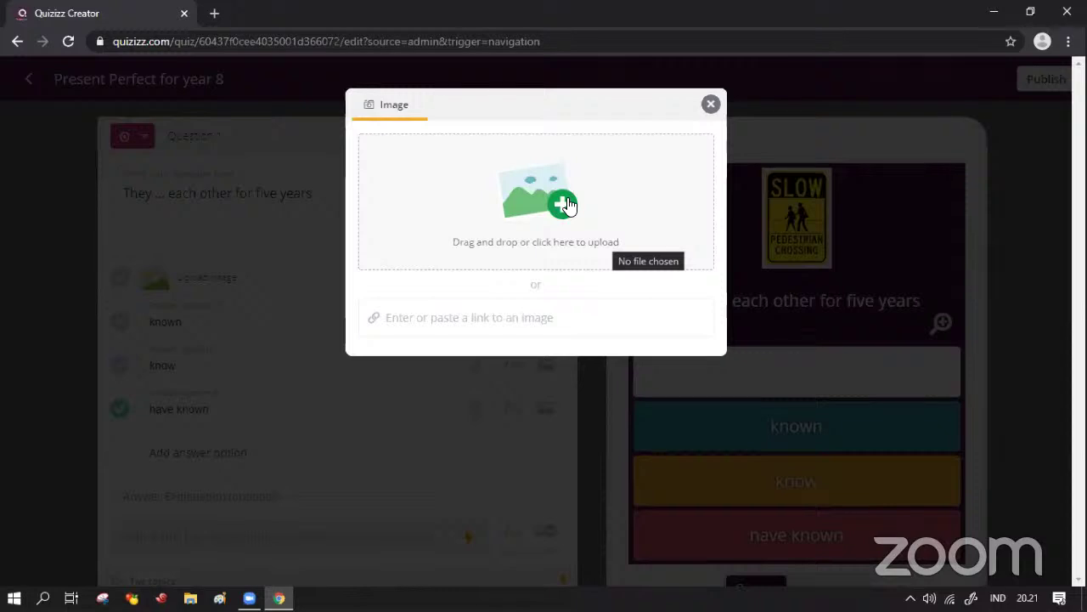
pyautogui.click(568, 205)
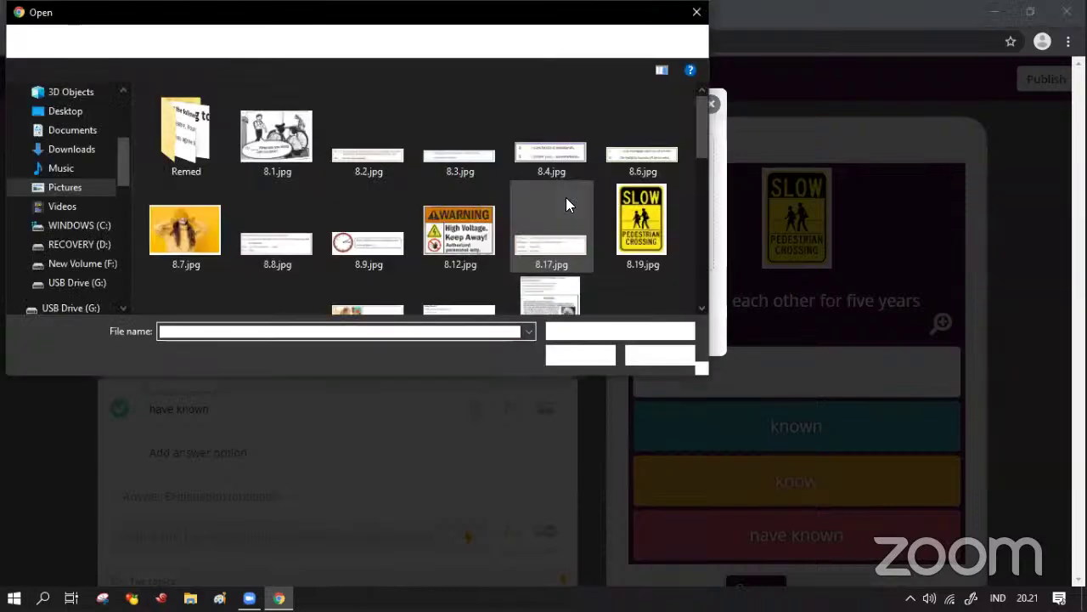
pyautogui.click(446, 251)
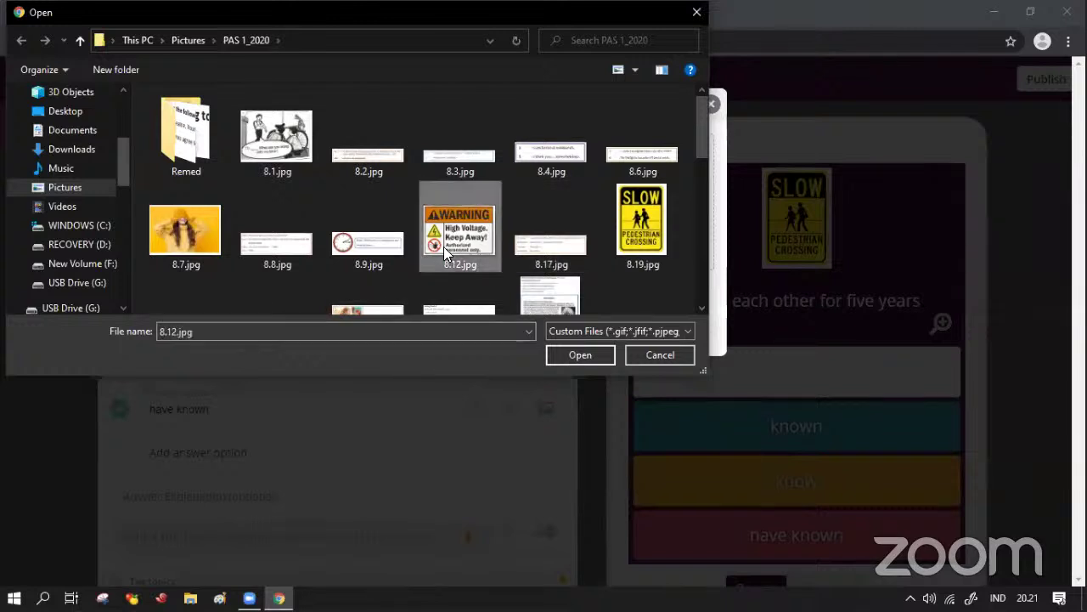
pyautogui.click(583, 357)
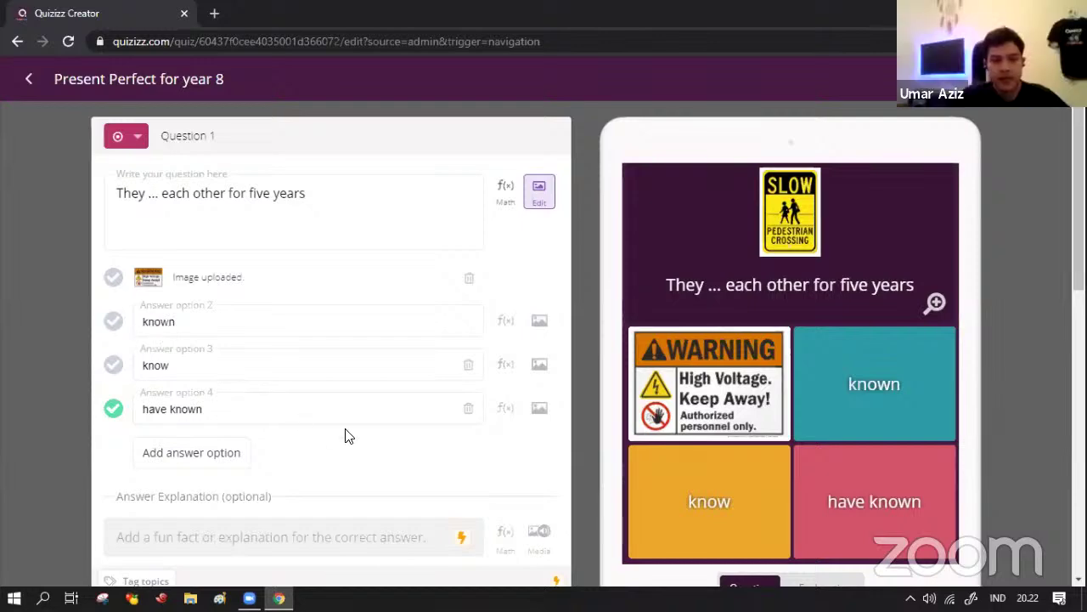
# Step: Check the remaining answer options and save question 1
pyautogui.scroll(-3, 371, 444)
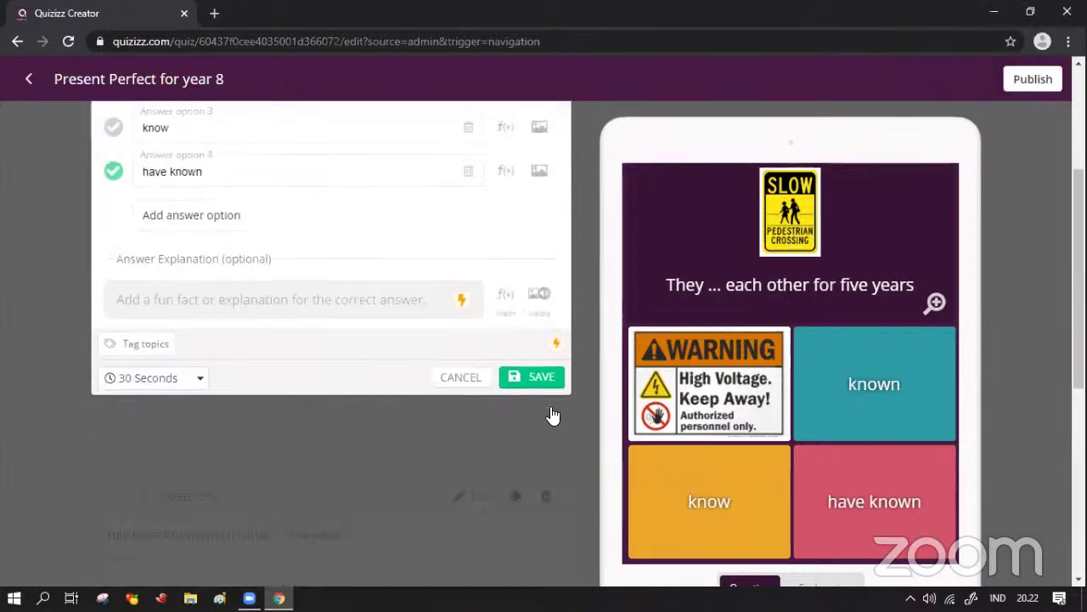
pyautogui.scroll(3, 553, 417)
pyautogui.scroll(-2, 553, 418)
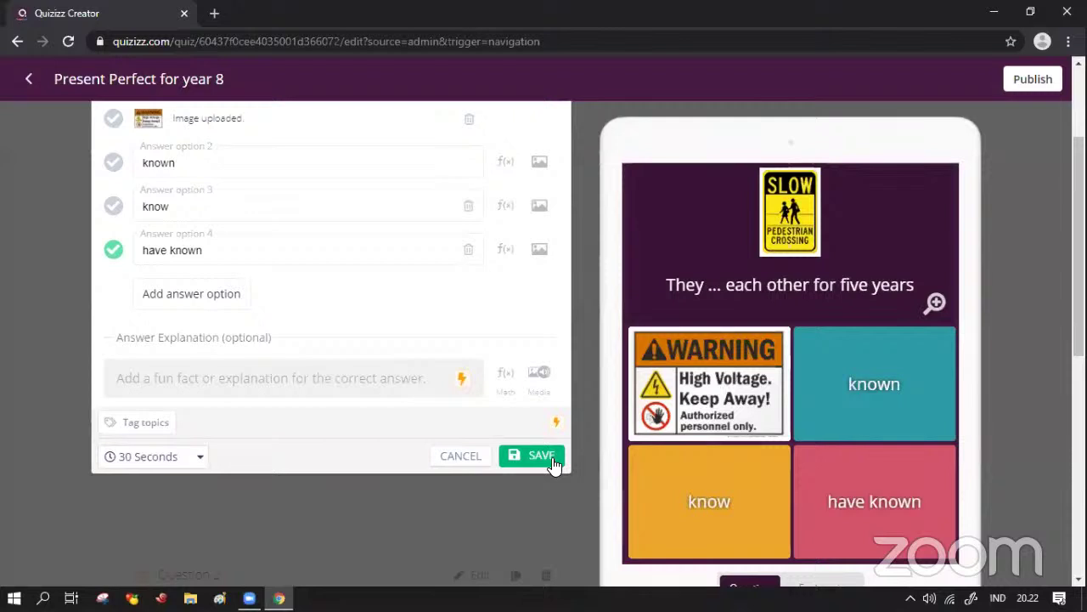
pyautogui.click(553, 463)
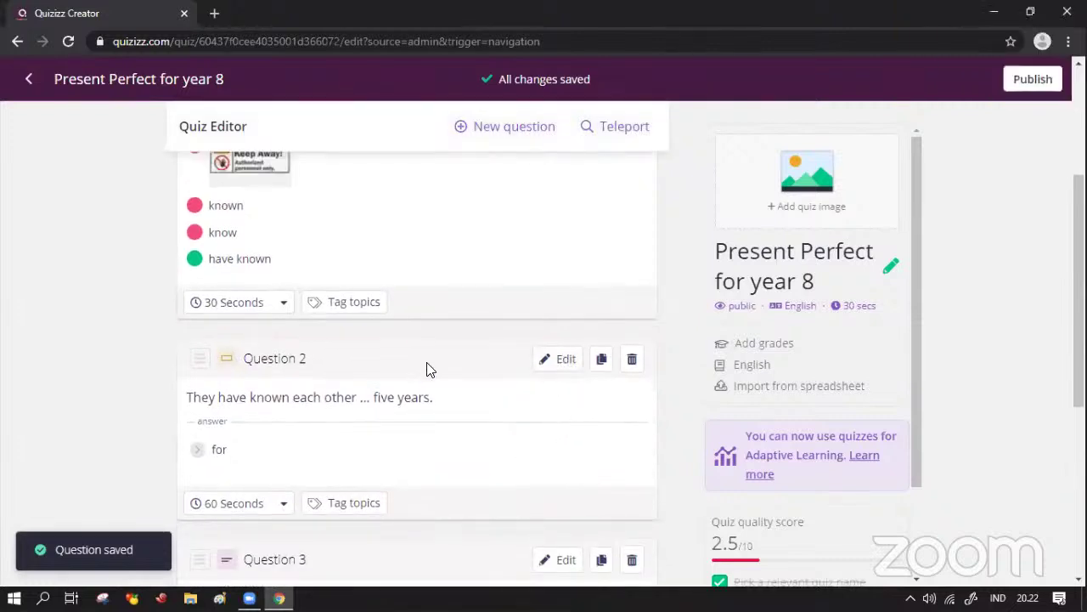
# Step: Open question 2, "They have known each other ... five years.", for editing
pyautogui.click(564, 362)
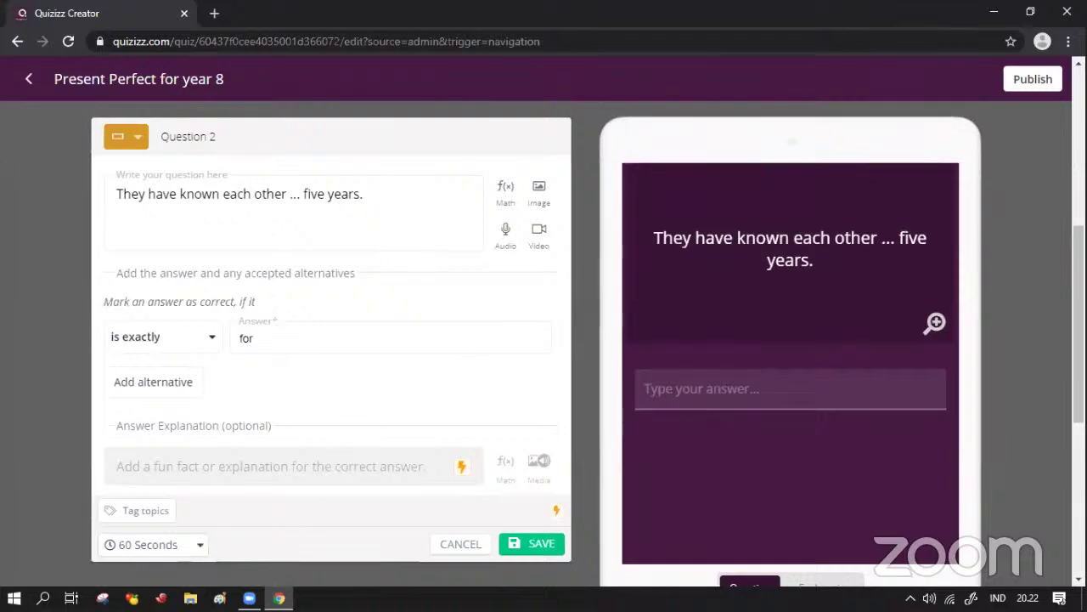
pyautogui.press('super+d')
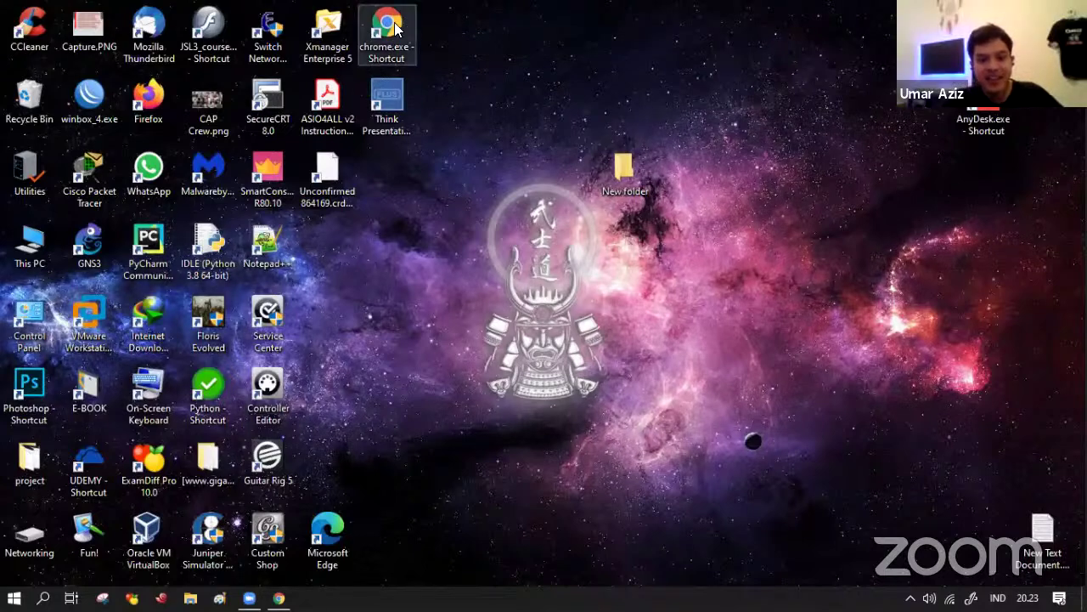
pyautogui.click(279, 598)
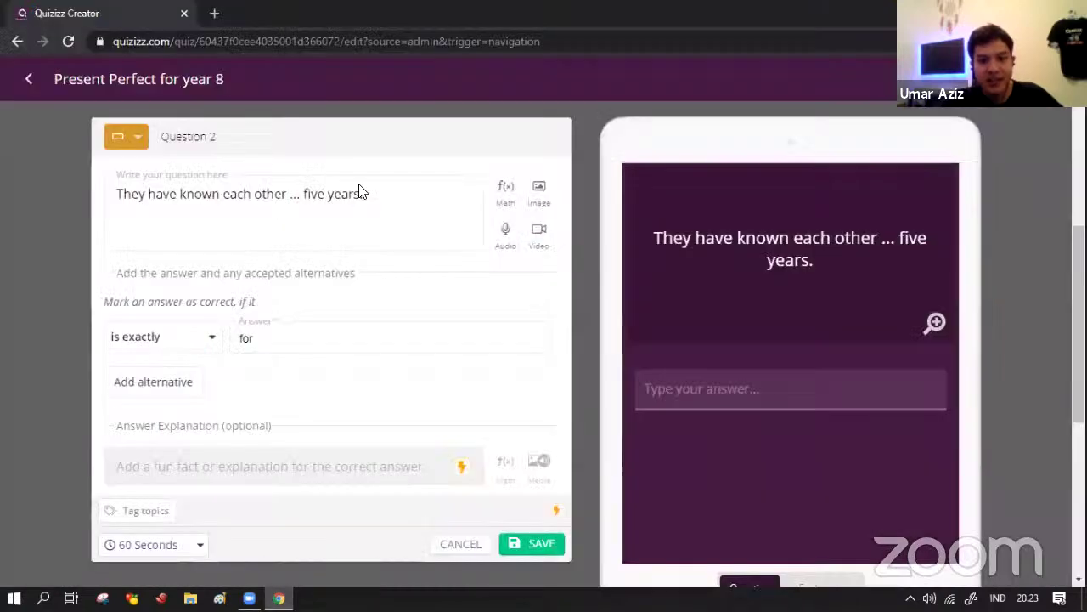
# Step: Search Google Images for "friends" in a new browser tab
pyautogui.click(214, 15)
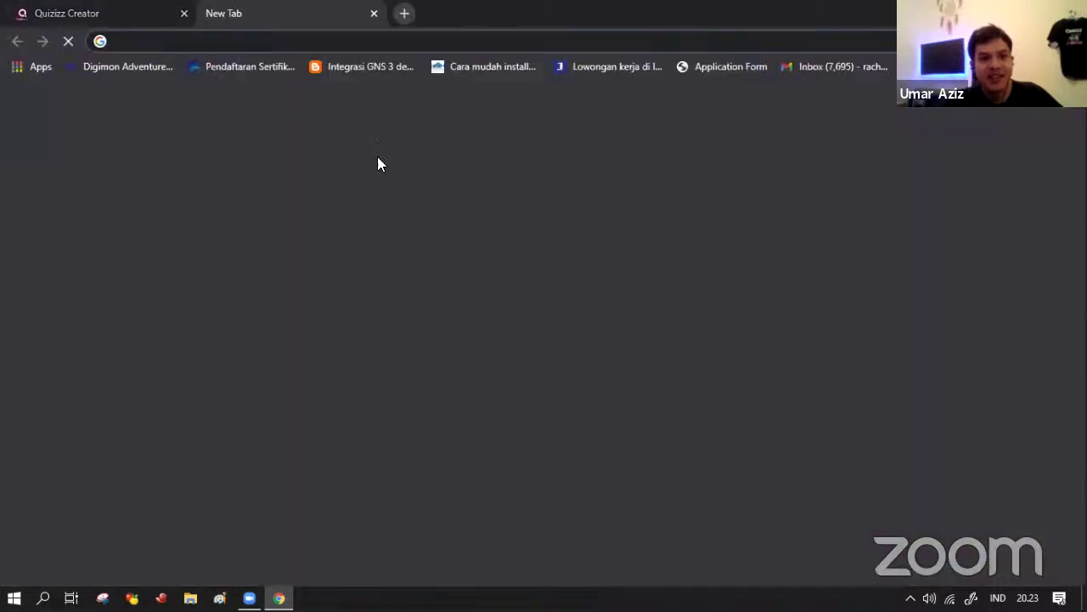
pyautogui.click(131, 43)
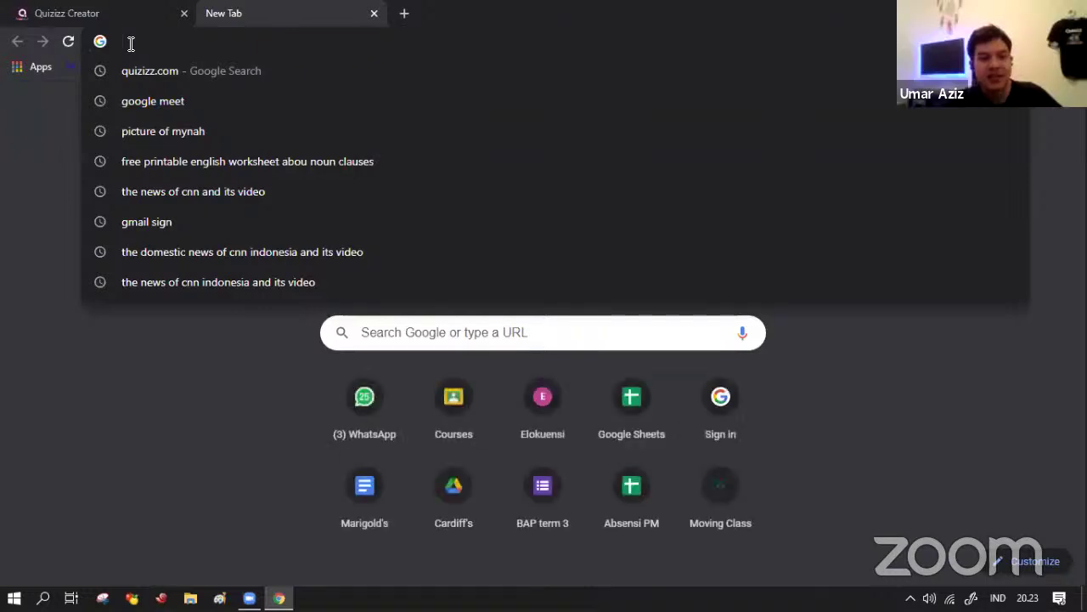
pyautogui.write('frie')
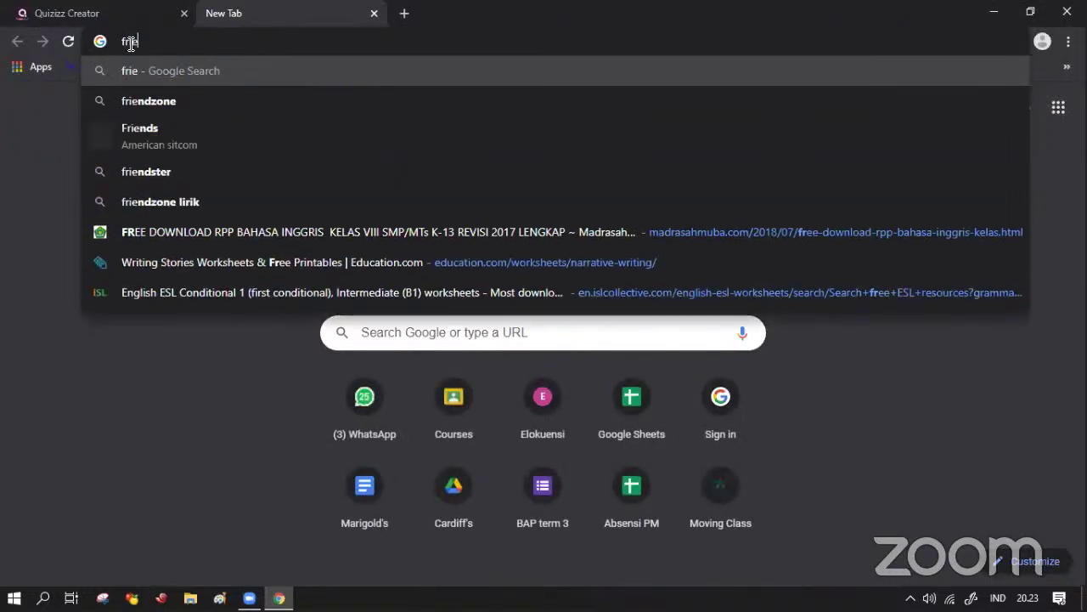
pyautogui.write('nd')
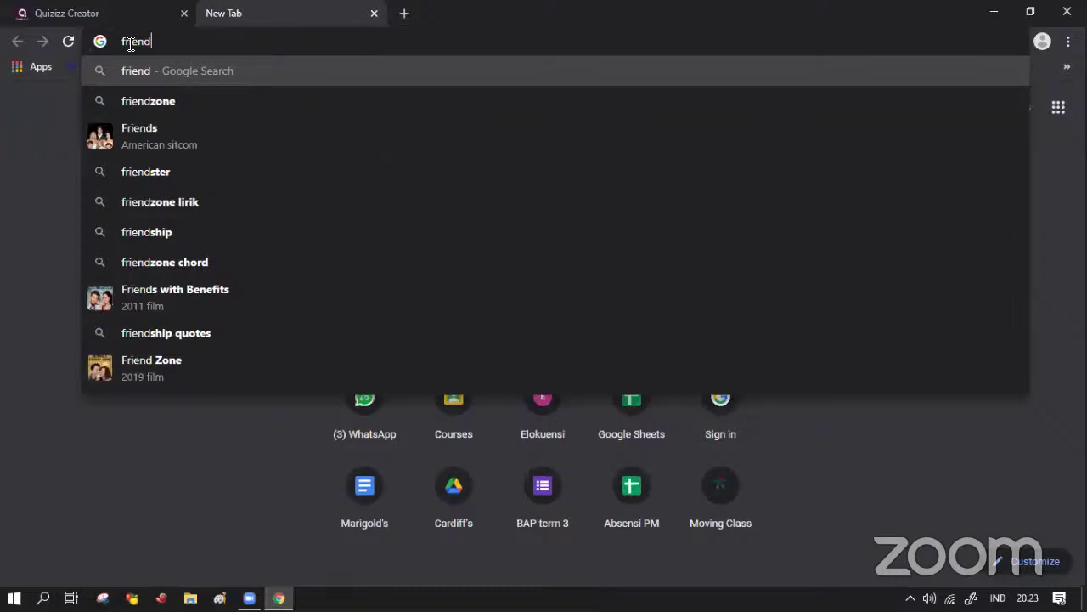
pyautogui.press('Down')
pyautogui.press('Down')
pyautogui.click(128, 145)
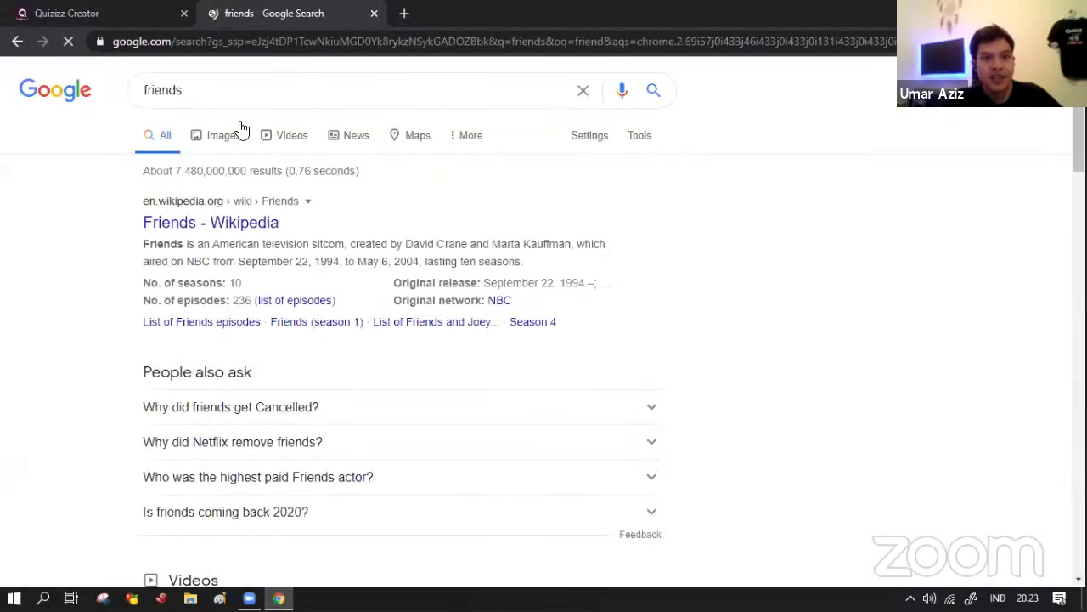
pyautogui.click(238, 141)
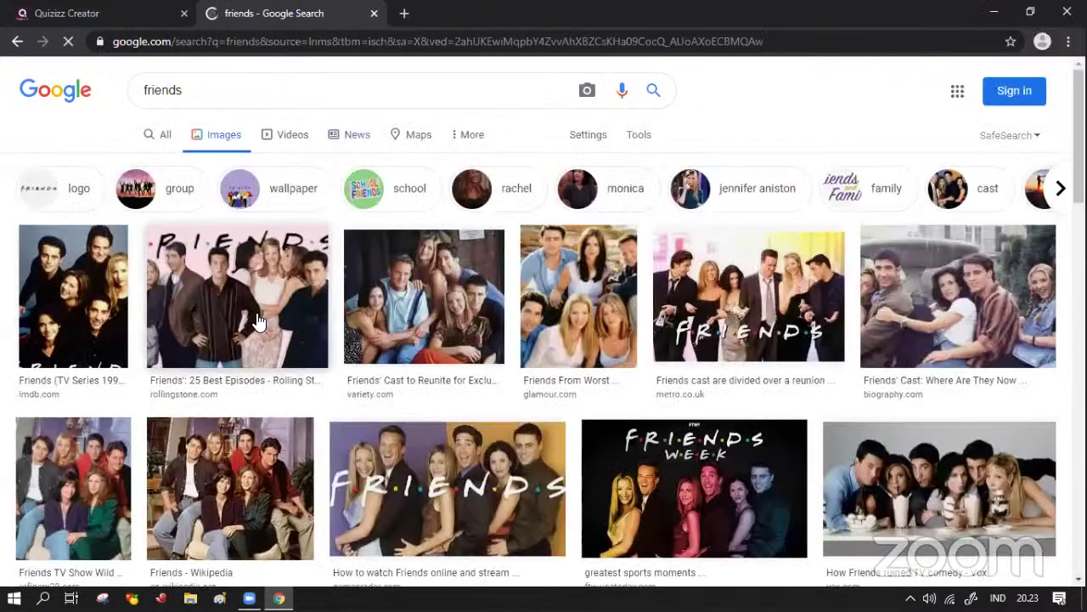
# Step: Preview the Friends cast picture from metro.co.uk and copy its image address
pyautogui.click(259, 321)
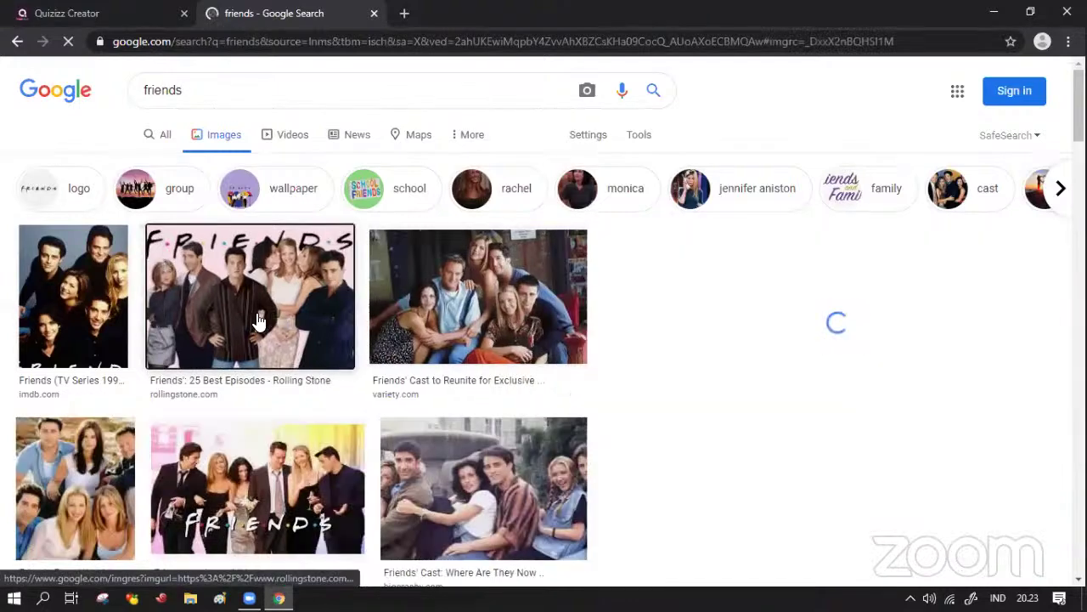
pyautogui.click(254, 382)
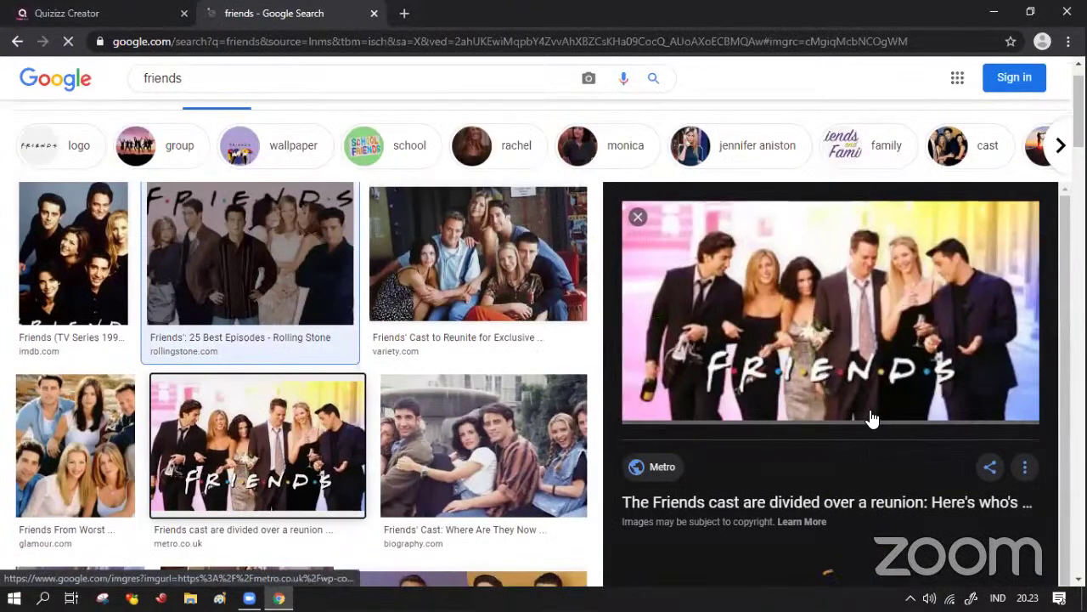
pyautogui.scroll(-1, 850, 416)
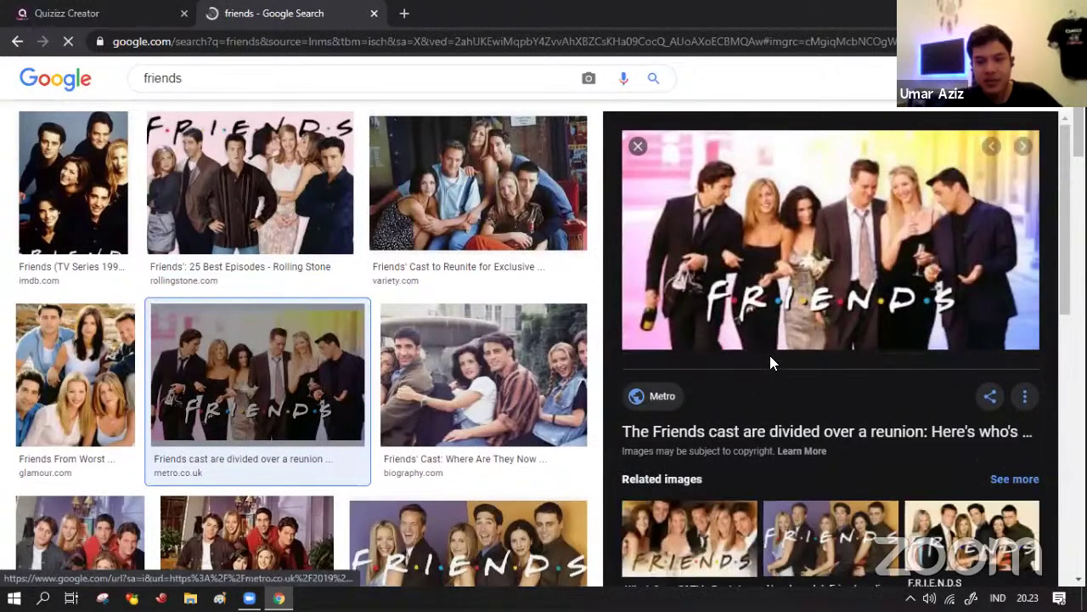
pyautogui.rightClick(725, 280)
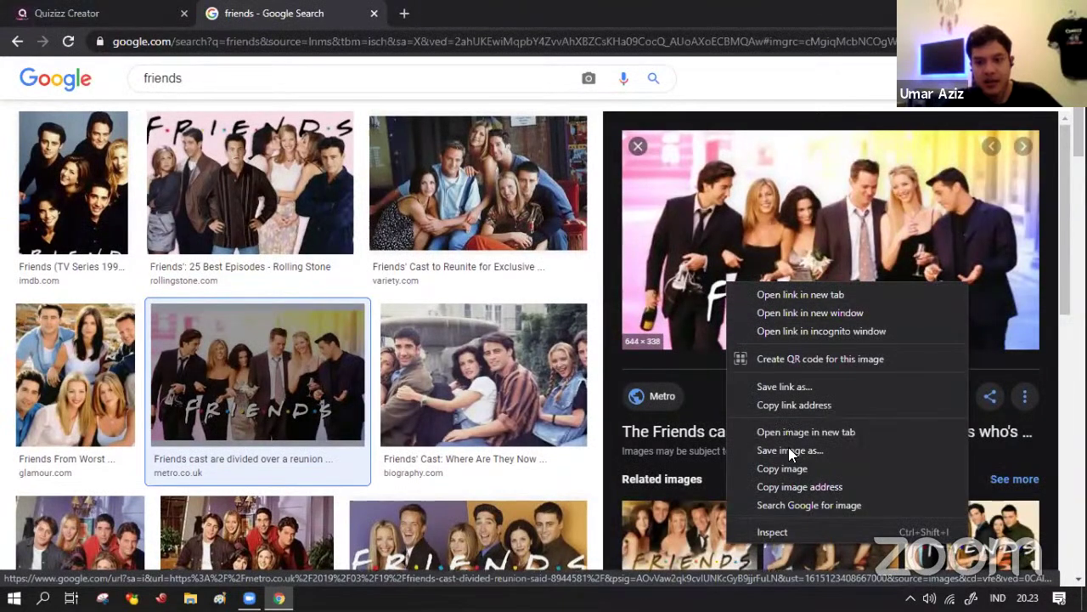
pyautogui.click(814, 486)
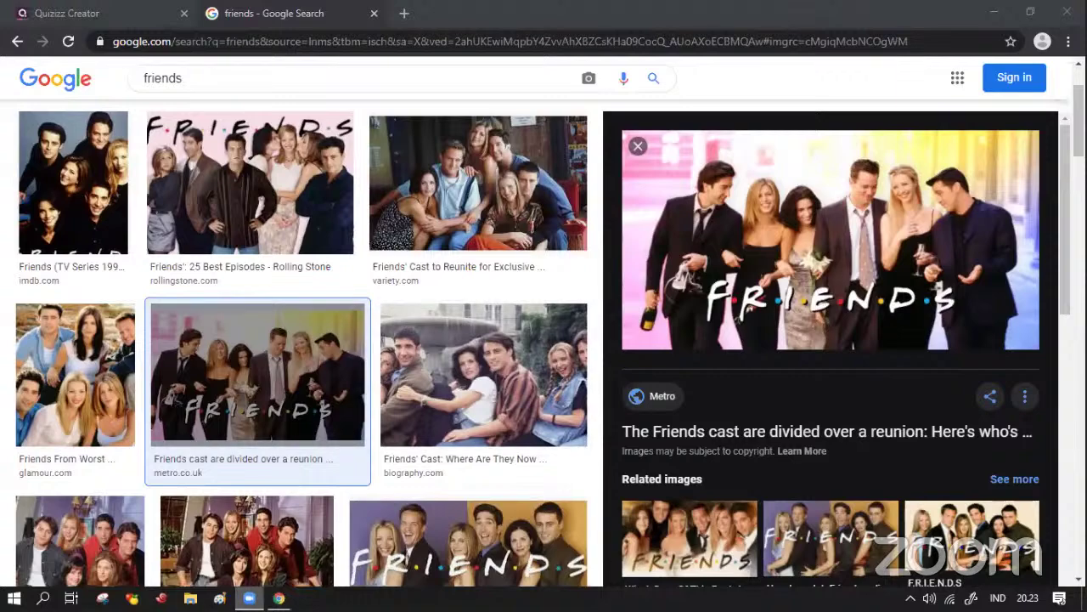
# Step: Back in the Quizizz editor, add the Friends picture to question 2 by pasting its copied link, and save the question
pyautogui.click(75, 19)
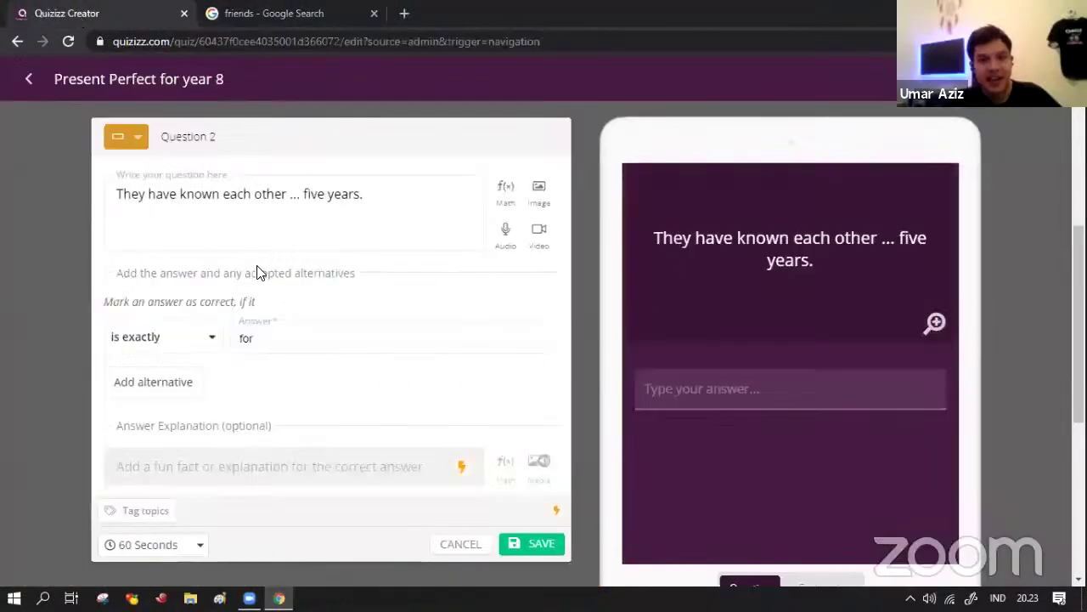
pyautogui.click(539, 197)
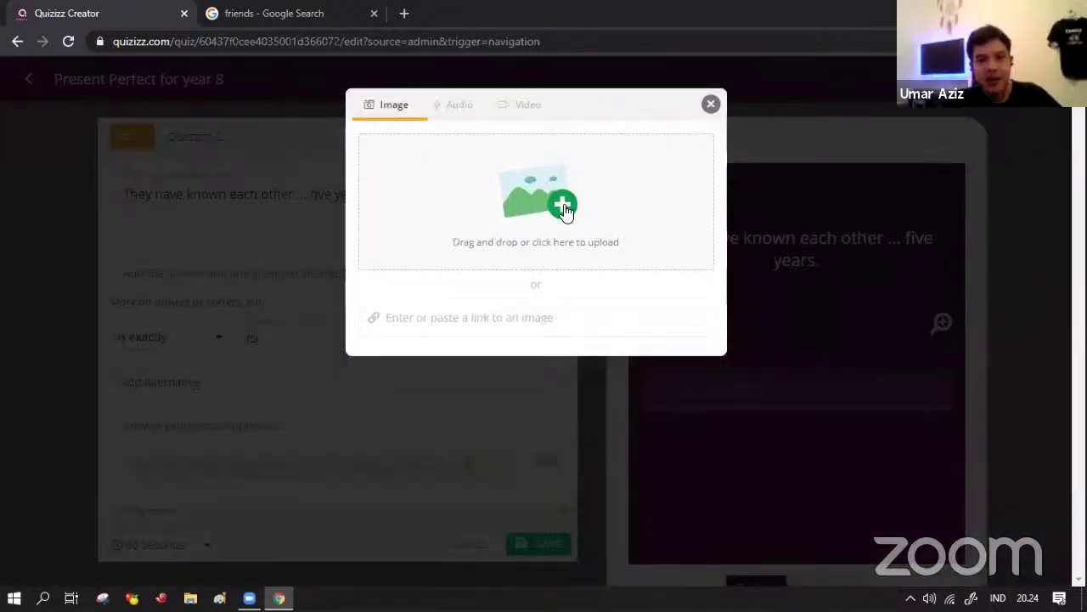
pyautogui.click(565, 211)
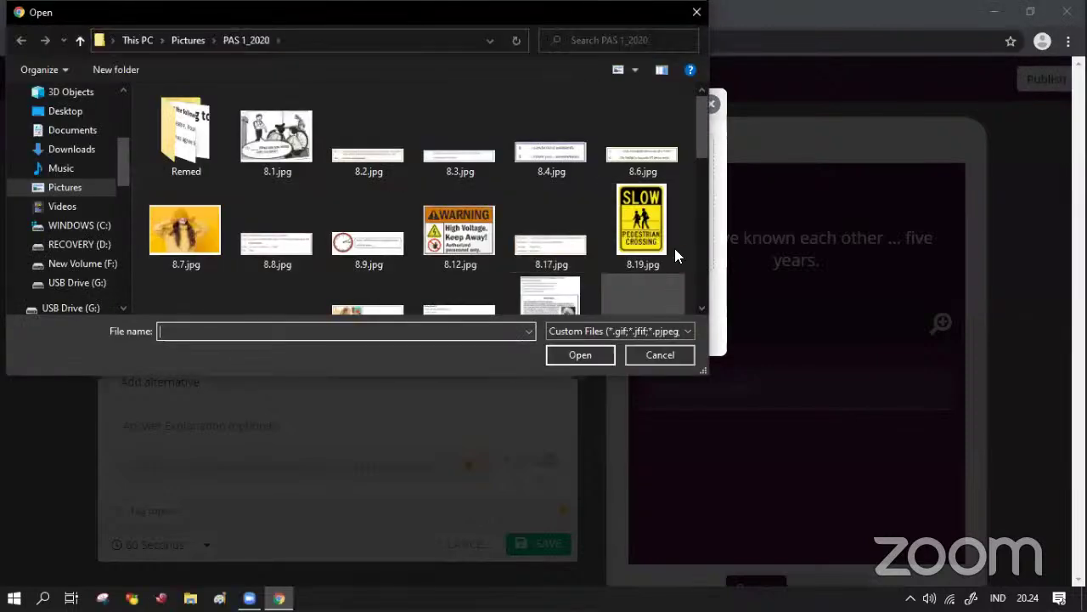
pyautogui.click(658, 353)
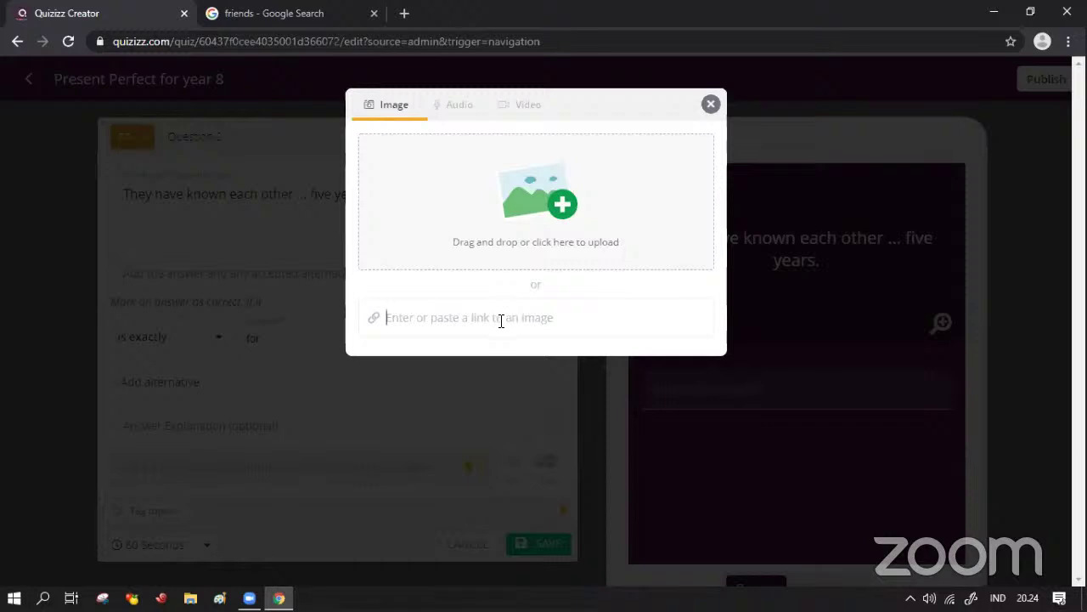
pyautogui.rightClick(394, 318)
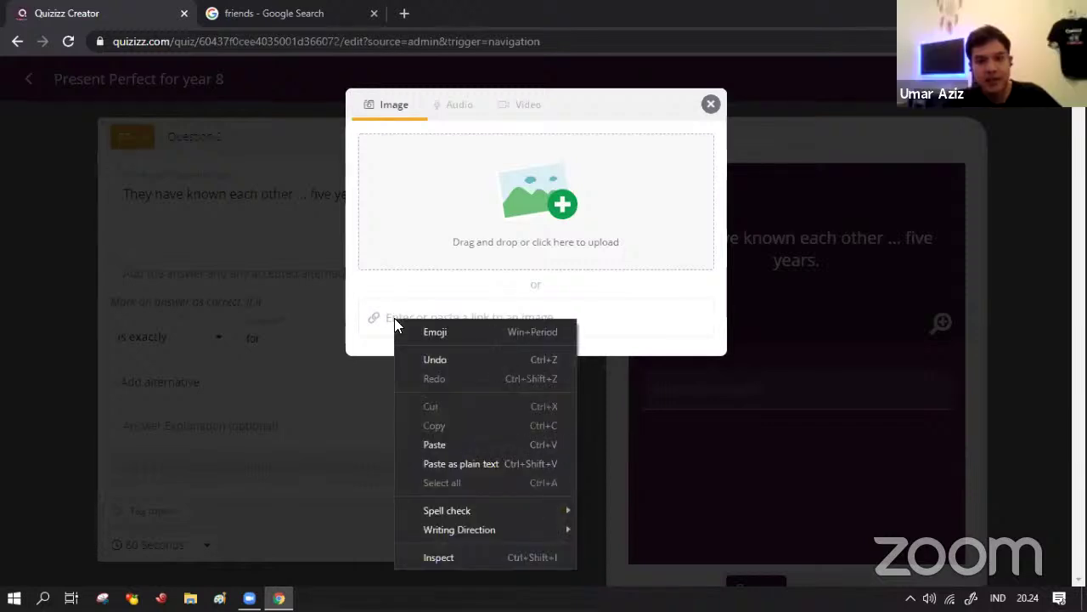
pyautogui.click(435, 443)
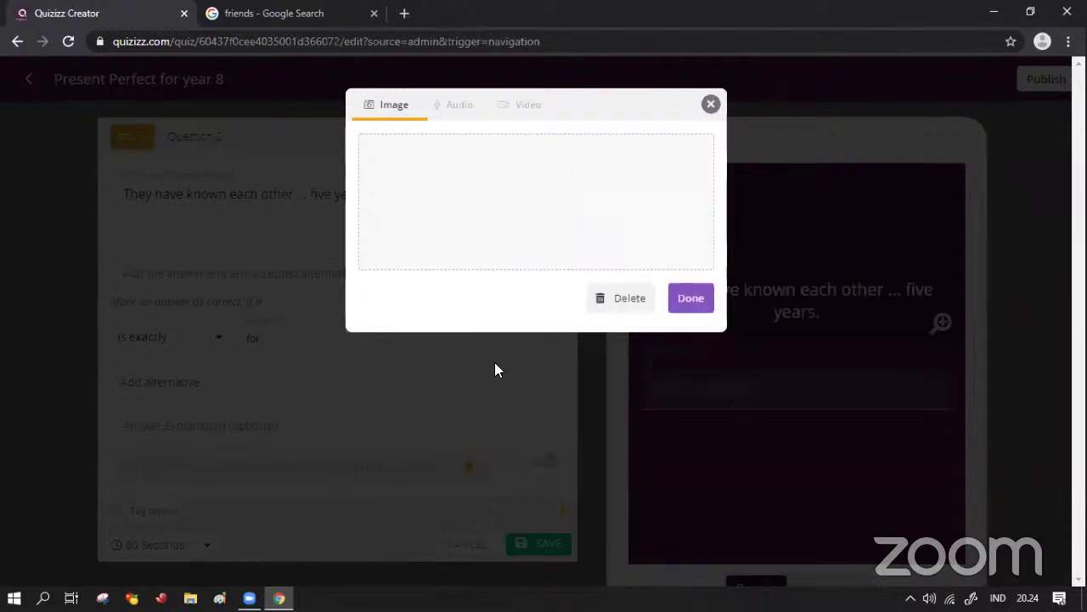
pyautogui.click(692, 300)
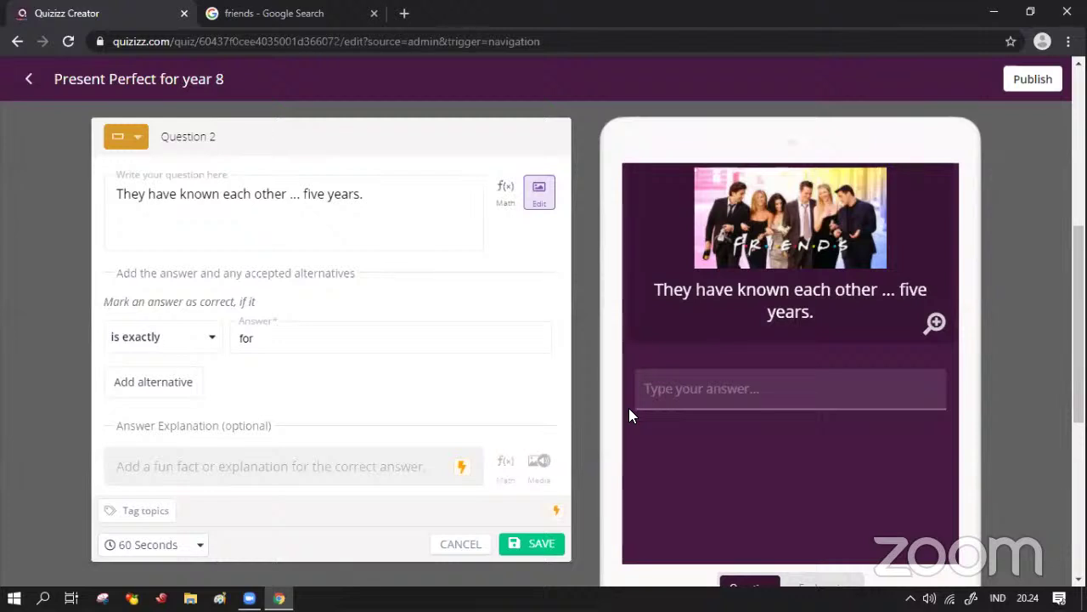
pyautogui.click(544, 547)
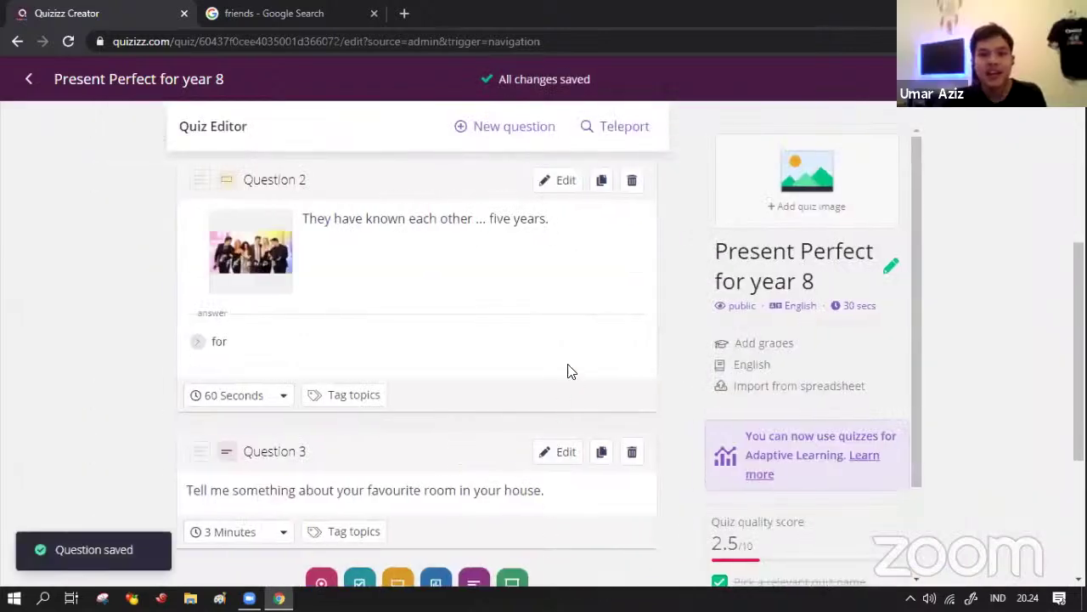
# Step: Open question 3, "Tell me something about your favourite room in your house.", for editing
pyautogui.scroll(-1, 566, 372)
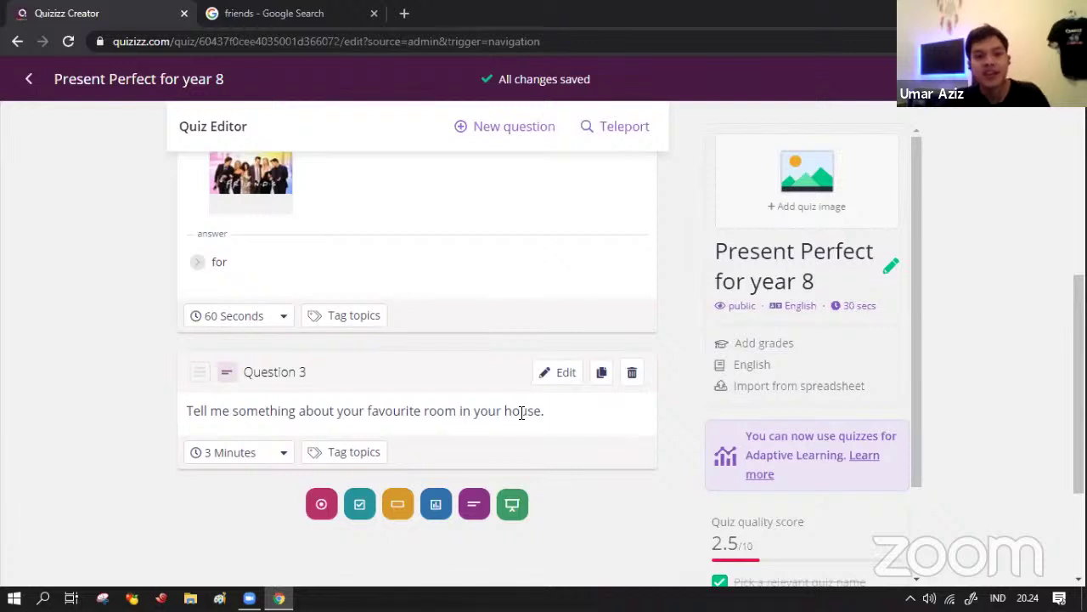
pyautogui.click(573, 376)
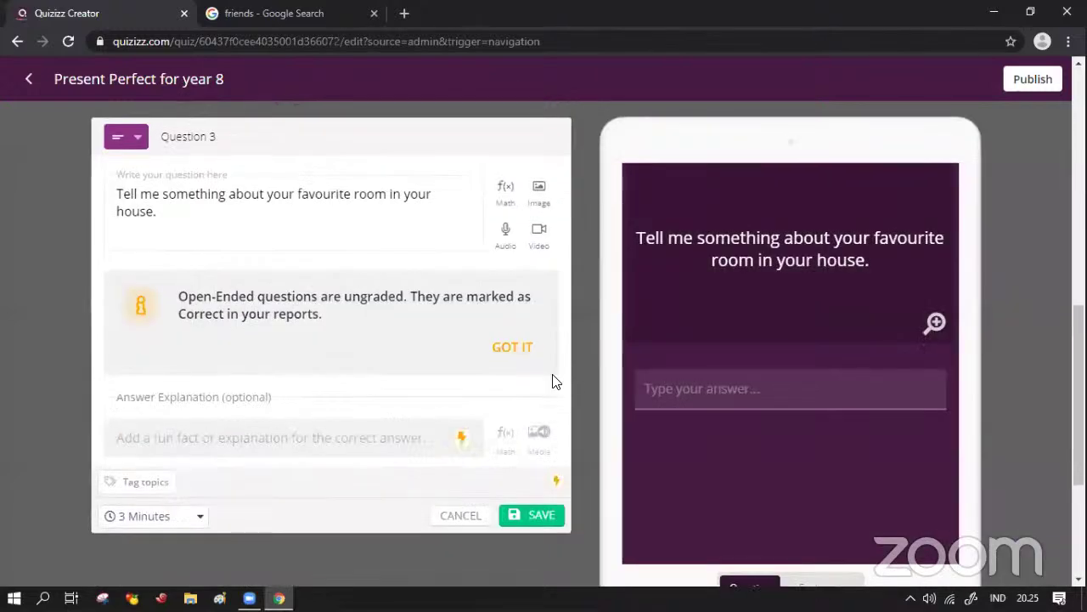
pyautogui.click(541, 192)
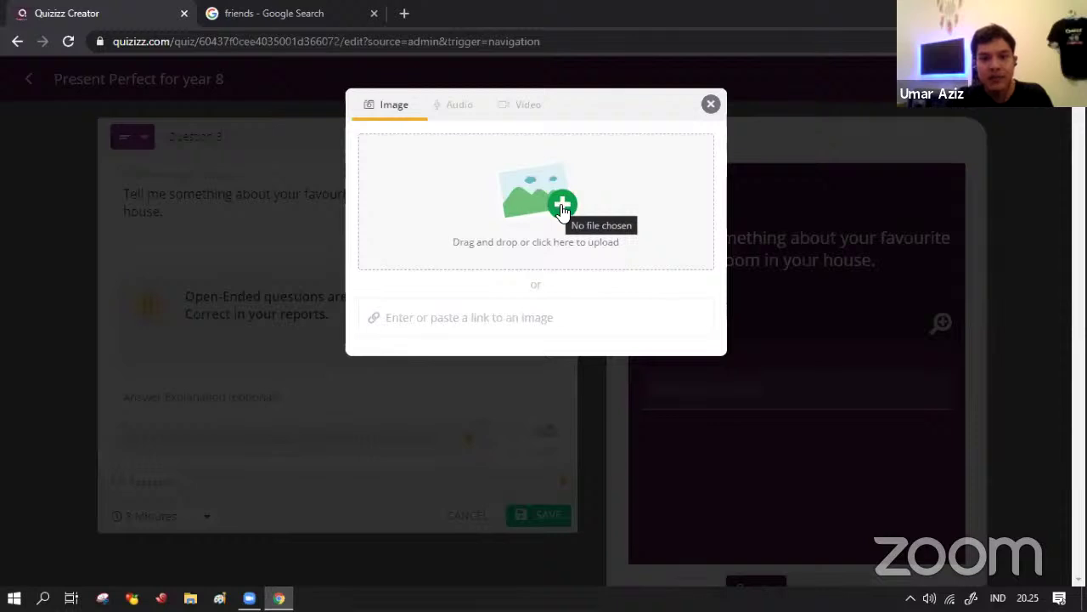
pyautogui.click(457, 318)
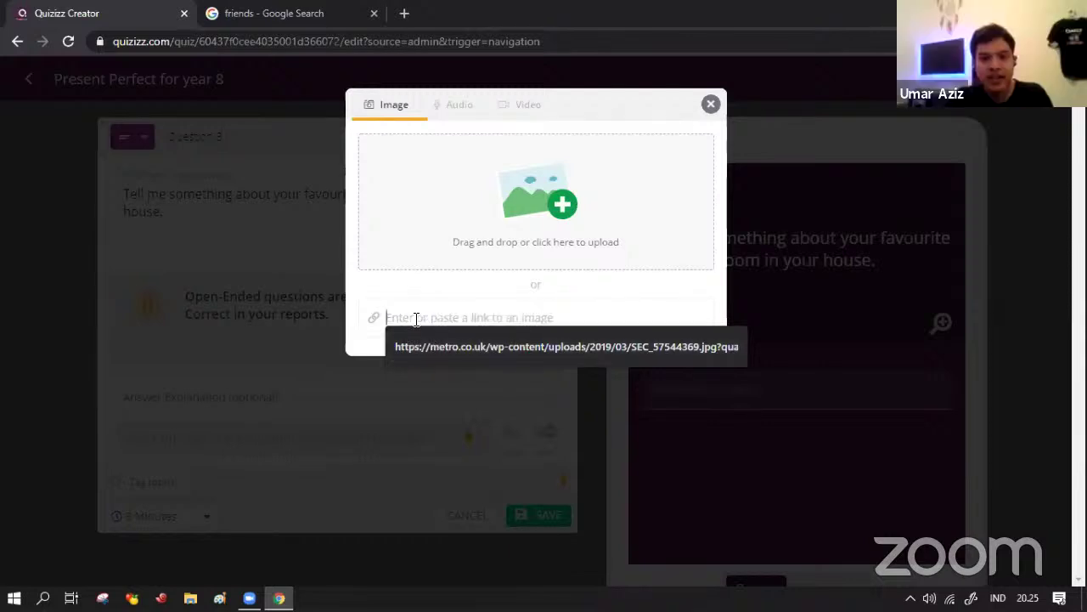
pyautogui.click(710, 105)
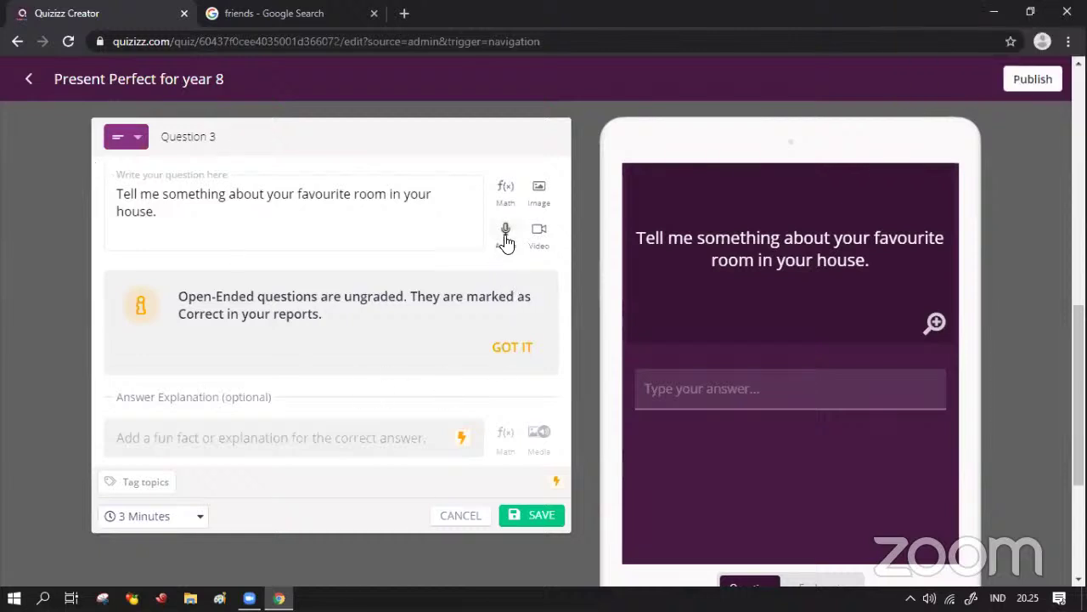
pyautogui.click(541, 198)
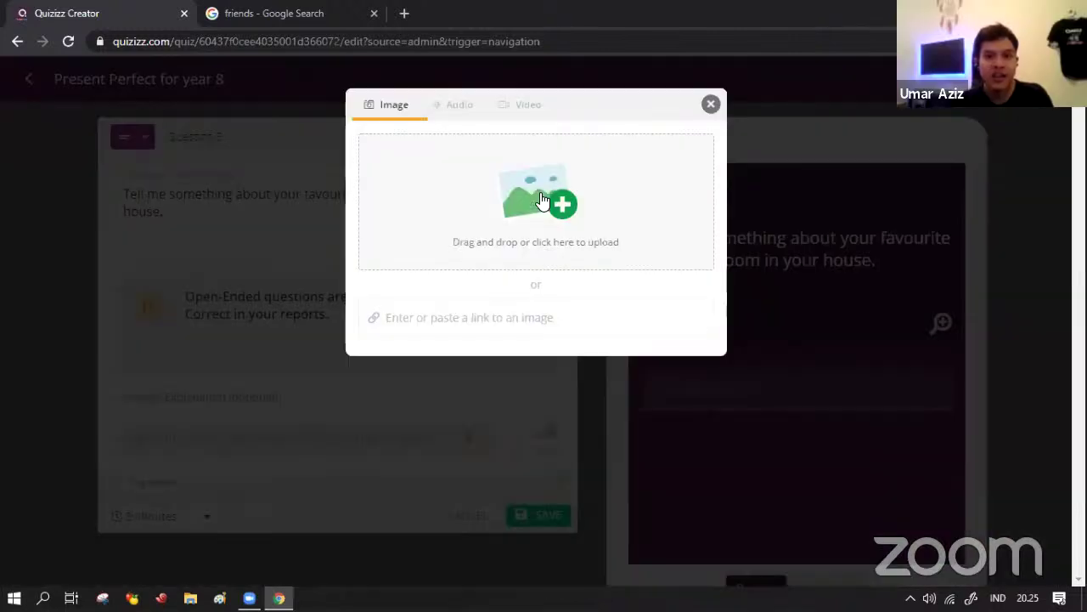
pyautogui.click(427, 318)
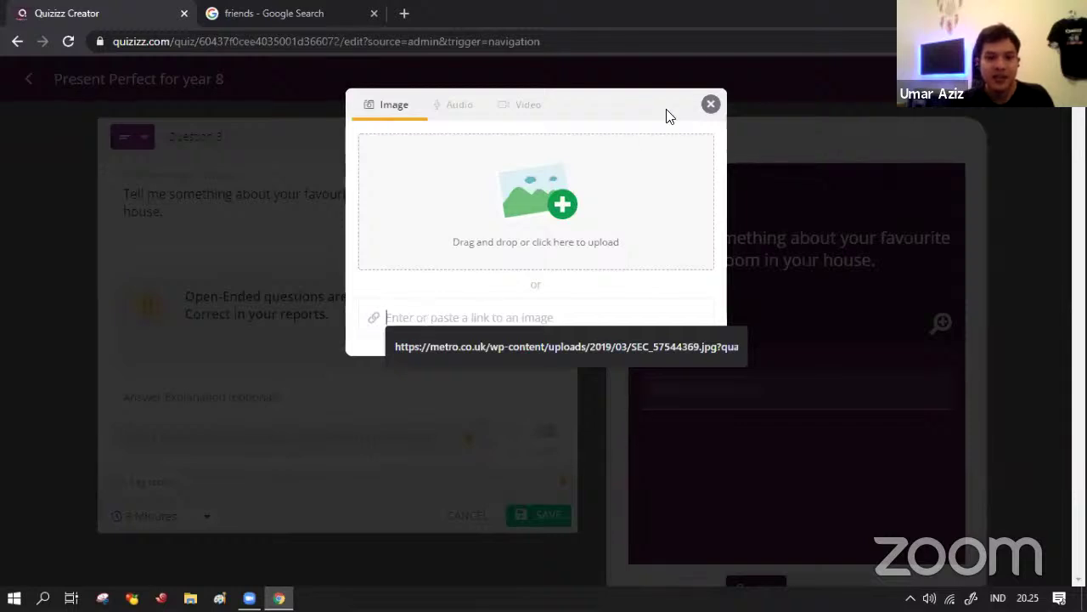
pyautogui.click(710, 104)
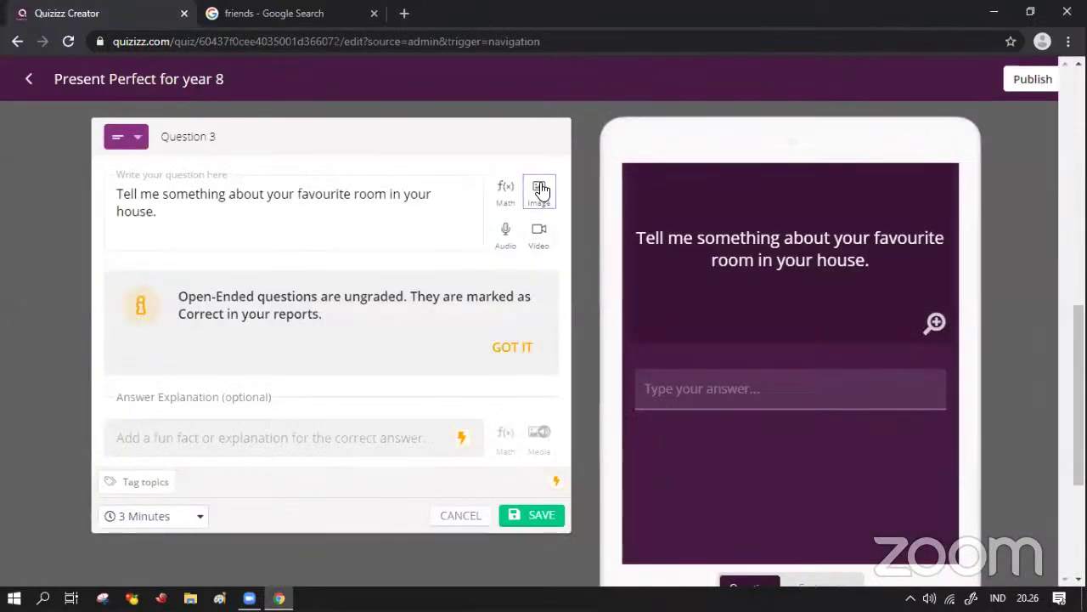
pyautogui.click(541, 192)
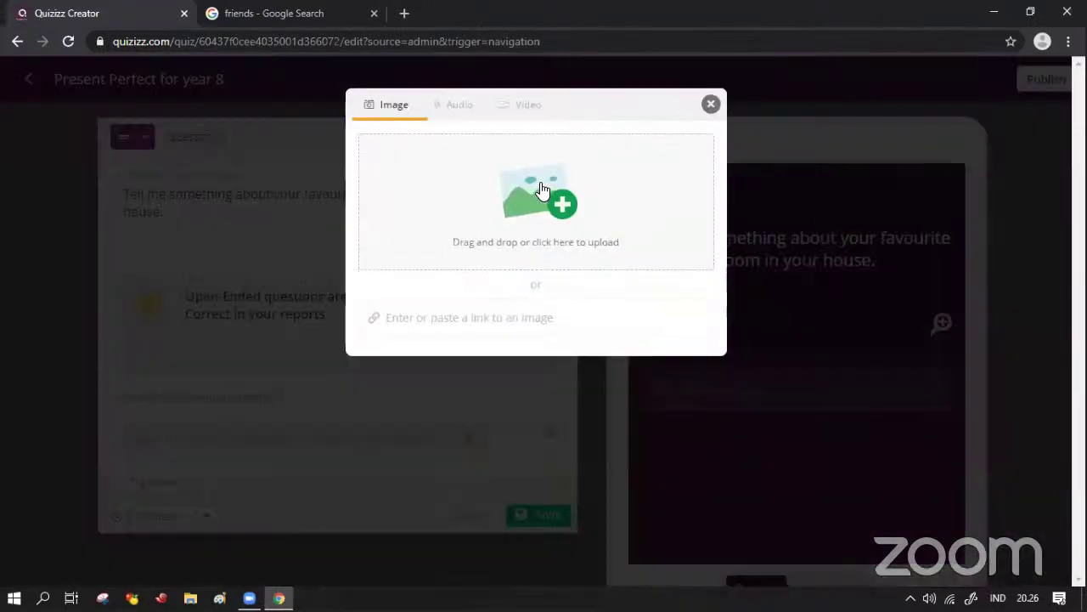
pyautogui.click(426, 318)
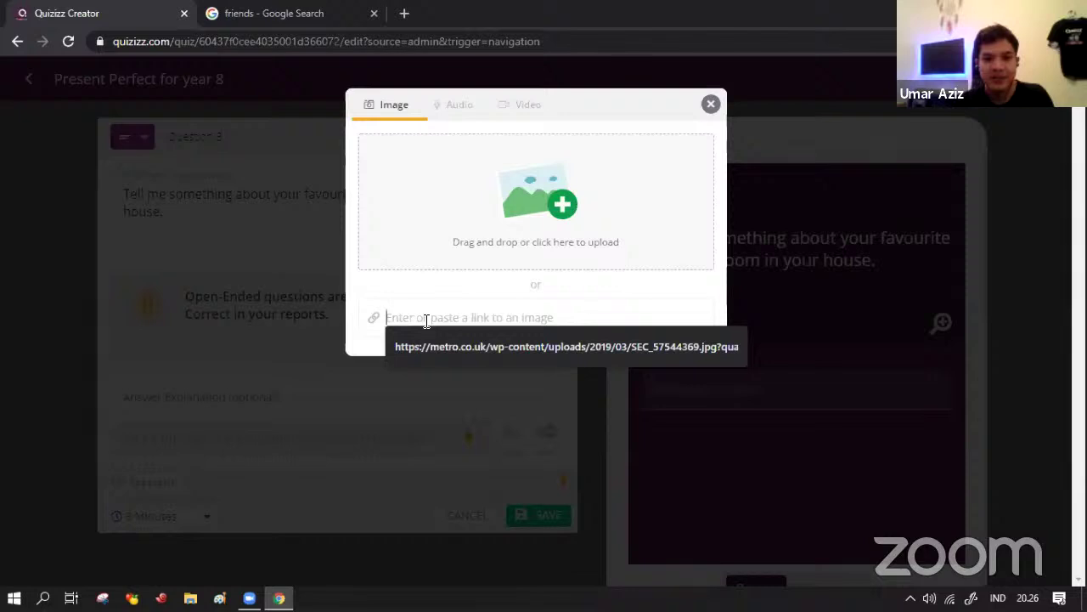
pyautogui.rightClick(426, 320)
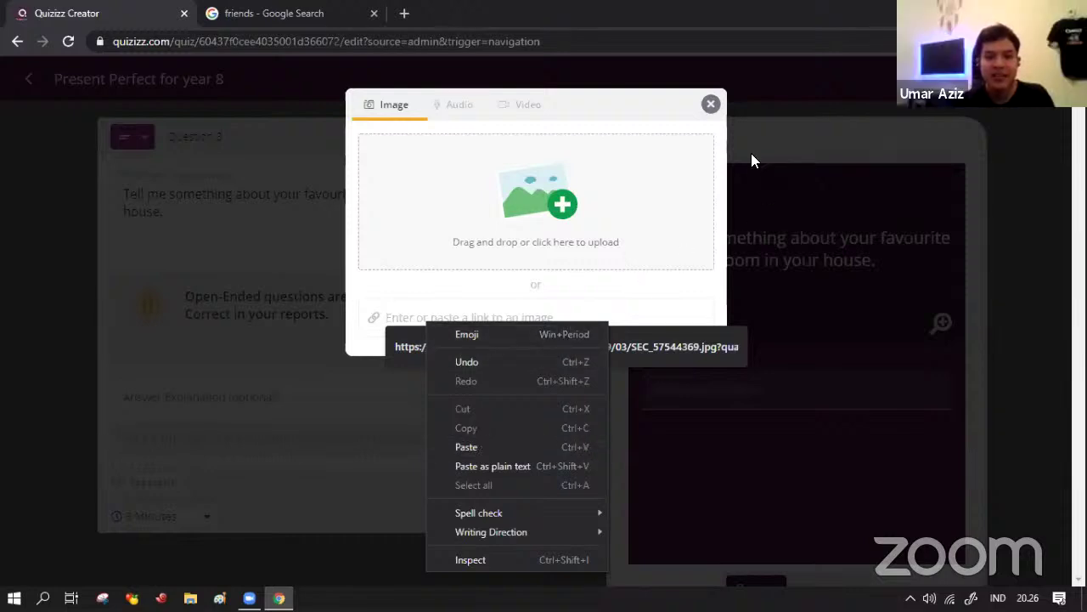
pyautogui.click(710, 103)
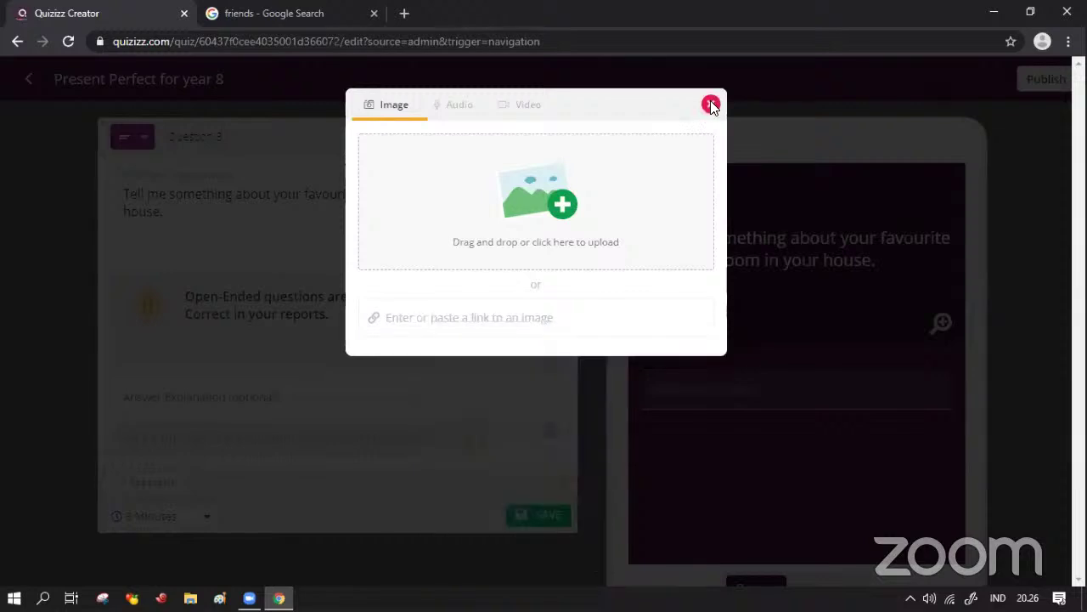
pyautogui.click(710, 103)
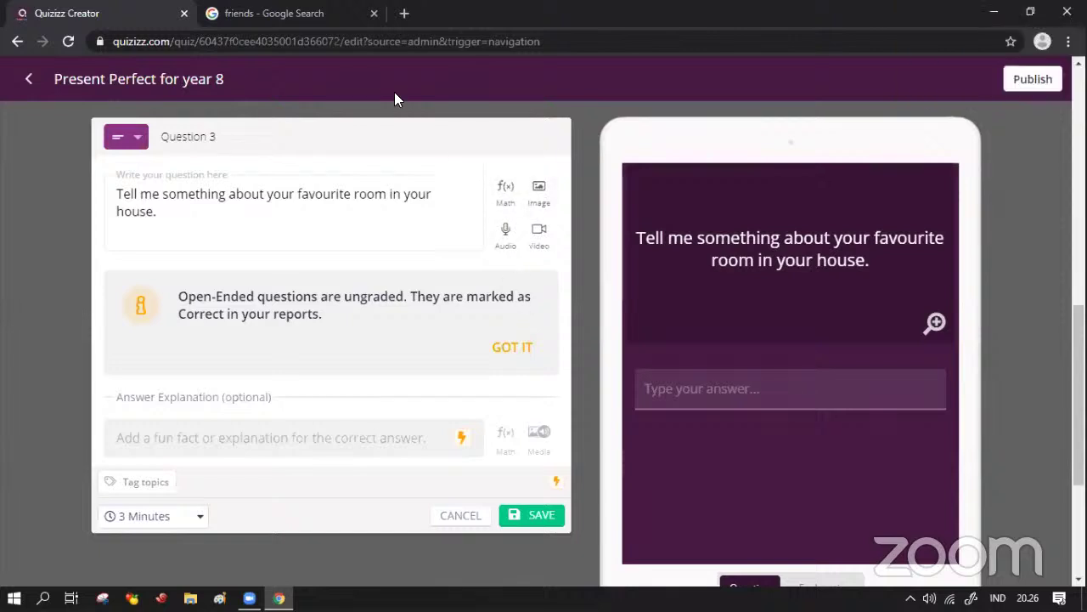
# Step: Switch to the Google Images browser tab and replace the "friends" search with "banana"
pyautogui.click(309, 22)
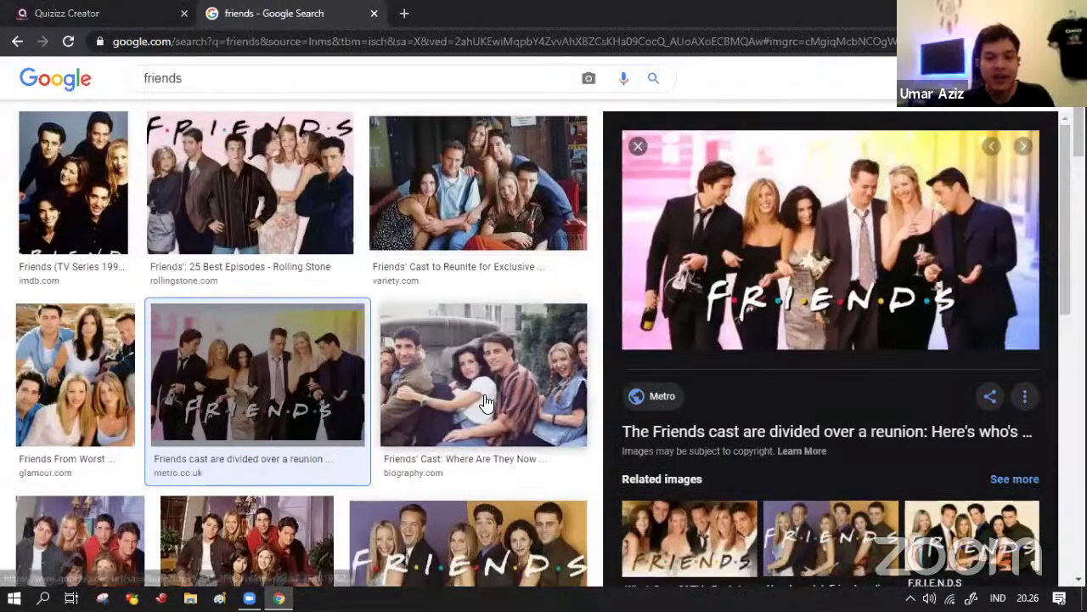
pyautogui.moveTo(214, 86); pyautogui.dragTo(116, 90)
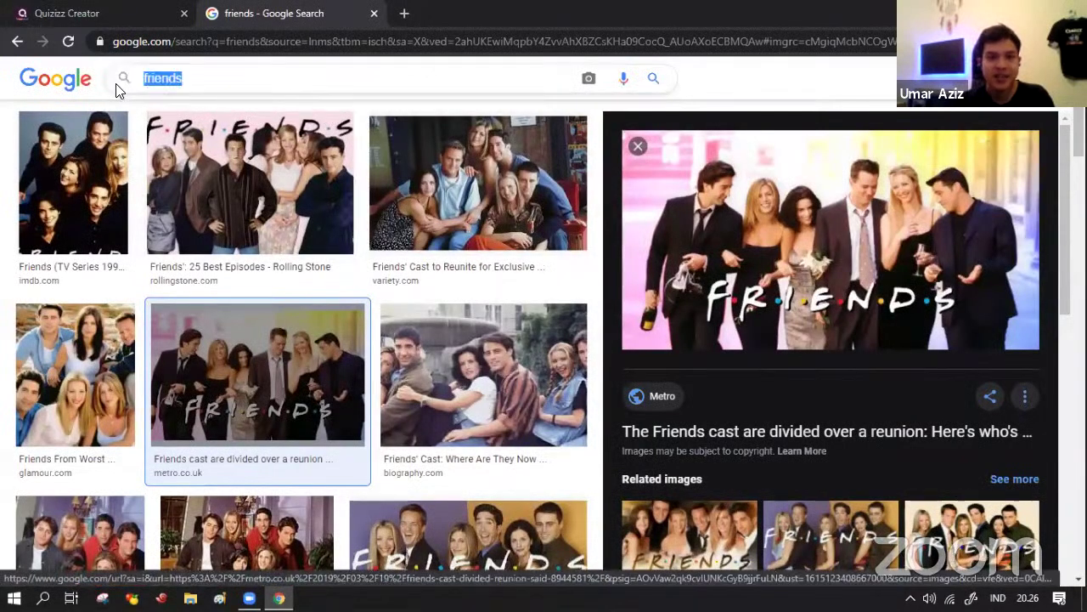
pyautogui.write('babab')
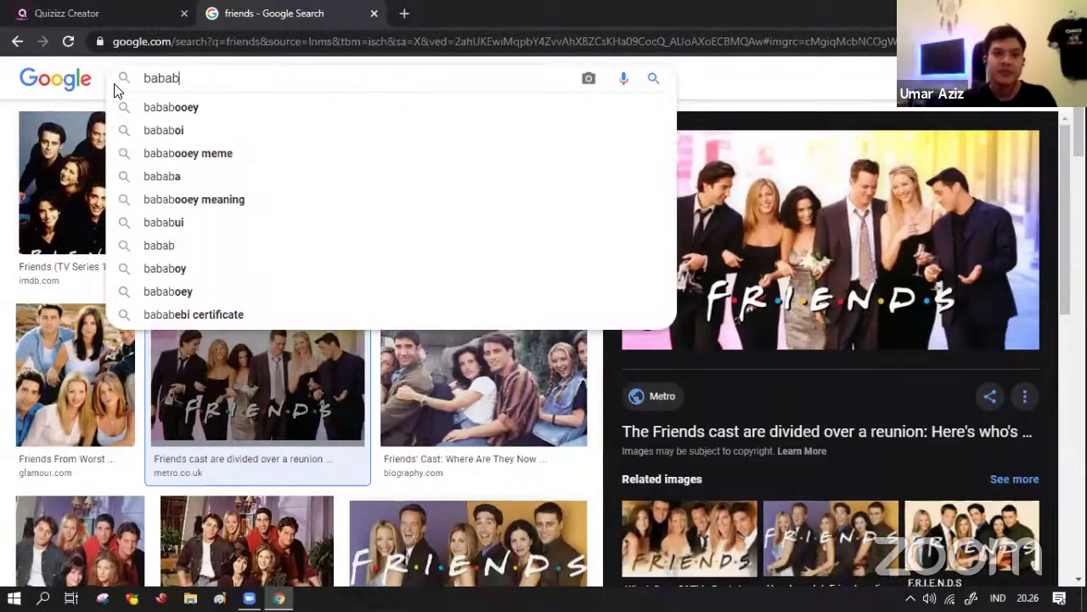
pyautogui.press('BackSpace')
pyautogui.press('BackSpace')
pyautogui.press('BackSpace')
pyautogui.write('nana')
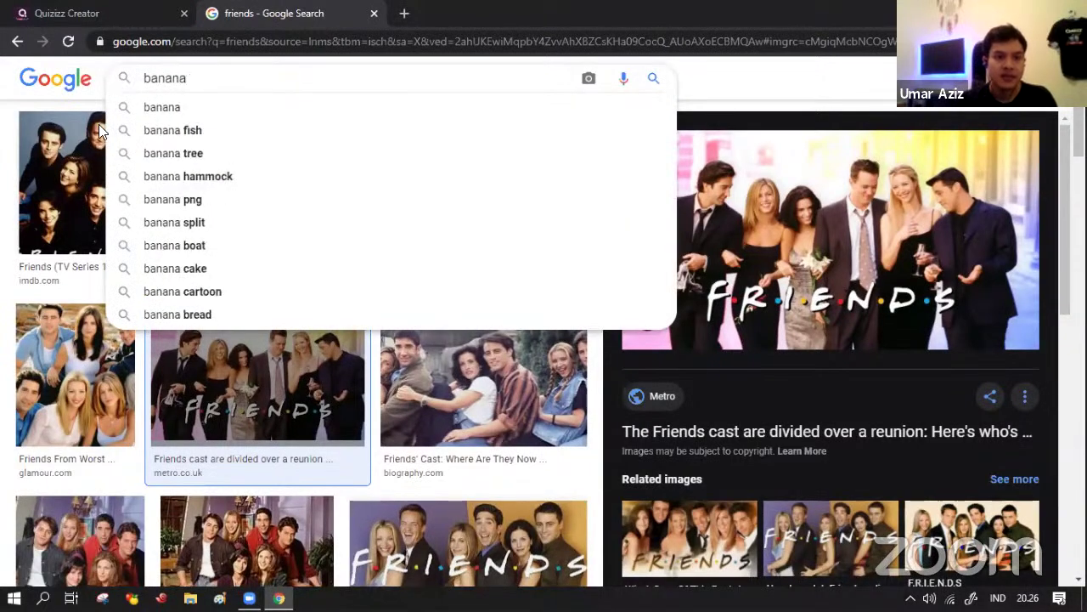
pyautogui.click(178, 114)
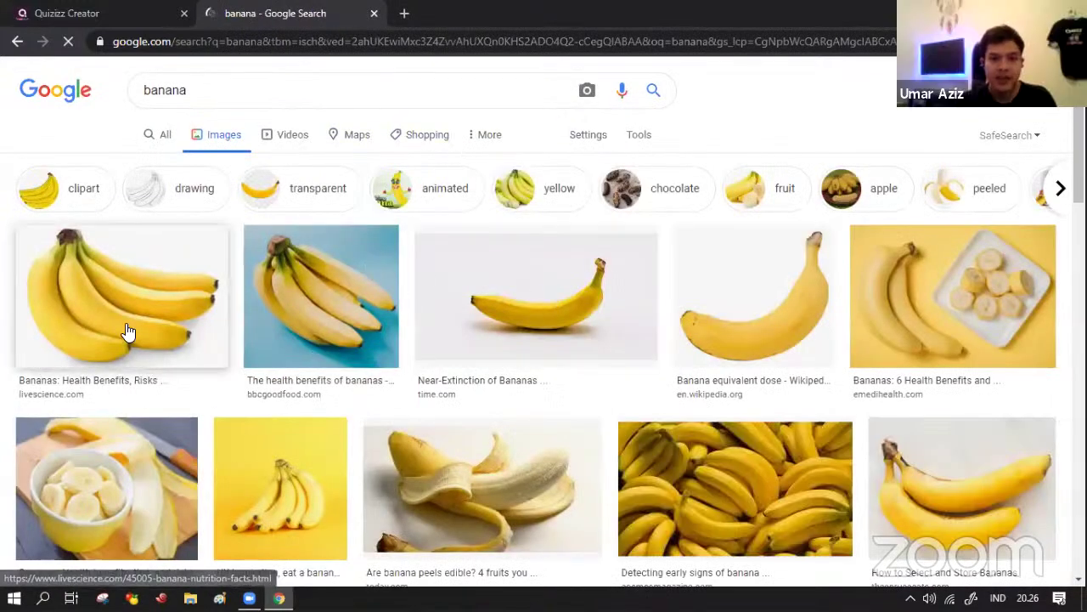
# Step: Preview the banana bunch picture from livescience.com and copy its image address
pyautogui.click(127, 331)
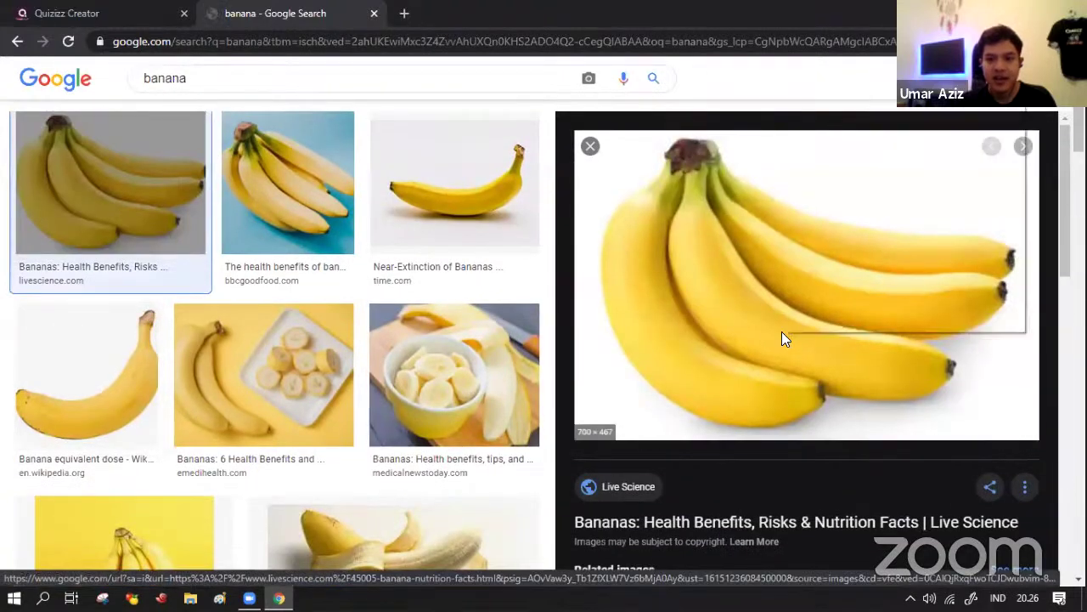
pyautogui.rightClick(781, 333)
pyautogui.click(845, 274)
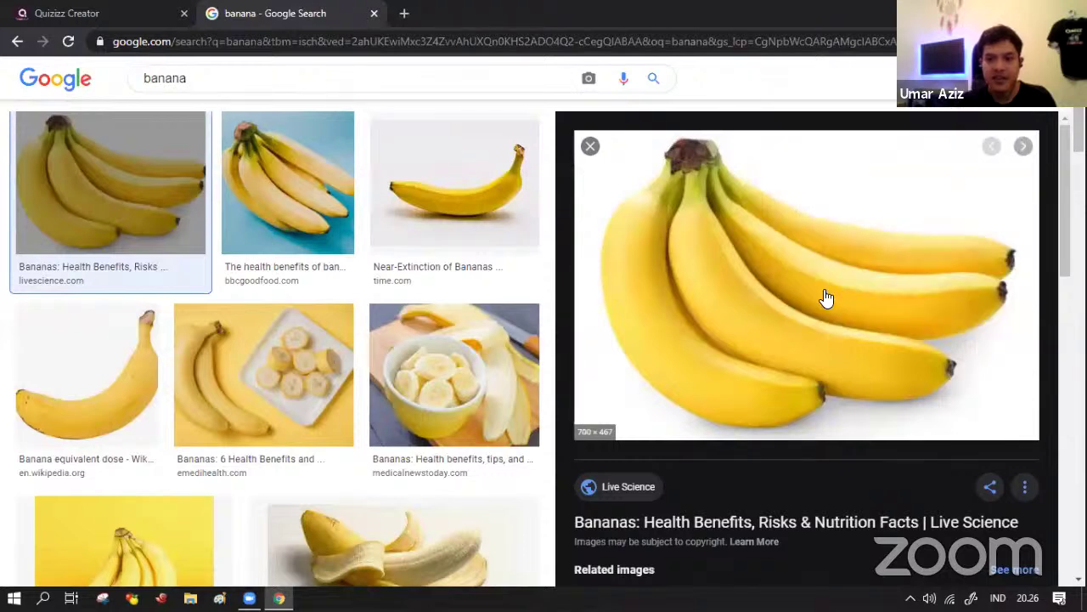
# Step: Back in the Quizizz editor, add the banana picture to question 3 by pasting its copied link, and save the question
pyautogui.click(79, 13)
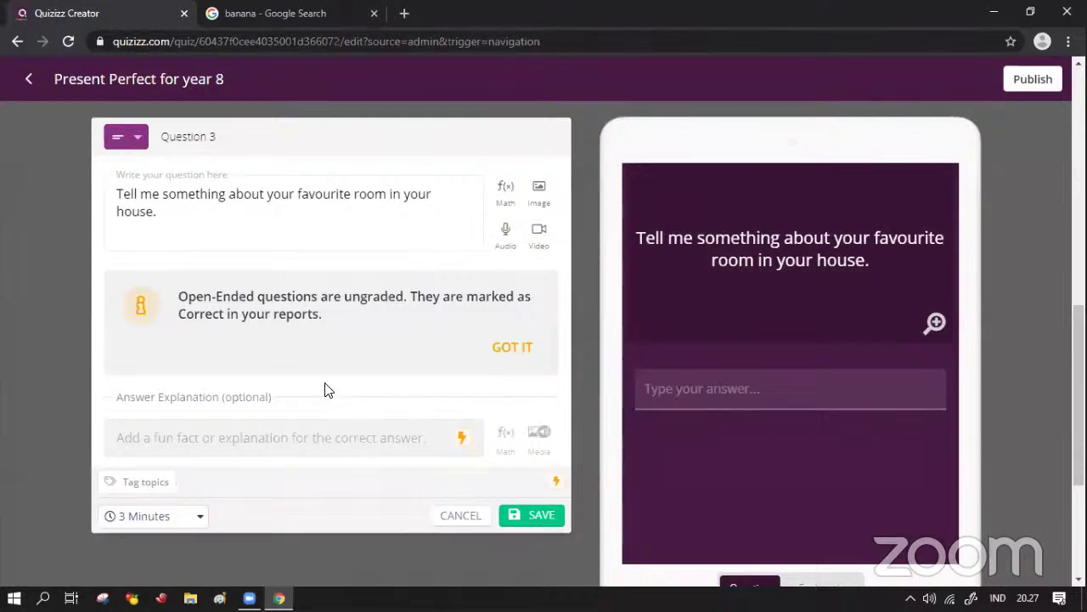
pyautogui.click(540, 194)
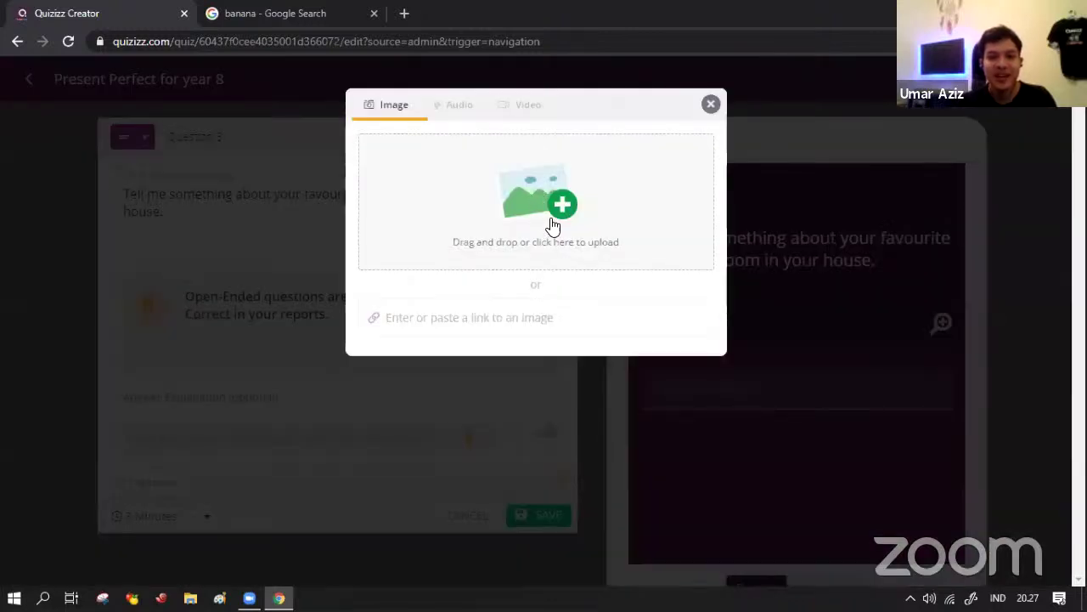
pyautogui.click(444, 319)
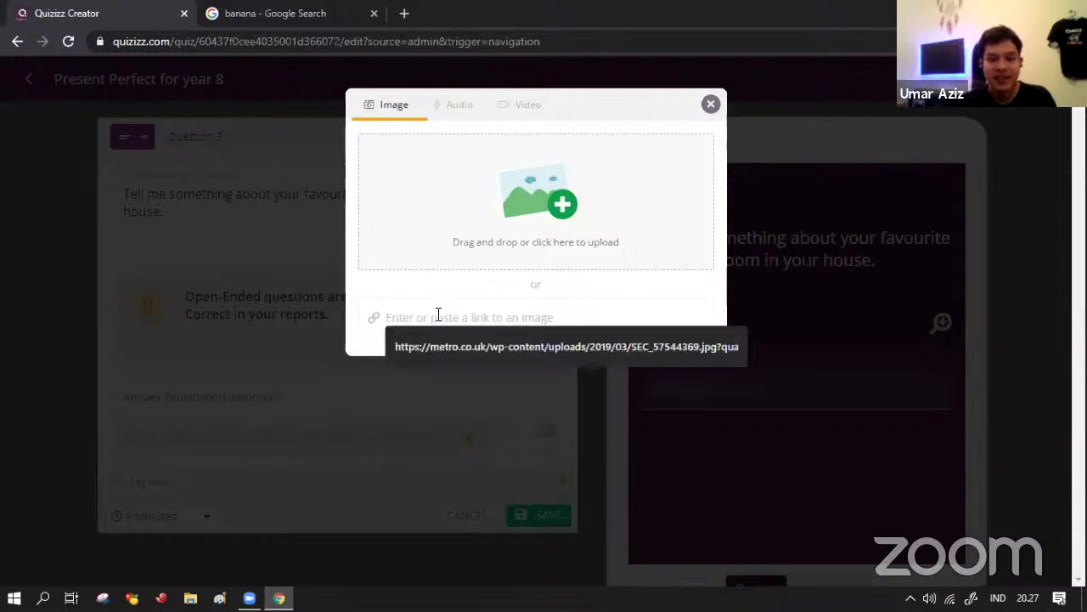
pyautogui.rightClick(438, 315)
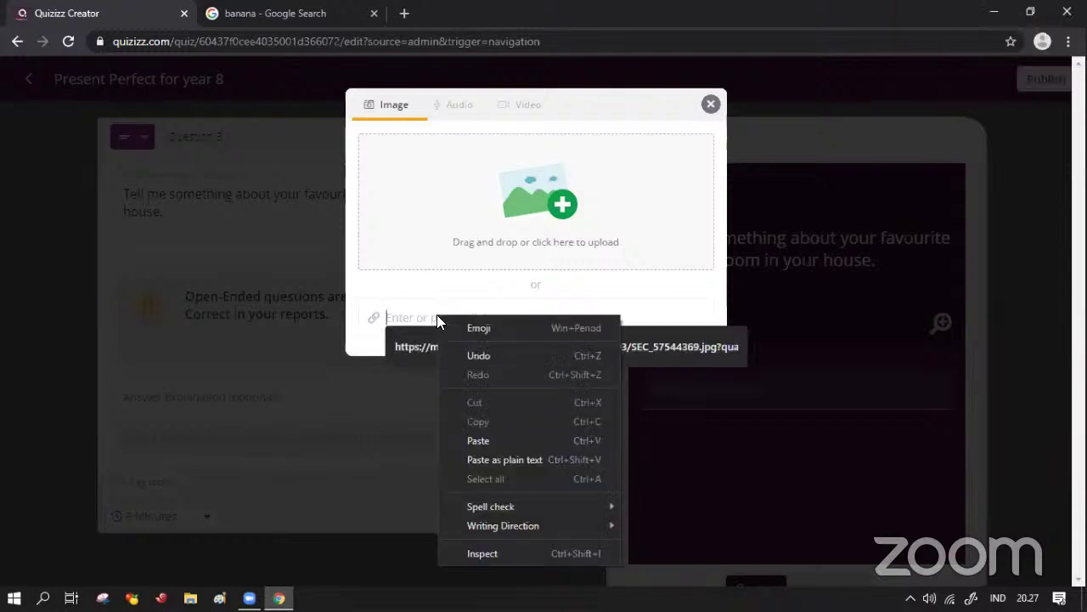
pyautogui.click(491, 440)
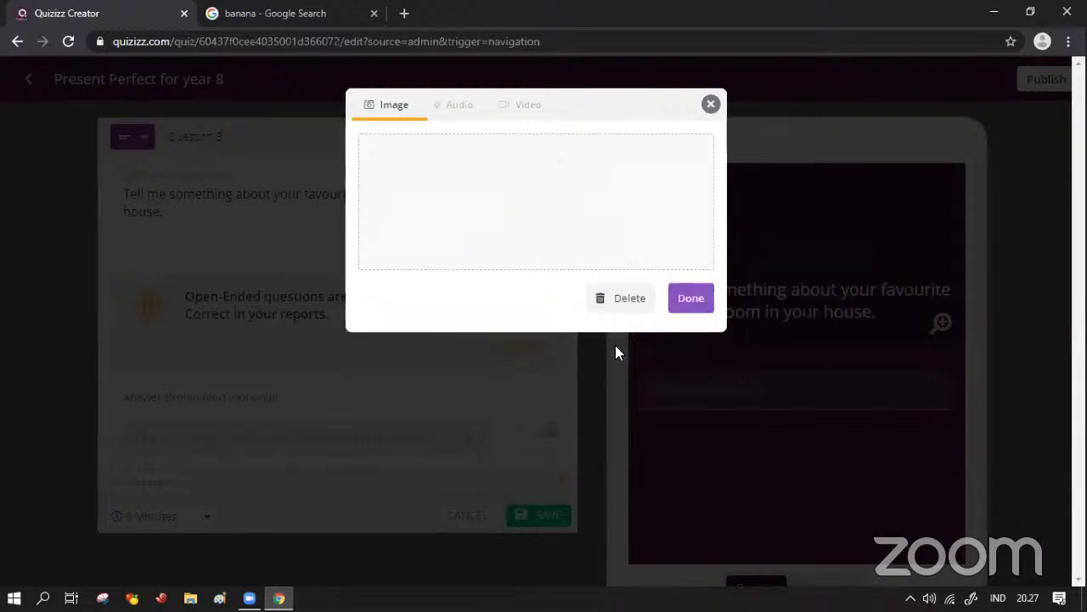
pyautogui.click(686, 297)
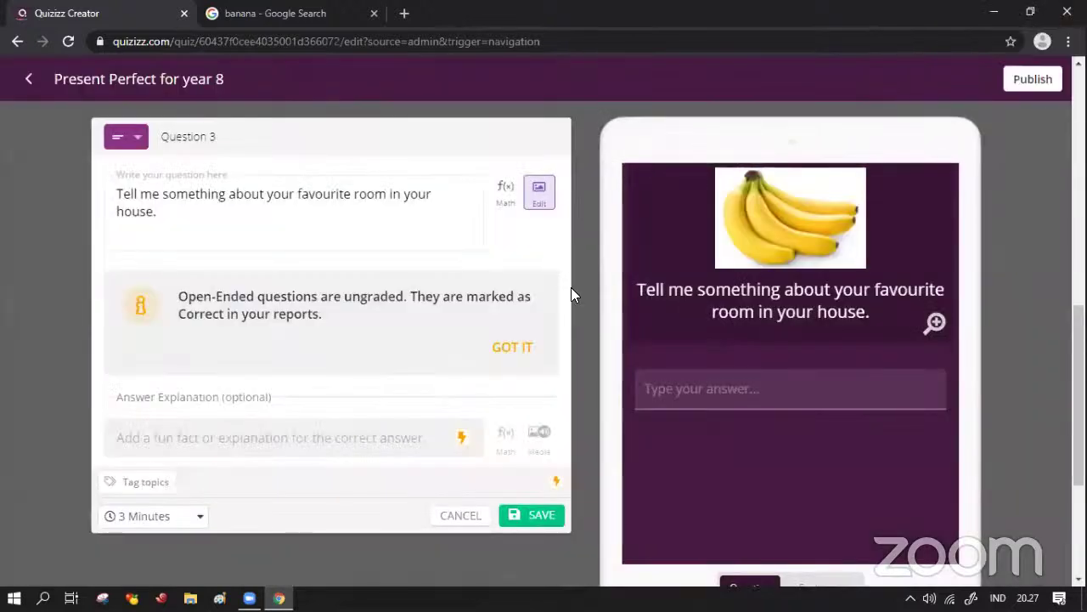
pyautogui.click(548, 520)
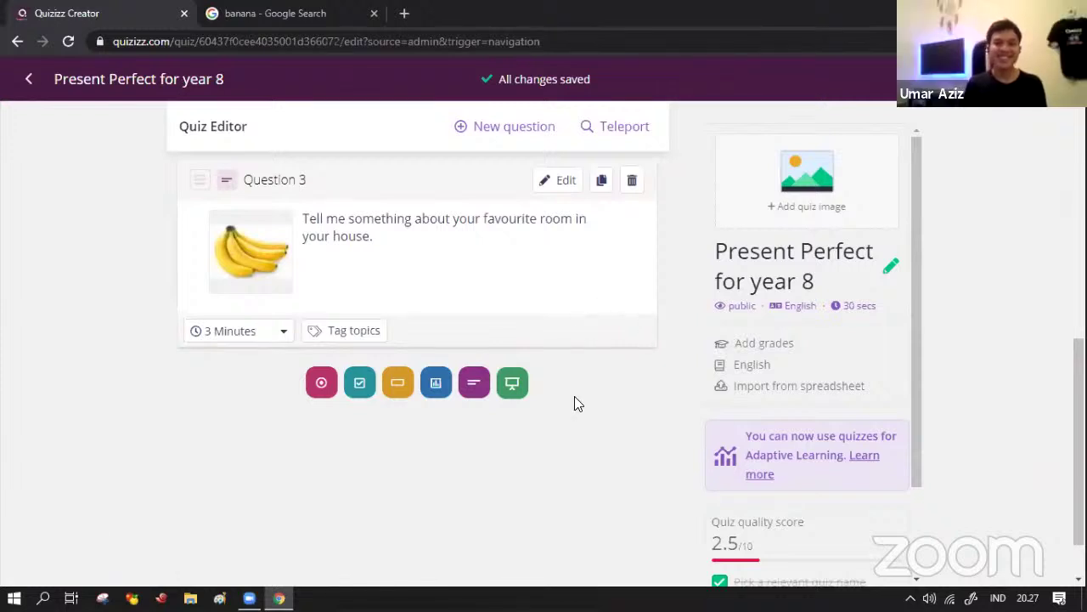
pyautogui.scroll(5, 574, 400)
pyautogui.scroll(-3, 574, 399)
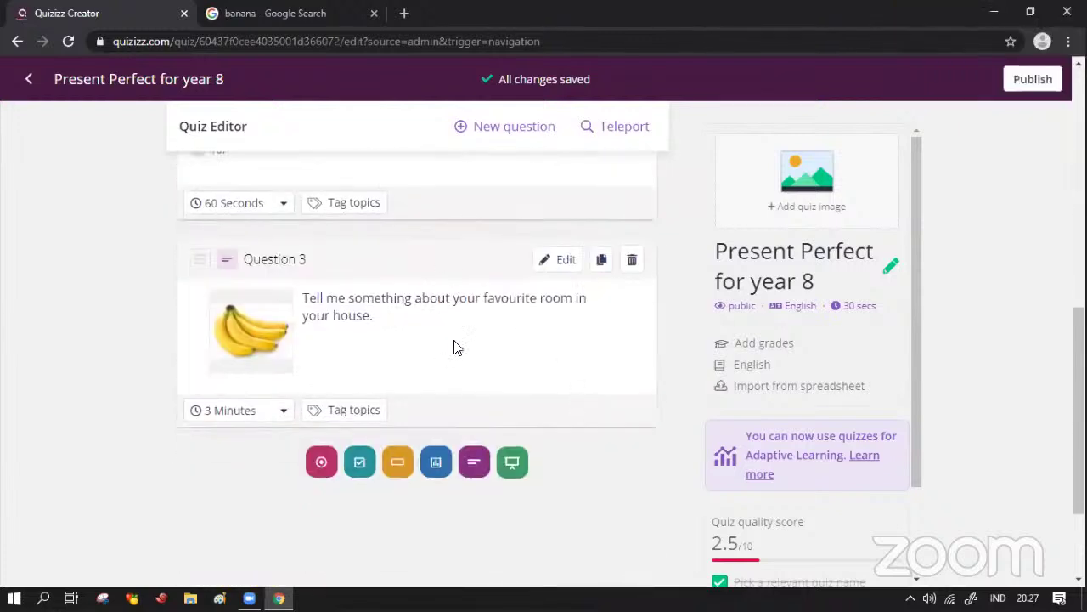
pyautogui.scroll(2, 473, 341)
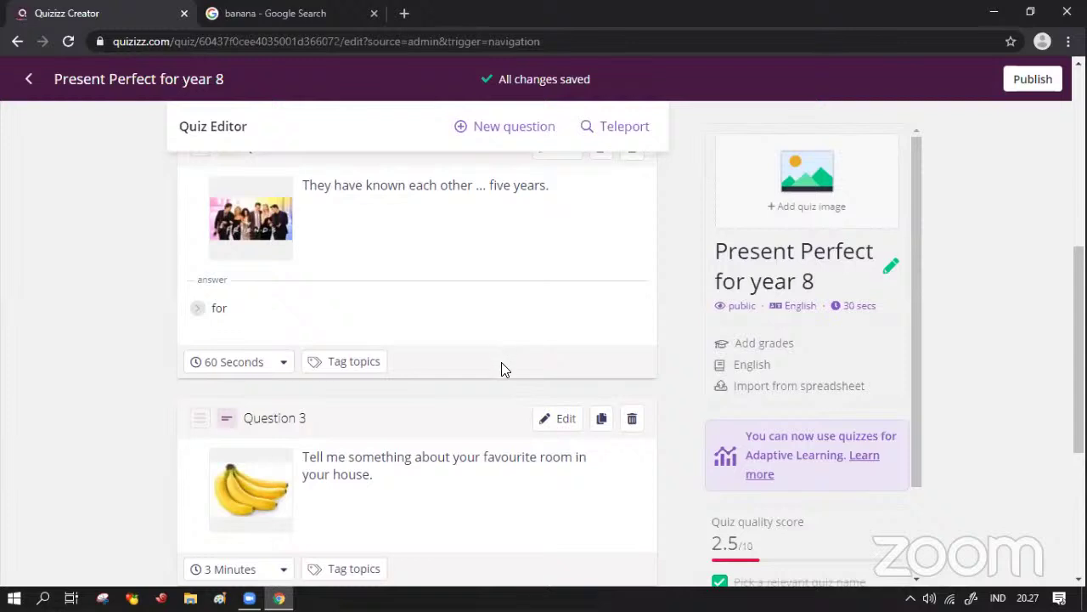
pyautogui.scroll(-1, 501, 365)
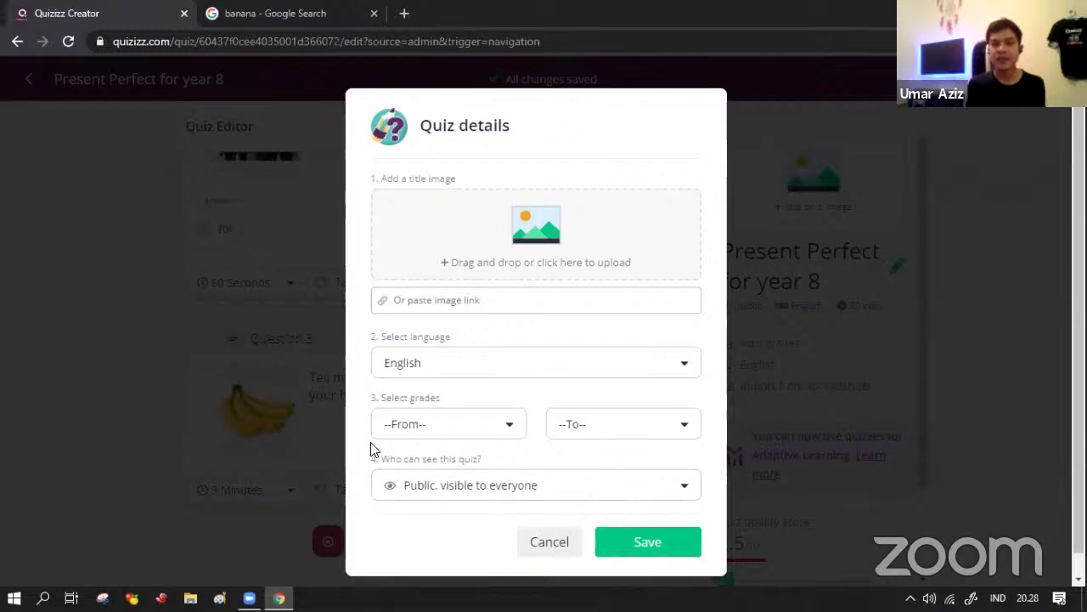
# Step: Set the quiz's grade range from 8th to 8th in the quiz details
pyautogui.click(510, 424)
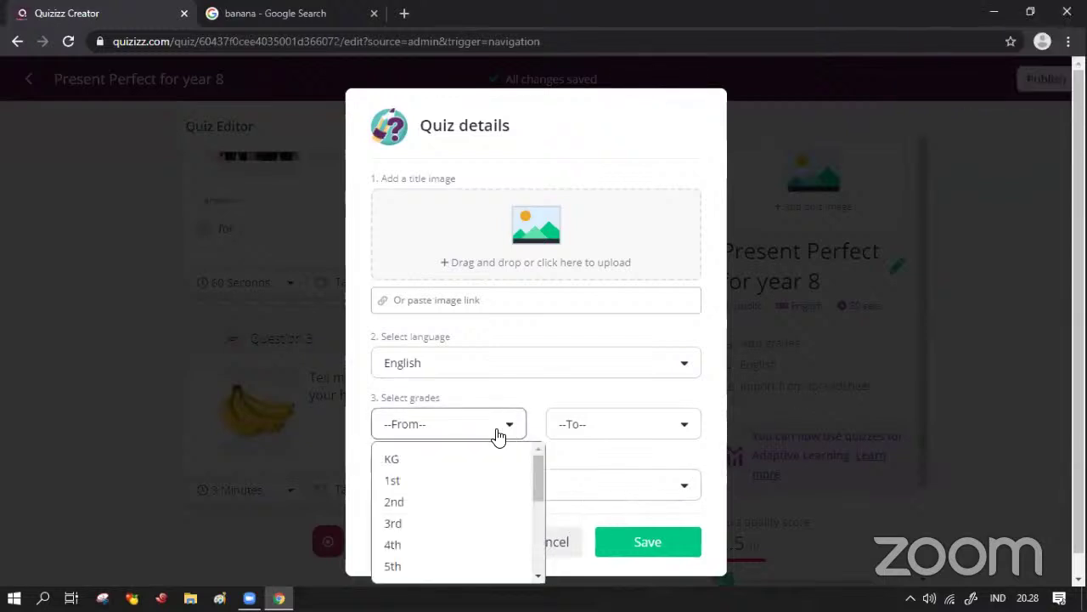
pyautogui.scroll(-3, 427, 510)
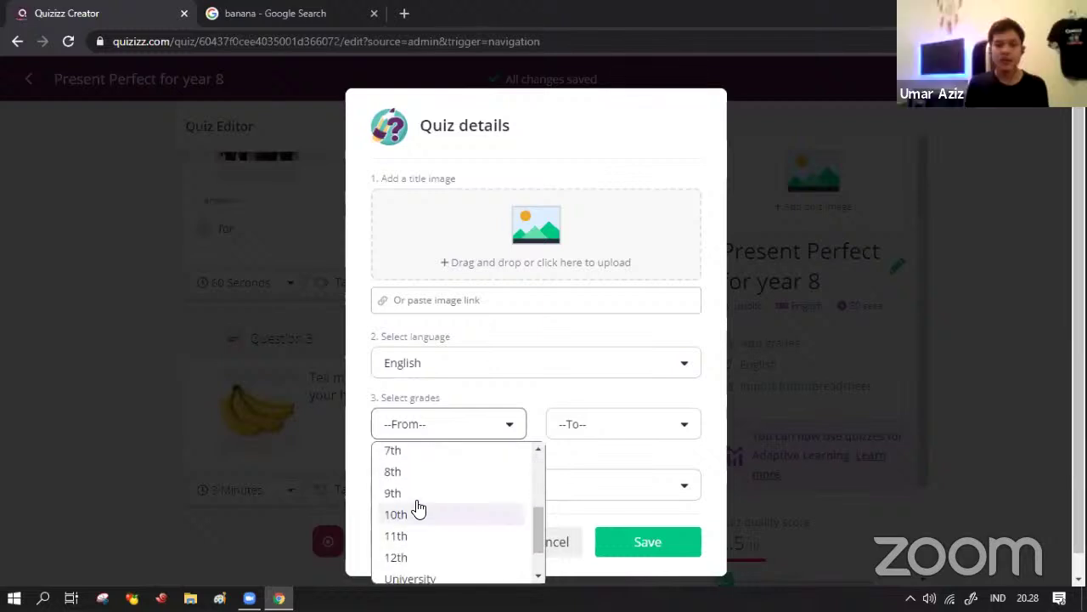
pyautogui.click(402, 480)
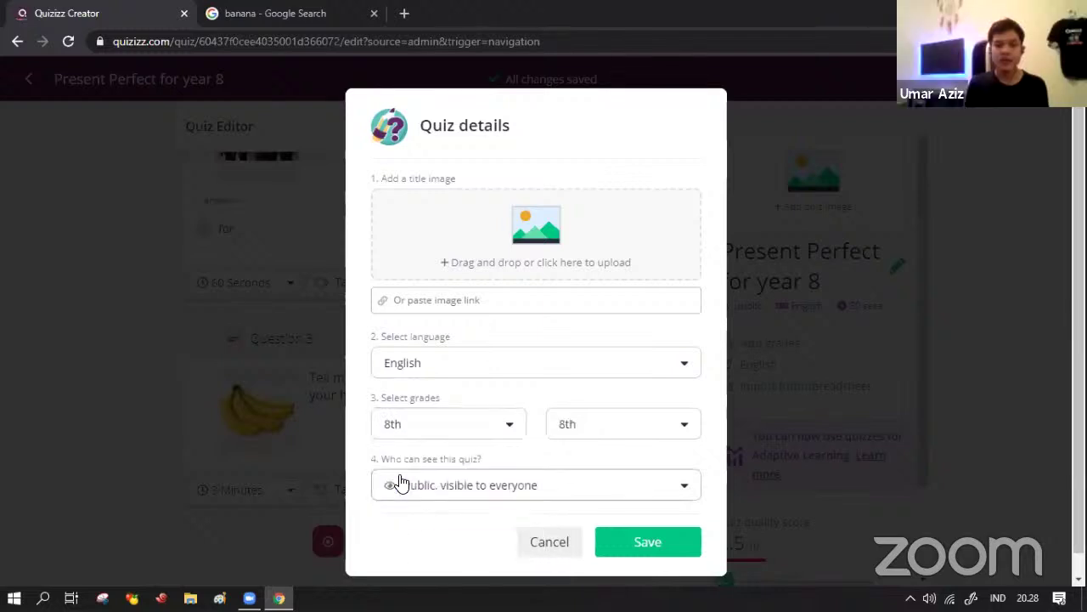
pyautogui.click(686, 425)
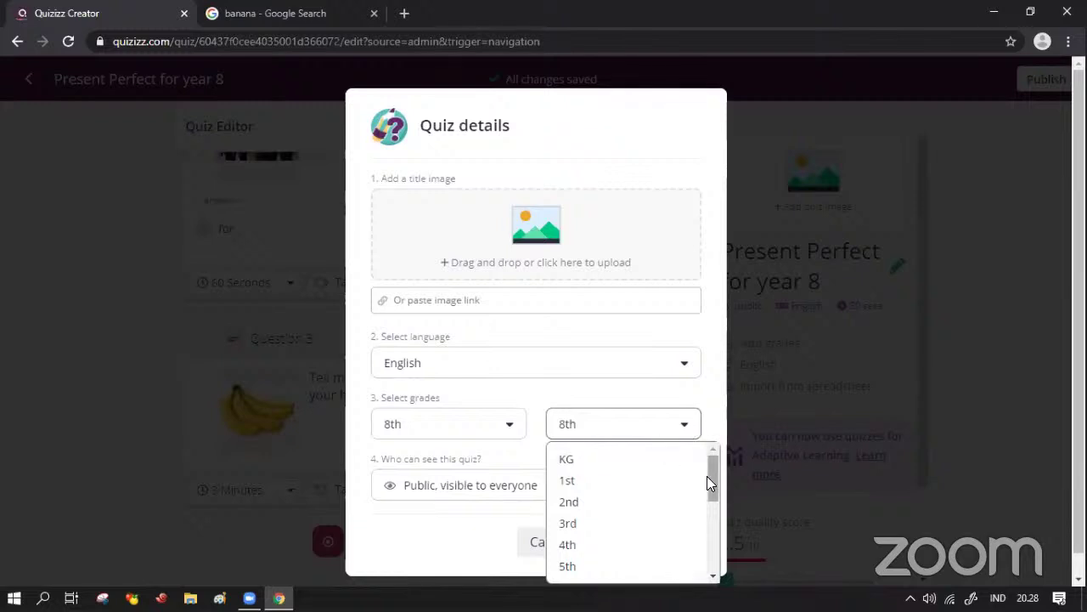
pyautogui.moveTo(710, 479); pyautogui.dragTo(705, 436)
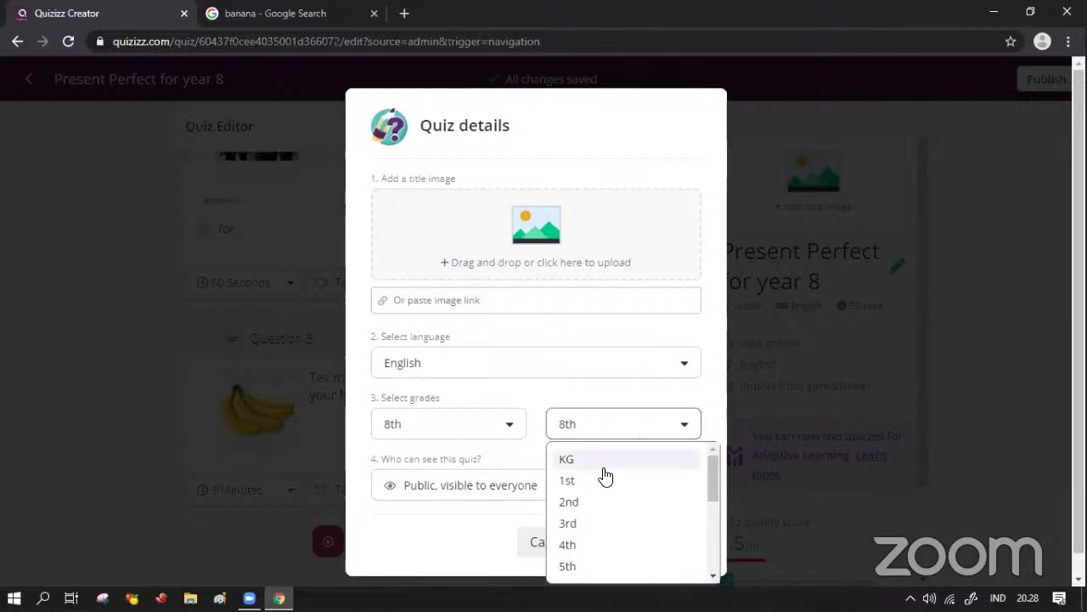
pyautogui.scroll(-3, 605, 476)
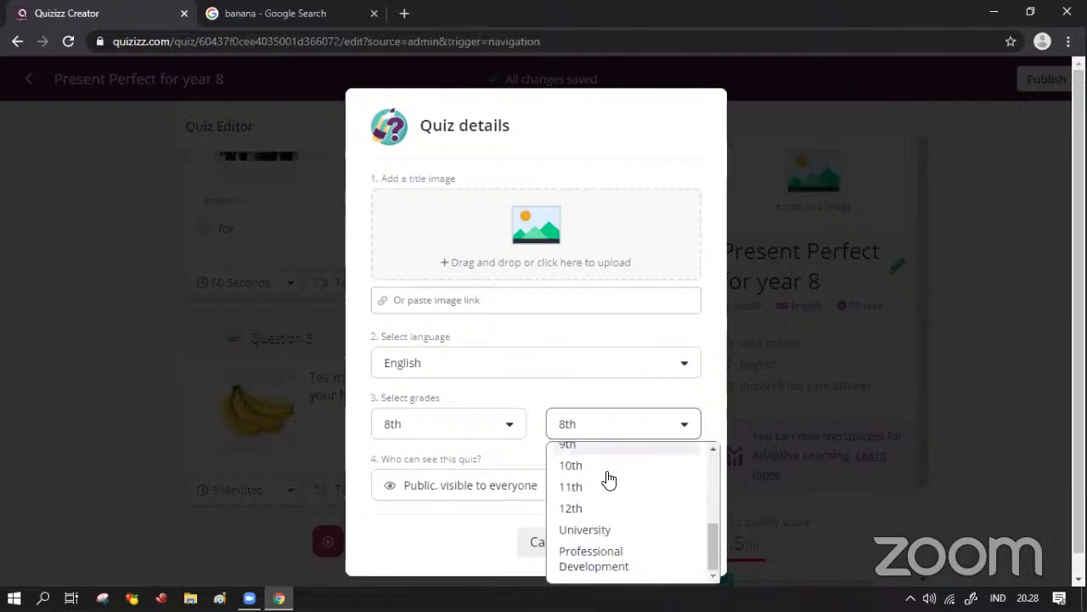
pyautogui.click(531, 405)
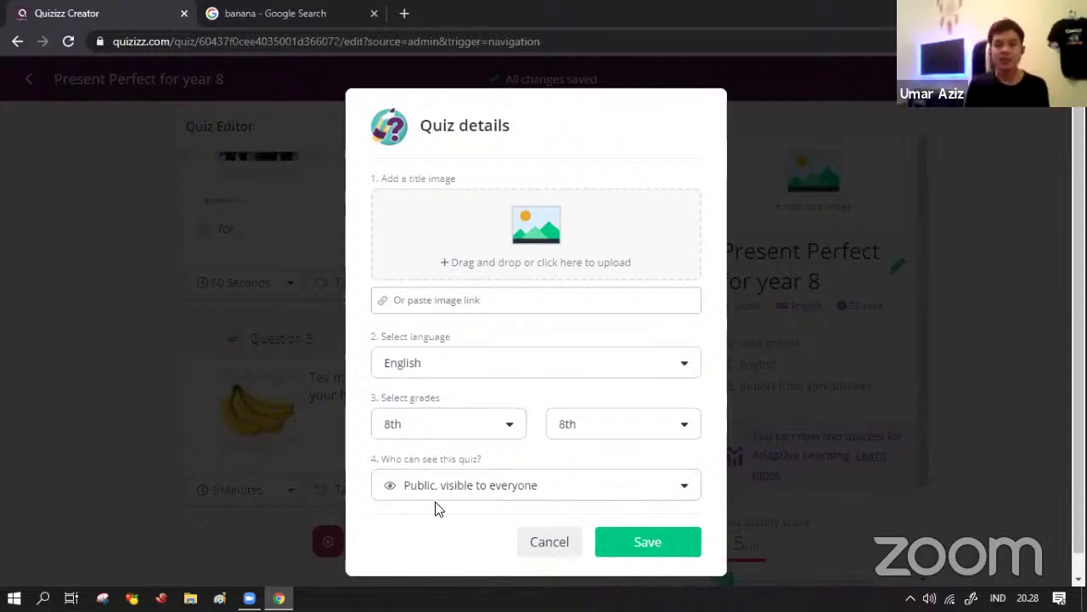
# Step: Set the quiz's visibility to "Private, visible to you" and save the quiz details
pyautogui.click(687, 491)
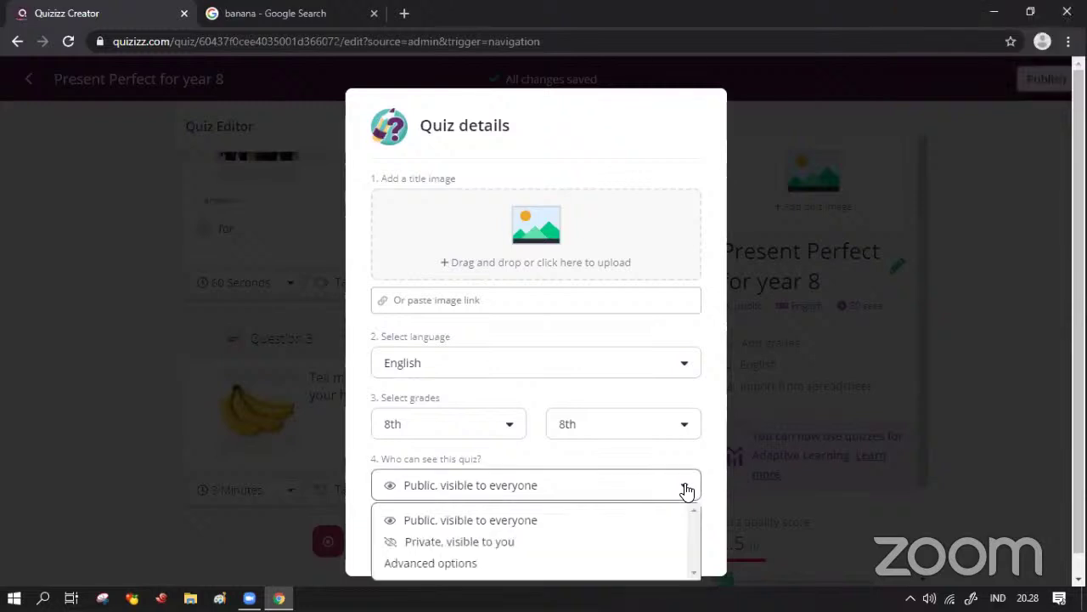
pyautogui.click(441, 546)
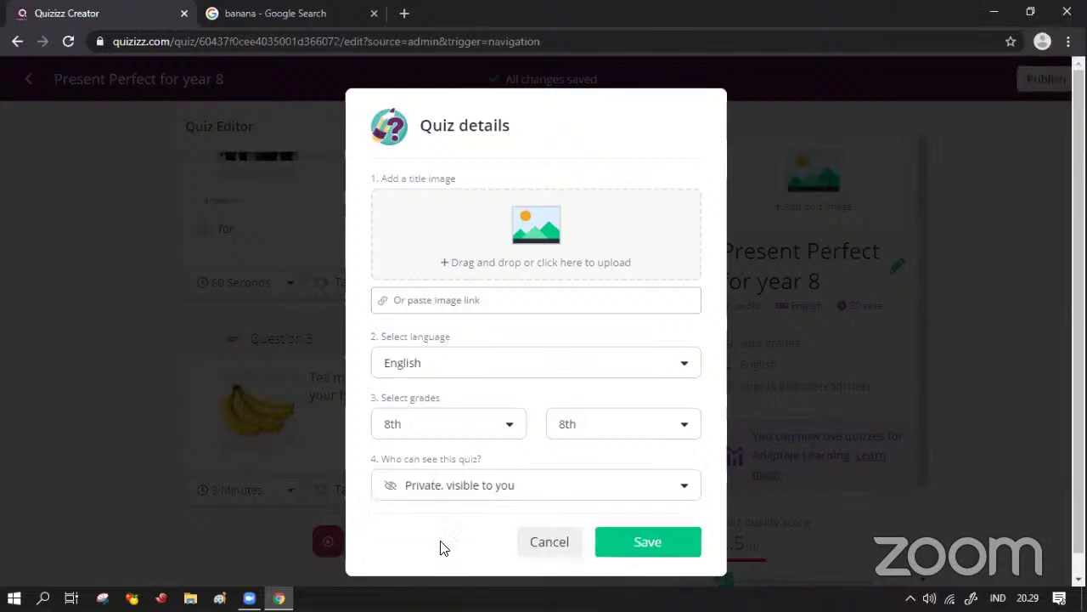
pyautogui.click(661, 548)
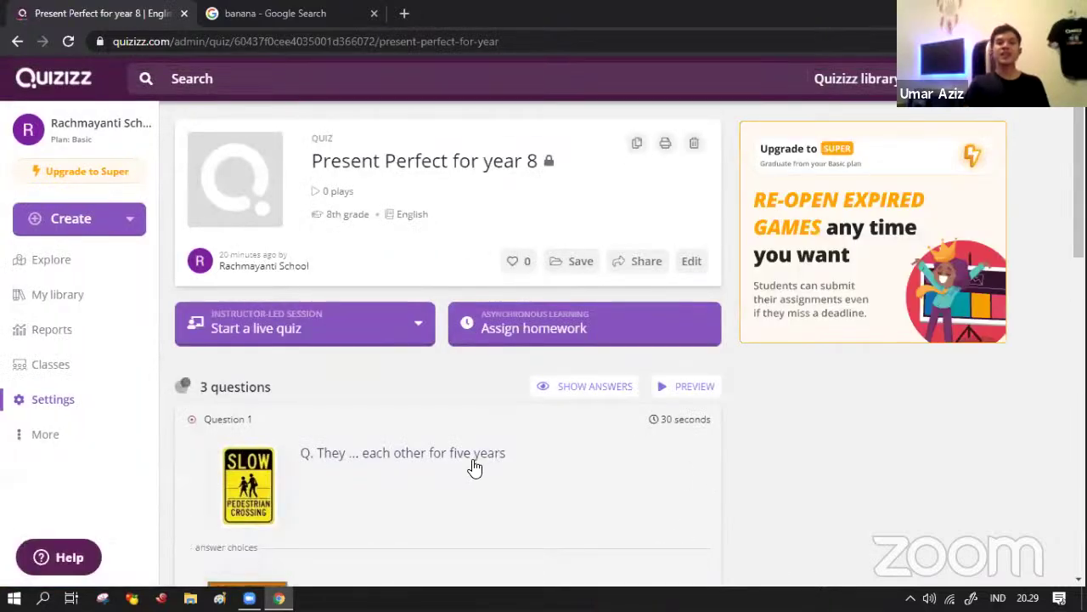
# Step: Reopen the published quiz in the editor and open its quiz details through the quiz image
pyautogui.scroll(-4, 475, 468)
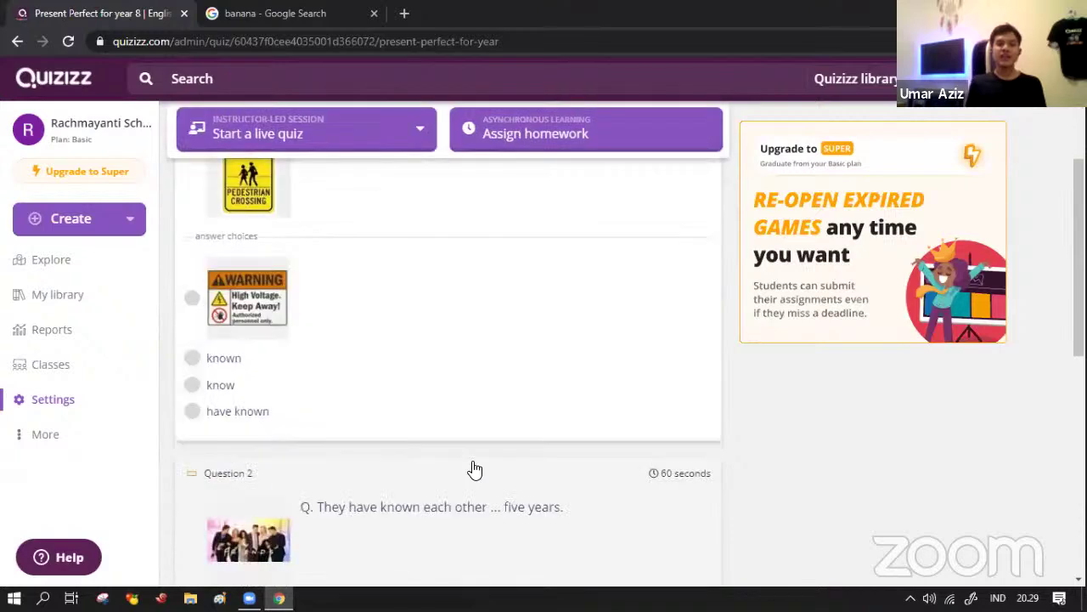
pyautogui.scroll(-3, 475, 468)
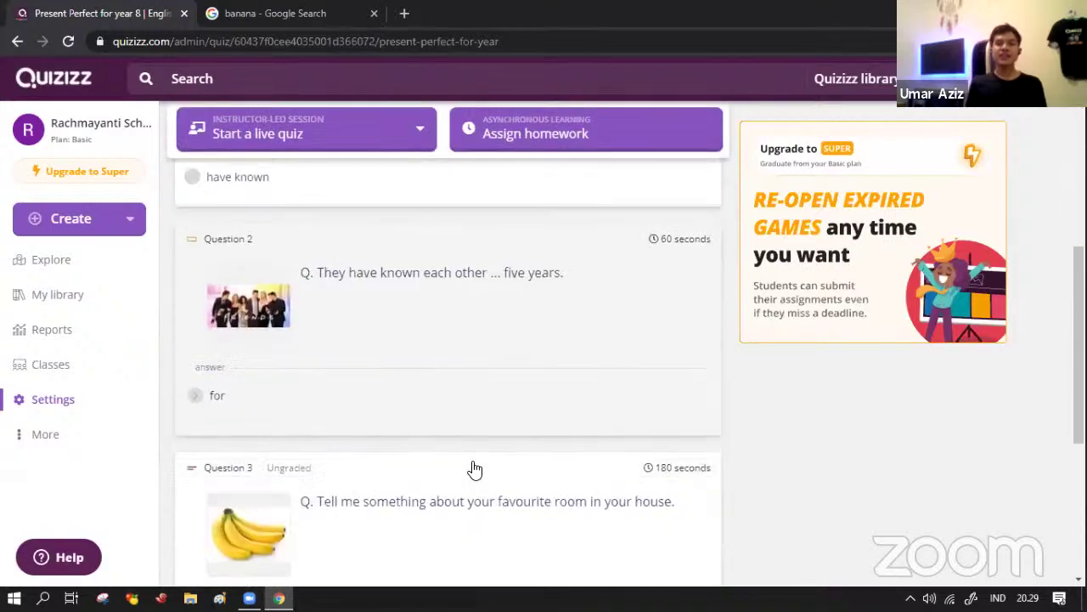
pyautogui.scroll(4, 475, 468)
pyautogui.scroll(3, 475, 468)
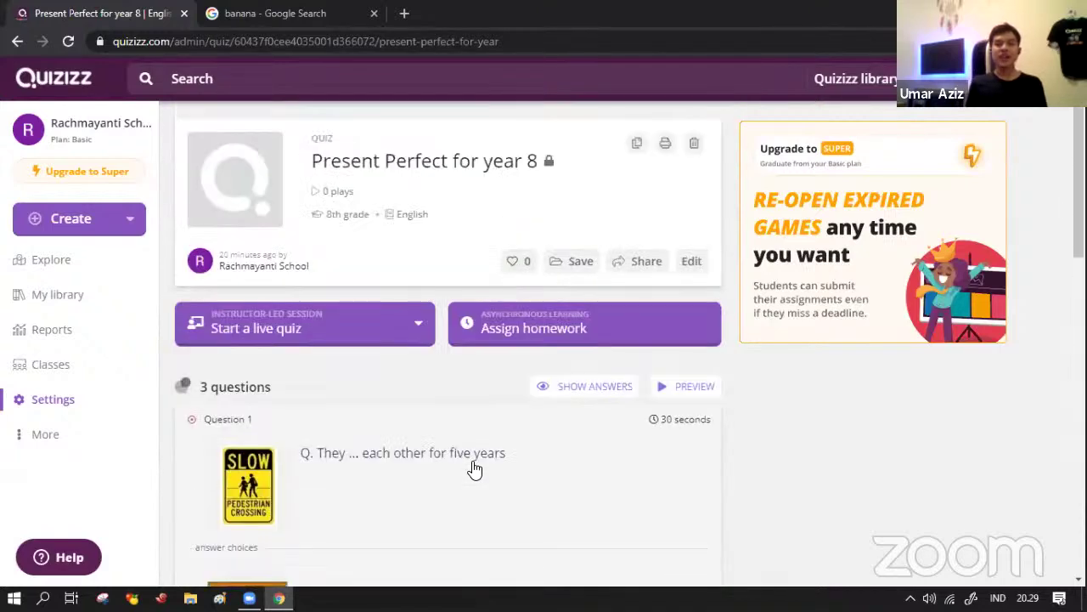
pyautogui.scroll(-3, 475, 469)
pyautogui.scroll(3, 475, 468)
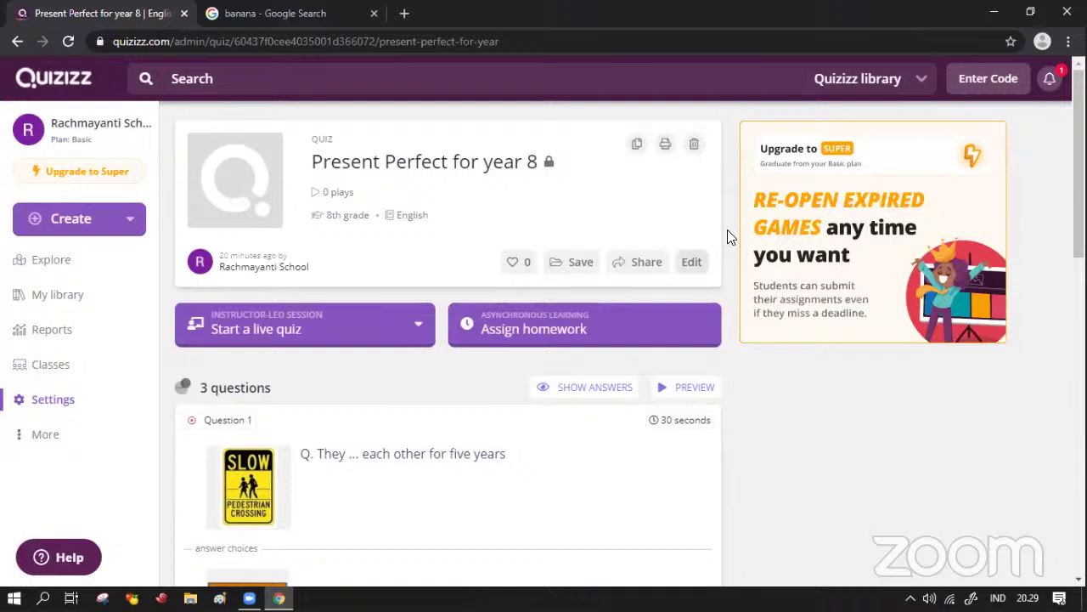
pyautogui.click(692, 265)
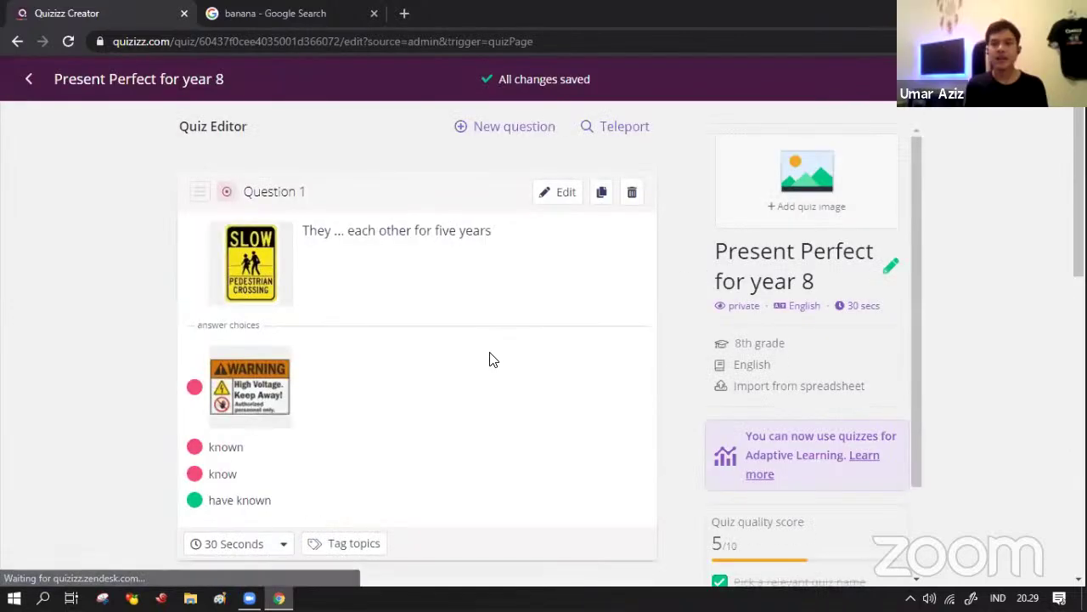
pyautogui.click(808, 188)
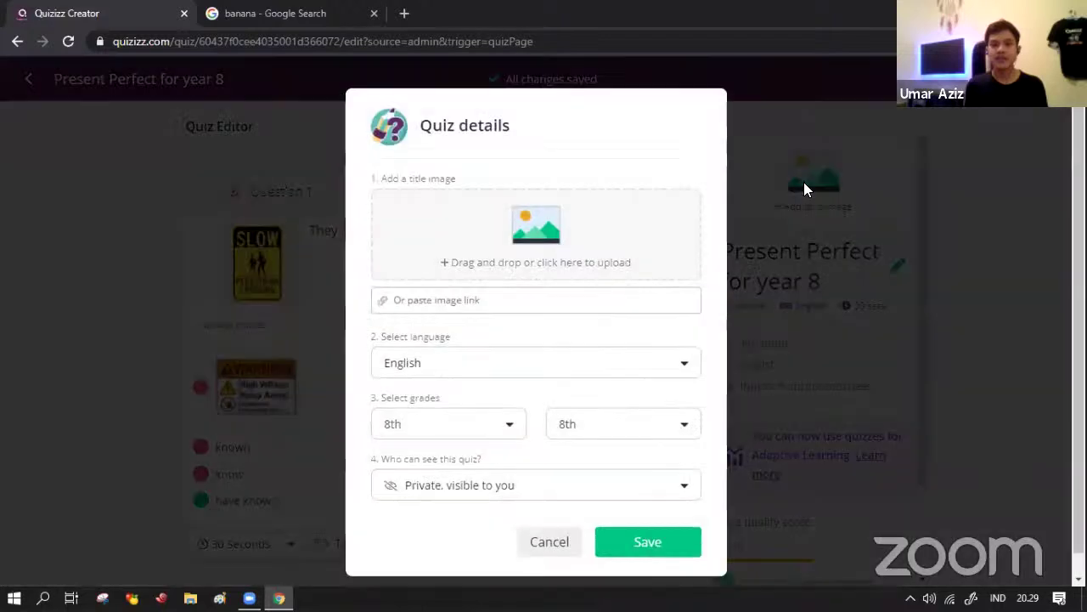
pyautogui.rightClick(489, 263)
pyautogui.click(491, 263)
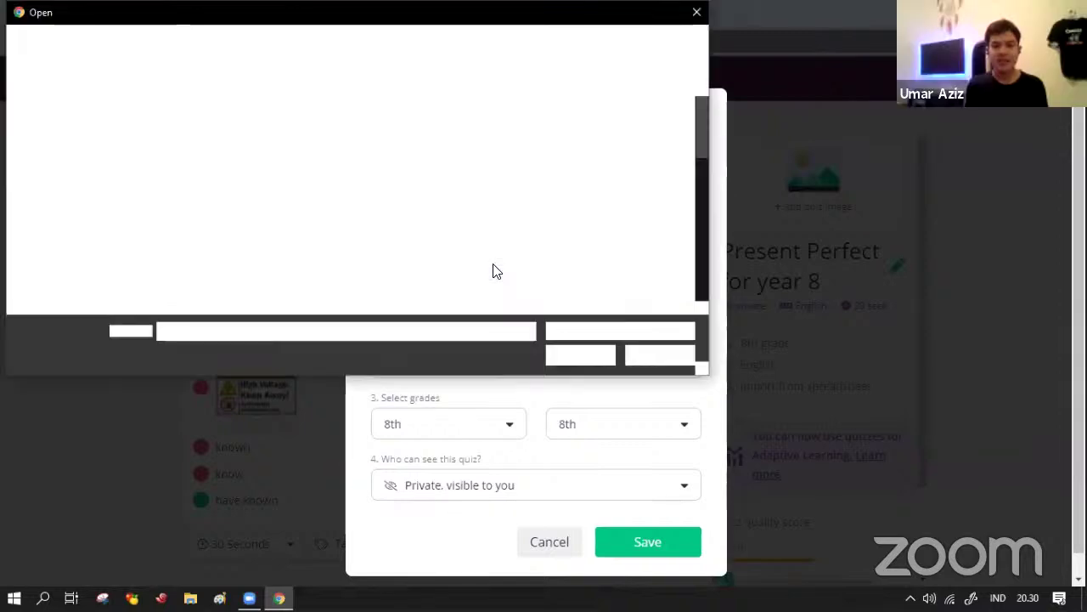
pyautogui.click(683, 360)
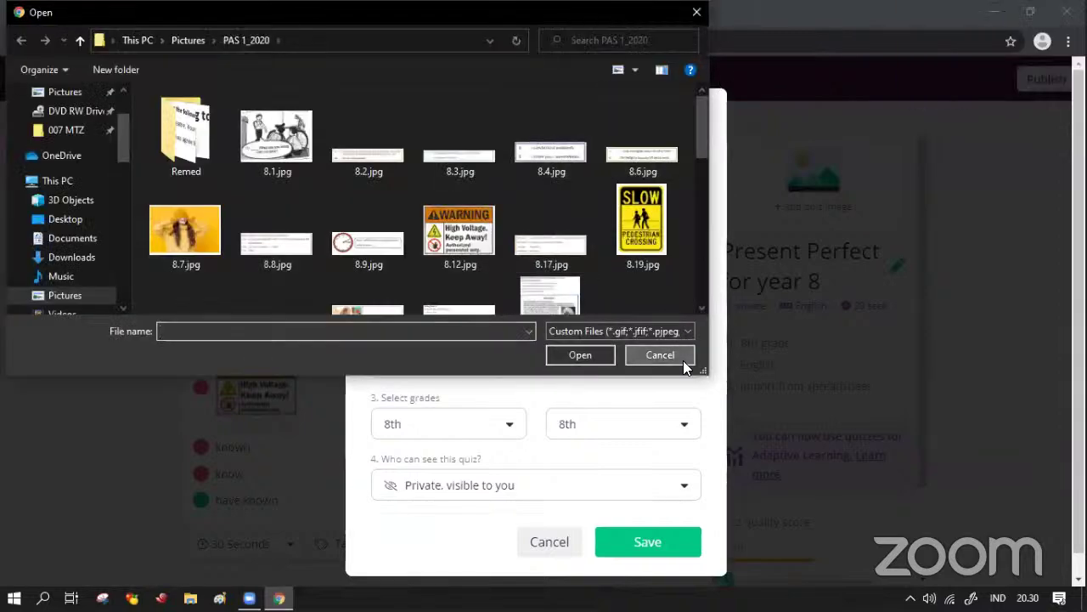
# Step: Try the previously copied banana picture link as the quiz's title image and clear the link field again
pyautogui.click(441, 307)
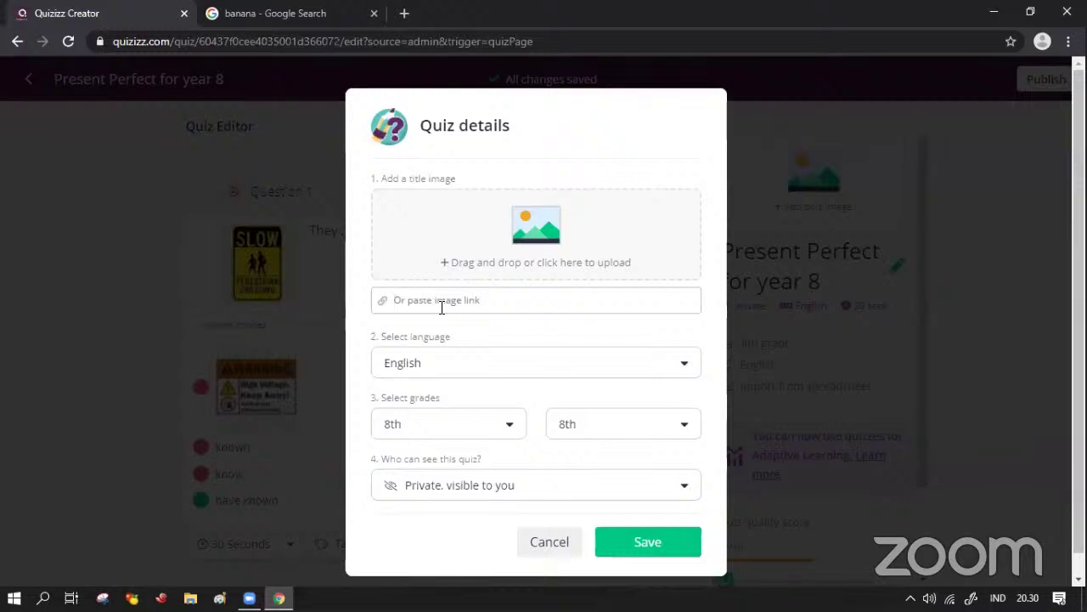
pyautogui.rightClick(441, 307)
pyautogui.click(491, 430)
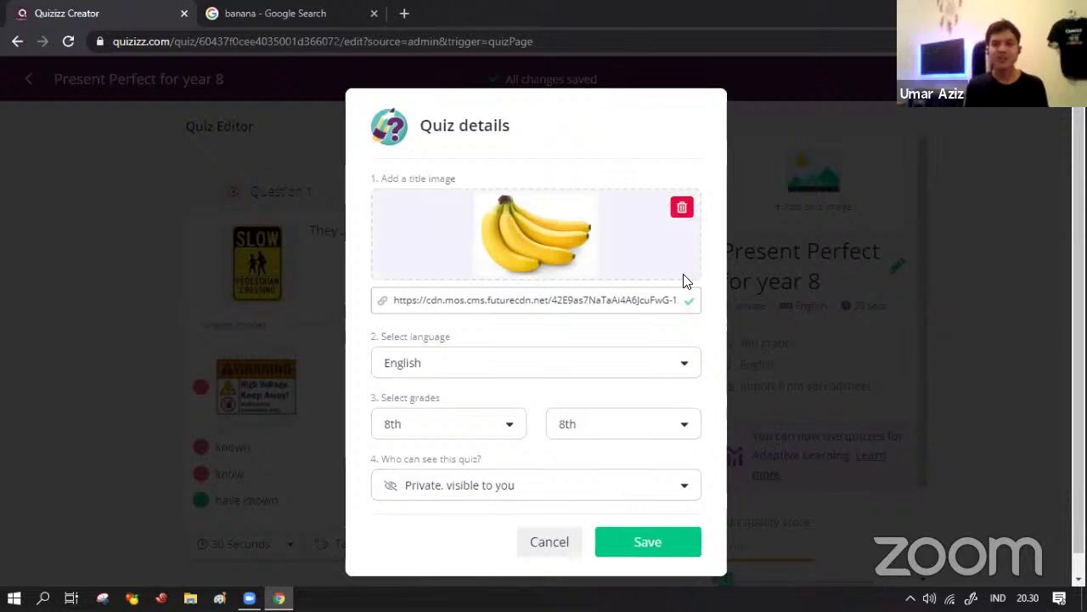
pyautogui.moveTo(685, 300); pyautogui.dragTo(403, 318)
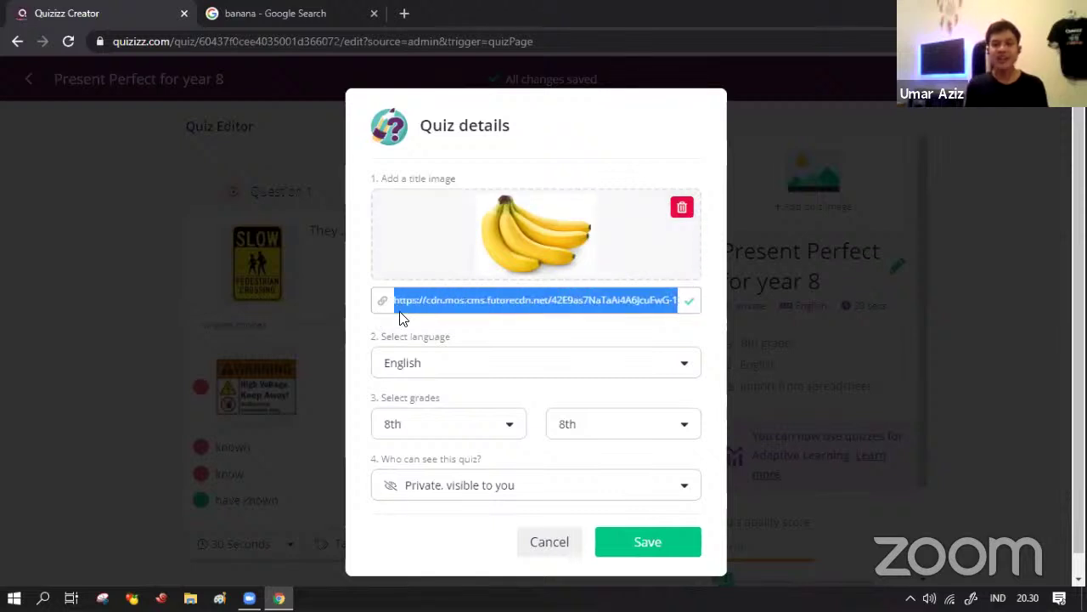
pyautogui.click(561, 308)
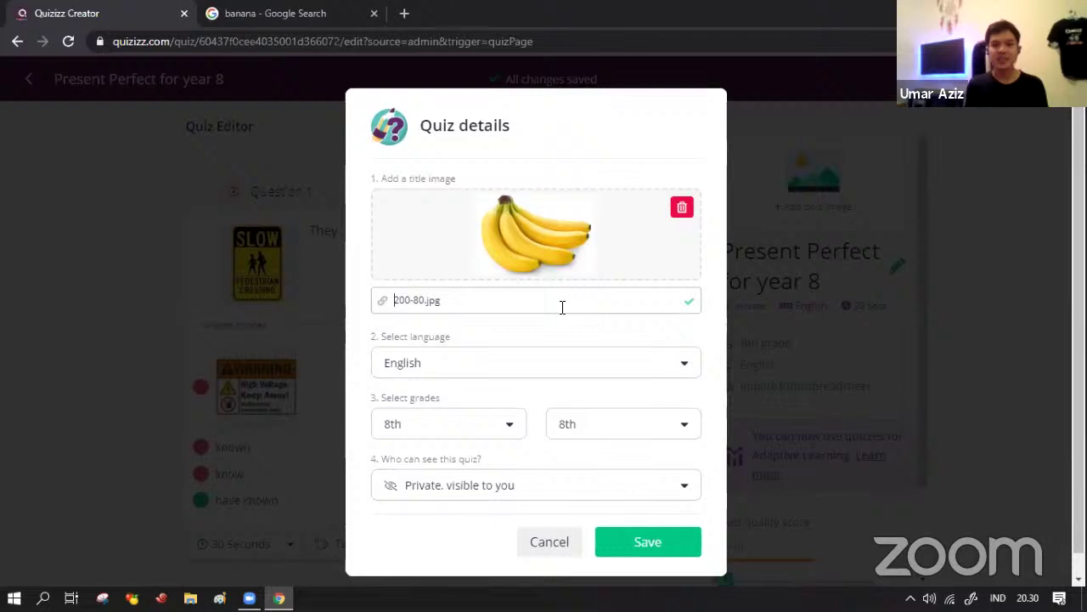
pyautogui.moveTo(456, 302); pyautogui.dragTo(378, 299)
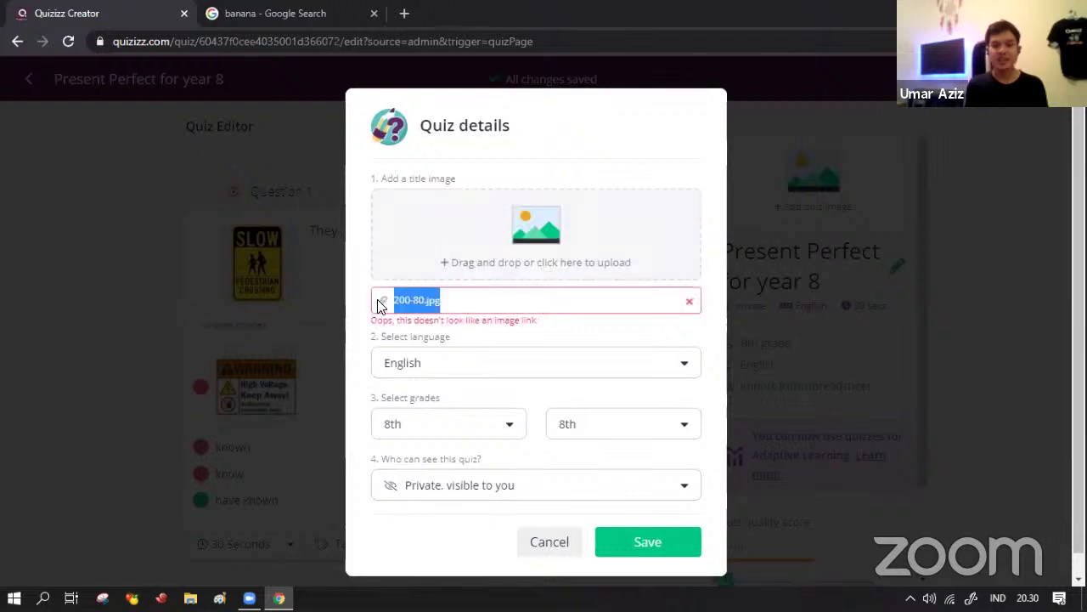
pyautogui.press('BackSpace')
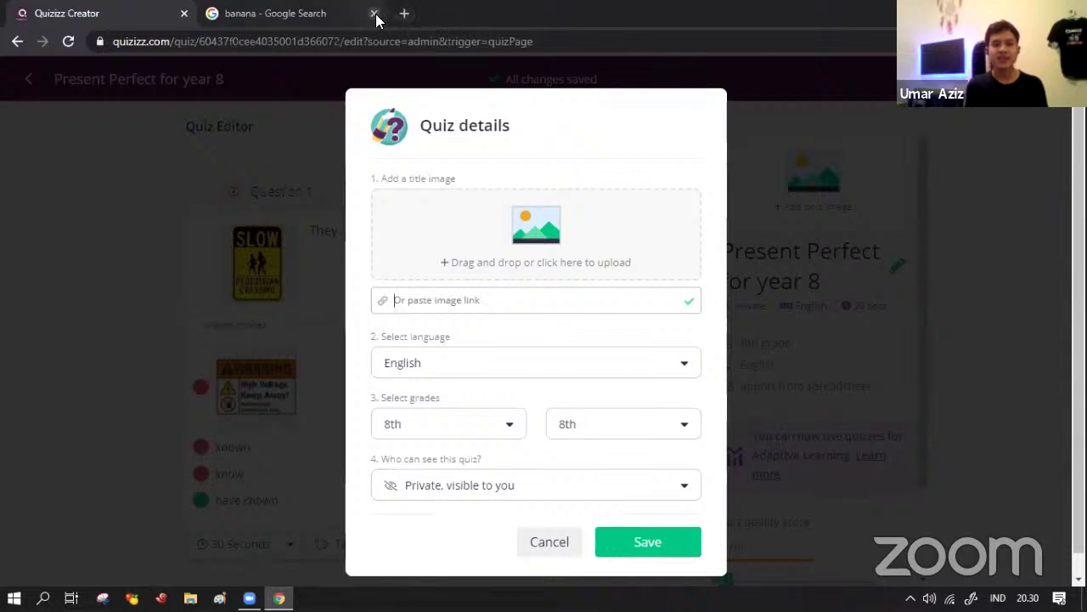
# Step: Switch to the Google Images browser tab and replace the "banana" search with "cruise ship"
pyautogui.click(311, 15)
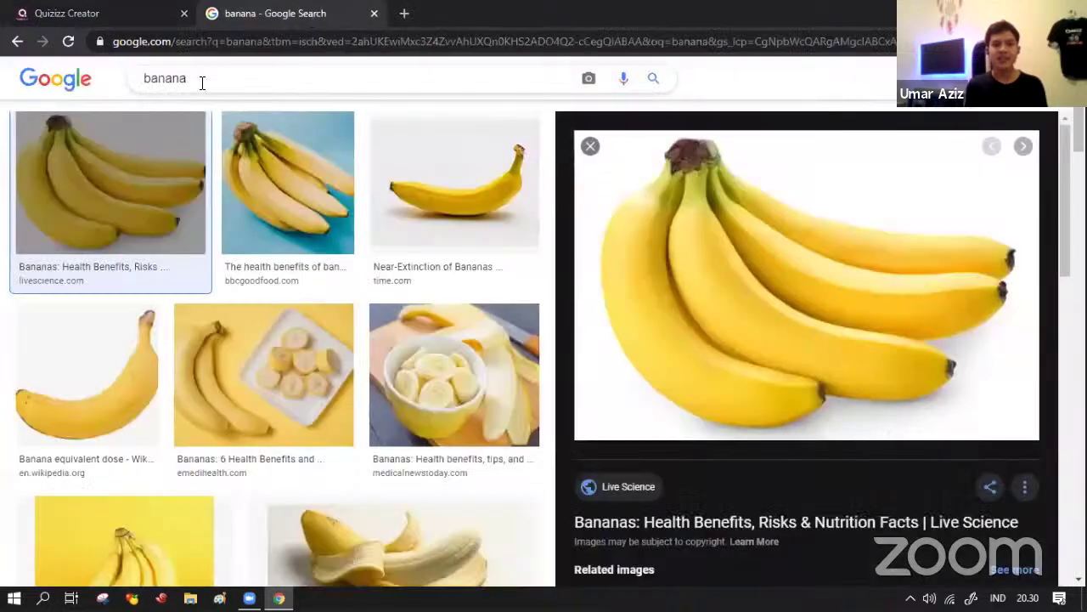
pyautogui.moveTo(202, 82); pyautogui.dragTo(145, 79)
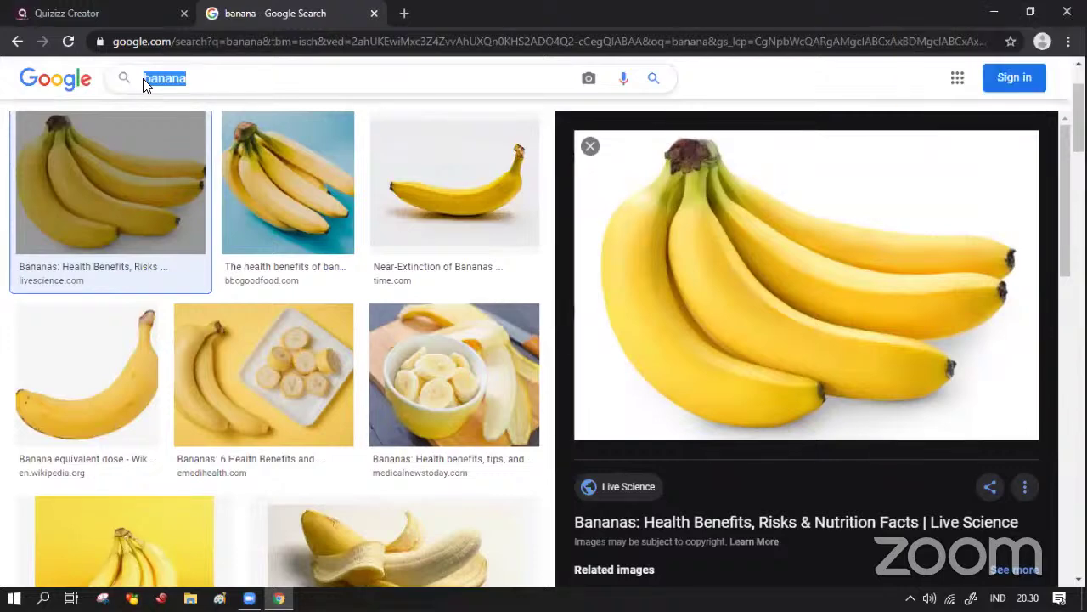
pyautogui.write('cruis')
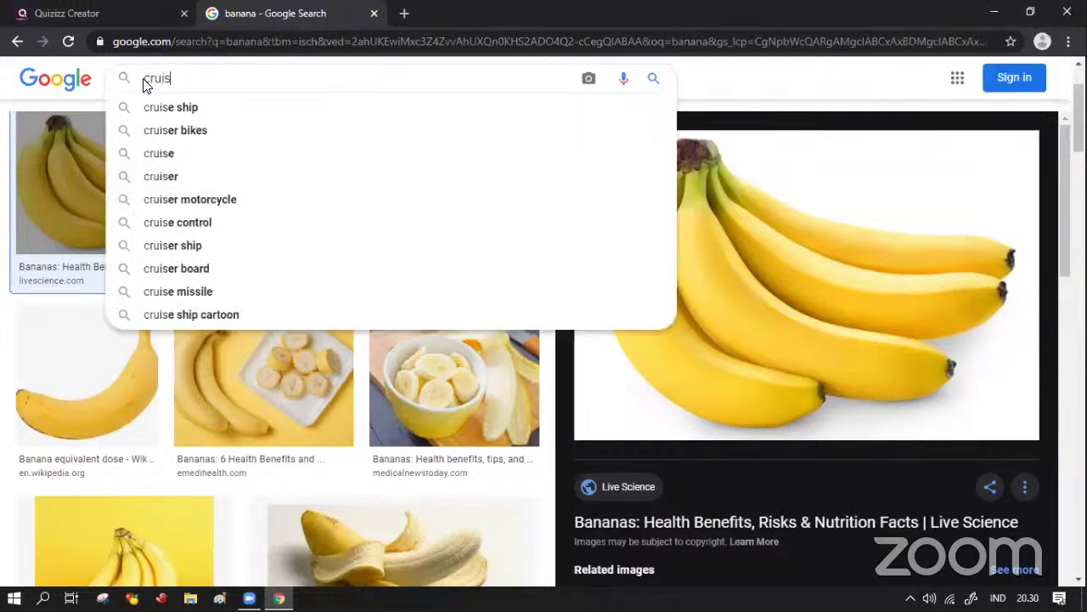
pyautogui.write('e')
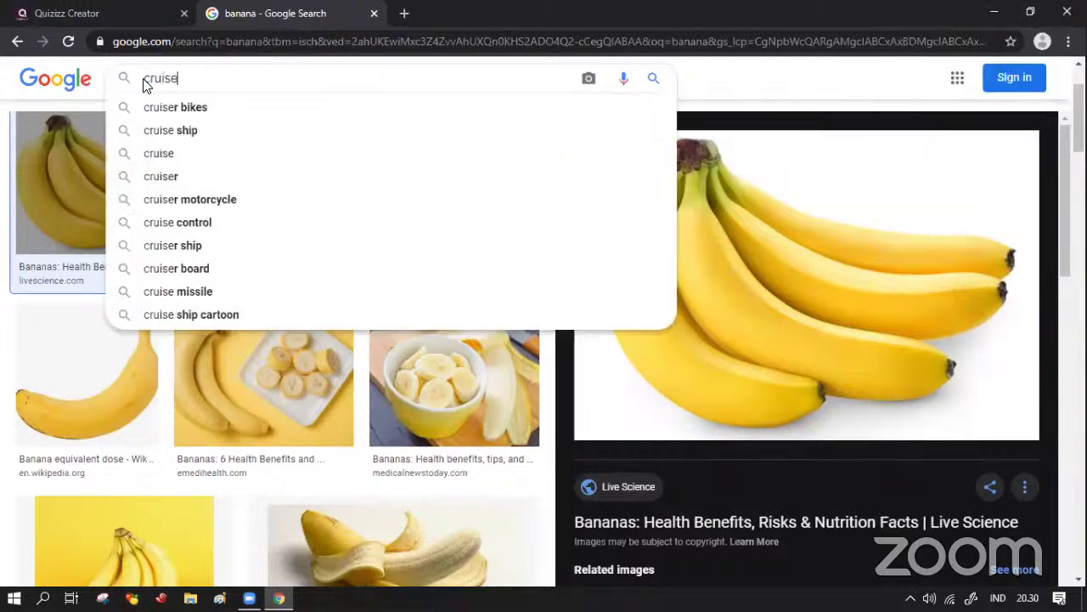
pyautogui.click(185, 128)
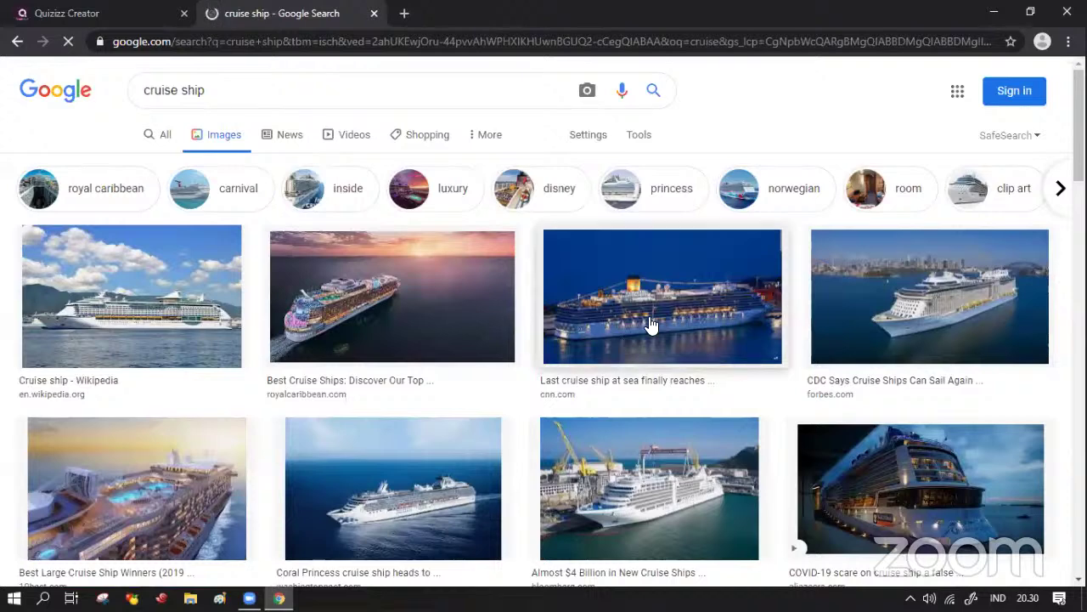
# Step: Preview the night-time cruise ship picture from cnn.com and copy its image address
pyautogui.click(651, 324)
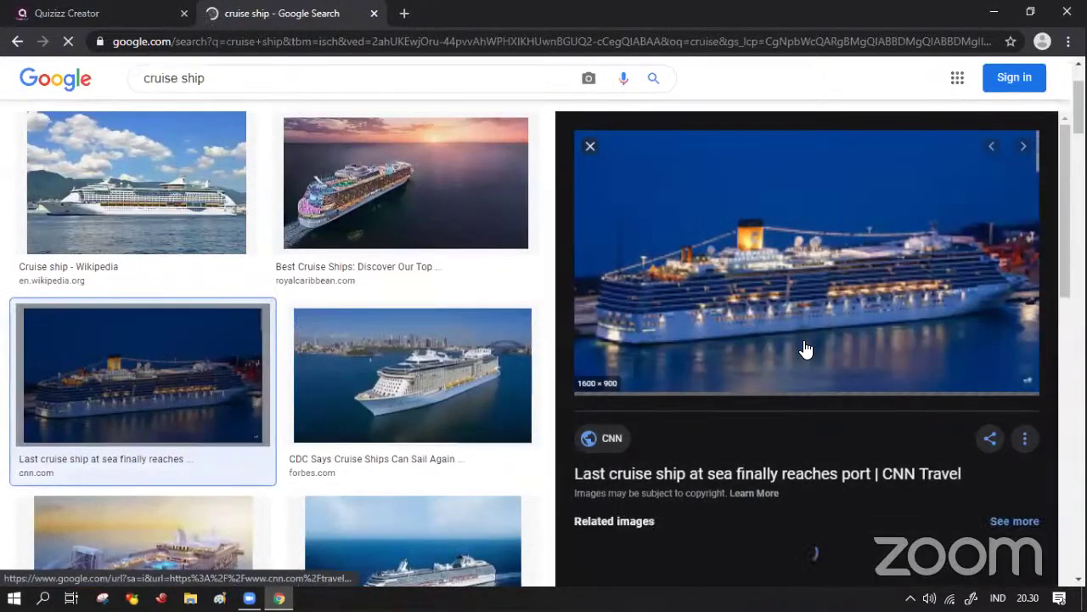
pyautogui.rightClick(804, 344)
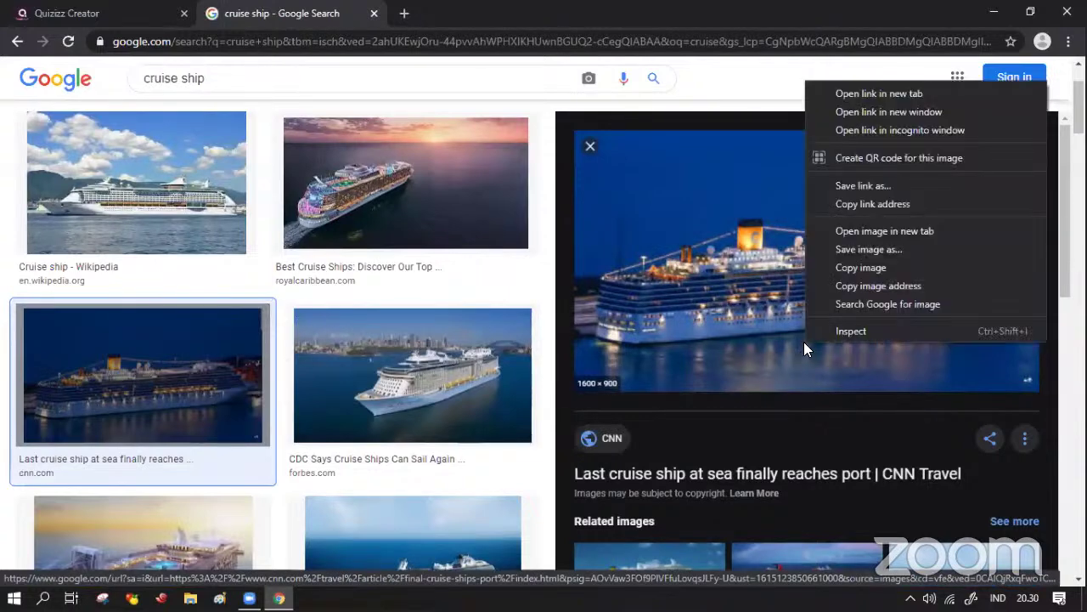
pyautogui.click(867, 287)
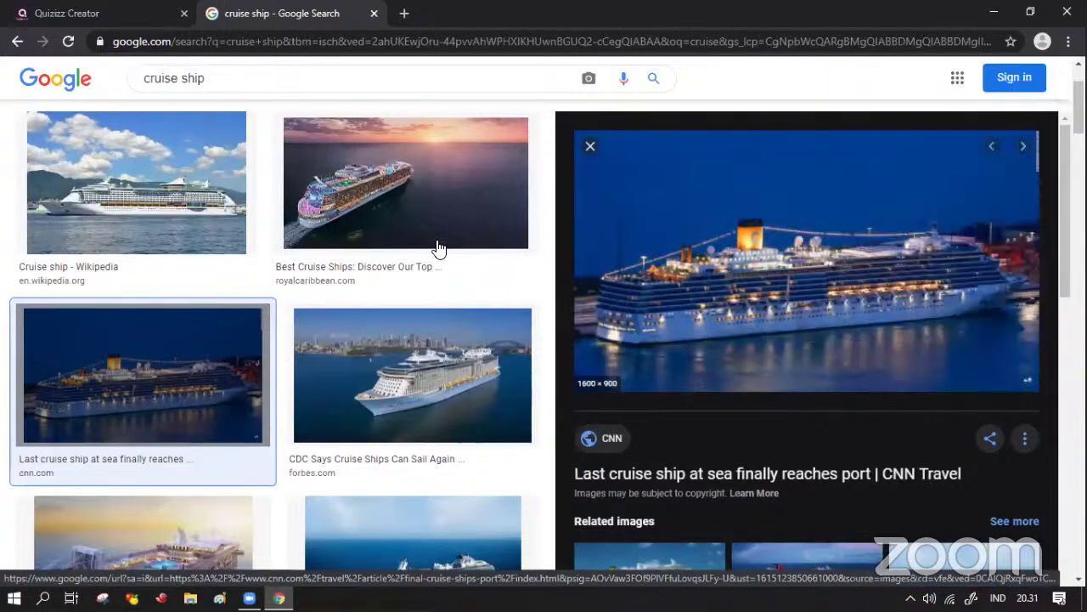
# Step: Back in the Quizizz editor, add the cruise ship picture as the quiz's title image by pasting its copied link
pyautogui.click(92, 12)
pyautogui.click(427, 298)
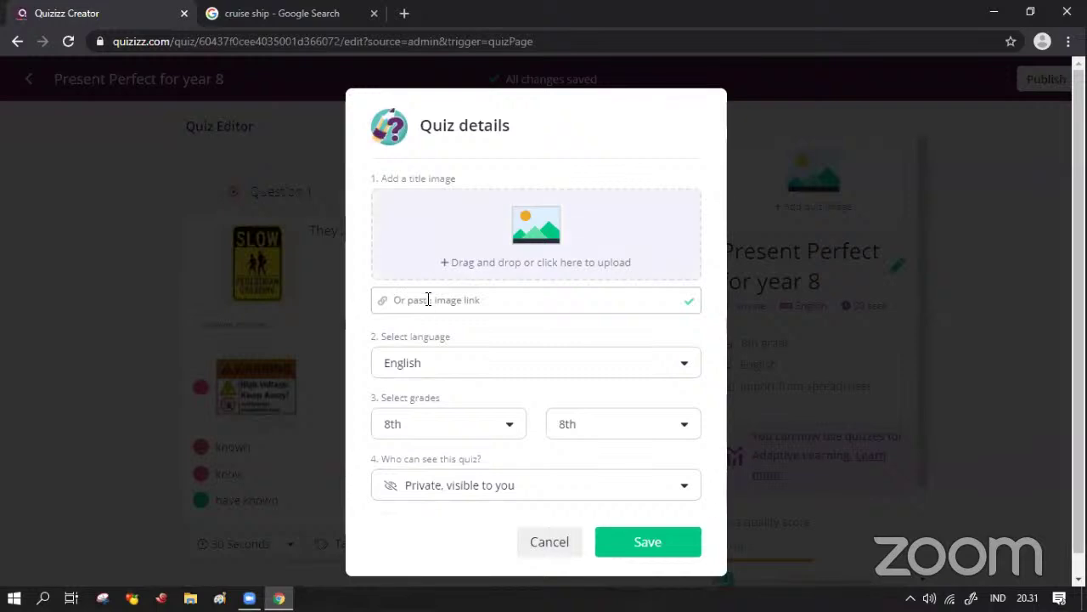
pyautogui.rightClick(424, 307)
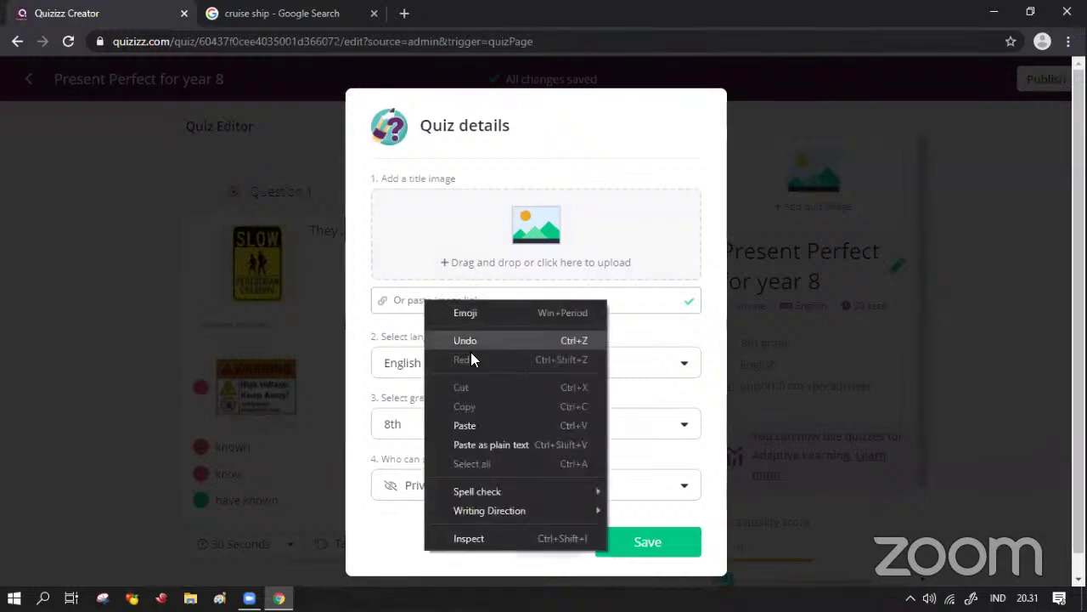
pyautogui.click(477, 423)
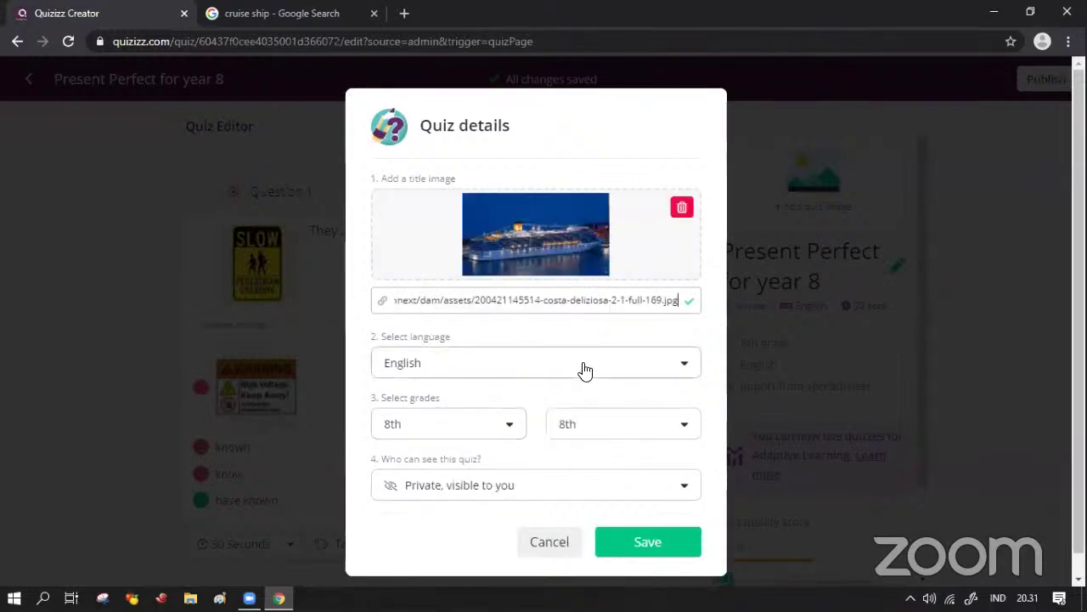
# Step: Save the quiz details with the cruise ship title image, publish the quiz and view it in the personal library
pyautogui.click(651, 543)
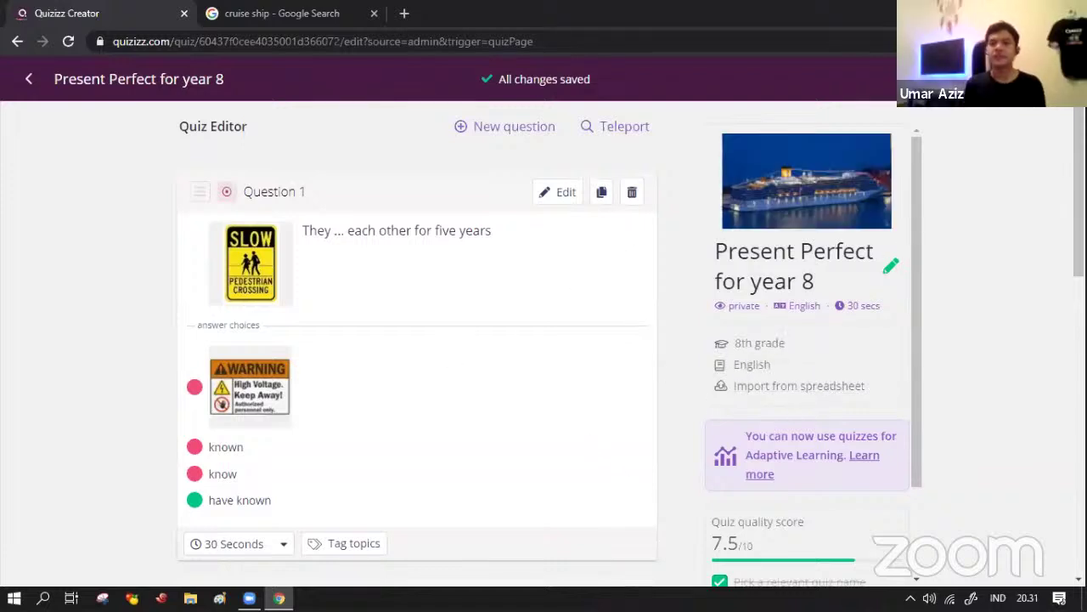
pyautogui.click(1019, 79)
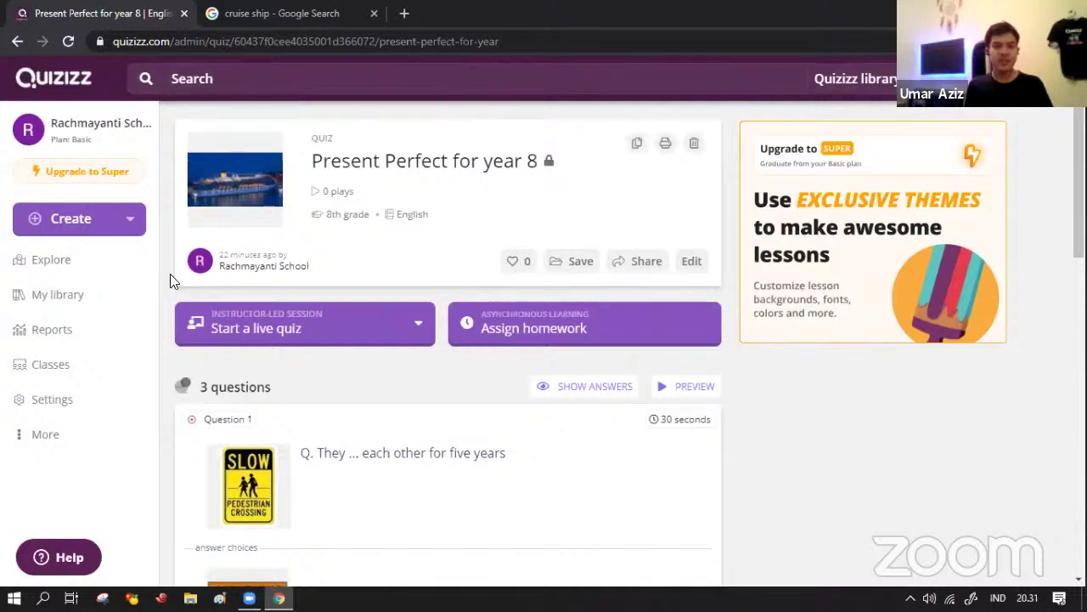
pyautogui.click(60, 298)
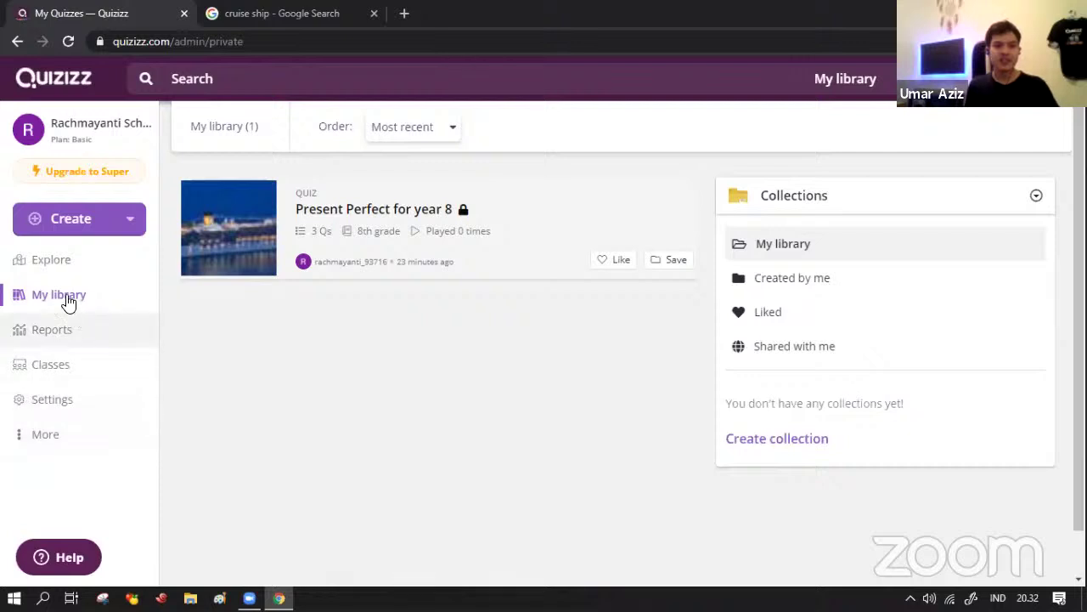
# Step: Go to the Explore page and search the Quizizz library for "Present perfect"
pyautogui.click(60, 267)
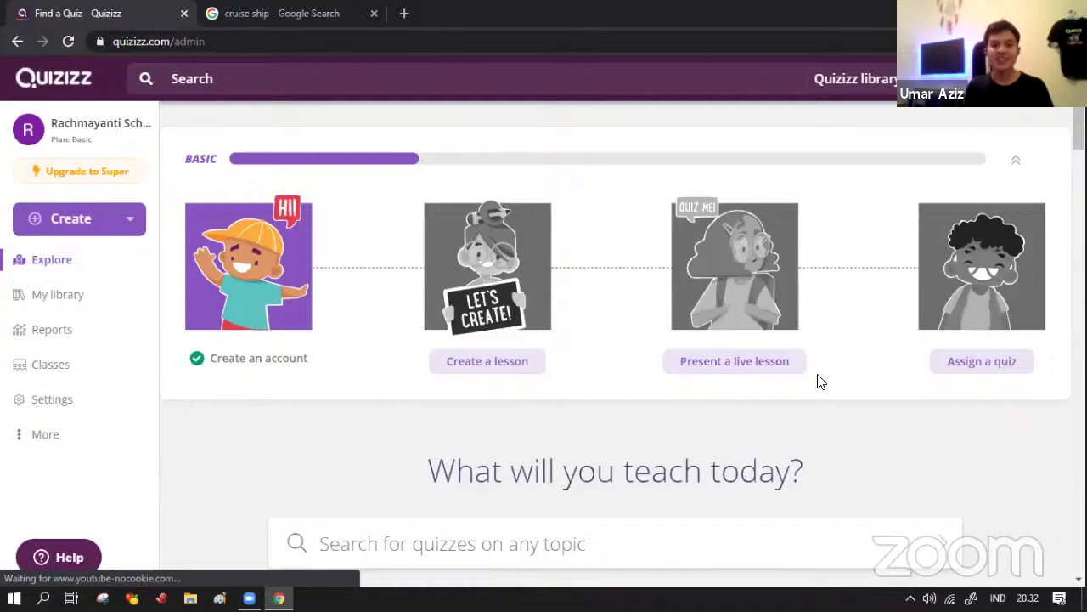
pyautogui.scroll(-1, 907, 406)
pyautogui.scroll(1, 904, 395)
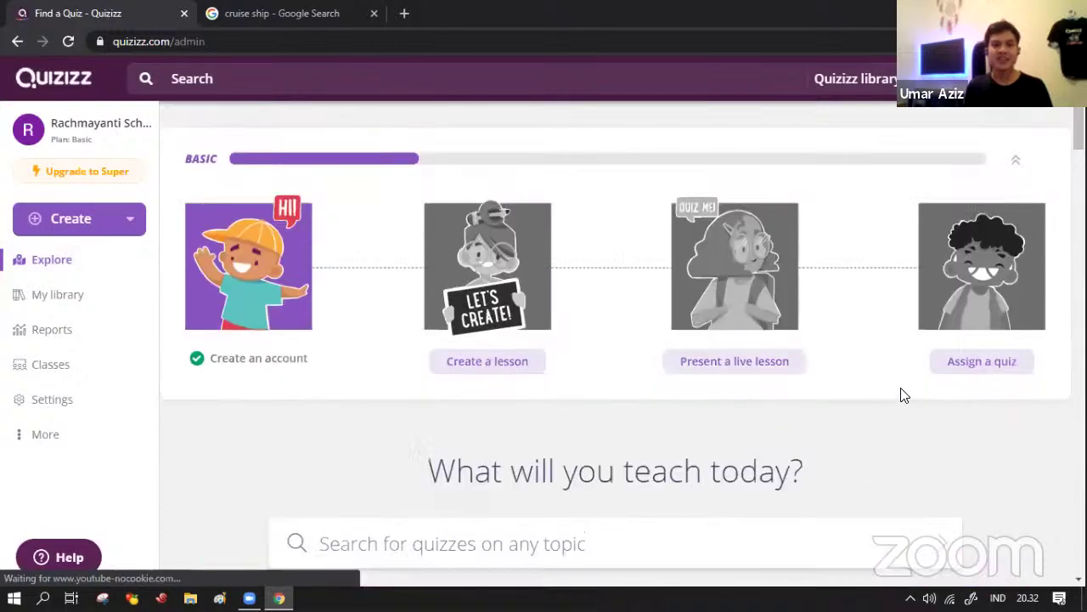
pyautogui.click(207, 79)
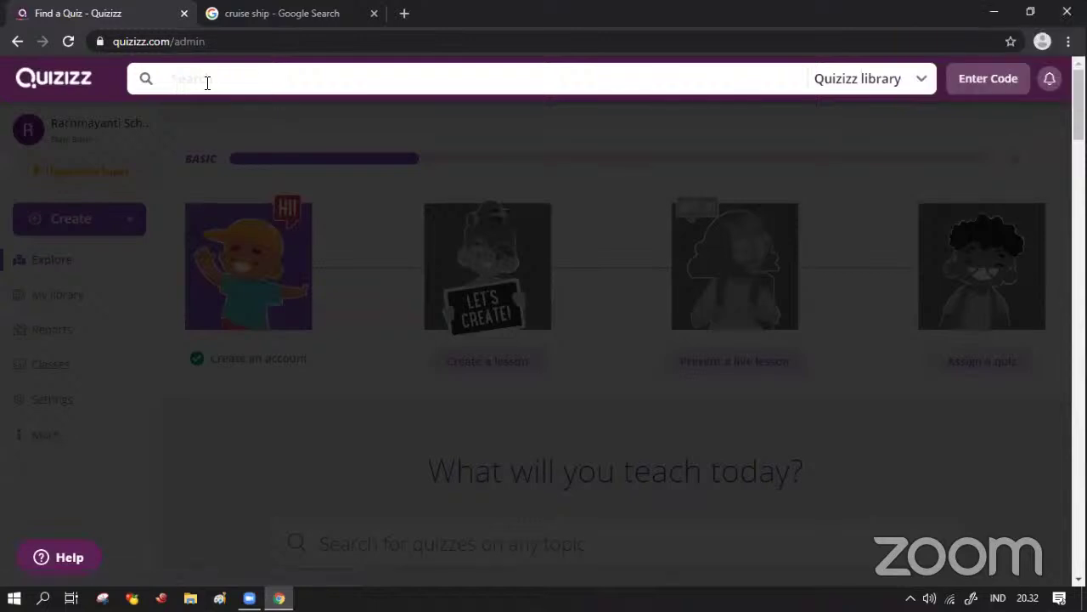
pyautogui.write('Present perfec')
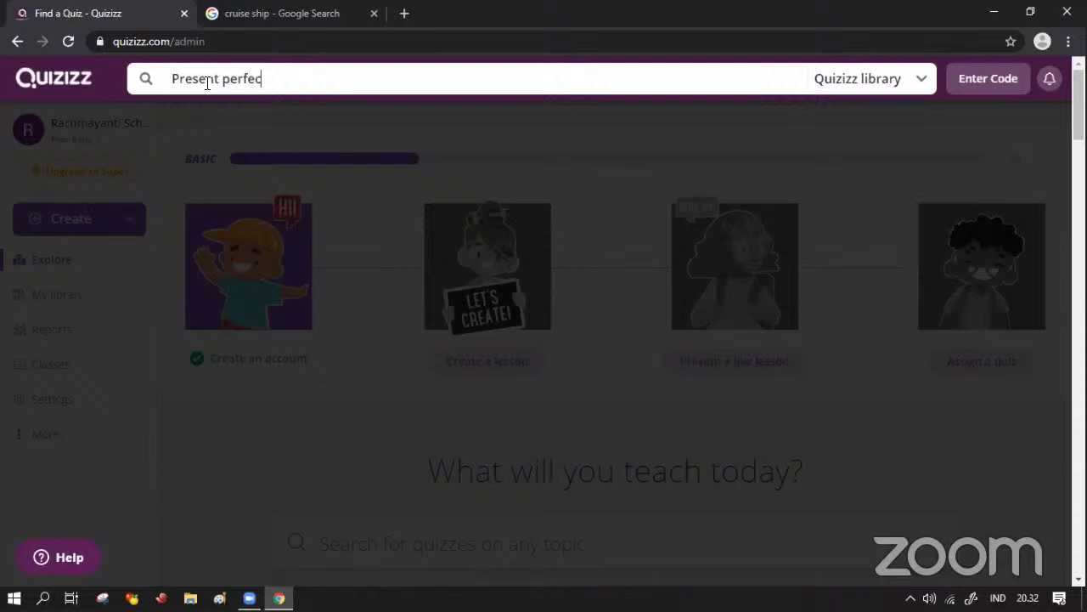
pyautogui.write('t')
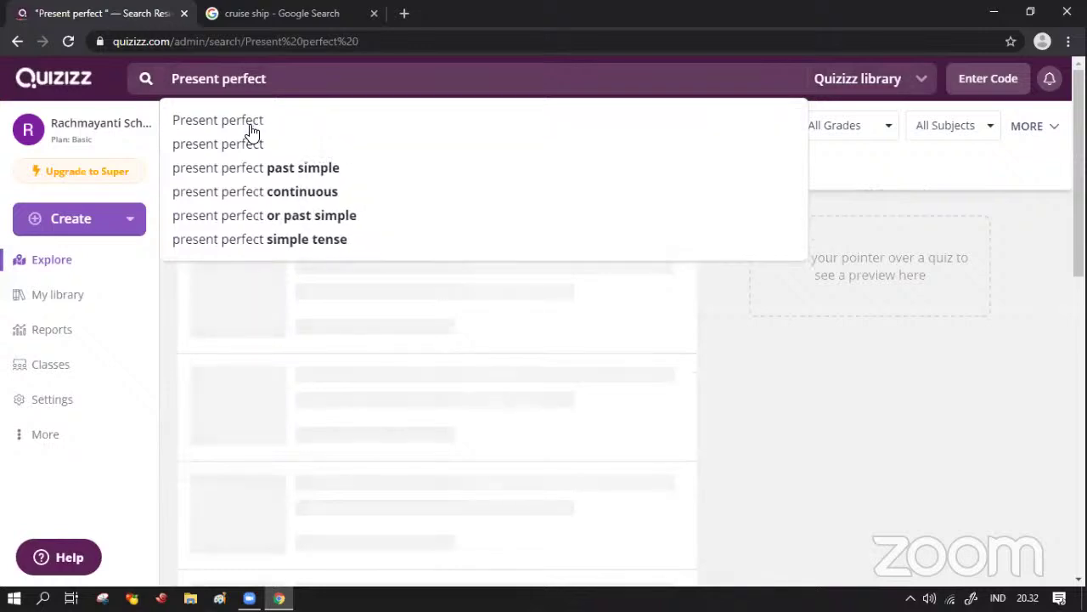
pyautogui.click(252, 128)
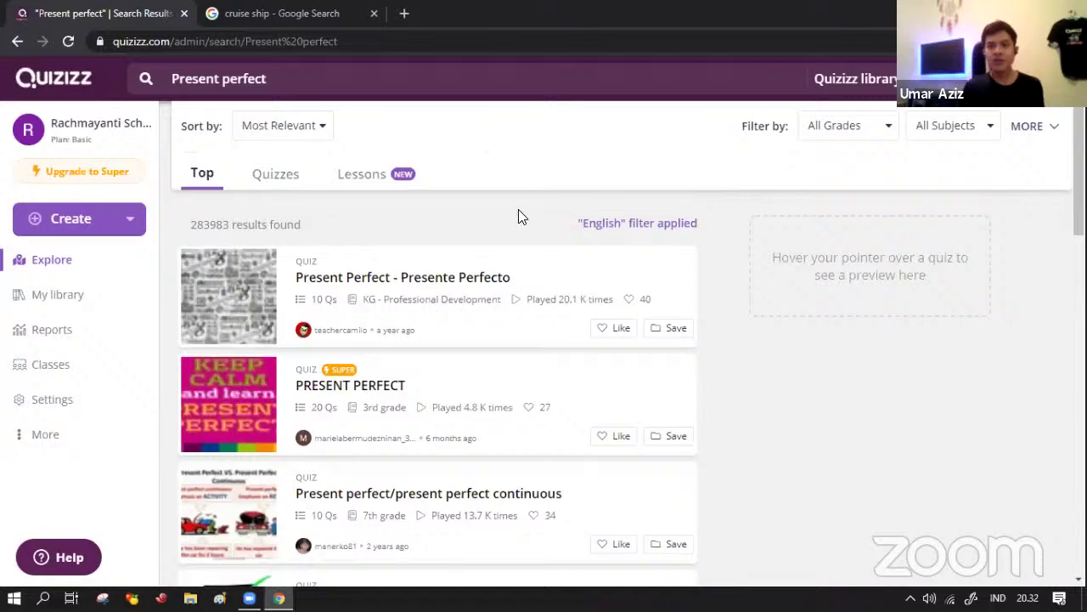
# Step: Filter the search results to the Middle School grade level and look over the listed quizzes
pyautogui.scroll(-1, 506, 263)
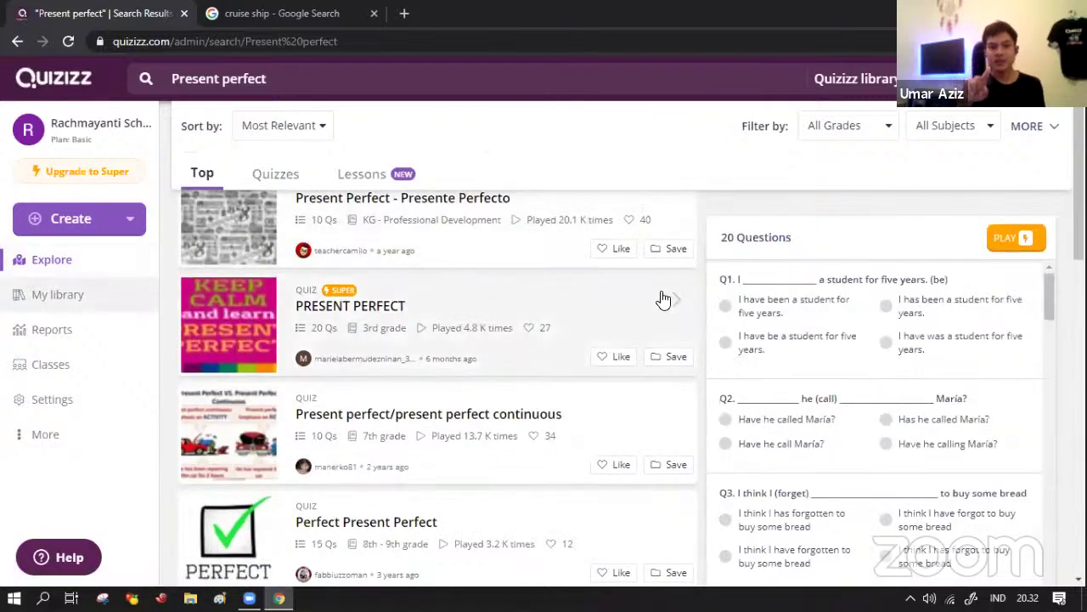
pyautogui.click(821, 140)
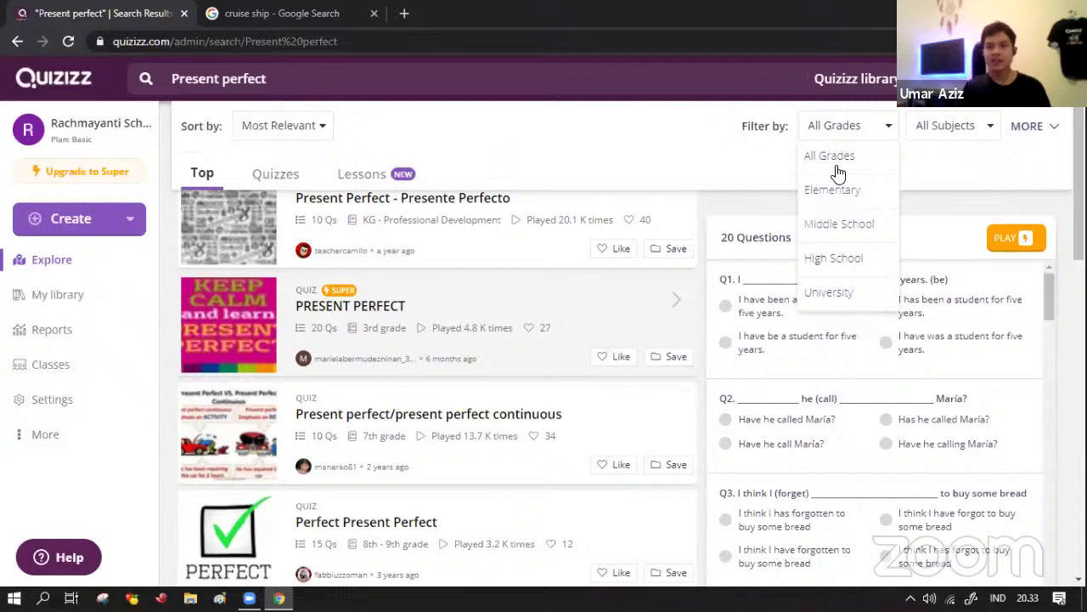
pyautogui.click(835, 226)
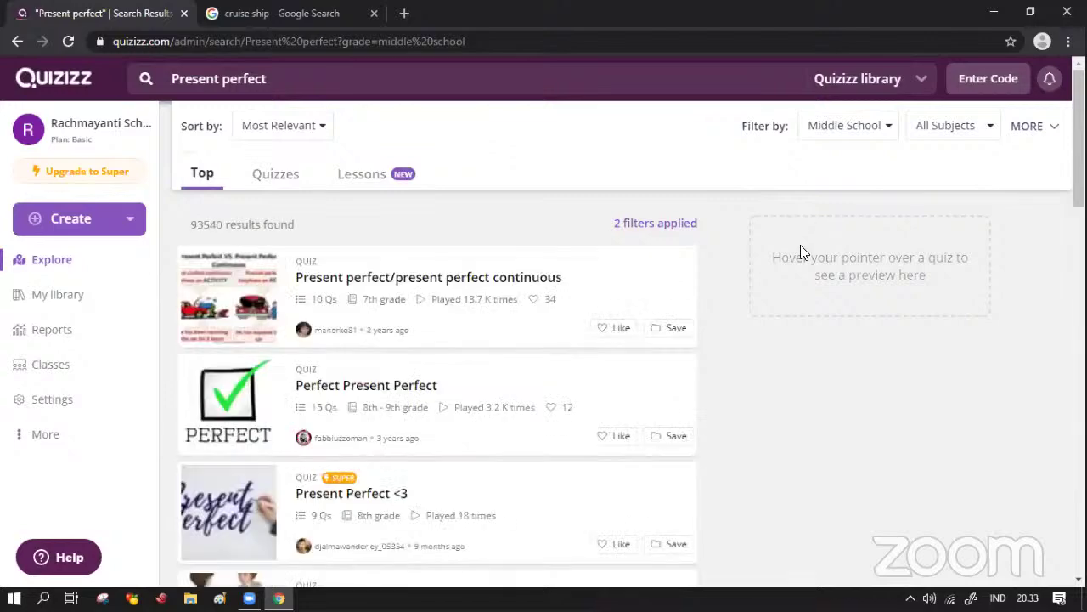
pyautogui.scroll(-1, 604, 384)
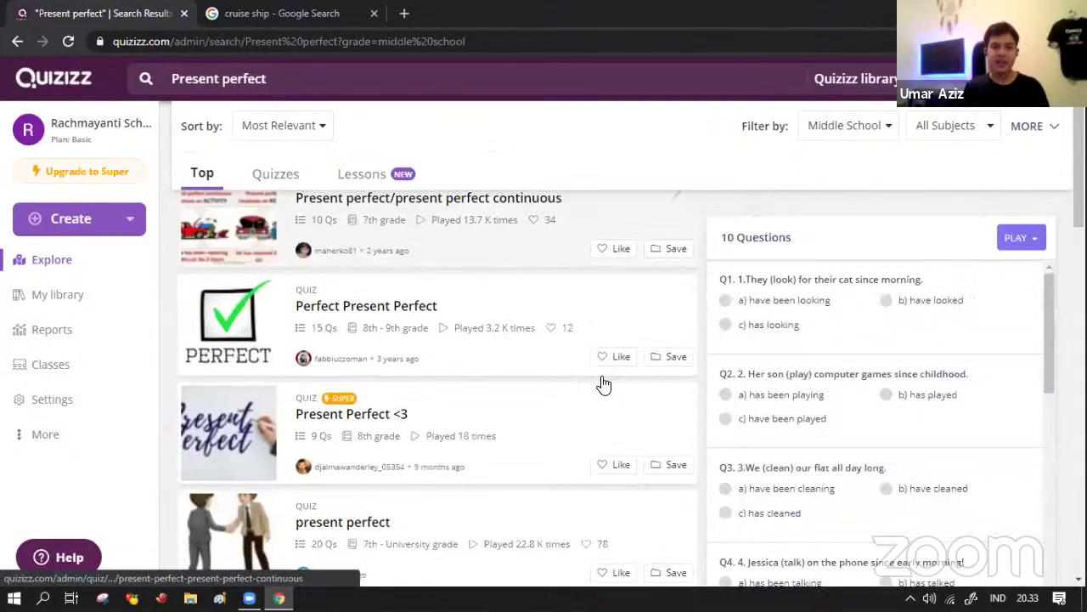
pyautogui.scroll(-1, 602, 383)
pyautogui.scroll(2, 535, 374)
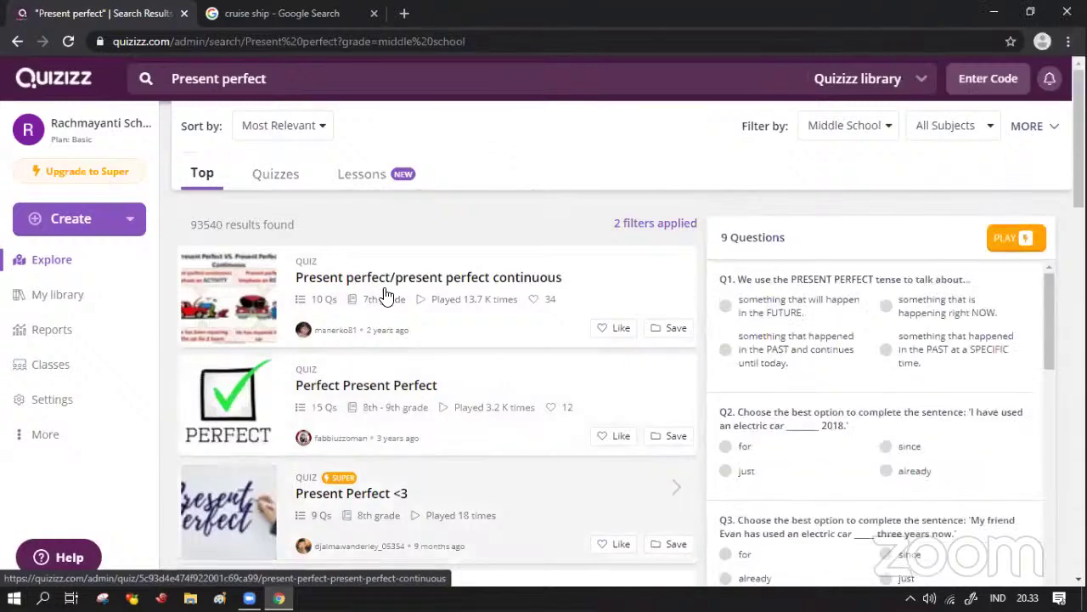
# Step: Look through the questions of the "Present perfect/present perfect continuous" quiz and return to the search results
pyautogui.click(394, 281)
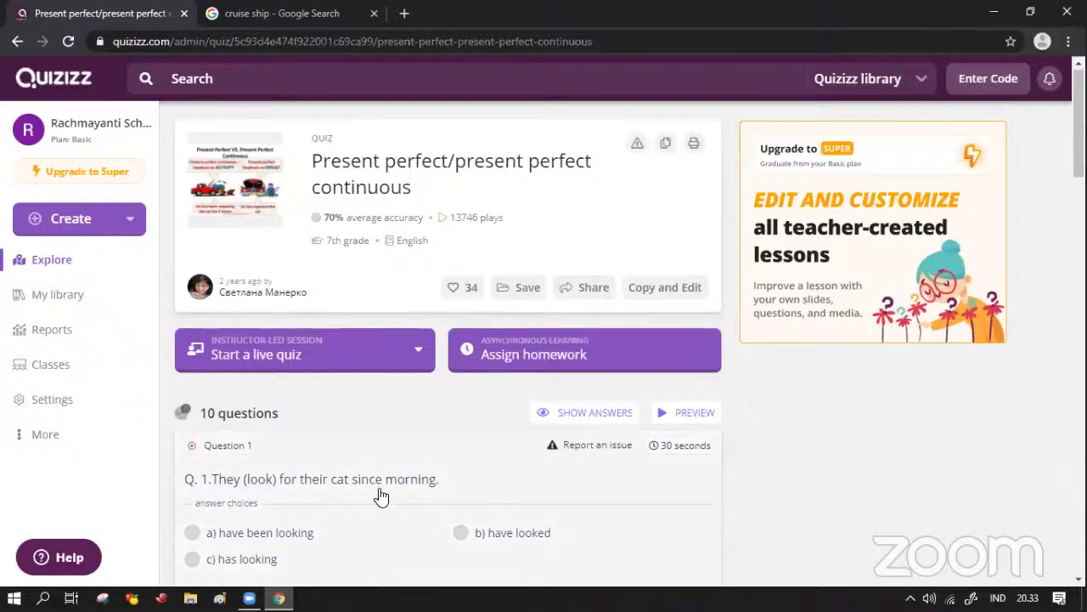
pyautogui.scroll(-4, 382, 496)
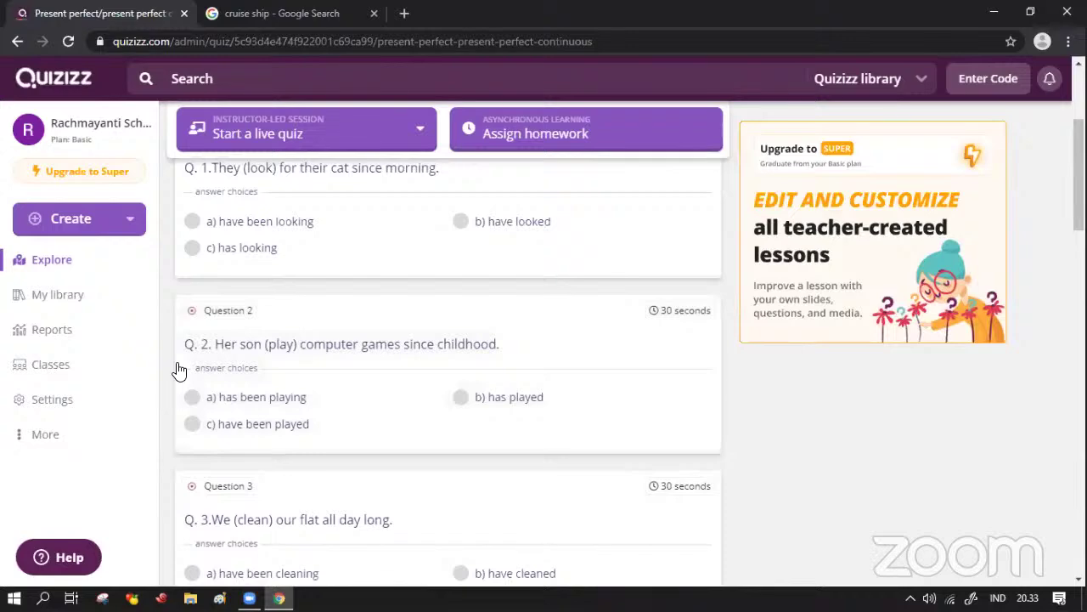
pyautogui.scroll(3, 370, 352)
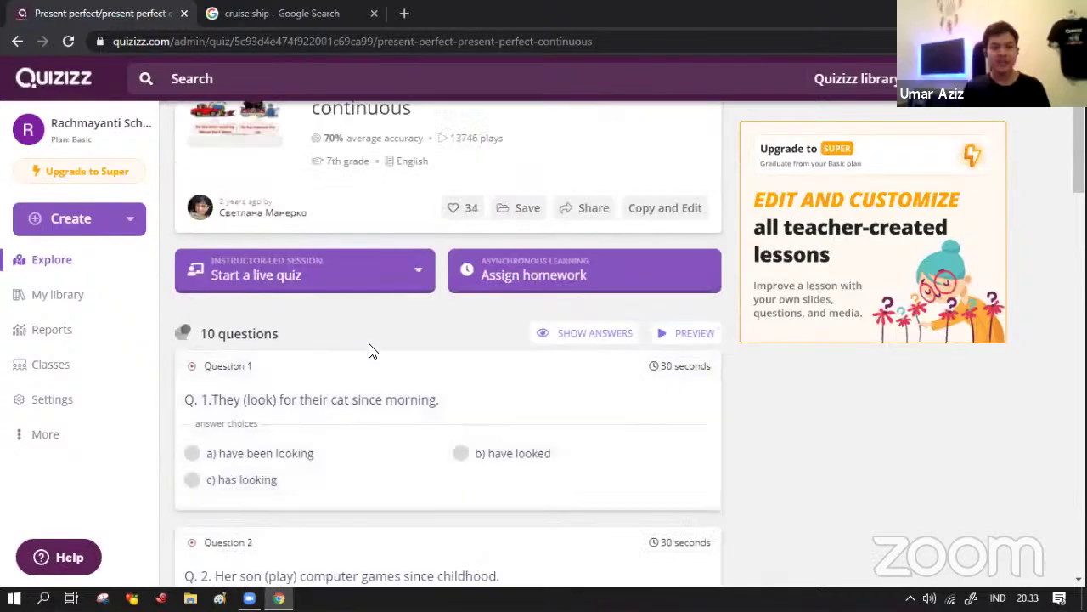
pyautogui.scroll(1, 365, 354)
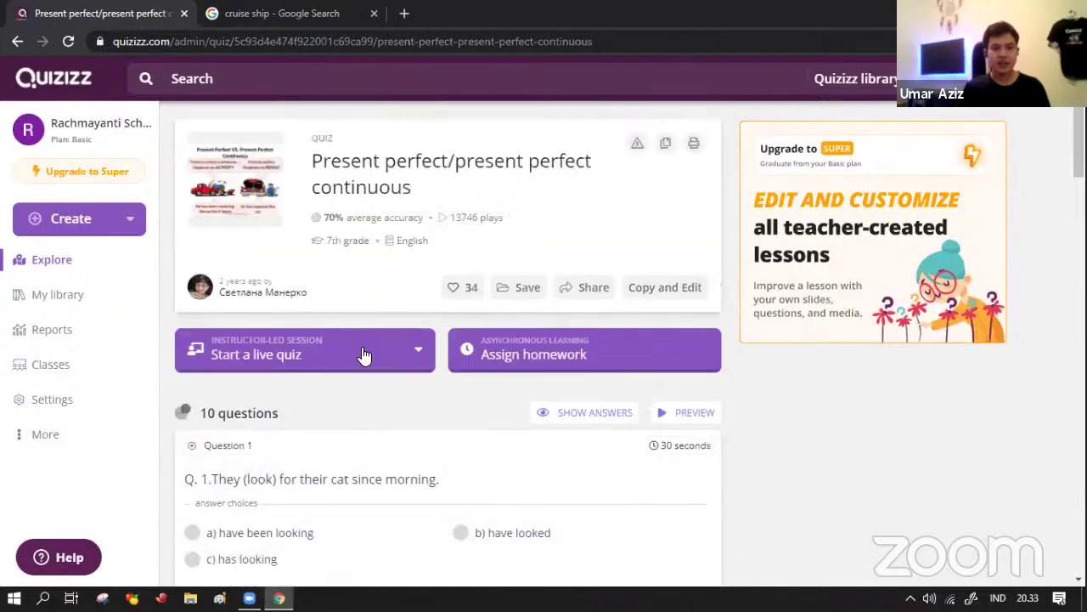
pyautogui.scroll(-1, 364, 356)
pyautogui.scroll(-1, 364, 357)
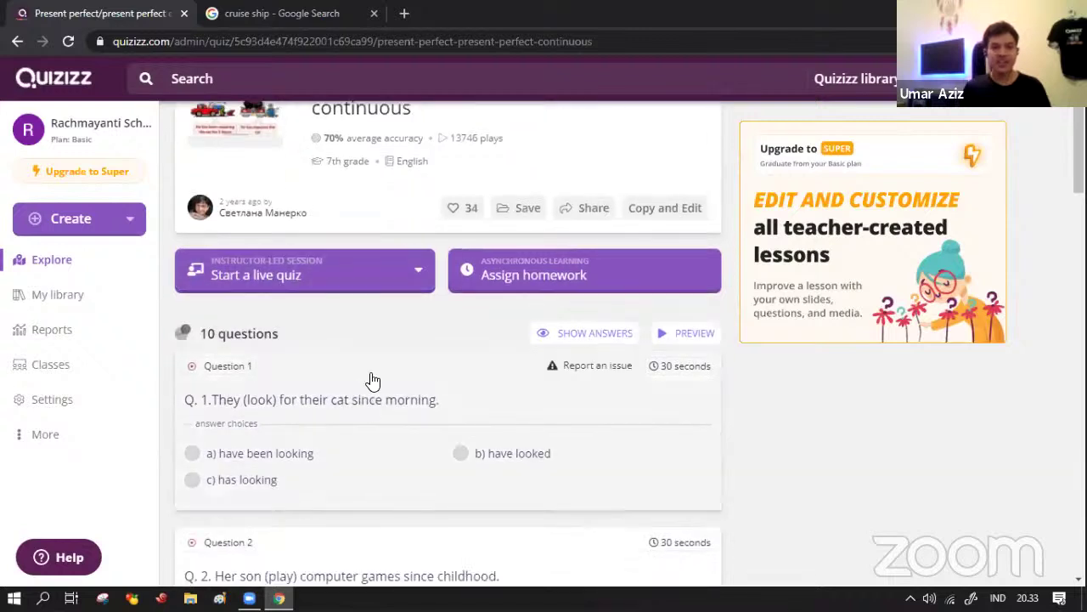
pyautogui.scroll(1, 172, 224)
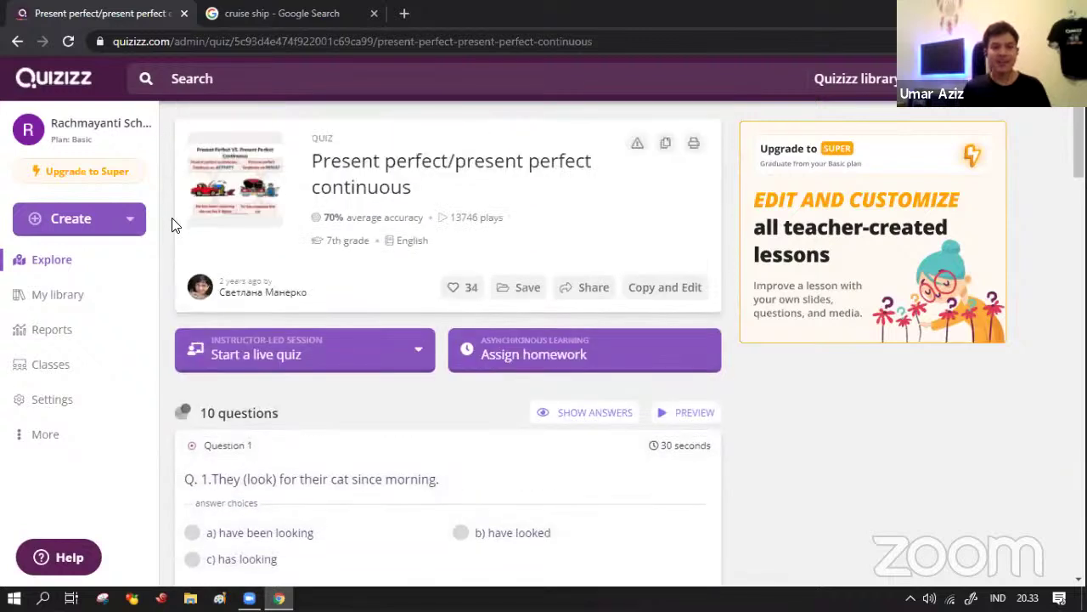
pyautogui.click(15, 48)
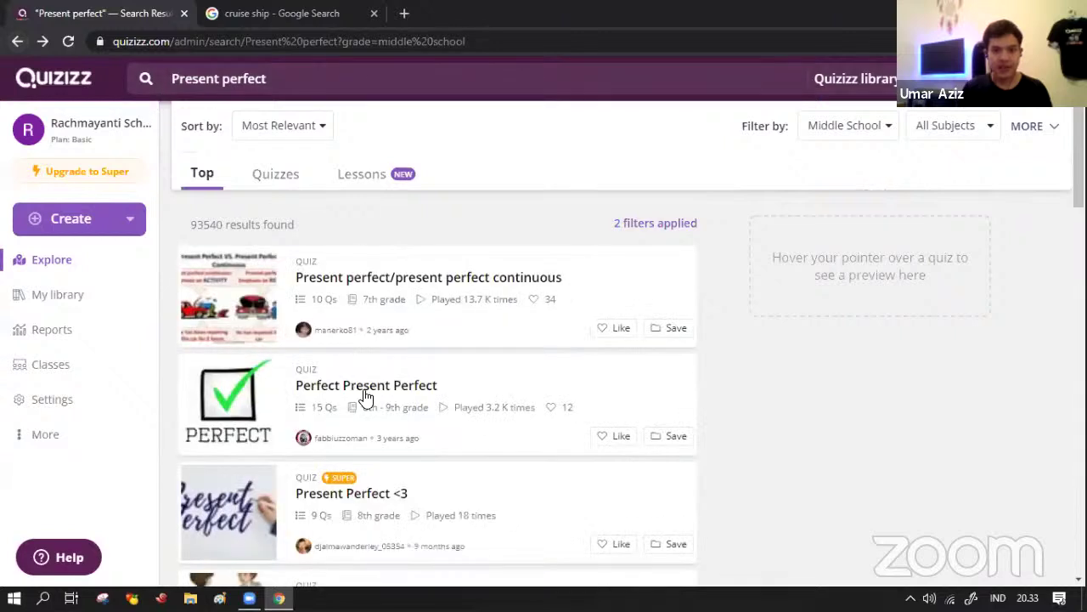
# Step: Make an editable copy of the "Perfect Present Perfect" quiz for 8th - 9th grade and publish the copy
pyautogui.click(399, 393)
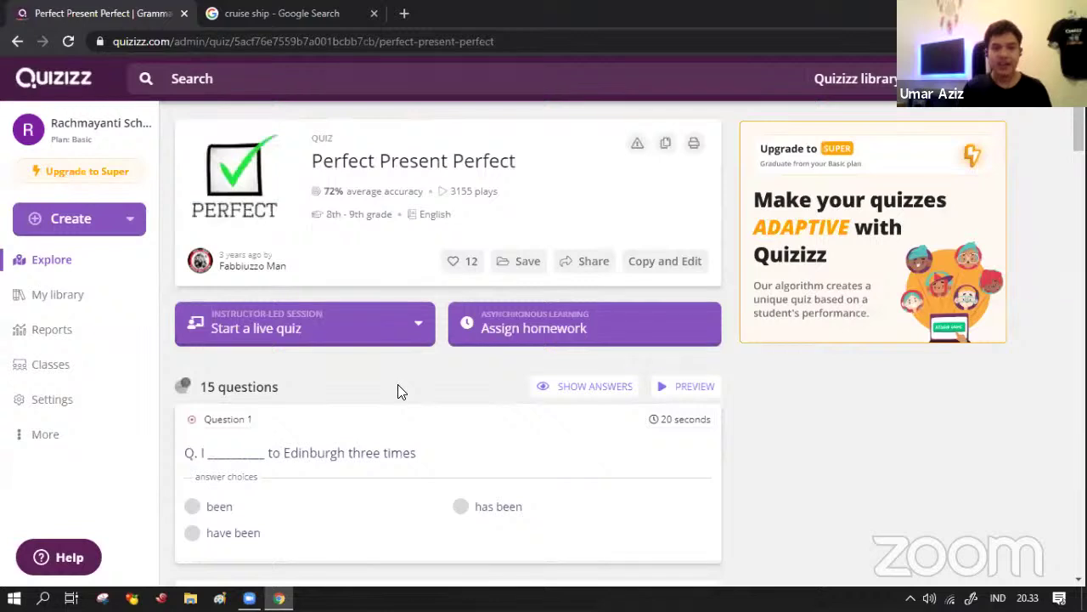
pyautogui.scroll(-2, 429, 387)
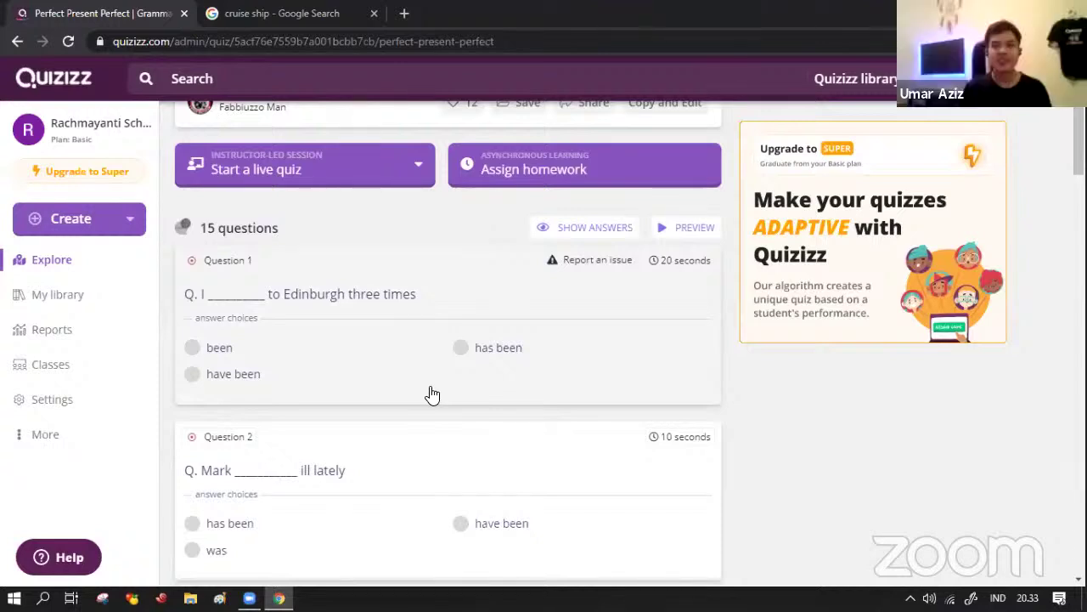
pyautogui.scroll(2, 437, 376)
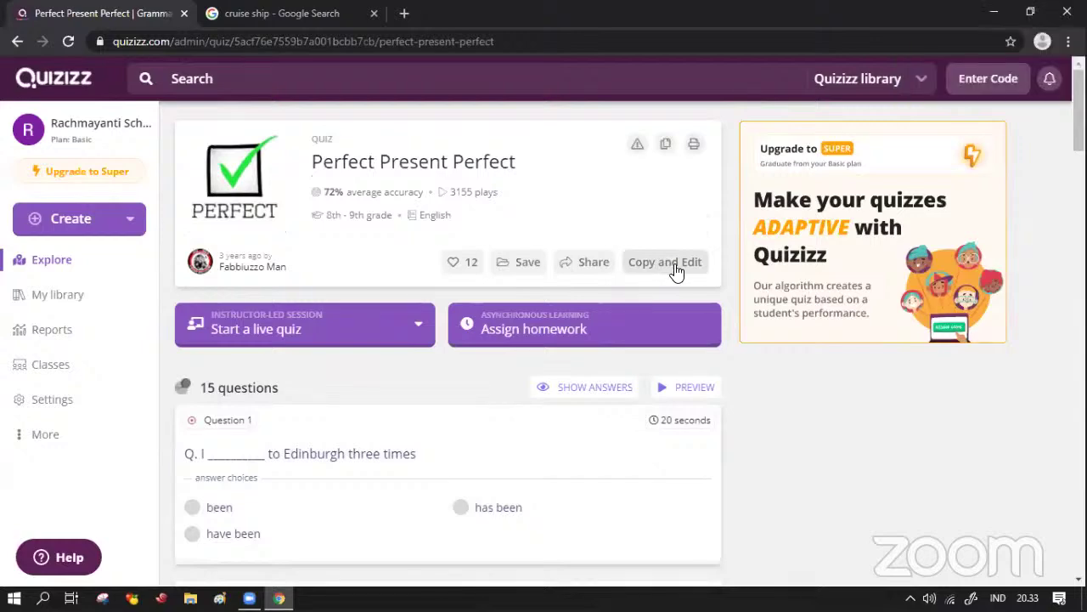
pyautogui.click(674, 265)
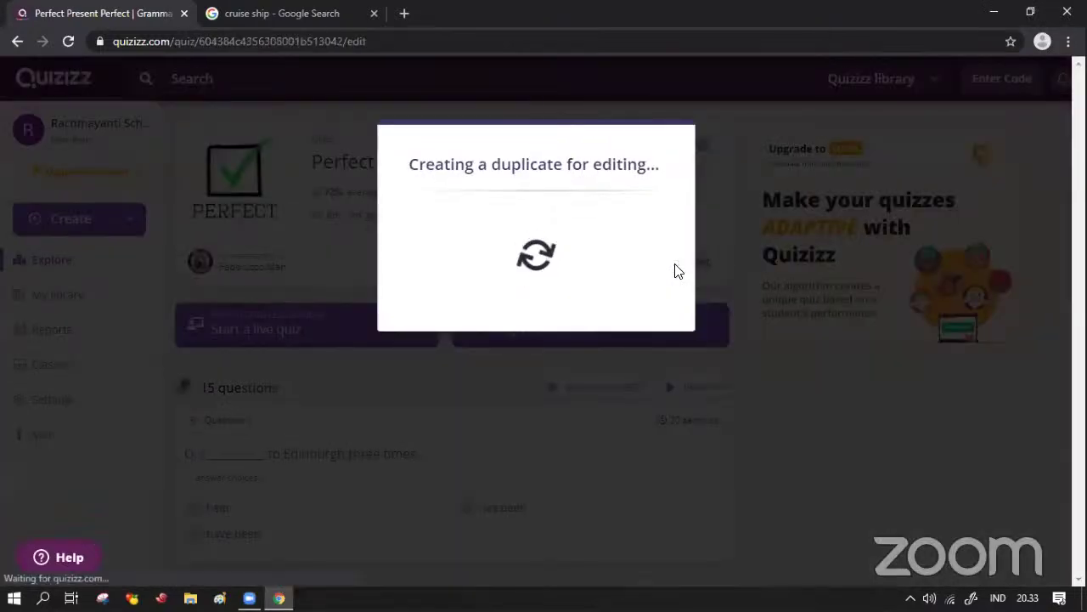
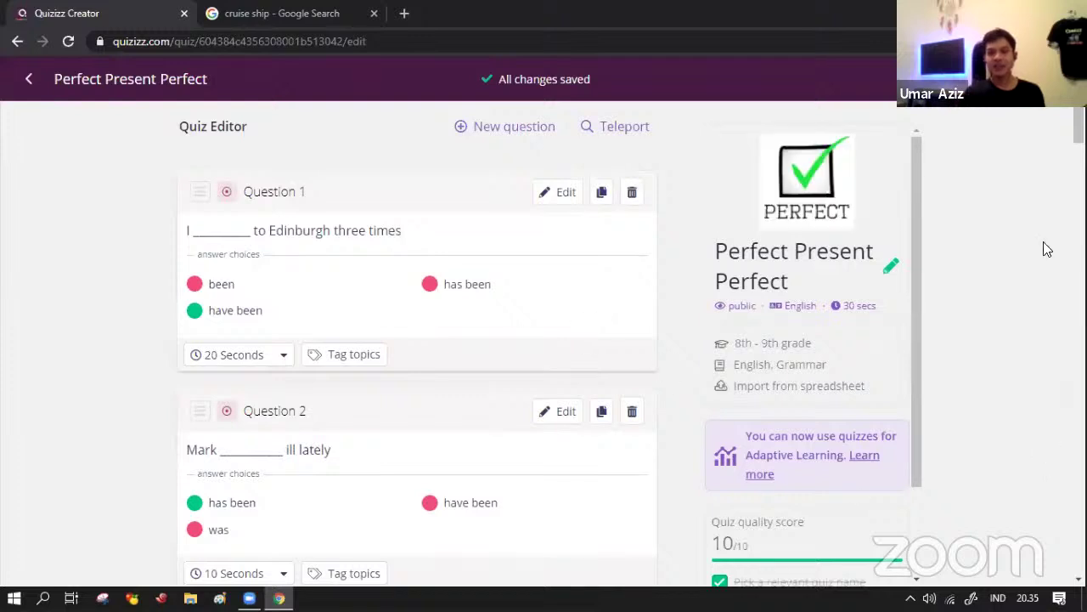
pyautogui.click(1035, 106)
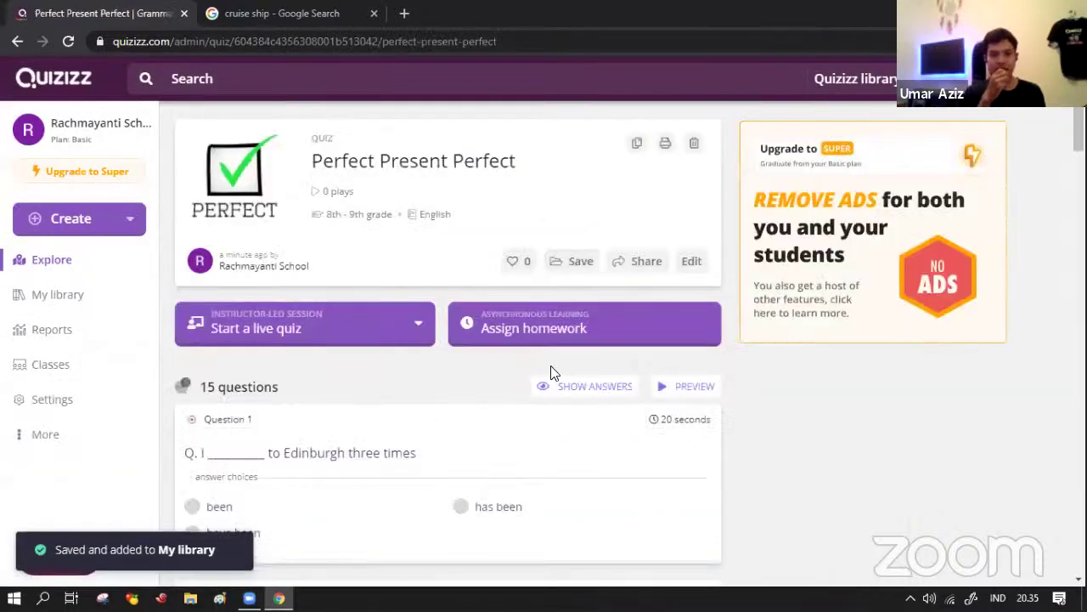
# Step: Find the "Present Perfect for year 8" quiz in the personal library and open it for editing
pyautogui.click(56, 301)
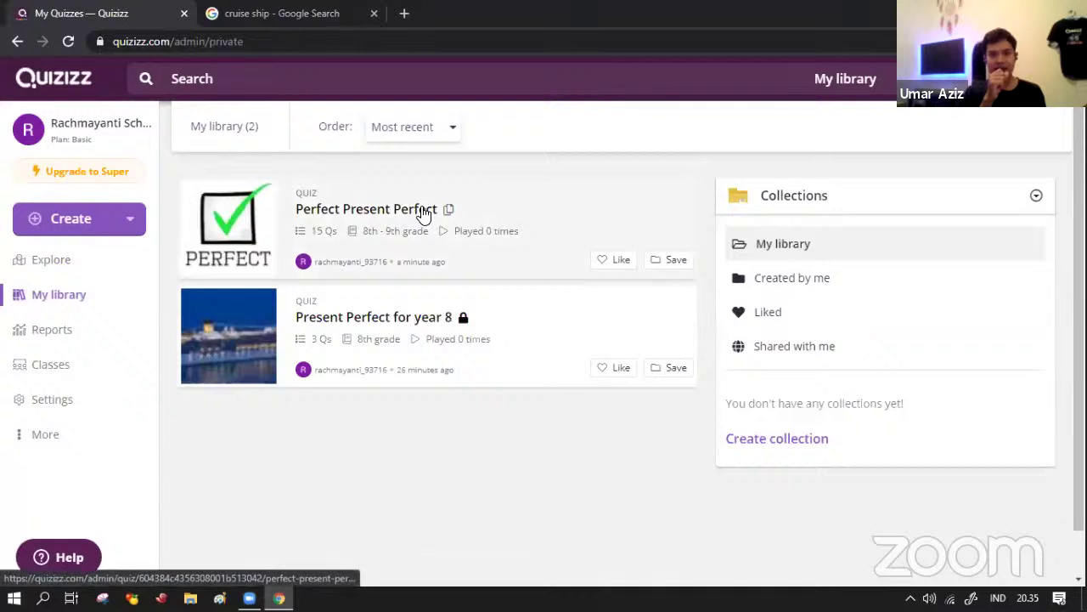
pyautogui.click(423, 330)
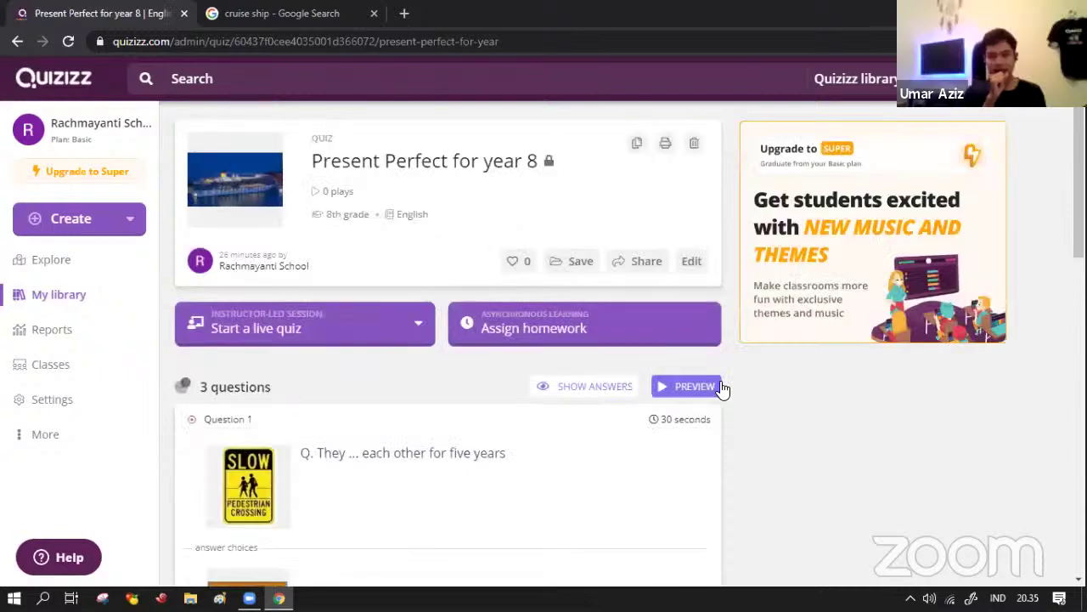
pyautogui.click(692, 265)
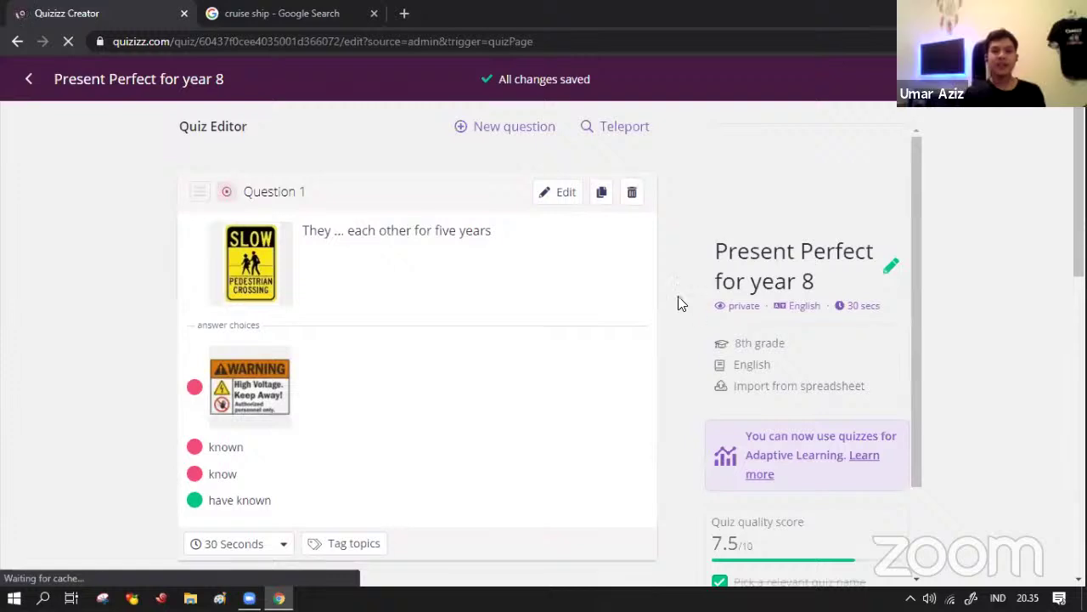
# Step: Teleport the second question, ending "been to Italy", from the public quiz "present perfect (8)" into the quiz and browse the other suggested quizzes
pyautogui.click(625, 127)
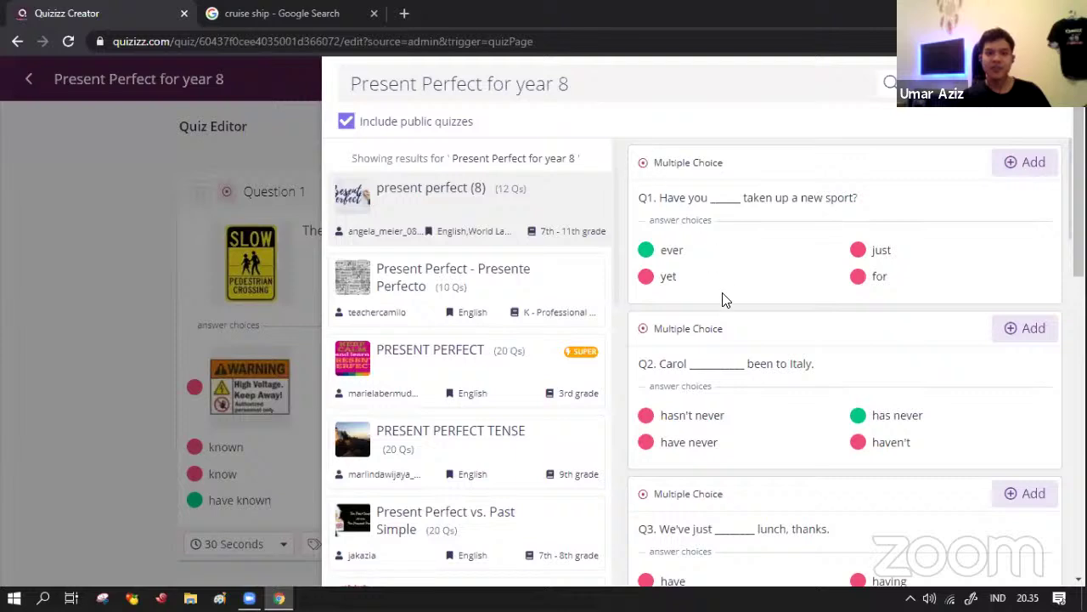
pyautogui.click(1028, 331)
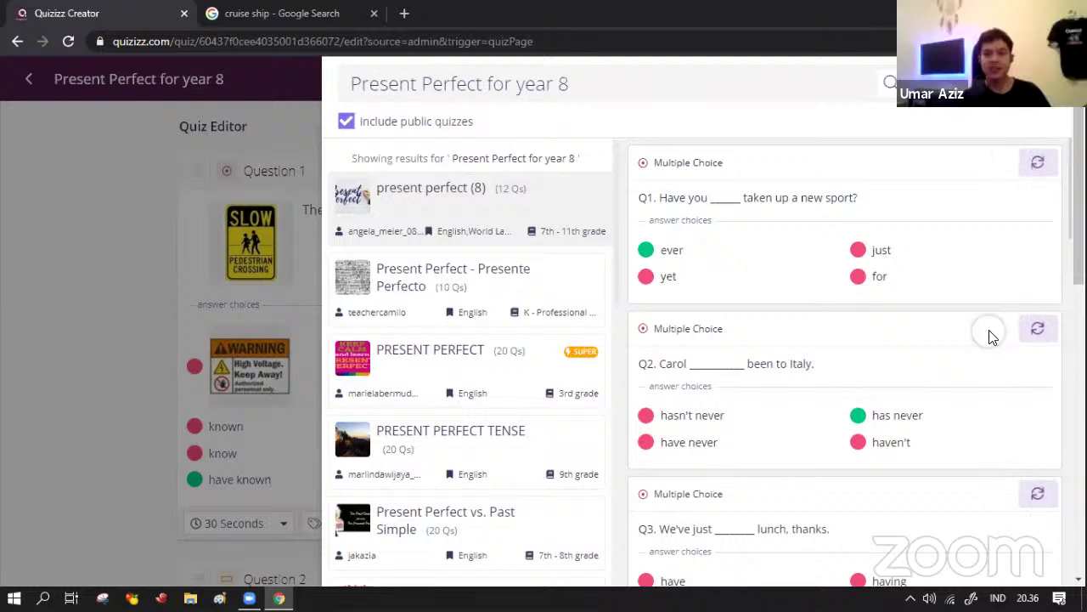
pyautogui.scroll(-1, 1025, 429)
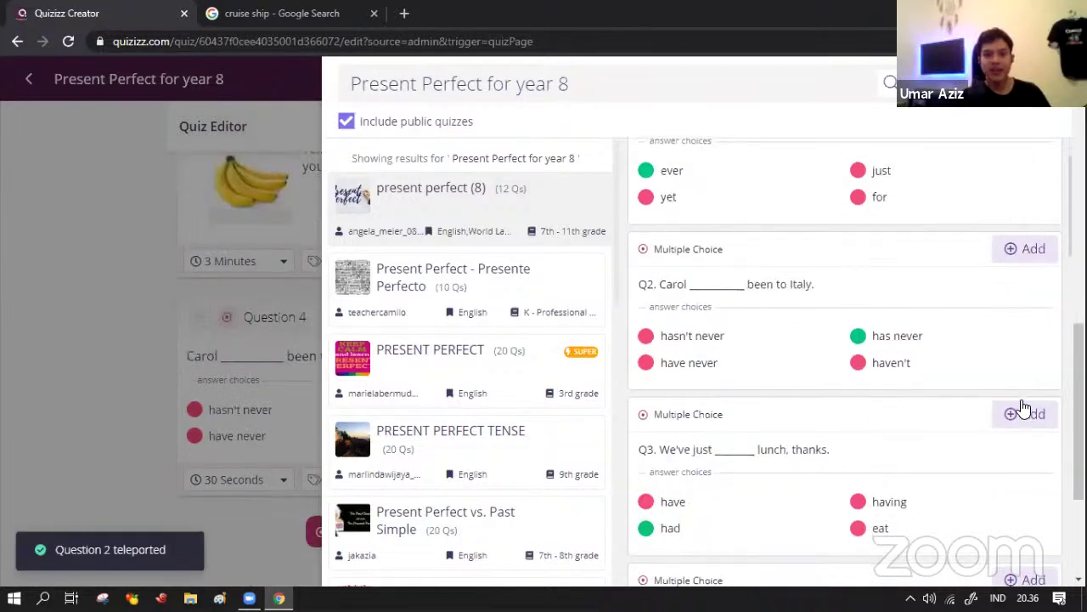
pyautogui.scroll(1, 1011, 397)
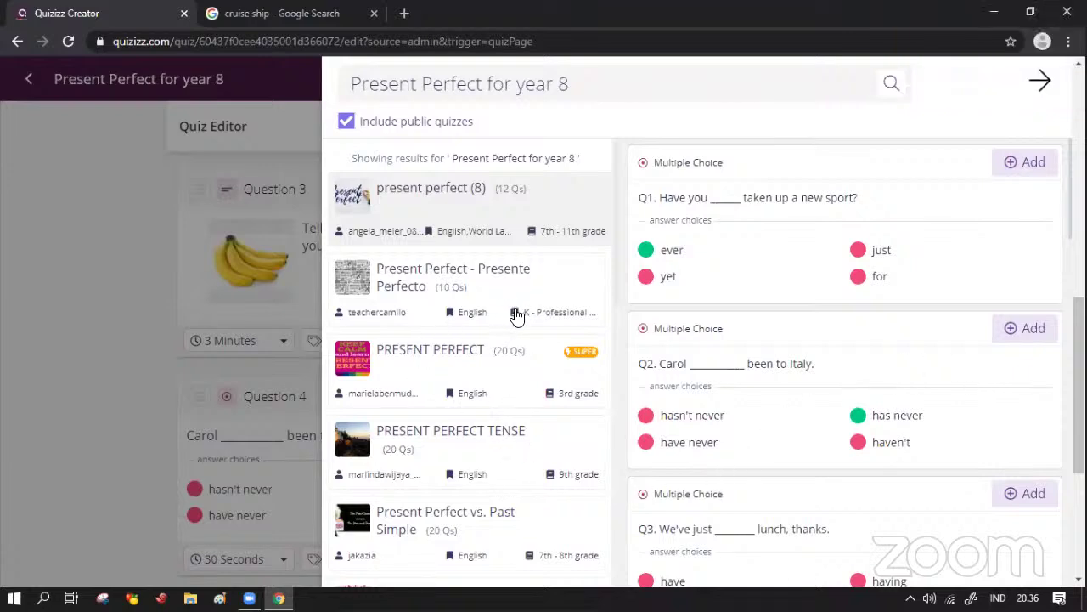
pyautogui.scroll(-1, 513, 323)
pyautogui.scroll(-2, 510, 340)
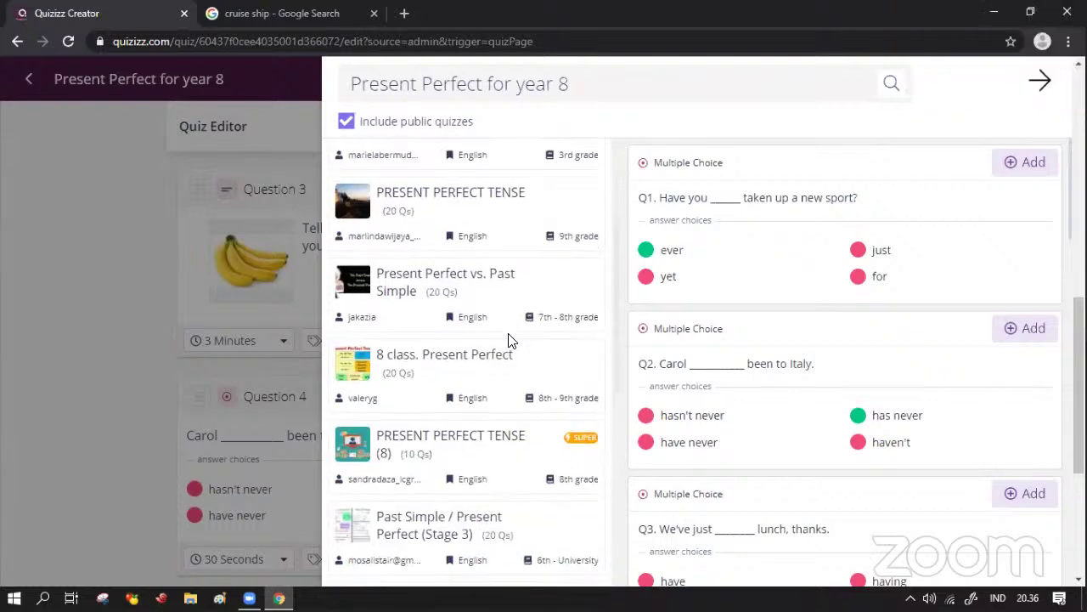
# Step: Look through the suggested public quizzes, close the teleport search and review the questions in the quiz
pyautogui.scroll(1, 509, 340)
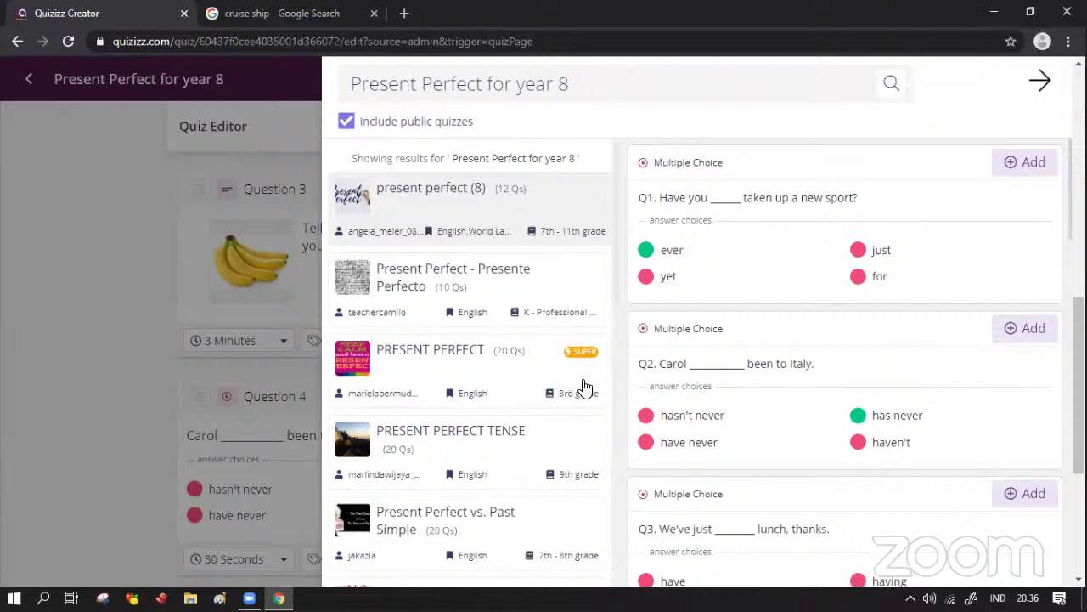
pyautogui.scroll(-2, 522, 416)
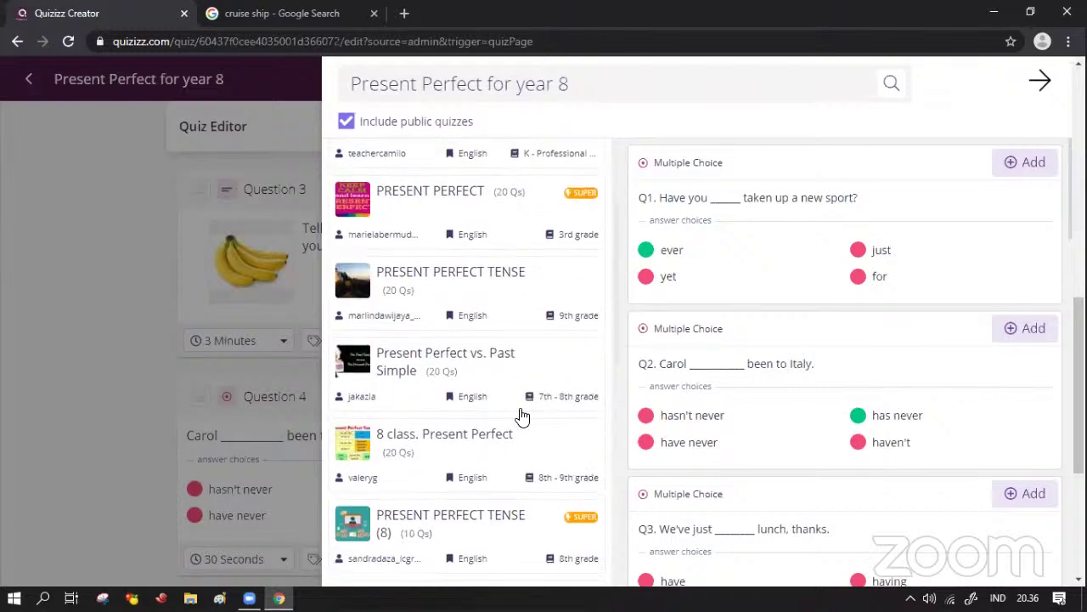
pyautogui.scroll(2, 522, 417)
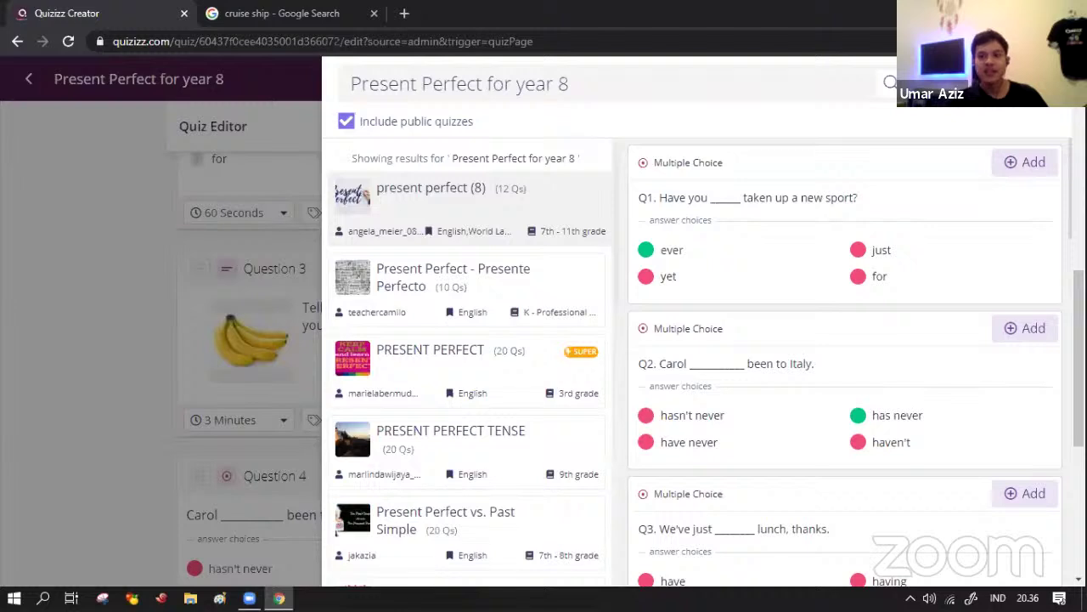
pyautogui.press('Escape')
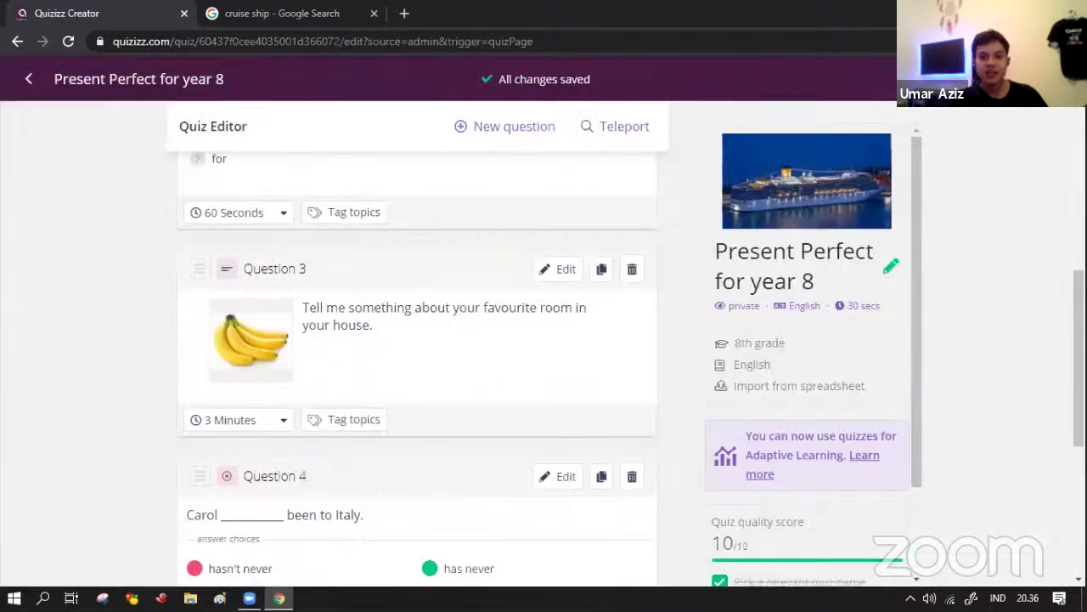
pyautogui.scroll(-2, 561, 403)
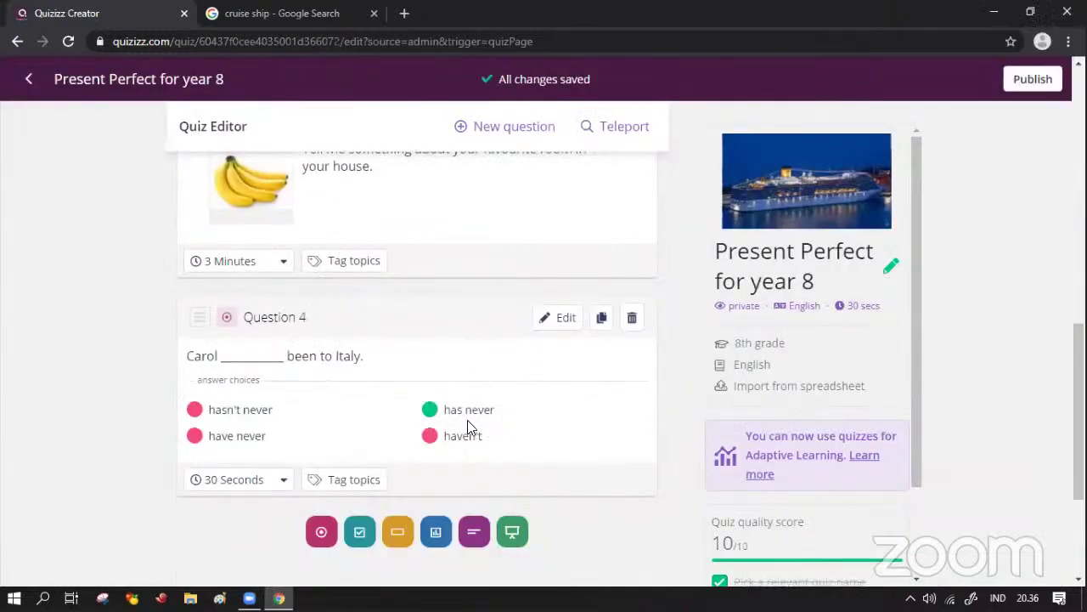
pyautogui.scroll(2, 488, 422)
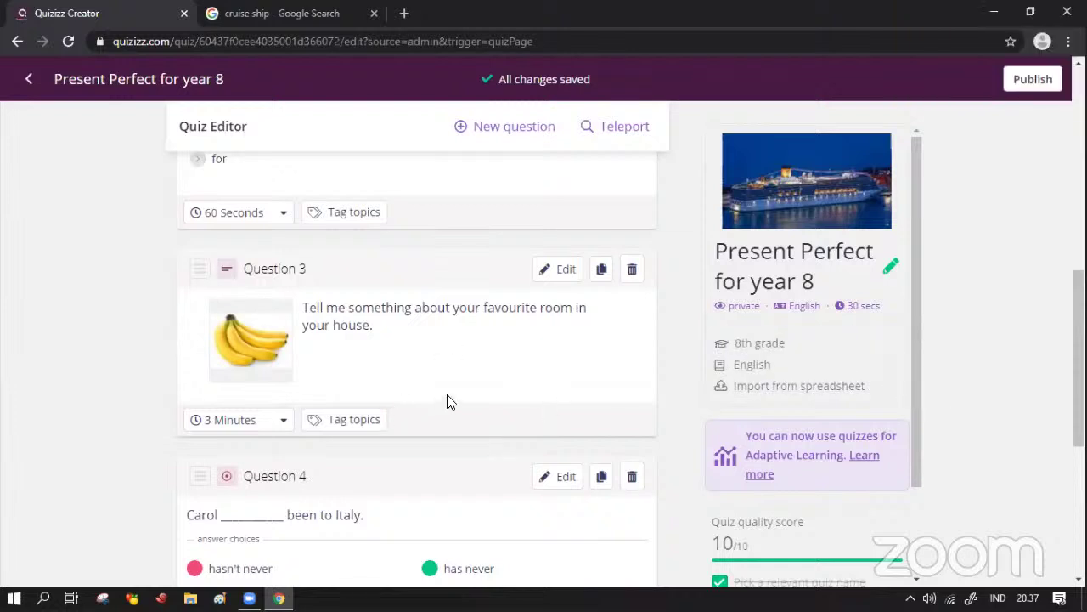
pyautogui.scroll(3, 449, 402)
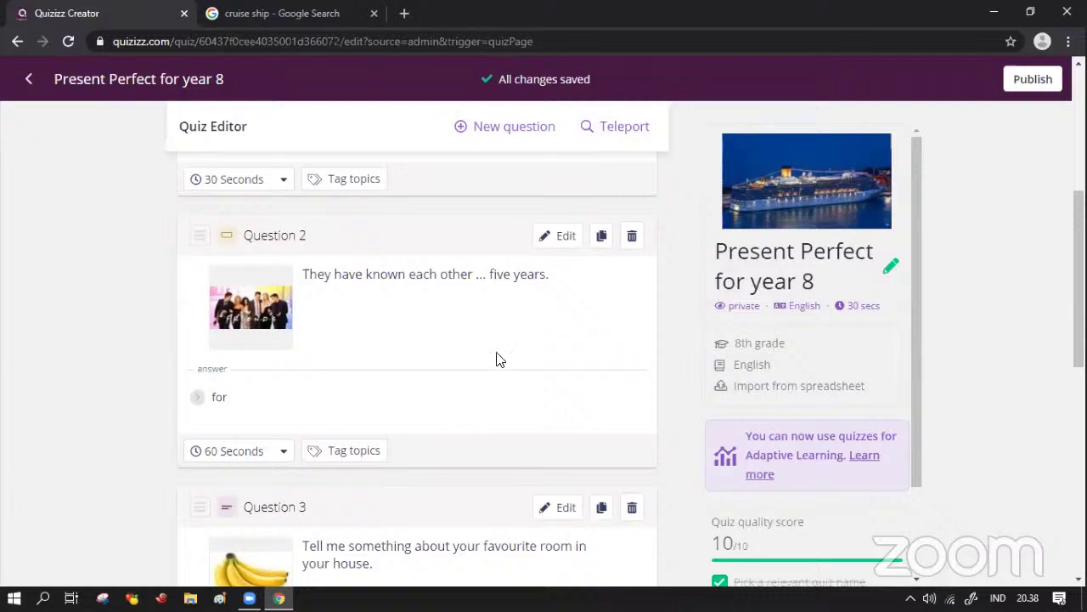
pyautogui.scroll(2, 498, 360)
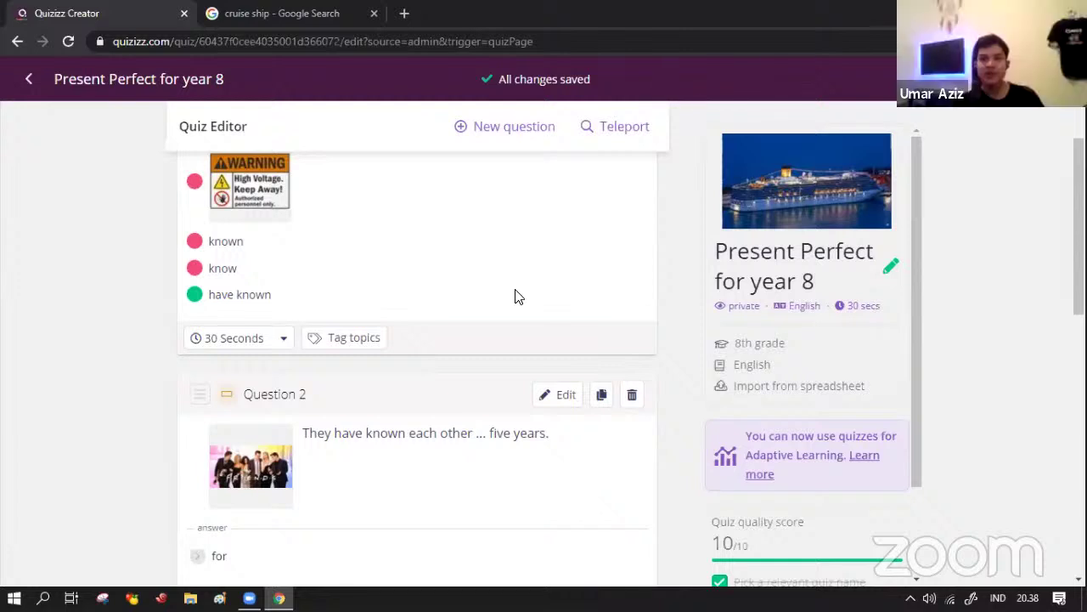
pyautogui.scroll(2, 516, 295)
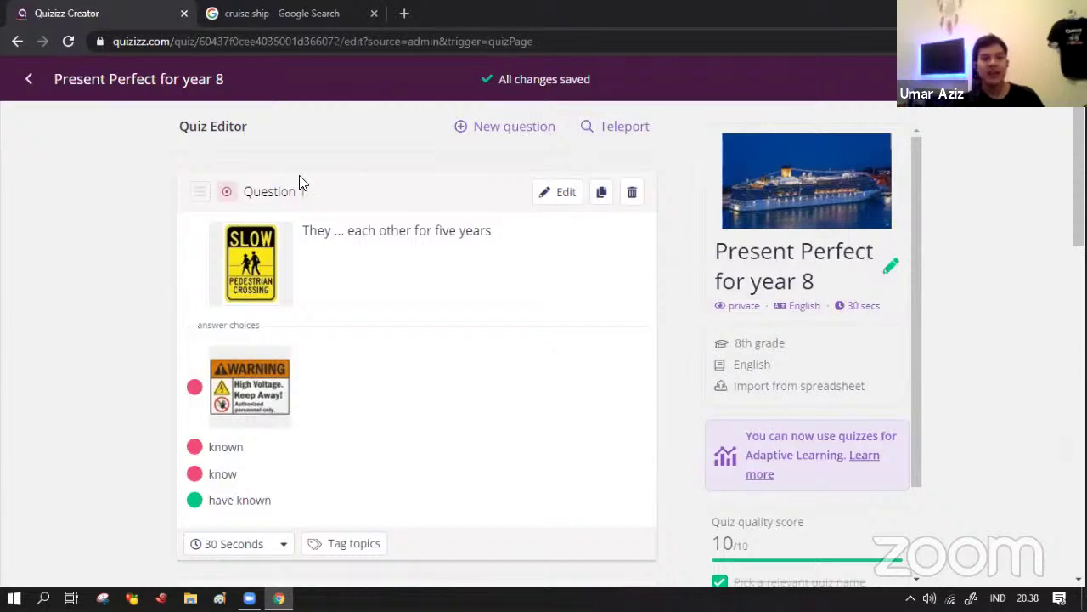
# Step: Leave the editor for the quiz's overview page and reopen the quiz for editing
pyautogui.click(28, 80)
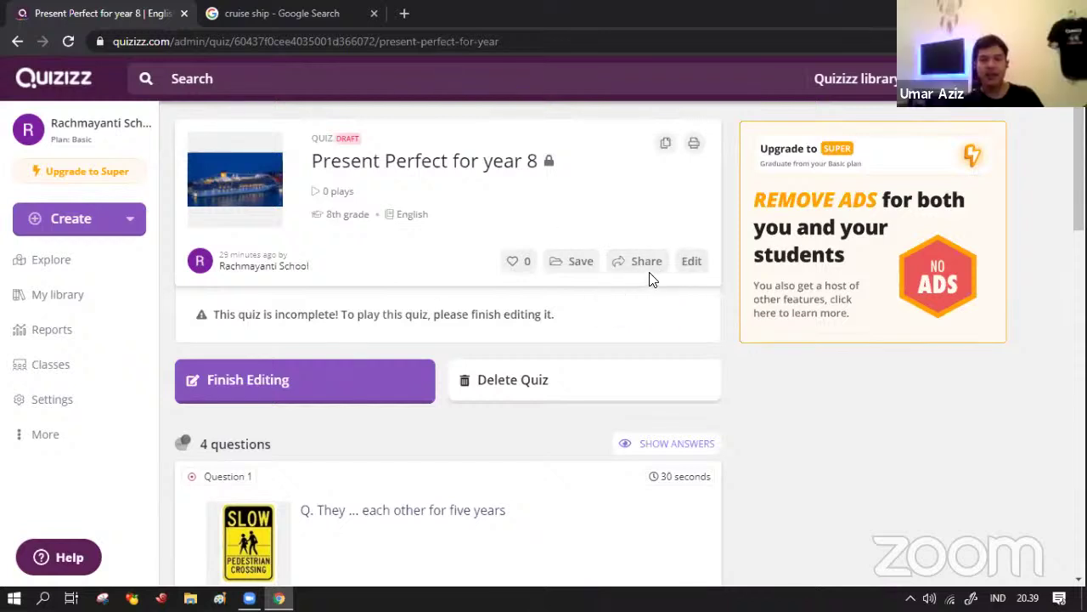
pyautogui.click(692, 270)
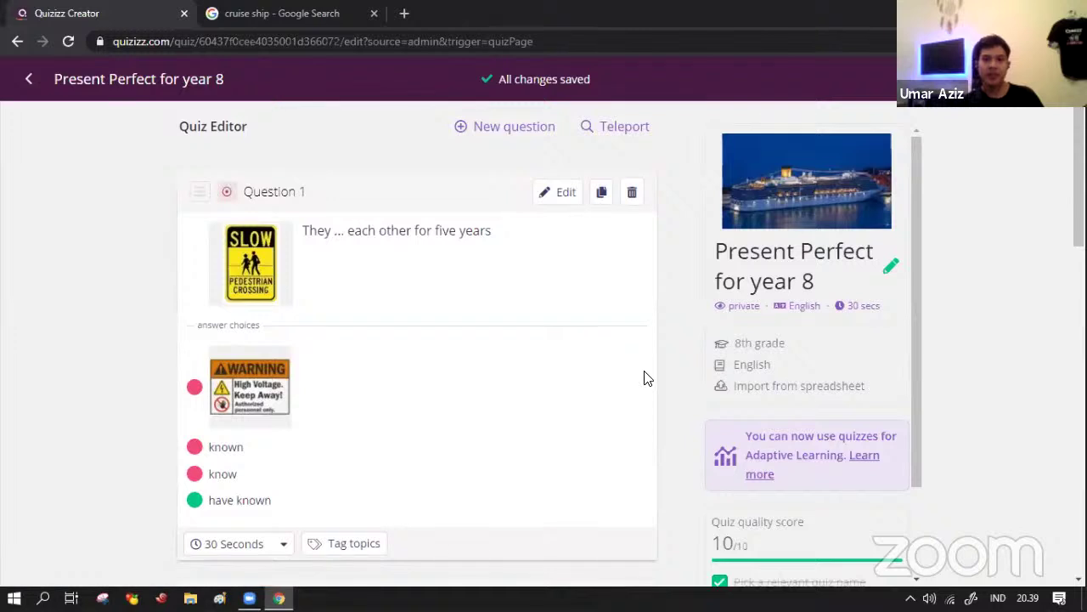
pyautogui.scroll(-2, 637, 383)
pyautogui.scroll(-1, 623, 396)
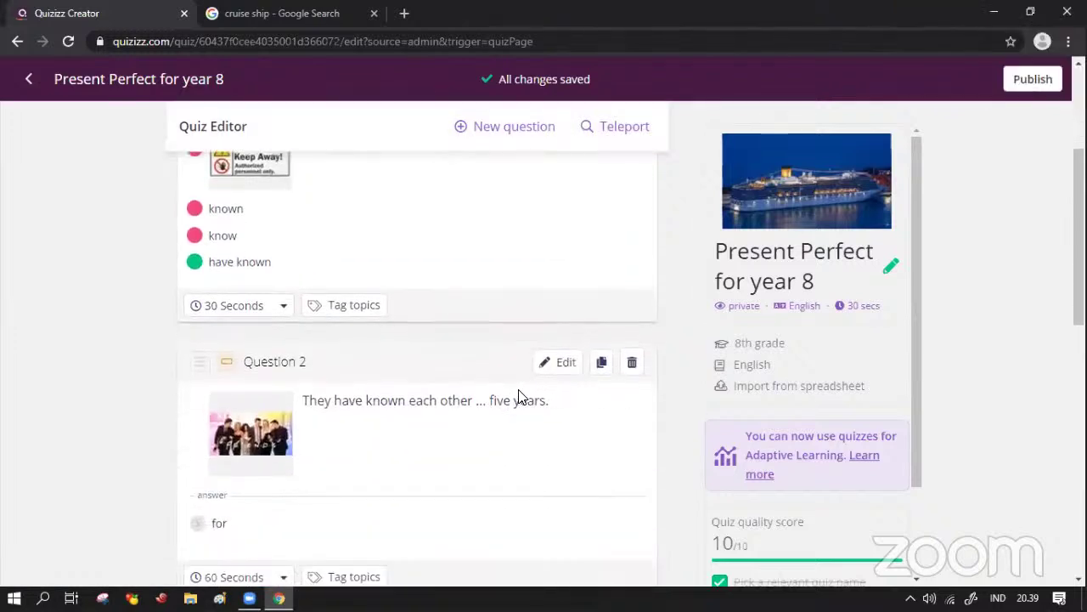
pyautogui.scroll(3, 480, 383)
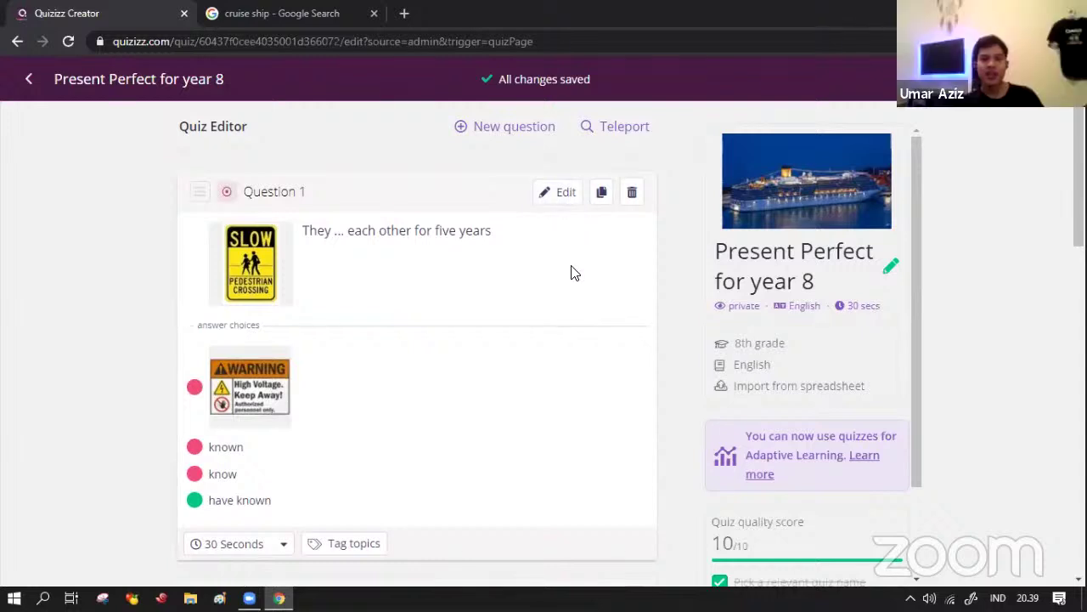
# Step: Examine the question types available for a new question and look through the quiz's existing questions
pyautogui.click(465, 131)
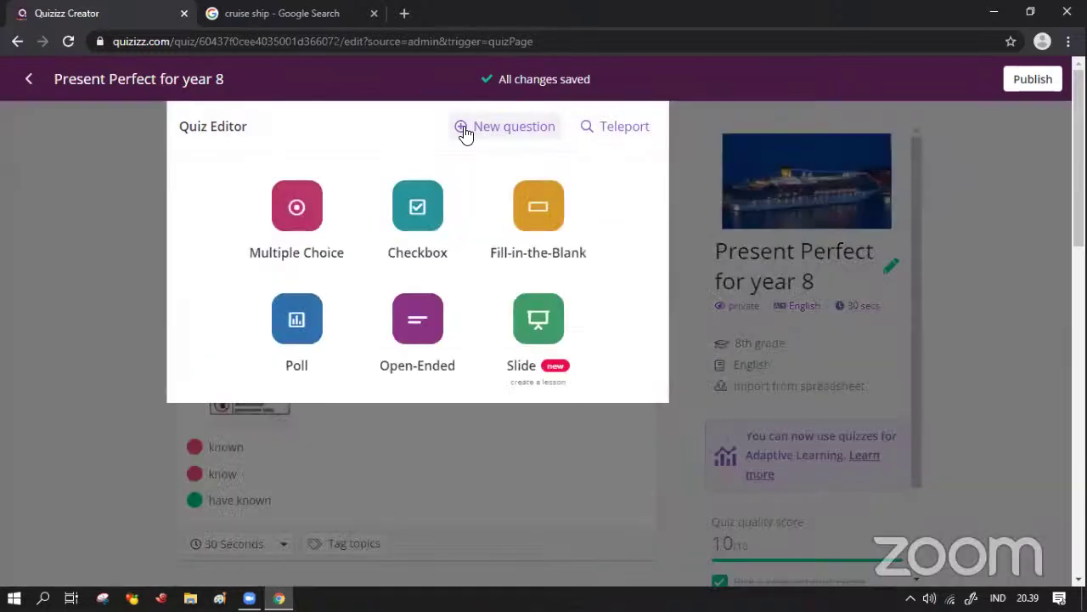
pyautogui.click(616, 439)
pyautogui.scroll(-2, 577, 339)
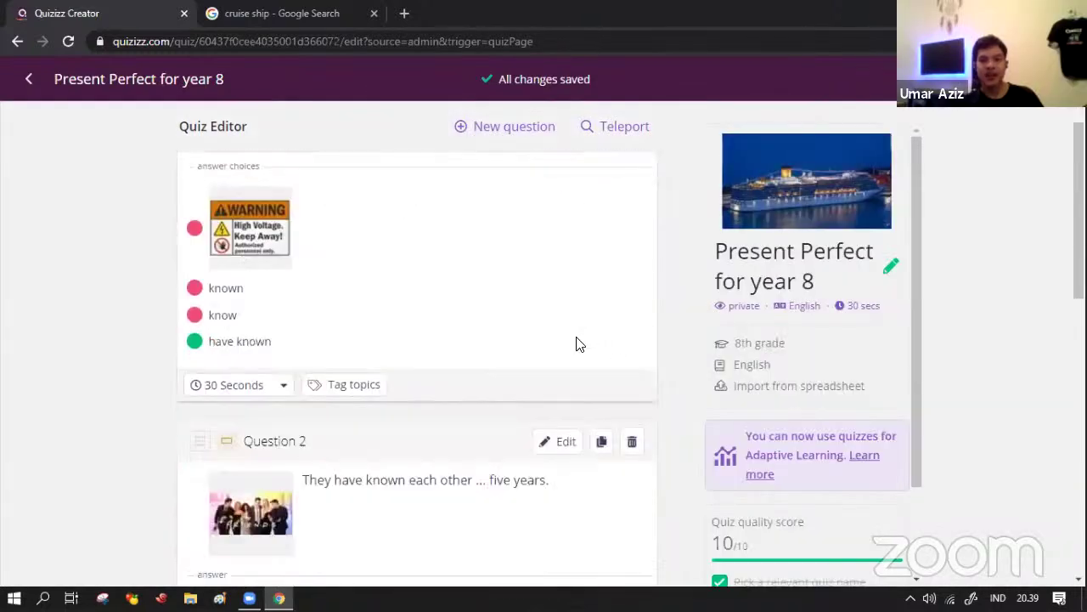
pyautogui.scroll(-10, 577, 344)
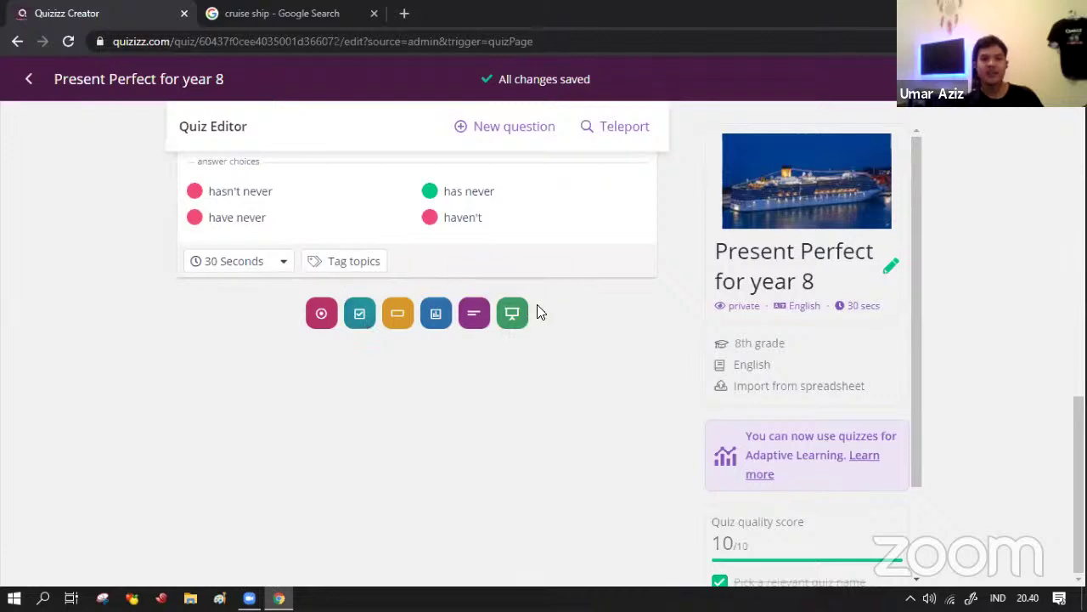
pyautogui.scroll(2, 468, 359)
pyautogui.scroll(-2, 466, 357)
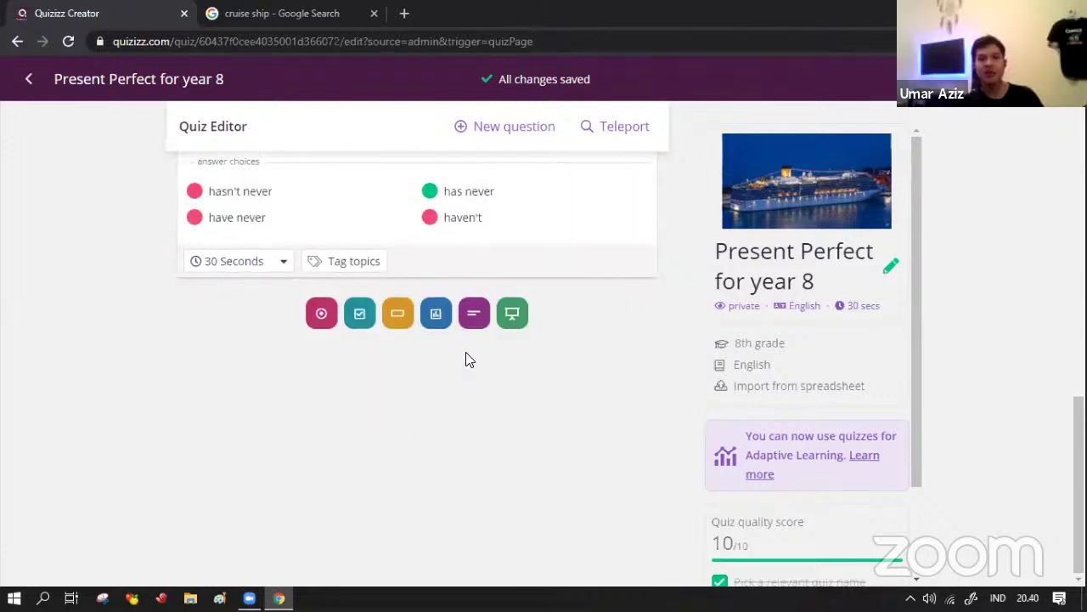
pyautogui.scroll(4, 465, 359)
pyautogui.scroll(3, 468, 358)
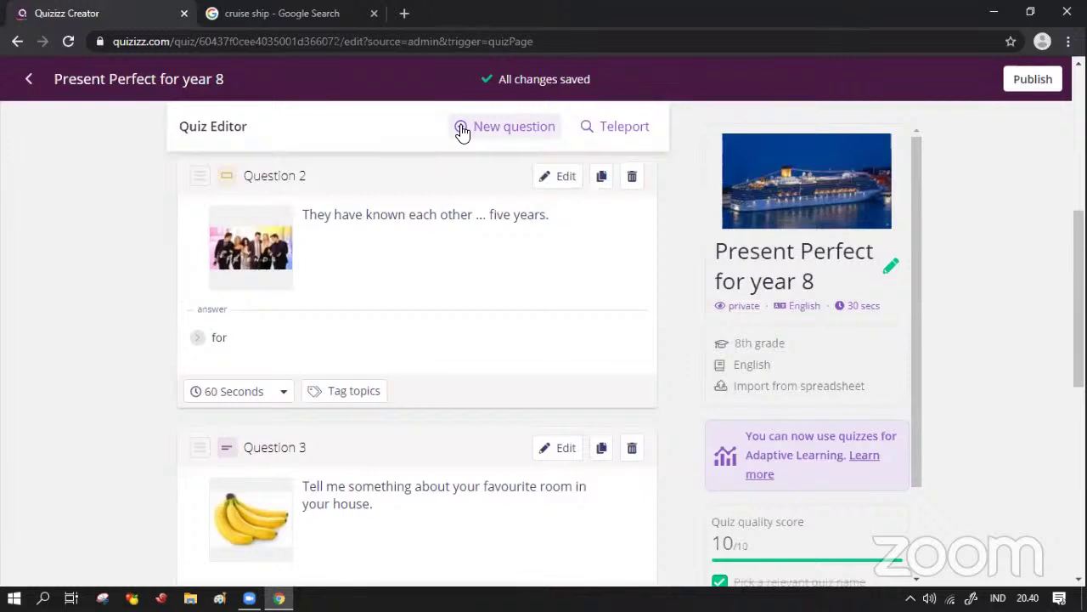
pyautogui.scroll(3, 442, 221)
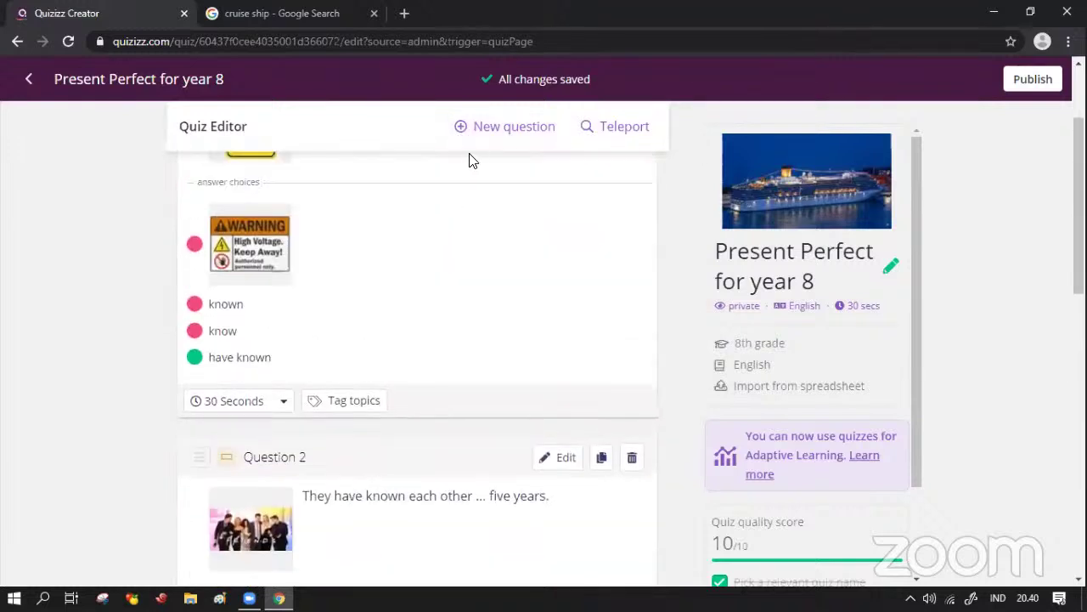
pyautogui.scroll(2, 473, 162)
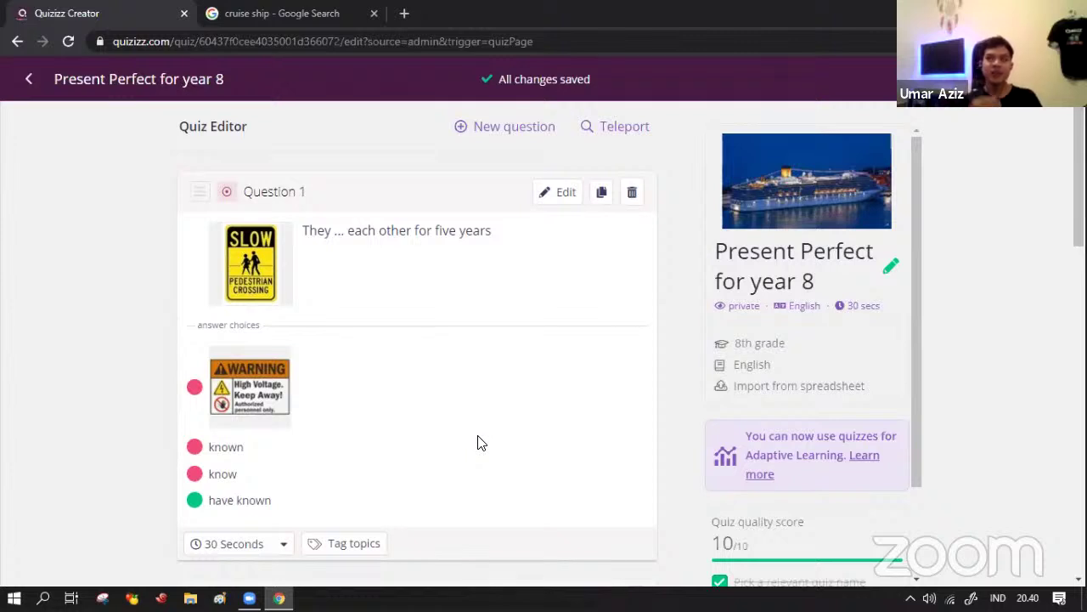
pyautogui.click(464, 128)
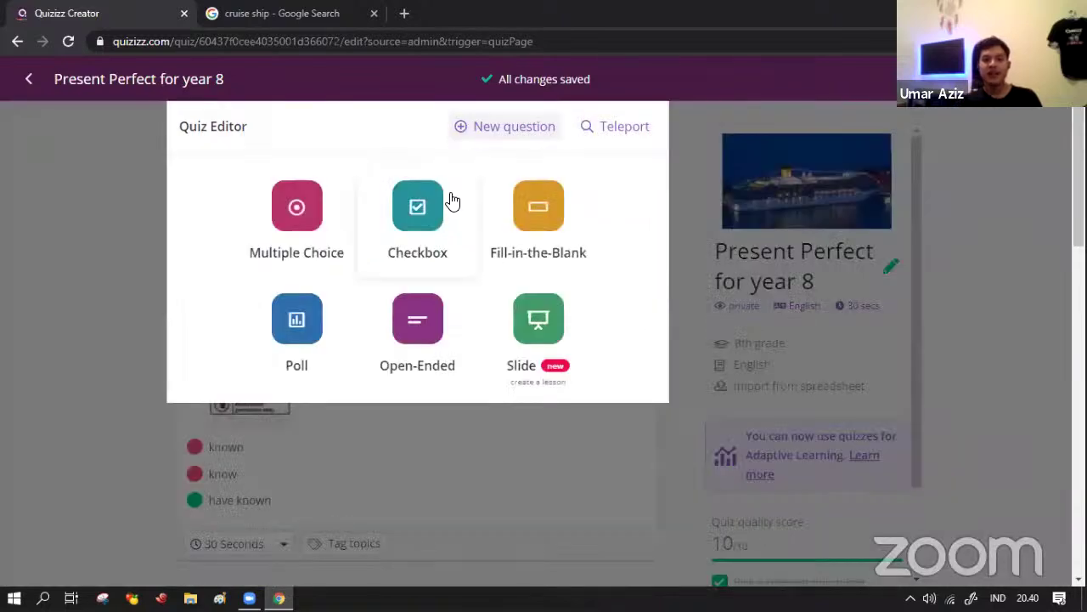
pyautogui.click(300, 228)
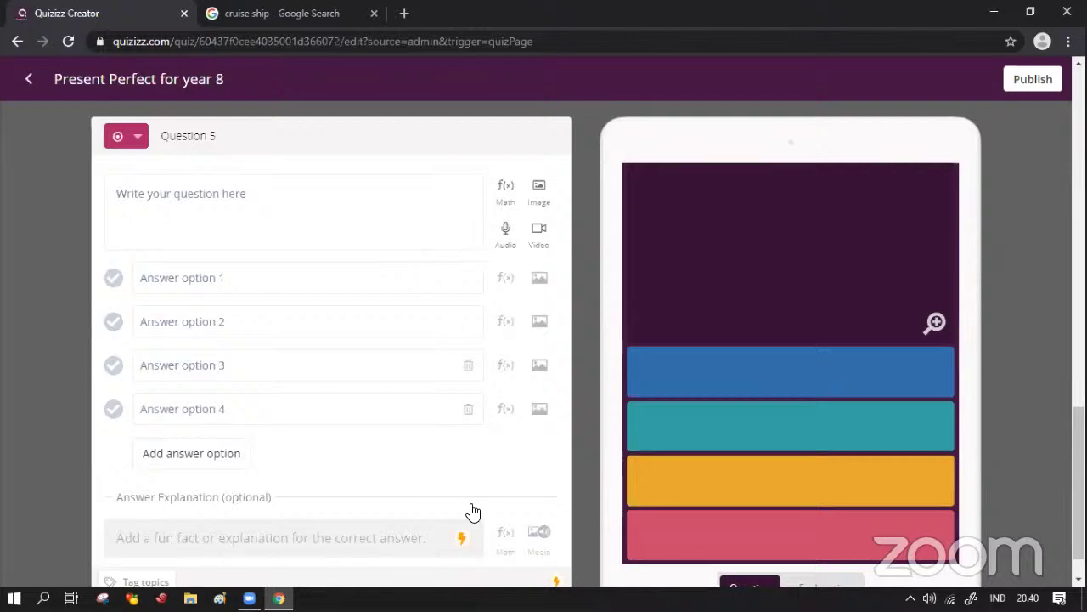
pyautogui.scroll(-1, 452, 456)
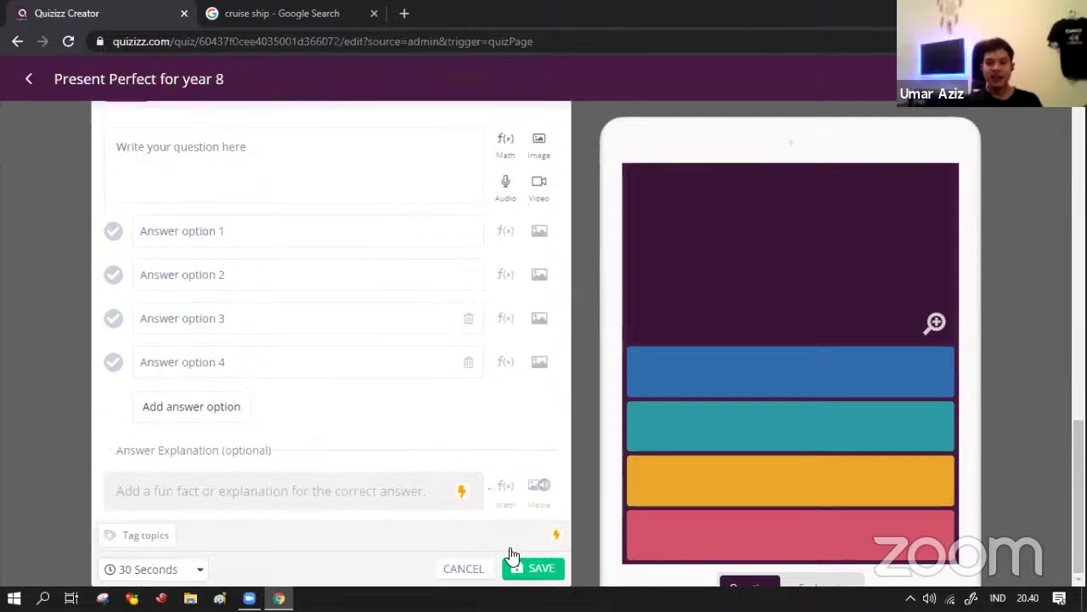
pyautogui.click(463, 569)
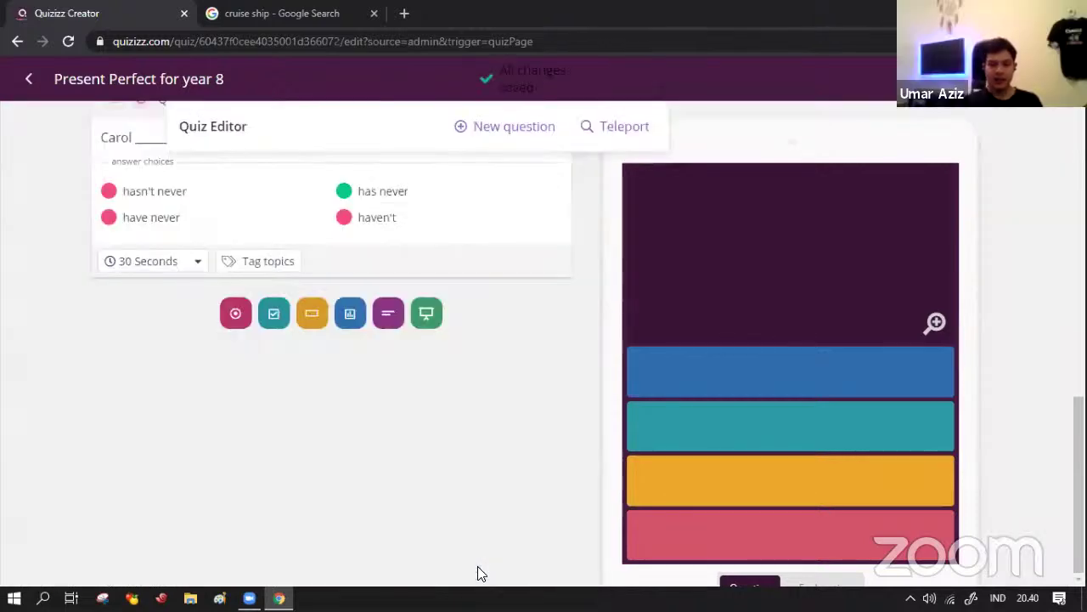
# Step: Reorder the questions to favourite room, "been to Italy", "They have known each other", "They ... each other", and publish the quiz
pyautogui.scroll(6, 535, 363)
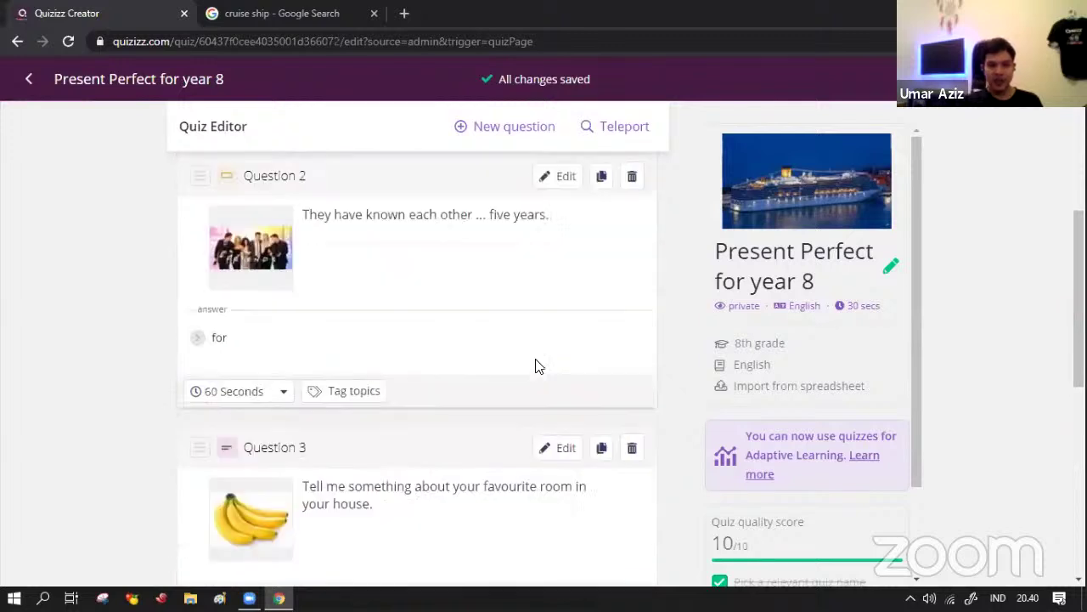
pyautogui.scroll(2, 360, 337)
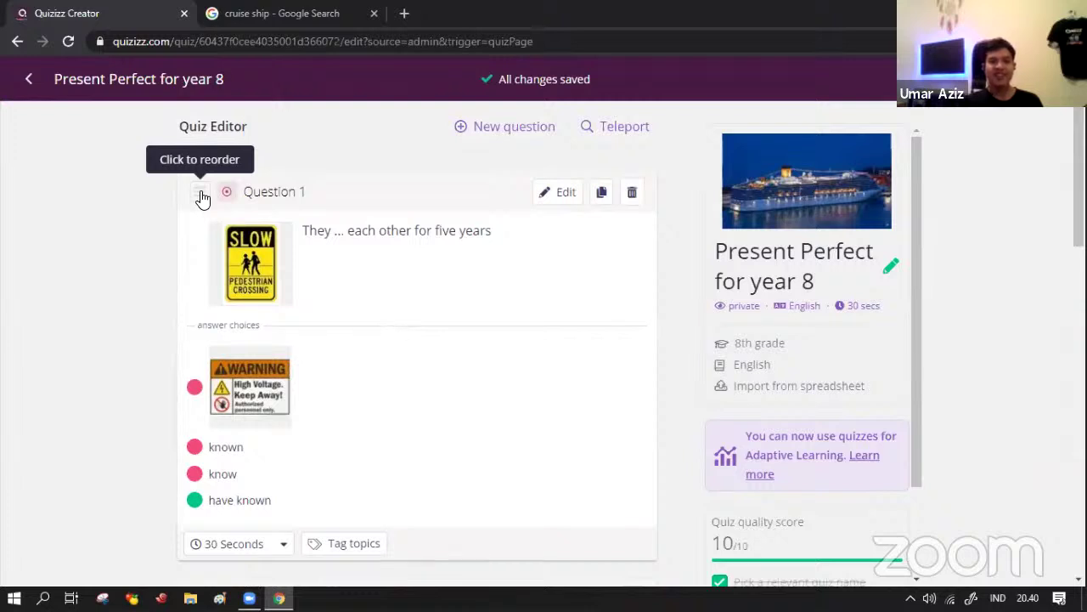
pyautogui.moveTo(204, 209)
pyautogui.mouseDown()
pyautogui.moveTo(201, 348)
pyautogui.moveTo(204, 202)
pyautogui.mouseUp()
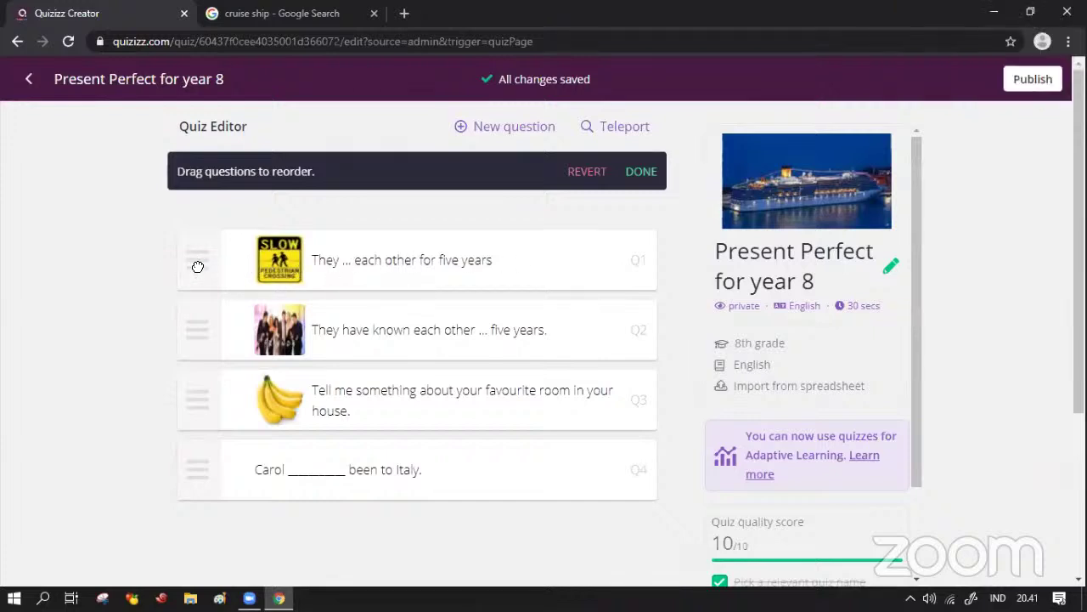
pyautogui.moveTo(198, 267); pyautogui.dragTo(195, 456)
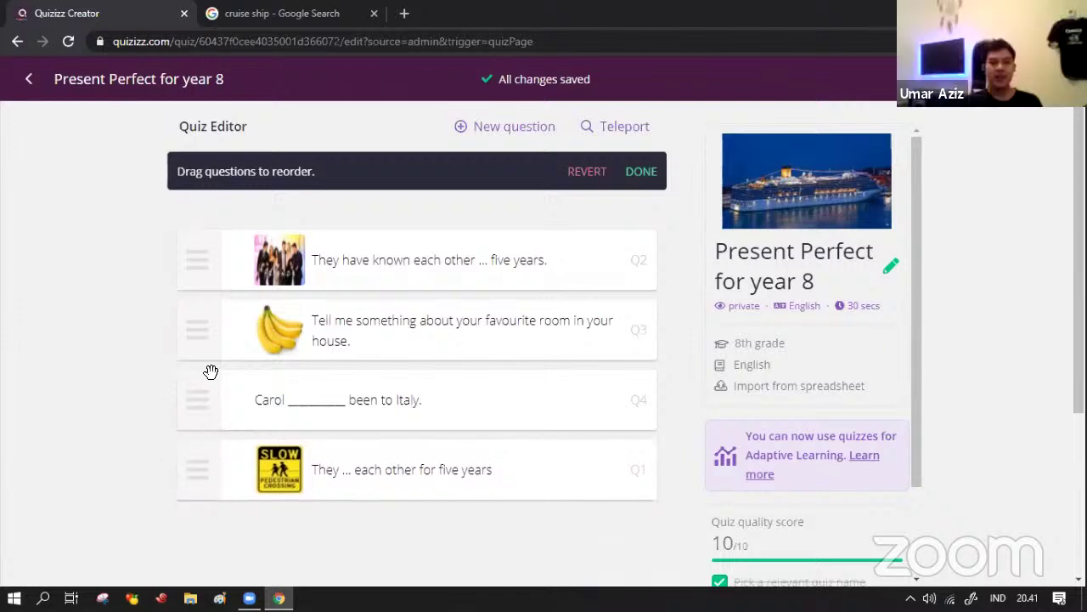
pyautogui.moveTo(195, 254); pyautogui.dragTo(216, 371)
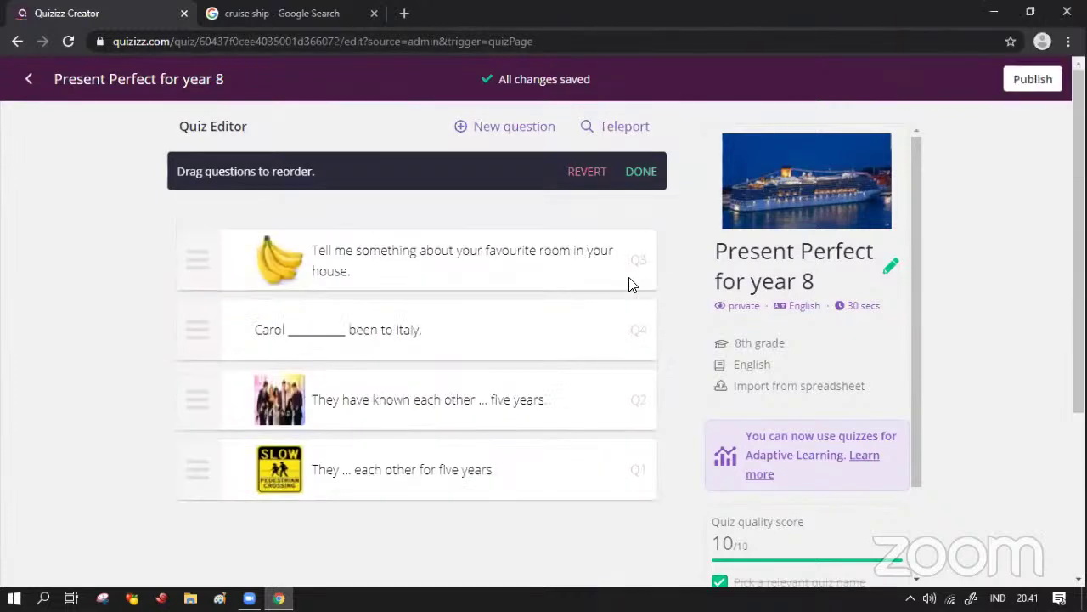
pyautogui.click(644, 175)
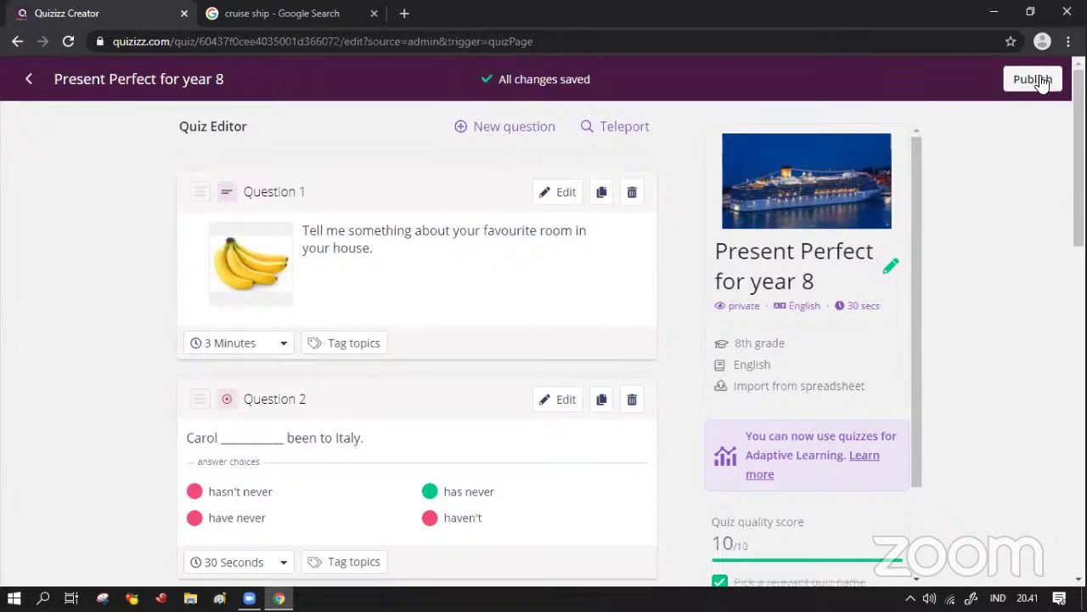
pyautogui.click(1040, 82)
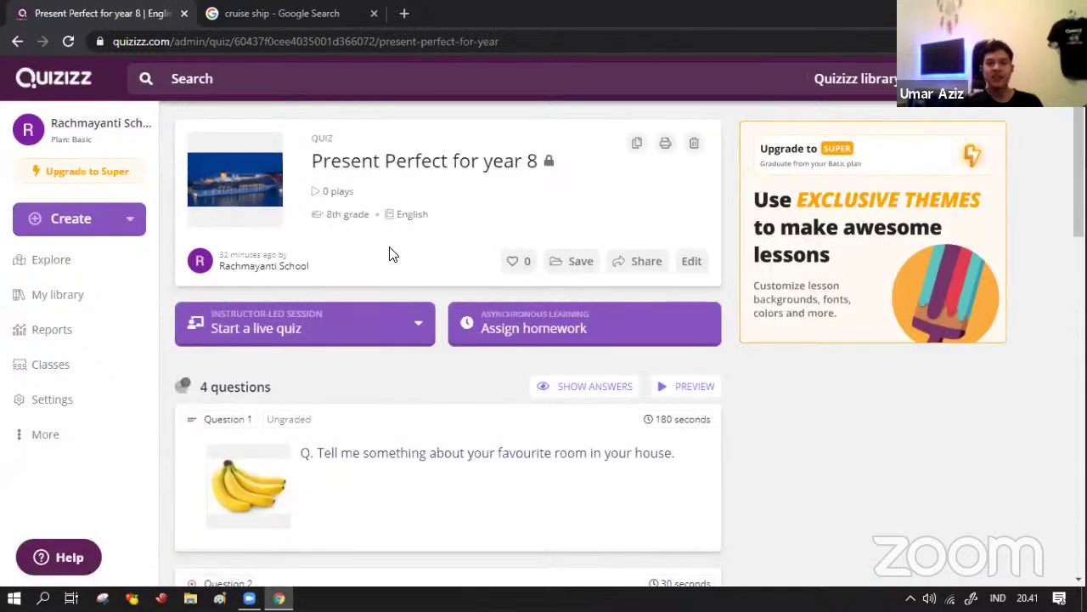
# Step: Assign the published quiz as homework with a deadline of Sunday, March 7, 08:45 PM
pyautogui.click(539, 329)
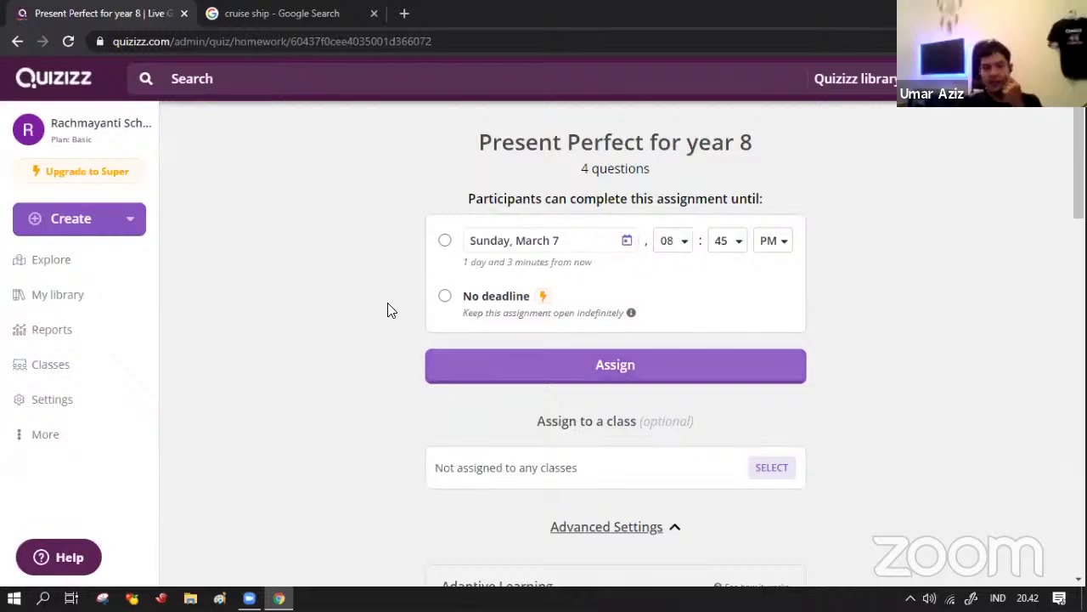
pyautogui.click(625, 378)
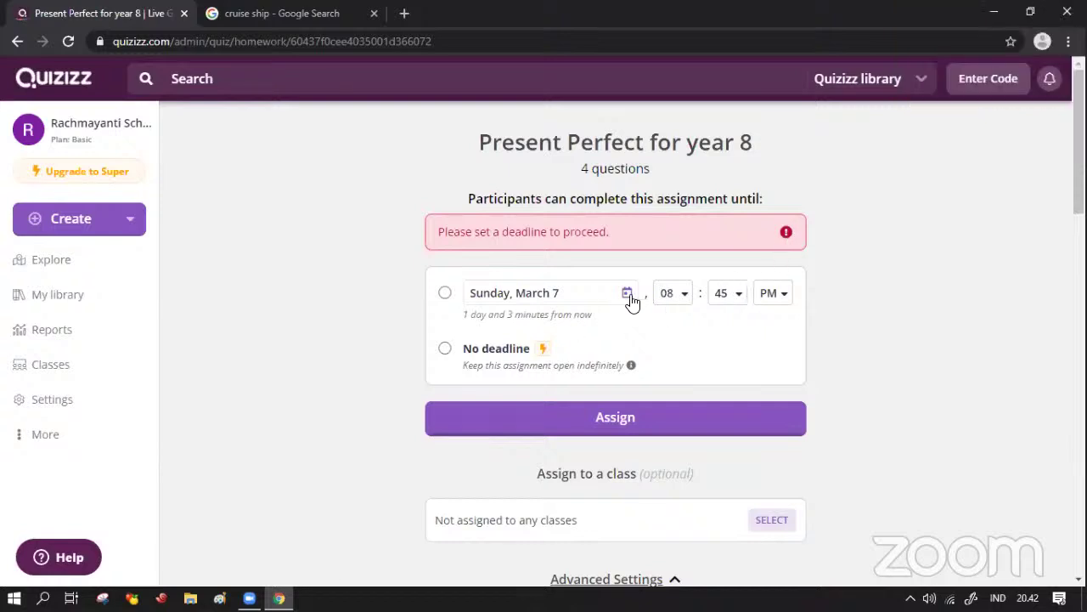
pyautogui.click(446, 296)
pyautogui.click(462, 315)
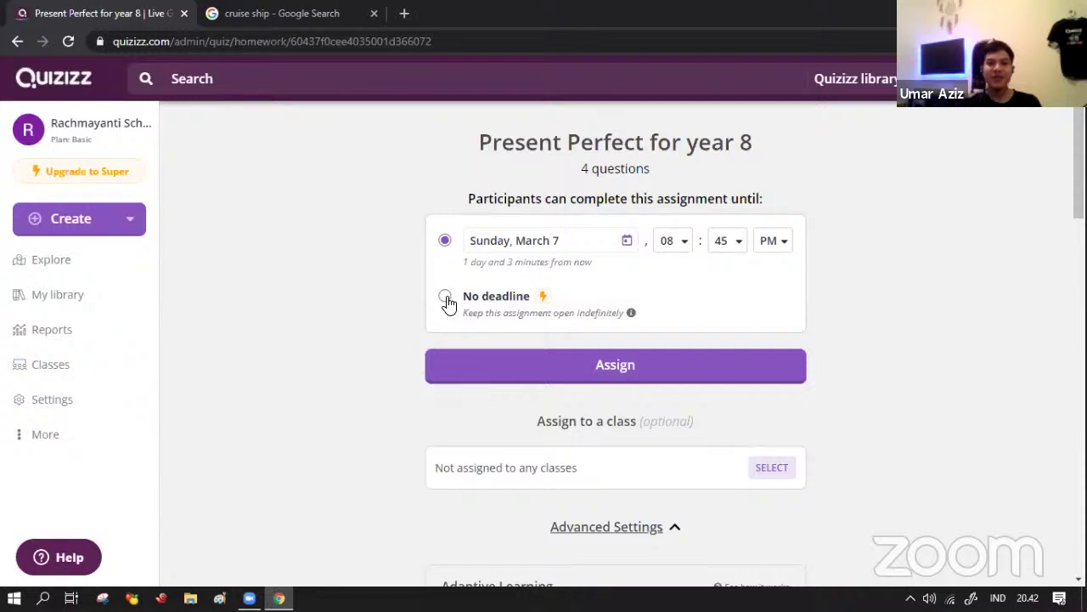
pyautogui.click(623, 380)
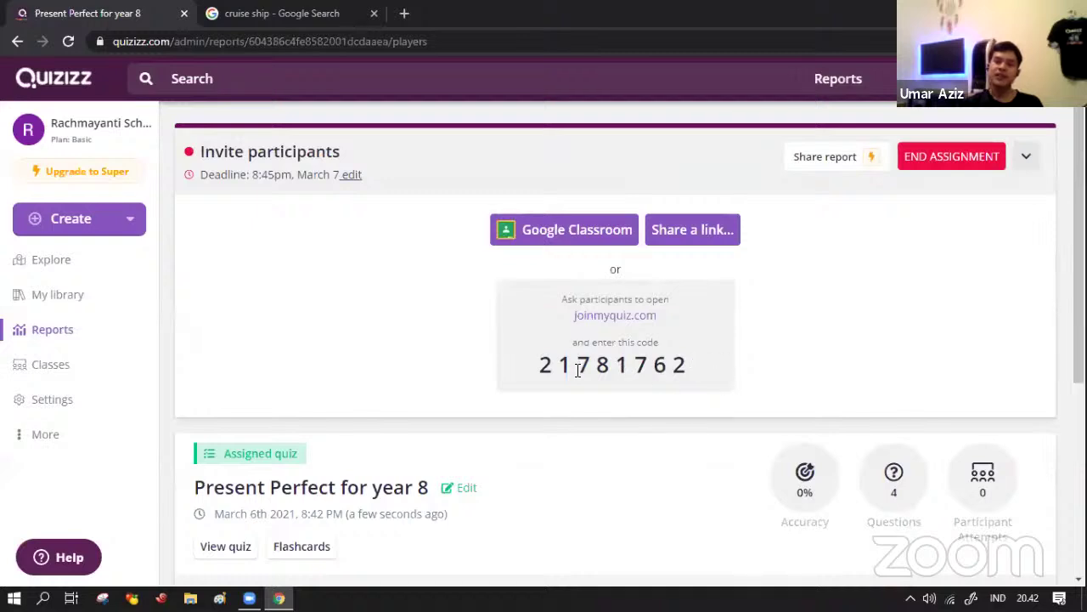
# Step: Copy the assigned quiz's join link for sharing with participants, then minimize the browser and switch to Zoom
pyautogui.click(715, 241)
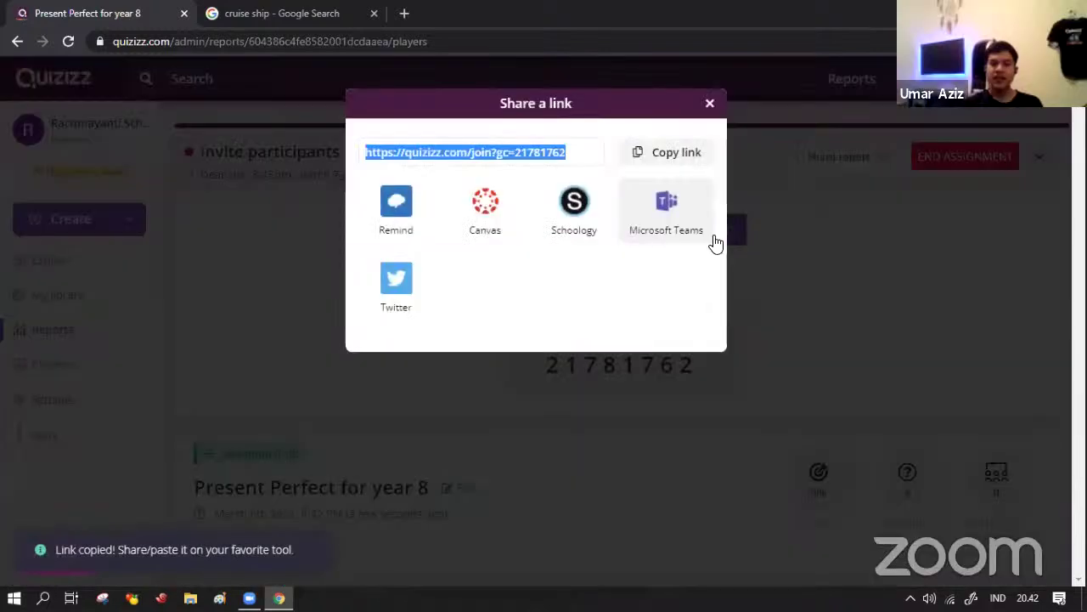
pyautogui.click(672, 159)
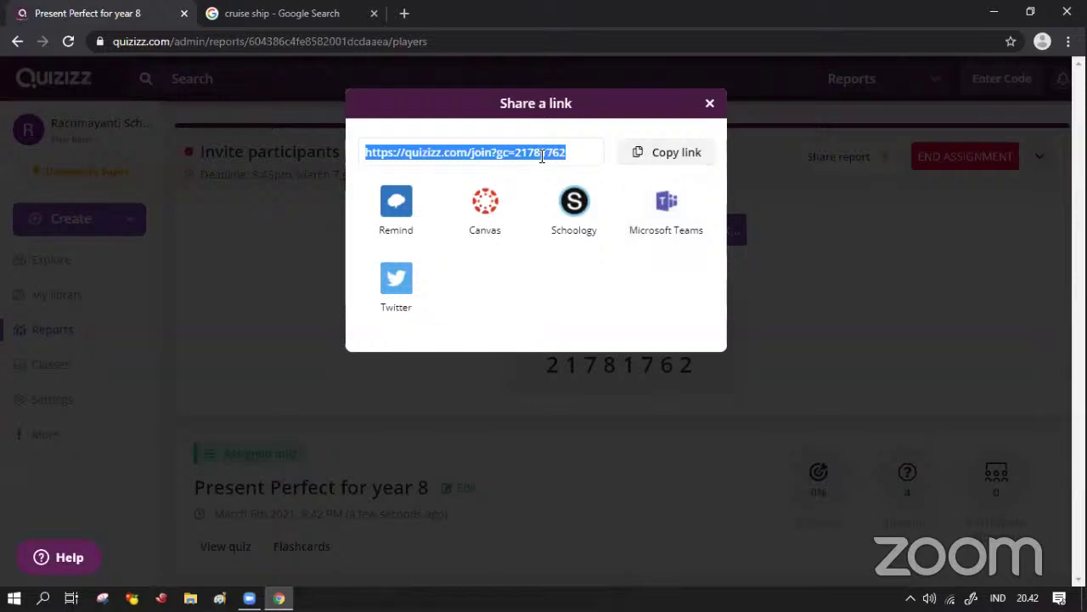
pyautogui.click(687, 154)
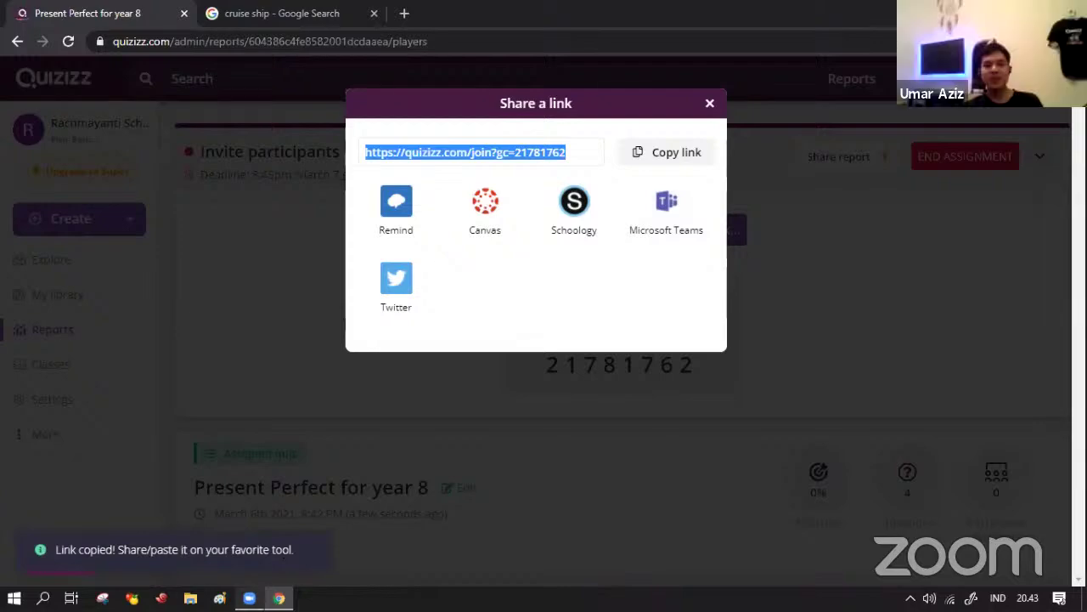
pyautogui.click(279, 598)
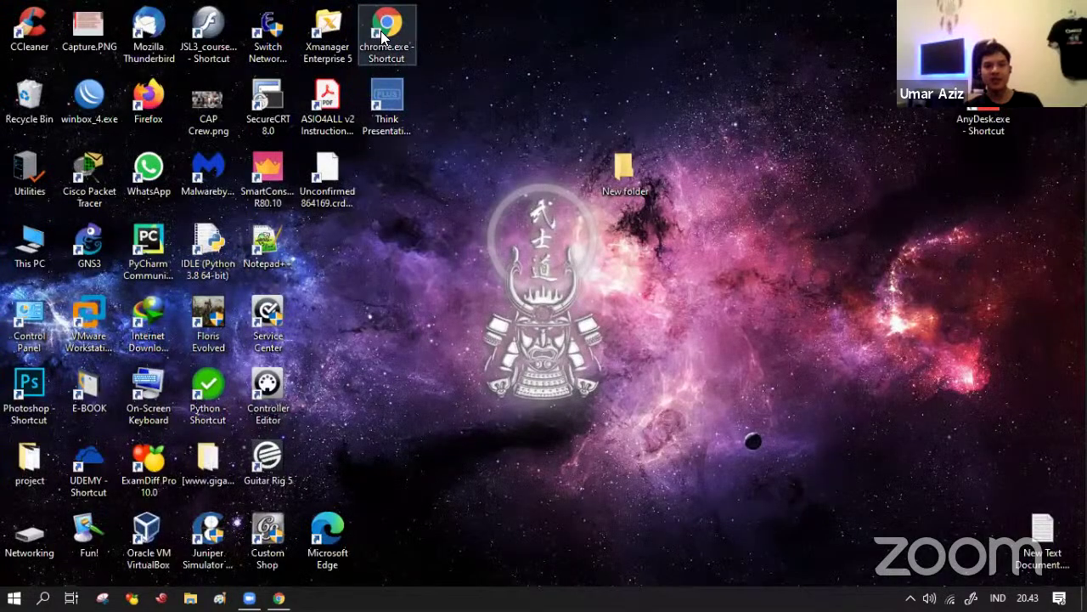
pyautogui.click(249, 598)
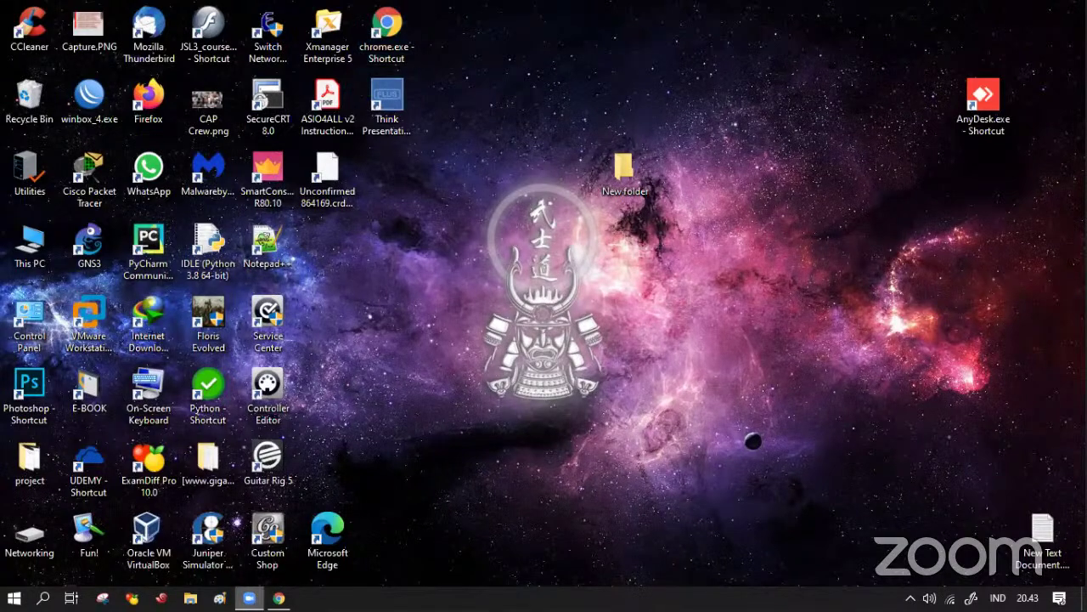
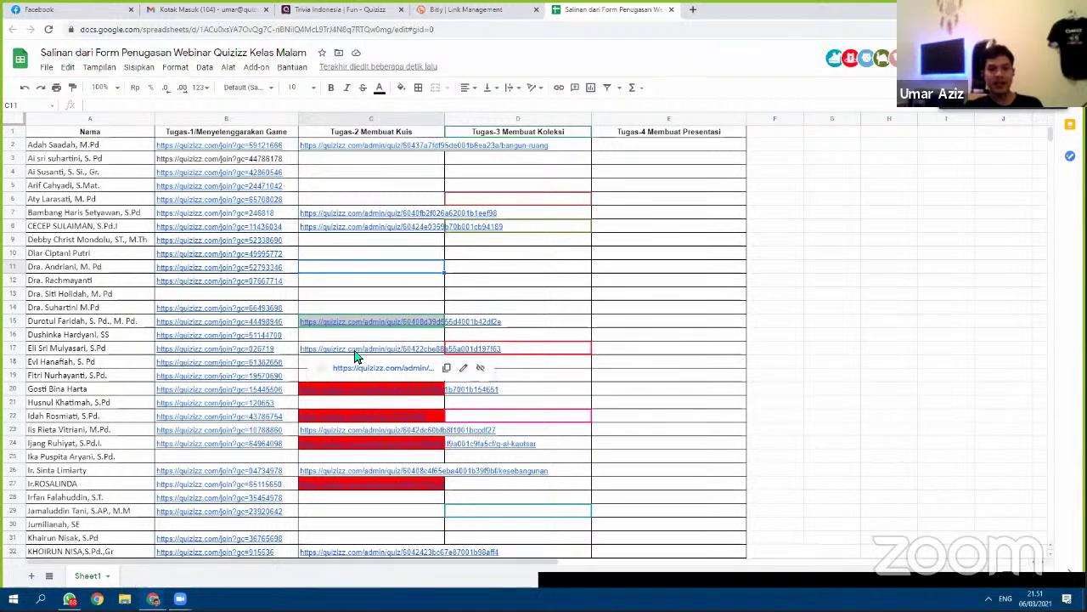
# Step: Inspect the quiz link in cell C20 and move up the Tugas-2 Membuat Kuis column to cell C14
pyautogui.click(360, 394)
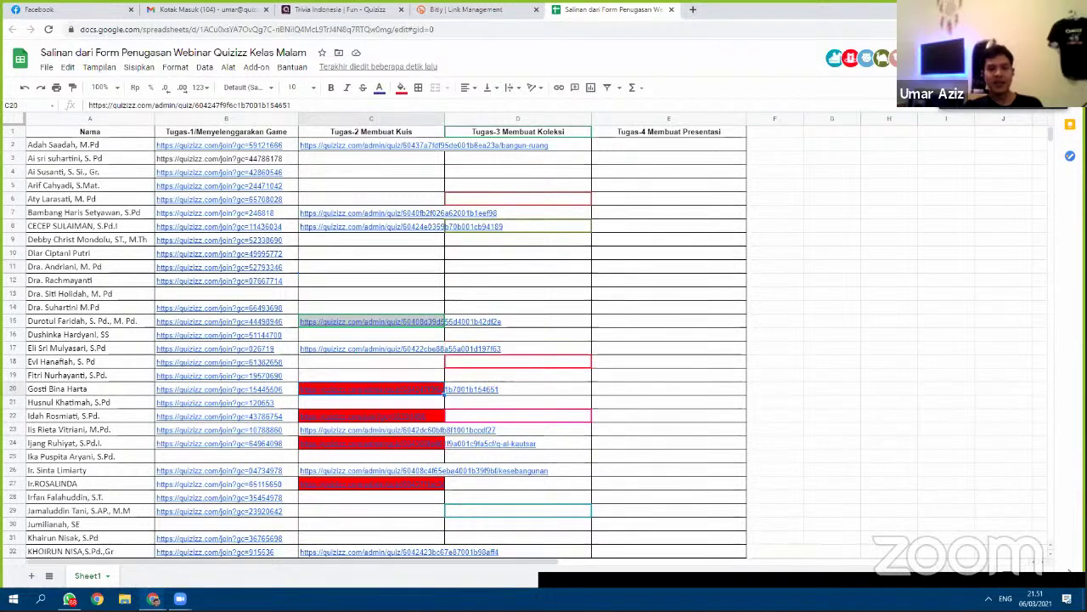
pyautogui.press('Up')
pyautogui.press('Up')
pyautogui.press('Up')
pyautogui.press('Up')
pyautogui.press('Up')
pyautogui.press('Up')
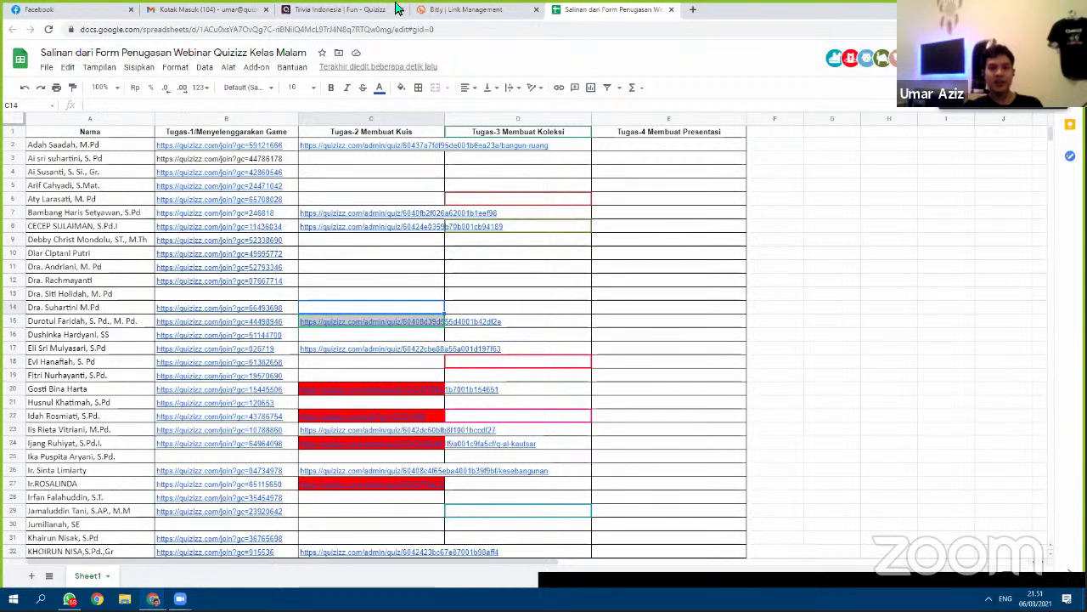
# Step: Switch to the Trivia Indonesia quiz page in Quizizz and select its full web address
pyautogui.click(399, 9)
pyautogui.moveTo(379, 29); pyautogui.dragTo(80, 29)
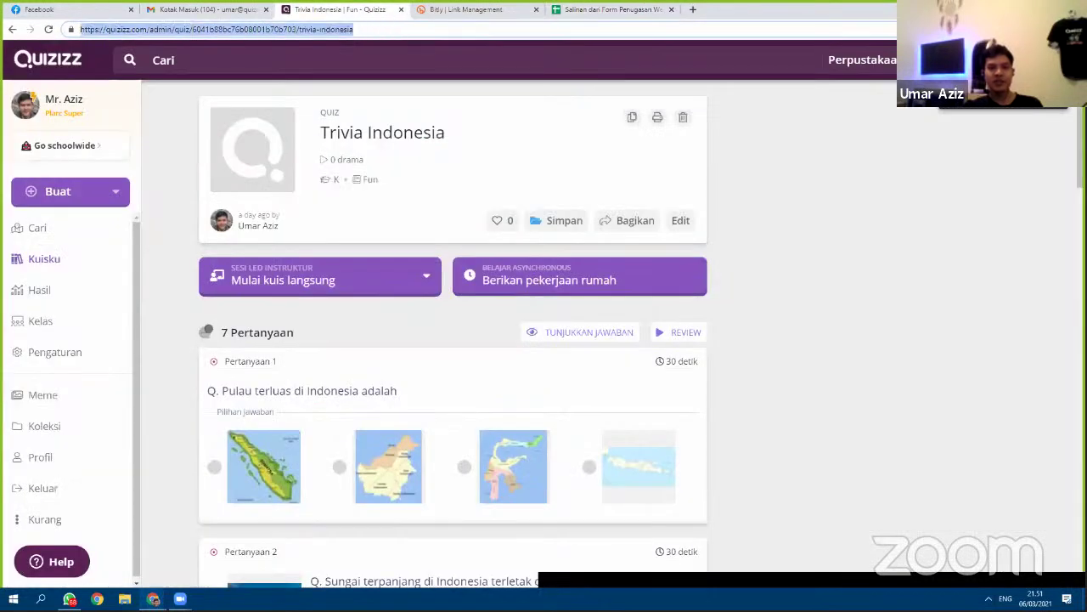
pyautogui.click(390, 31)
pyautogui.moveTo(391, 31); pyautogui.dragTo(49, 37)
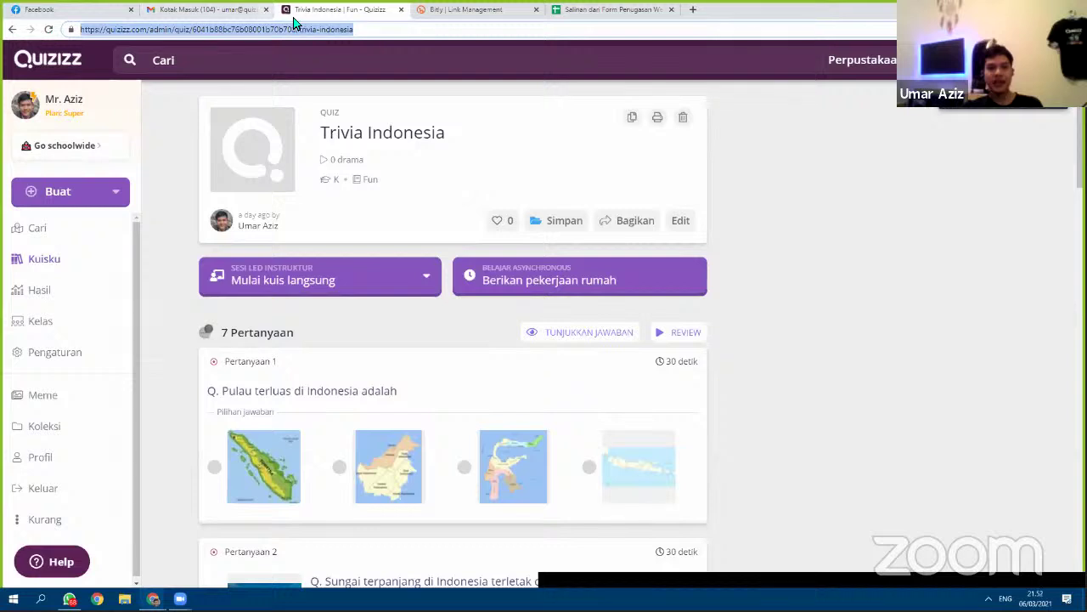
pyautogui.rightClick(339, 34)
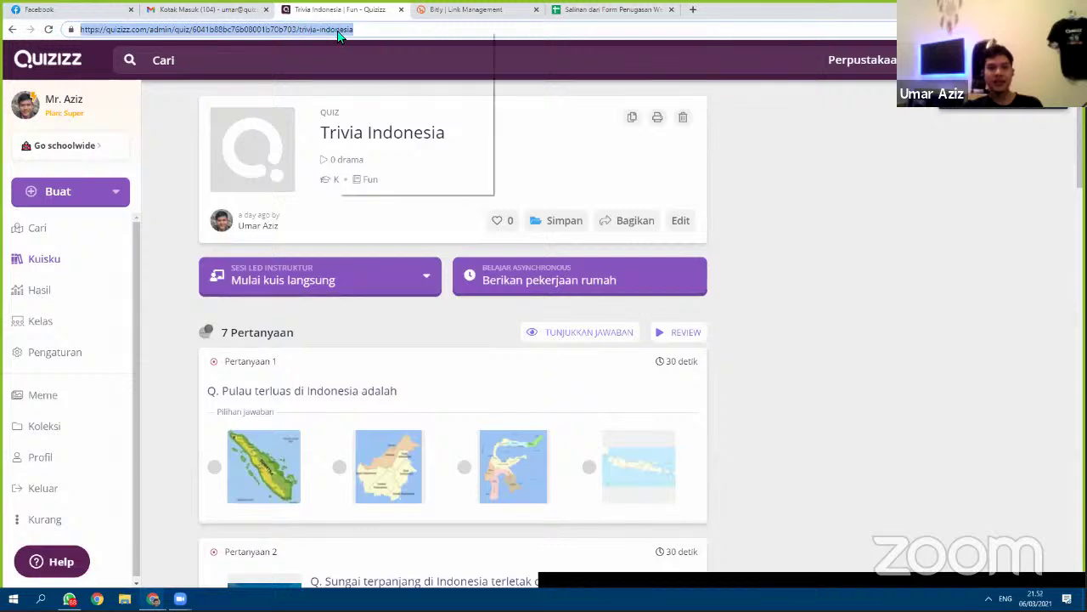
pyautogui.click(900, 243)
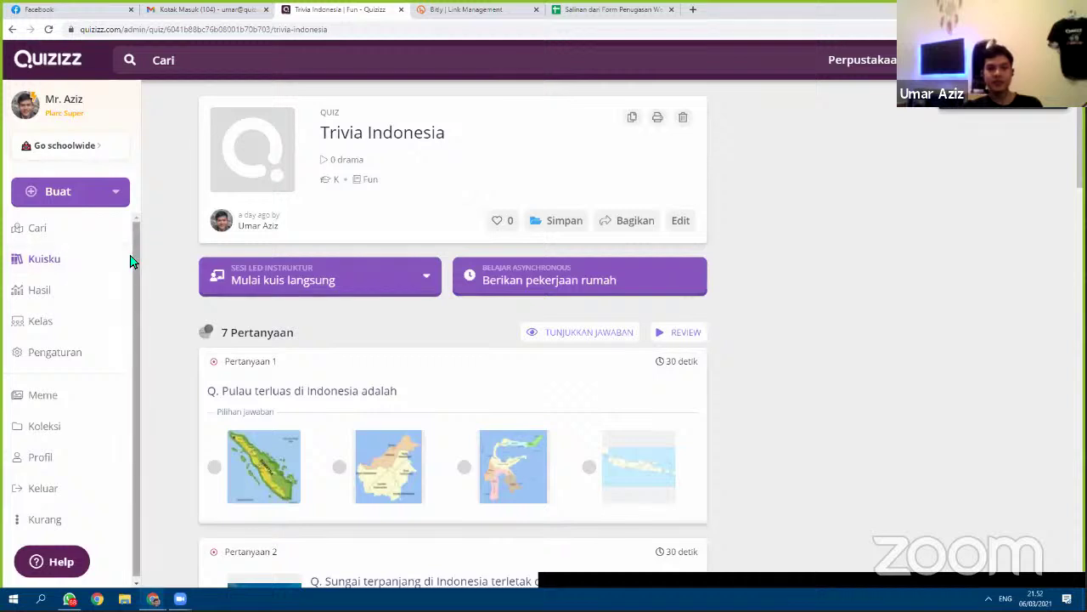
# Step: Create a new quiz named Latihan with Matematika as its subject
pyautogui.scroll(-1, 128, 324)
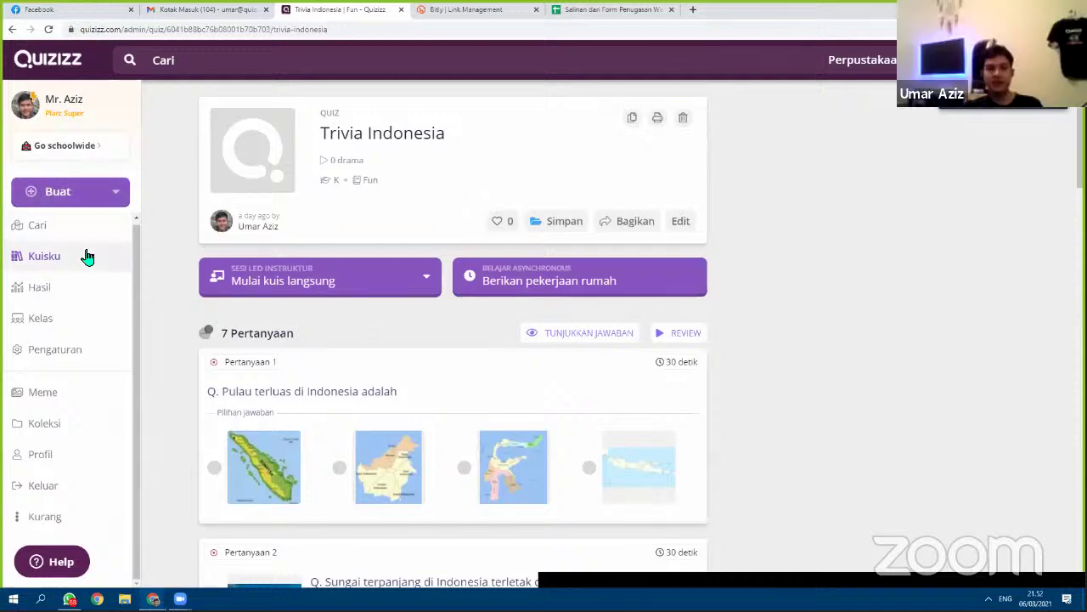
pyautogui.scroll(1, 89, 233)
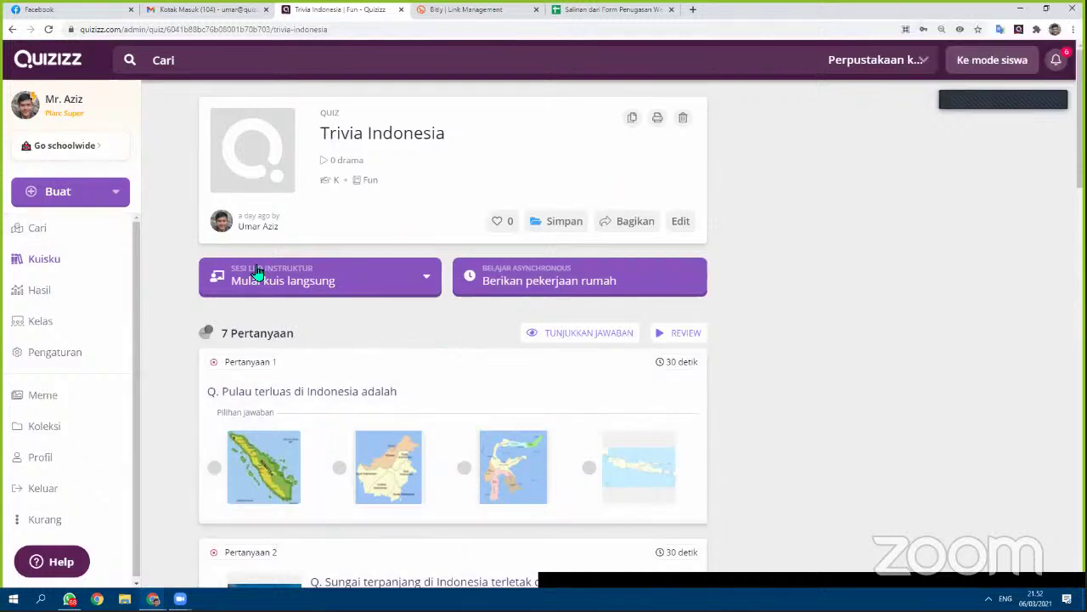
pyautogui.click(88, 198)
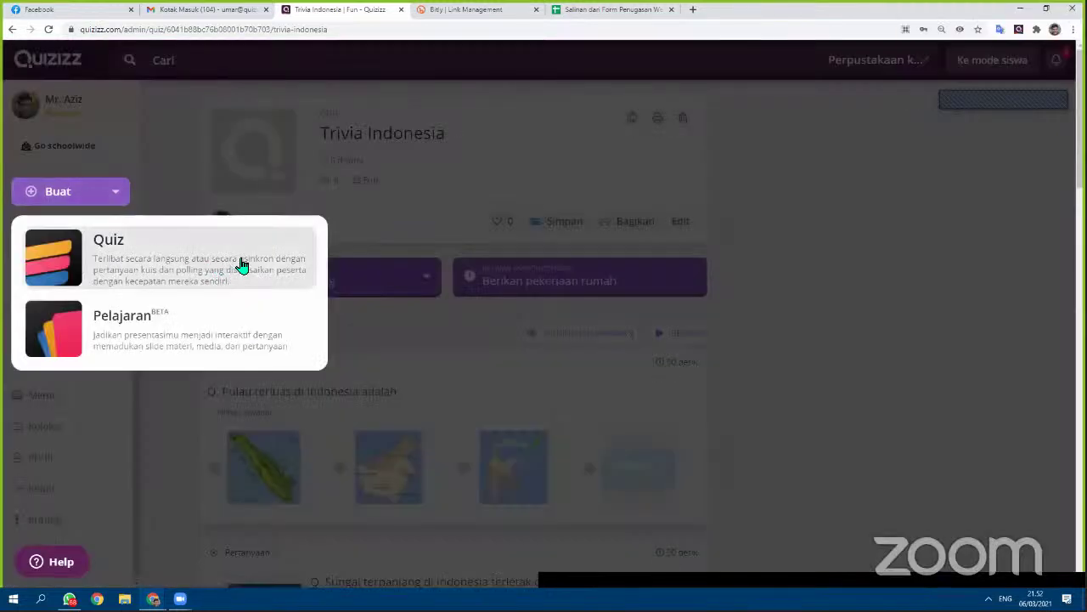
pyautogui.click(177, 258)
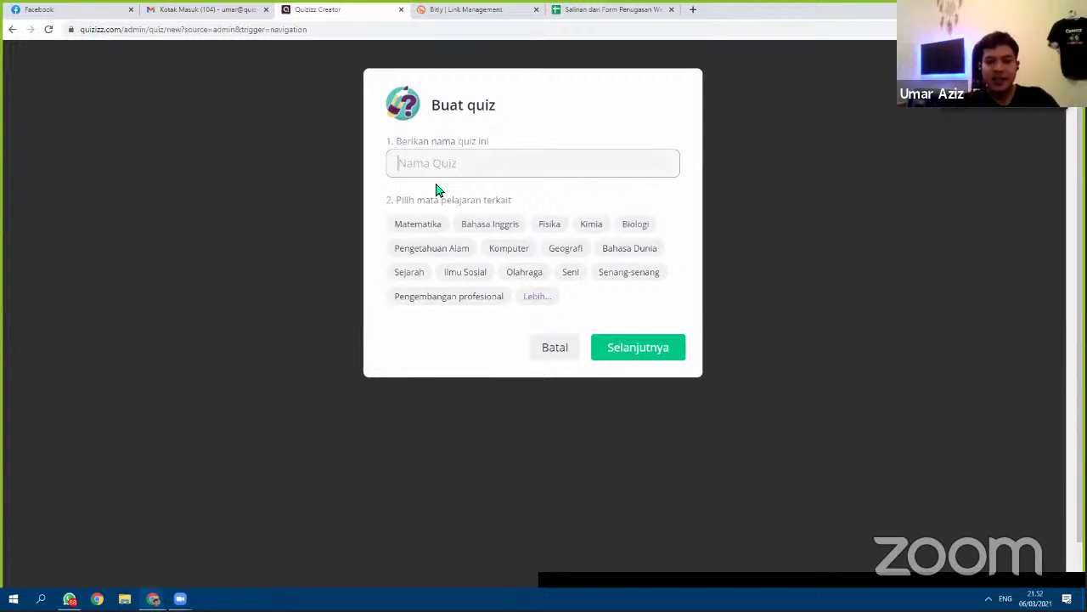
pyautogui.write('Latih')
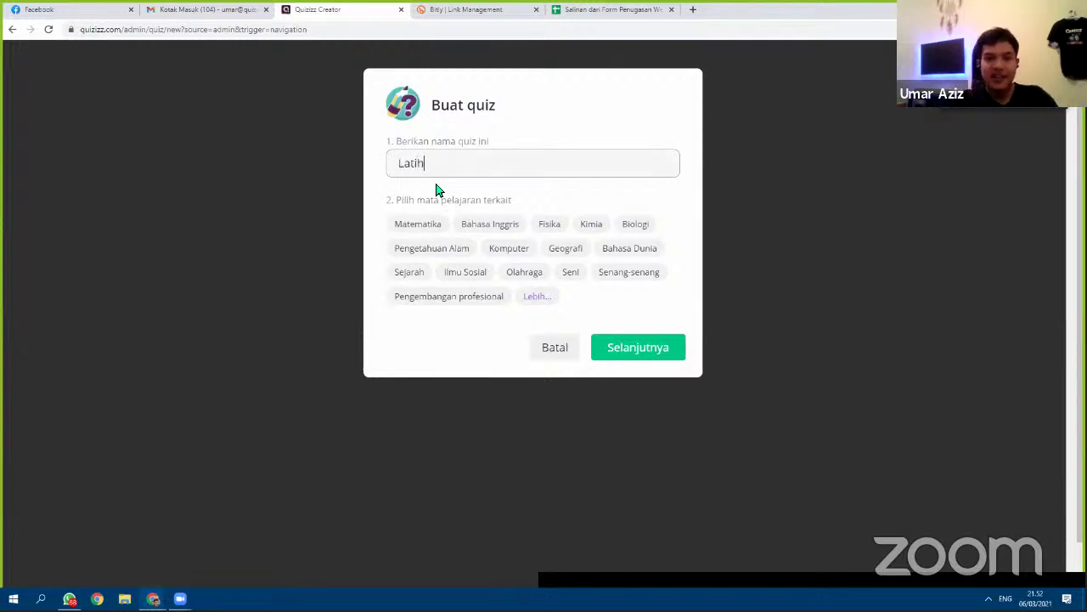
pyautogui.write('an')
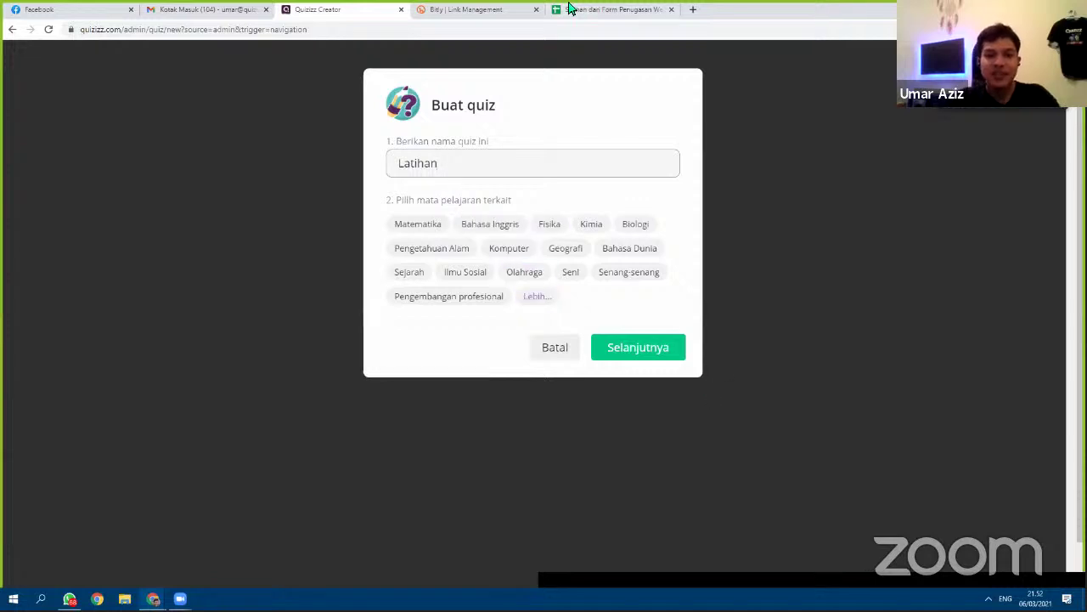
pyautogui.click(393, 231)
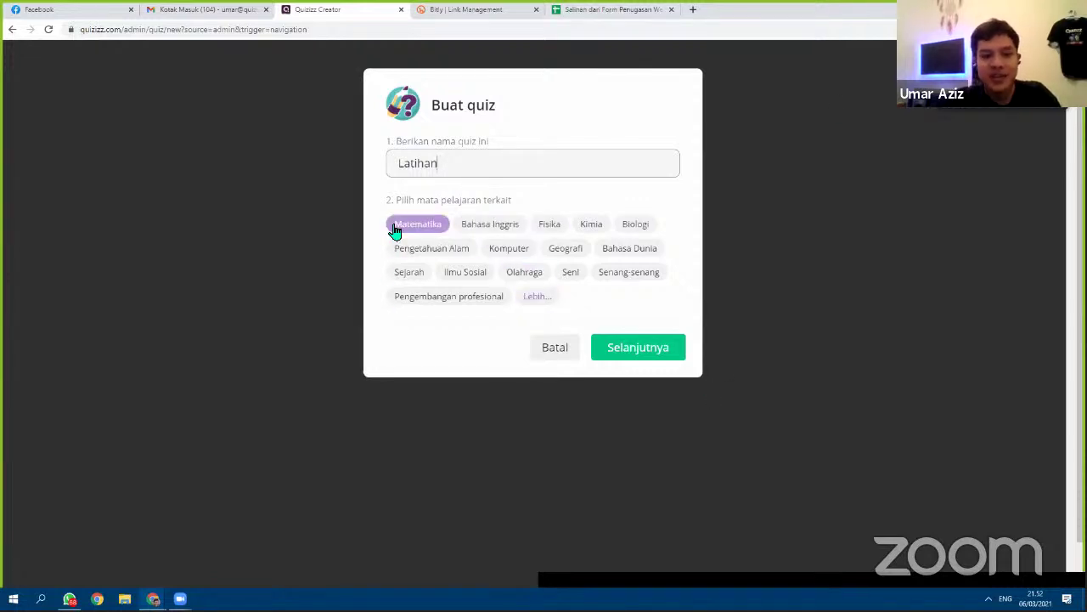
pyautogui.click(645, 345)
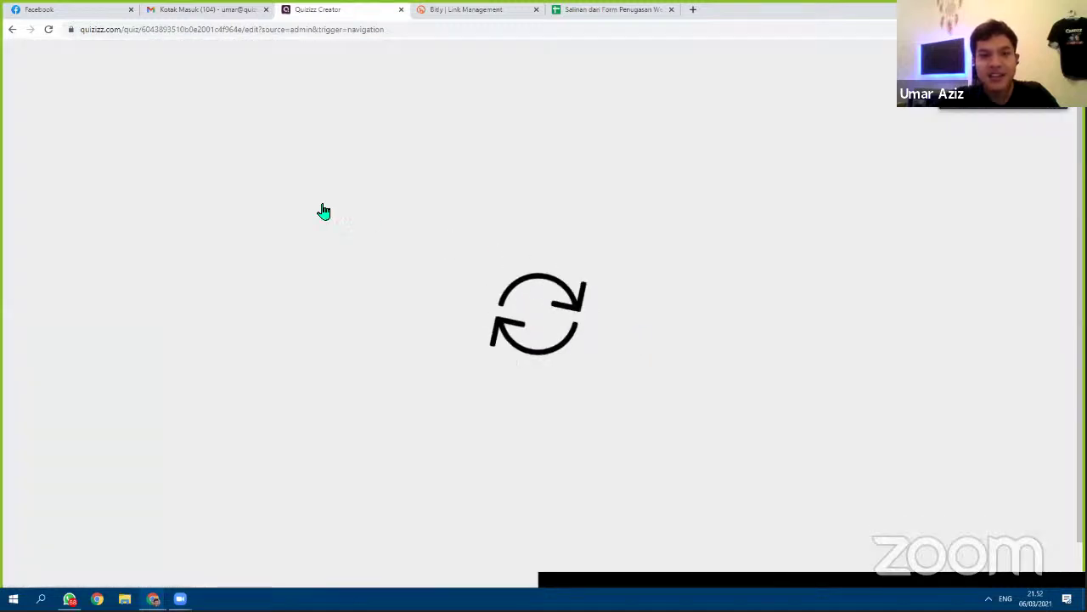
# Step: Add a multiple-choice question to the quiz with the question text 1+1
pyautogui.click(293, 200)
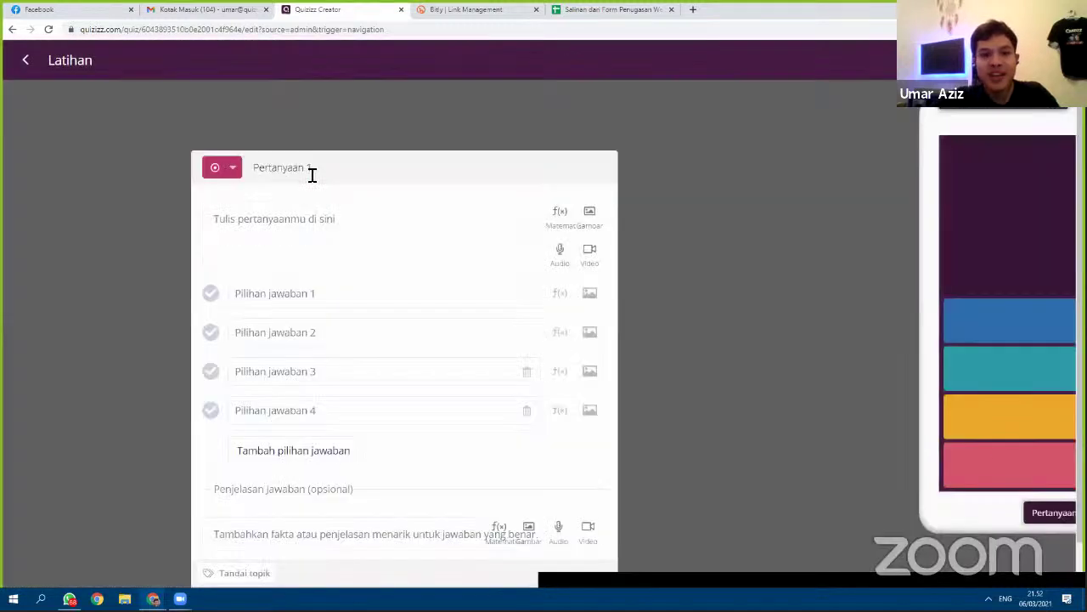
pyautogui.click(314, 177)
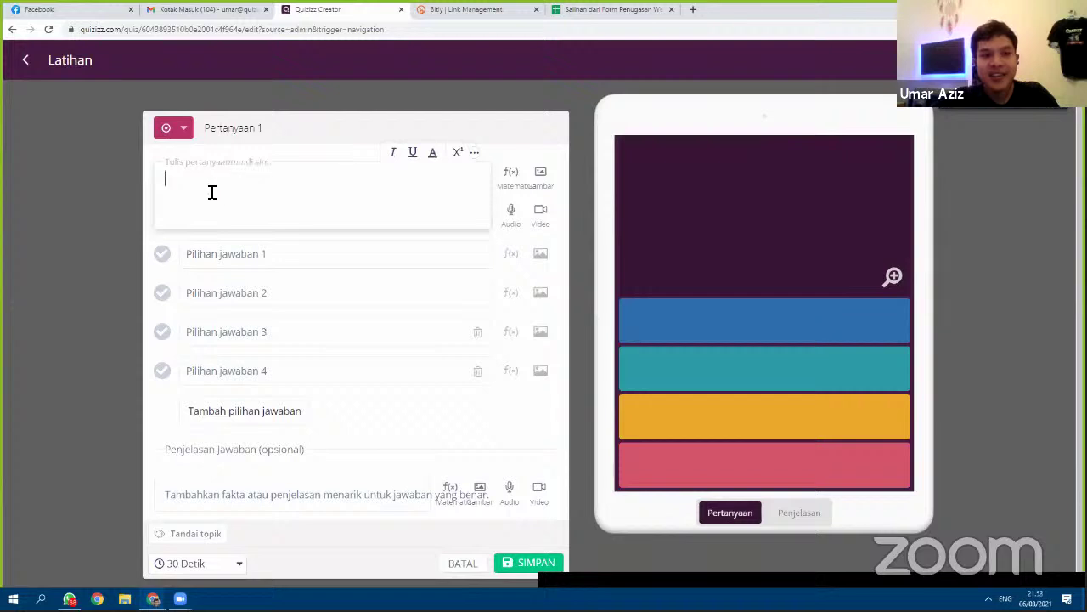
pyautogui.write('1')
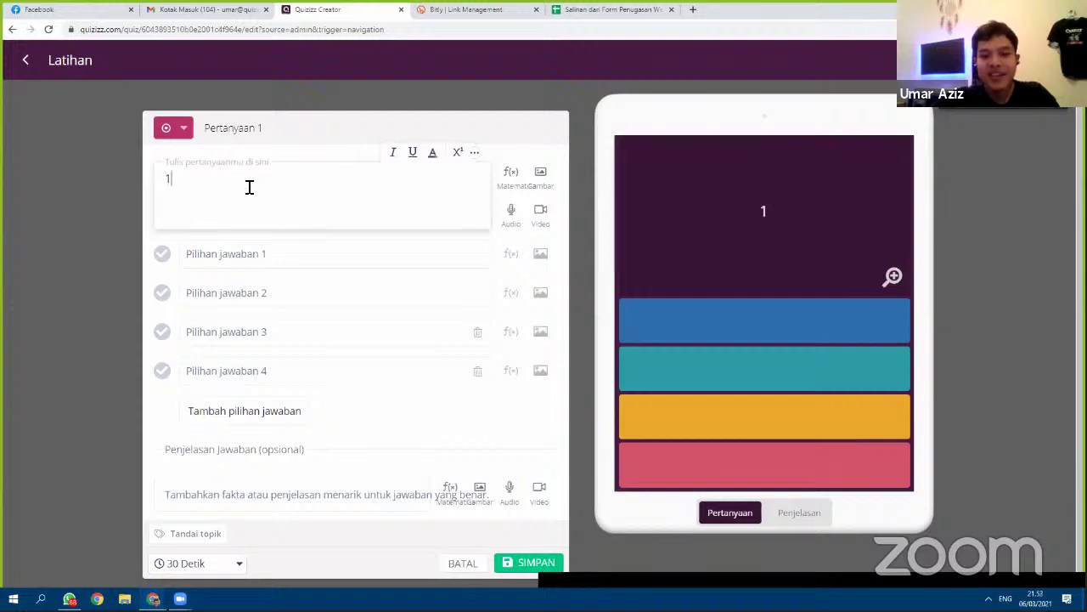
pyautogui.write('+1')
# Step: Fill the four answer options with 1, 2, 3 and 4, mark 2 as correct, and save the question
pyautogui.click(251, 252)
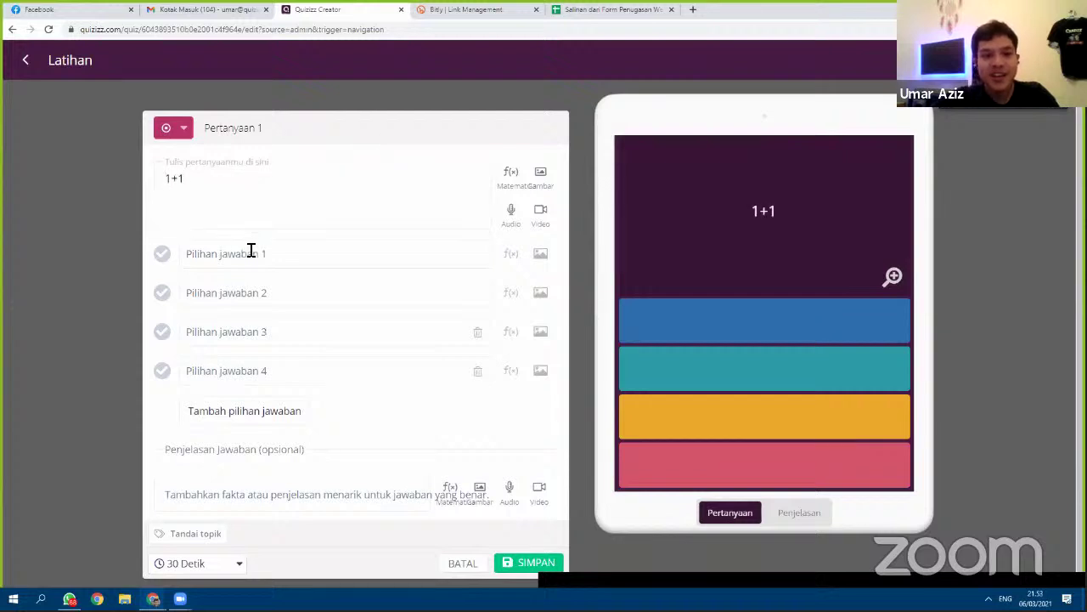
pyautogui.write('1')
pyautogui.click(255, 293)
pyautogui.write('2')
pyautogui.click(255, 331)
pyautogui.write('3')
pyautogui.click(254, 371)
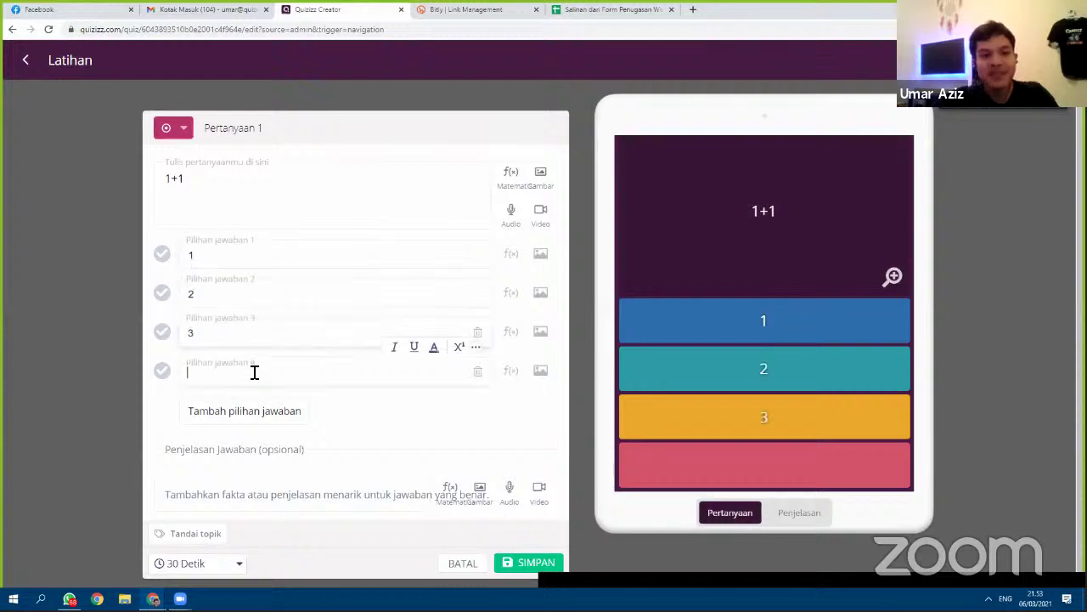
pyautogui.write('4')
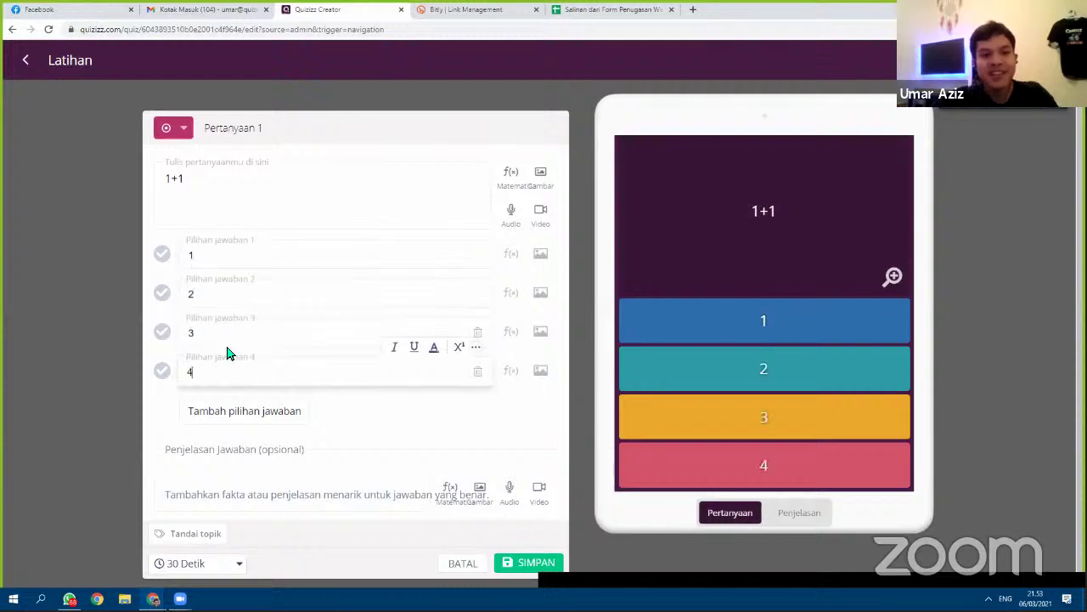
pyautogui.click(164, 303)
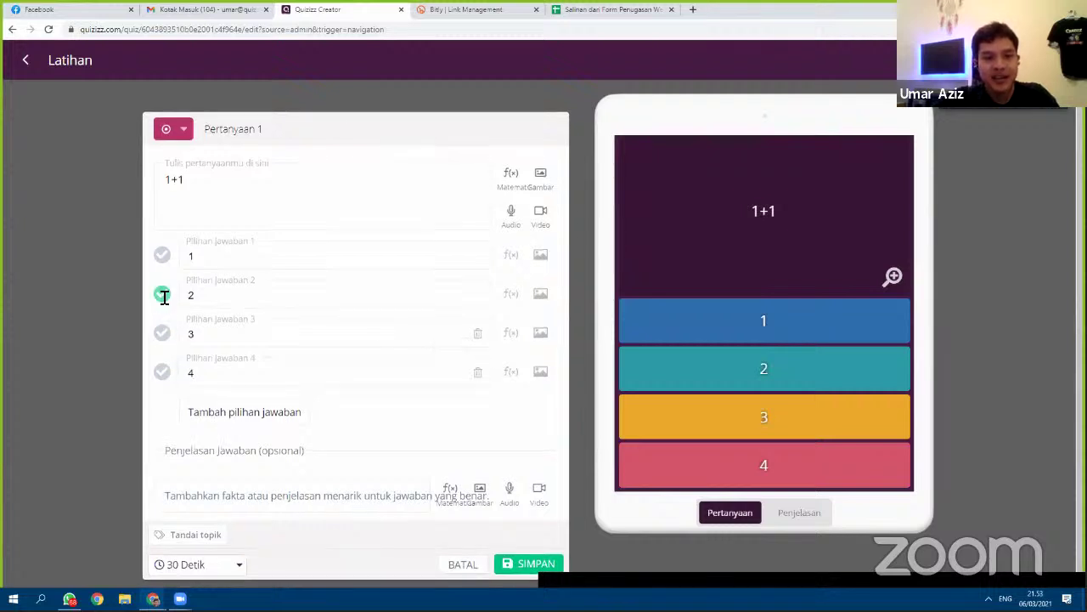
pyautogui.click(523, 564)
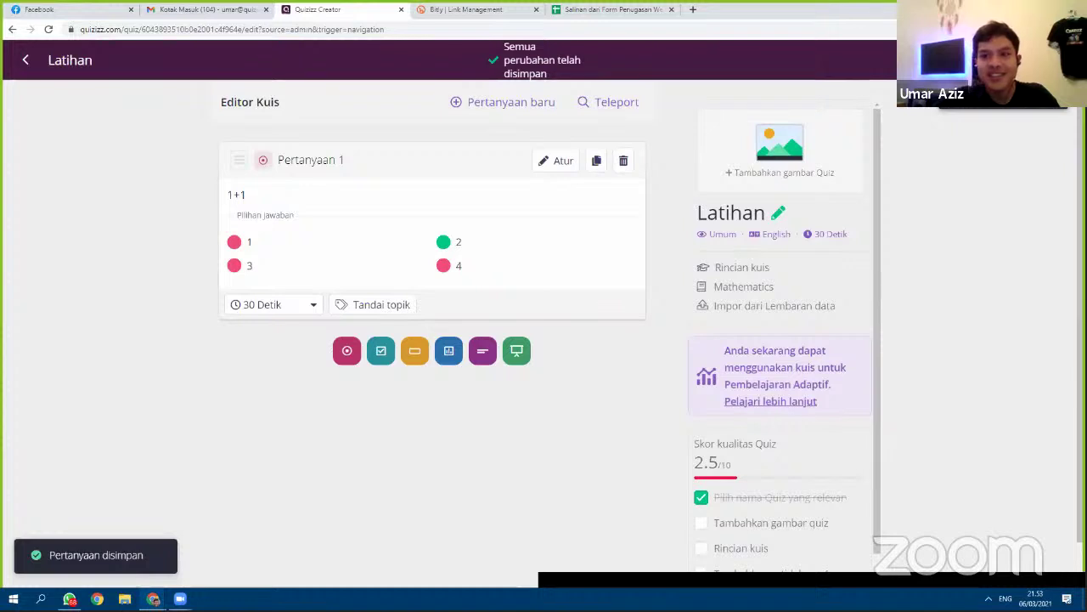
# Step: Set the quiz's starting grade to 1st in the quiz details and save them
pyautogui.click(742, 267)
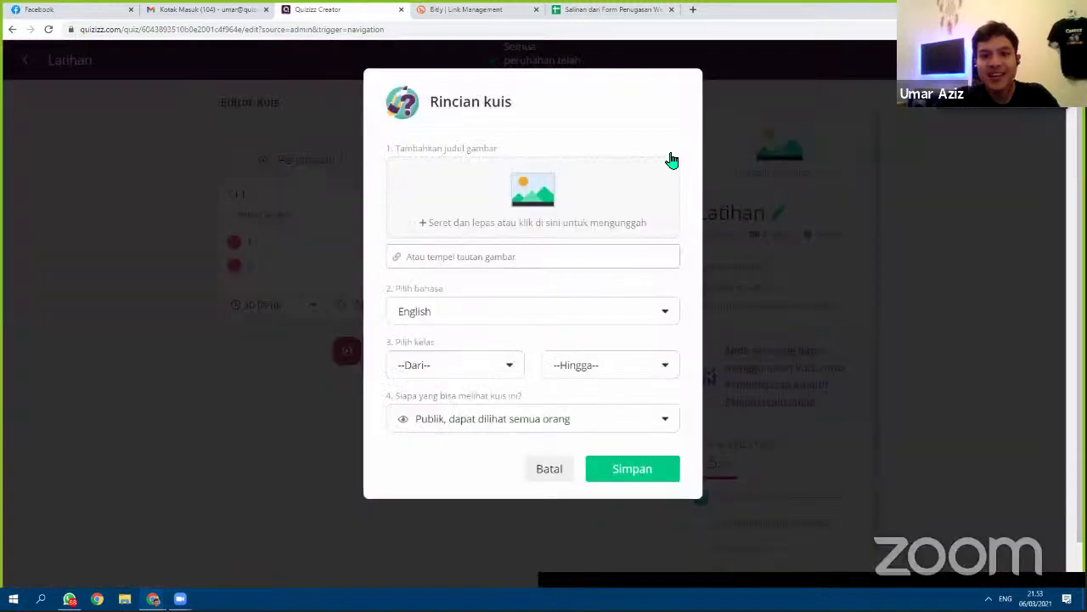
pyautogui.click(459, 367)
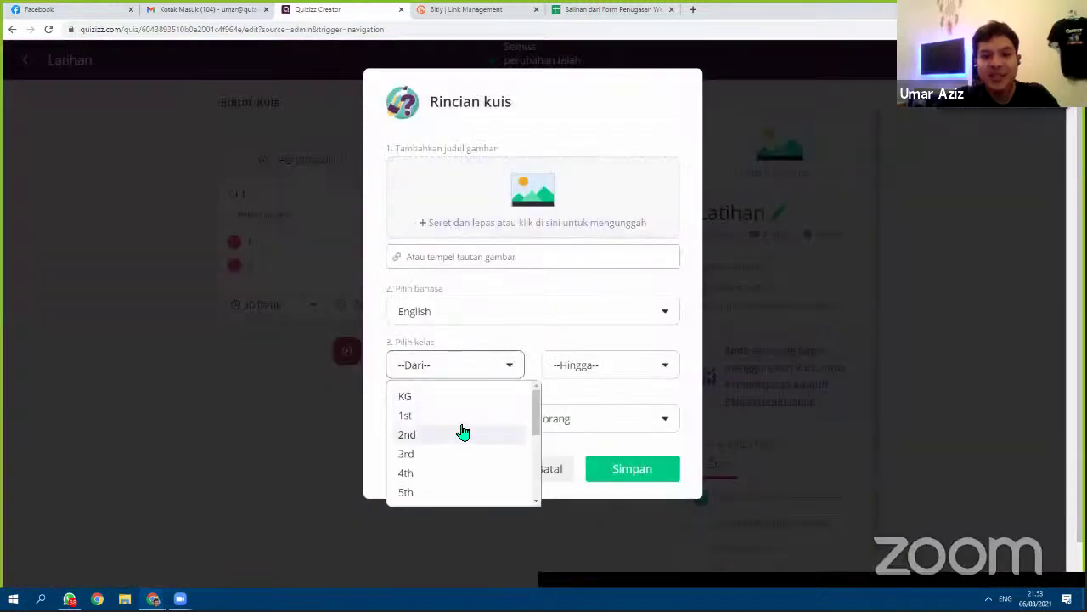
pyautogui.click(464, 415)
pyautogui.click(609, 468)
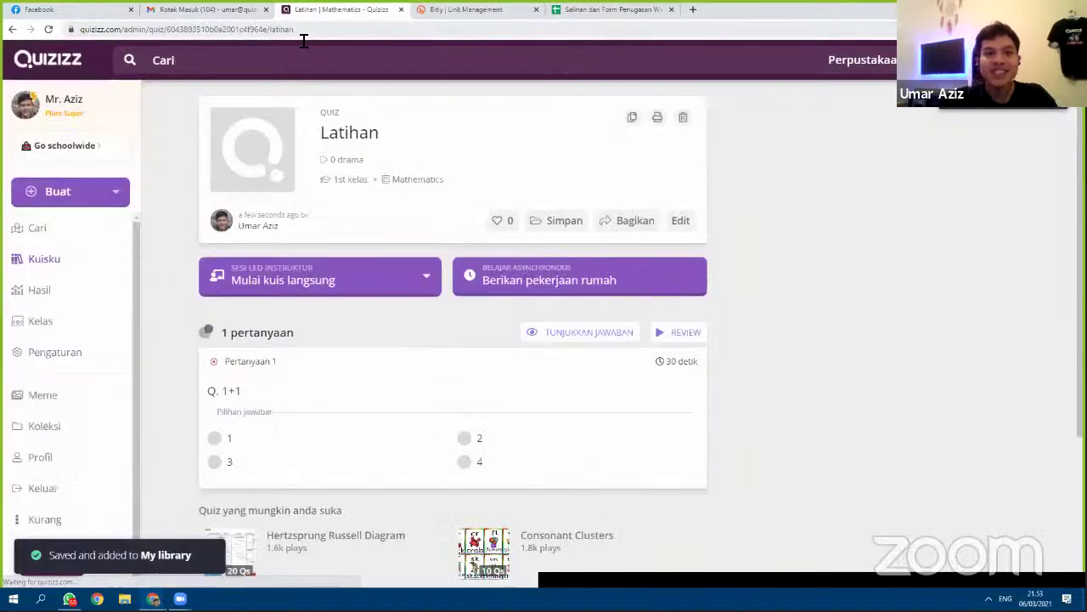
# Step: Copy the Latihan quiz page's web address and switch to the assignment spreadsheet in Google Sheets
pyautogui.click(303, 34)
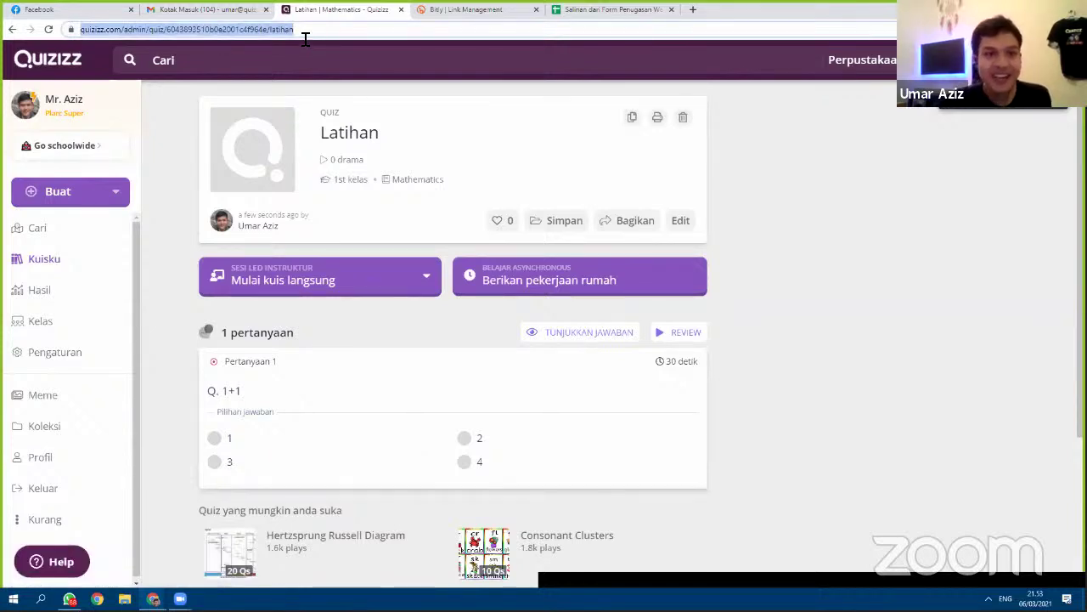
pyautogui.rightClick(260, 32)
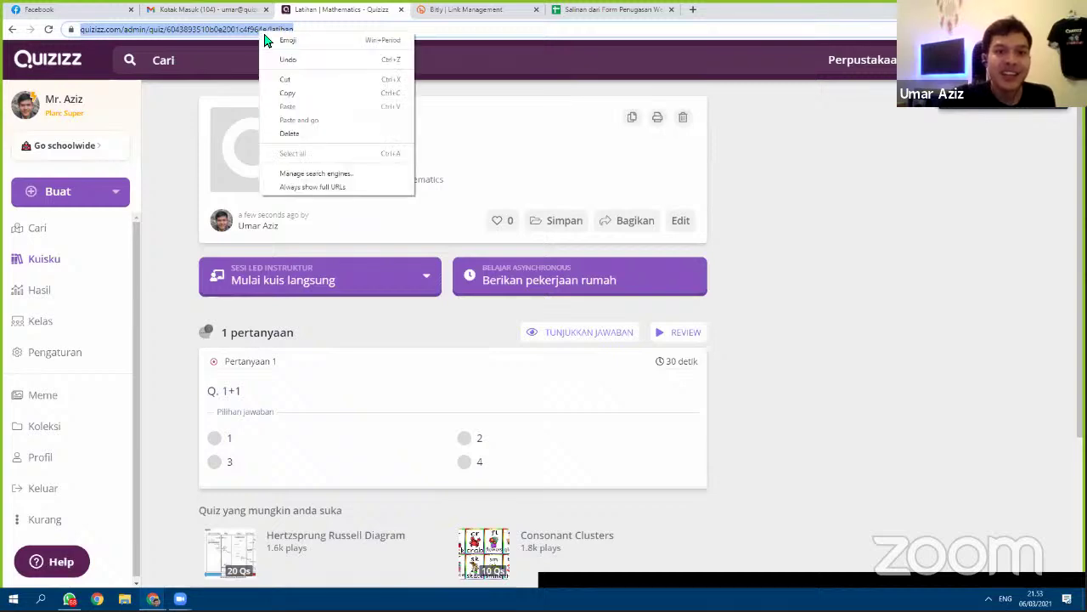
pyautogui.click(374, 91)
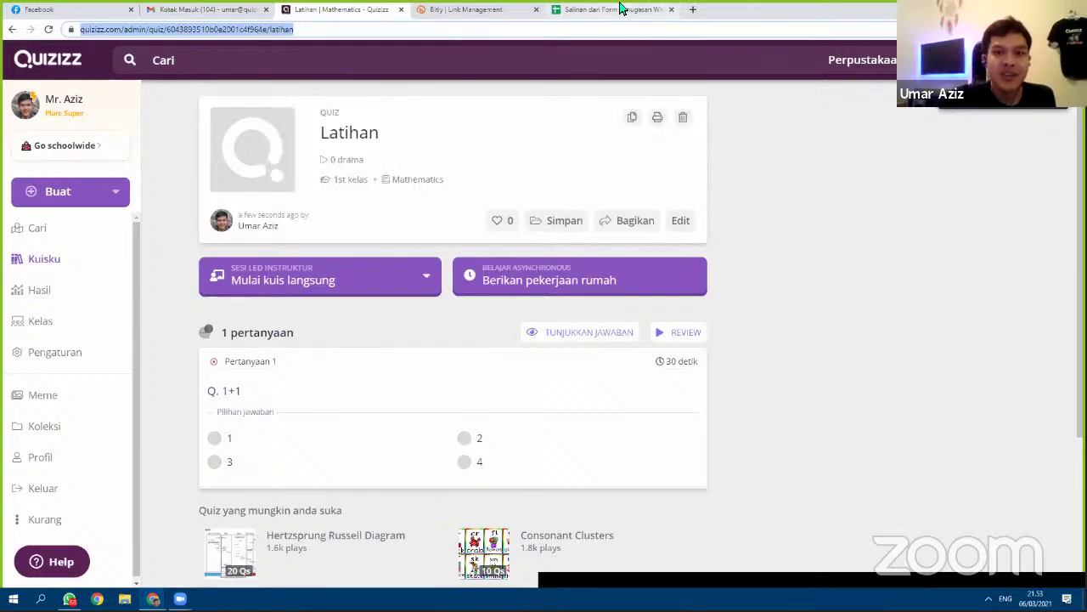
pyautogui.click(619, 9)
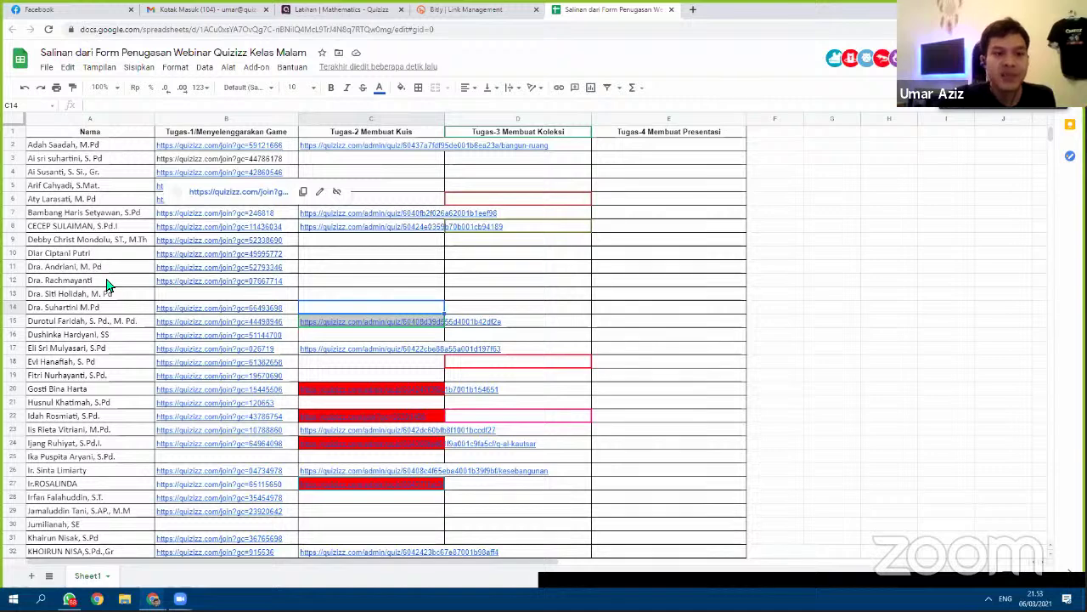
pyautogui.click(348, 10)
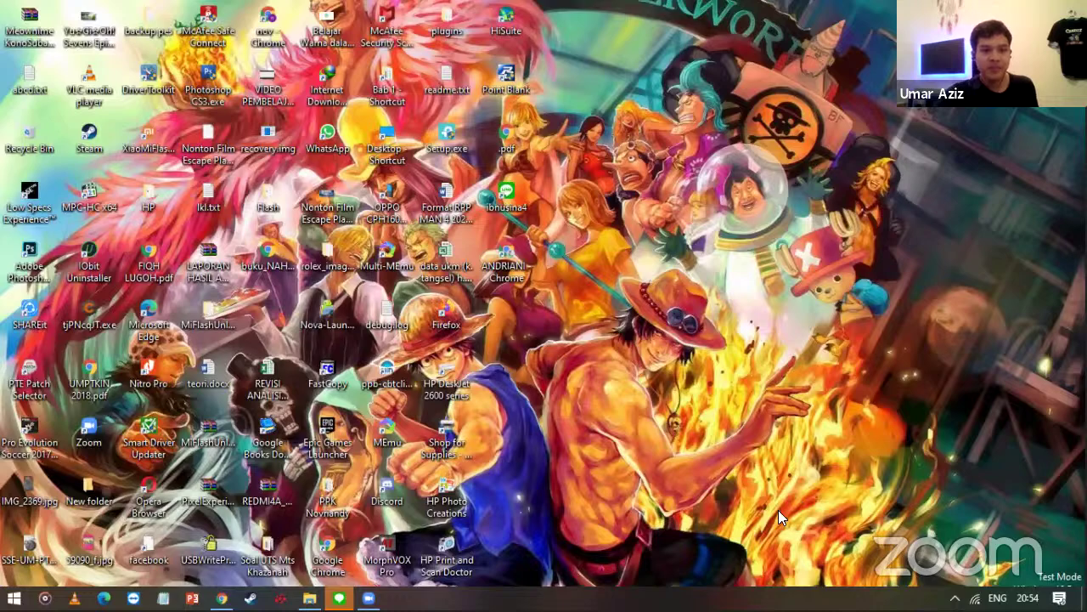
# Step: Switch to Chrome, search Google for quizizz and open the Quizizz website
pyautogui.moveTo(221, 598)
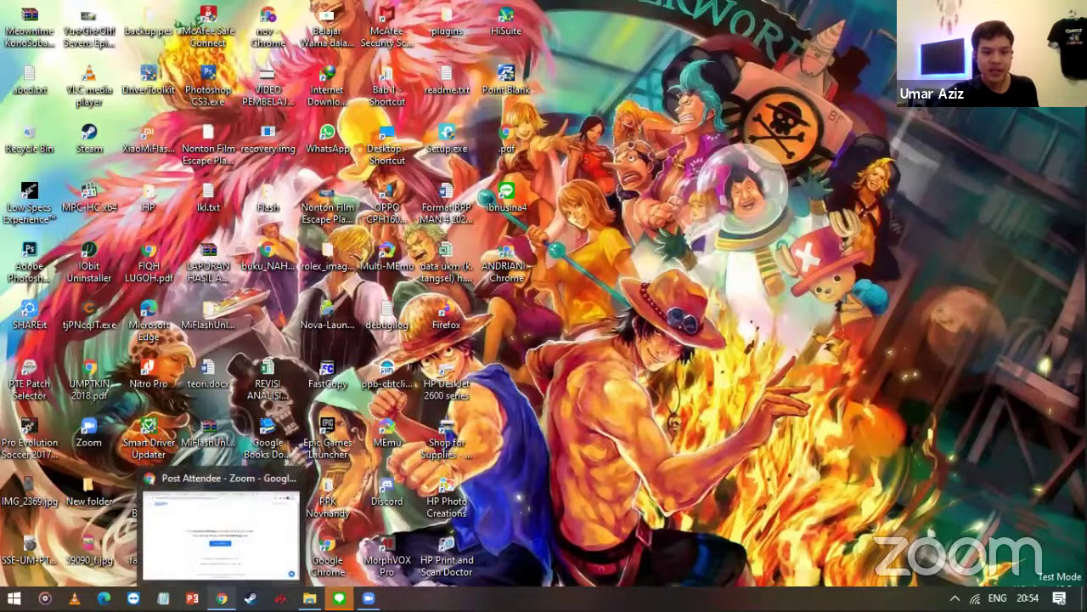
pyautogui.click(219, 531)
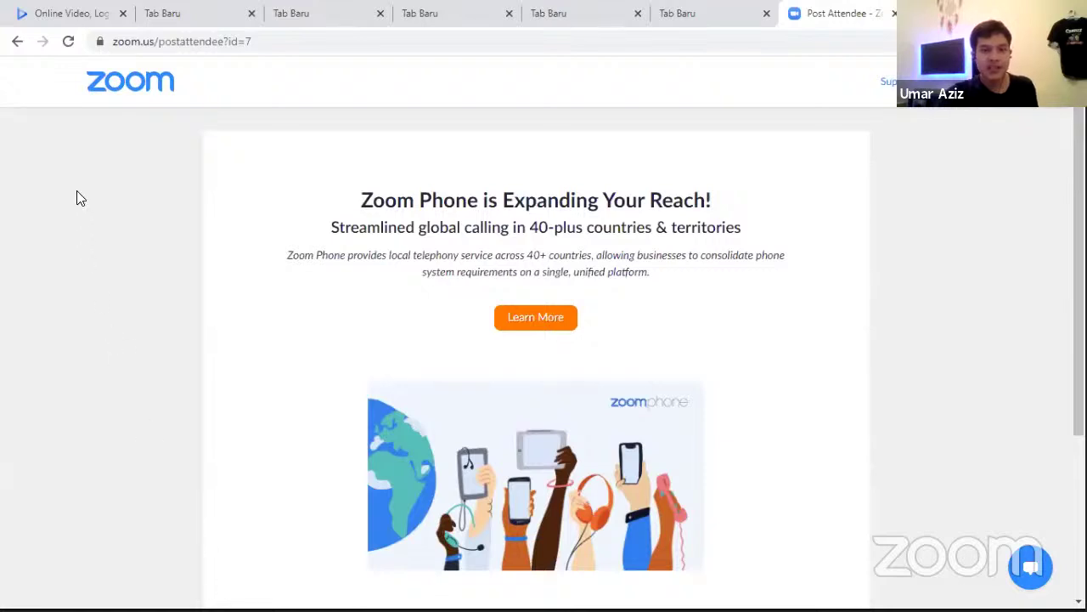
pyautogui.click(118, 41)
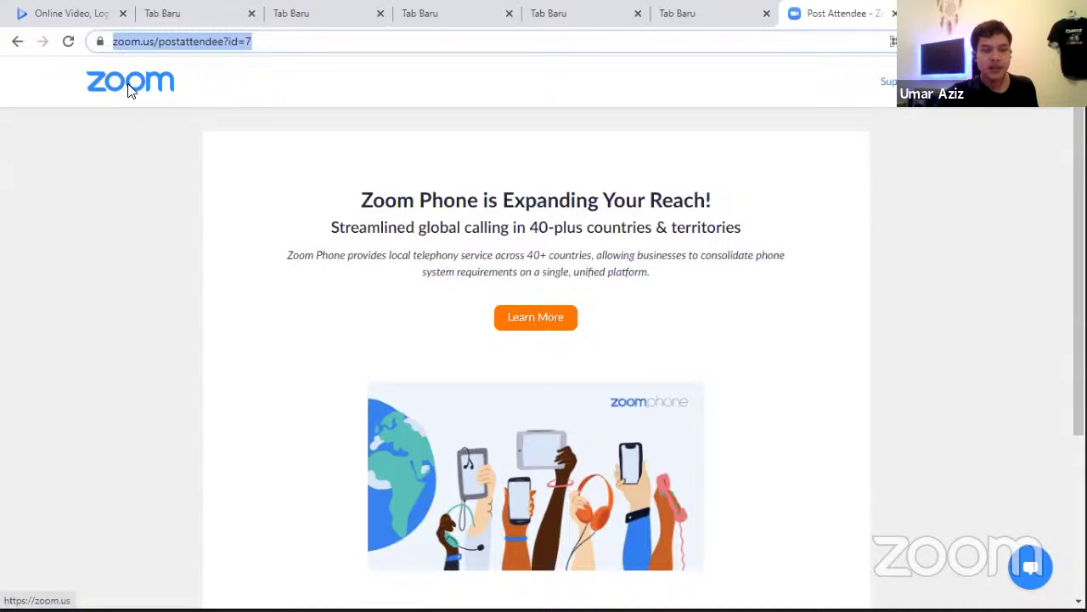
pyautogui.write('qui')
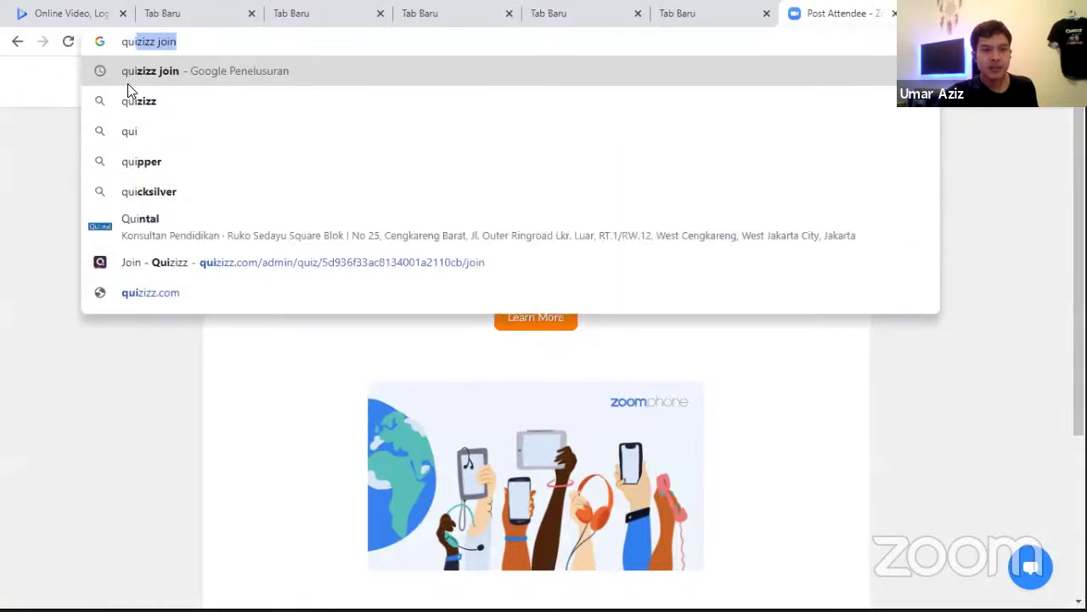
pyautogui.write('z')
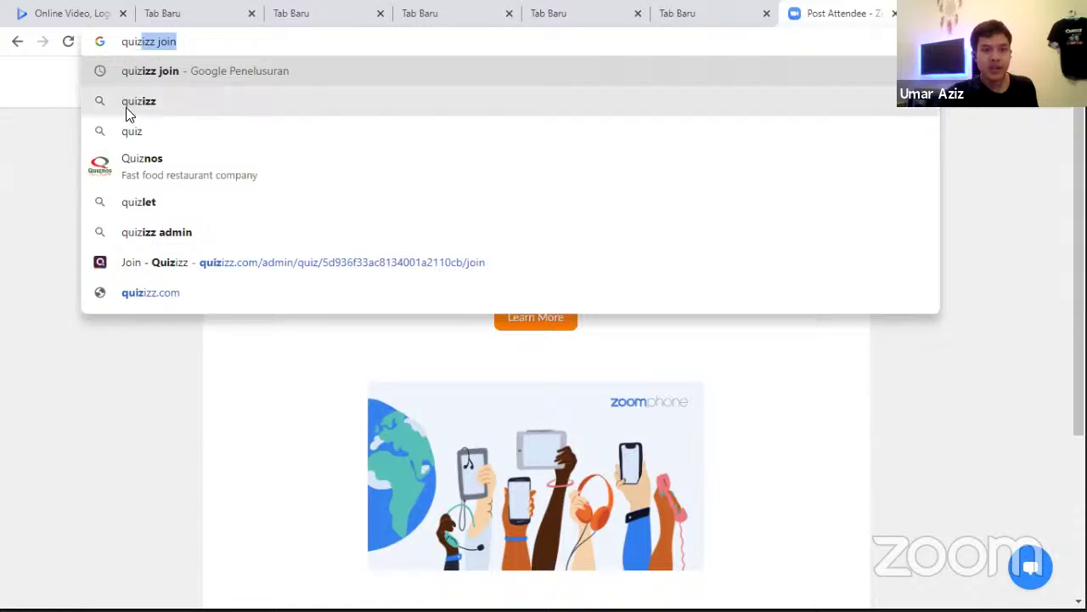
pyautogui.click(138, 101)
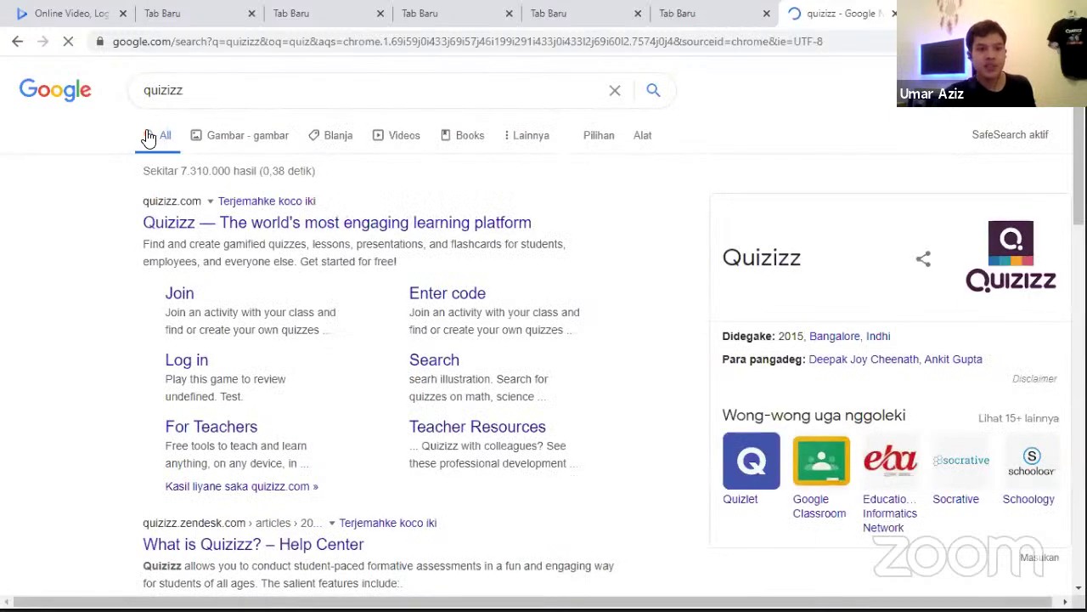
pyautogui.click(238, 225)
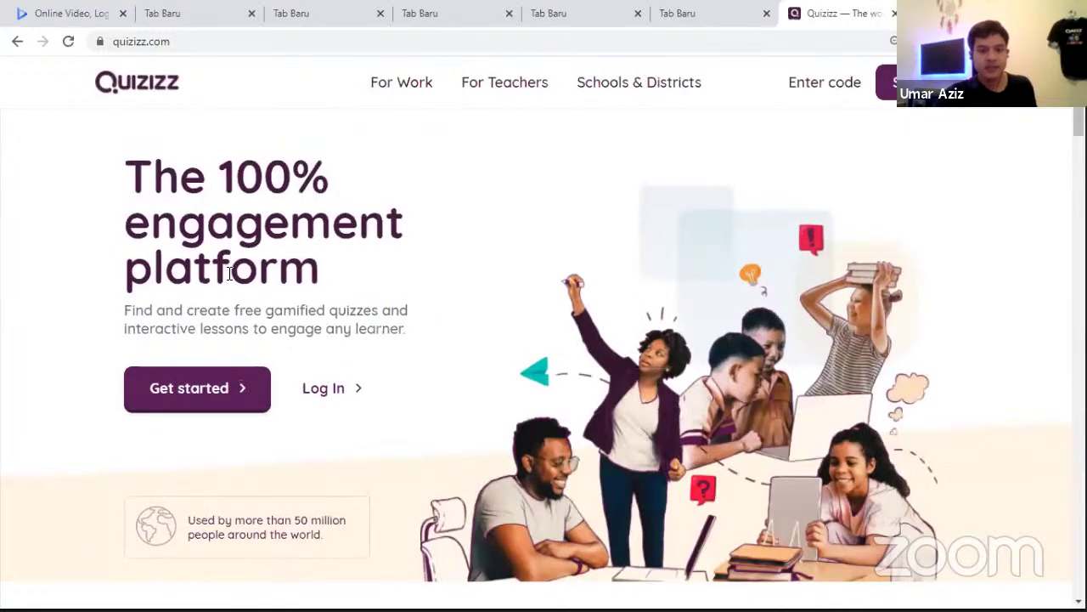
# Step: Log in to Quizizz with Gmail, choosing the Google account that is not marked as signed out
pyautogui.click(316, 389)
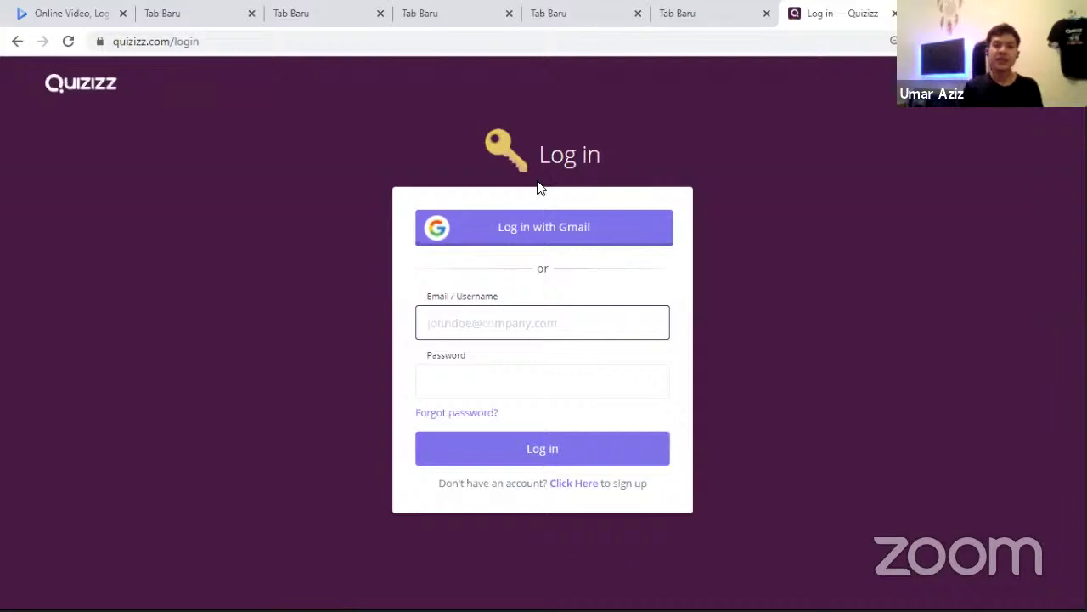
pyautogui.click(522, 229)
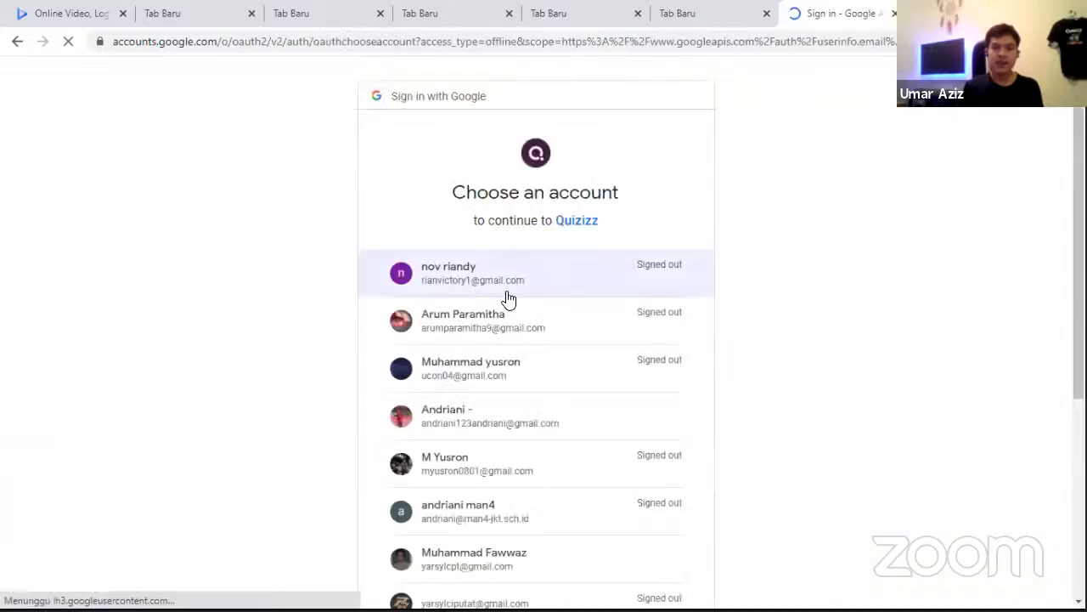
pyautogui.click(454, 414)
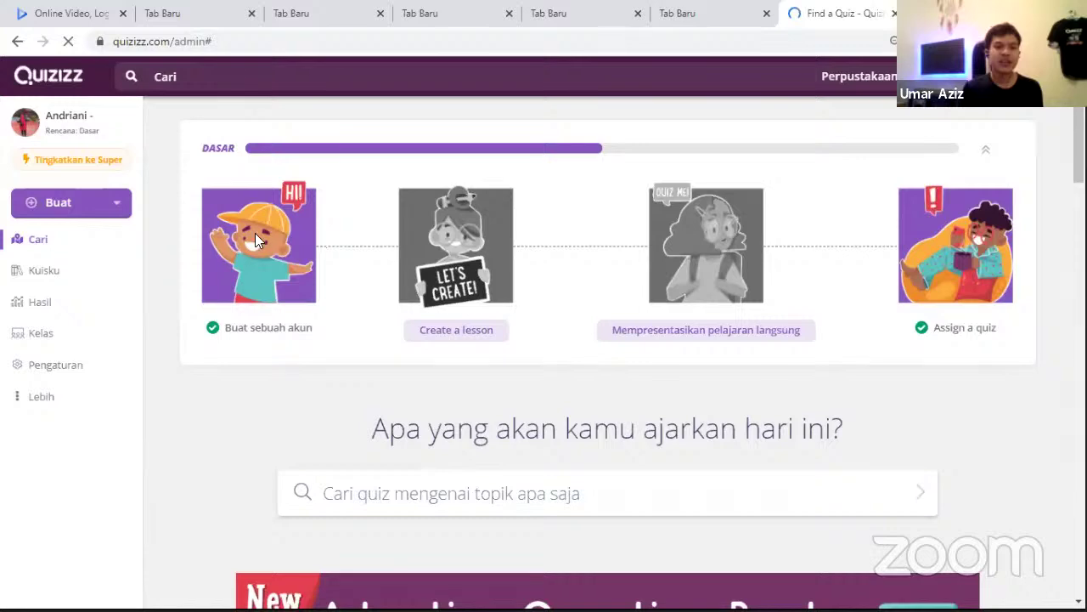
# Step: Create a new quiz named latihan with Matematika as its subject
pyautogui.click(57, 205)
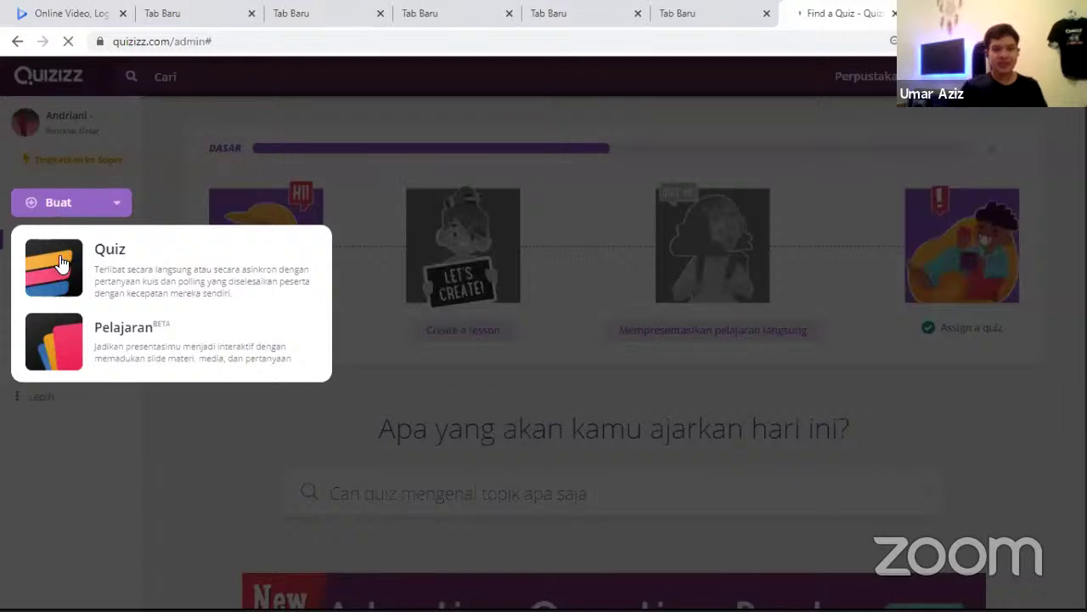
pyautogui.click(59, 259)
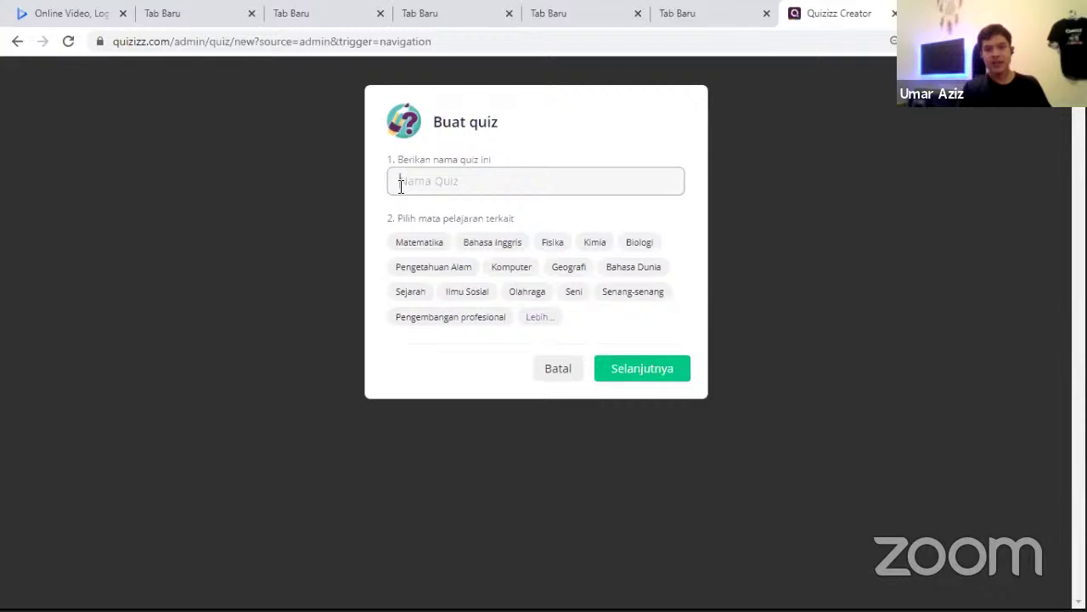
pyautogui.write('s')
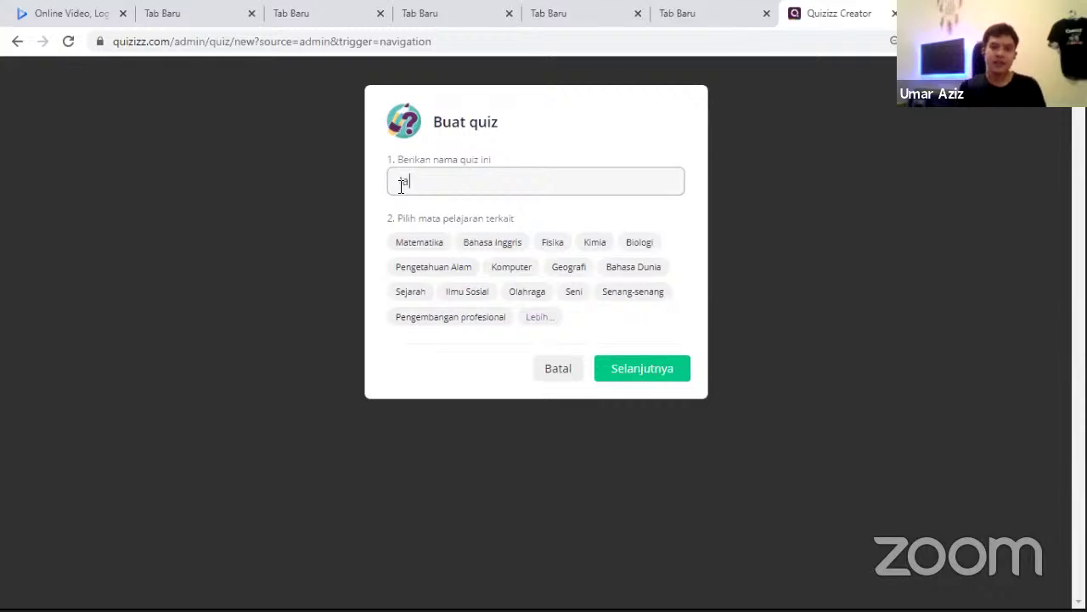
pyautogui.write('atihan')
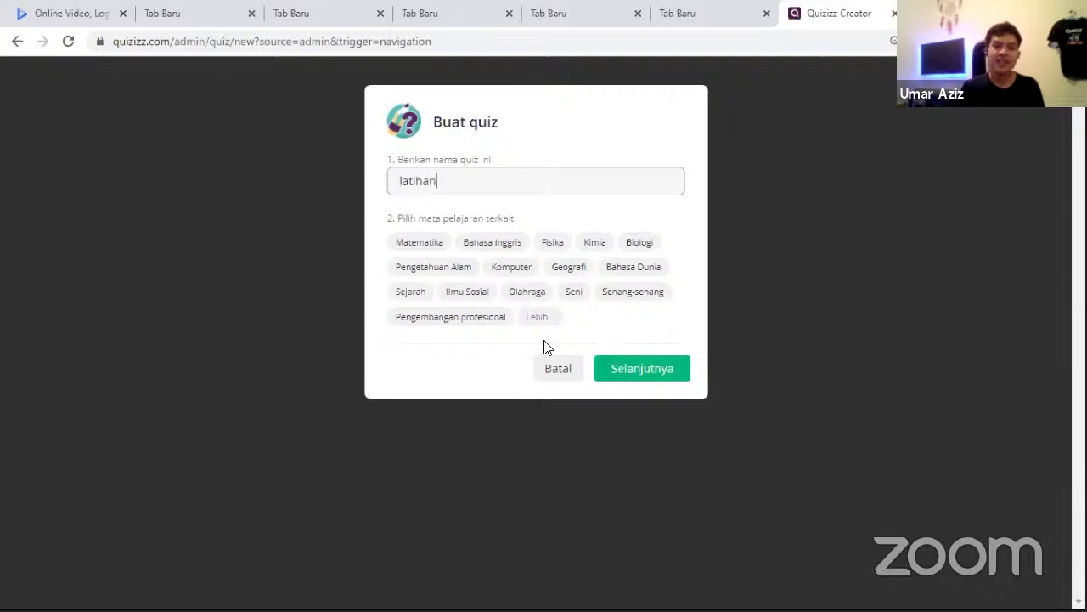
pyautogui.click(418, 246)
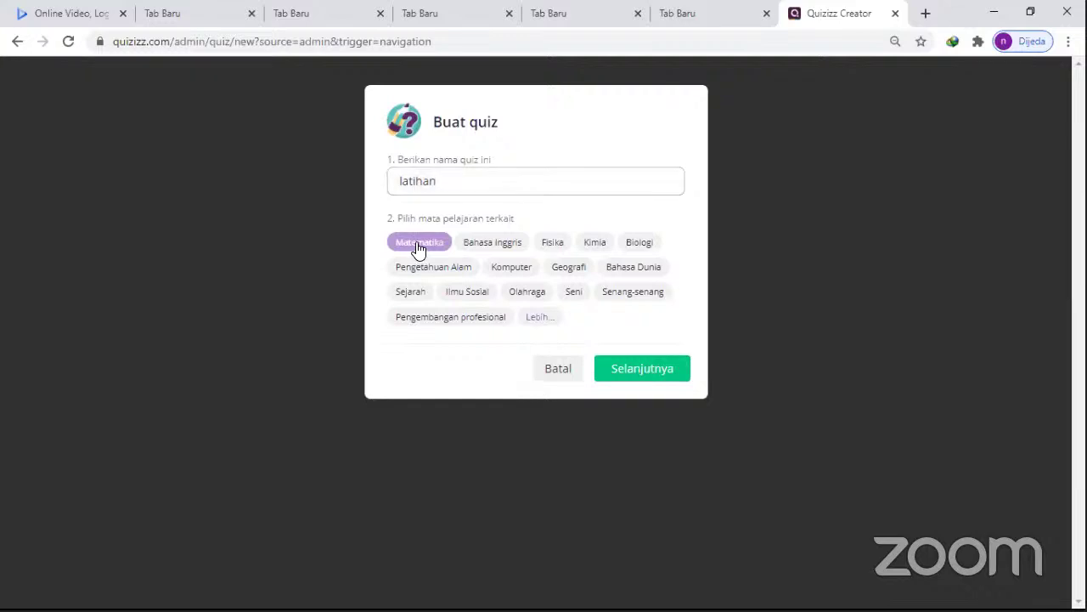
pyautogui.click(646, 367)
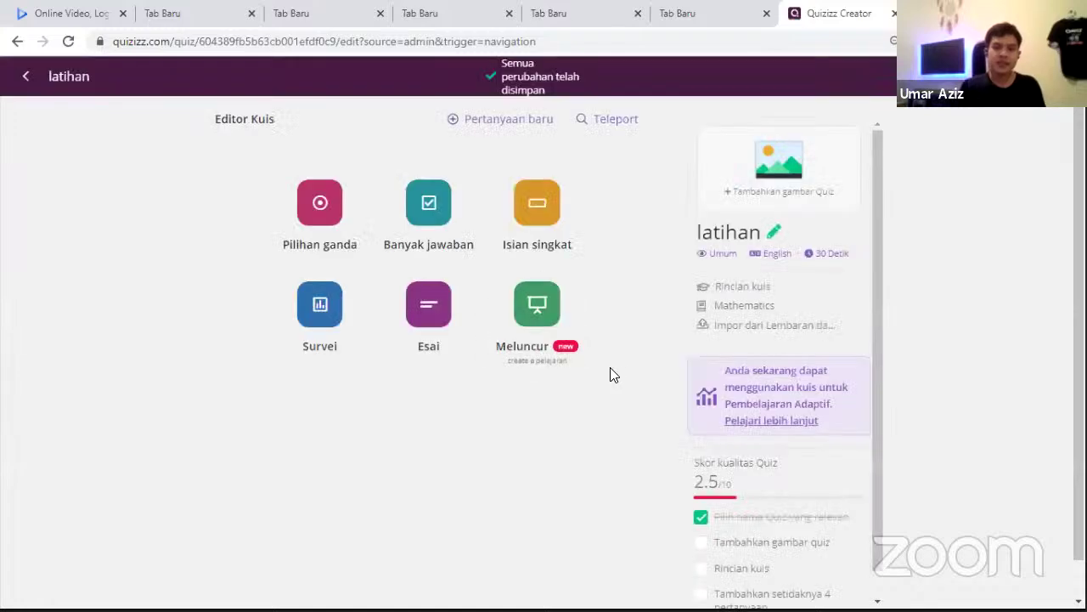
# Step: Add a multiple-choice question to the quiz with the question text "1 tambah 1"
pyautogui.click(323, 202)
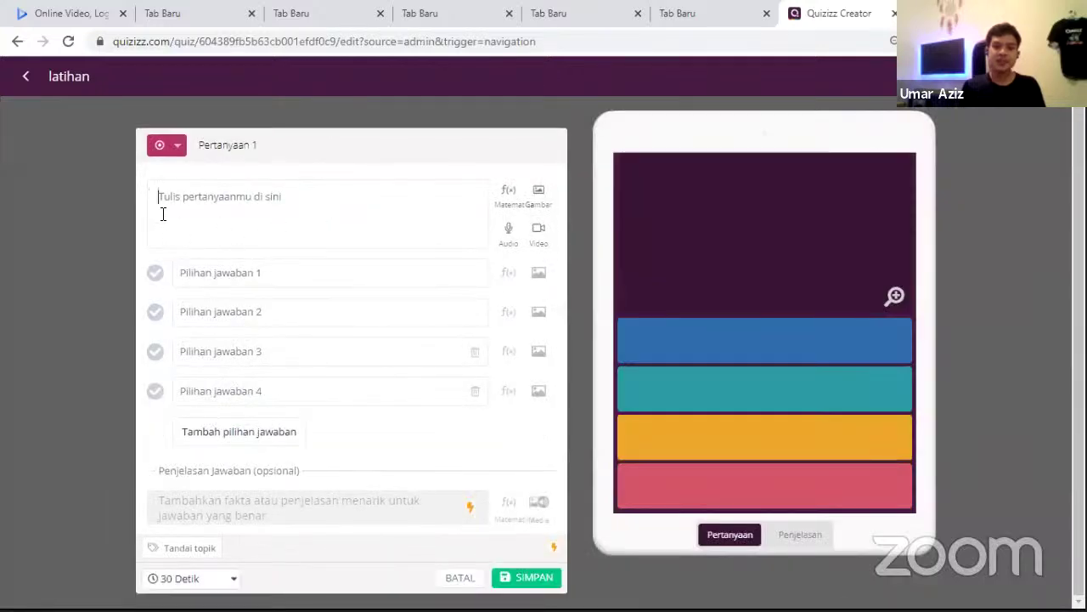
pyautogui.click(166, 214)
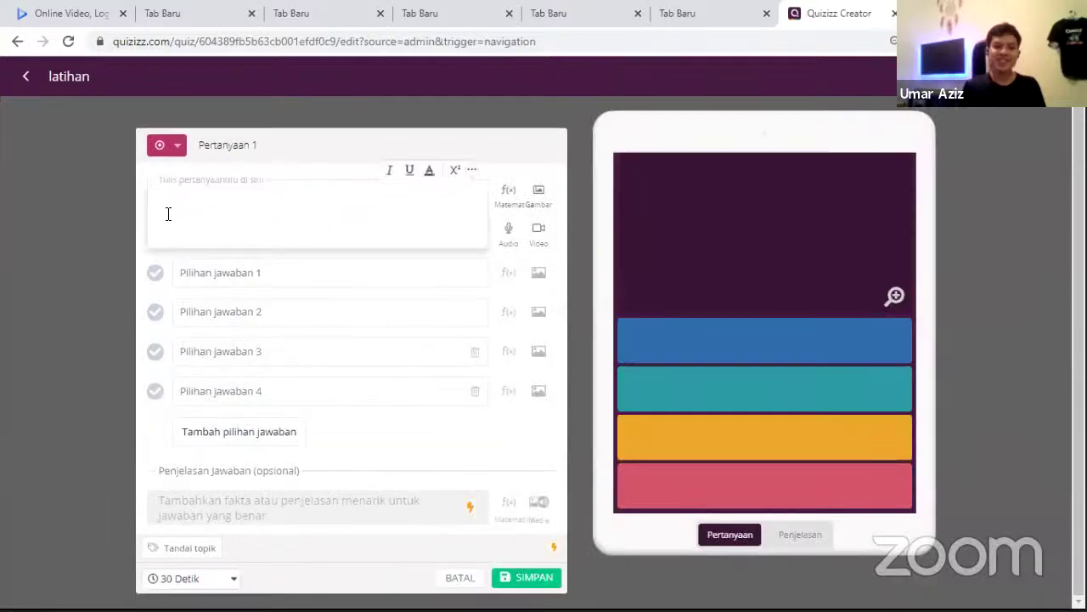
pyautogui.write('1')
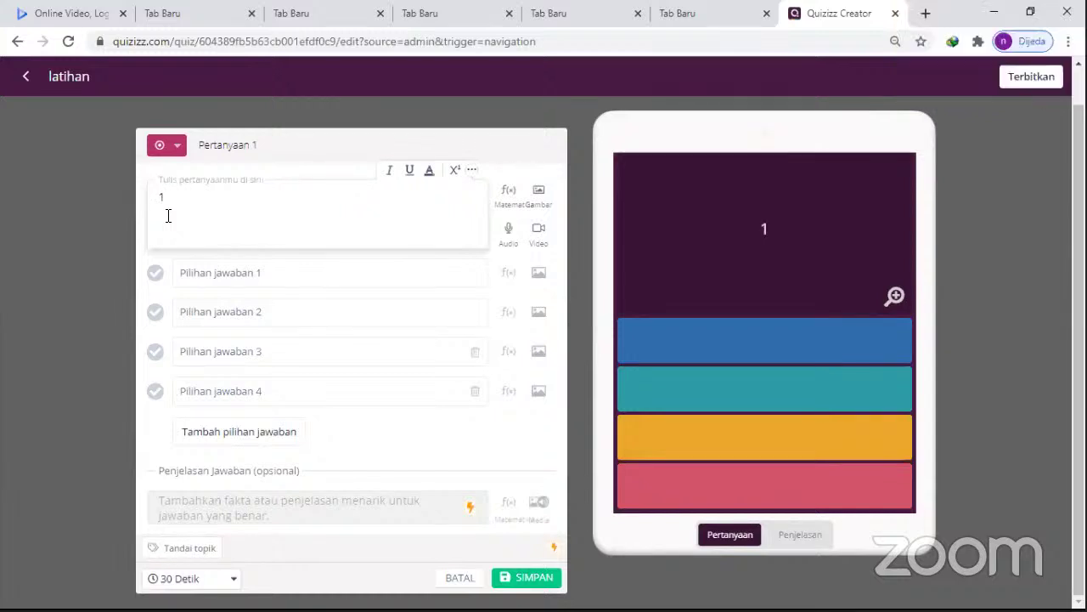
pyautogui.write('i')
pyautogui.press('BackSpace')
pyautogui.write('tamba')
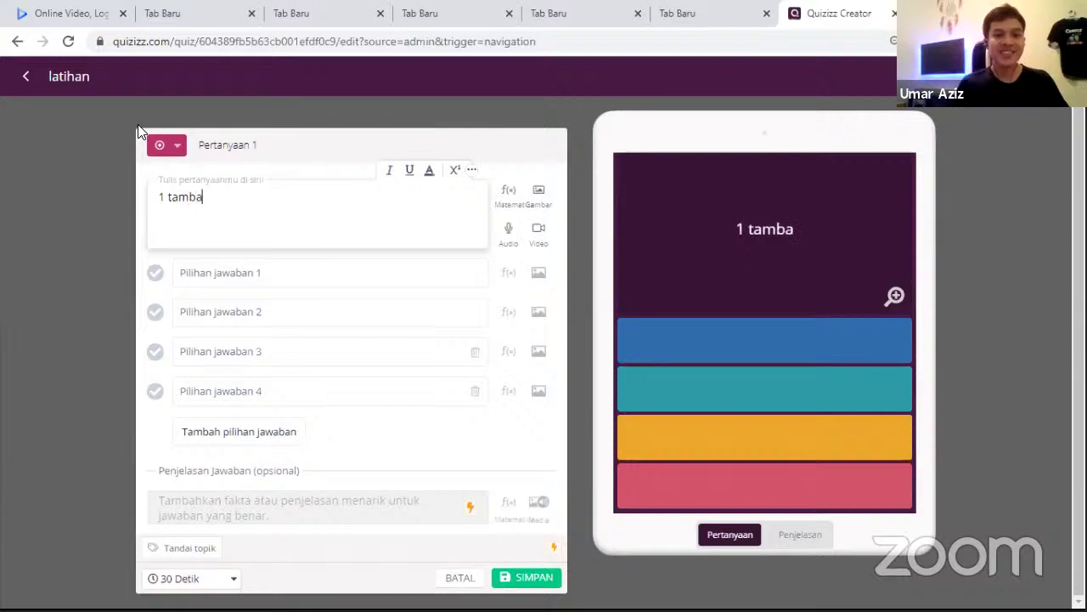
pyautogui.write('h 1')
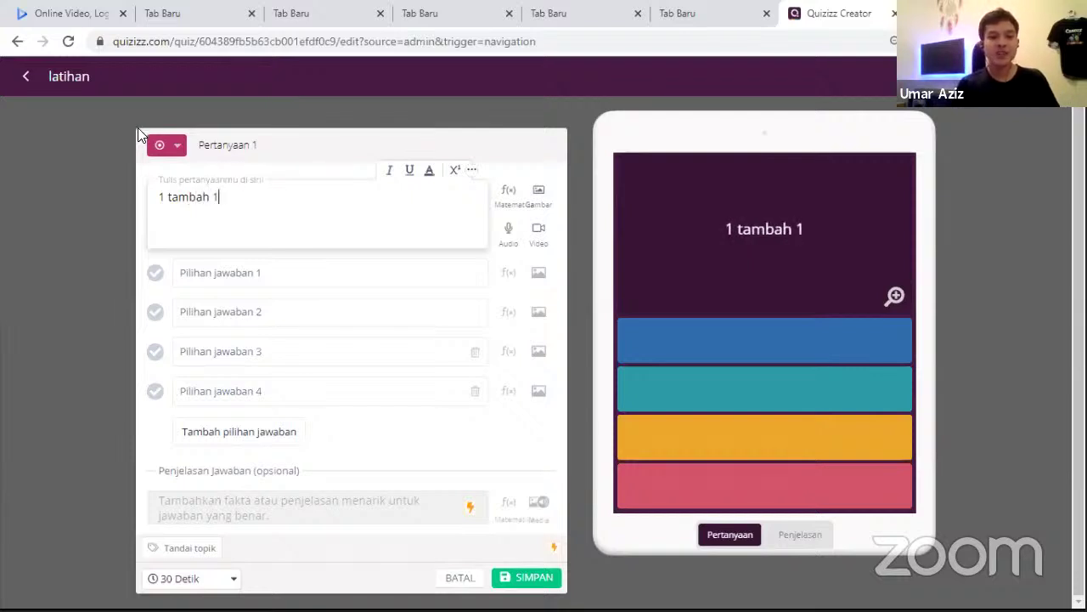
# Step: Fill the four answer options with 1, 2, 4 and 3, mark 2 as correct, and save the question
pyautogui.click(186, 279)
pyautogui.write('1')
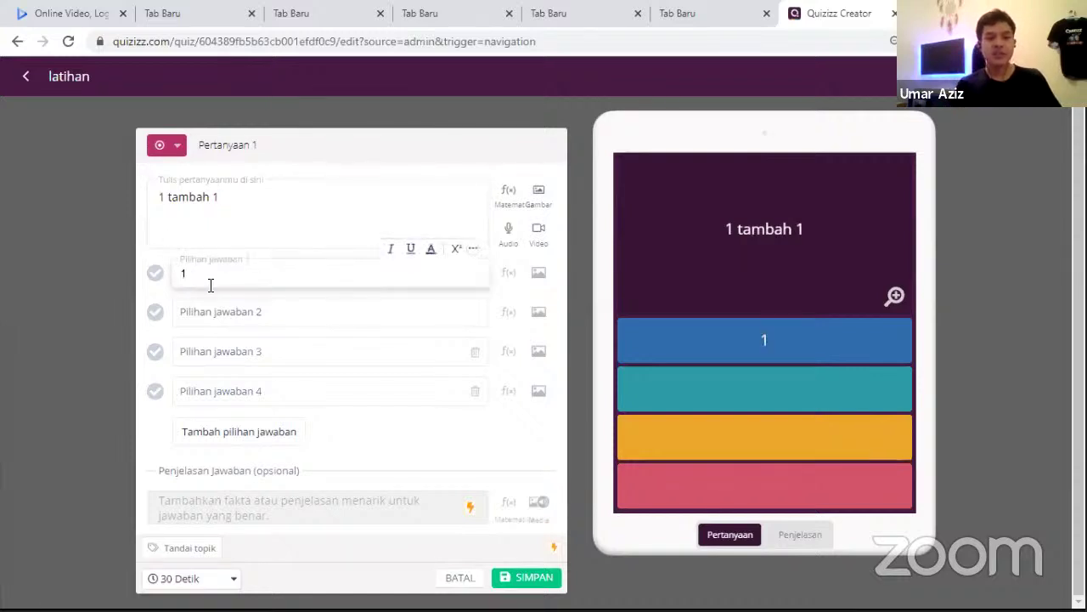
pyautogui.click(201, 316)
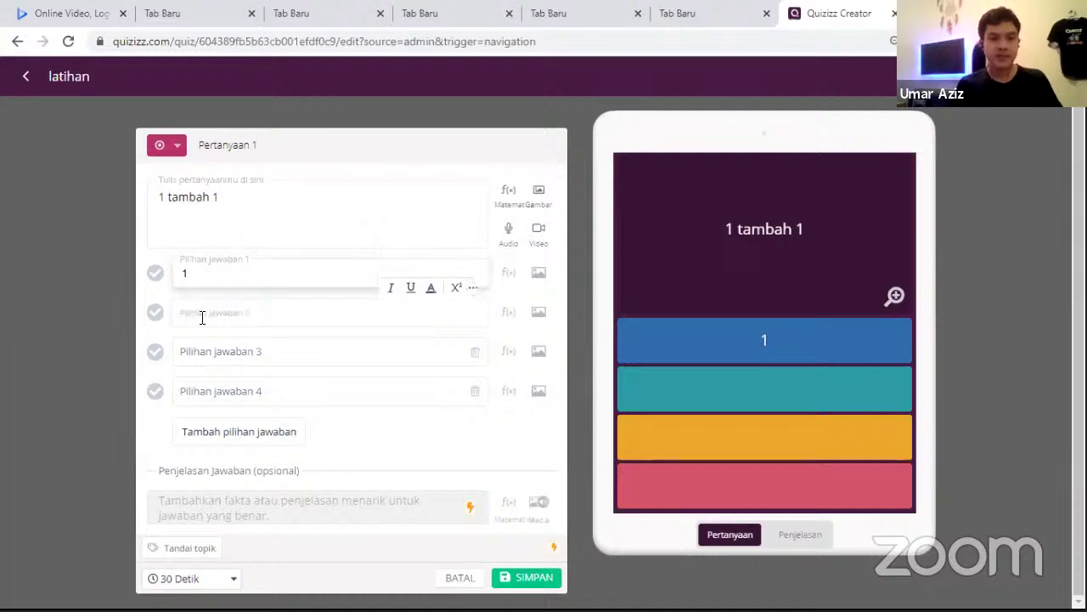
pyautogui.write('2')
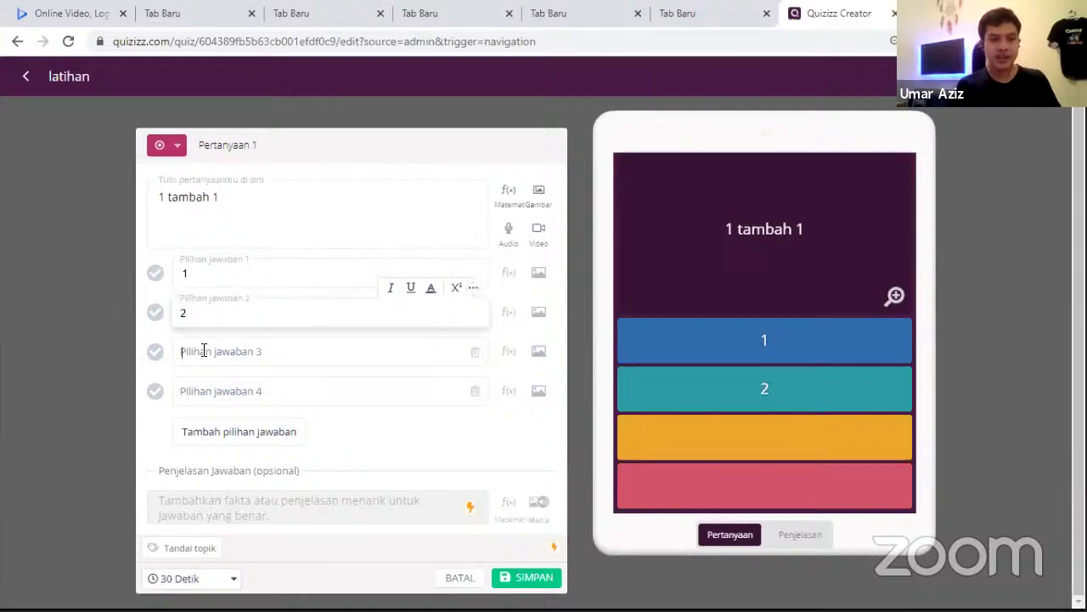
pyautogui.click(204, 351)
pyautogui.write('4')
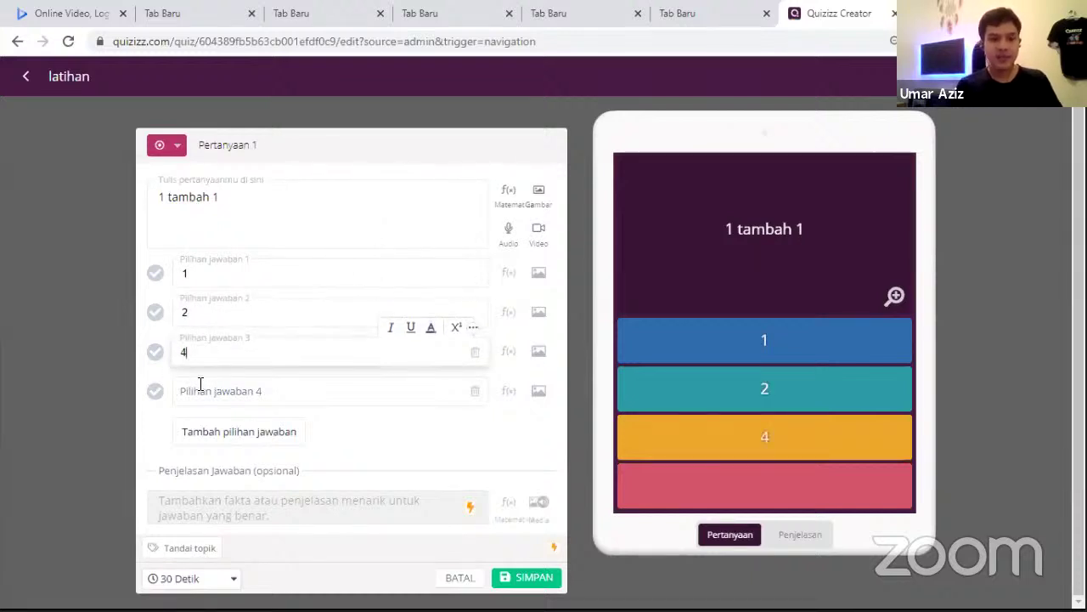
pyautogui.click(200, 387)
pyautogui.write('3')
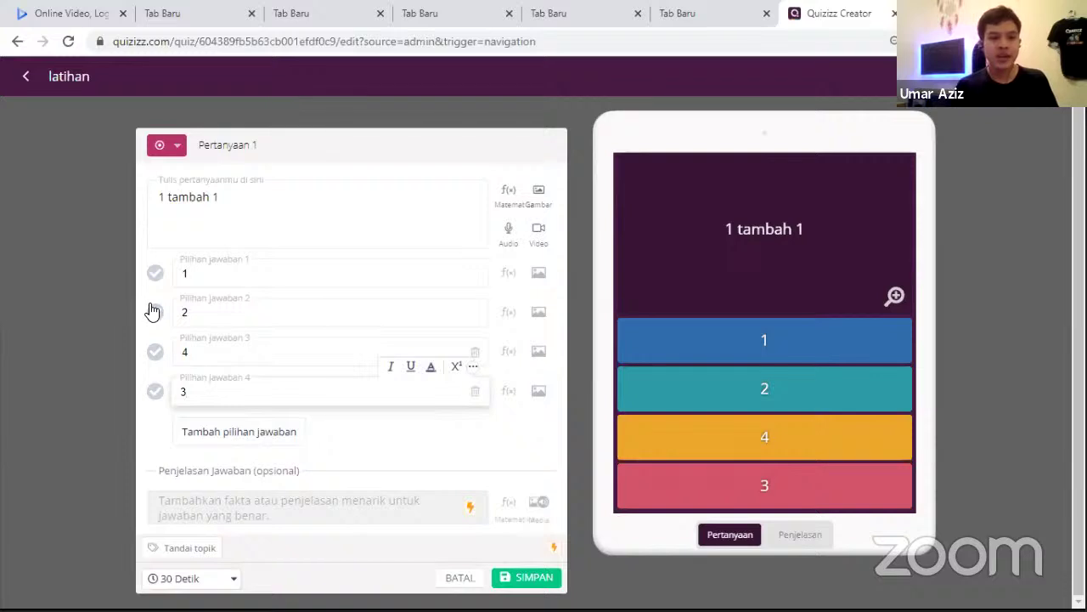
pyautogui.click(209, 317)
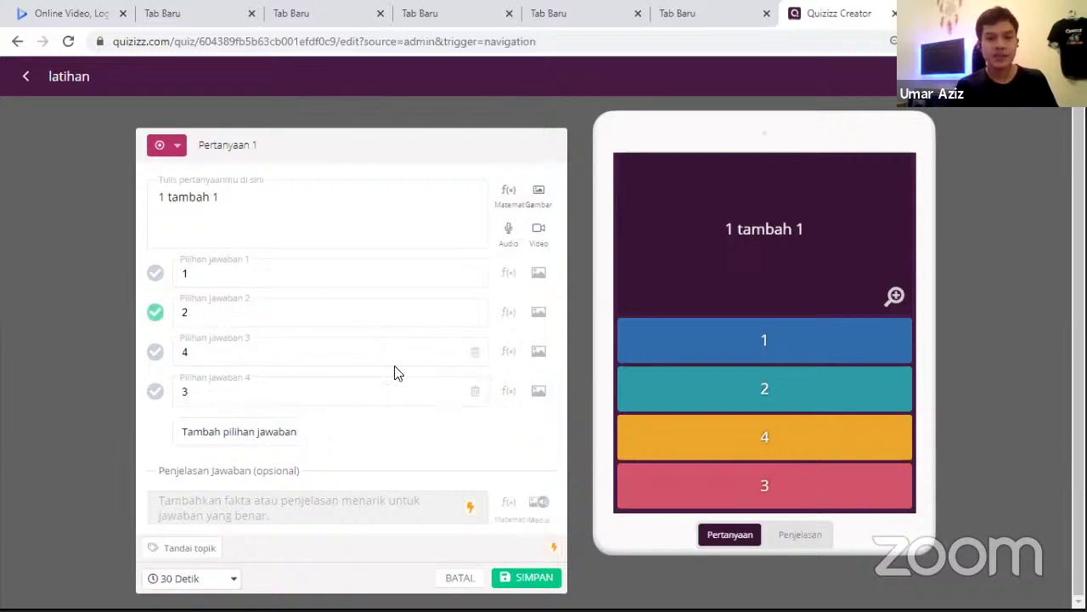
pyautogui.click(512, 577)
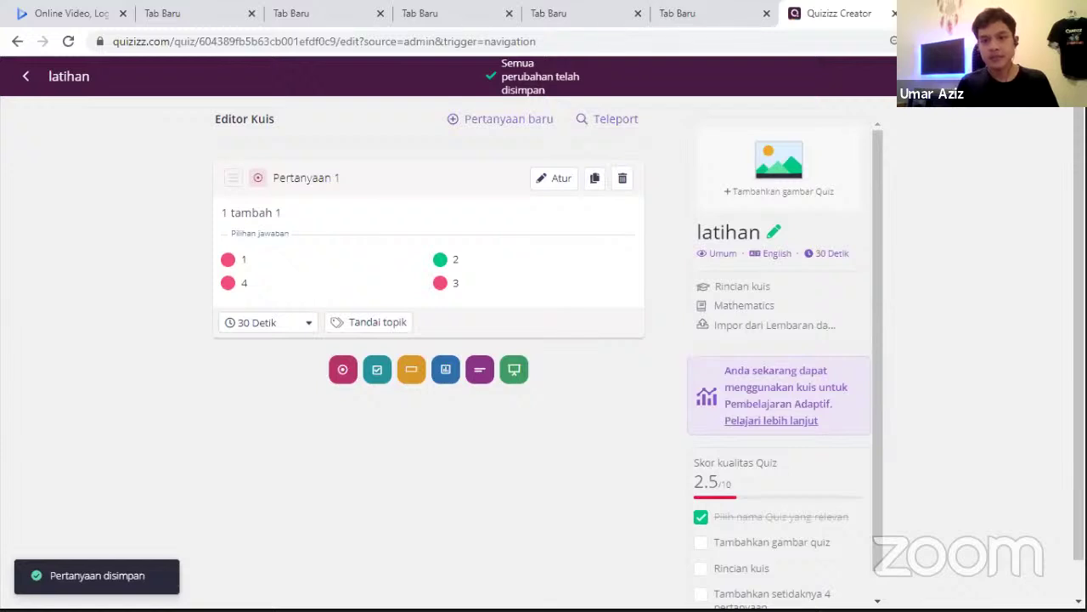
# Step: Set the quiz's starting grade to 1st in the quiz details and save them to publish the quiz
pyautogui.click(779, 161)
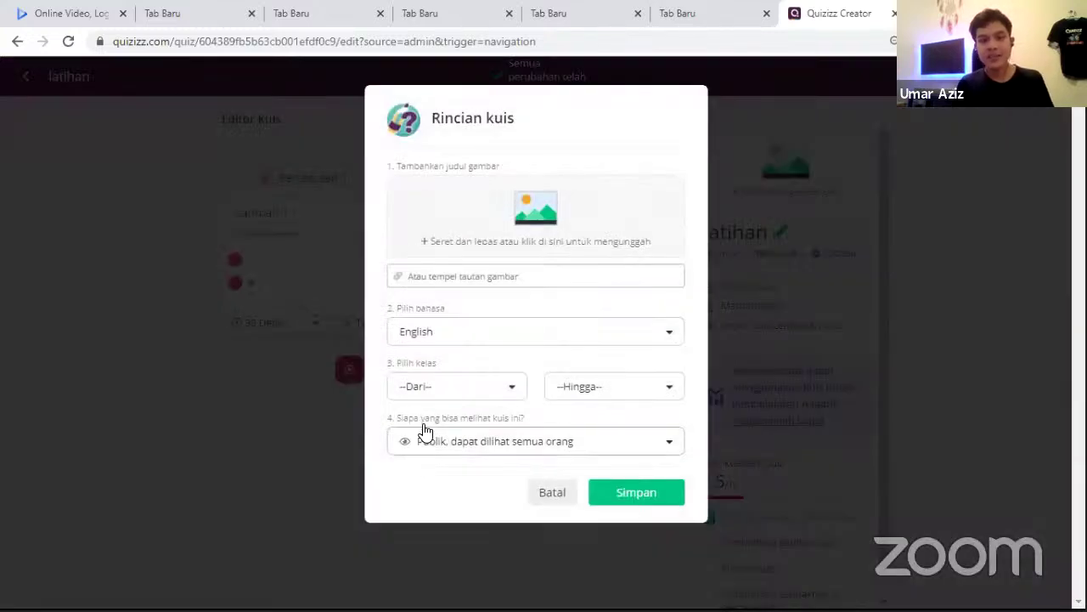
pyautogui.click(422, 387)
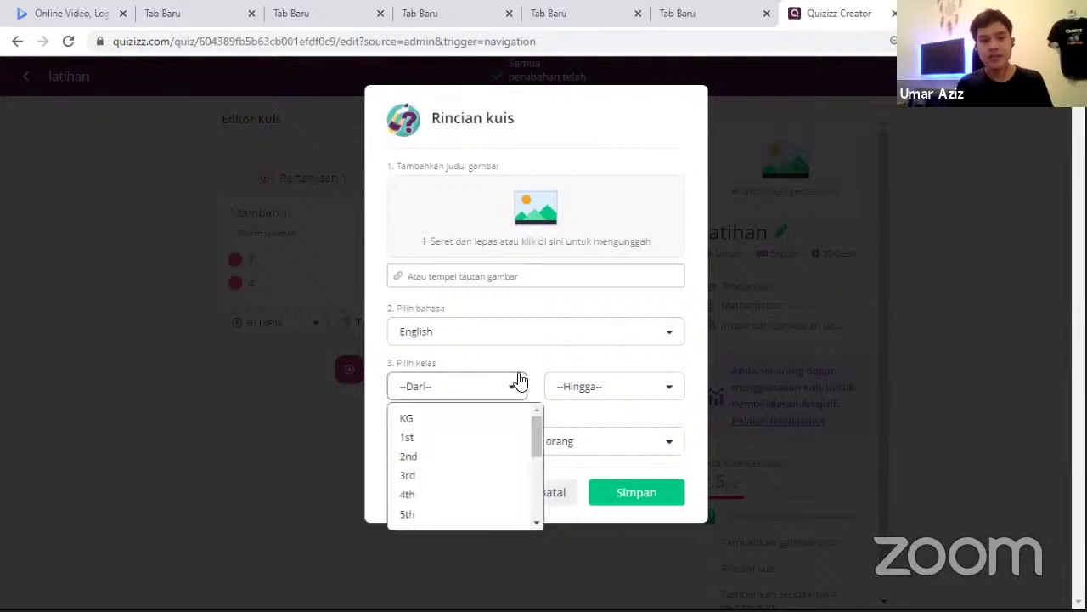
pyautogui.click(437, 439)
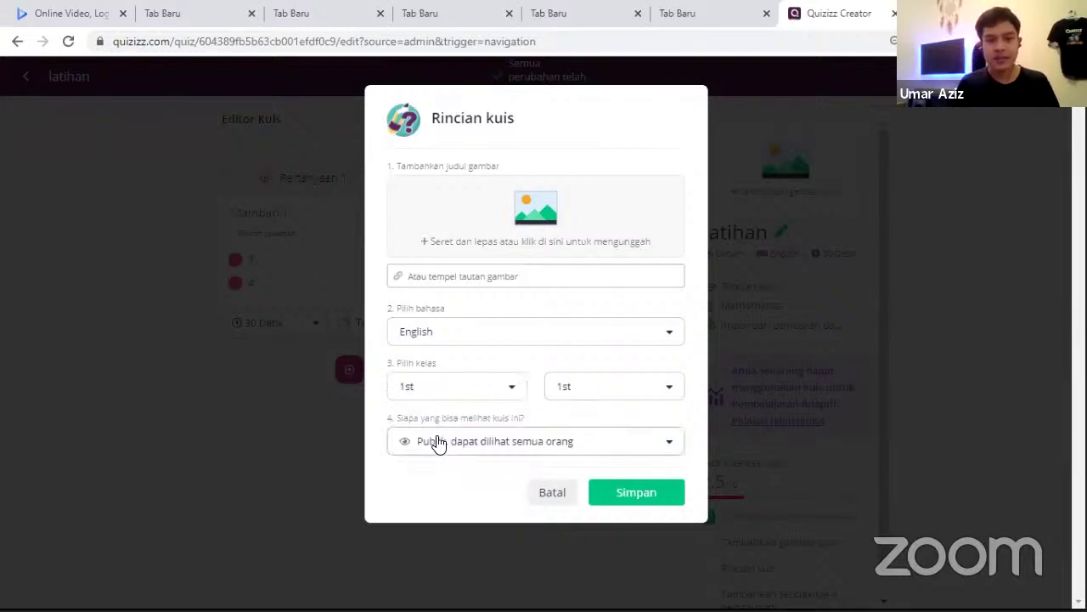
pyautogui.click(623, 493)
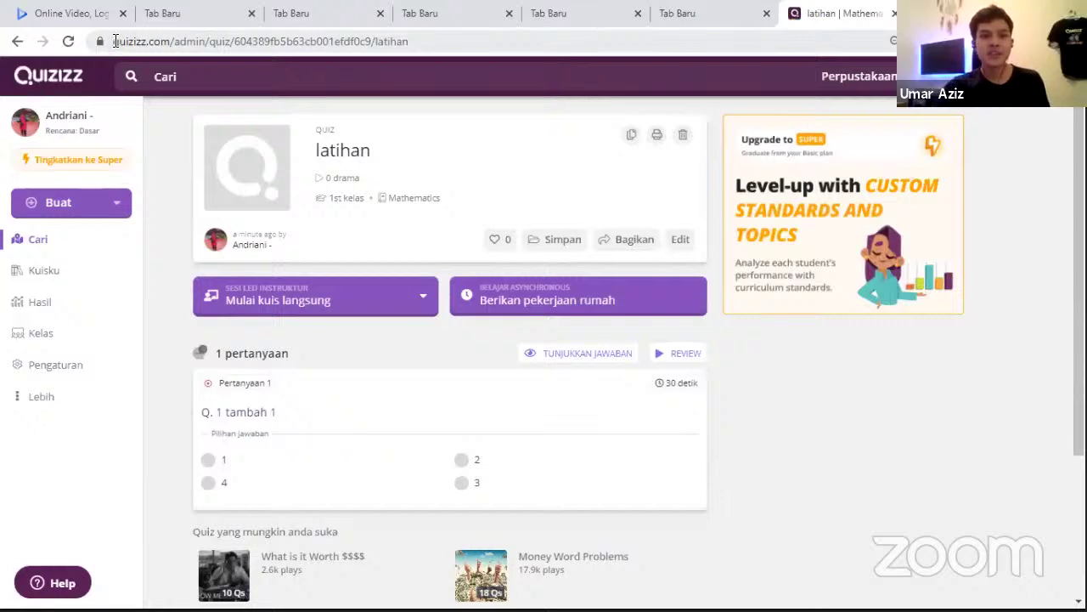
# Step: Copy the web address of the published latihan quiz page
pyautogui.click(115, 41)
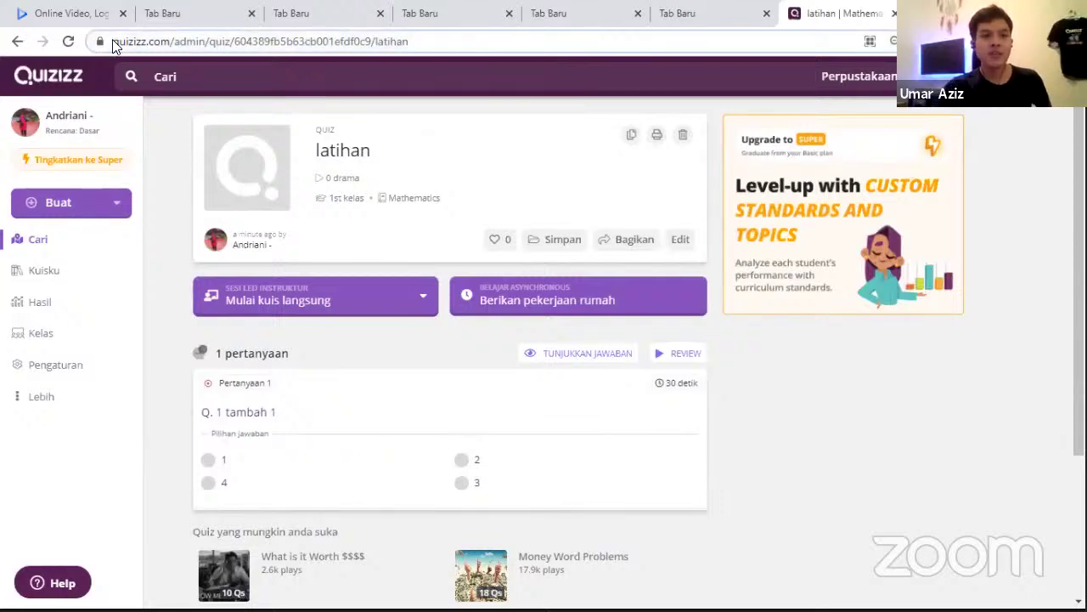
pyautogui.rightClick(114, 41)
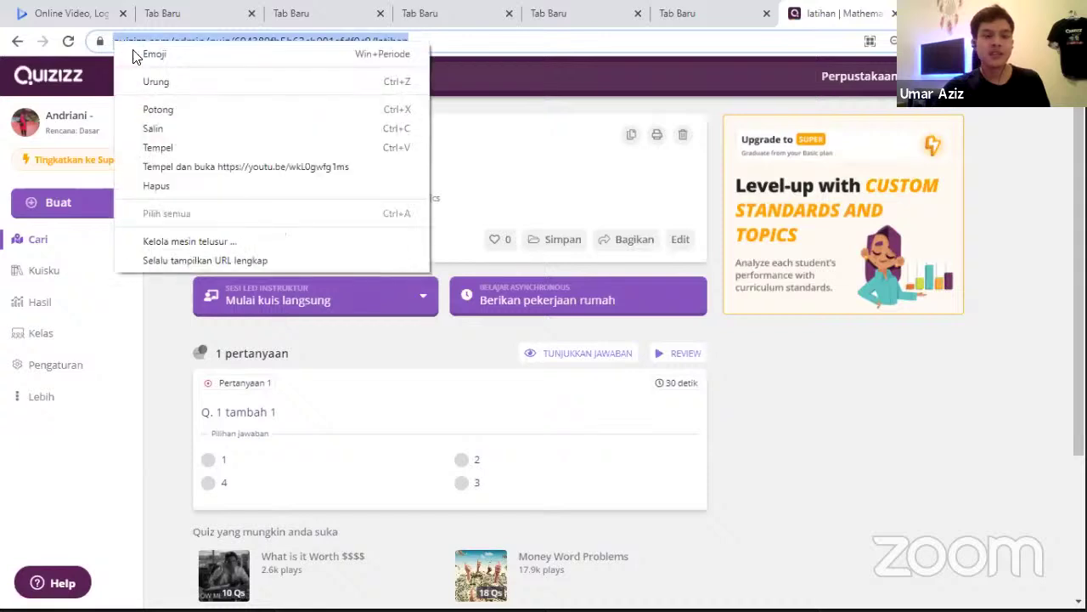
pyautogui.click(164, 128)
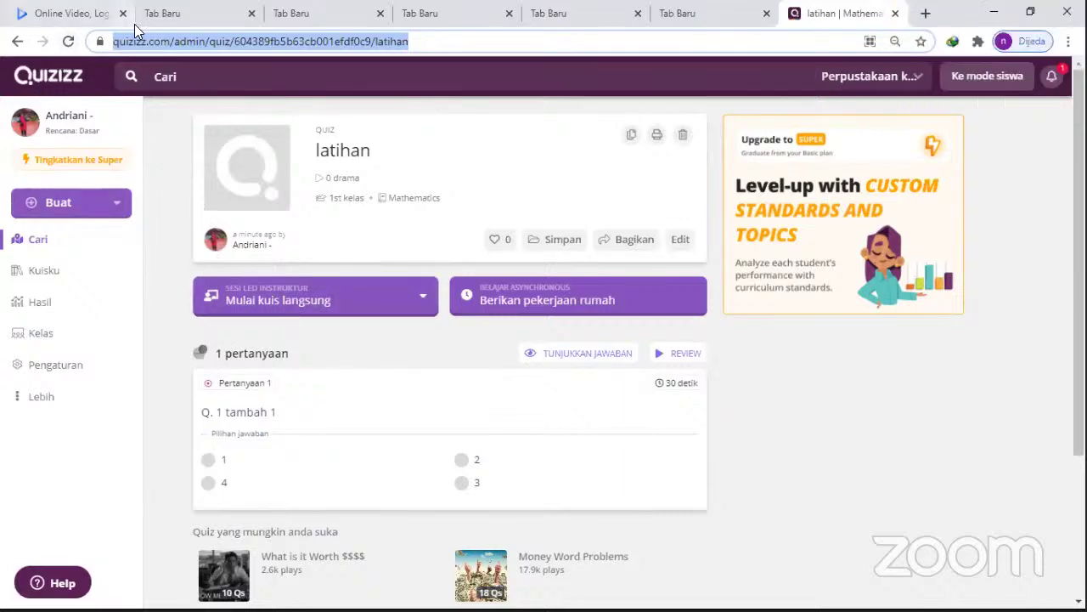
# Step: Return to the latihan quiz in the editor and publish it again
pyautogui.click(17, 42)
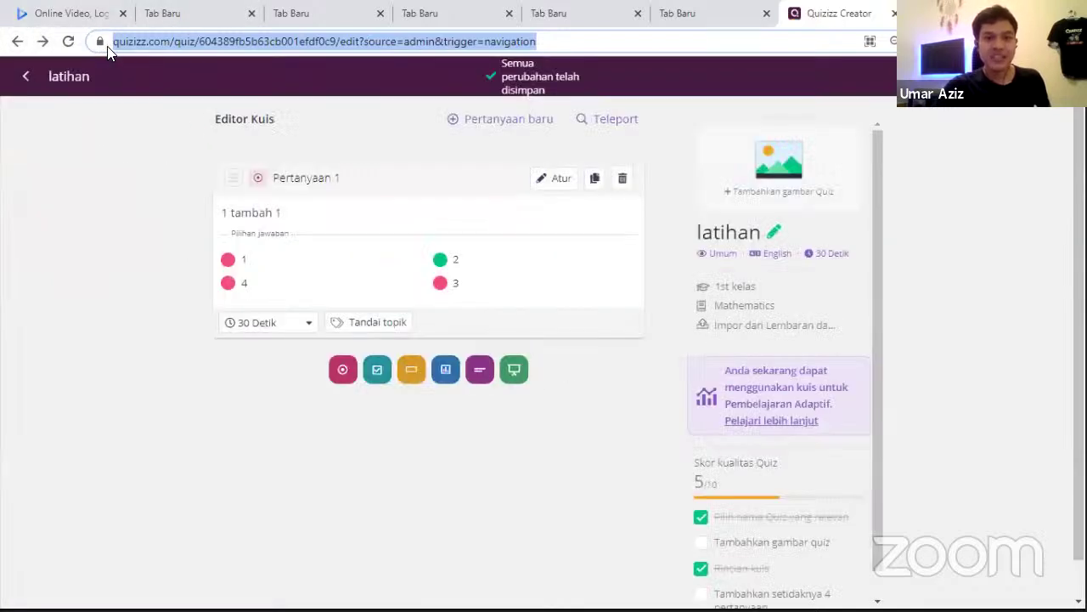
pyautogui.click(102, 227)
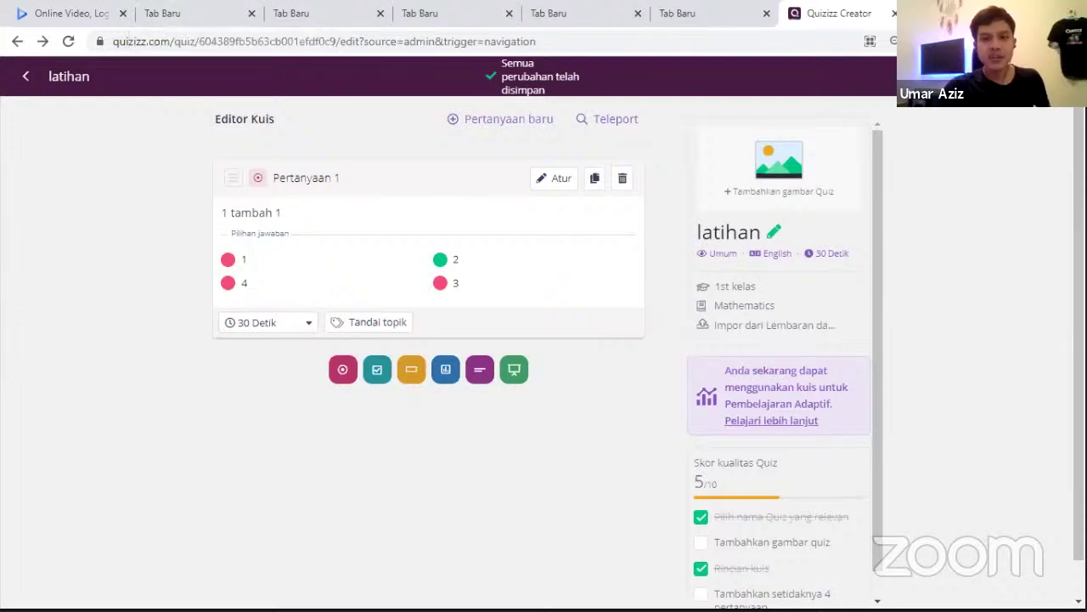
pyautogui.click(966, 109)
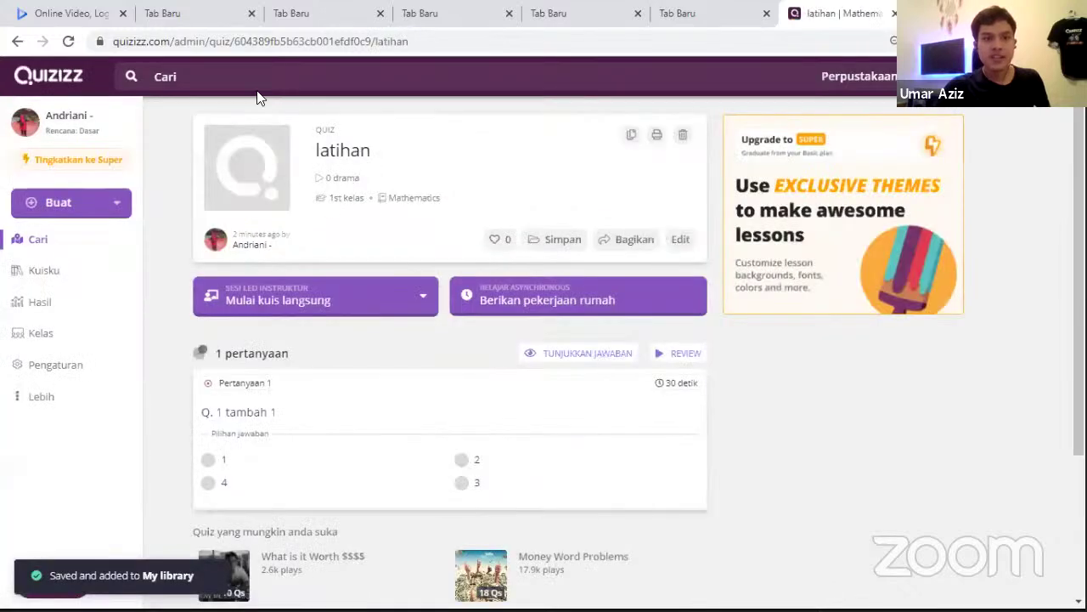
# Step: Open WhatsApp Web in the empty browser tab beside the first one
pyautogui.click(146, 15)
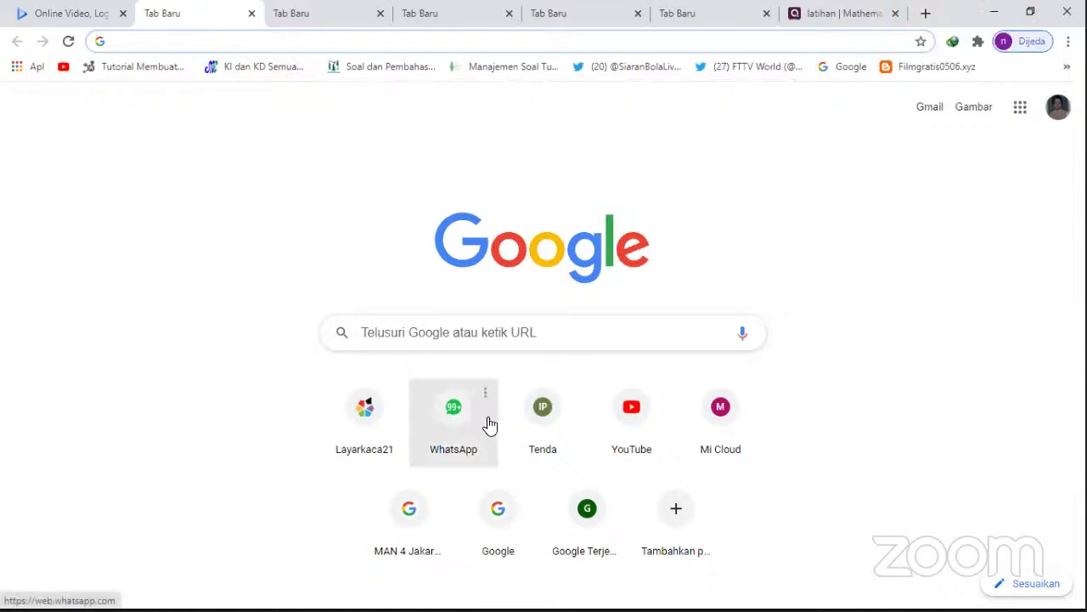
pyautogui.click(452, 431)
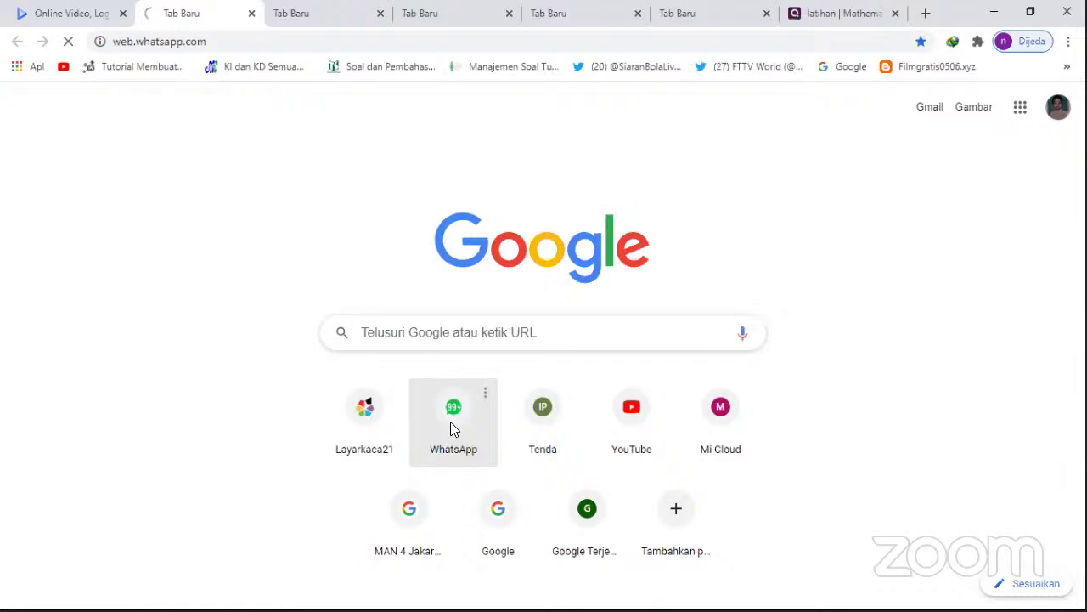
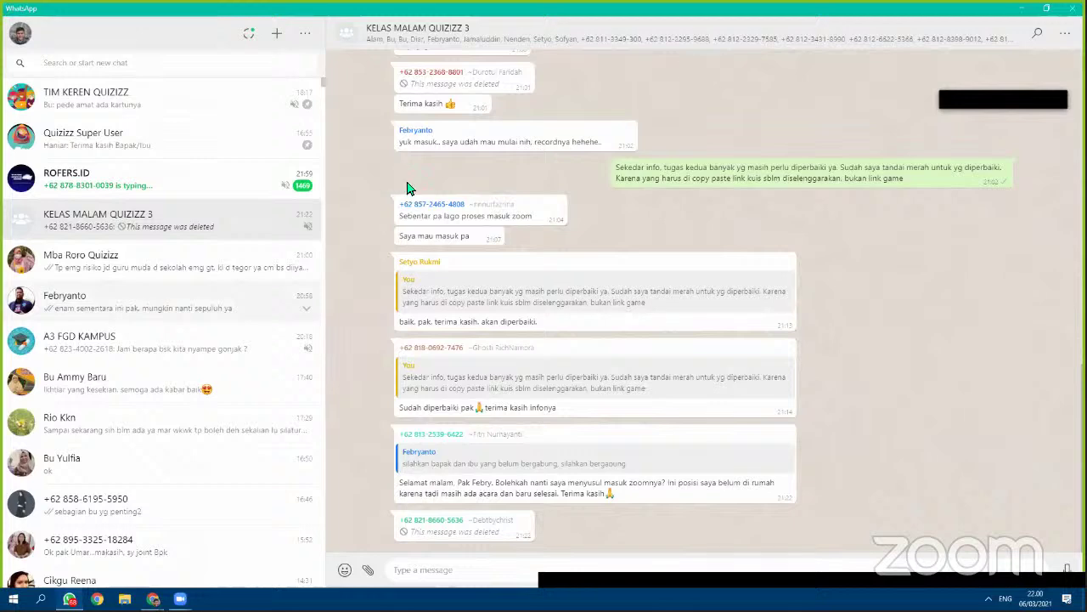
# Step: Put the WhatsApp window away and look through the Kuisku list for a quiz to demonstrate with
pyautogui.click(1017, 9)
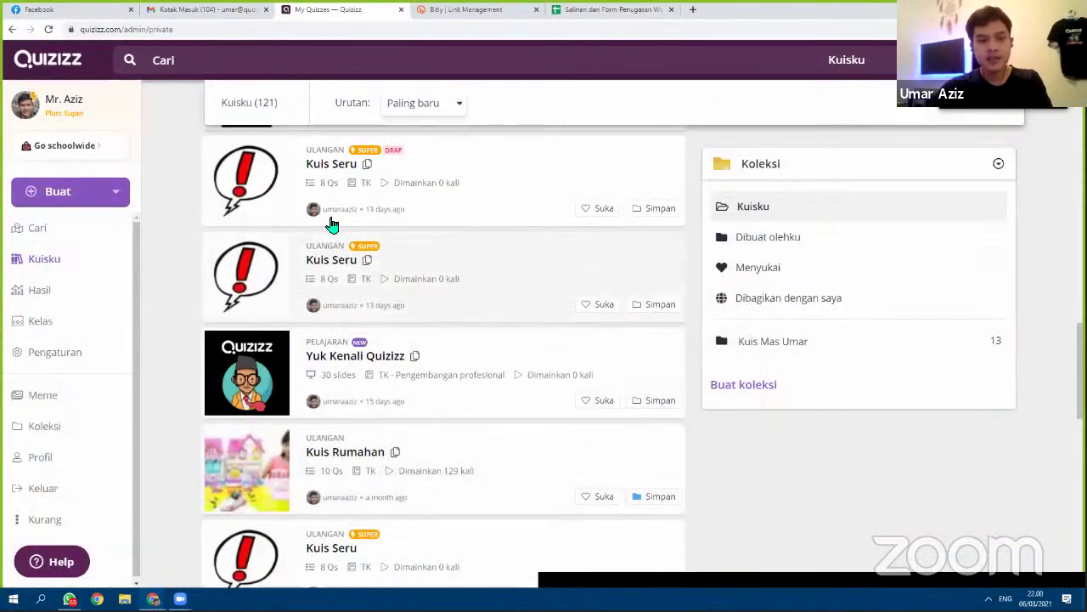
pyautogui.scroll(10, 246, 323)
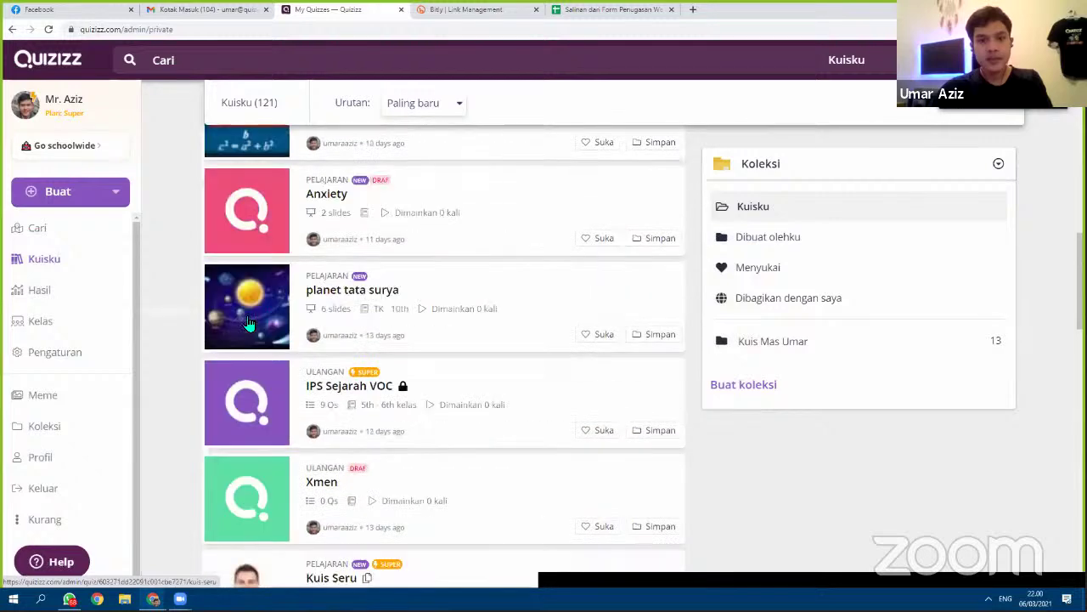
pyautogui.scroll(-10, 253, 307)
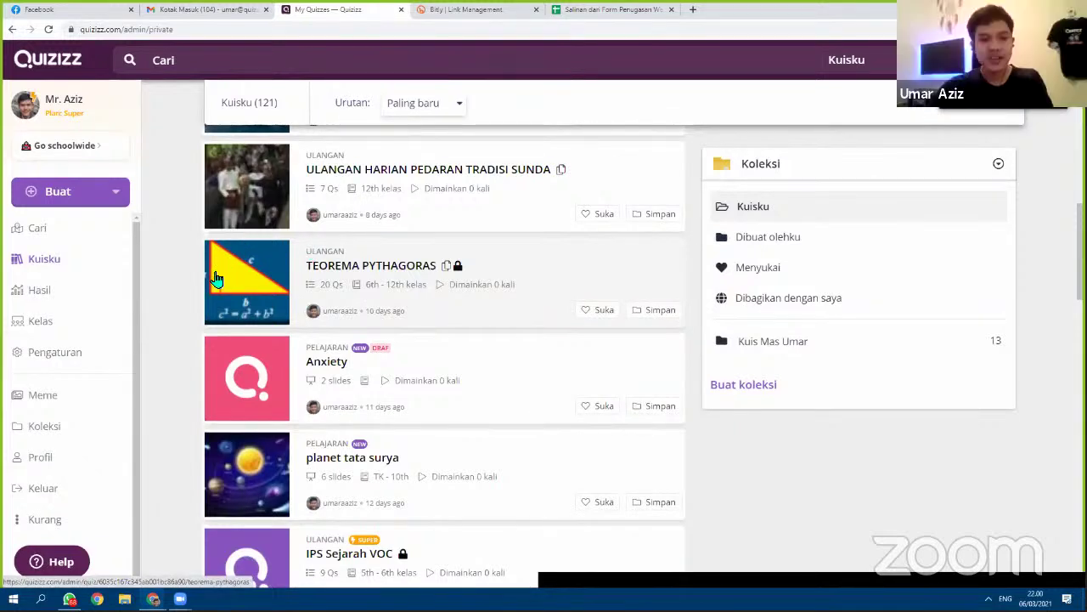
pyautogui.scroll(4, 329, 289)
pyautogui.scroll(5, 329, 285)
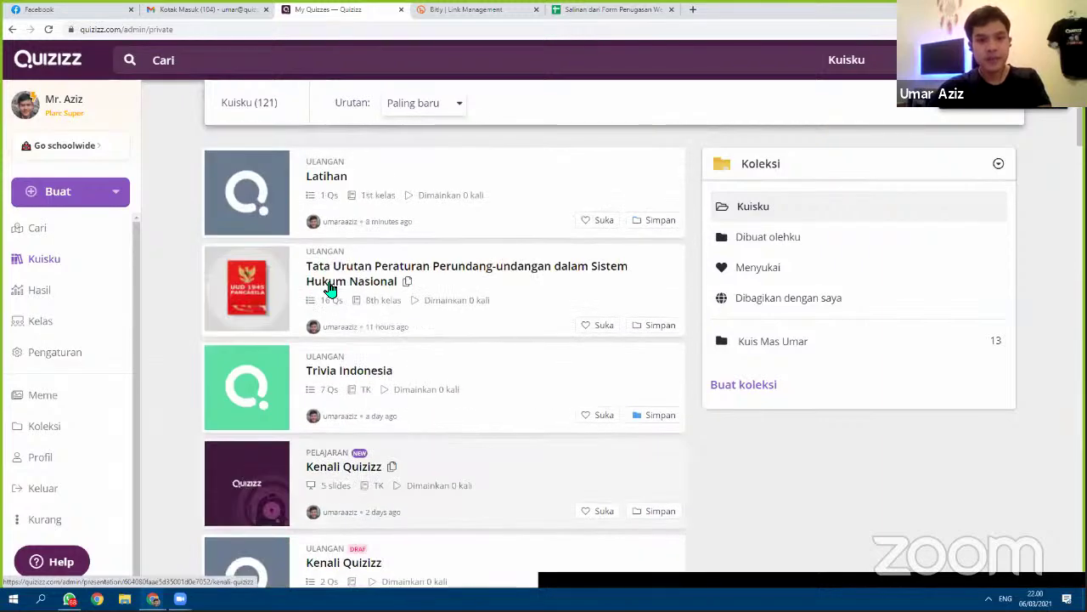
pyautogui.scroll(-8, 332, 272)
pyautogui.scroll(-8, 331, 269)
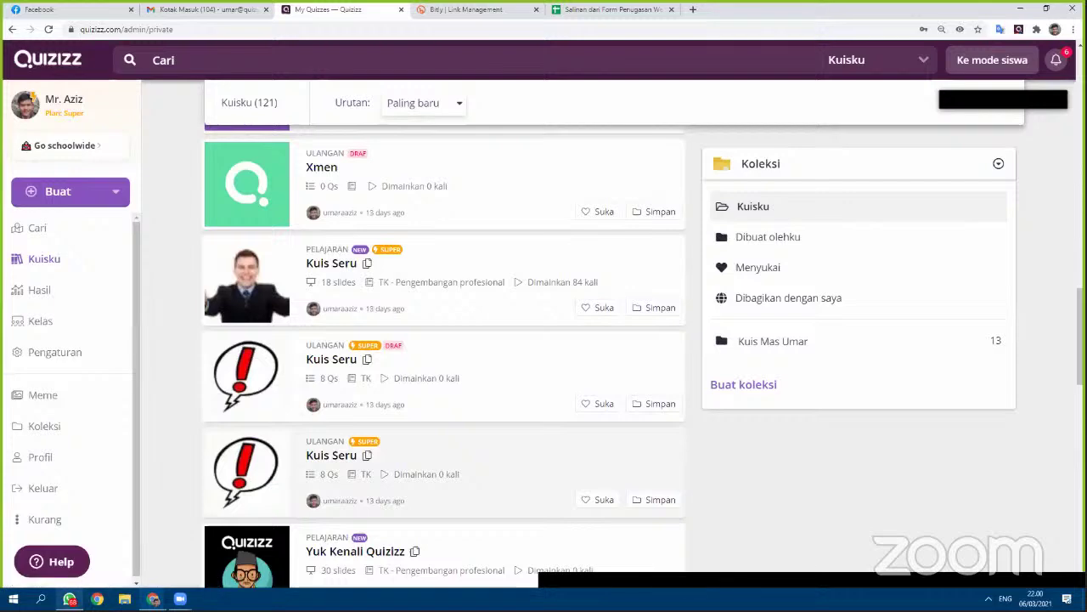
pyautogui.click(182, 8)
pyautogui.click(336, 8)
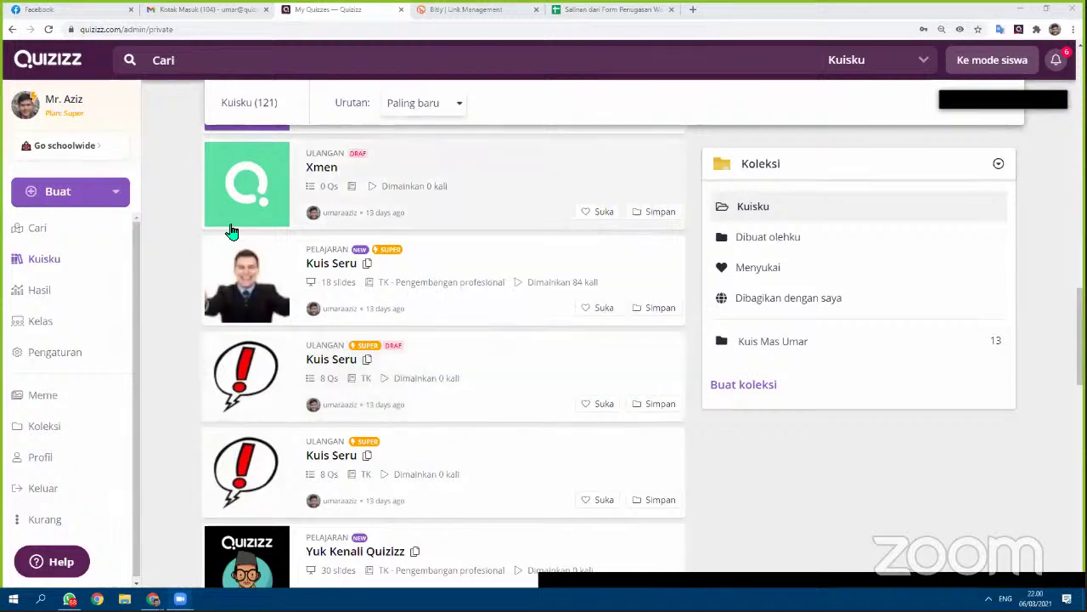
pyautogui.scroll(-10, 413, 235)
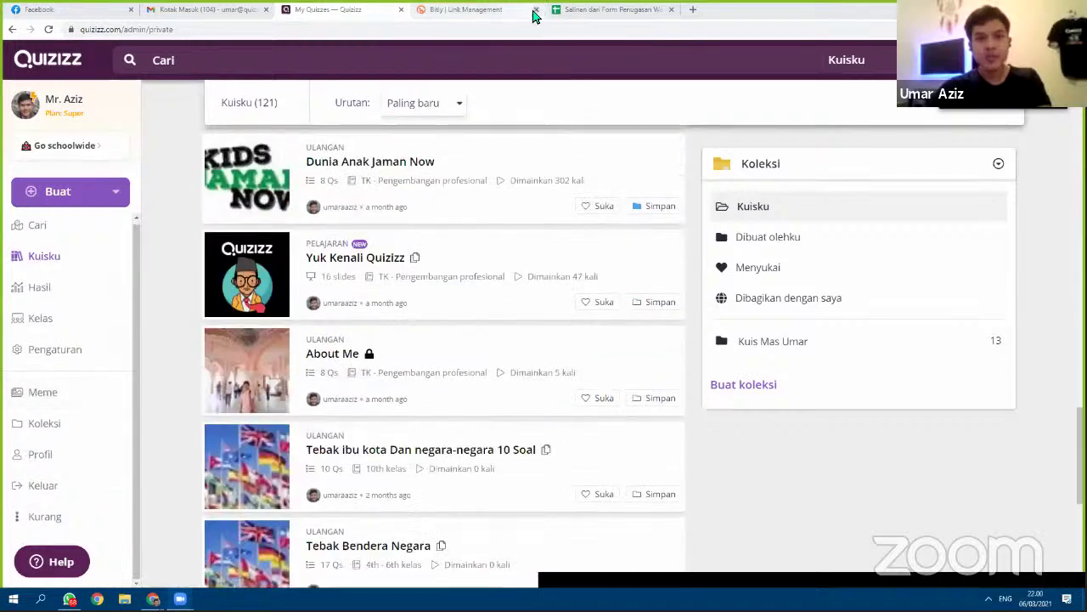
# Step: Close the Bitly and assignment spreadsheet pages and open the Dunia Anak Jaman Now quiz from the list
pyautogui.click(536, 10)
pyautogui.click(536, 10)
pyautogui.scroll(4, 206, 357)
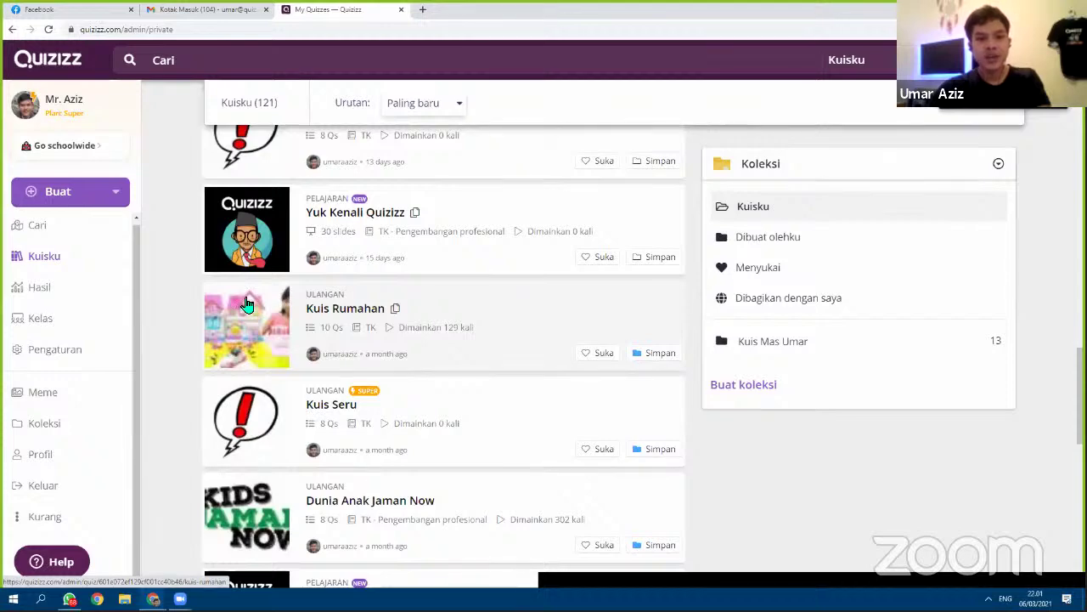
pyautogui.click(254, 501)
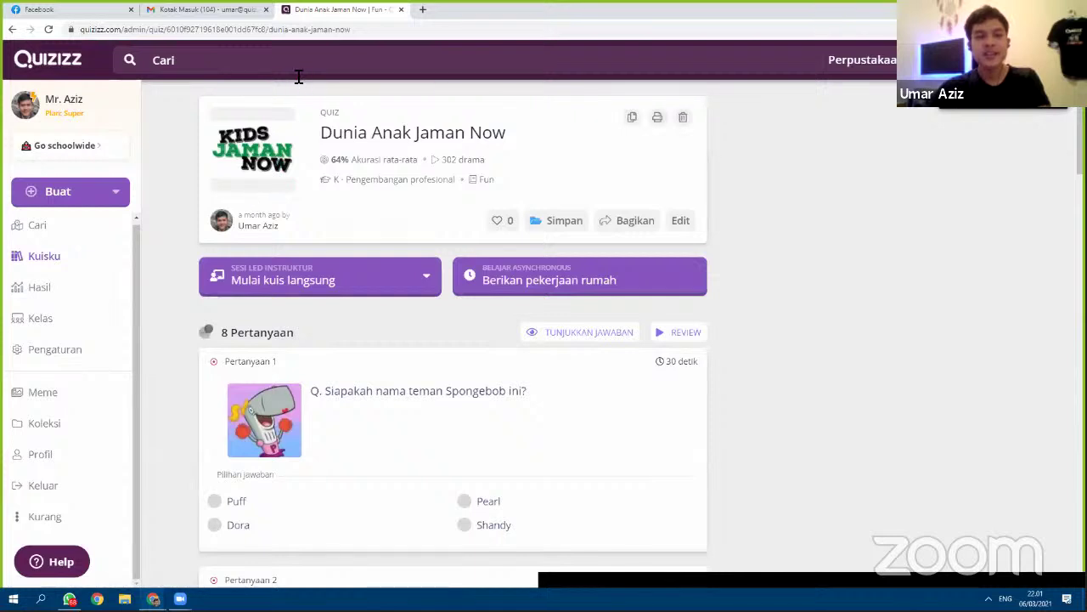
# Step: Copy the web address of the Dunia Anak Jaman Now quiz and open it in three additional browser tabs
pyautogui.click(311, 32)
pyautogui.hotkey('ctrl', 'c')
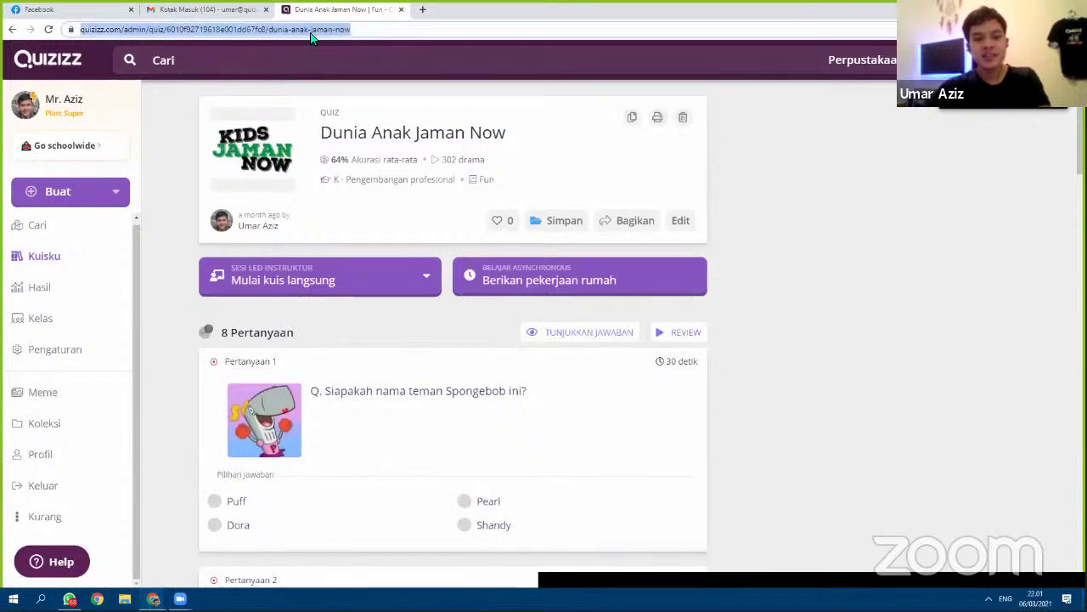
pyautogui.click(190, 124)
pyautogui.hotkey('ctrl', 'l')
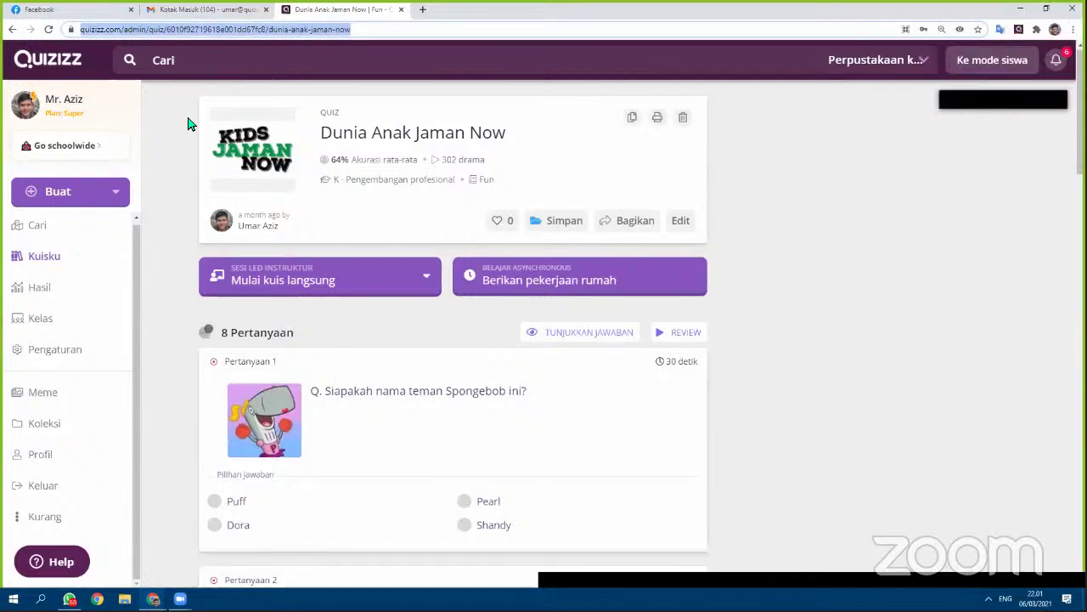
pyautogui.hotkey('ctrl', 't')
pyautogui.hotkey('ctrl', 'v')
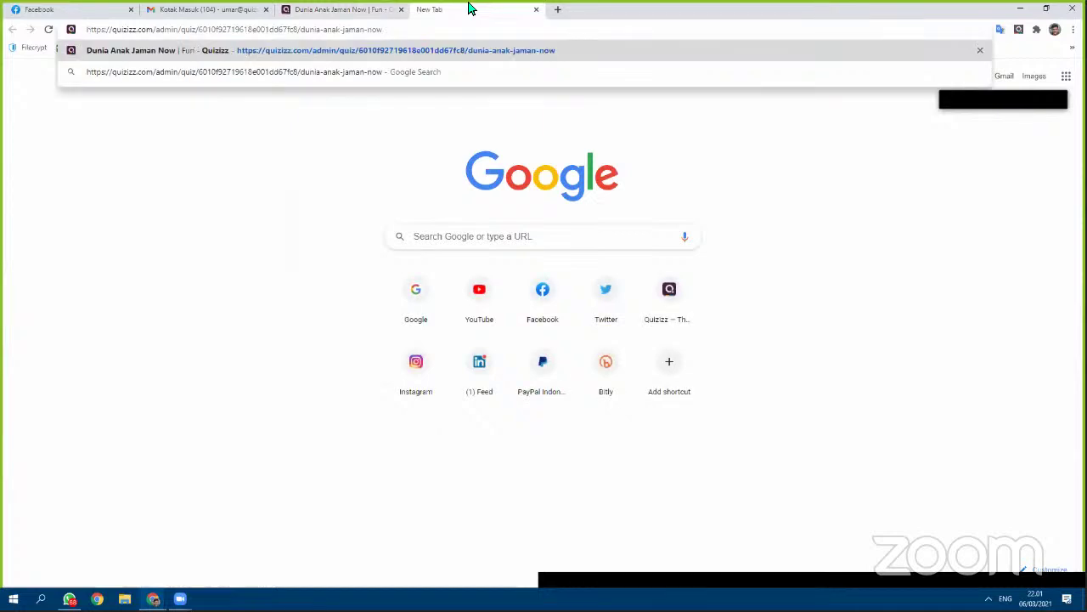
pyautogui.press('Return')
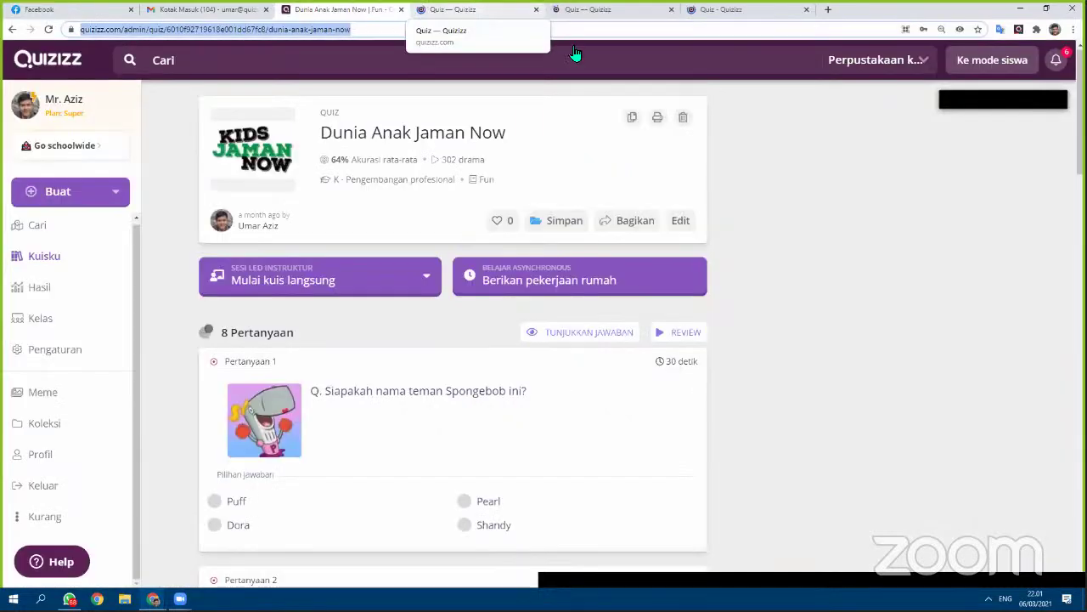
# Step: Compare the four open copies of the Dunia Anak Jaman Now quiz page, ending on the original one
pyautogui.click(526, 14)
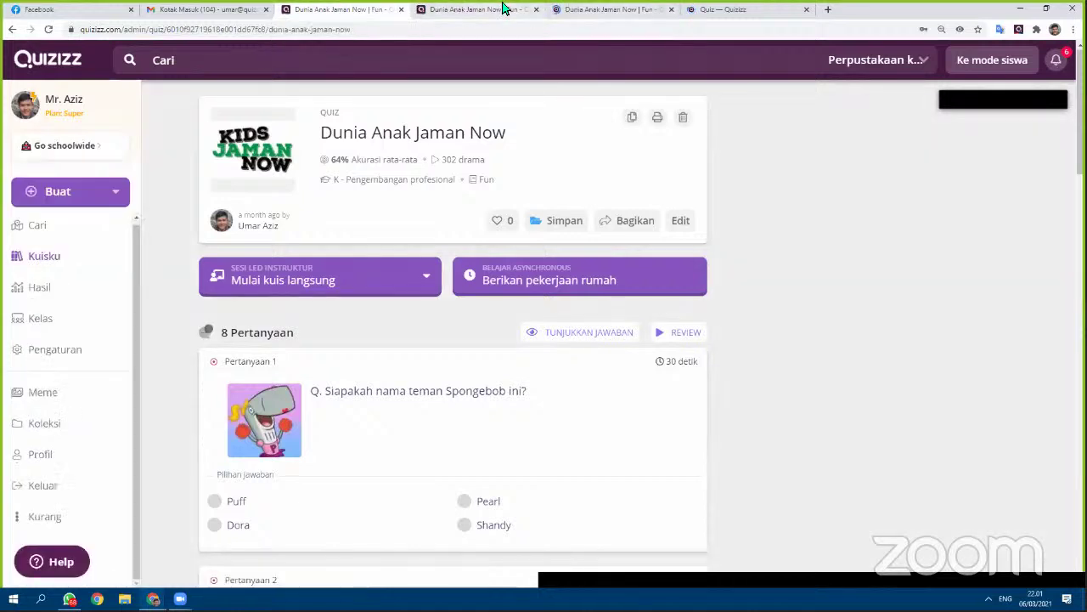
pyautogui.click(363, 8)
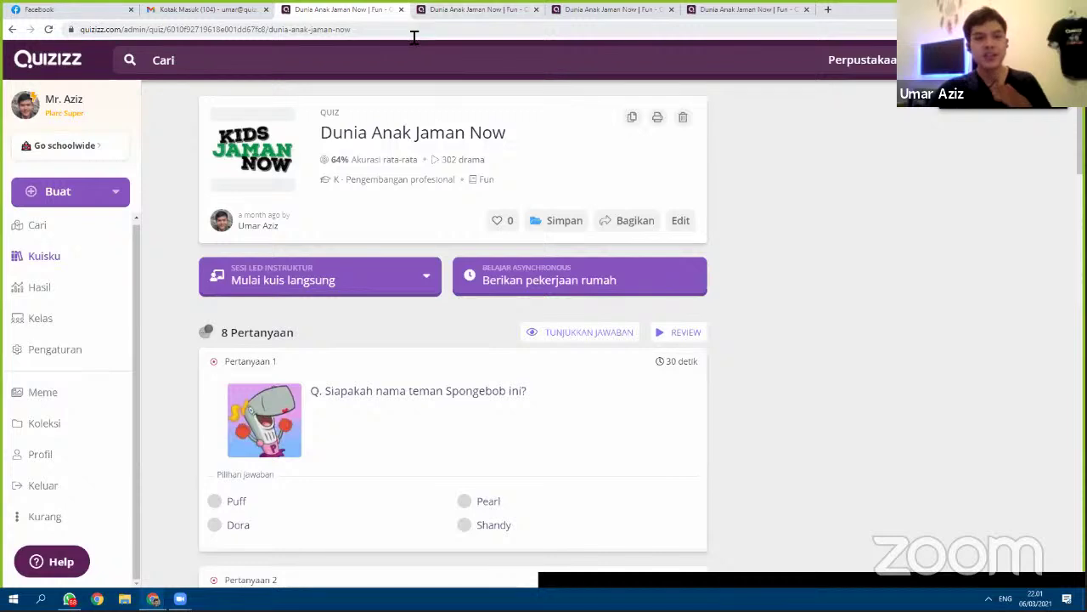
pyautogui.click(447, 9)
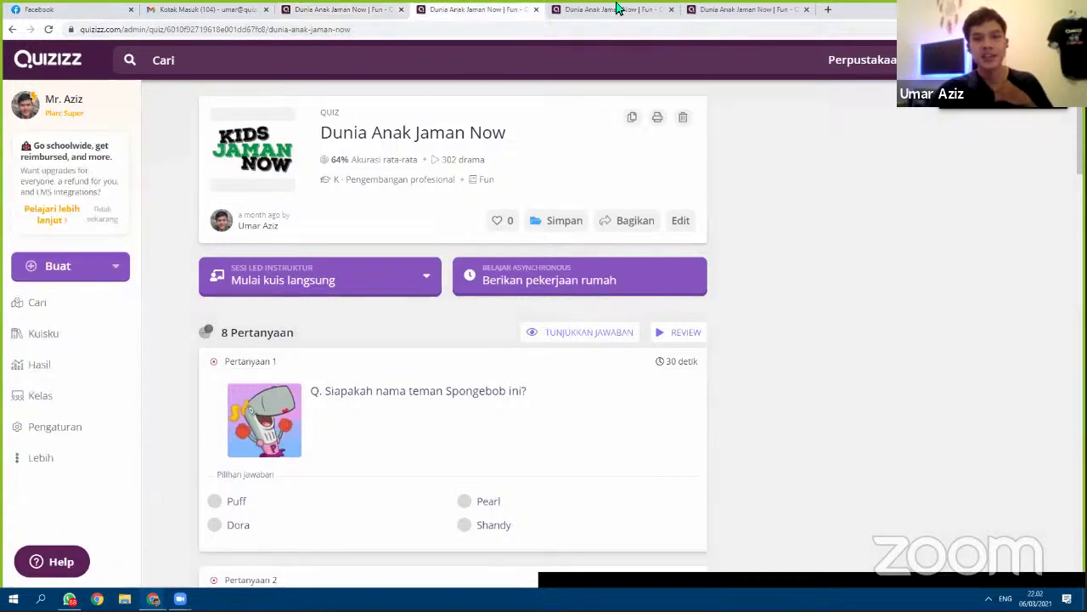
pyautogui.click(618, 9)
pyautogui.click(748, 9)
pyautogui.click(348, 10)
pyautogui.click(481, 9)
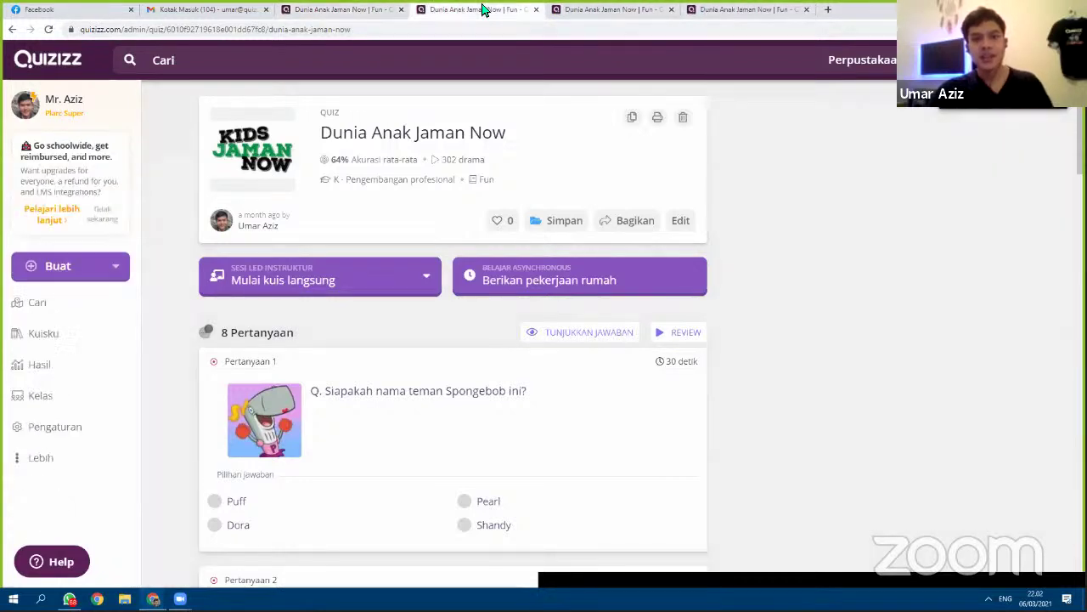
pyautogui.click(618, 9)
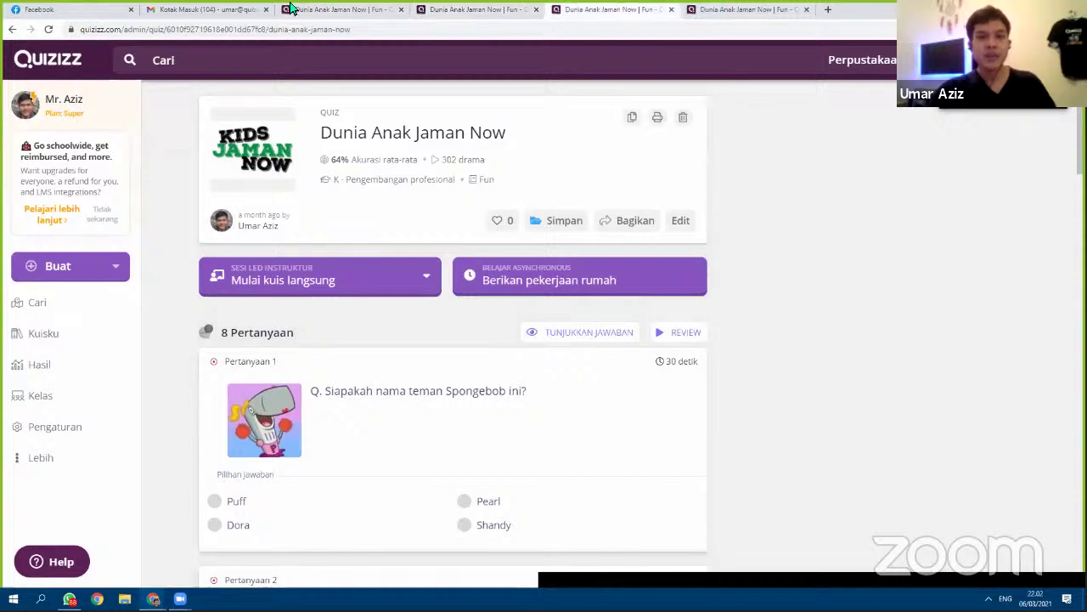
pyautogui.click(340, 9)
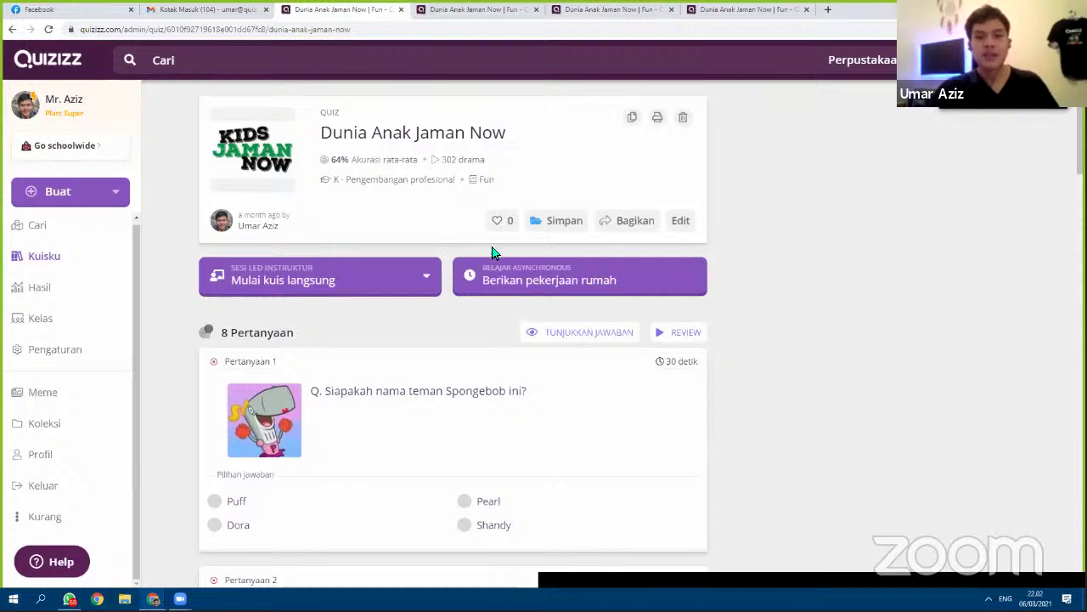
# Step: View the homework assignment settings of Dunia Anak Jaman Now, then go back and examine its quiz page and address
pyautogui.click(518, 285)
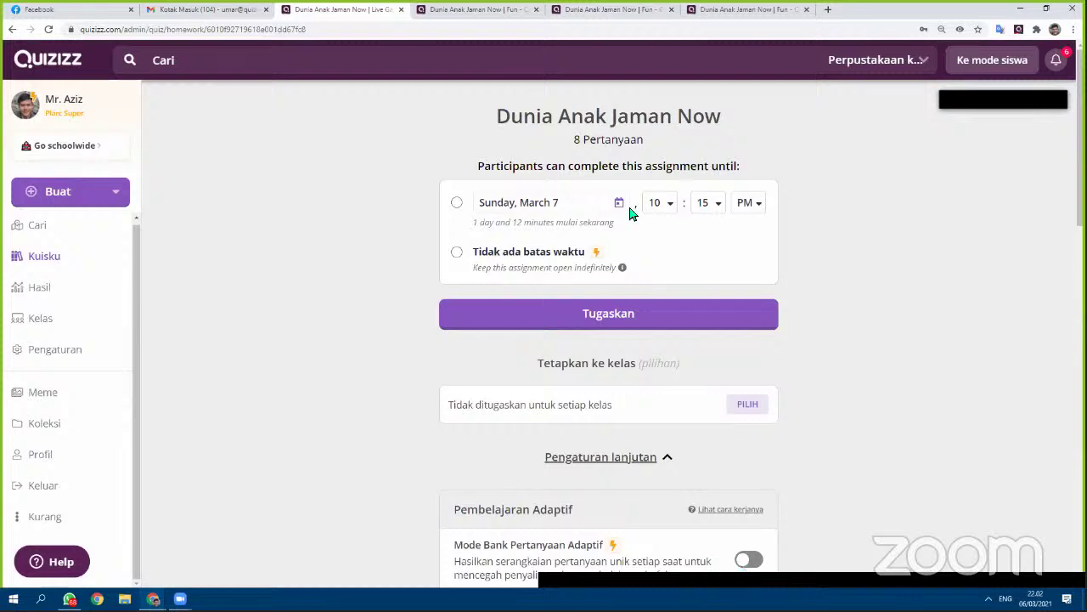
pyautogui.click(11, 29)
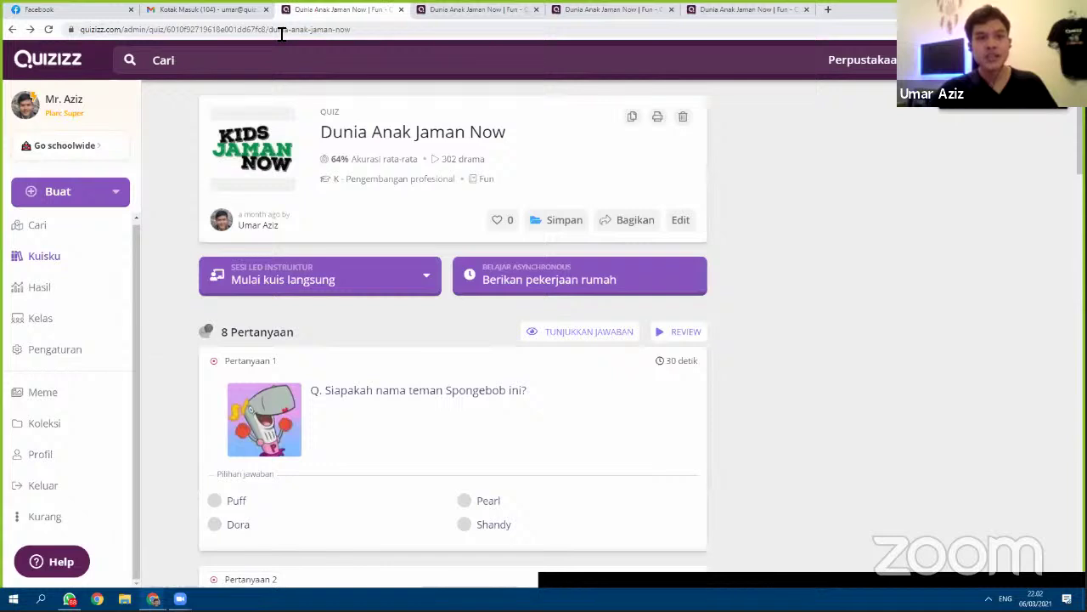
pyautogui.click(289, 32)
pyautogui.click(172, 136)
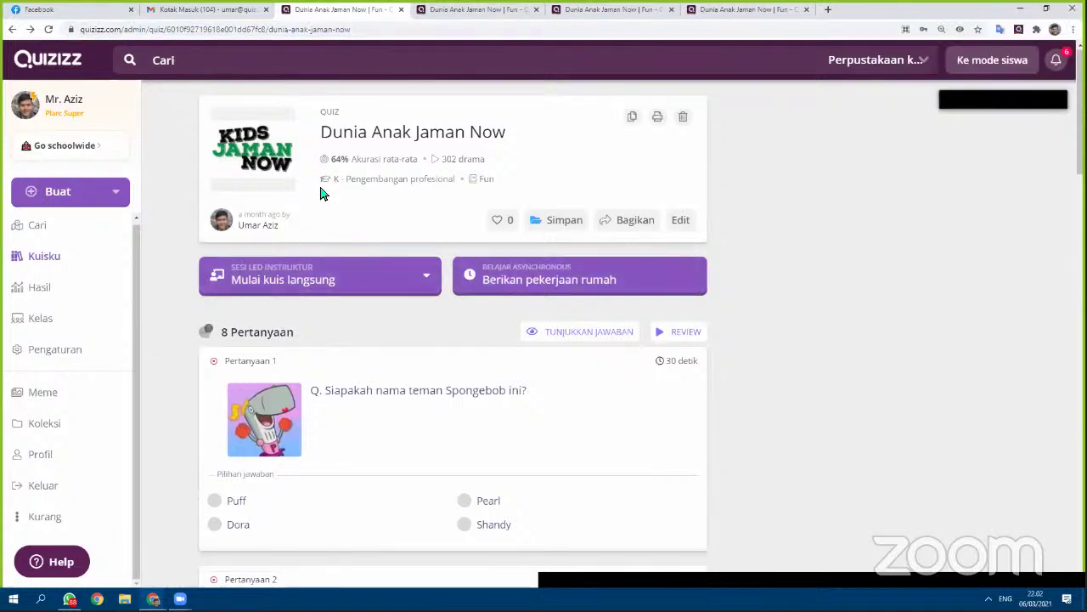
pyautogui.scroll(-4, 536, 107)
pyautogui.scroll(4, 476, 121)
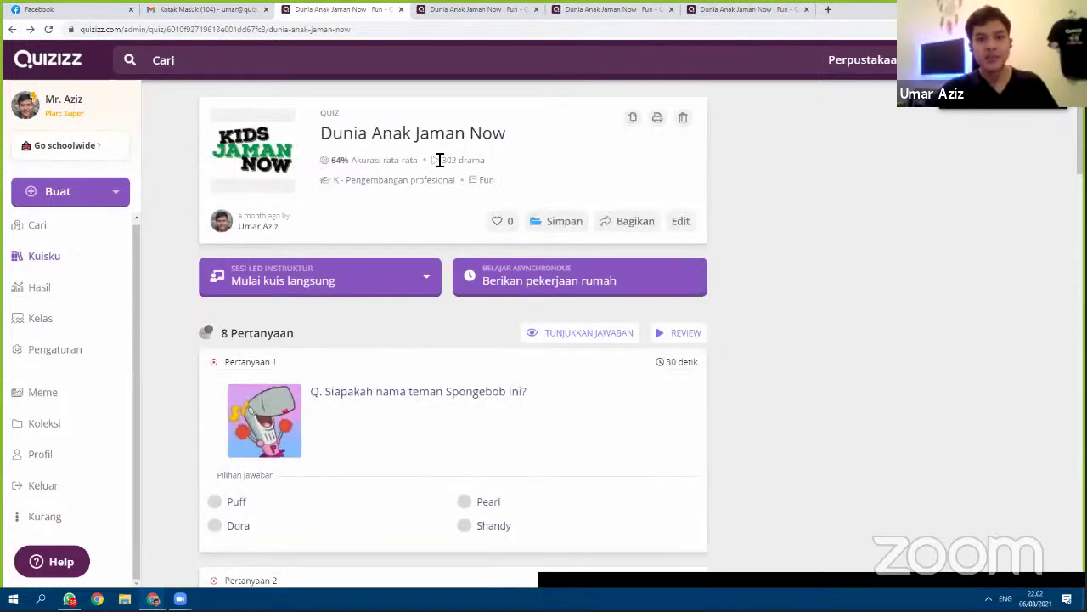
pyautogui.click(416, 37)
pyautogui.click(768, 180)
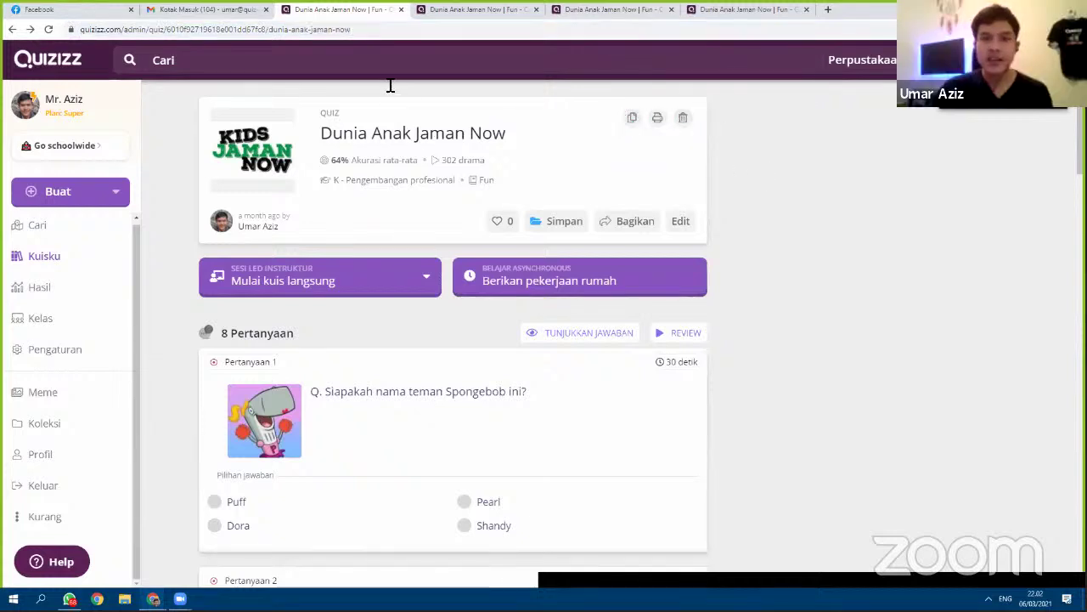
# Step: Go through the duplicate quiz pages once more and return to the original copy
pyautogui.click(731, 9)
pyautogui.click(435, 9)
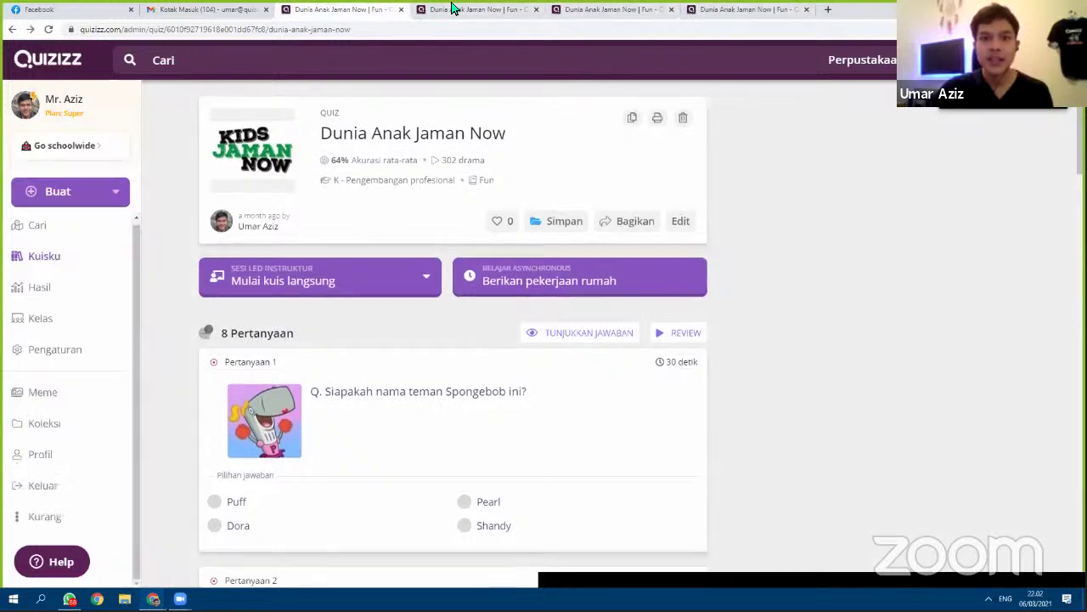
pyautogui.click(651, 9)
pyautogui.click(470, 9)
pyautogui.click(470, 8)
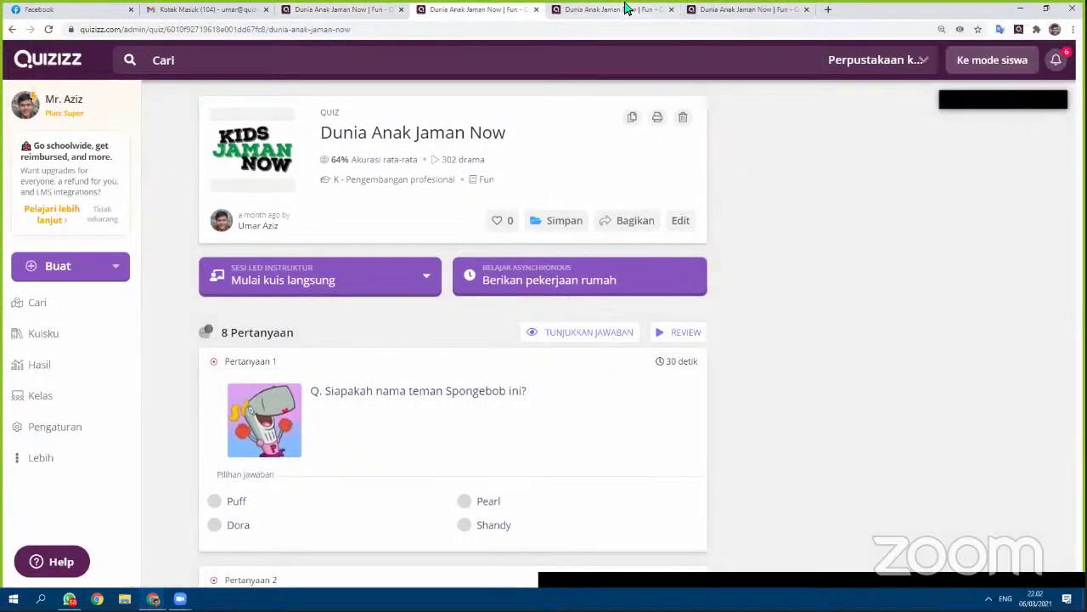
pyautogui.click(626, 9)
pyautogui.click(769, 9)
pyautogui.click(322, 10)
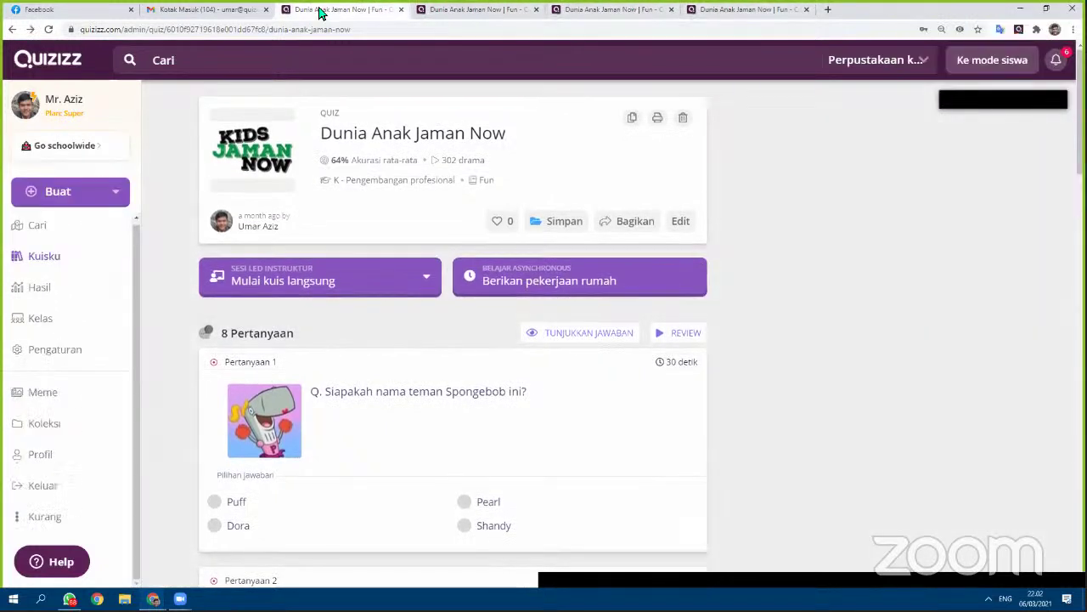
# Step: Assign the original copy of Dunia Anak Jaman Now as homework with a deadline of Sunday, March 7, 10:15 PM
pyautogui.click(468, 281)
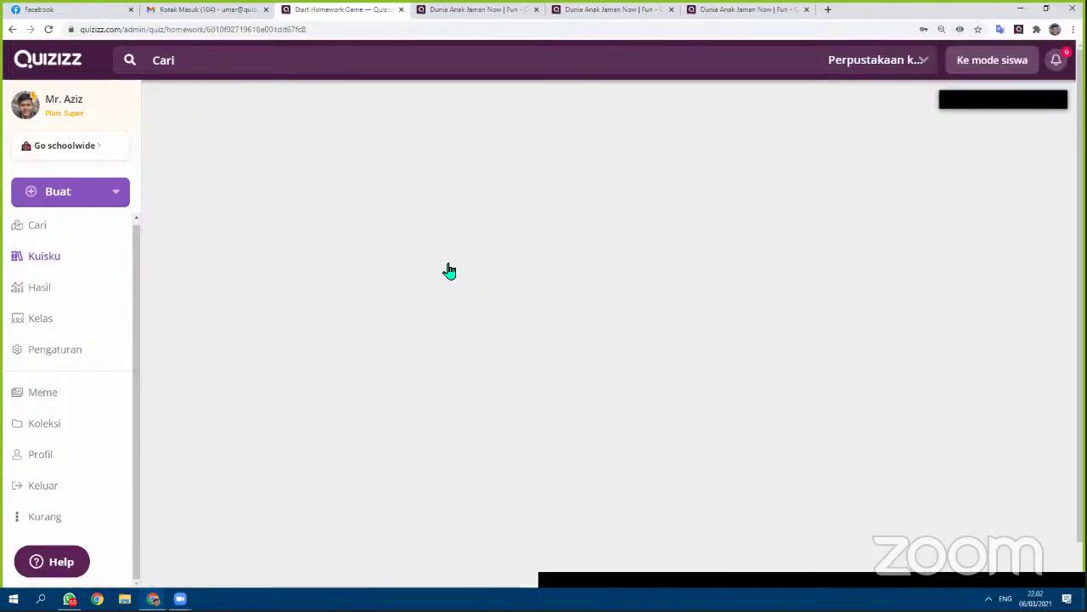
pyautogui.click(458, 202)
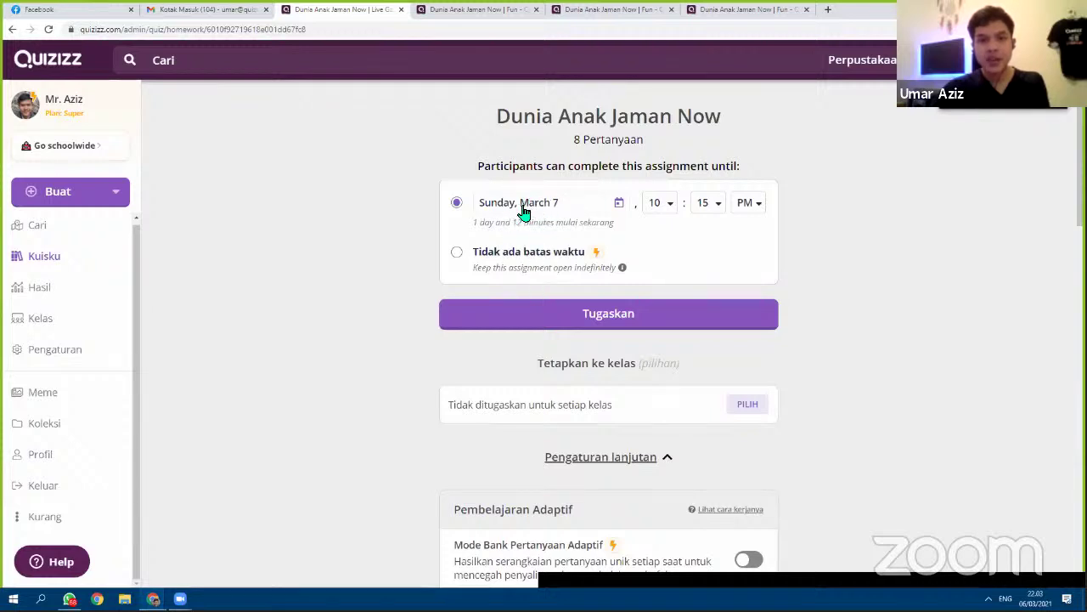
pyautogui.click(525, 302)
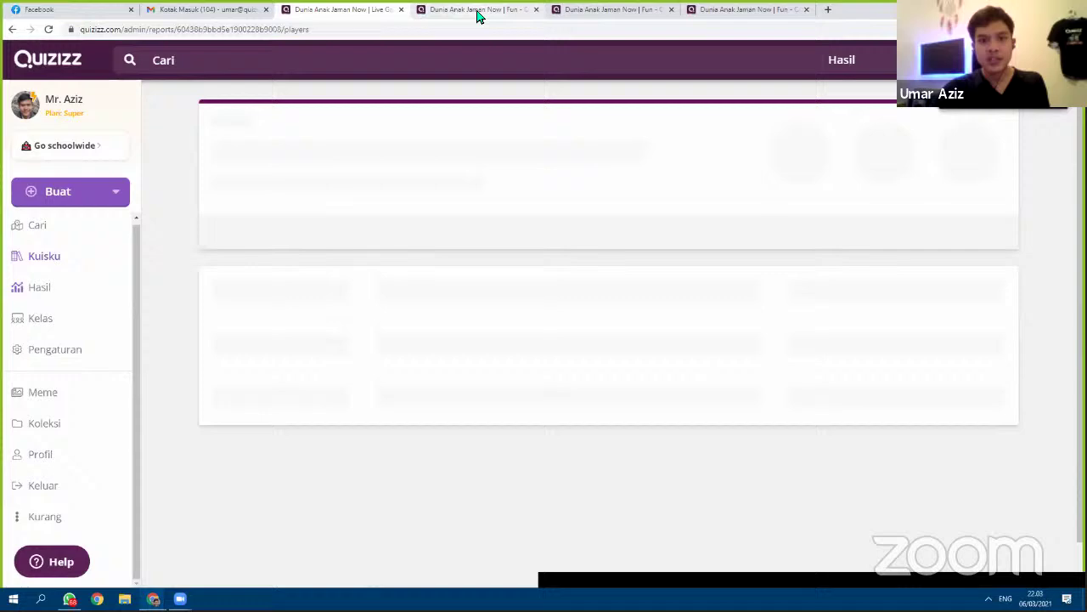
# Step: Assign the second open copy of the quiz as homework with the Sunday, March 7, 10:15 PM deadline
pyautogui.click(479, 15)
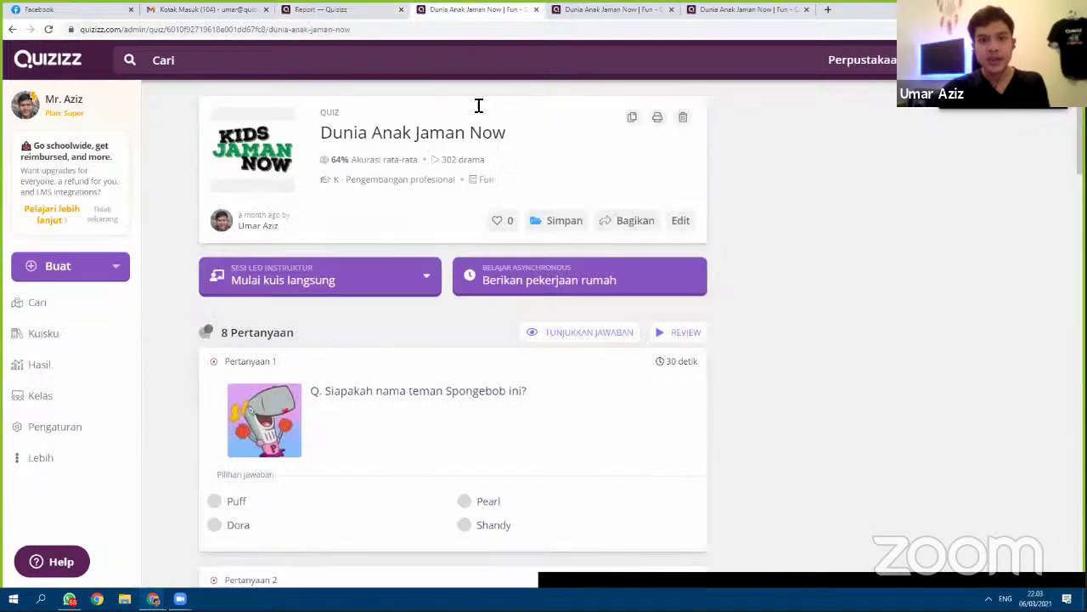
pyautogui.click(501, 276)
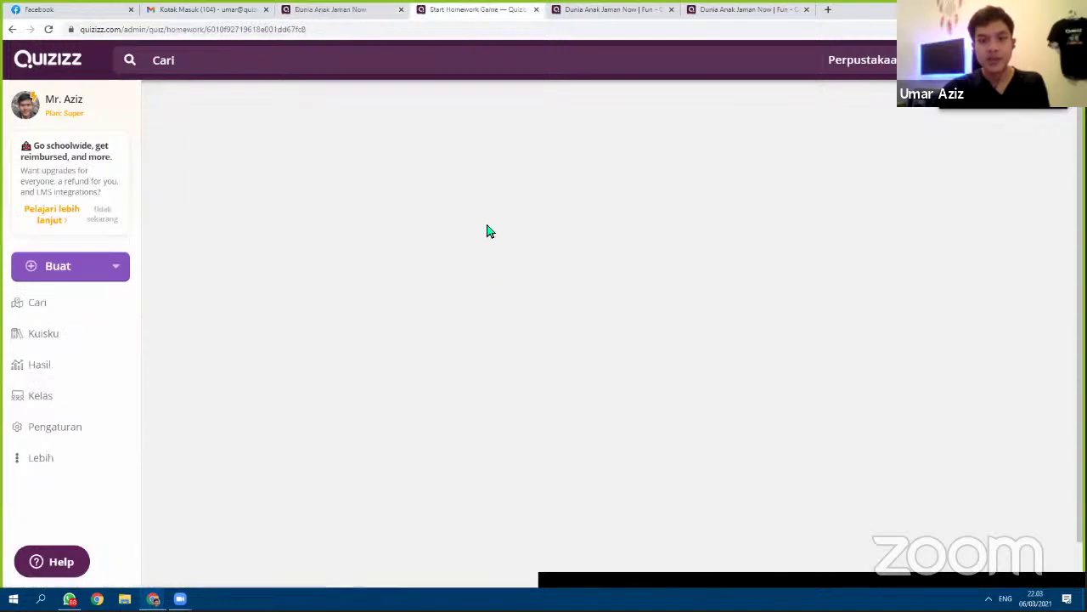
pyautogui.click(456, 202)
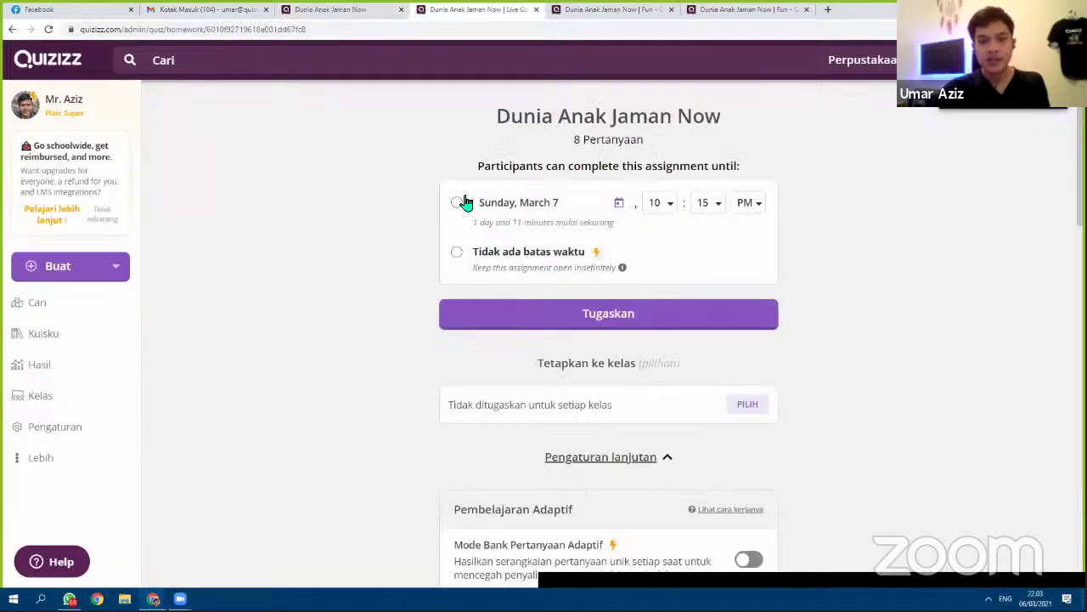
pyautogui.click(519, 315)
# Step: Assign the third open copy of the quiz as homework, due Sunday, March 7 at 10:15 PM
pyautogui.click(600, 11)
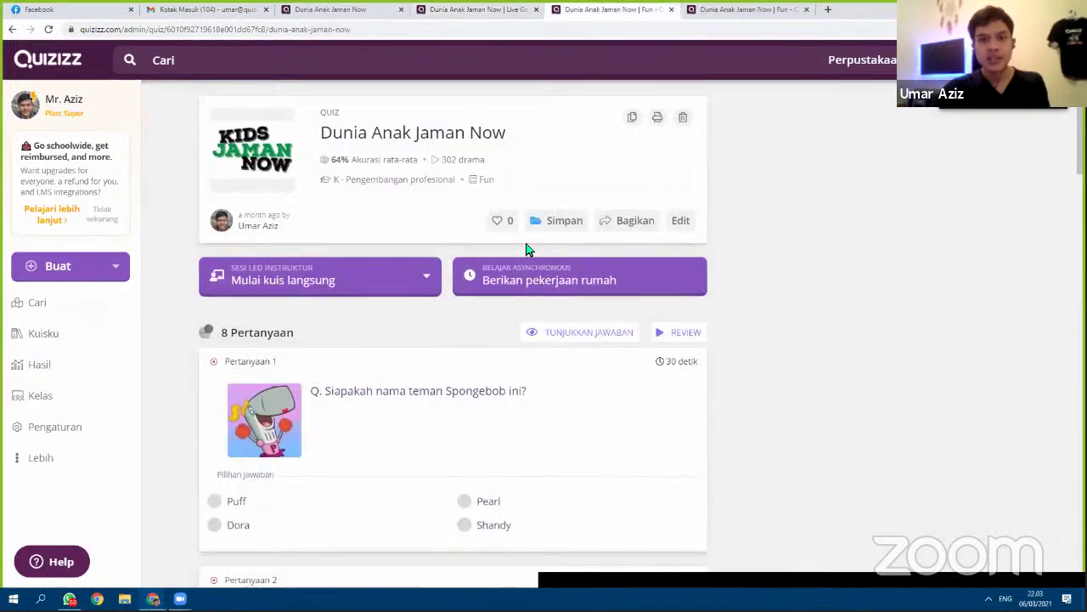
pyautogui.click(536, 286)
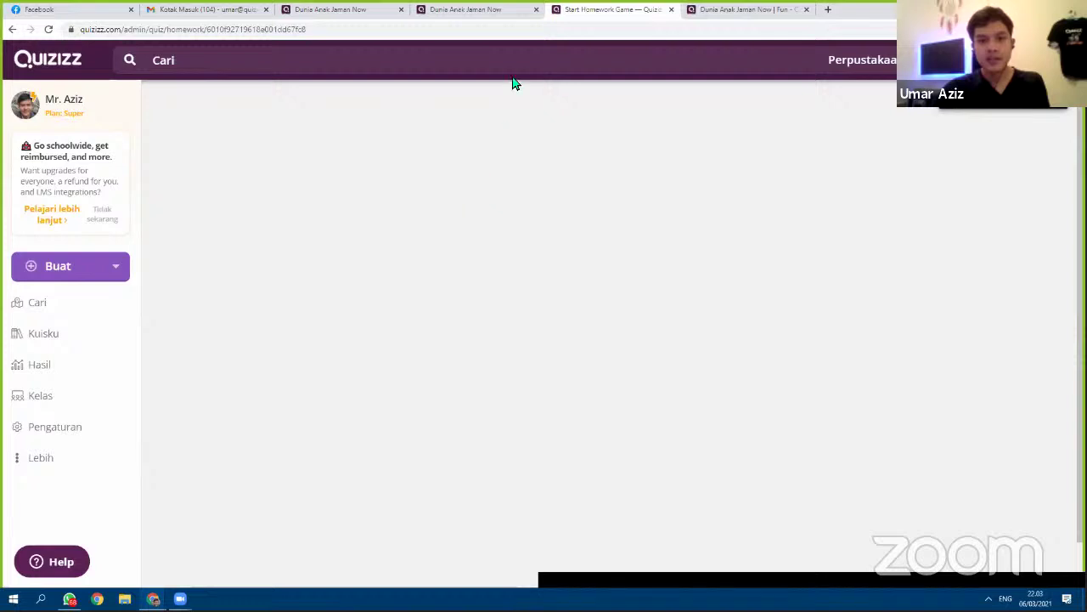
pyautogui.click(457, 202)
pyautogui.click(498, 304)
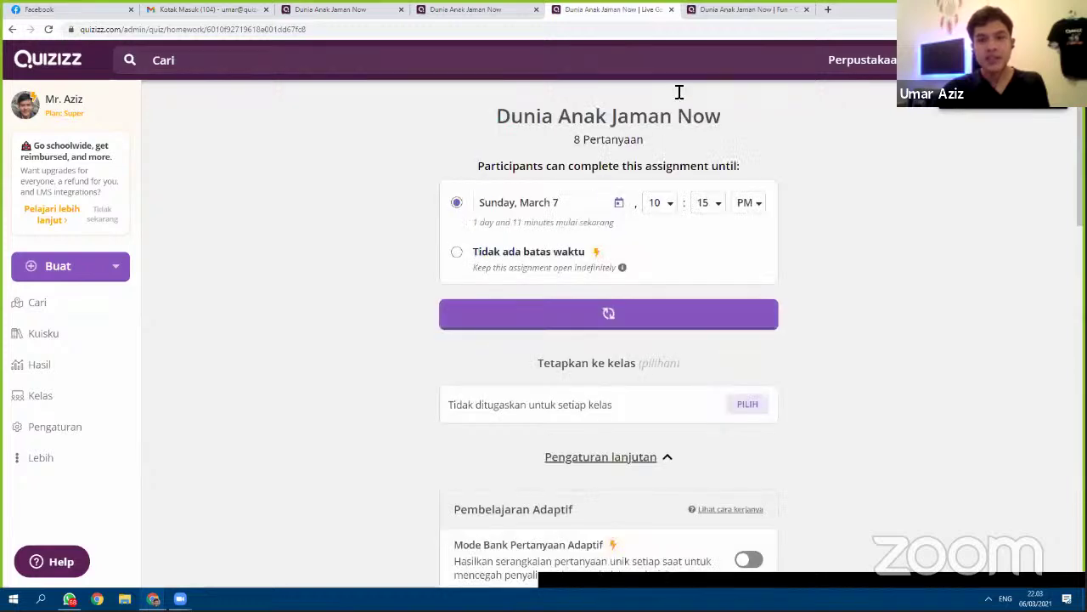
# Step: Assign the fourth open copy of the quiz as homework, due Sunday, March 7 at 10:15 PM
pyautogui.click(738, 17)
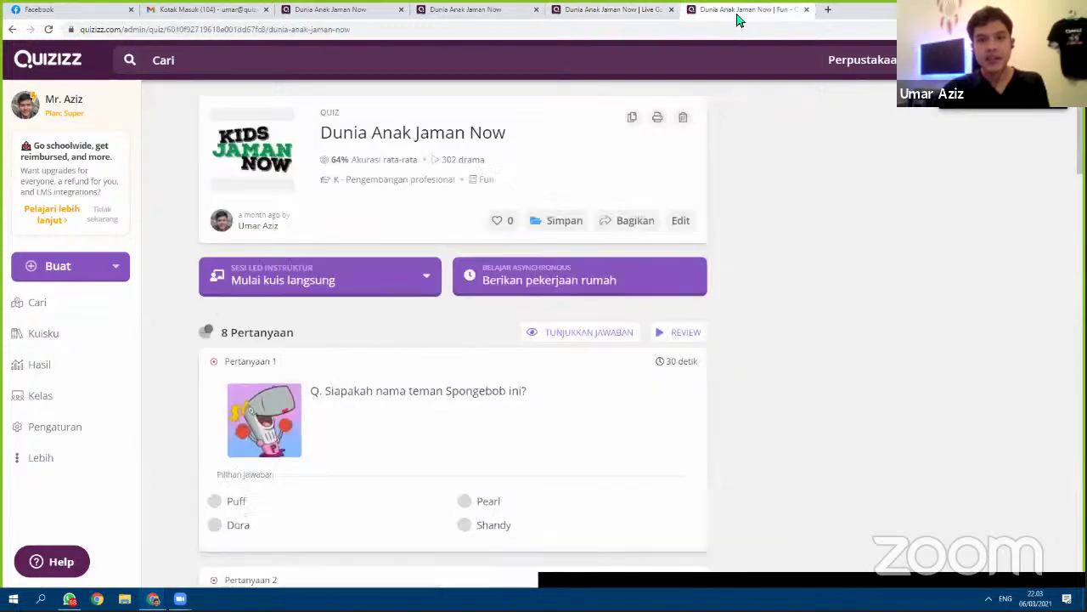
pyautogui.click(580, 273)
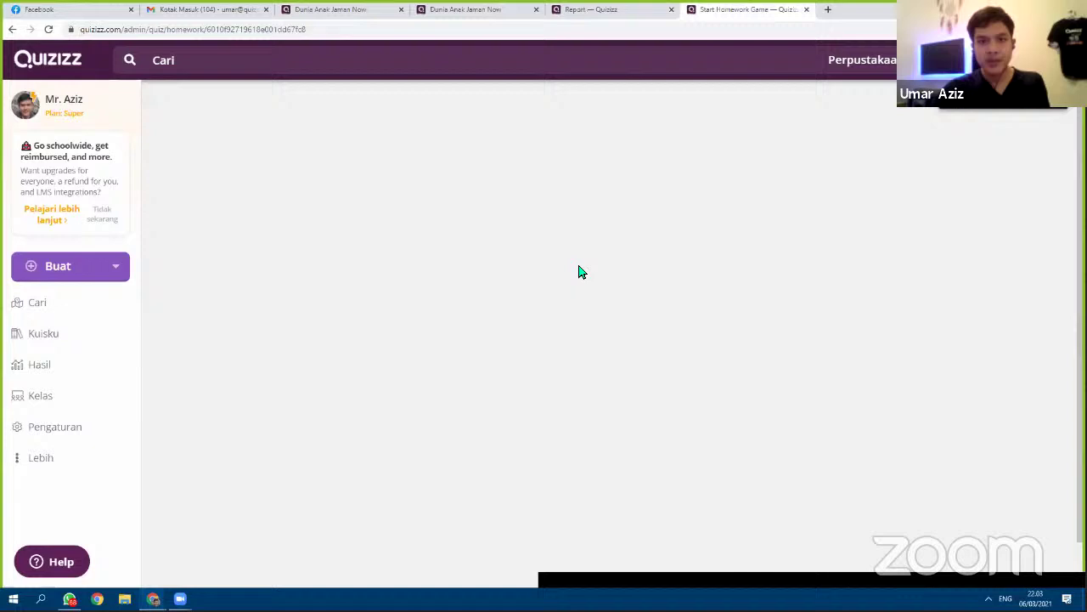
pyautogui.click(463, 206)
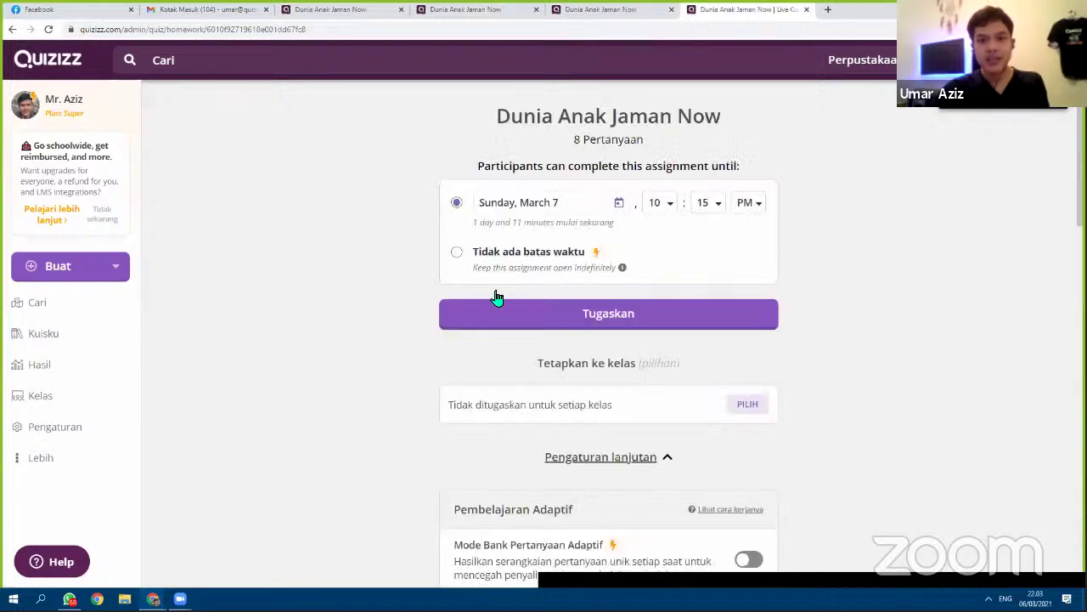
pyautogui.click(501, 313)
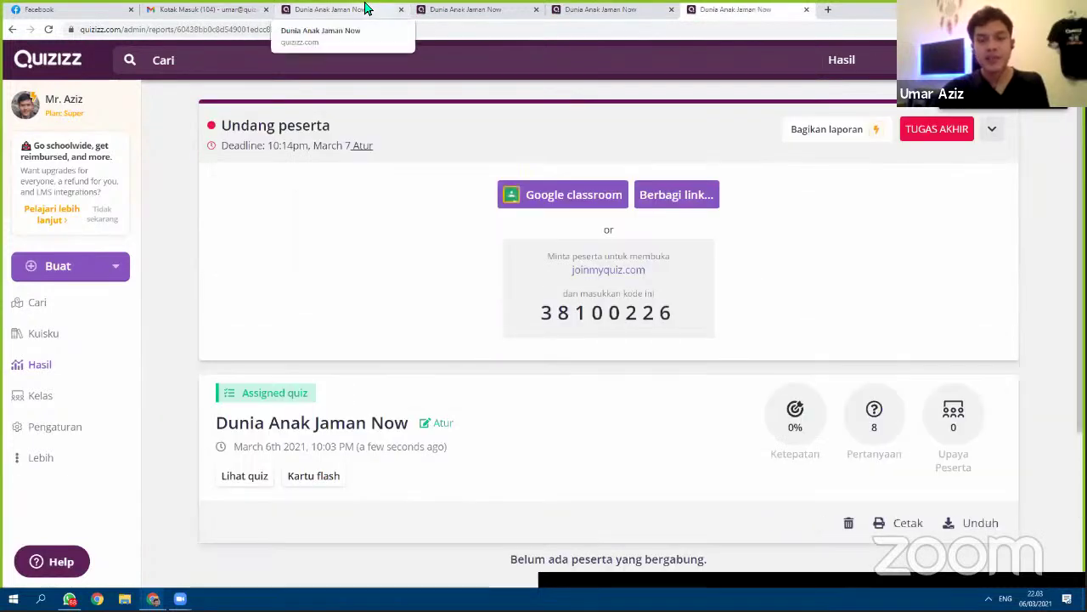
# Step: Highlight the join code on the first homework report and on the second one
pyautogui.click(367, 8)
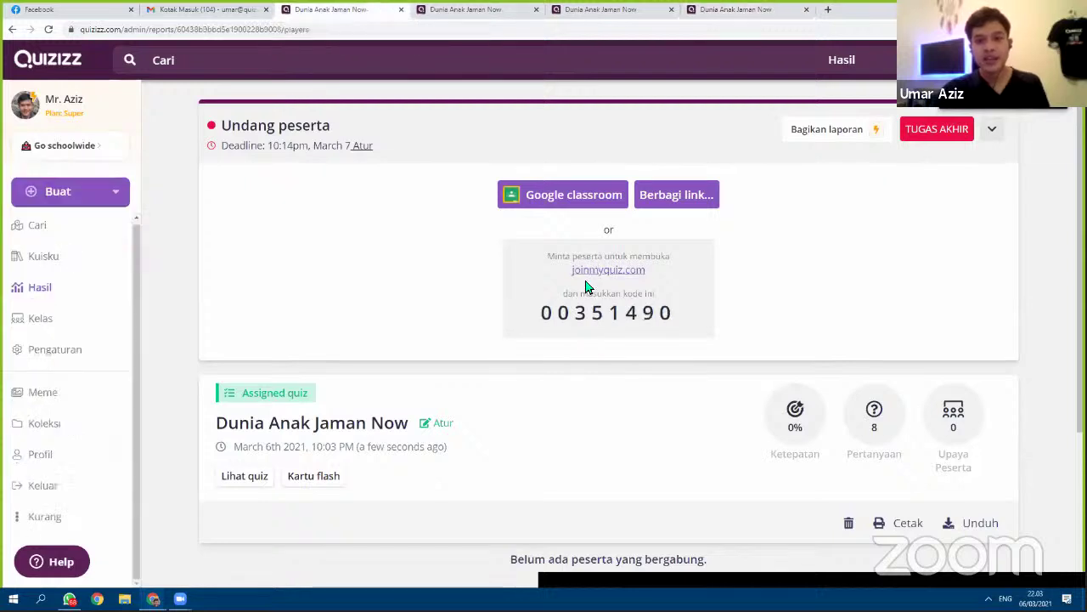
pyautogui.moveTo(539, 315); pyautogui.dragTo(682, 329)
pyautogui.hotkey('ctrl', 'Tab')
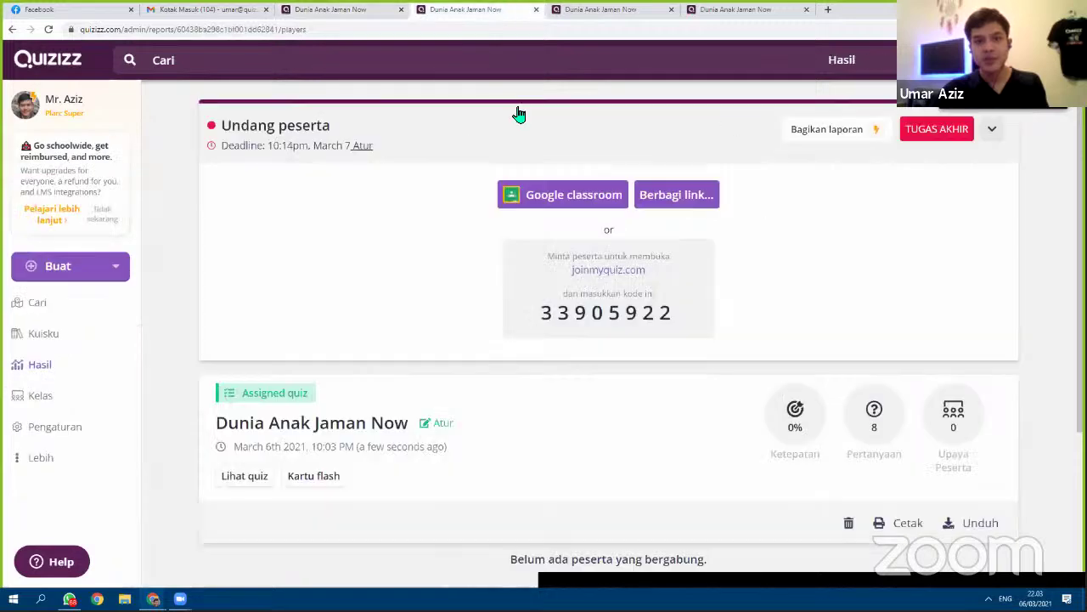
pyautogui.moveTo(589, 325); pyautogui.dragTo(678, 323)
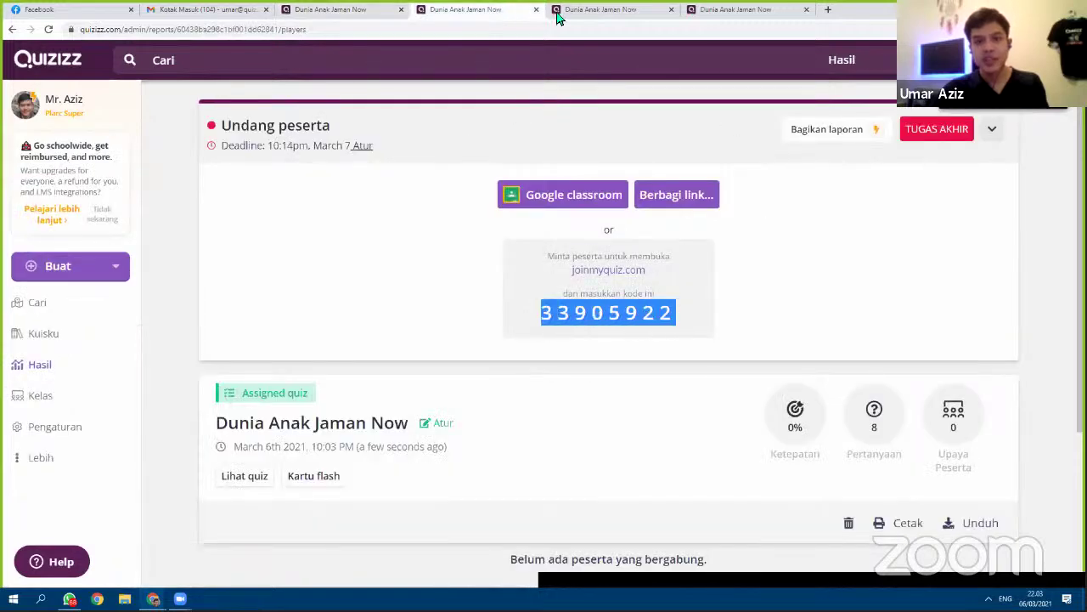
# Step: Go back and forth through the four homework reports to compare their join codes
pyautogui.hotkey('ctrl', 'Tab')
pyautogui.hotkey('ctrl', 'Tab')
pyautogui.hotkey('ctrl', 'shift', 'Tab')
pyautogui.hotkey('ctrl', 'shift', 'Tab')
pyautogui.hotkey('ctrl', 'shift', 'Tab')
pyautogui.hotkey('ctrl', 'Tab')
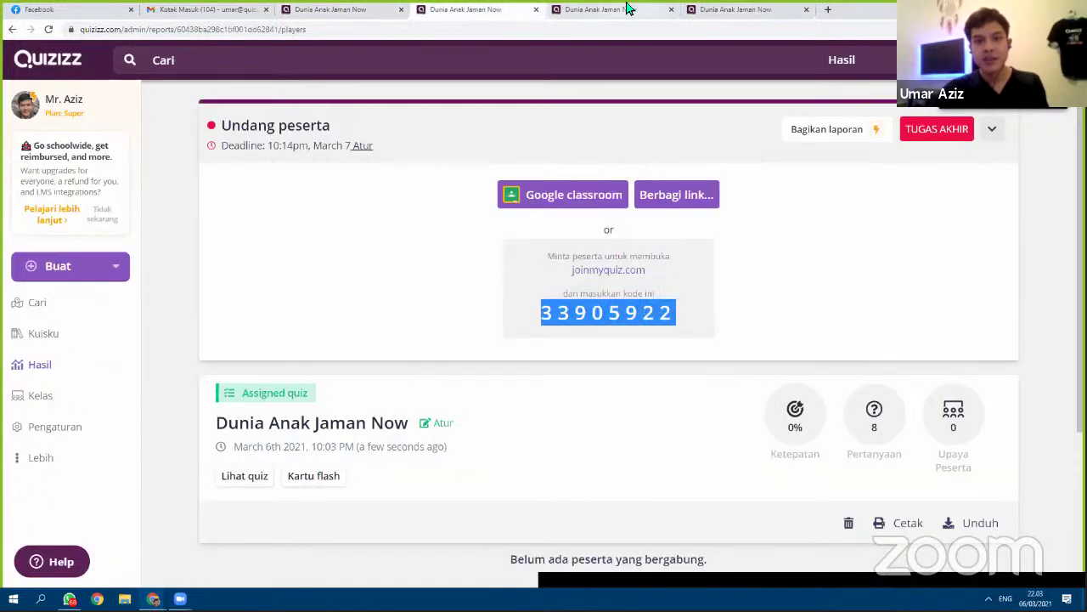
pyautogui.hotkey('ctrl', 'Tab')
pyautogui.hotkey('ctrl', 'Tab')
pyautogui.hotkey('ctrl', 'shift', 'Tab')
pyautogui.hotkey('ctrl', 'shift', 'Tab')
pyautogui.hotkey('ctrl', 'shift', 'Tab')
pyautogui.hotkey('ctrl', 'Tab')
pyautogui.hotkey('ctrl', 'Tab')
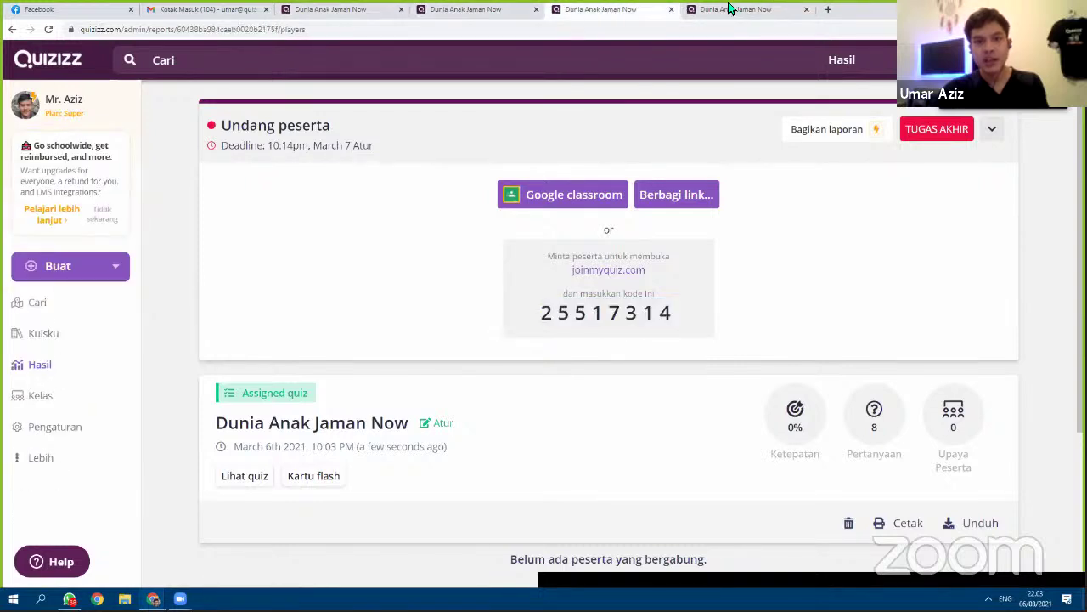
pyautogui.hotkey('ctrl', 'Tab')
pyautogui.hotkey('ctrl', 'shift', 'Tab')
pyautogui.hotkey('ctrl', 'shift', 'Tab')
# Step: Copy the participant share link of the first, second and third homework assignments in turn
pyautogui.click(394, 9)
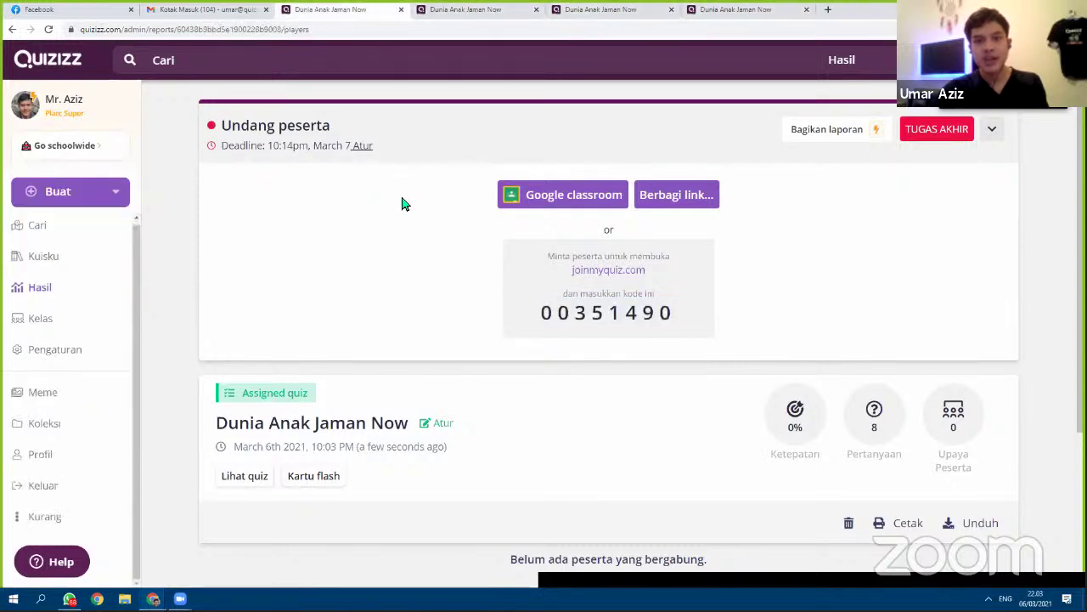
pyautogui.click(658, 198)
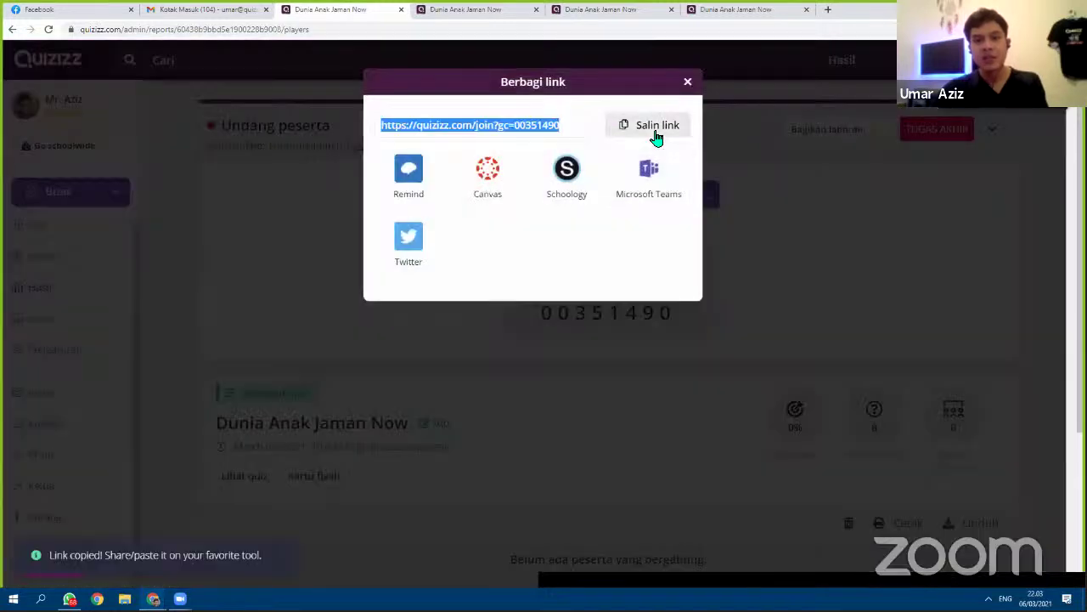
pyautogui.click(687, 82)
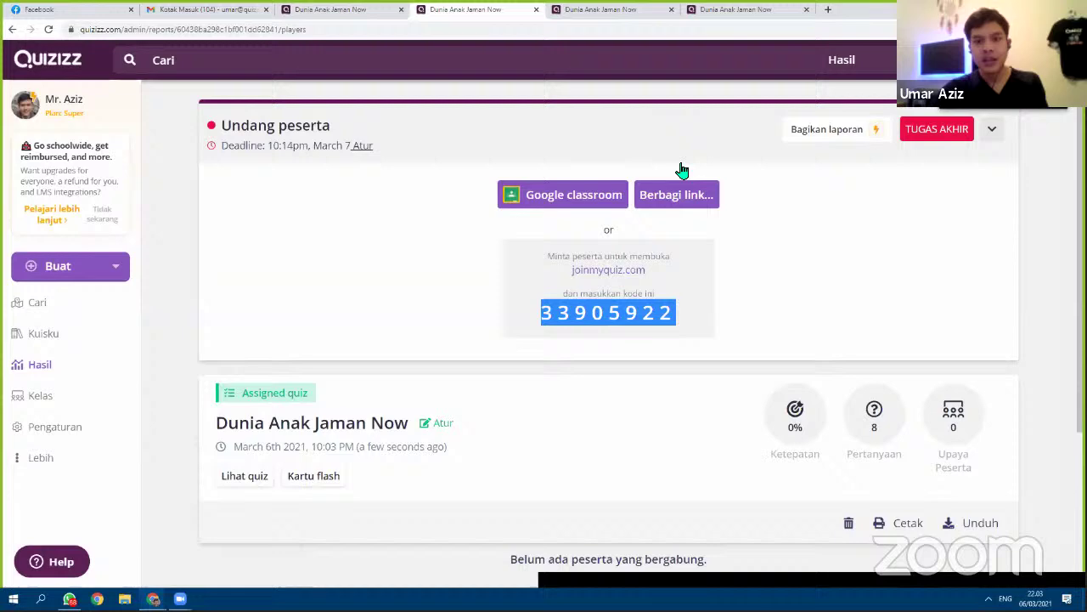
pyautogui.click(677, 194)
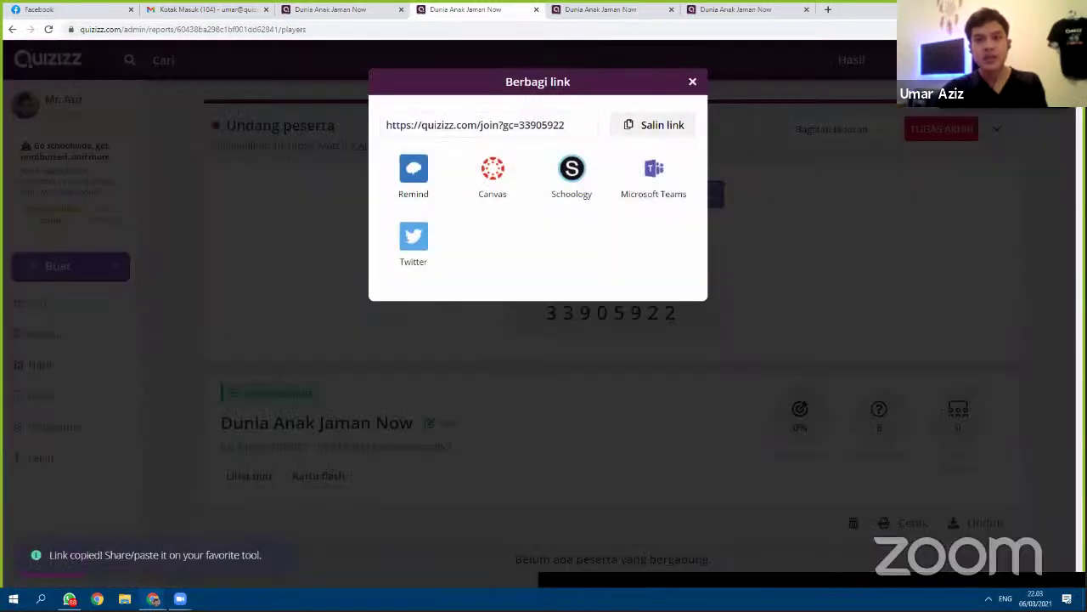
pyautogui.click(693, 81)
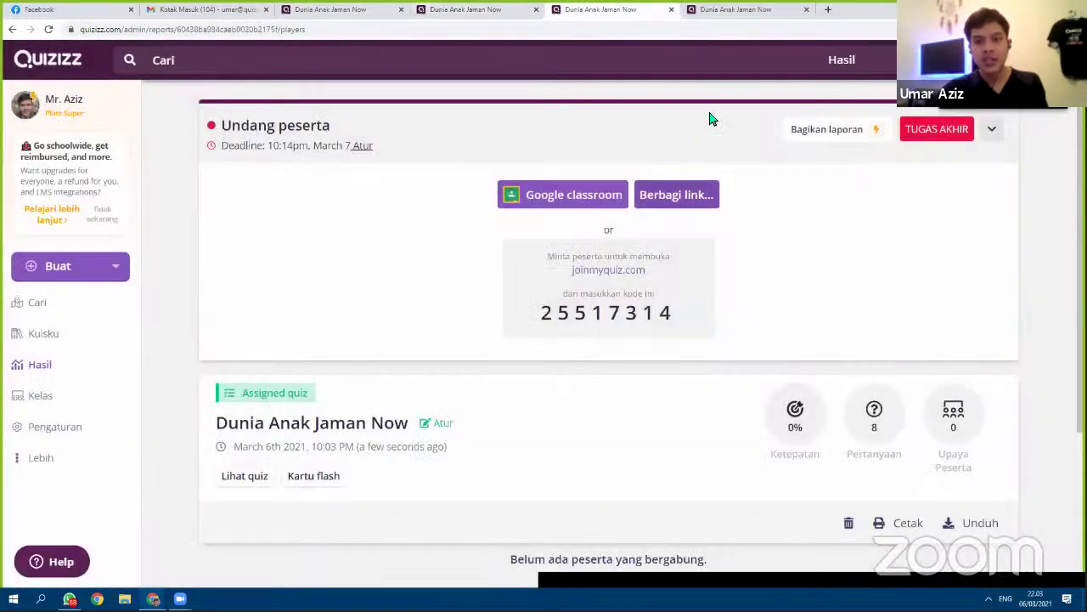
pyautogui.click(659, 198)
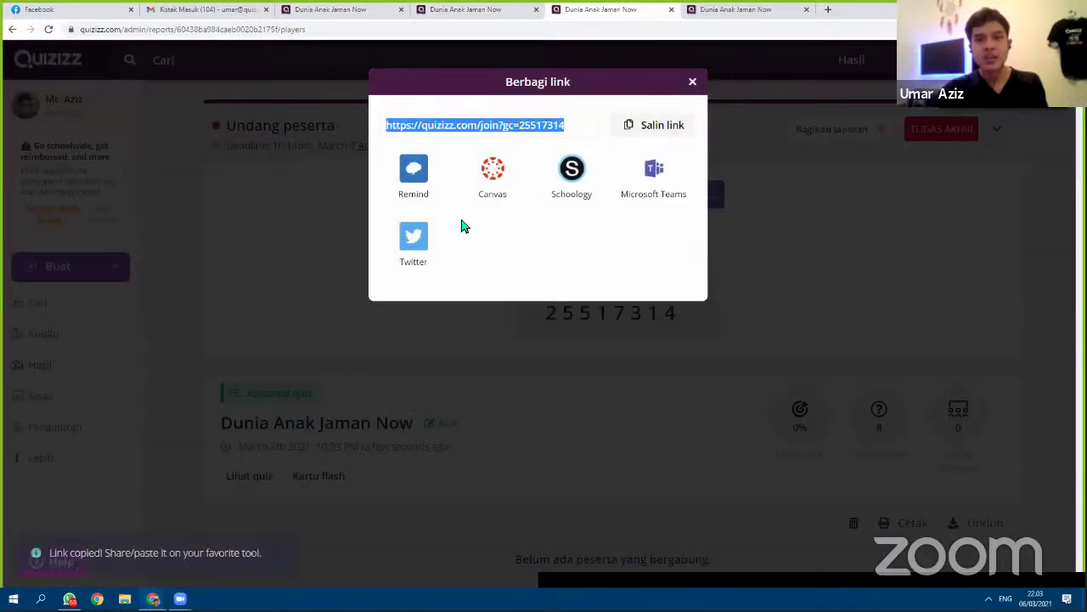
pyautogui.press('Escape')
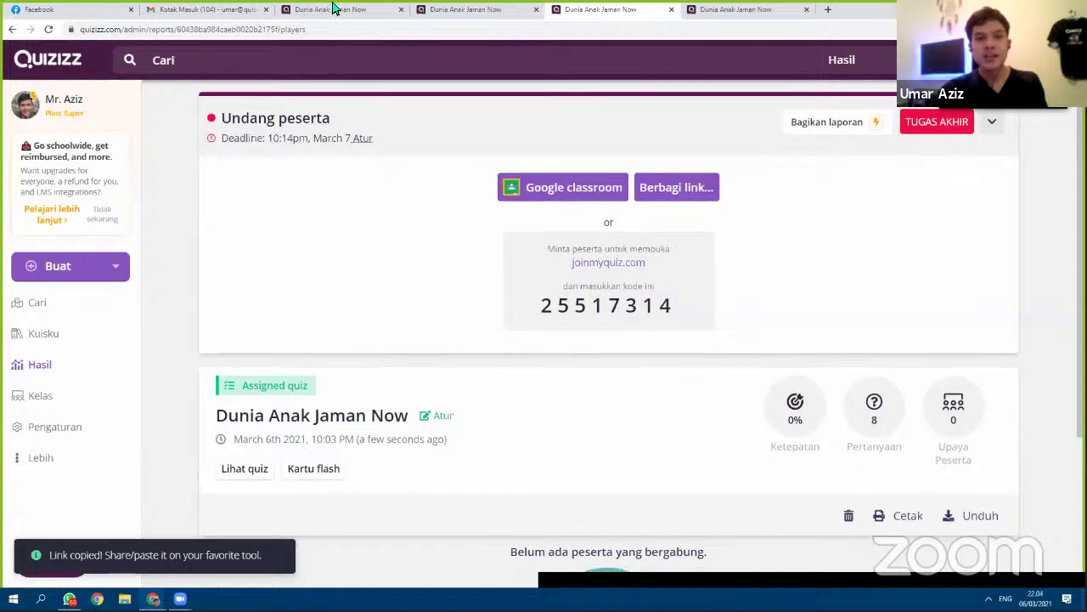
# Step: Rename the first homework report by adding 7A in front of its name, making it 7ADunia Anak Jaman Now
pyautogui.click(334, 8)
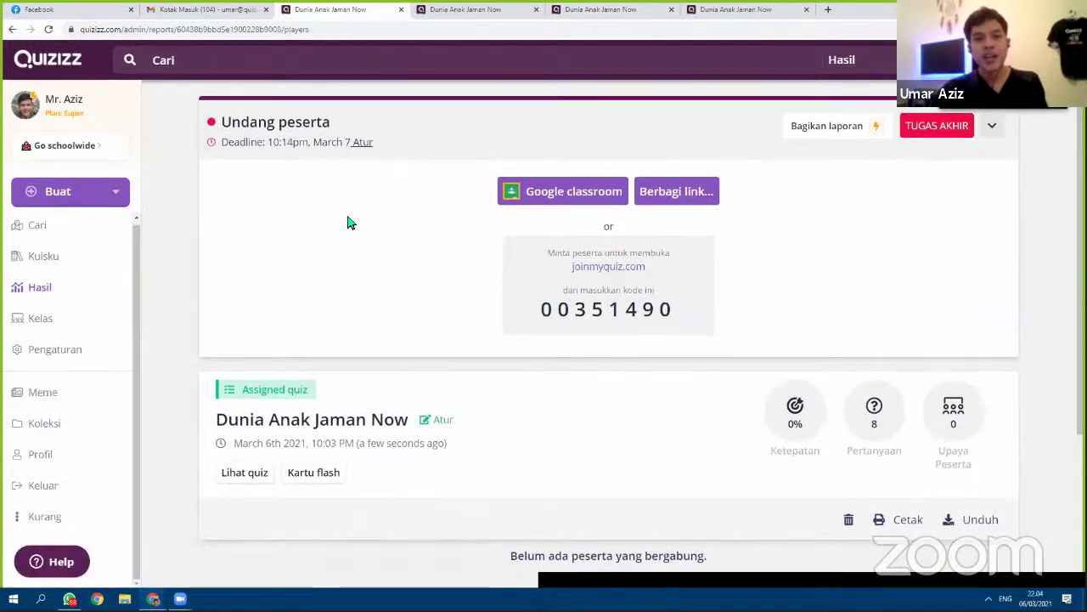
pyautogui.scroll(-1, 348, 221)
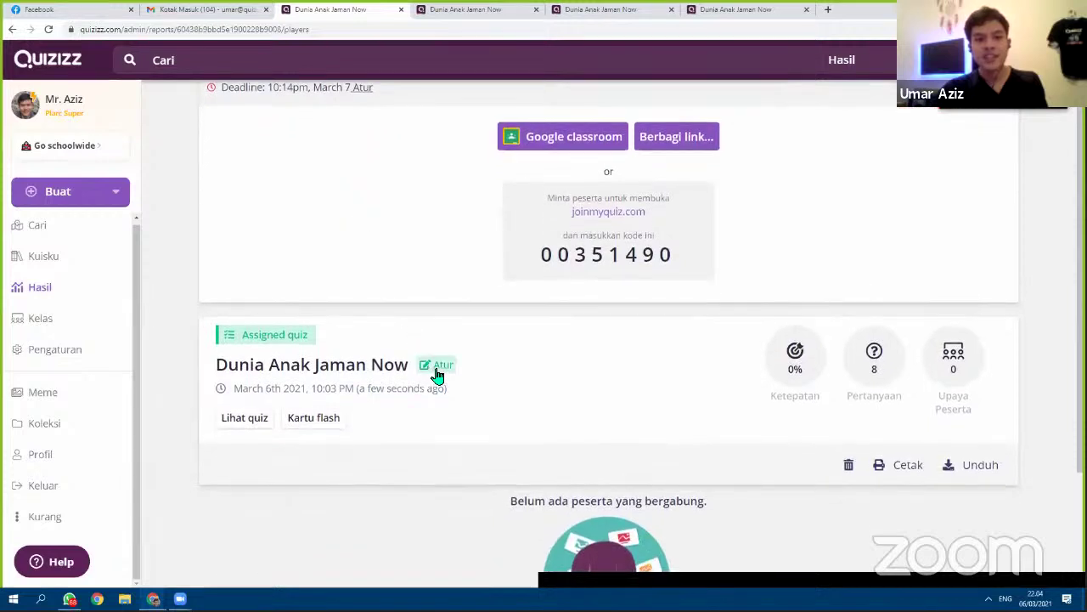
pyautogui.scroll(1, 442, 399)
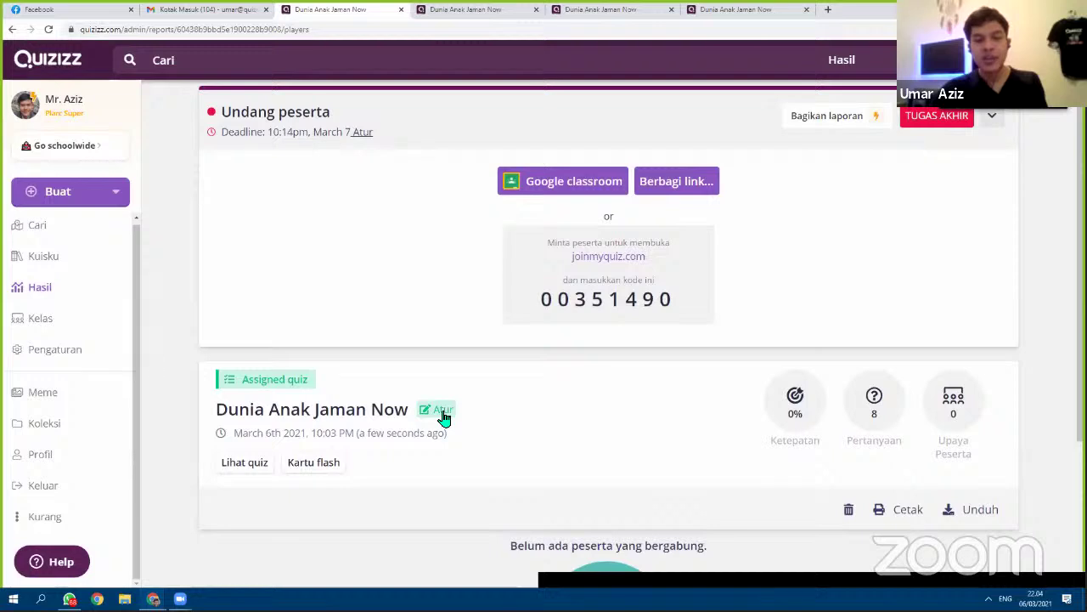
pyautogui.click(442, 413)
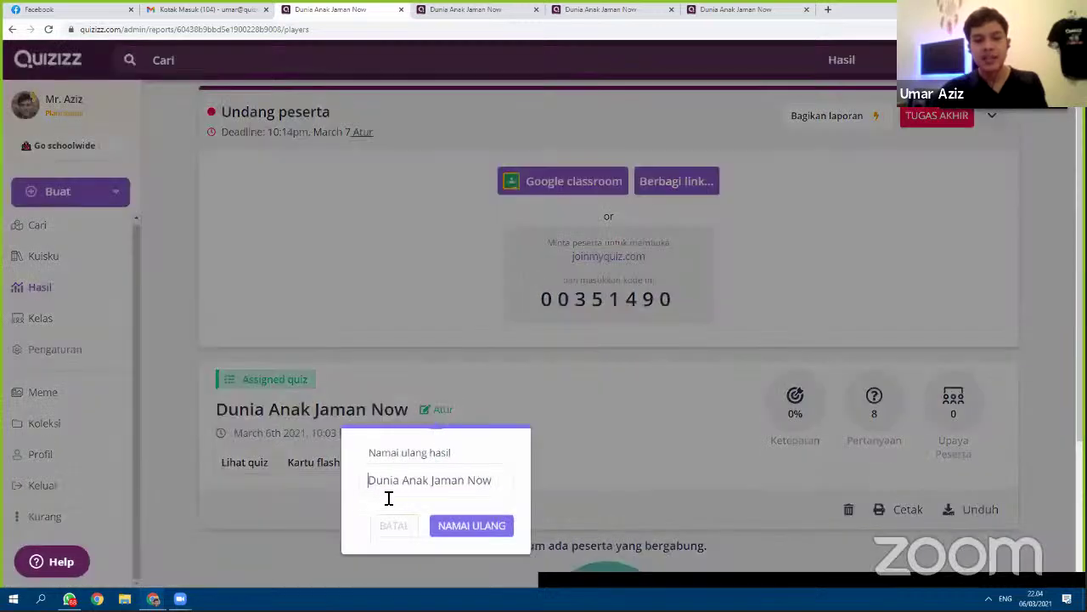
pyautogui.write('7A')
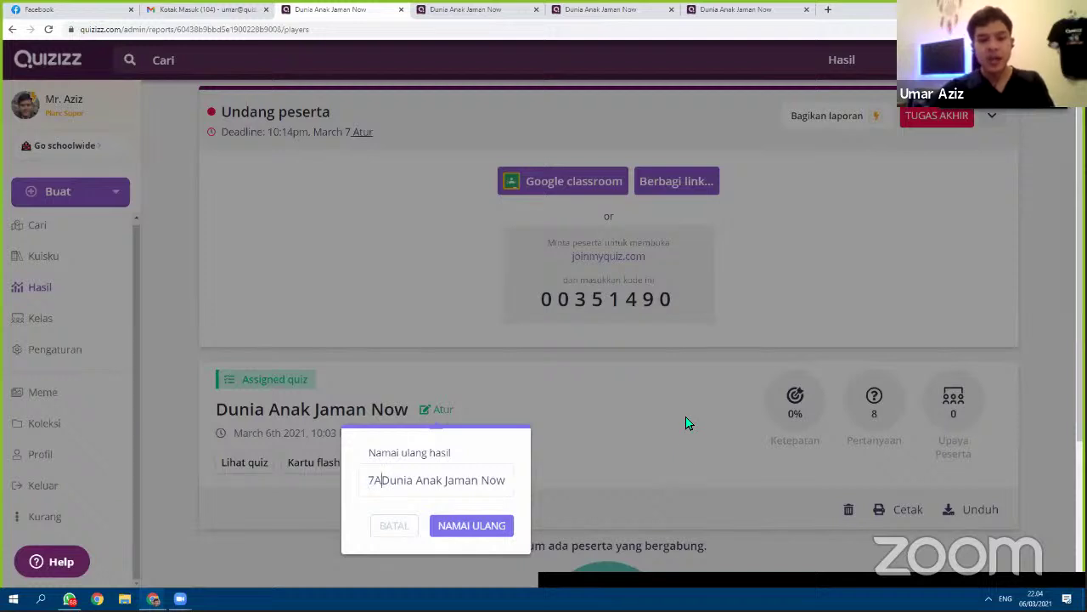
pyautogui.click(486, 533)
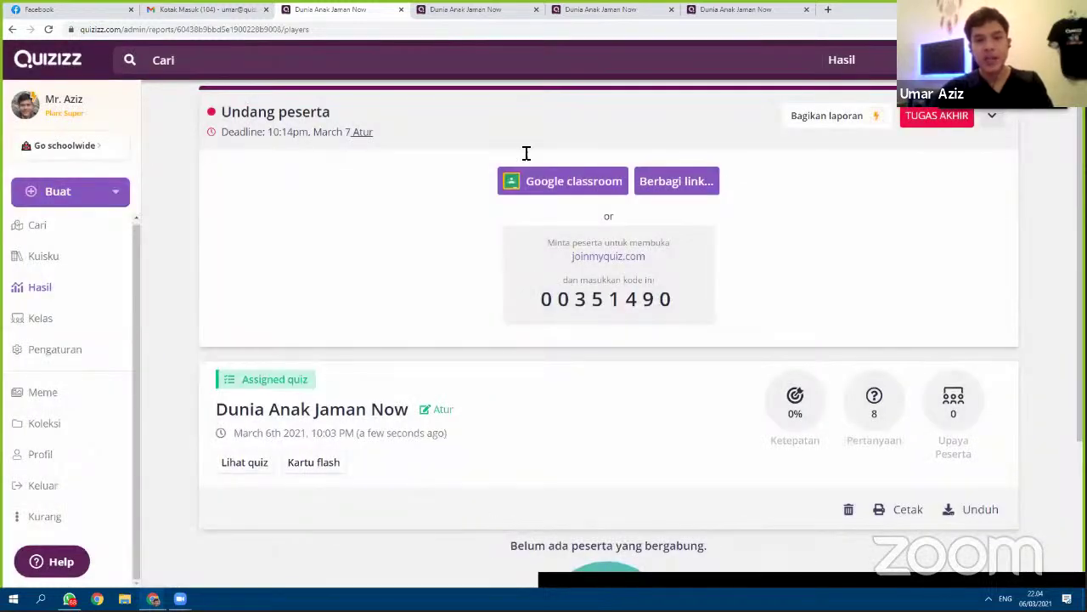
# Step: Rename the second homework report by adding 7B in front of its name, making it 7BDunia Anak Jaman Now
pyautogui.hotkey('ctrl', 'Tab')
pyautogui.click(432, 425)
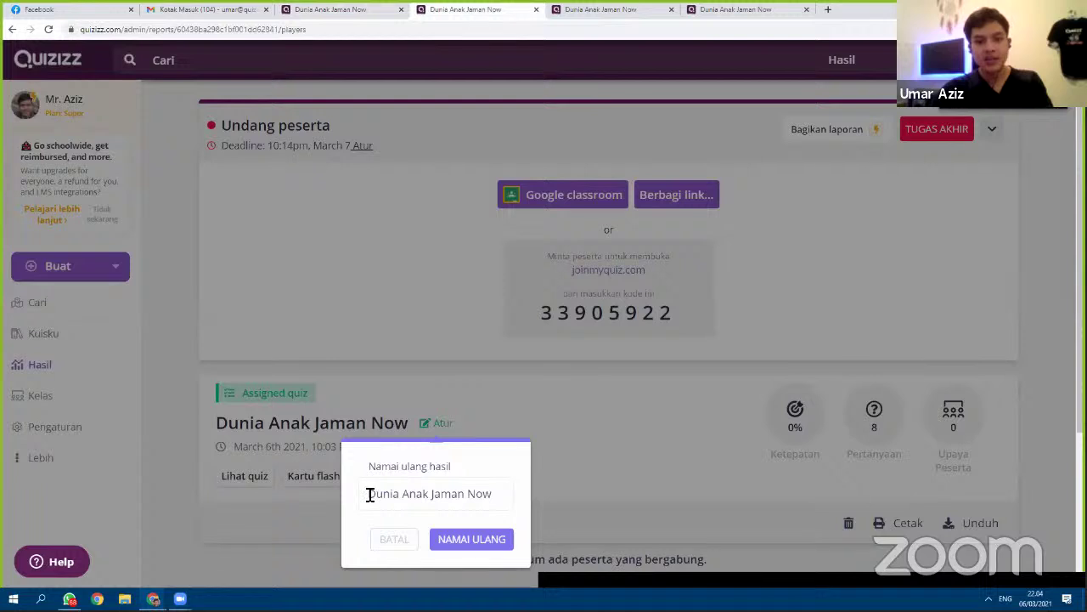
pyautogui.write('7B')
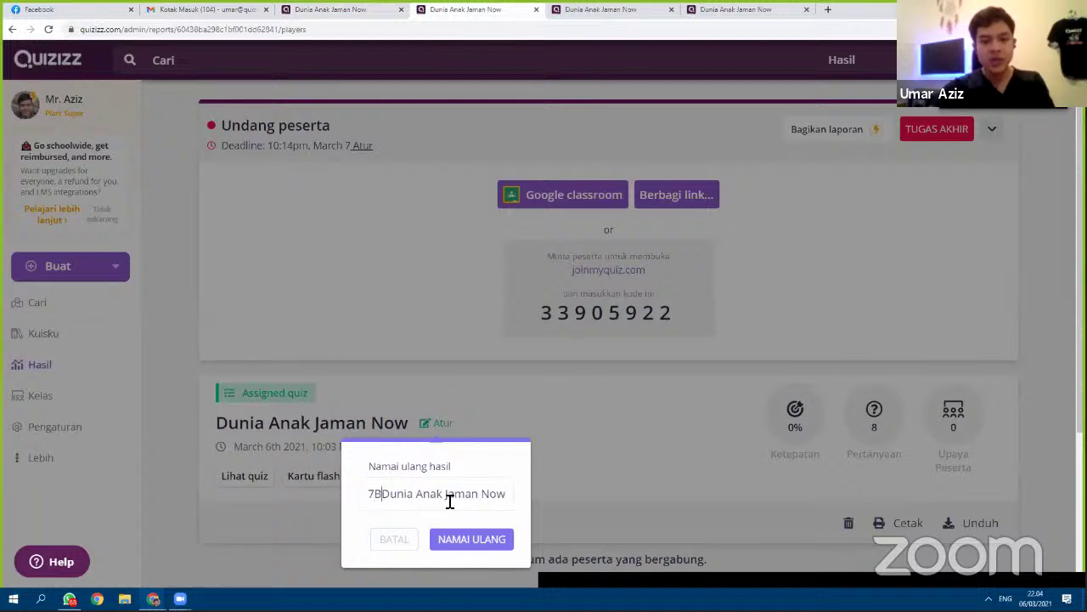
pyautogui.click(469, 530)
# Step: Rename the third homework report by adding 7C in front of its name, making it 7C Dunia Anak Jaman Now
pyautogui.hotkey('ctrl', 'Tab')
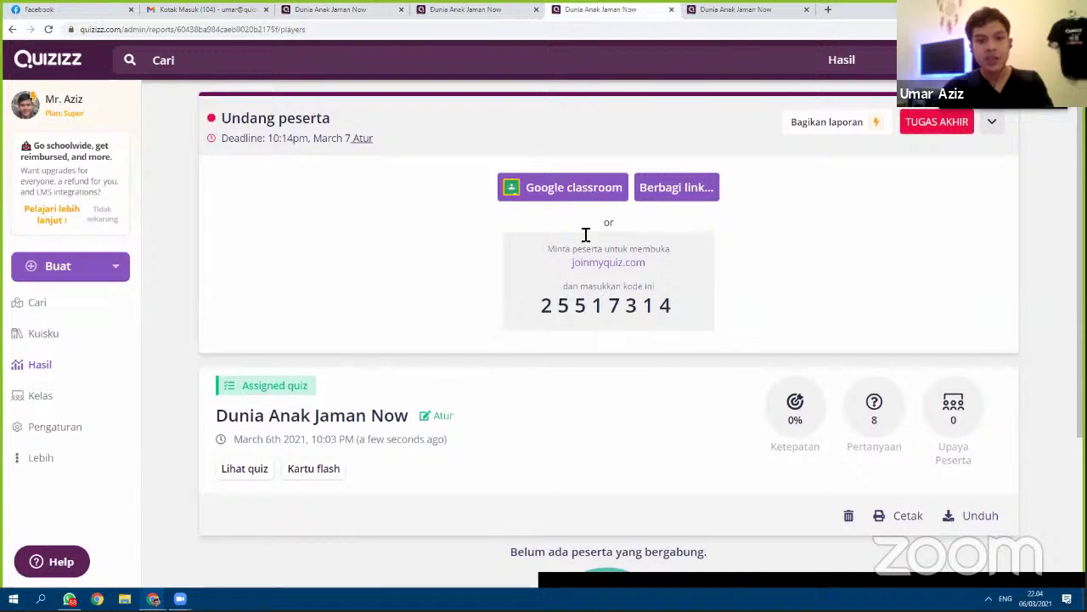
pyautogui.click(435, 415)
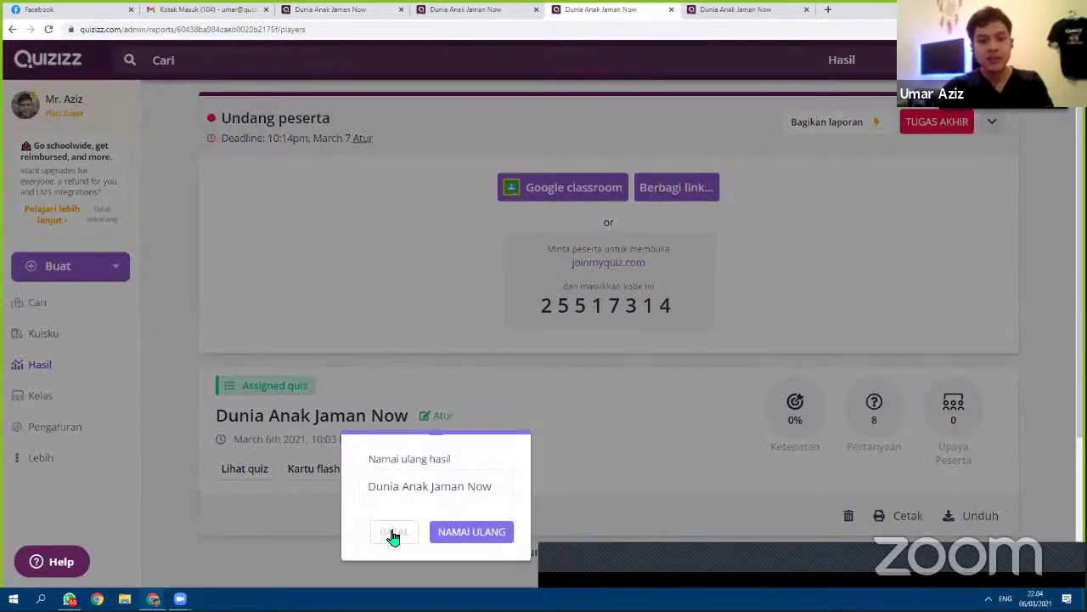
pyautogui.press('Home')
pyautogui.write('7')
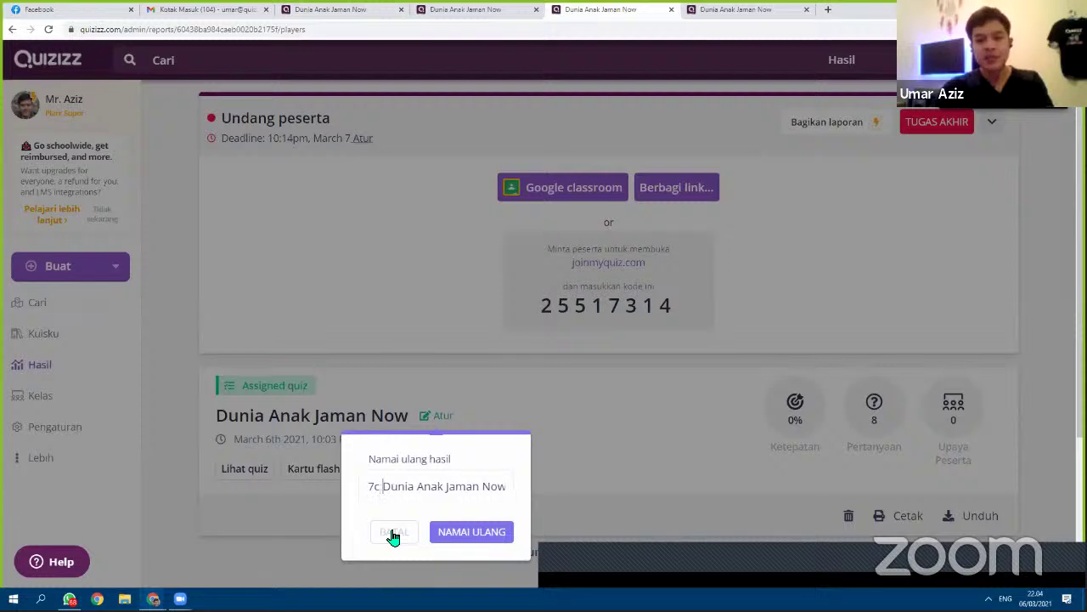
pyautogui.write('C')
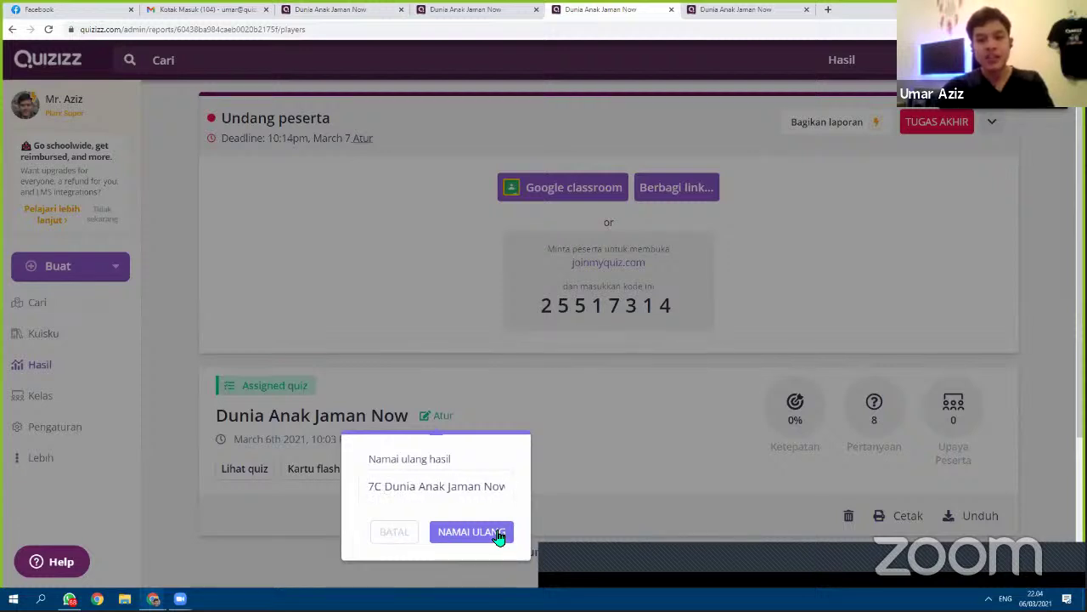
pyautogui.click(500, 533)
# Step: Rename the fourth homework report by adding 7D in front of its name, making it 7D Dunia Anak Jaman Now
pyautogui.click(697, 9)
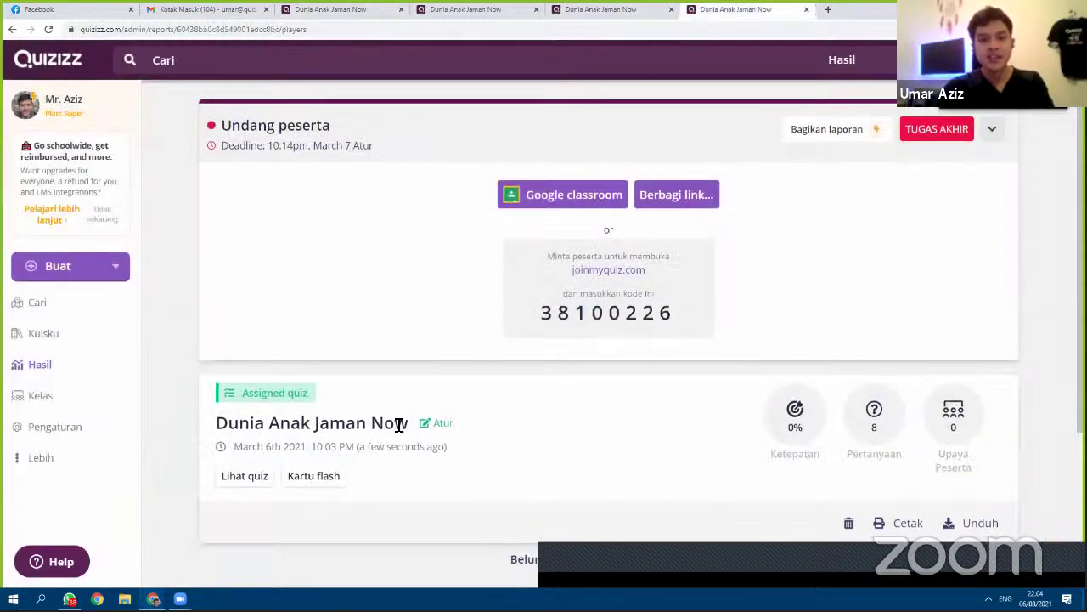
pyautogui.click(438, 423)
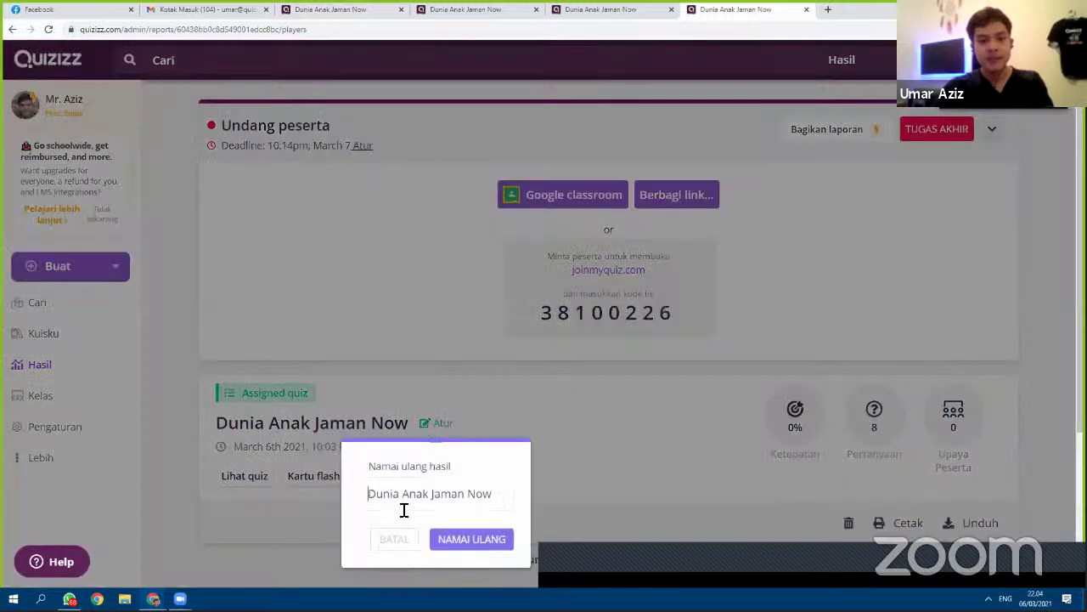
pyautogui.write('7')
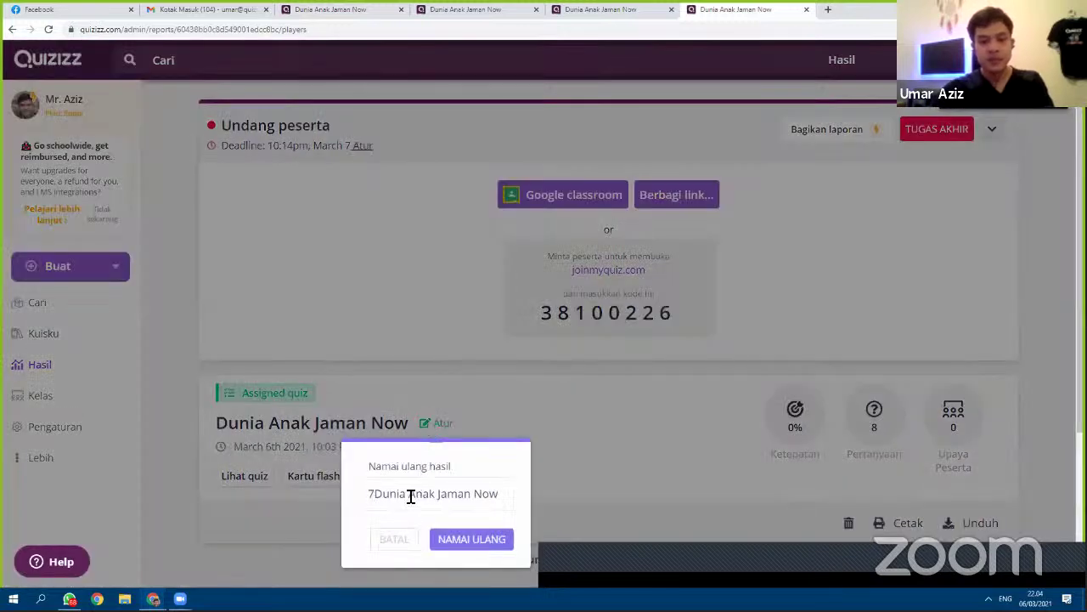
pyautogui.write('D')
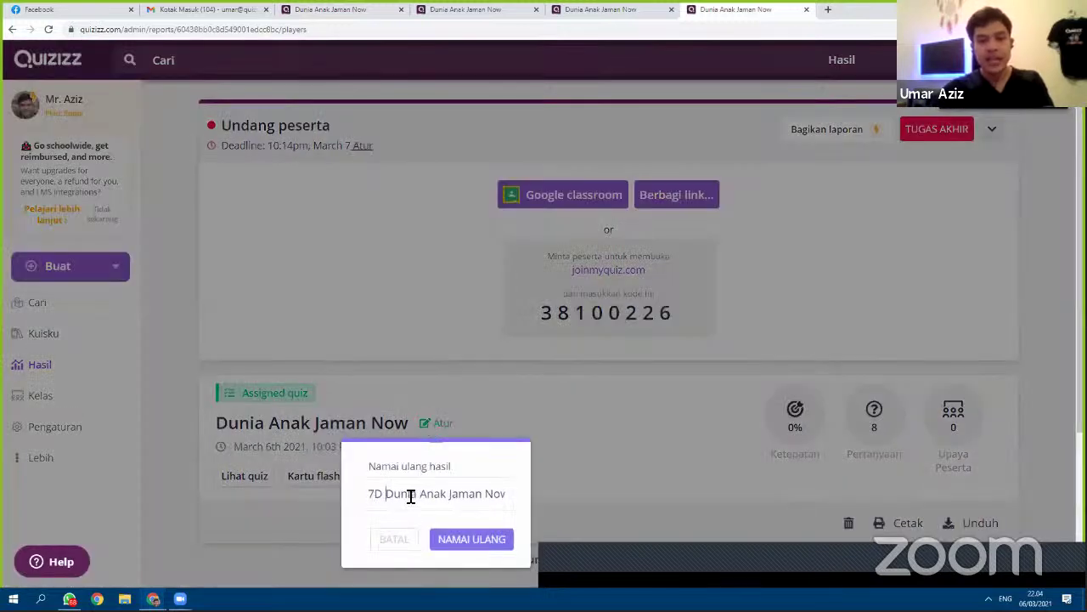
pyautogui.click(463, 542)
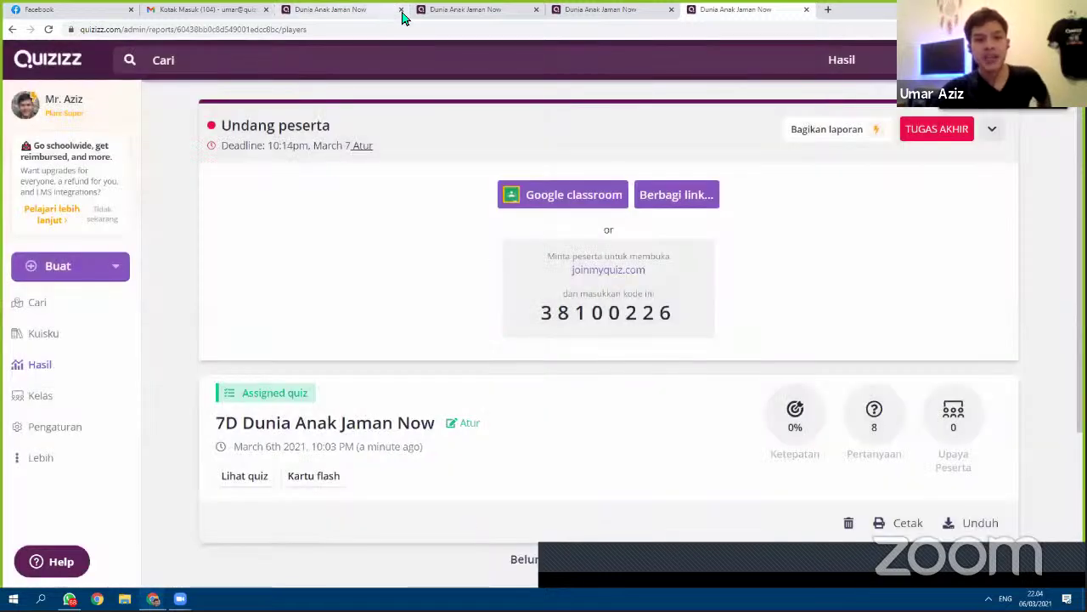
# Step: Go through the four open homework reports to check their class prefixes, ending on the 7A report
pyautogui.click(476, 8)
pyautogui.click(625, 8)
pyautogui.click(726, 9)
pyautogui.click(643, 10)
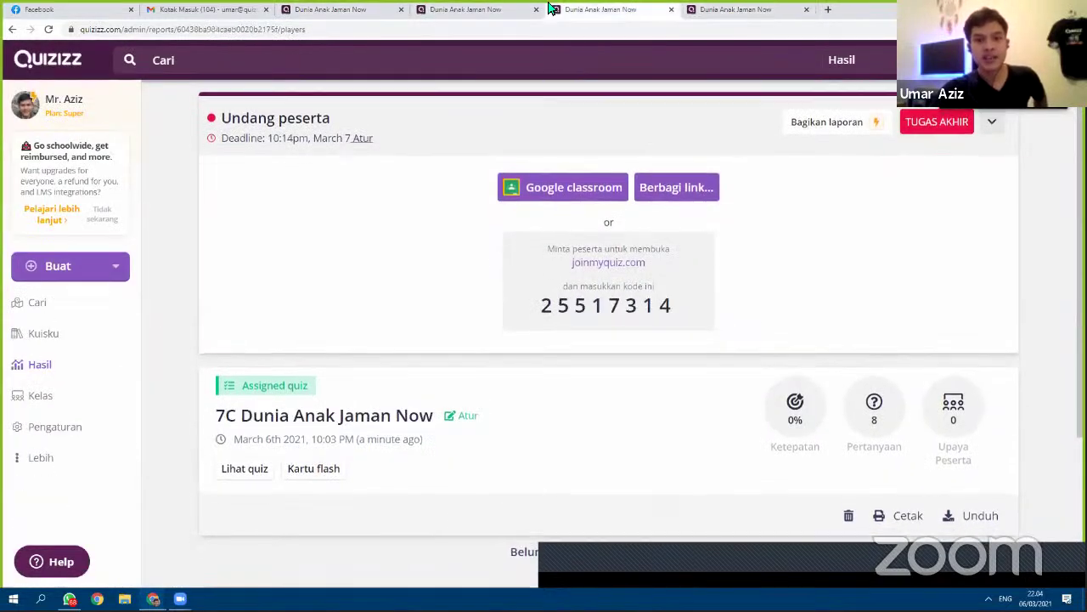
pyautogui.click(531, 10)
pyautogui.click(388, 10)
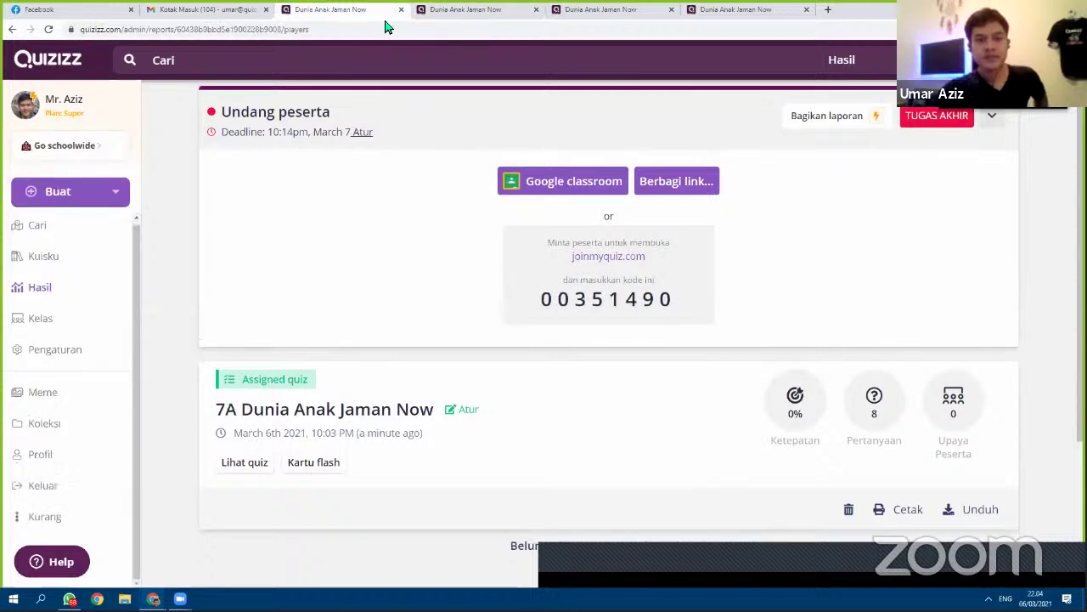
# Step: View the quiz search page, the reports list and the teacher's own quizzes, ending on the reports list
pyautogui.click(103, 238)
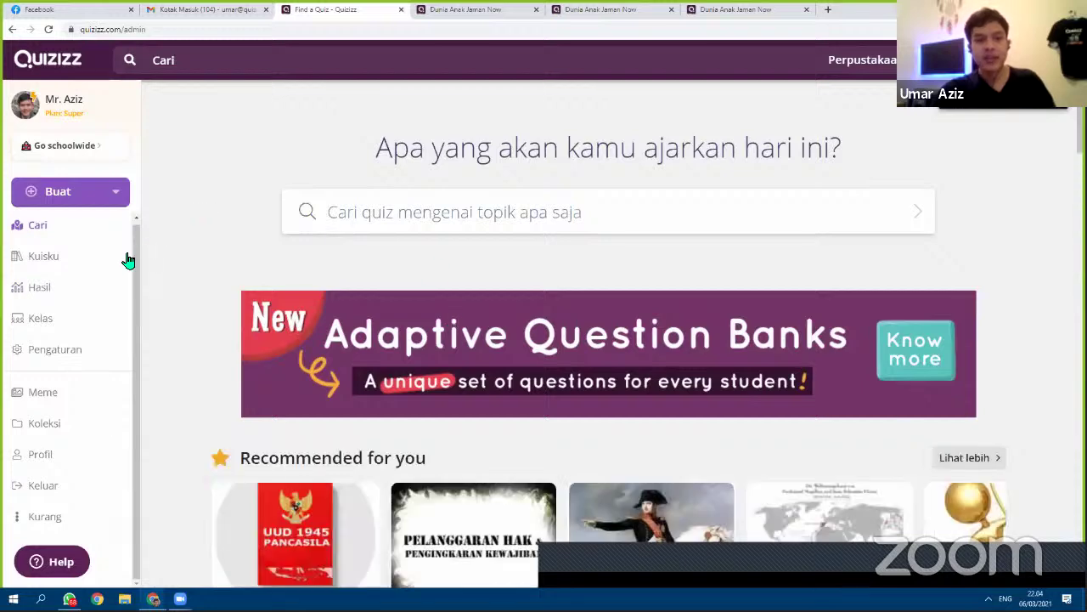
pyautogui.click(85, 297)
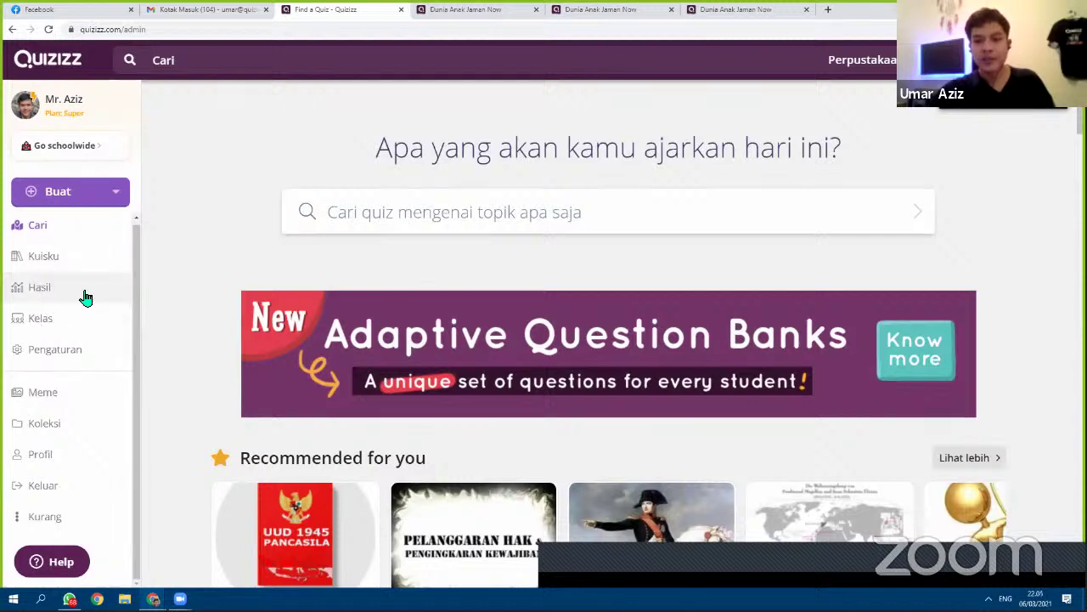
pyautogui.click(85, 296)
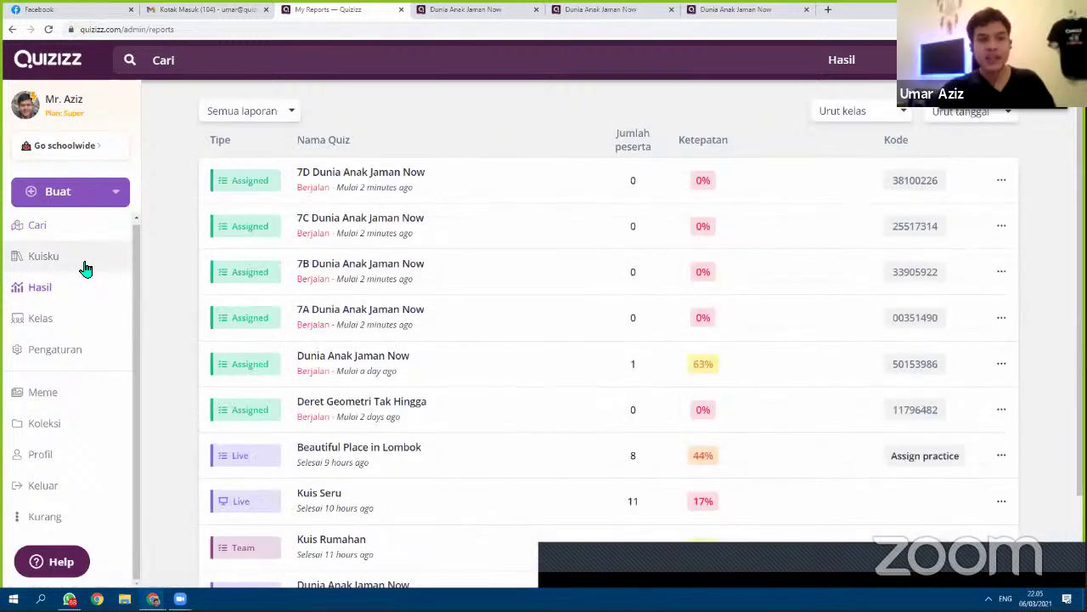
pyautogui.click(85, 269)
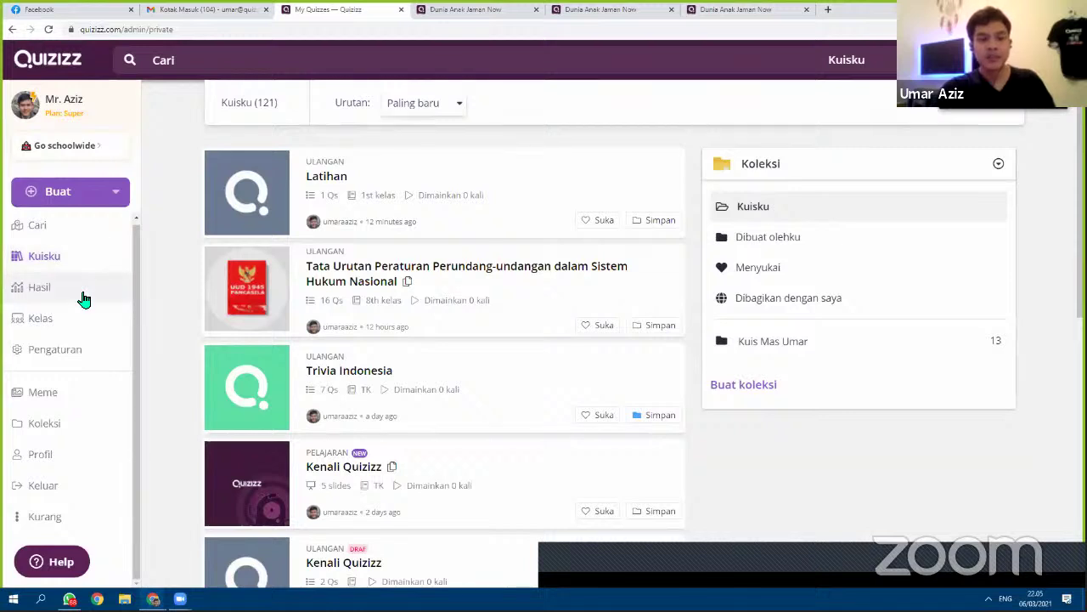
pyautogui.click(81, 295)
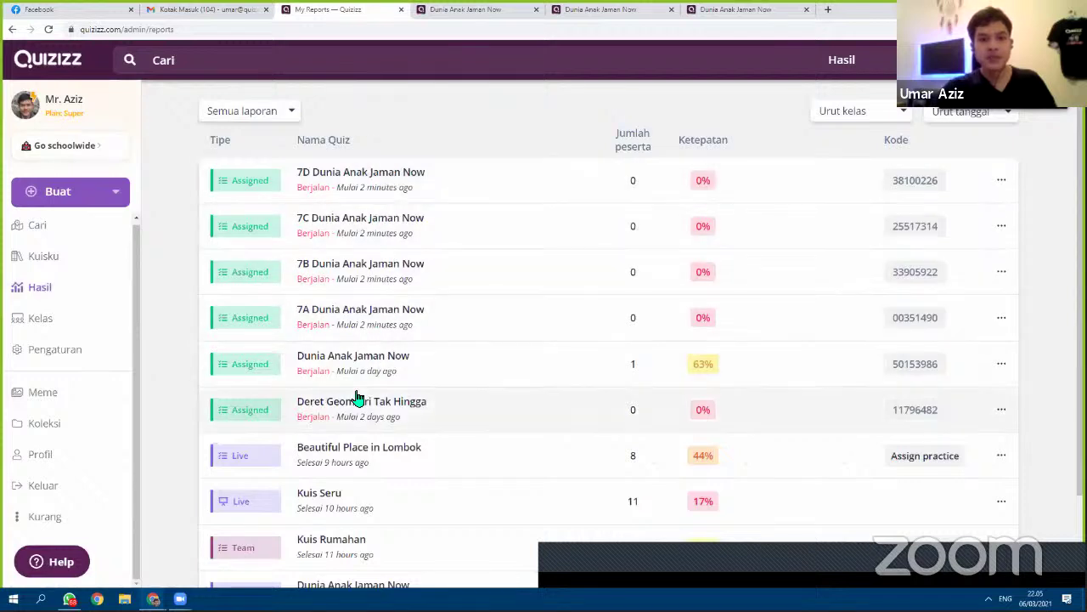
# Step: Open the 7A Dunia Anak Jaman Now report from the list and examine its sharing options, join code and participant section
pyautogui.click(360, 310)
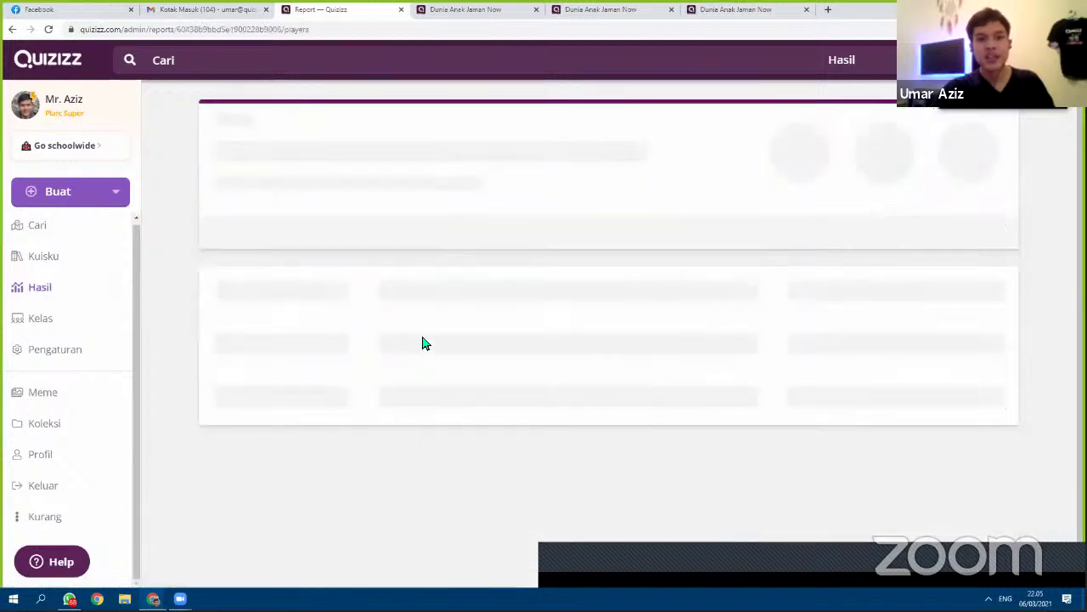
pyautogui.scroll(-3, 444, 372)
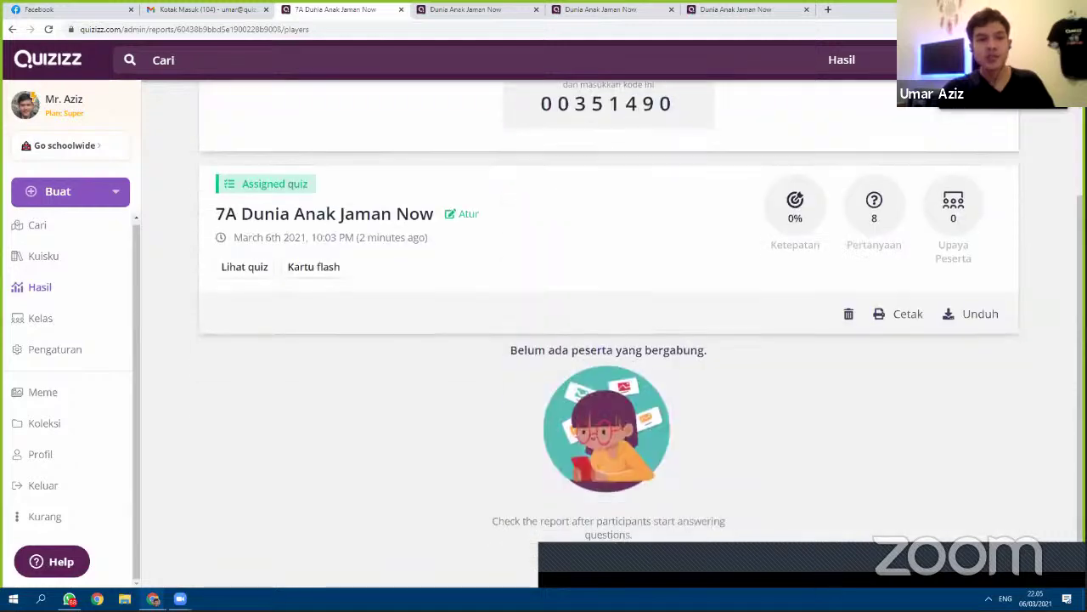
pyautogui.click(12, 30)
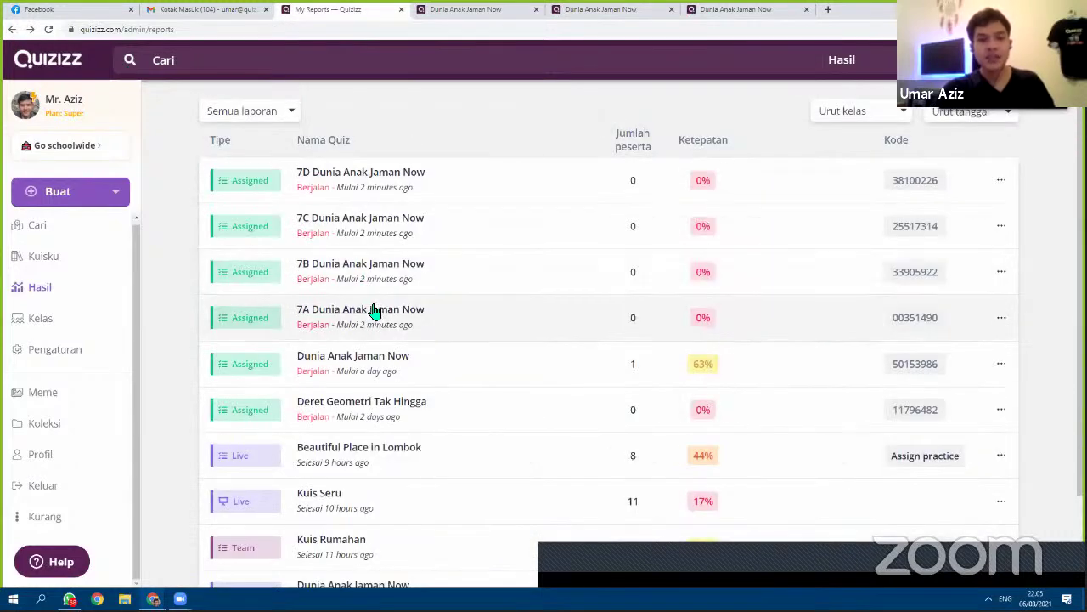
pyautogui.click(400, 315)
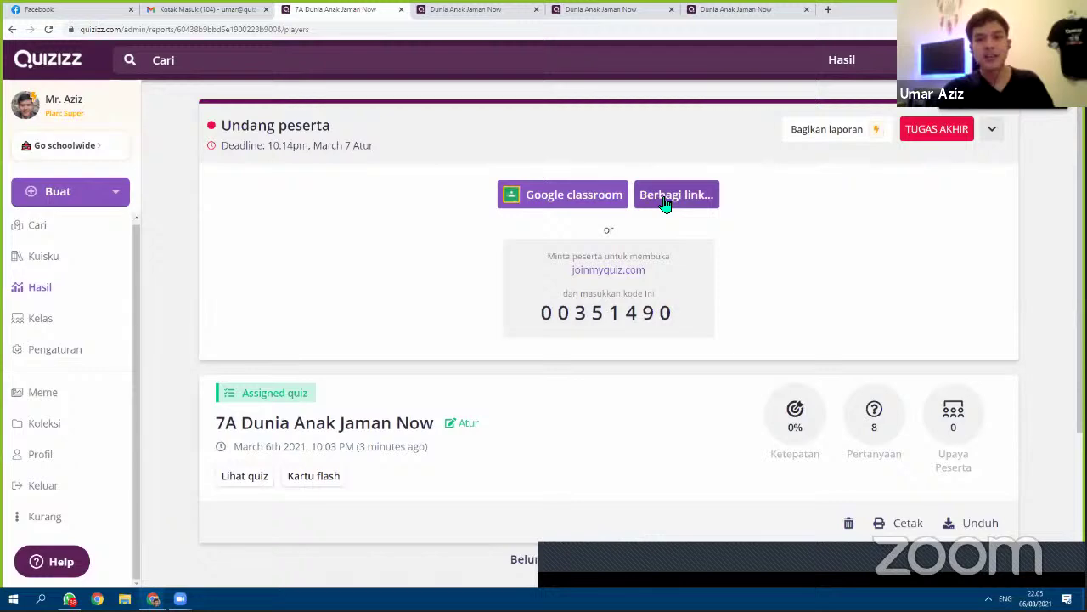
pyautogui.scroll(-3, 309, 280)
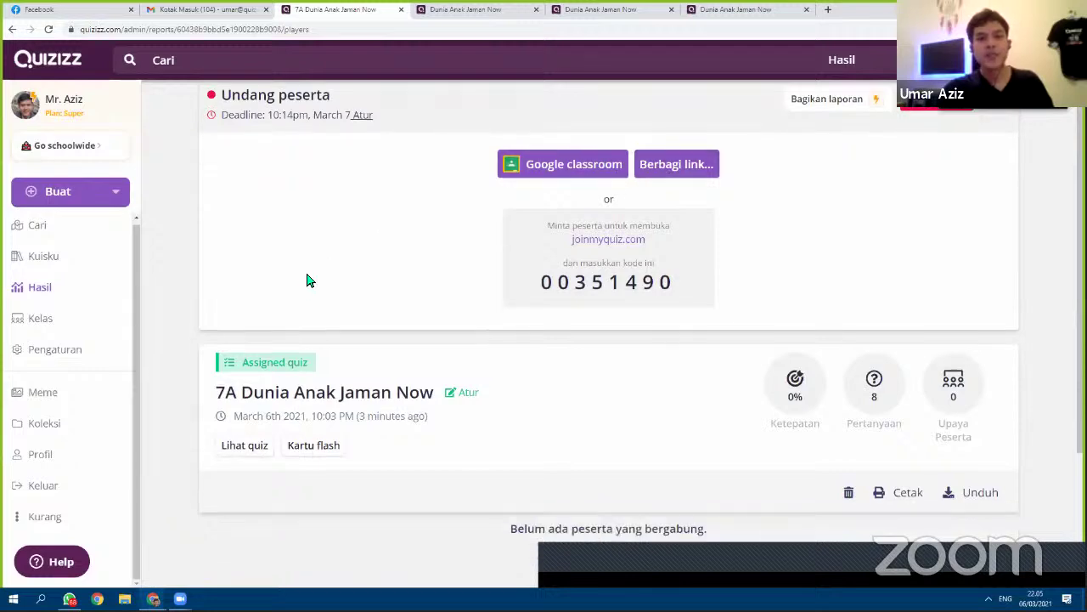
pyautogui.scroll(3, 444, 284)
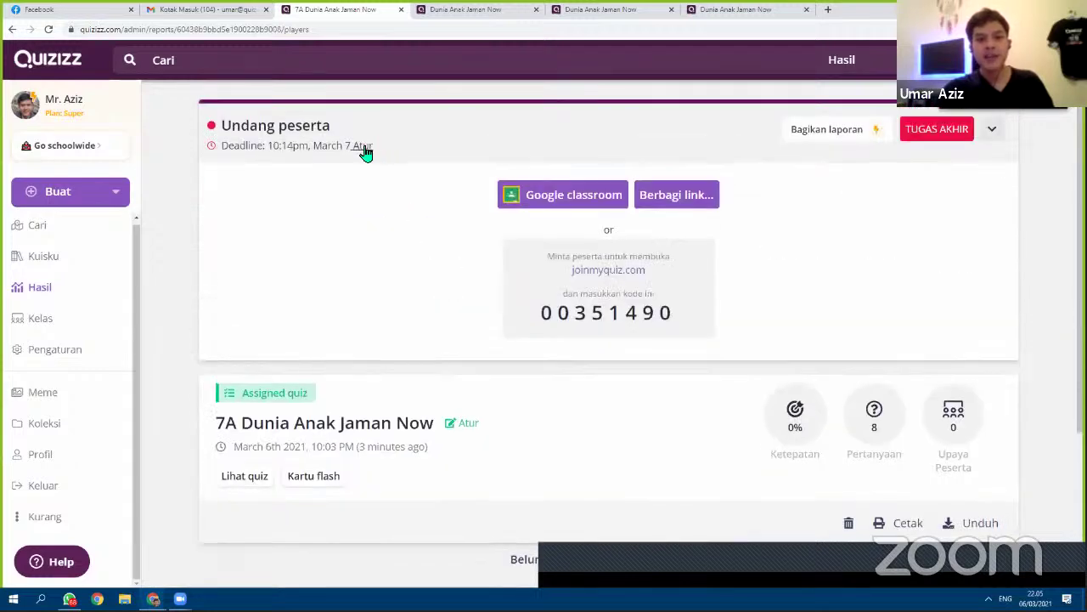
pyautogui.scroll(-3, 495, 255)
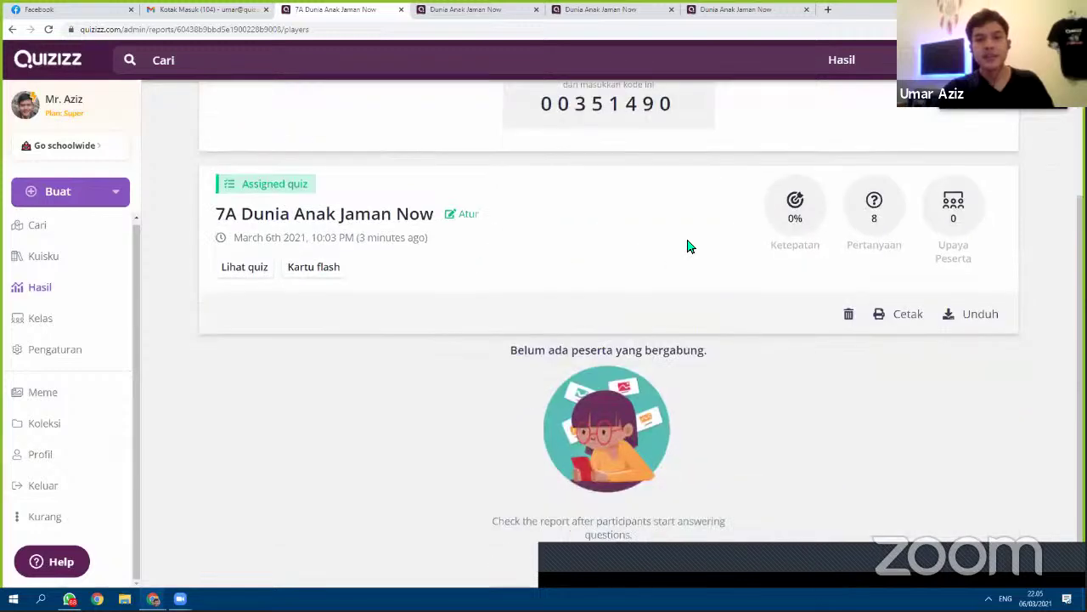
pyautogui.scroll(3, 688, 246)
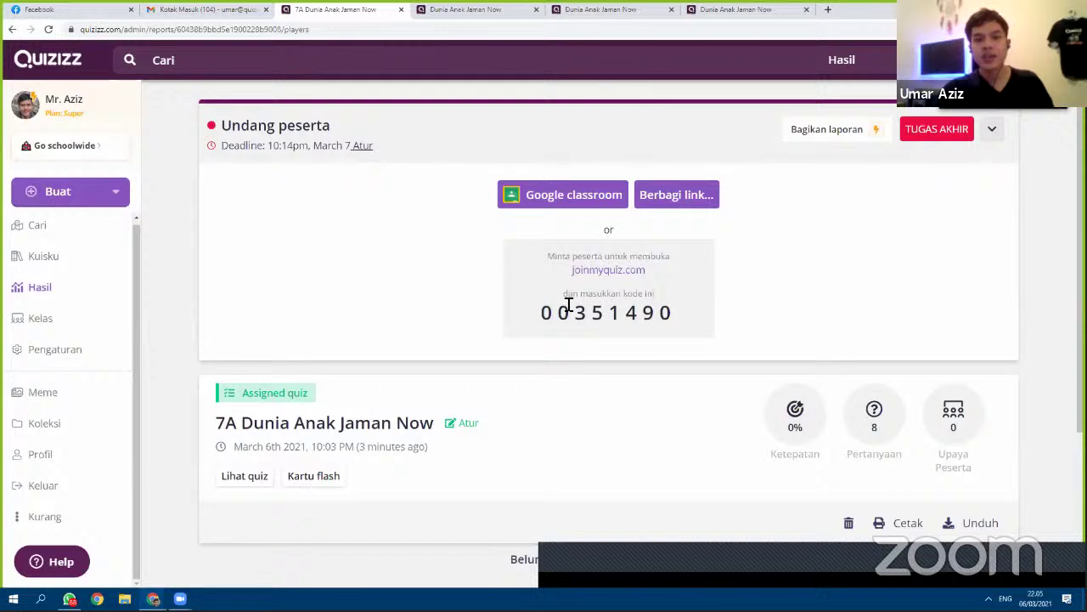
pyautogui.moveTo(541, 315); pyautogui.dragTo(520, 303)
pyautogui.click(759, 290)
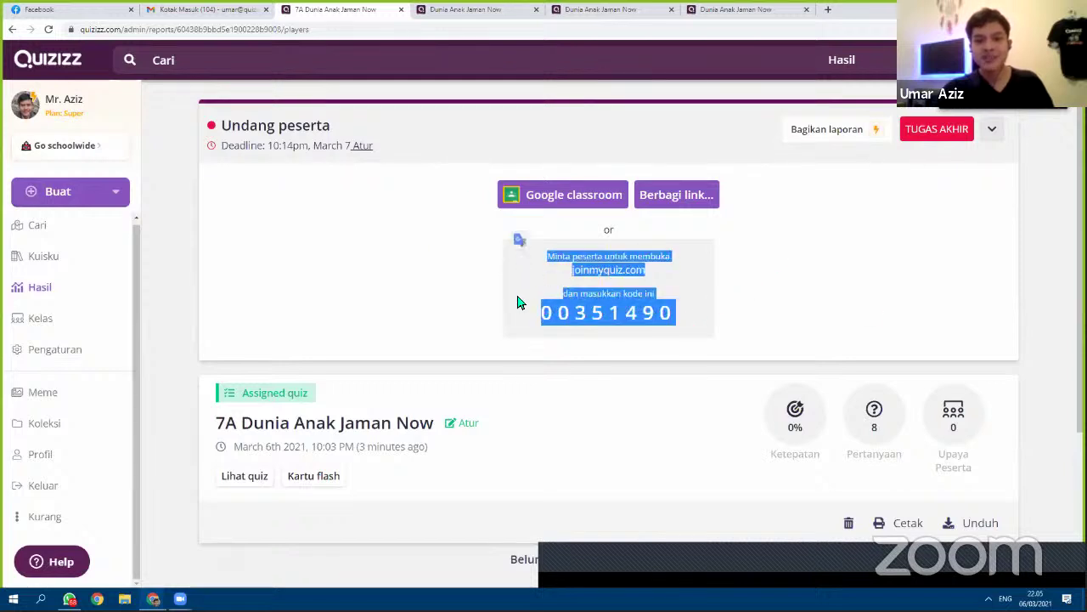
pyautogui.click(522, 288)
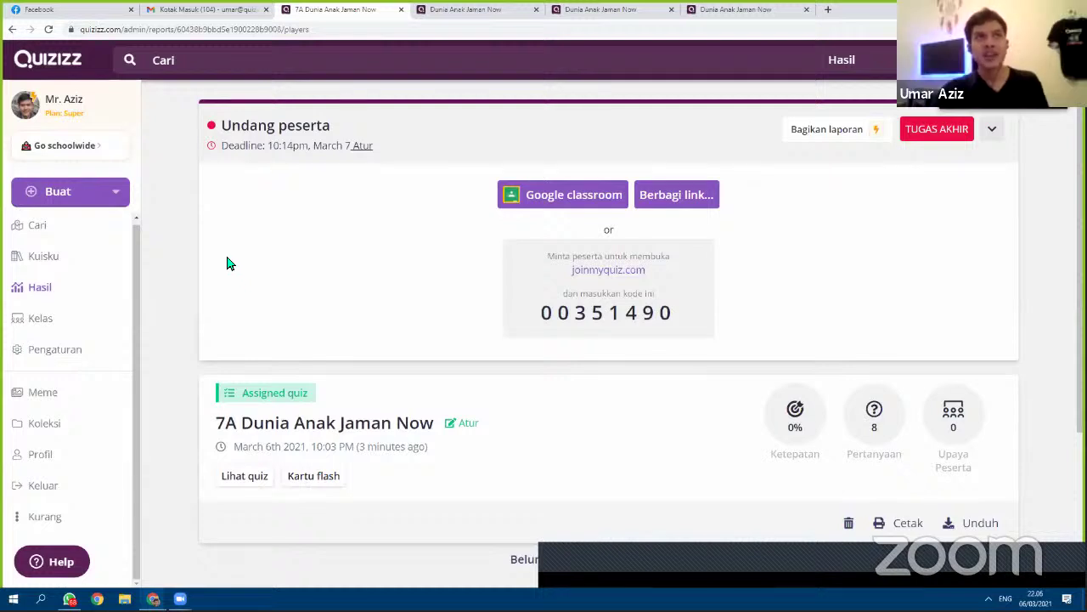
# Step: Open the quiz page from the 7A report, move its browser tab ahead of the report tabs and highlight its web address
pyautogui.click(249, 481)
pyautogui.moveTo(448, 7); pyautogui.dragTo(307, 14)
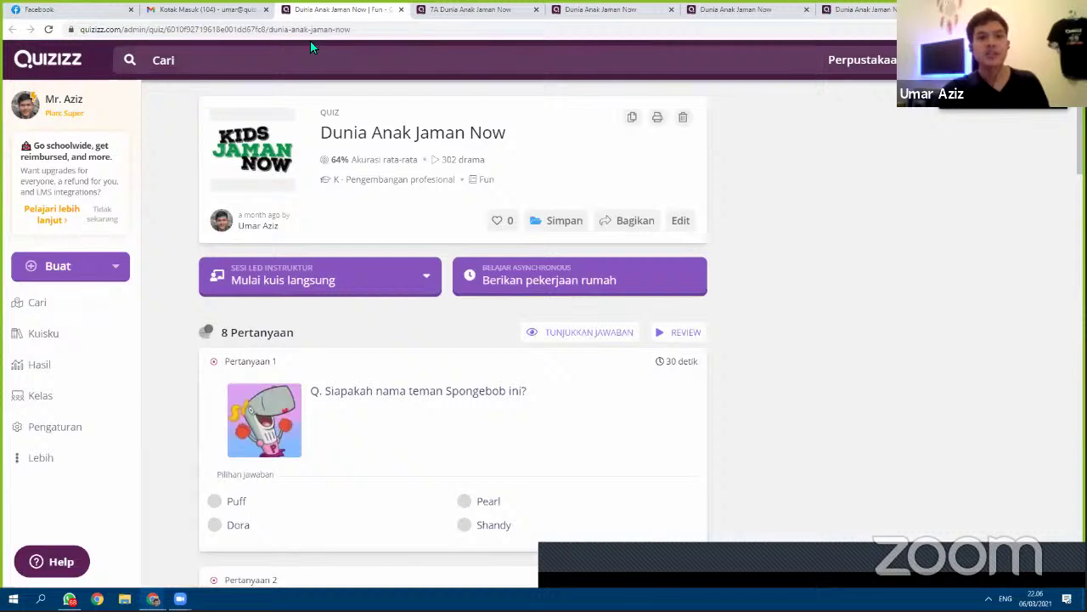
pyautogui.click(377, 29)
pyautogui.moveTo(378, 29); pyautogui.dragTo(55, 32)
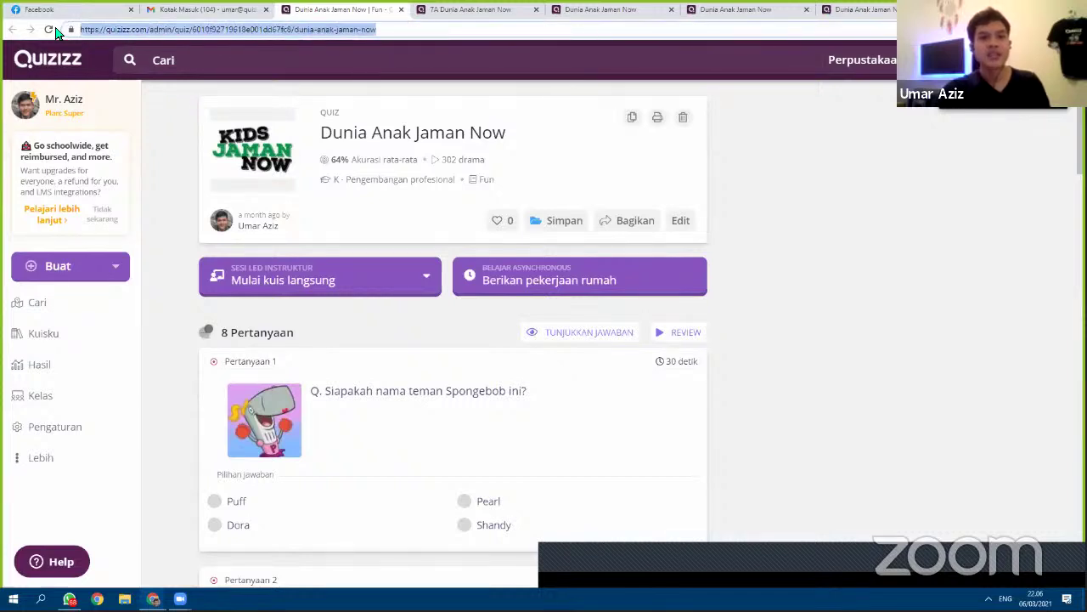
pyautogui.click(189, 125)
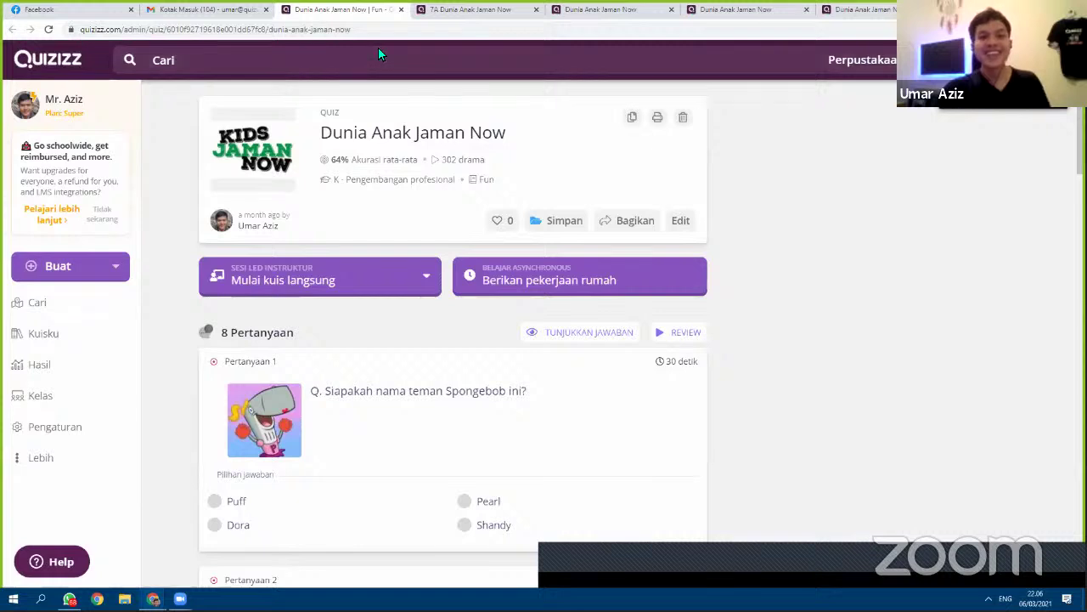
pyautogui.click(323, 29)
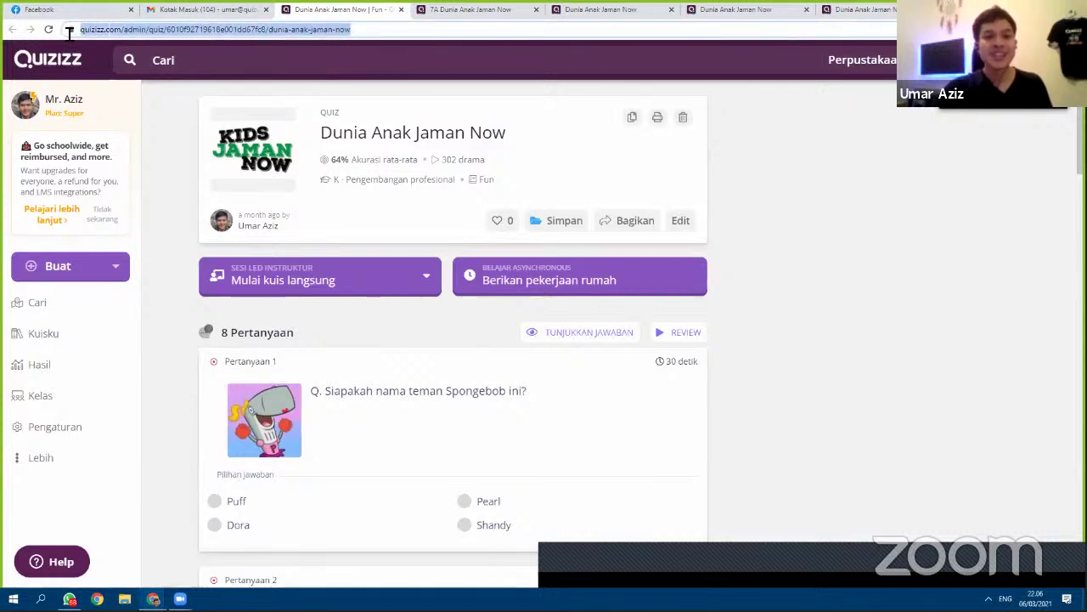
pyautogui.click(868, 247)
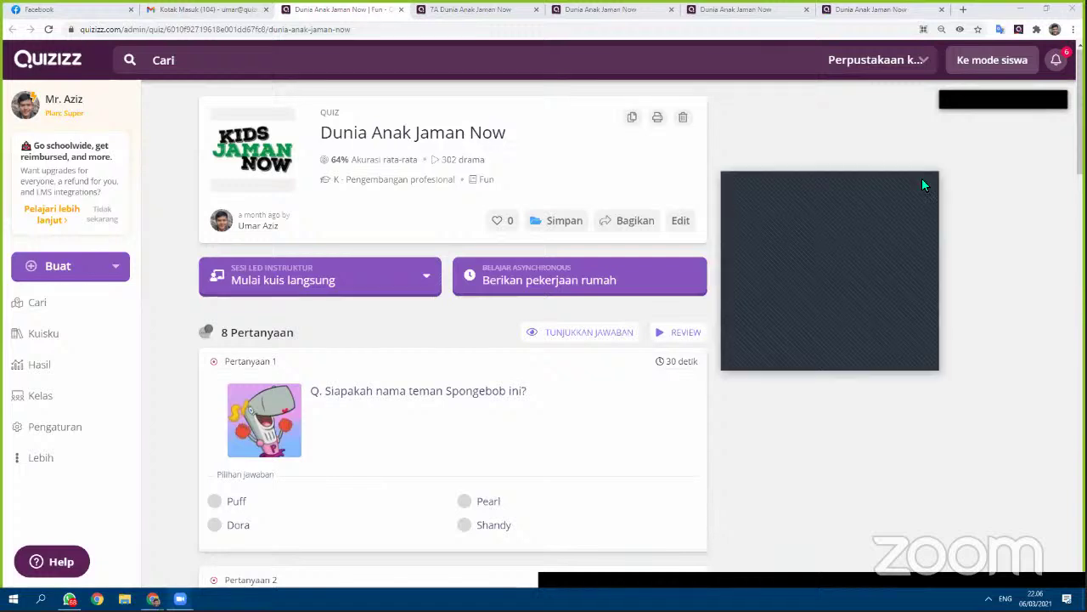
# Step: Return to the 7A report, open the list of all reports and browse through to its third page
pyautogui.click(499, 10)
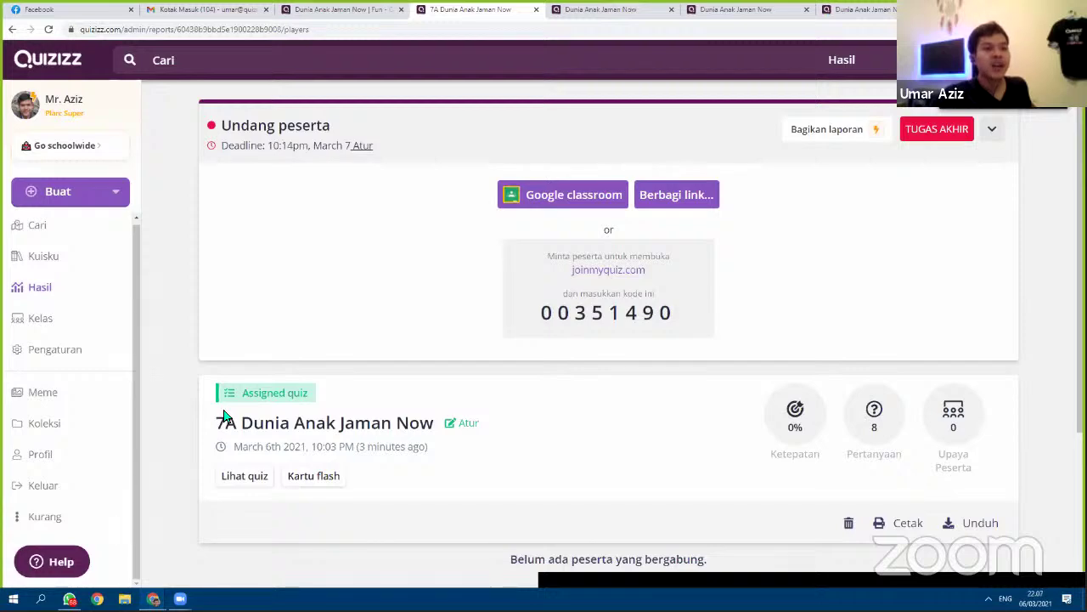
pyautogui.click(87, 289)
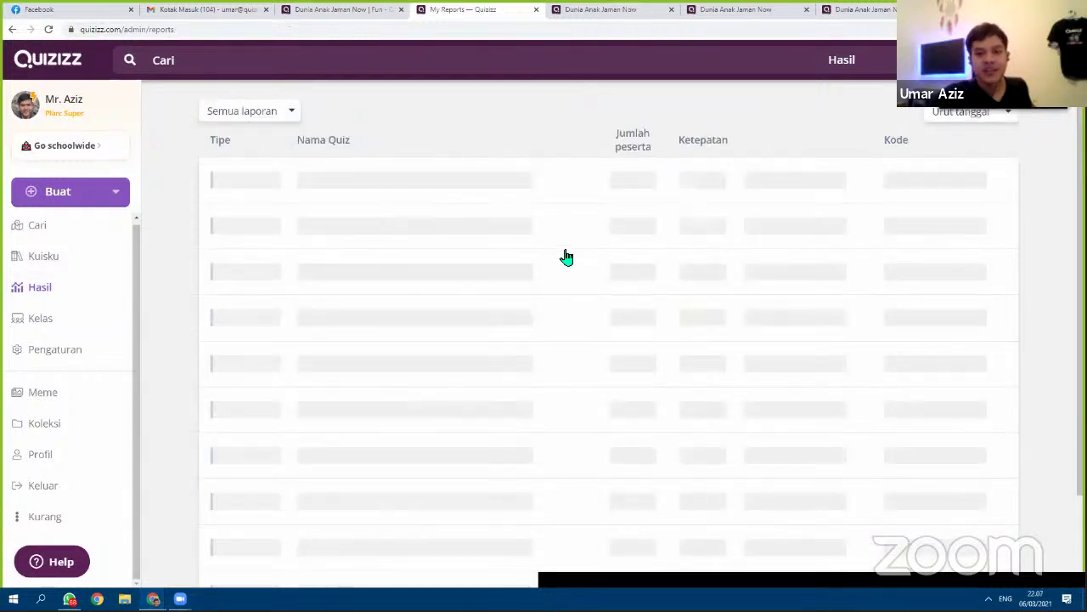
pyautogui.scroll(-5, 577, 272)
pyautogui.click(575, 544)
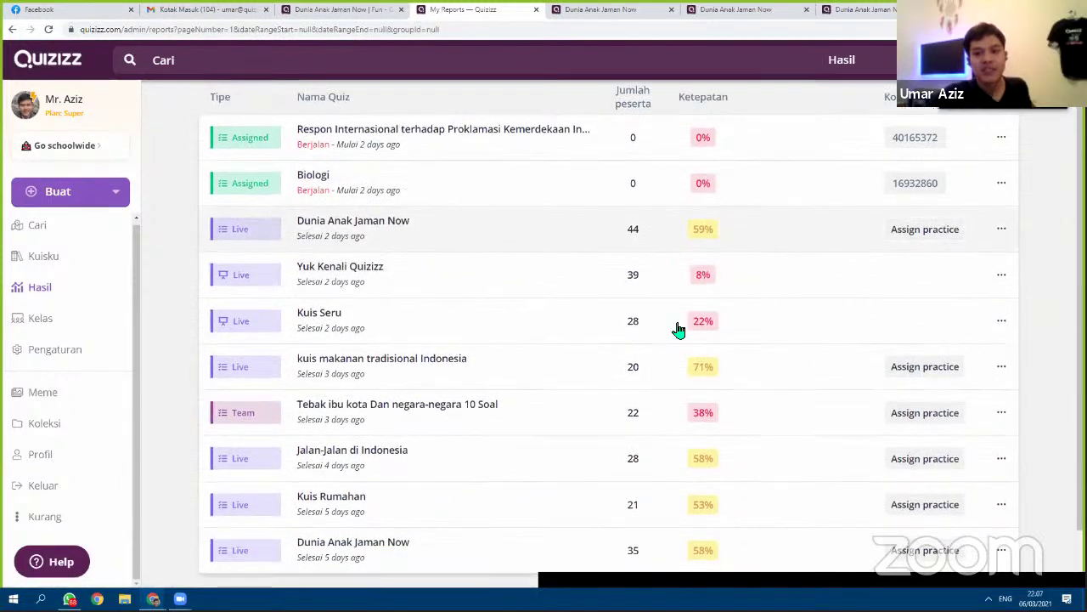
pyautogui.scroll(-3, 680, 328)
pyautogui.click(609, 544)
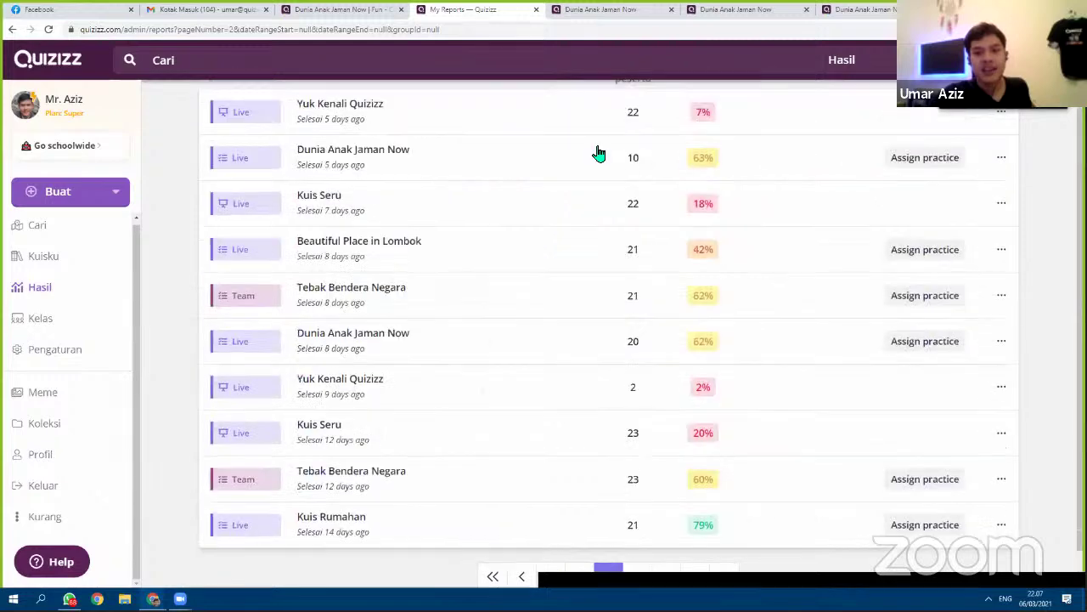
# Step: Browse the teacher's own quizzes and open Dunia Anak Jaman Now from the list
pyautogui.scroll(-3, 577, 340)
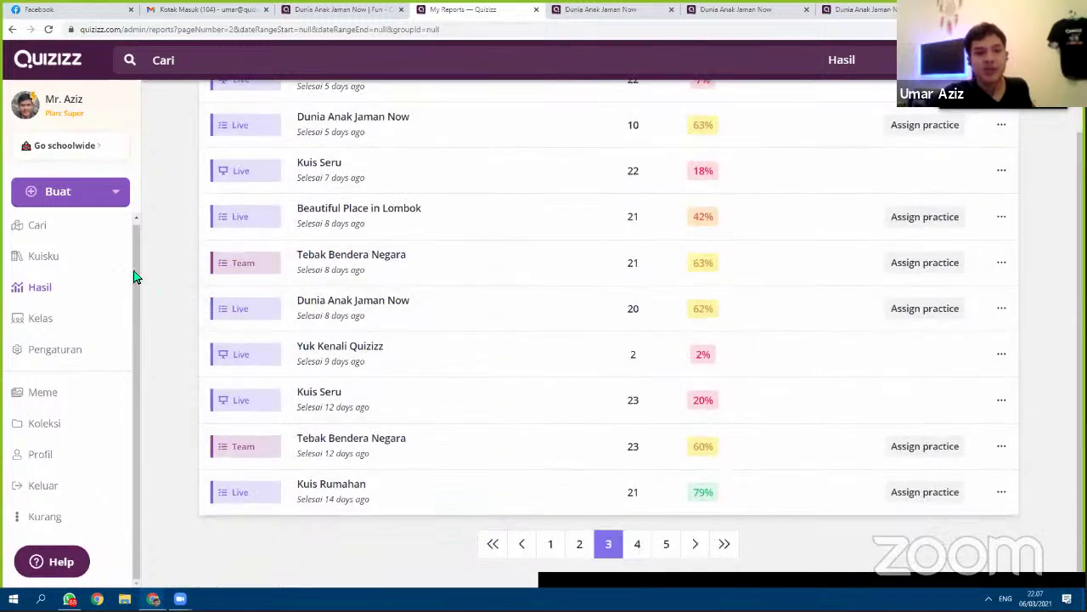
pyautogui.click(69, 261)
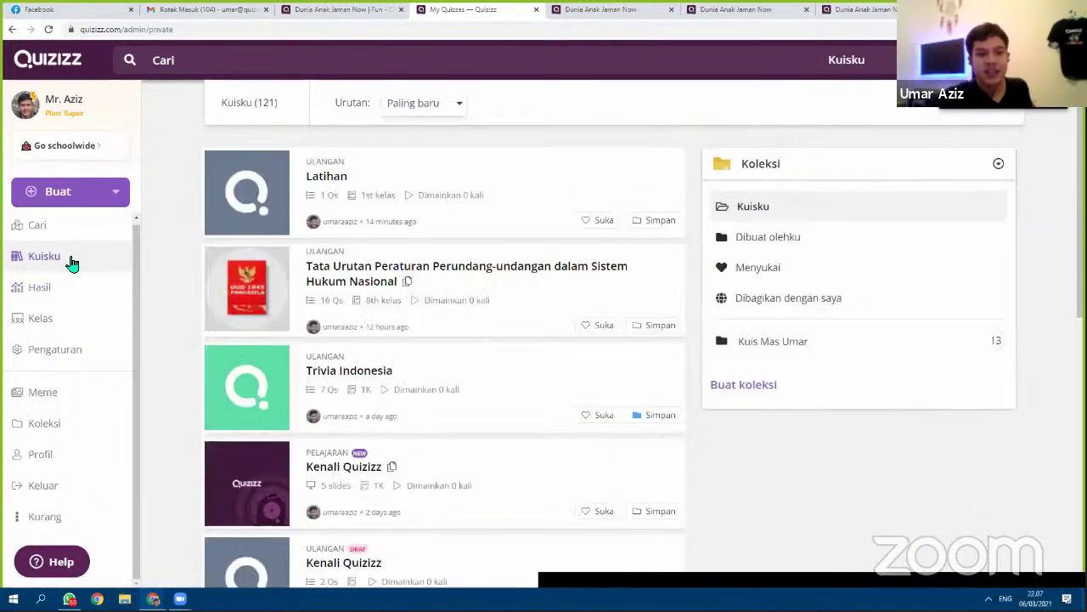
pyautogui.click(72, 263)
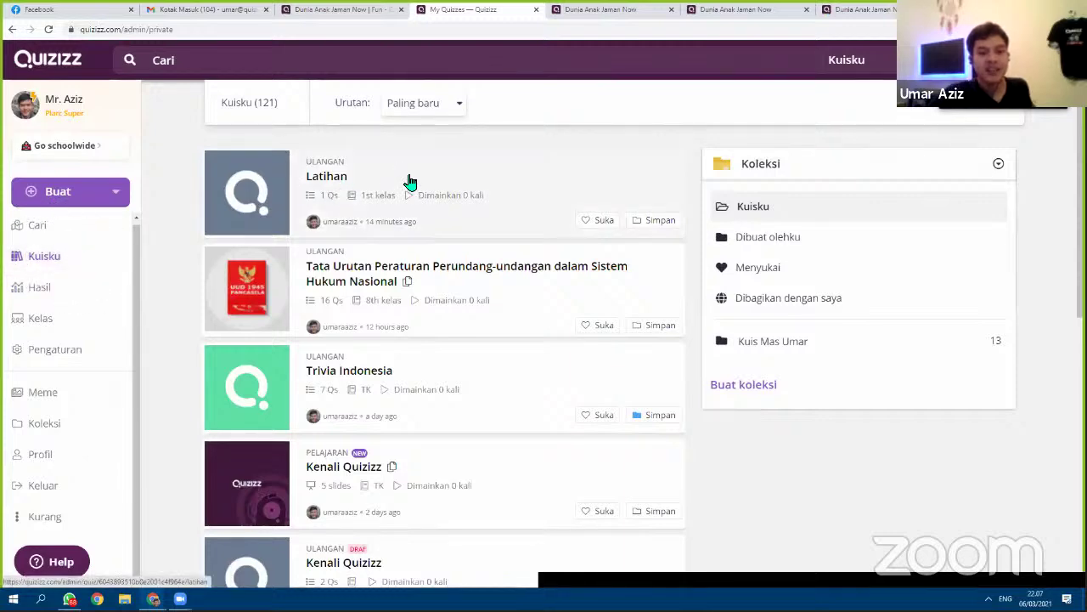
pyautogui.scroll(-7, 409, 181)
pyautogui.scroll(7, 409, 180)
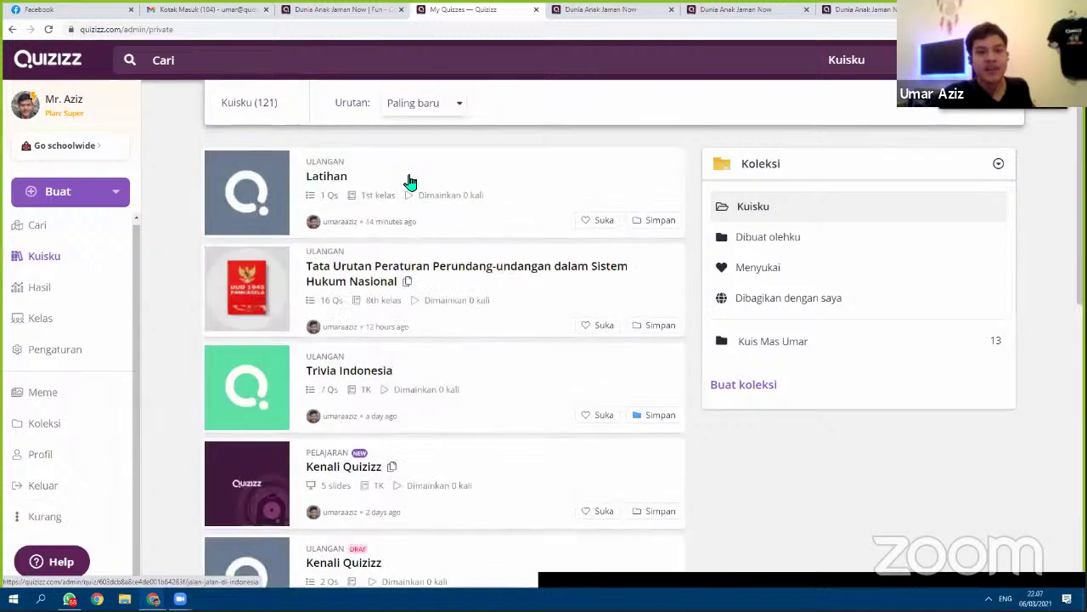
pyautogui.scroll(-12, 405, 180)
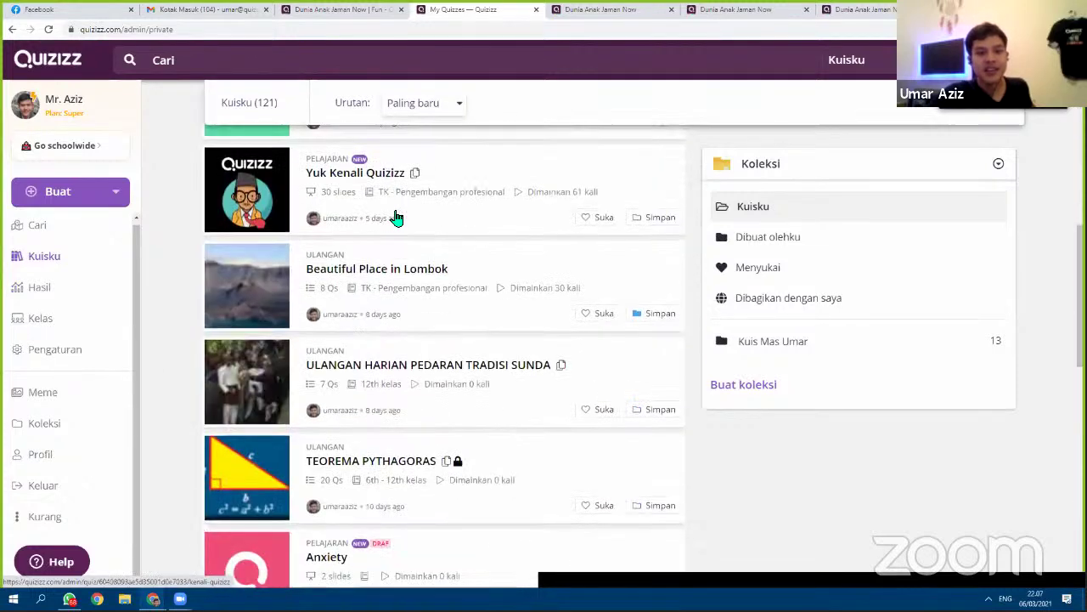
pyautogui.scroll(-5, 391, 229)
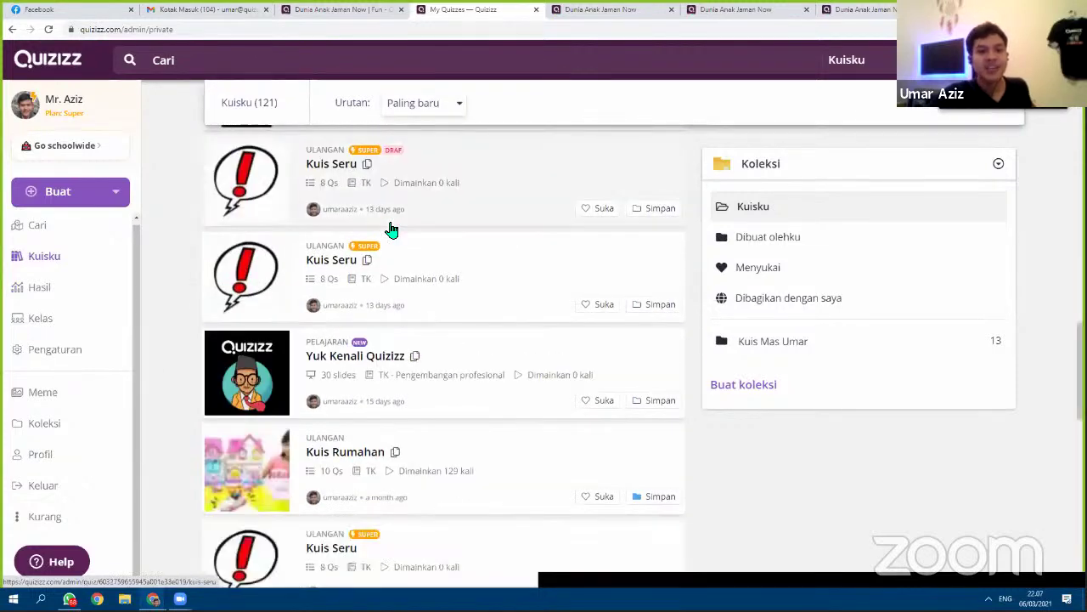
pyautogui.scroll(-4, 388, 231)
pyautogui.click(382, 321)
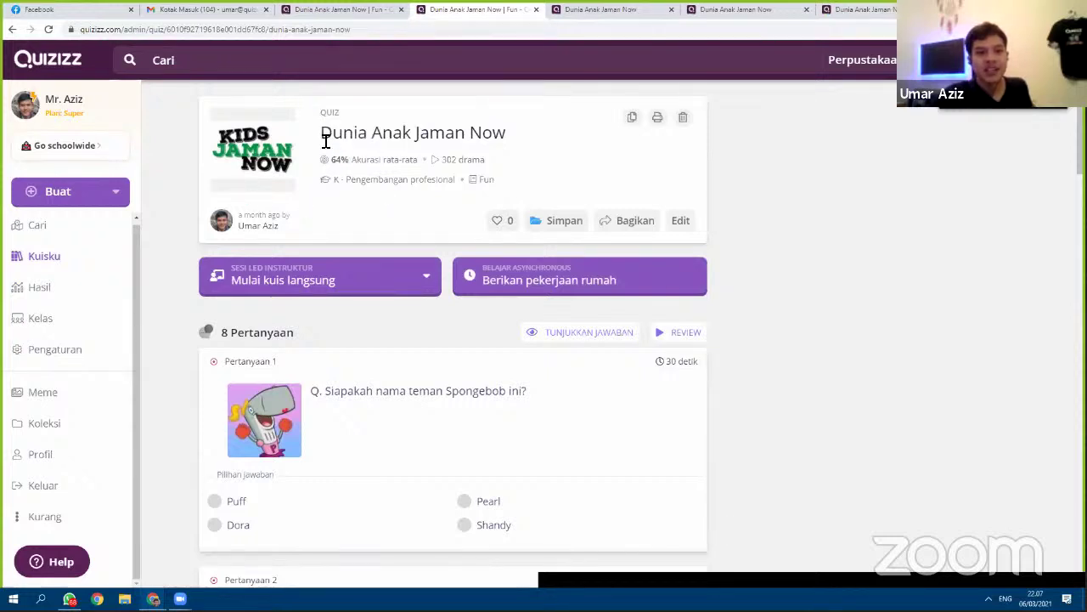
# Step: Highlight the title and details of the Dunia Anak Jaman Now quiz on its page, then clear the selection
pyautogui.moveTo(323, 134); pyautogui.dragTo(462, 139)
pyautogui.click(468, 150)
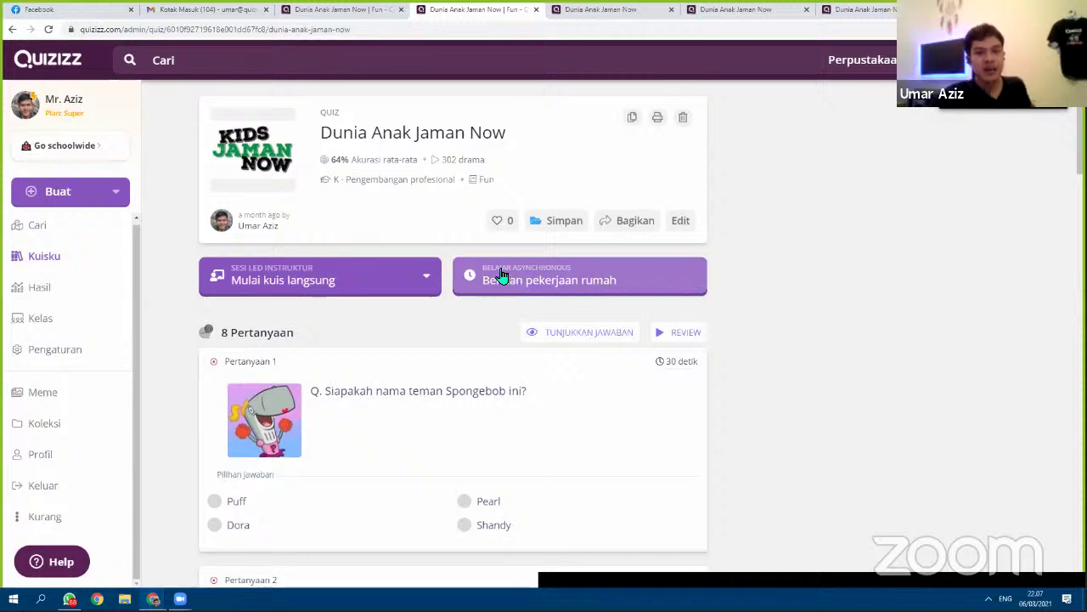
pyautogui.moveTo(307, 115); pyautogui.dragTo(721, 184)
pyautogui.click(728, 182)
pyautogui.moveTo(321, 161)
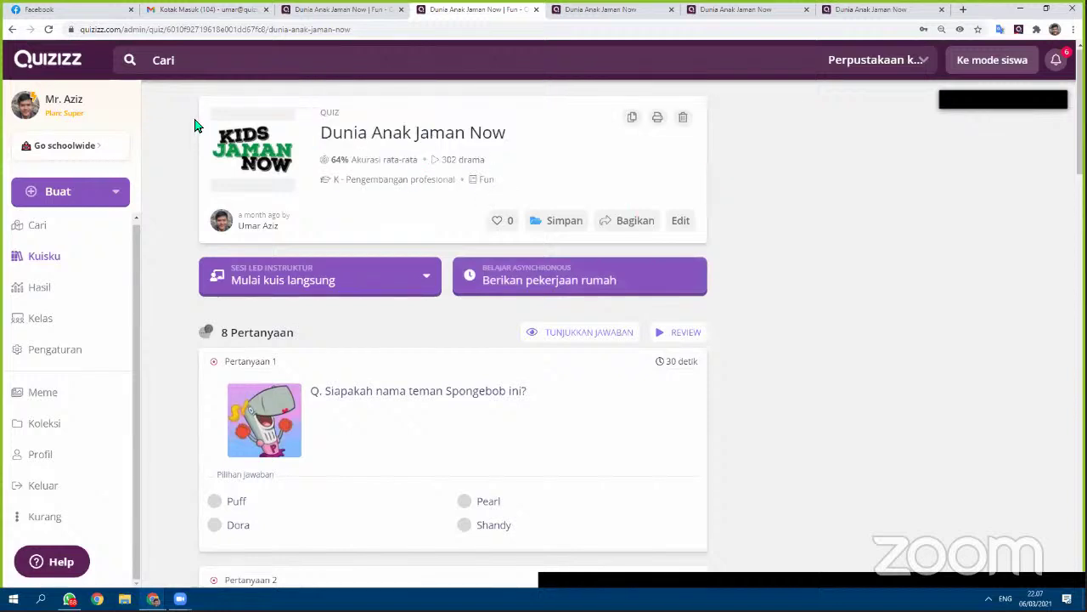
pyautogui.hotkey('ctrl', 'a')
pyautogui.click(747, 229)
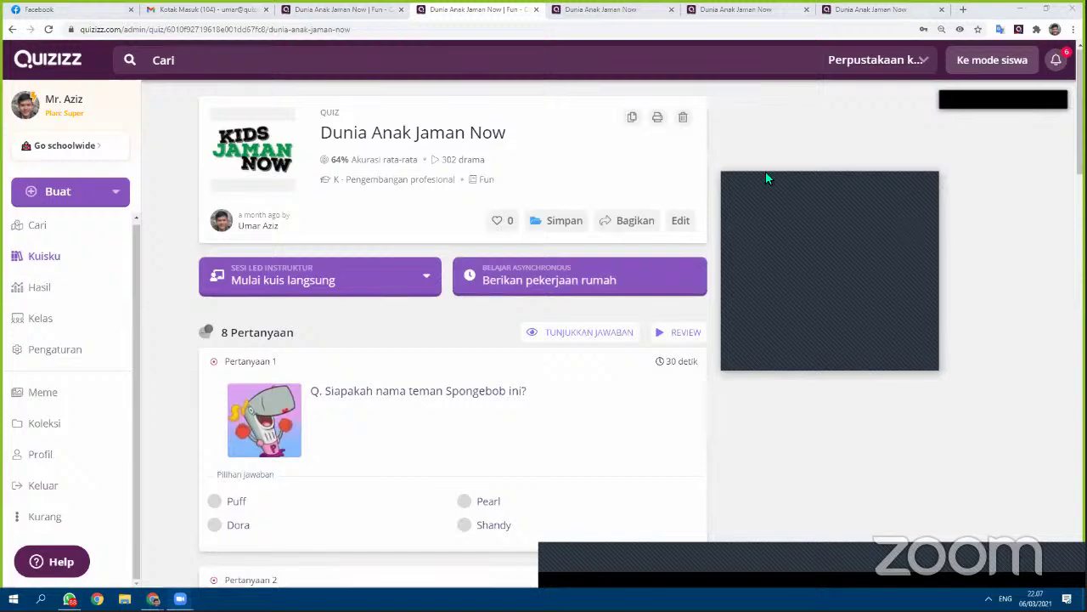
# Step: Compare the two open Dunia Anak Jaman Now quiz pages with the separate class reports, ending on the 7B report
pyautogui.click(373, 8)
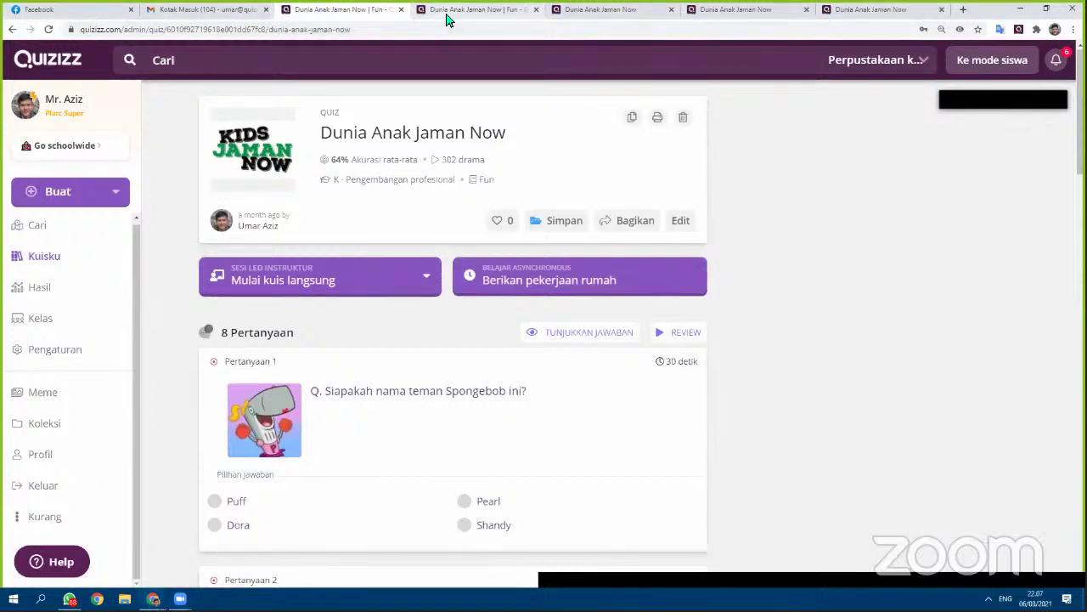
pyautogui.click(599, 9)
pyautogui.click(863, 8)
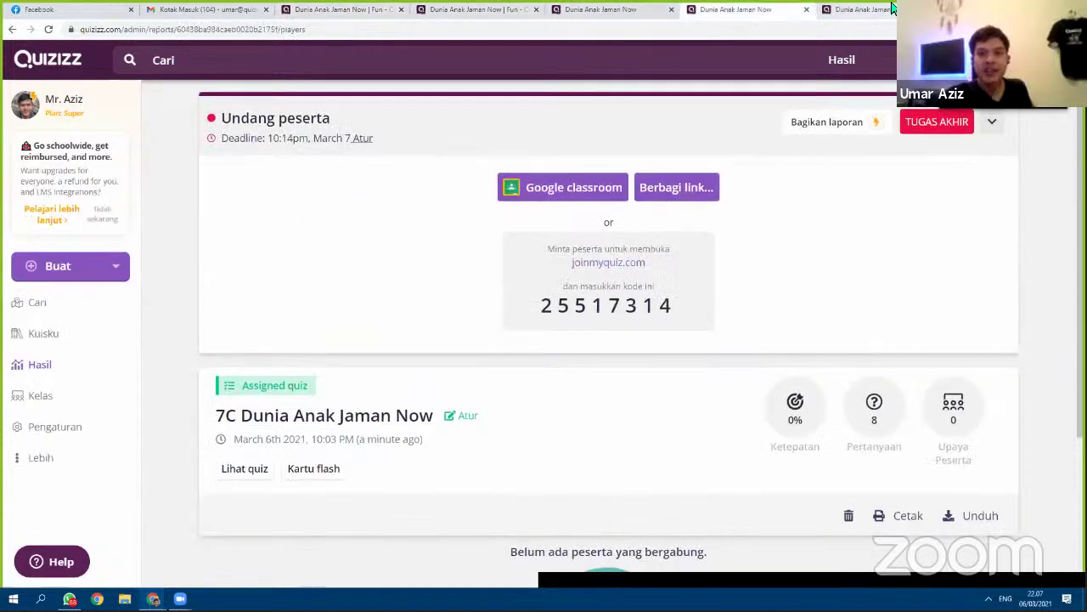
pyautogui.click(736, 8)
pyautogui.click(599, 9)
pyautogui.click(505, 9)
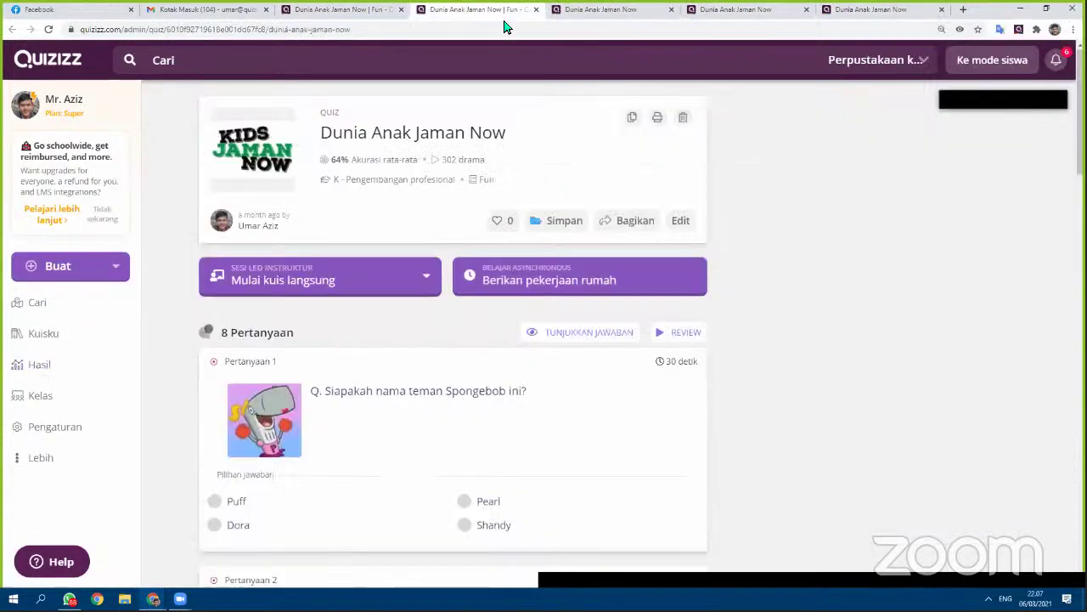
pyautogui.click(595, 9)
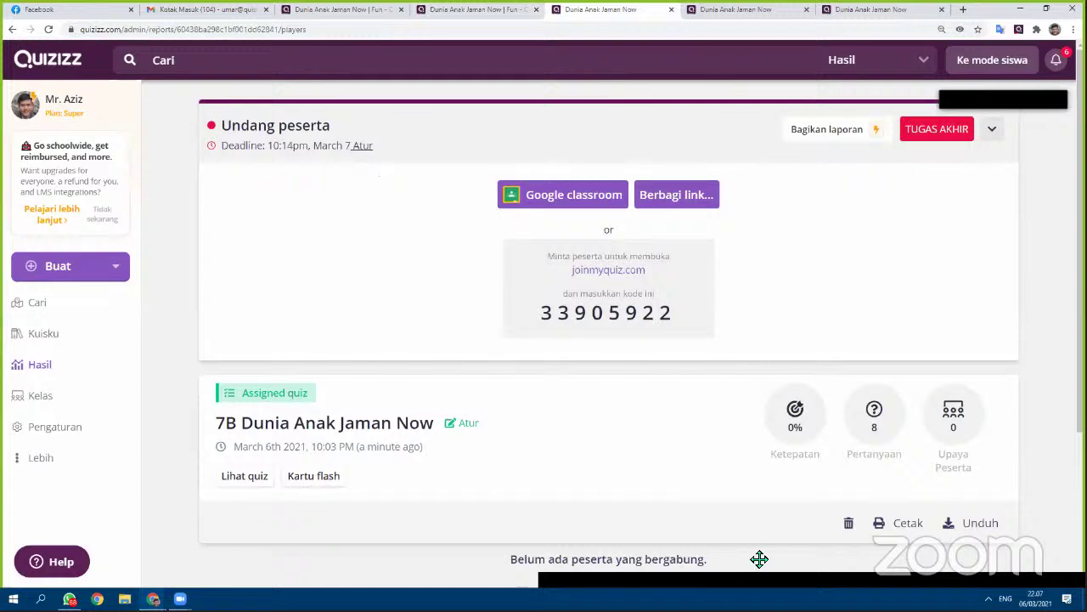
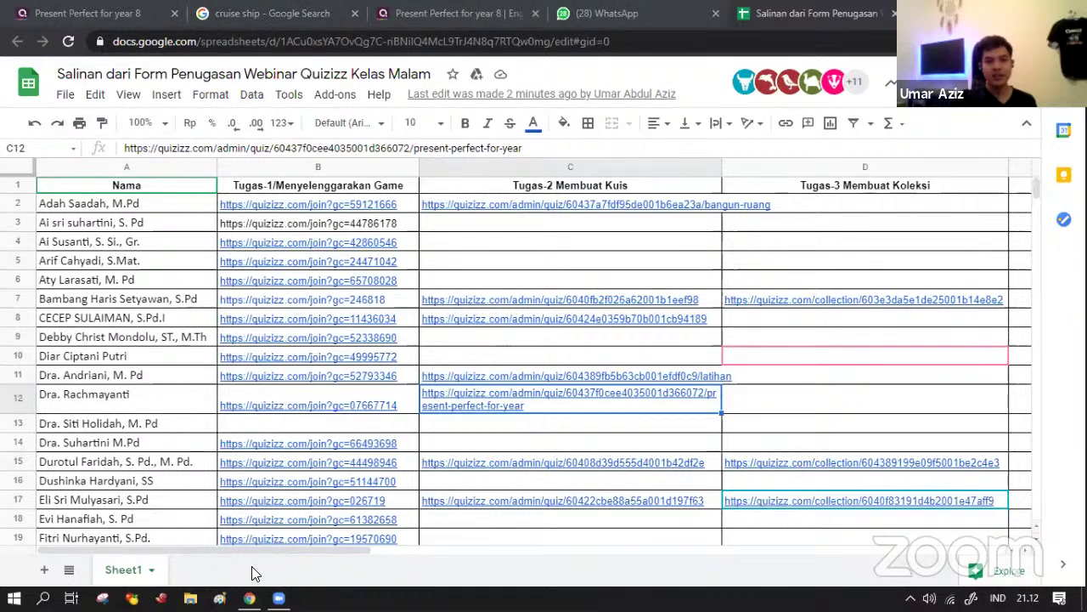
# Step: Switch from the assignment spreadsheet to the Present Perfect for year 8 quiz and open its Question 1 for editing
pyautogui.moveTo(255, 485)
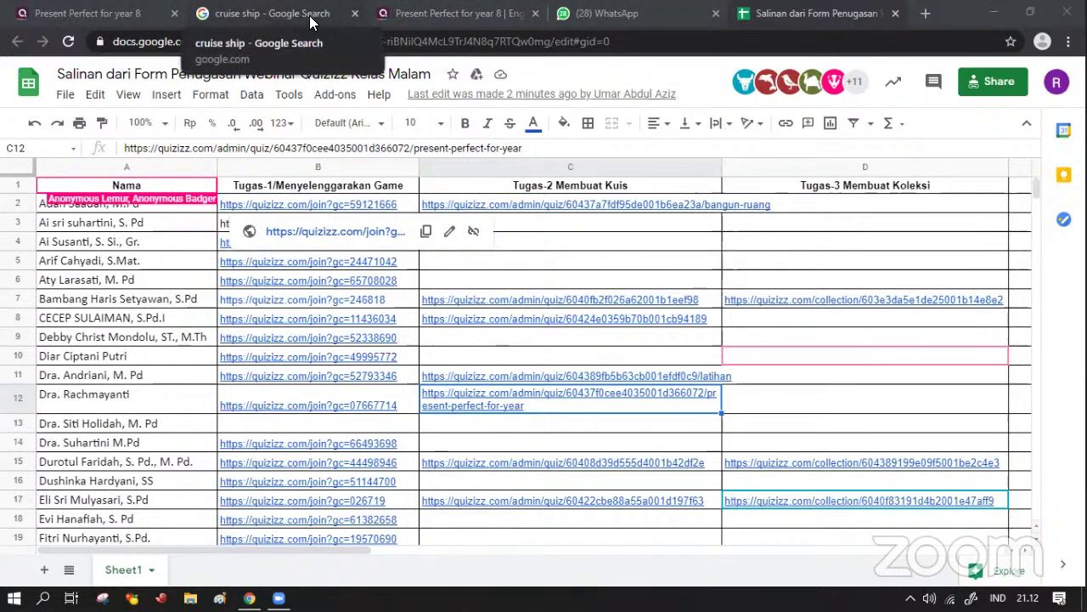
pyautogui.click(420, 15)
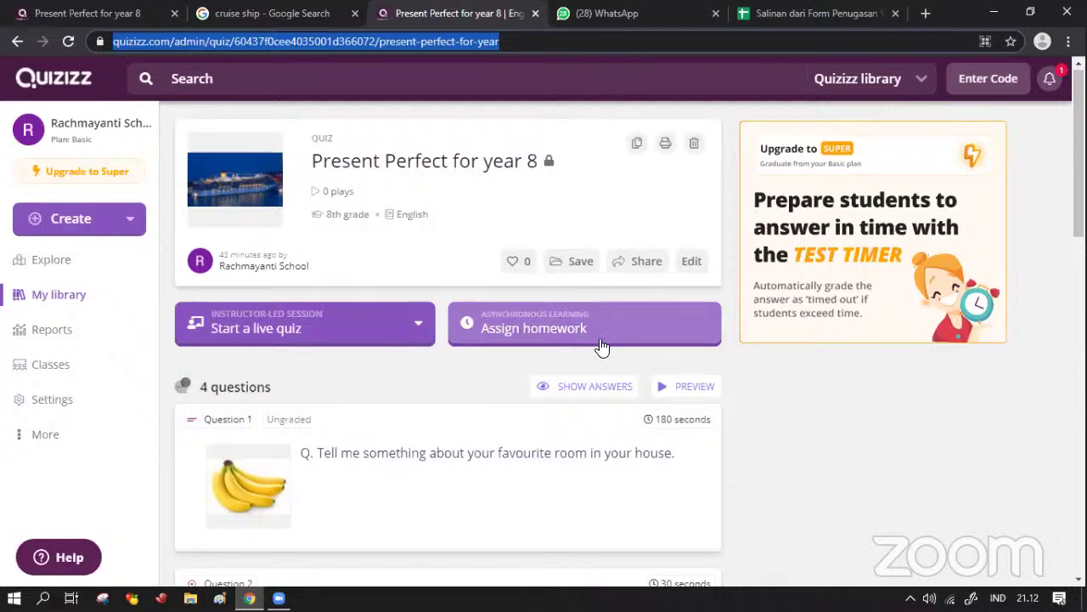
pyautogui.click(692, 263)
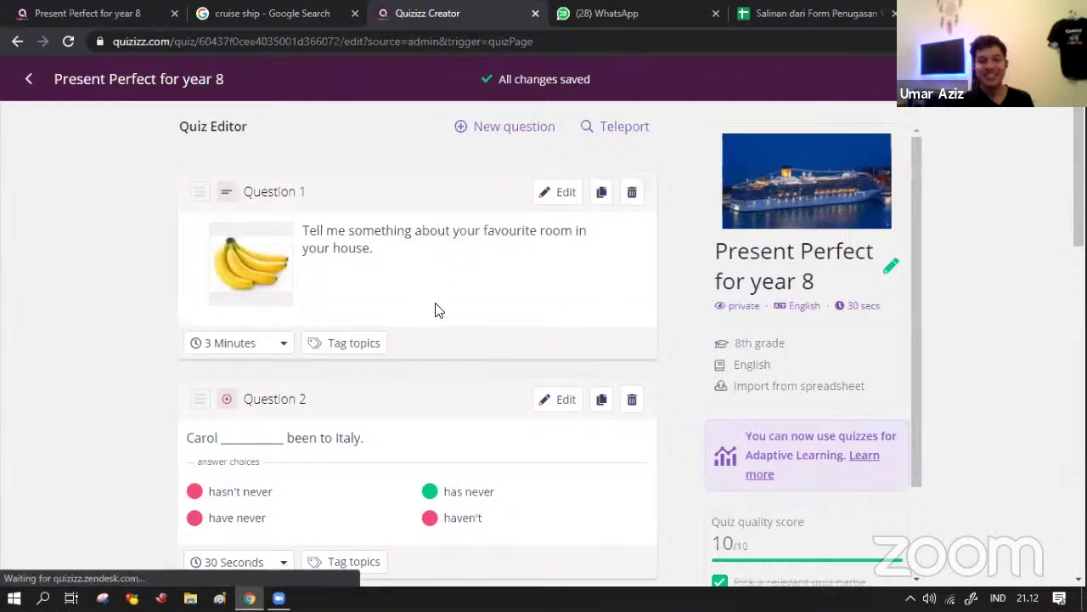
pyautogui.click(566, 198)
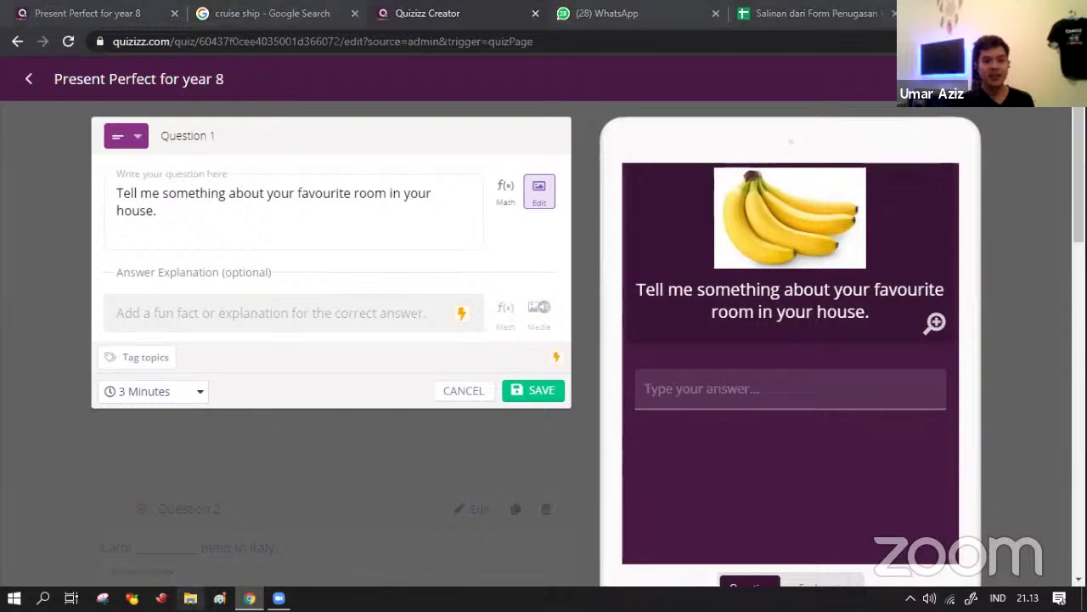
# Step: In File Explorer, locate the image 8.25.jpg in the PAS 1_2020 folder inside Pictures
pyautogui.click(190, 598)
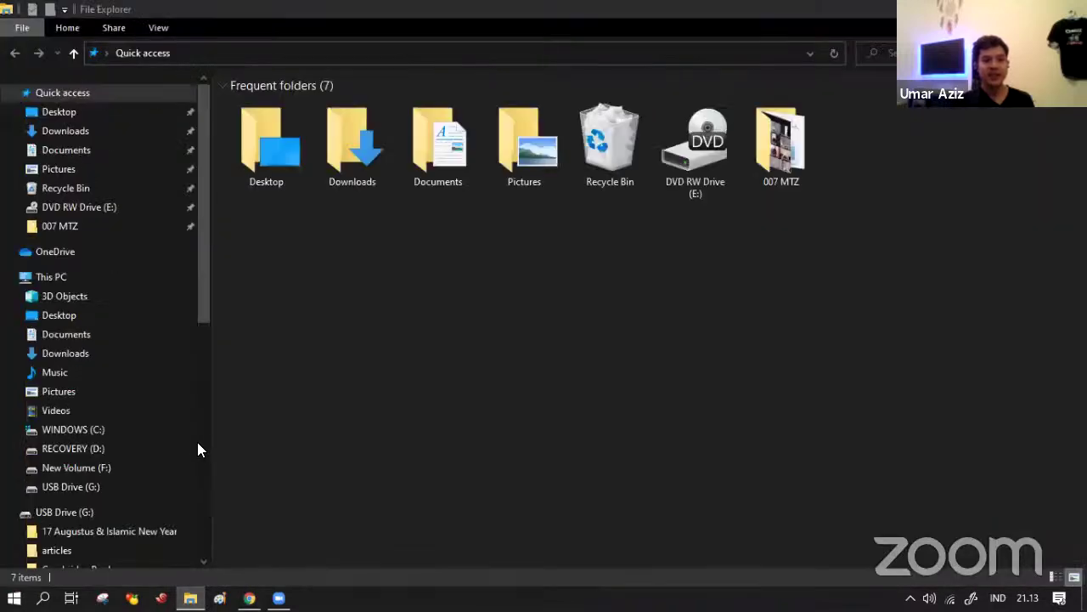
pyautogui.scroll(-5, 179, 425)
pyautogui.scroll(5, 74, 417)
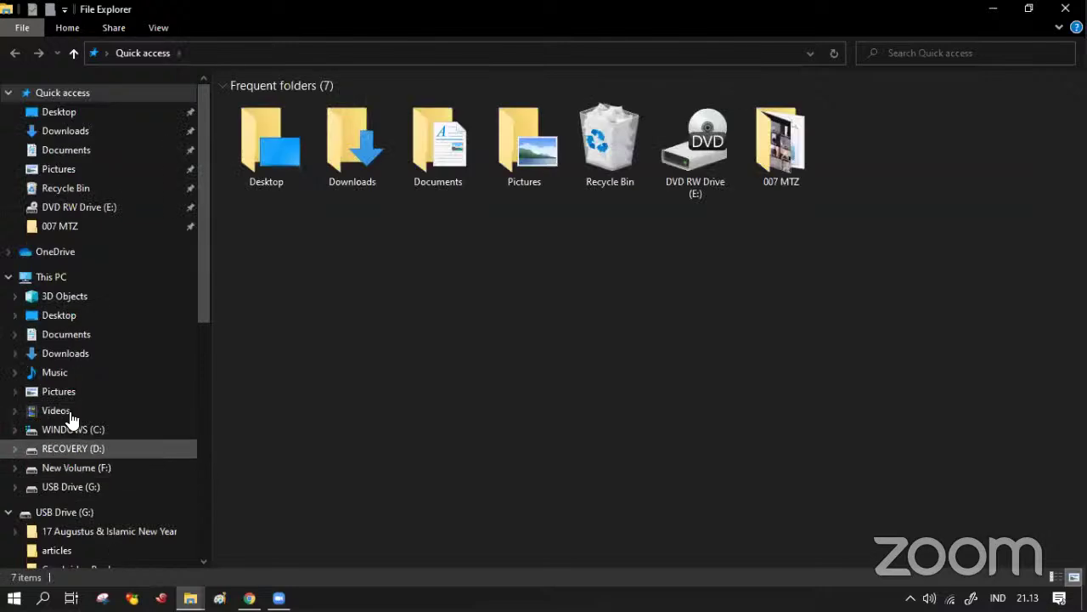
pyautogui.click(68, 395)
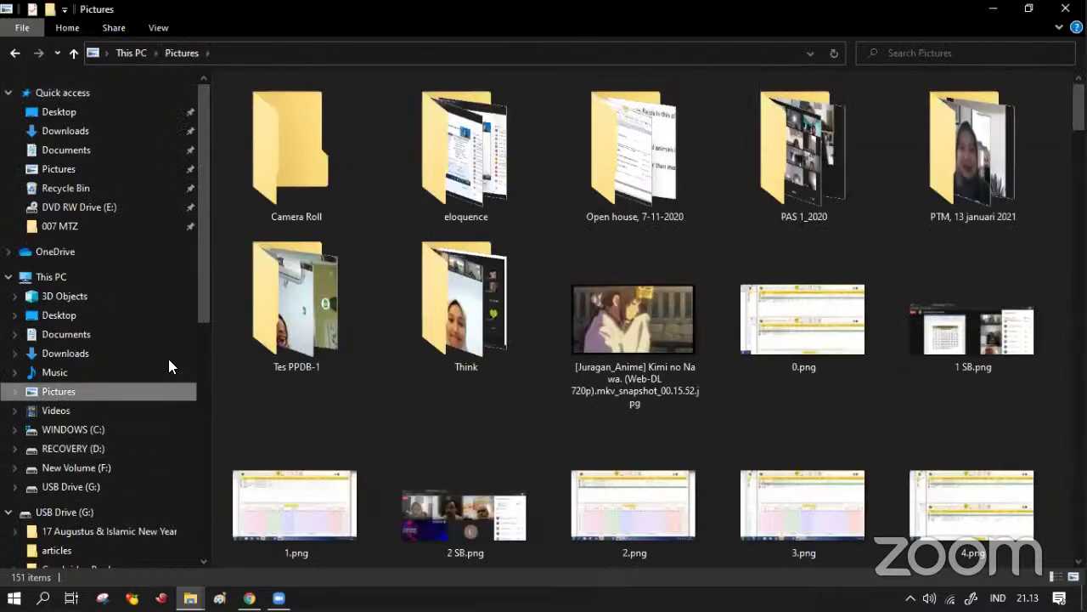
pyautogui.click(829, 191)
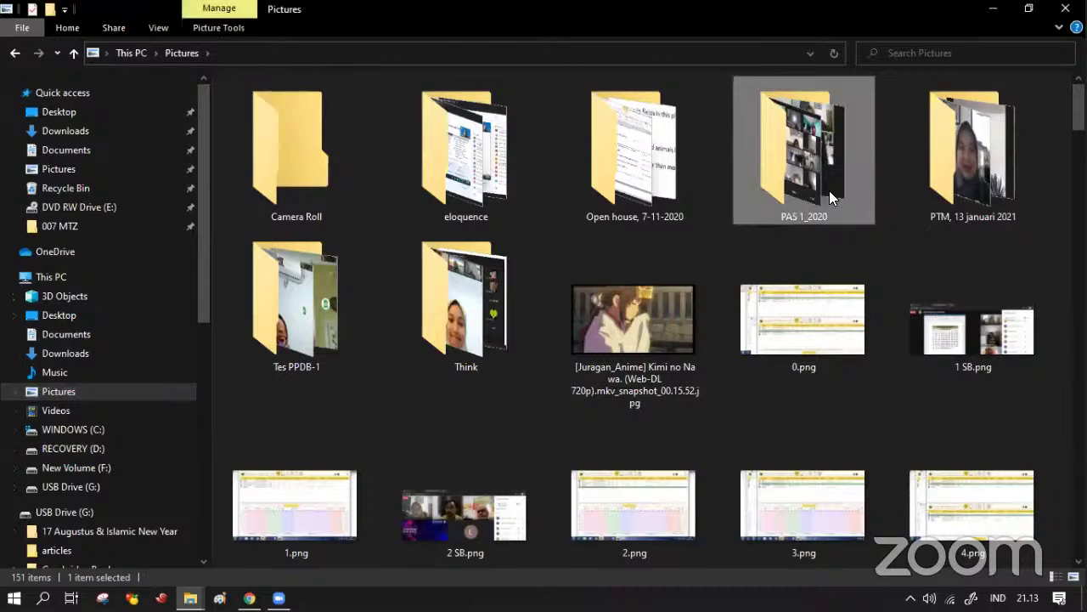
pyautogui.doubleClick(829, 191)
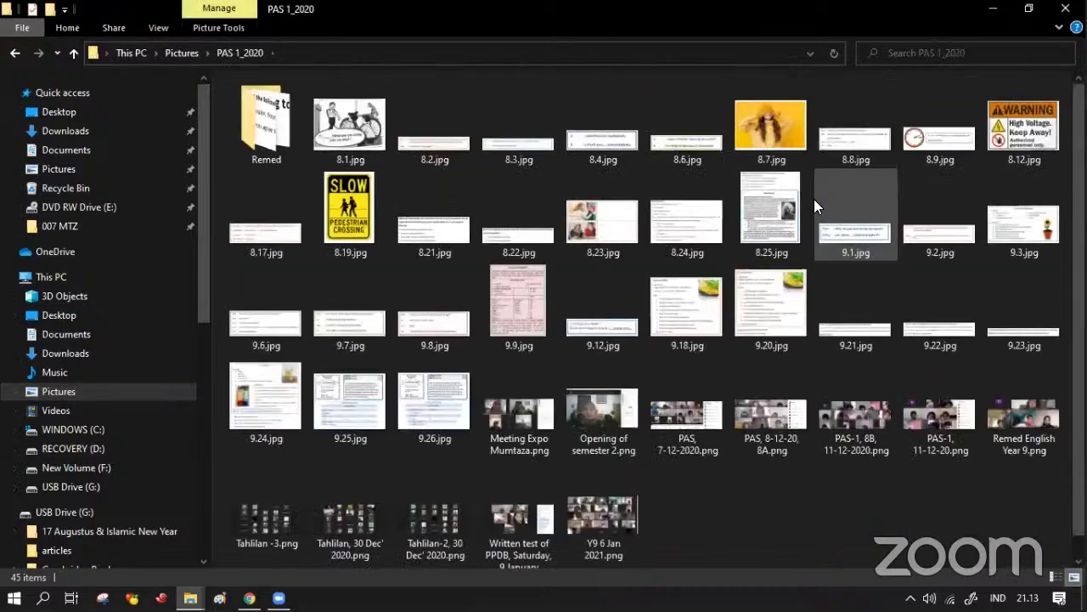
pyautogui.click(765, 224)
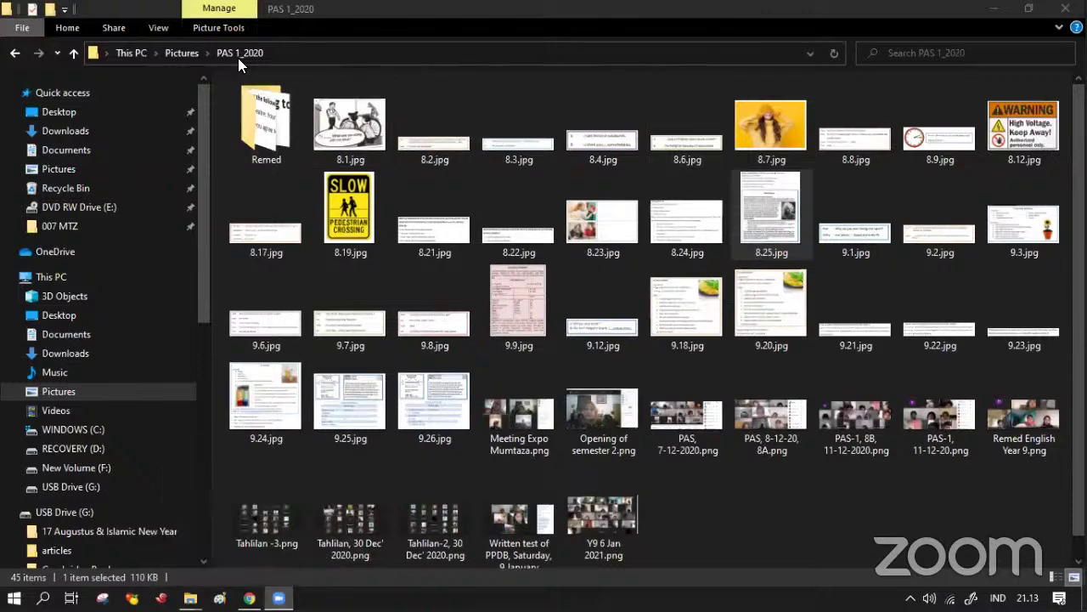
# Step: Return to the Quizizz editor in Chrome and delete the banana image from Question 1
pyautogui.moveTo(249, 599)
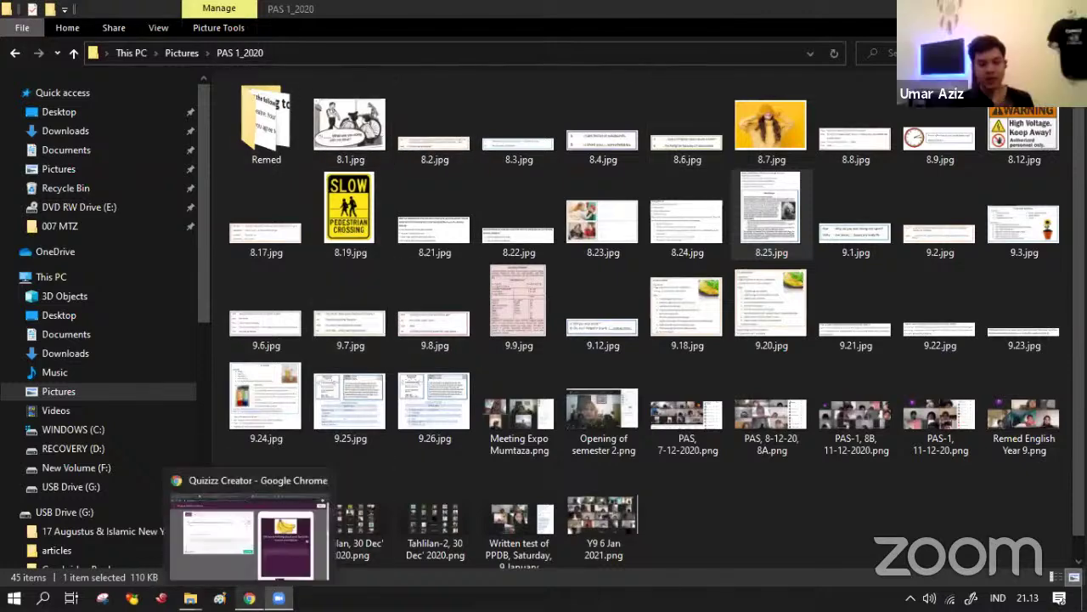
pyautogui.click(249, 535)
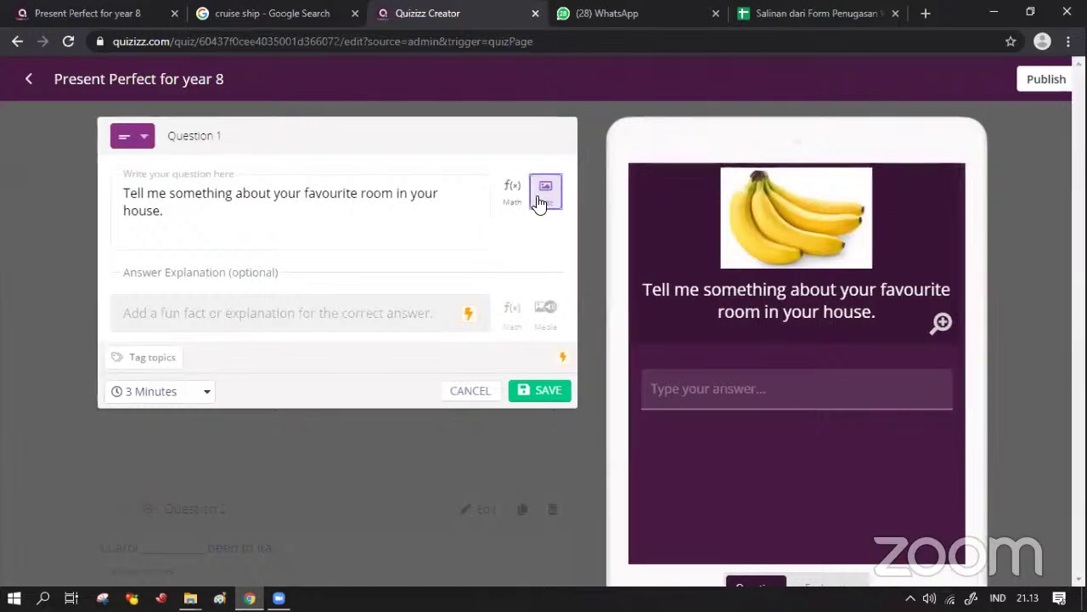
pyautogui.click(539, 200)
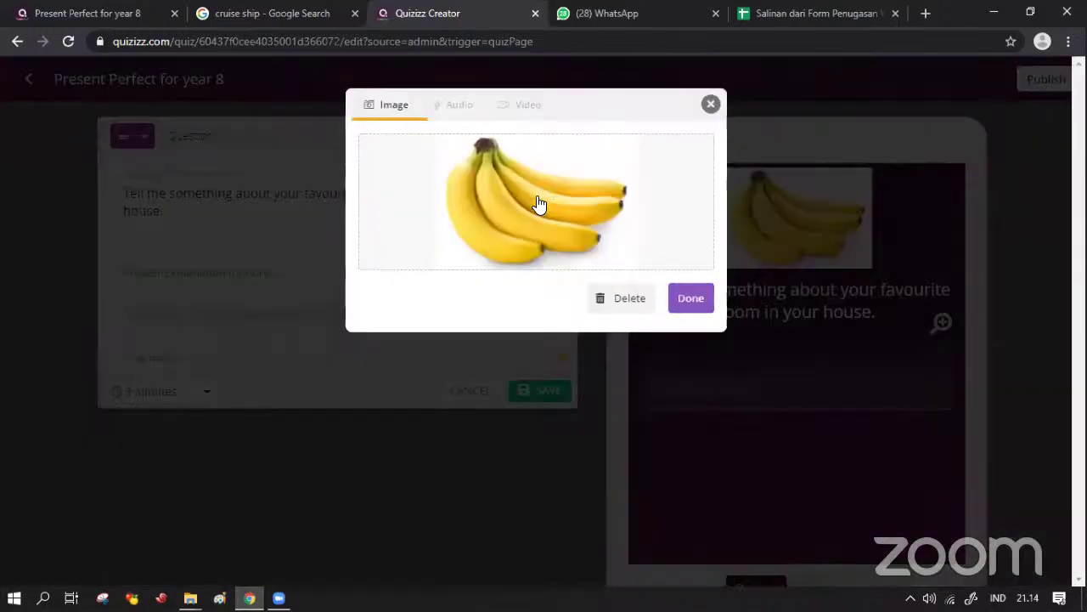
pyautogui.click(622, 299)
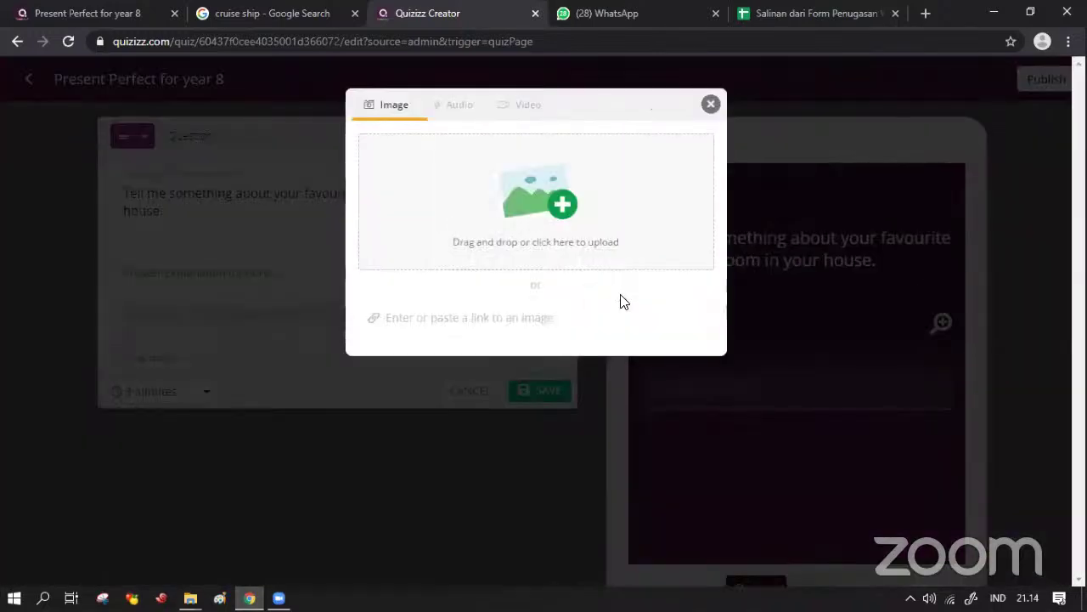
# Step: Upload 8.25.jpg from the PAS 1_2020 folder as Question 1's image, save the question and highlight its text
pyautogui.click(567, 210)
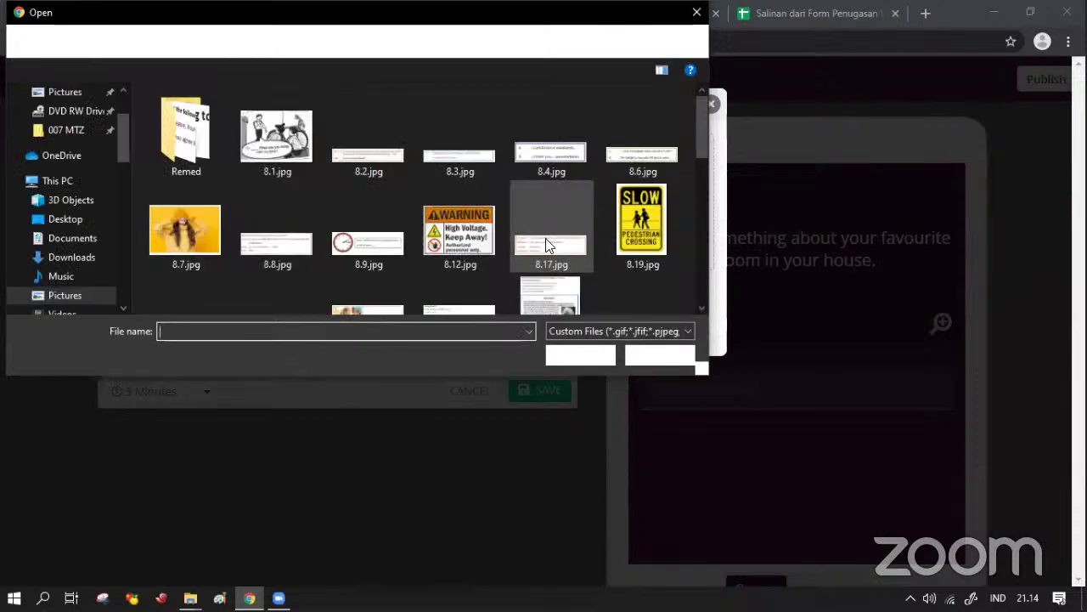
pyautogui.scroll(-2, 548, 242)
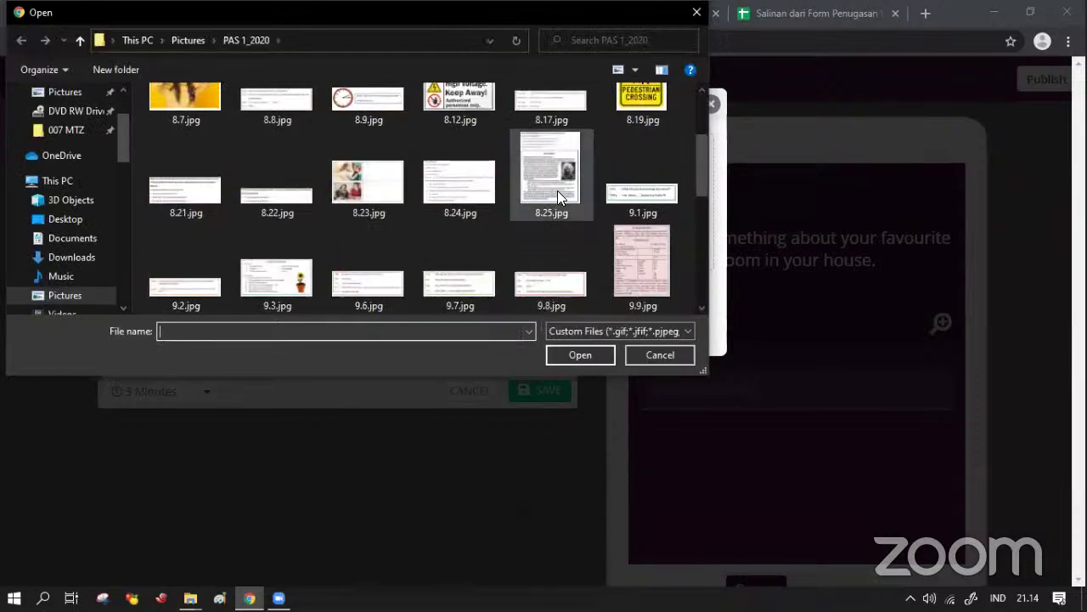
pyautogui.click(558, 191)
pyautogui.click(577, 352)
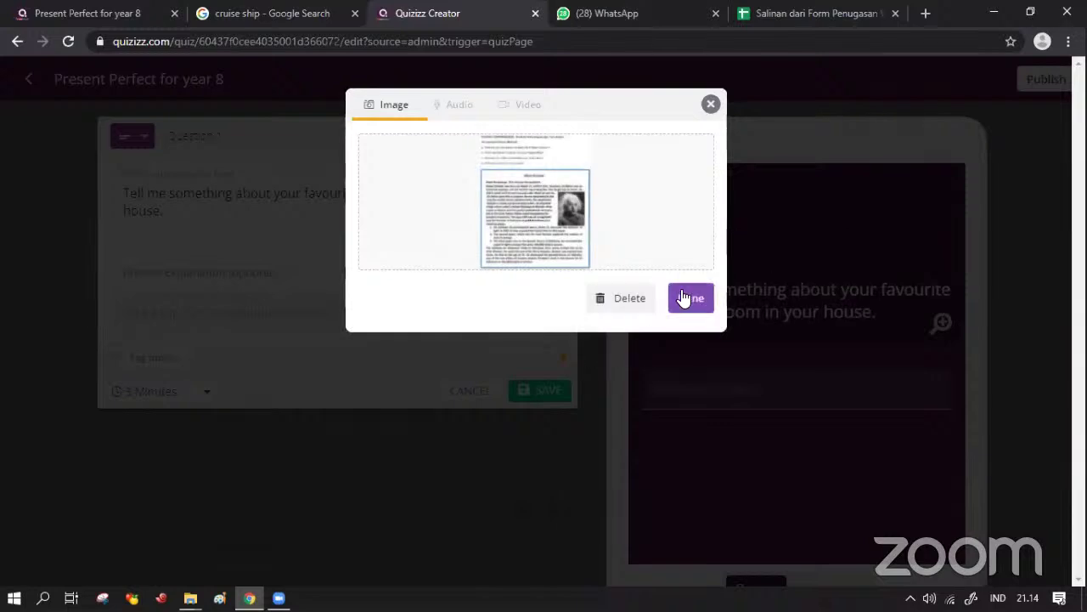
pyautogui.click(685, 297)
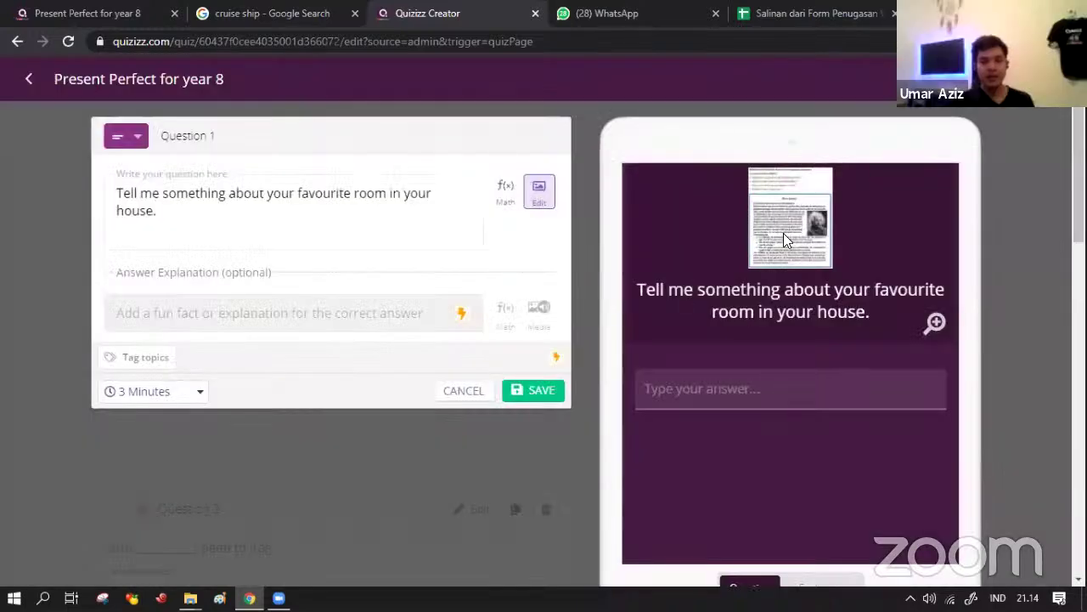
pyautogui.click(542, 391)
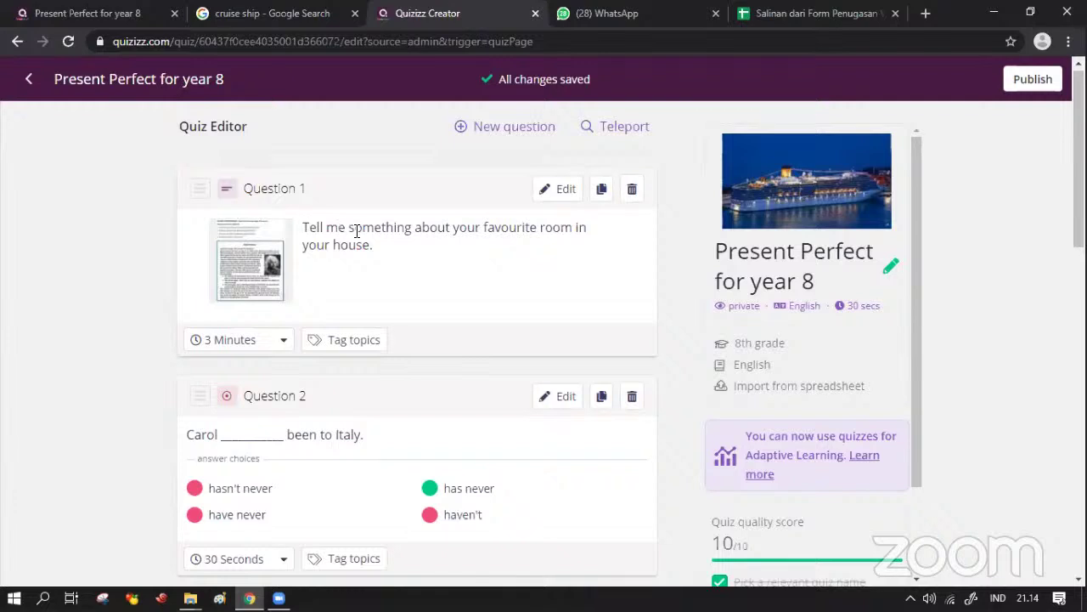
pyautogui.moveTo(303, 227); pyautogui.dragTo(378, 252)
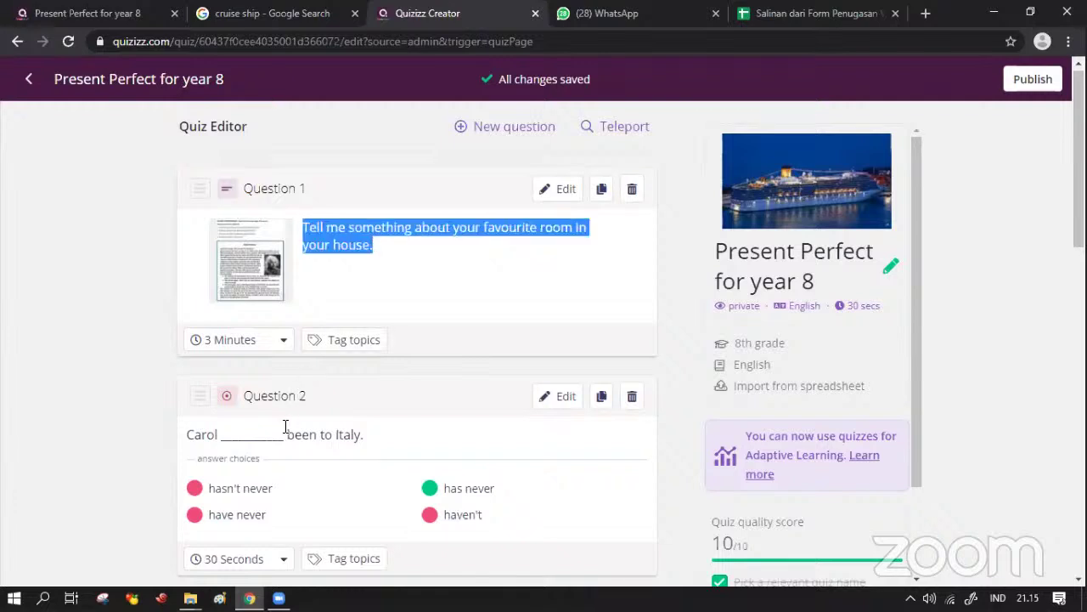
pyautogui.click(416, 264)
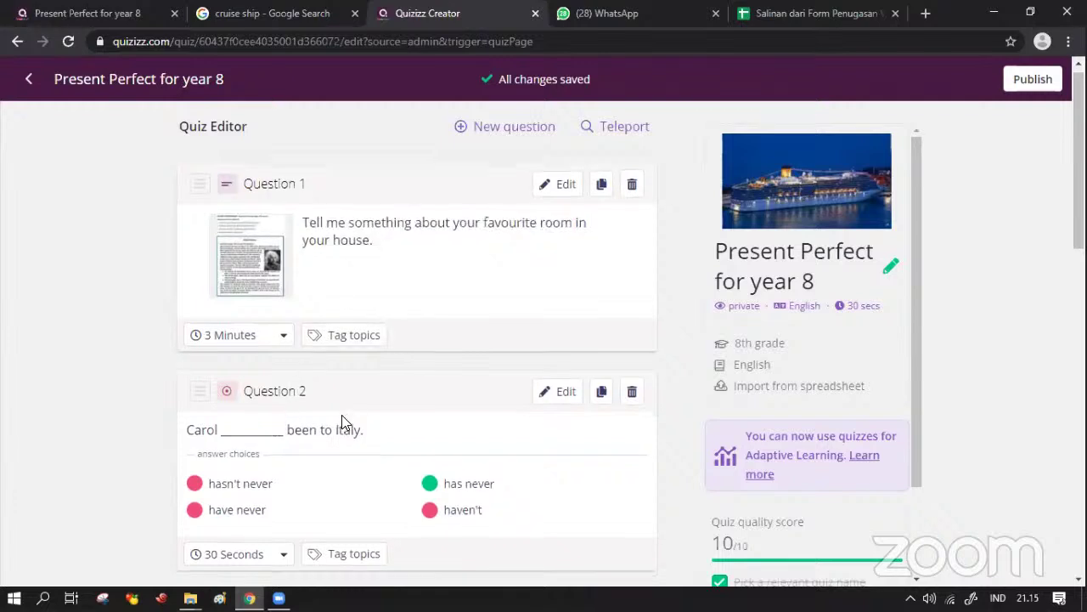
pyautogui.scroll(-1, 343, 417)
pyautogui.scroll(1, 323, 394)
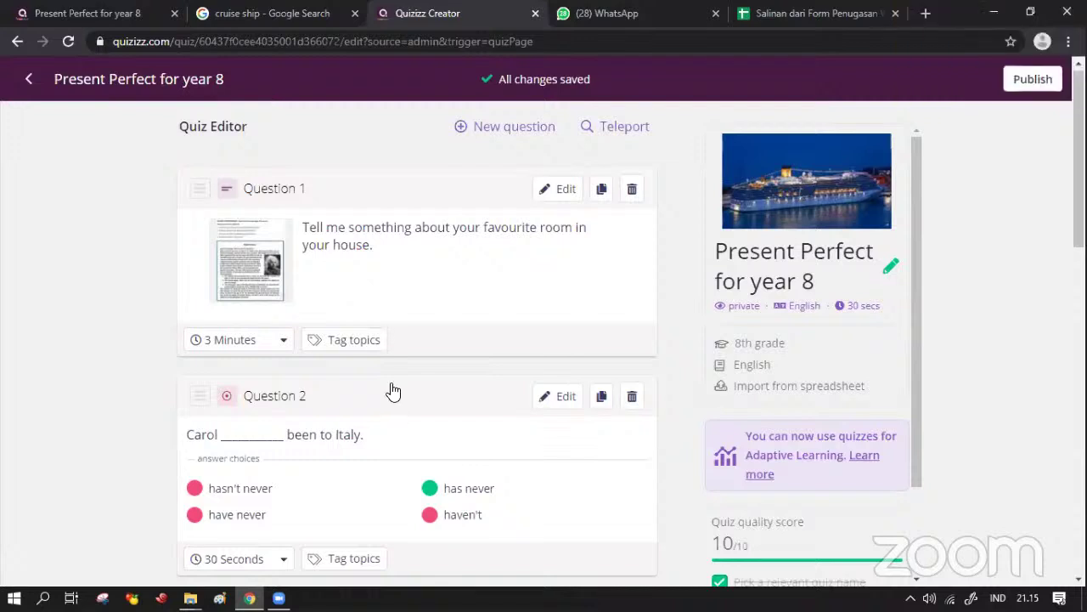
pyautogui.moveTo(283, 255)
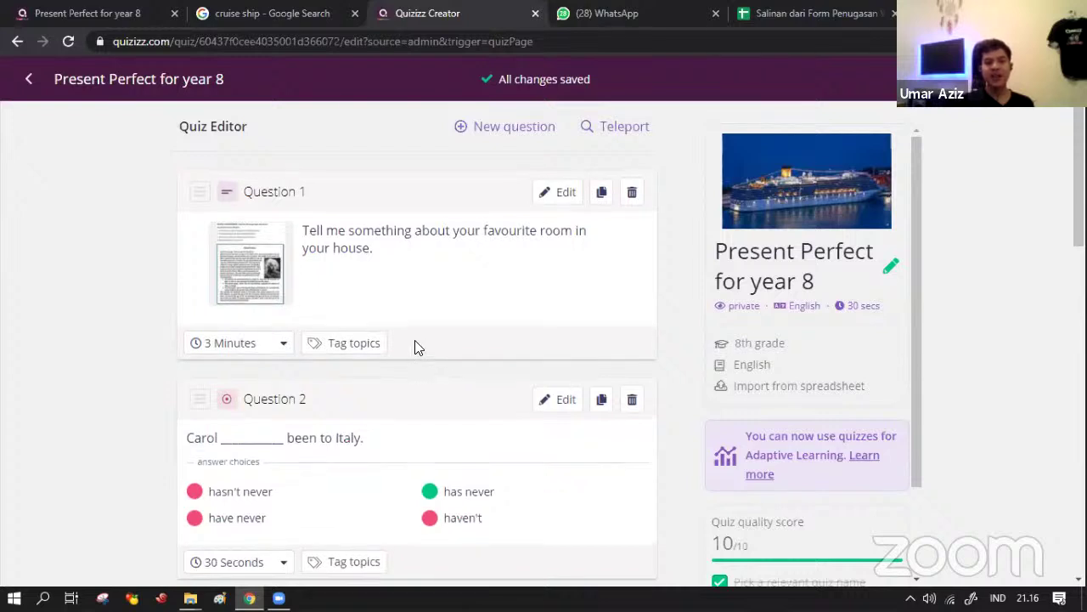
# Step: Open Question 2, the "Carol … been to Italy" item, for editing and add 9.9.jpg from the PAS 1_2020 folder as its image
pyautogui.scroll(-1, 417, 347)
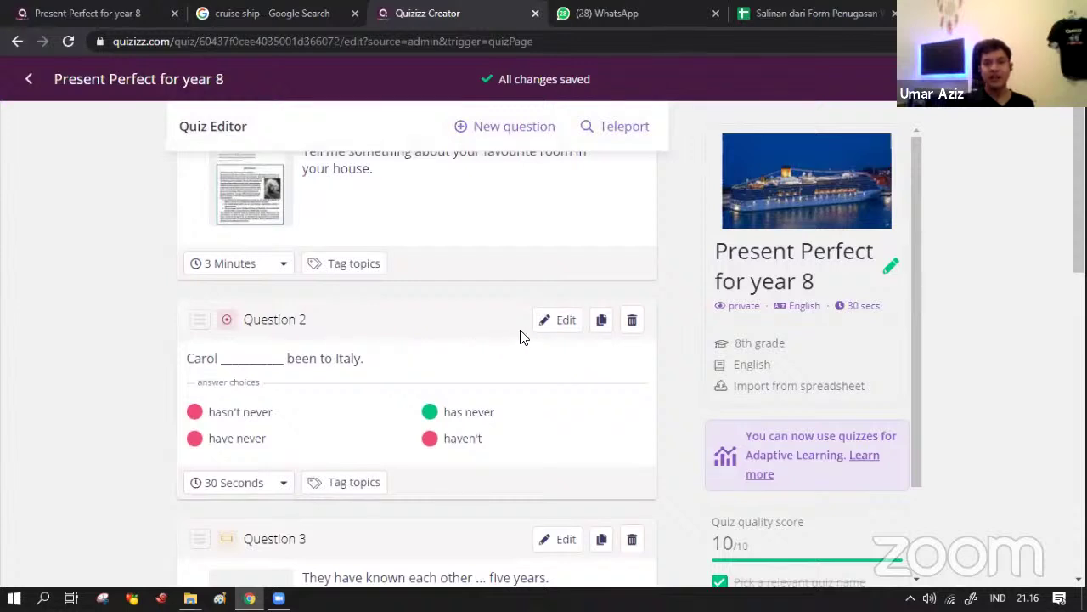
pyautogui.scroll(-1, 396, 364)
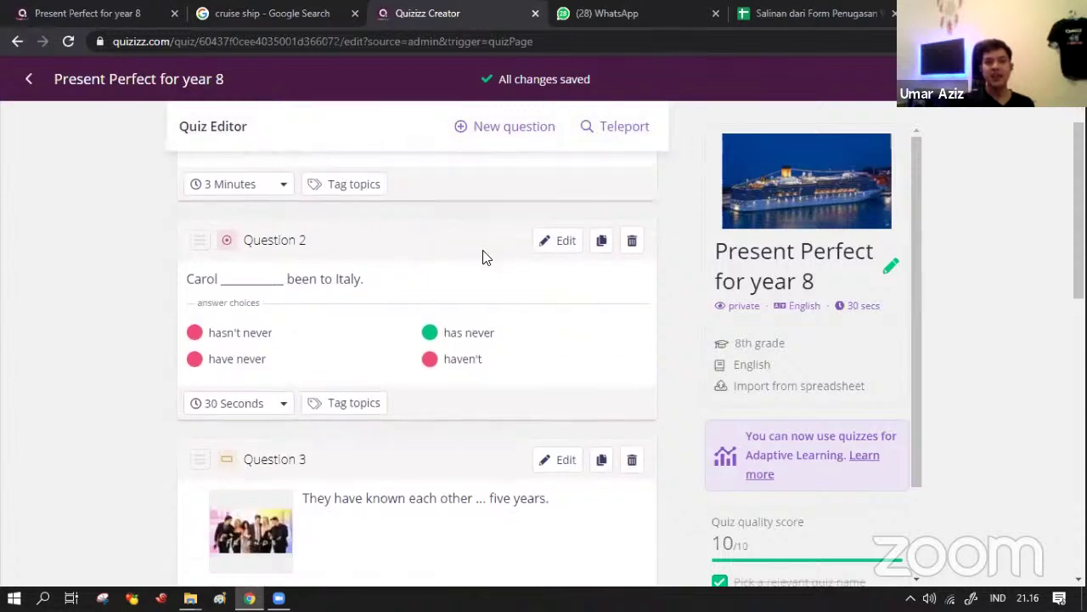
pyautogui.click(567, 242)
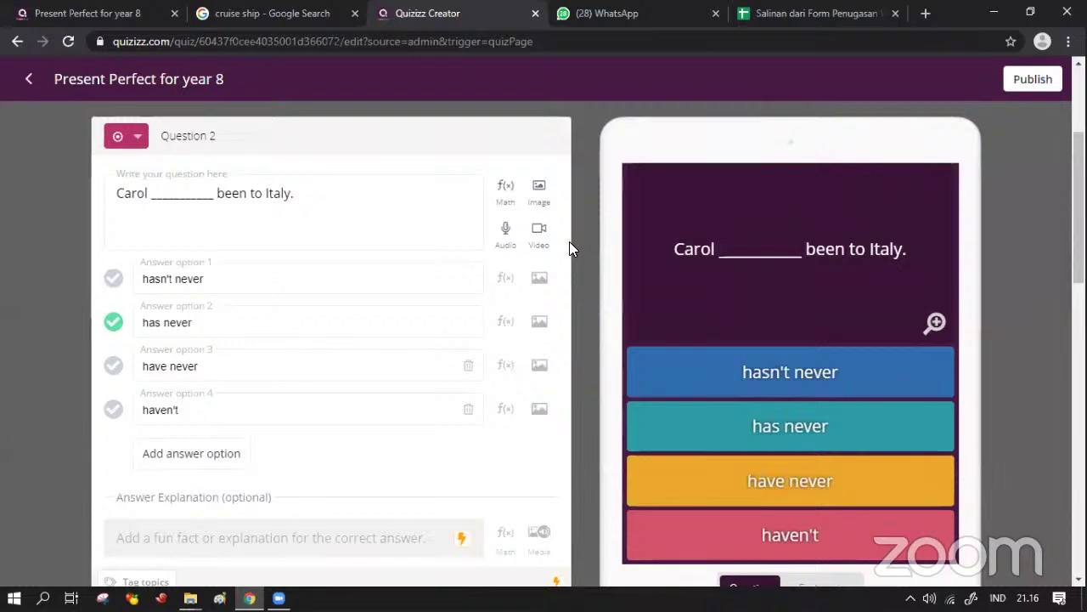
pyautogui.click(540, 194)
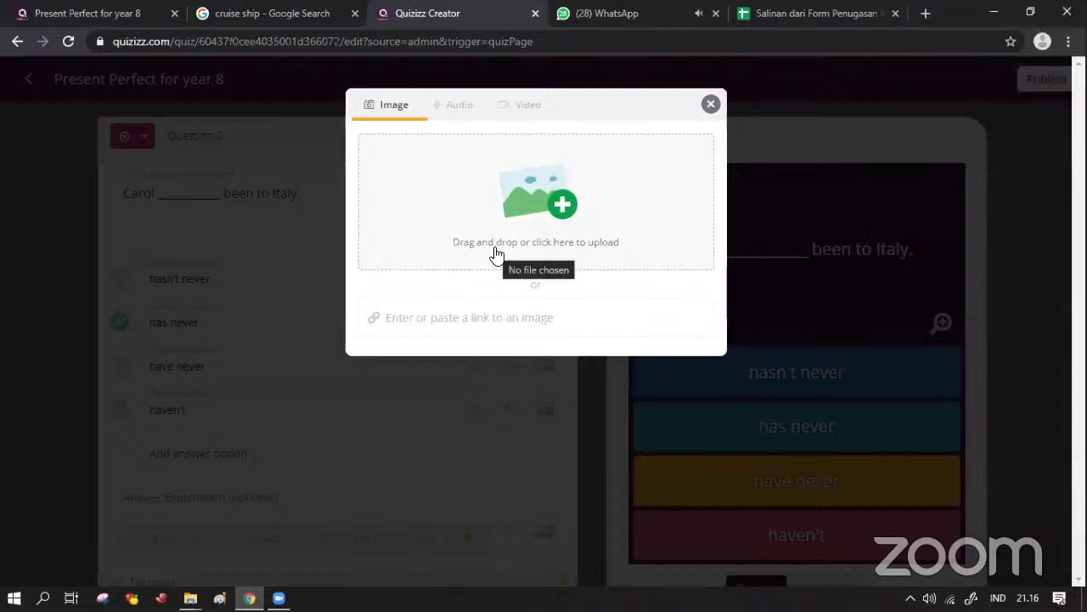
pyautogui.click(564, 210)
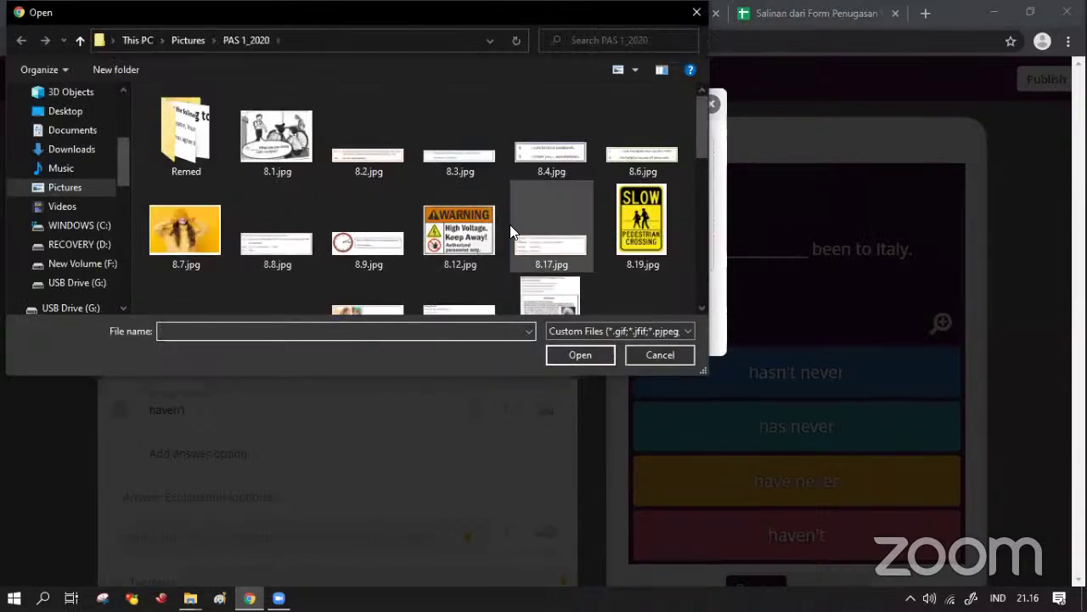
pyautogui.scroll(-1, 510, 230)
pyautogui.scroll(-2, 504, 246)
pyautogui.click(548, 196)
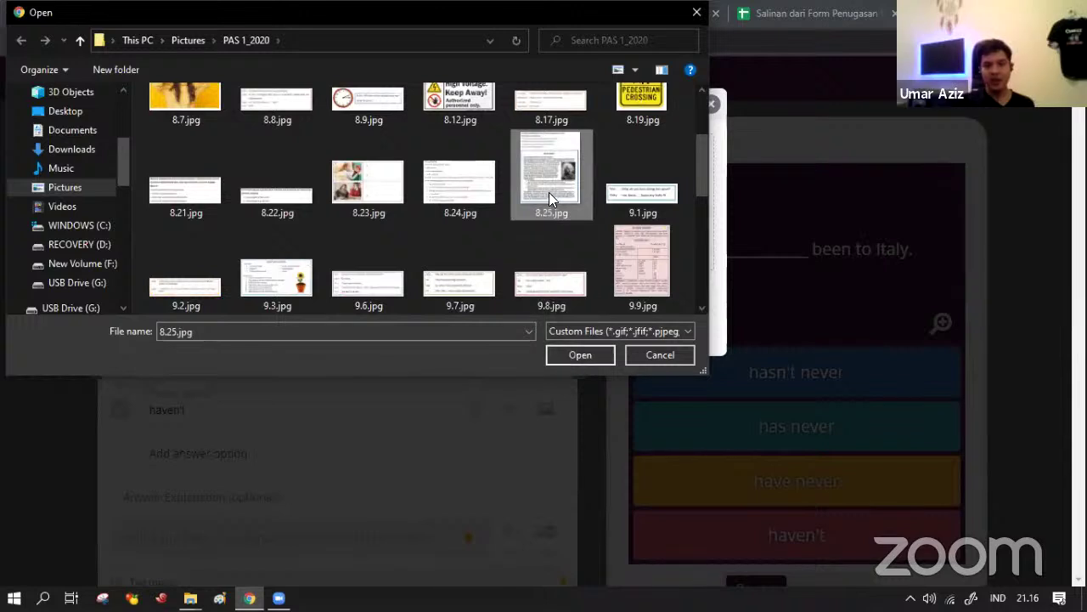
pyautogui.click(656, 287)
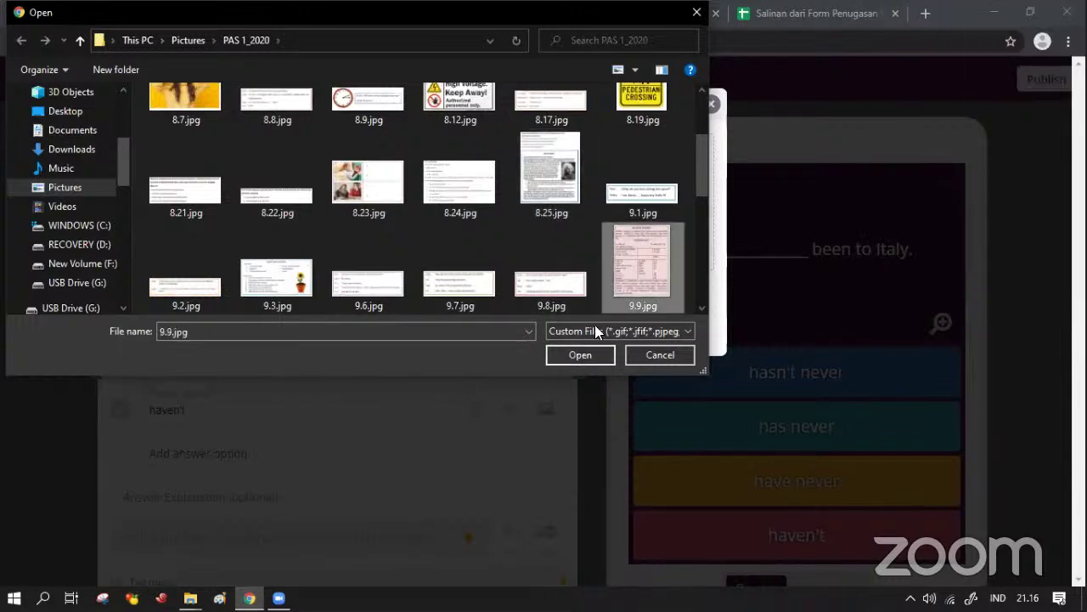
pyautogui.click(581, 355)
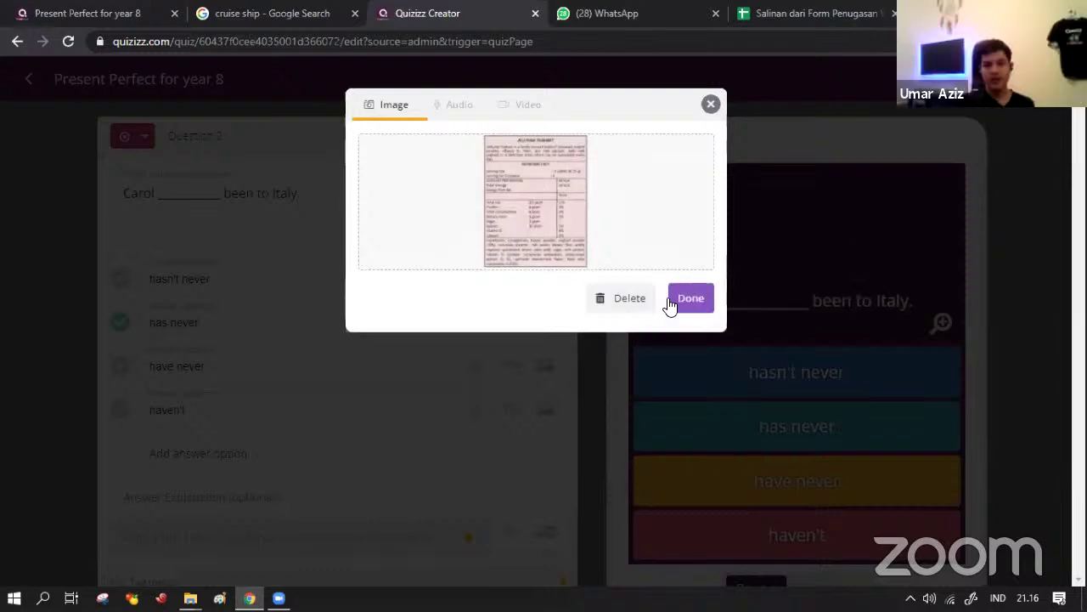
pyautogui.click(690, 298)
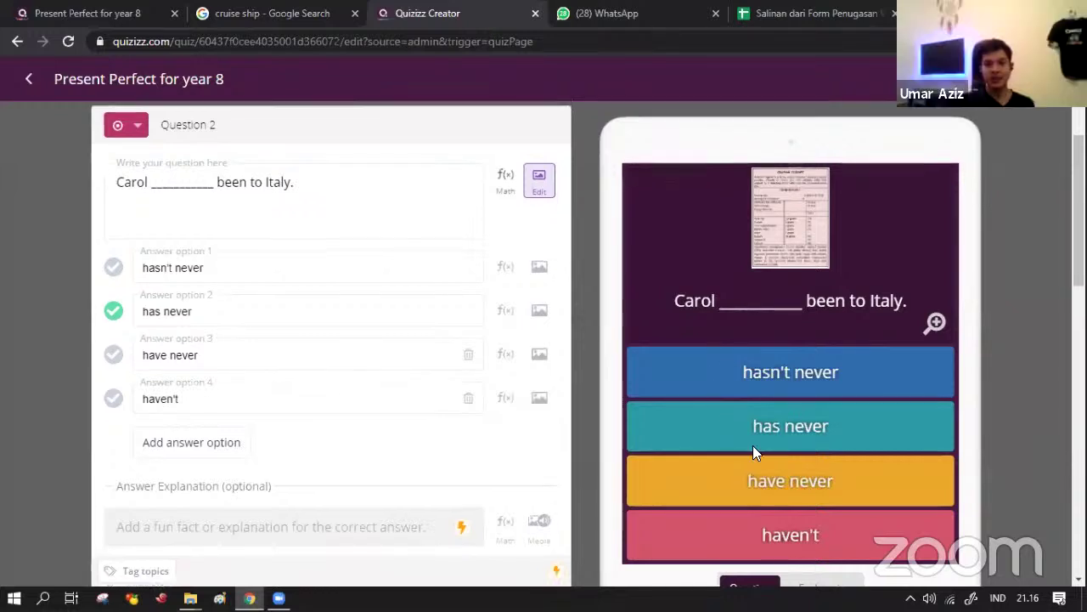
# Step: Save Question 2 and publish the Present Perfect for year 8 quiz
pyautogui.scroll(-4, 748, 444)
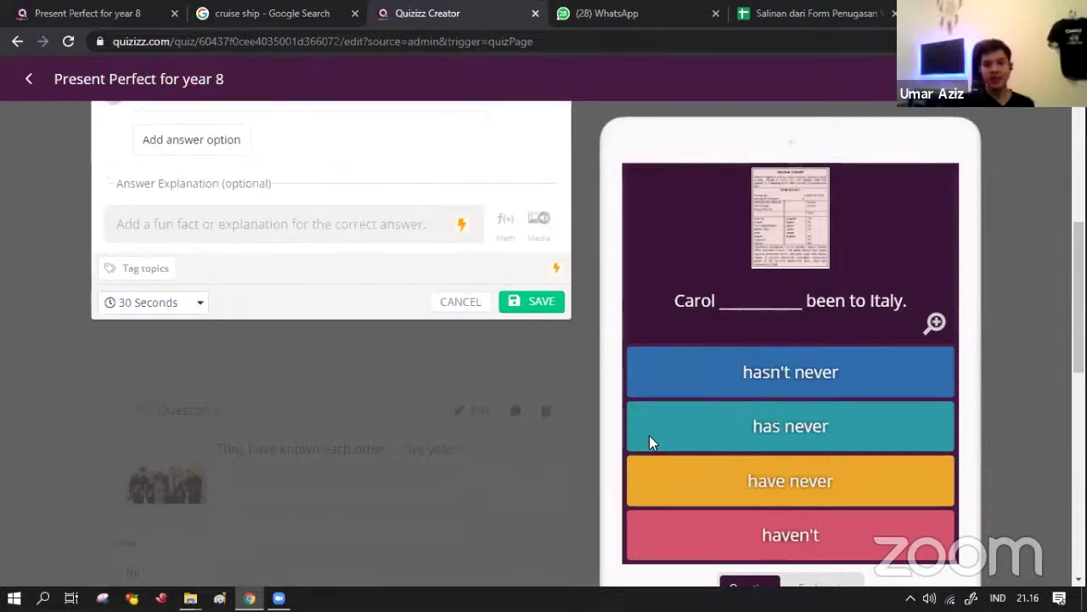
pyautogui.click(542, 299)
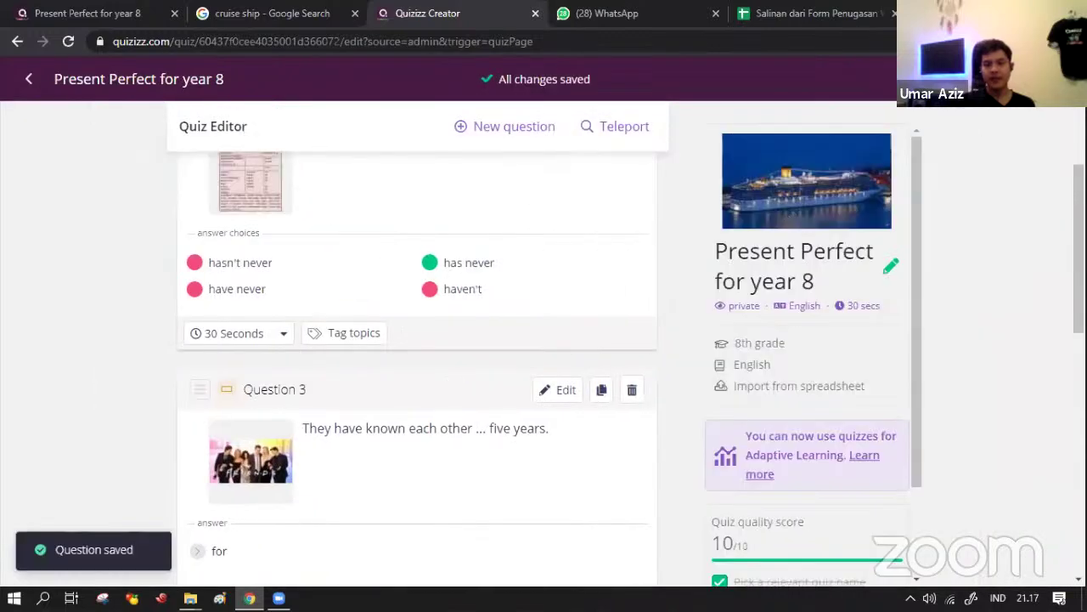
pyautogui.click(1003, 78)
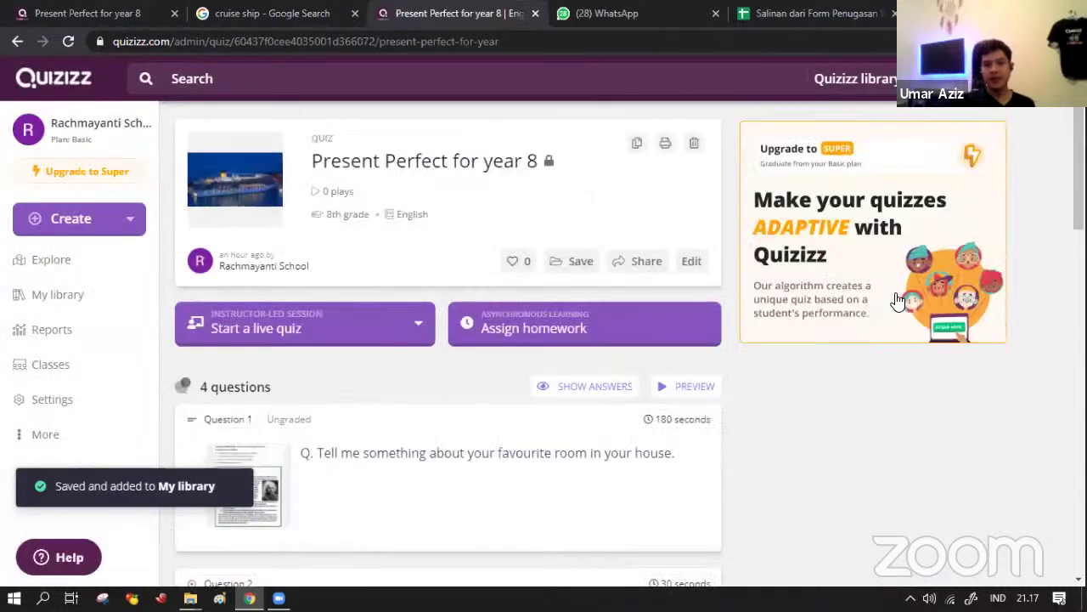
# Step: Look over the images in Questions 1 and 2 on the published quiz page and open the quiz preview
pyautogui.scroll(-2, 515, 379)
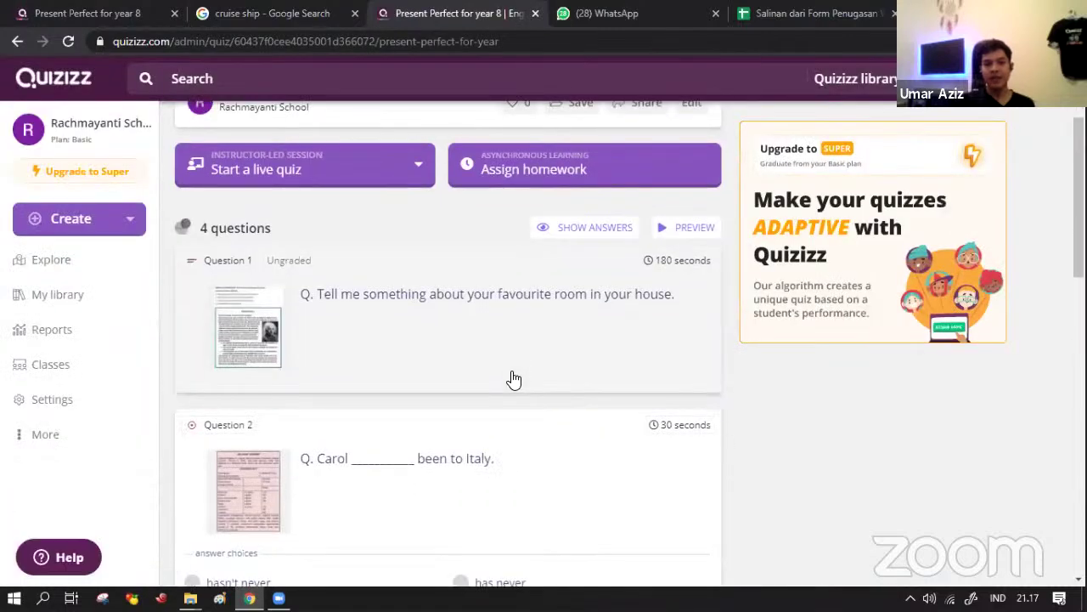
pyautogui.scroll(-2, 514, 378)
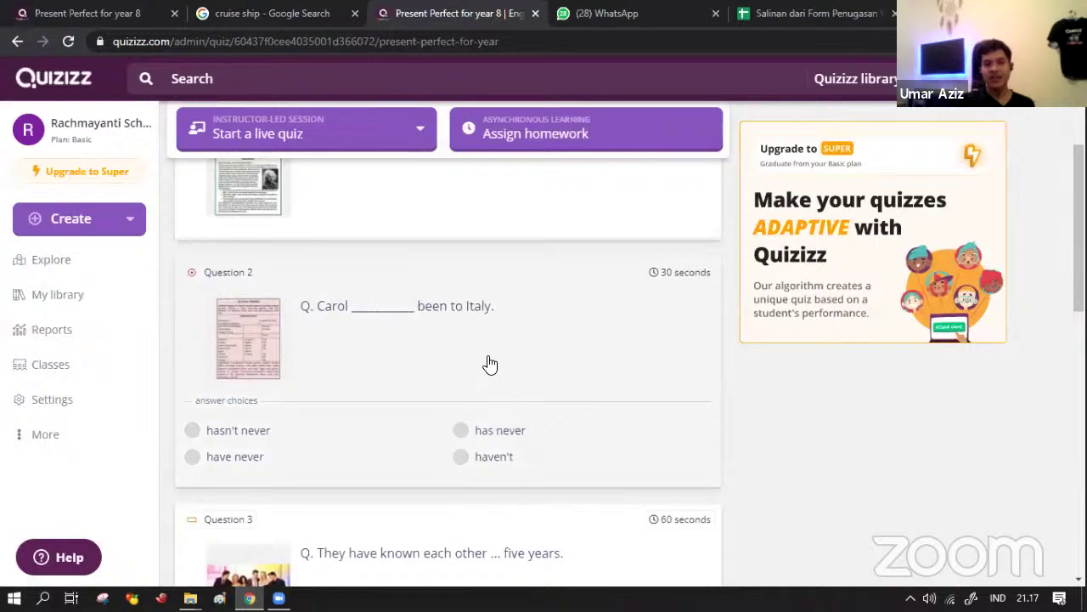
pyautogui.scroll(4, 486, 365)
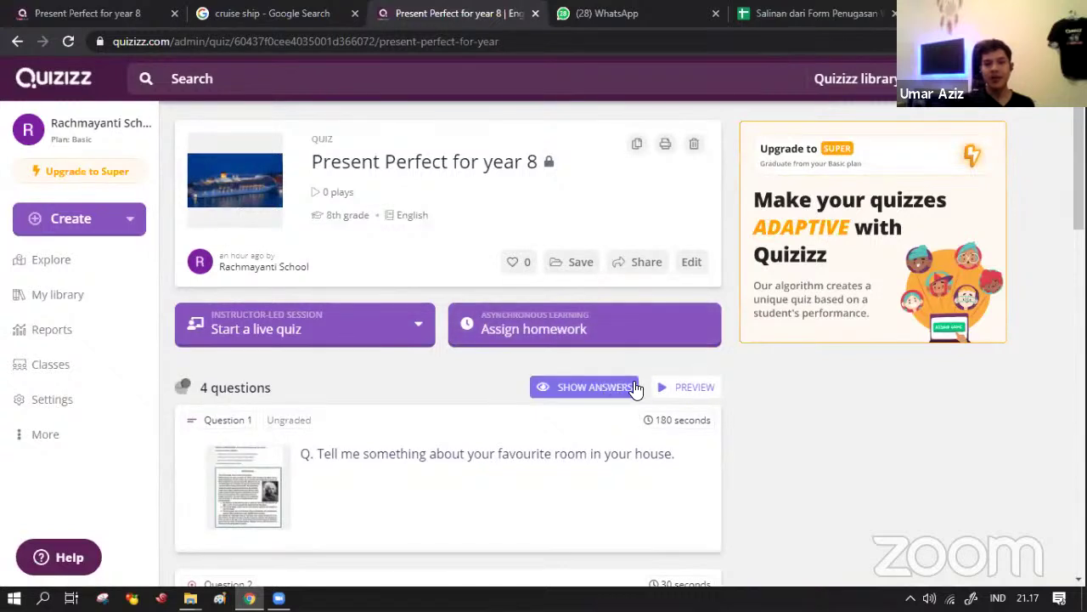
pyautogui.click(693, 388)
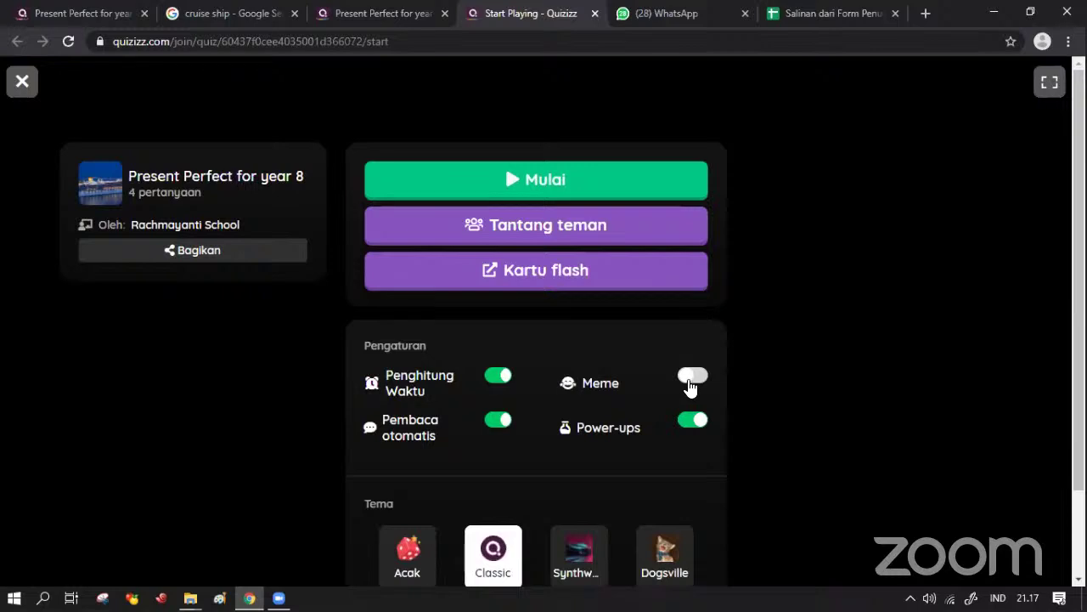
# Step: Turn on Meme and turn off Power-ups and Pembaca otomatis in the preview's game settings
pyautogui.click(691, 377)
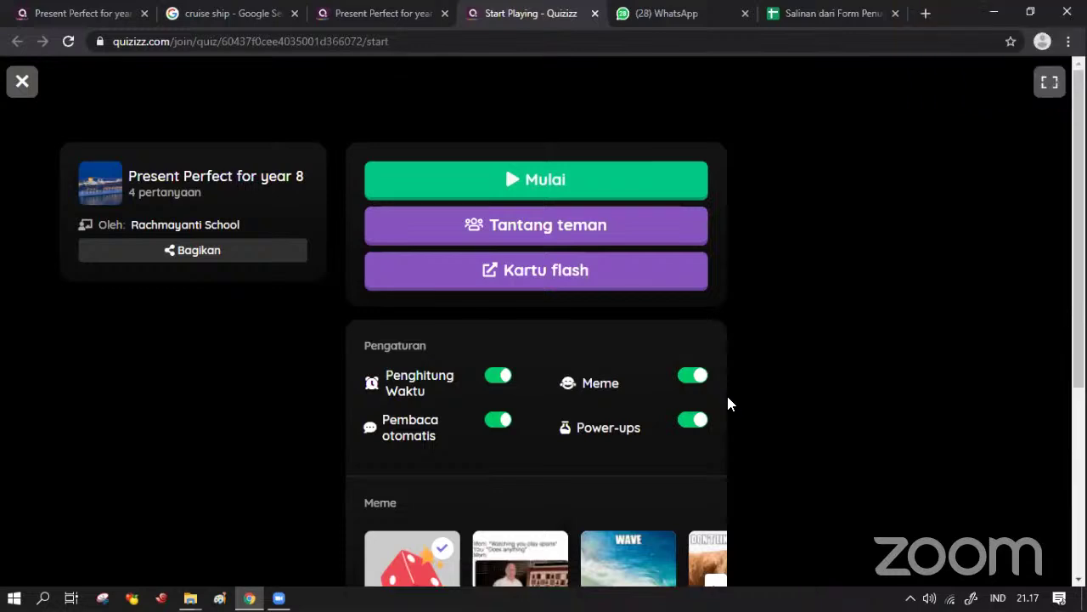
pyautogui.scroll(-3, 723, 416)
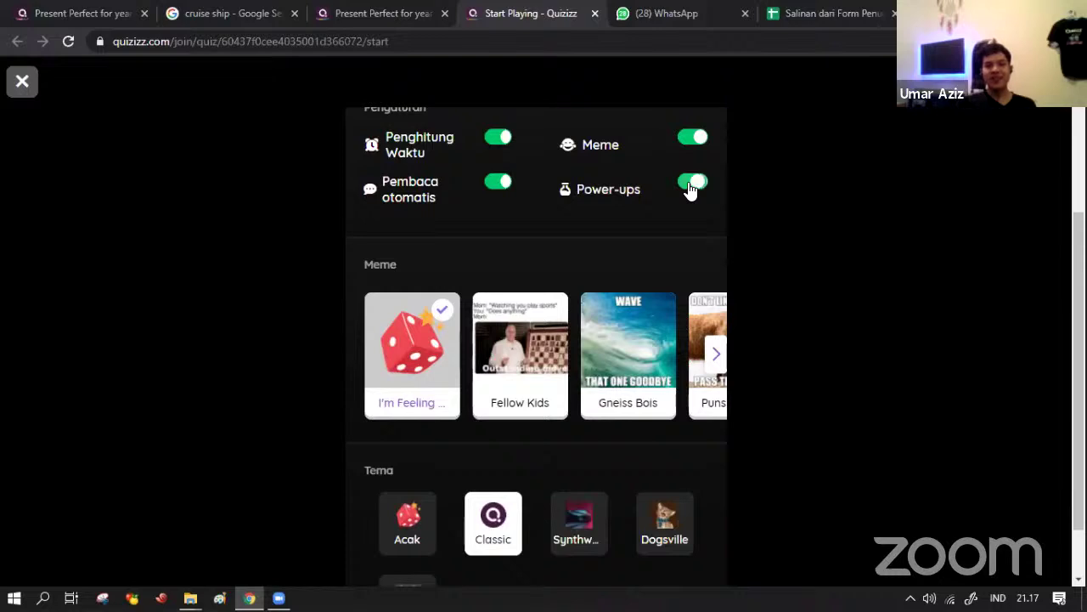
pyautogui.click(692, 183)
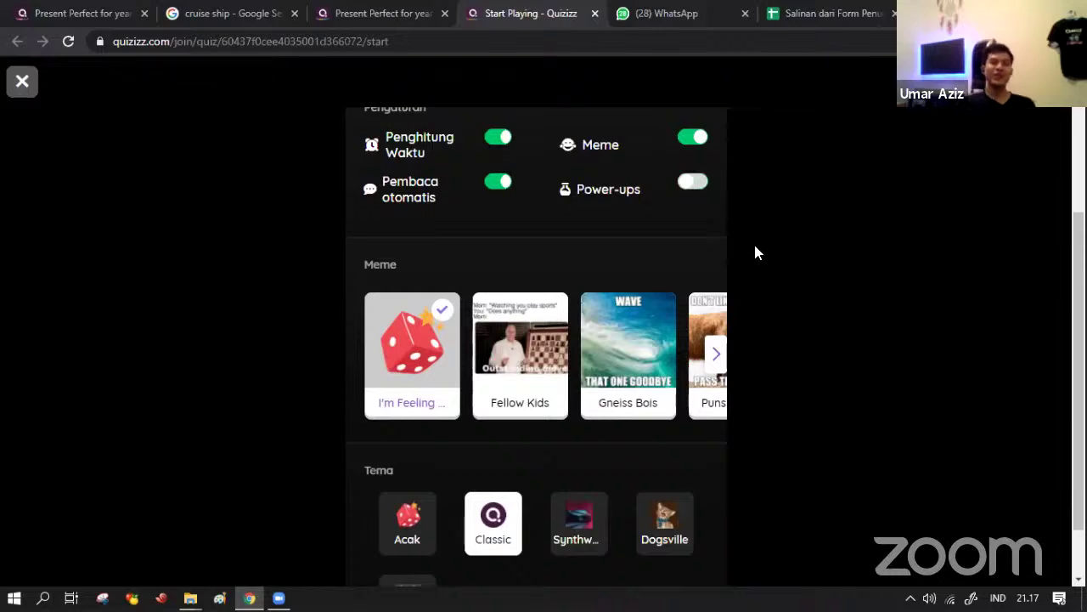
pyautogui.scroll(1, 750, 275)
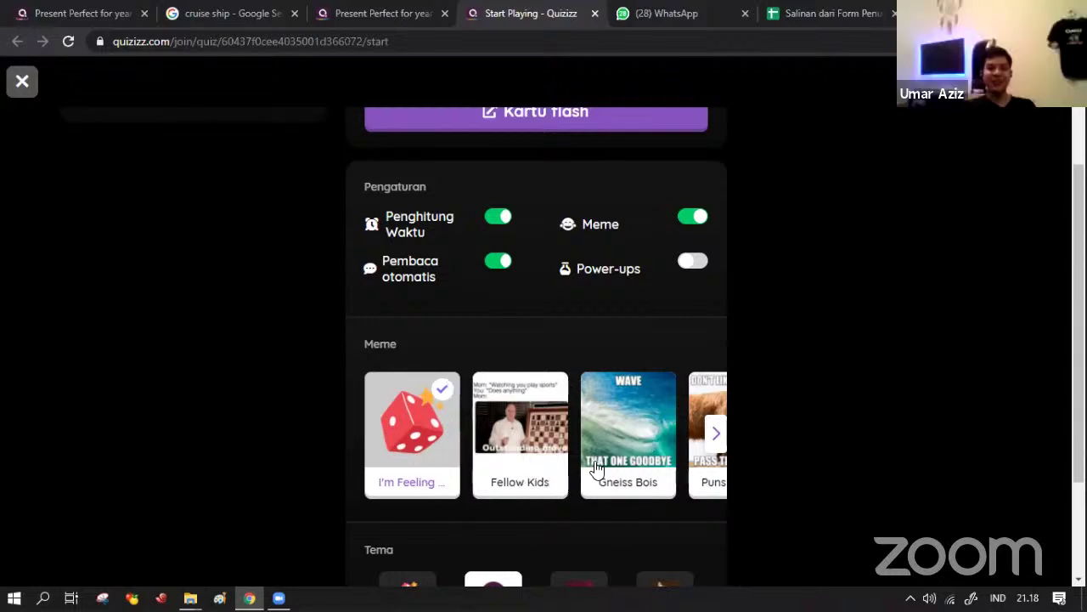
pyautogui.scroll(2, 593, 458)
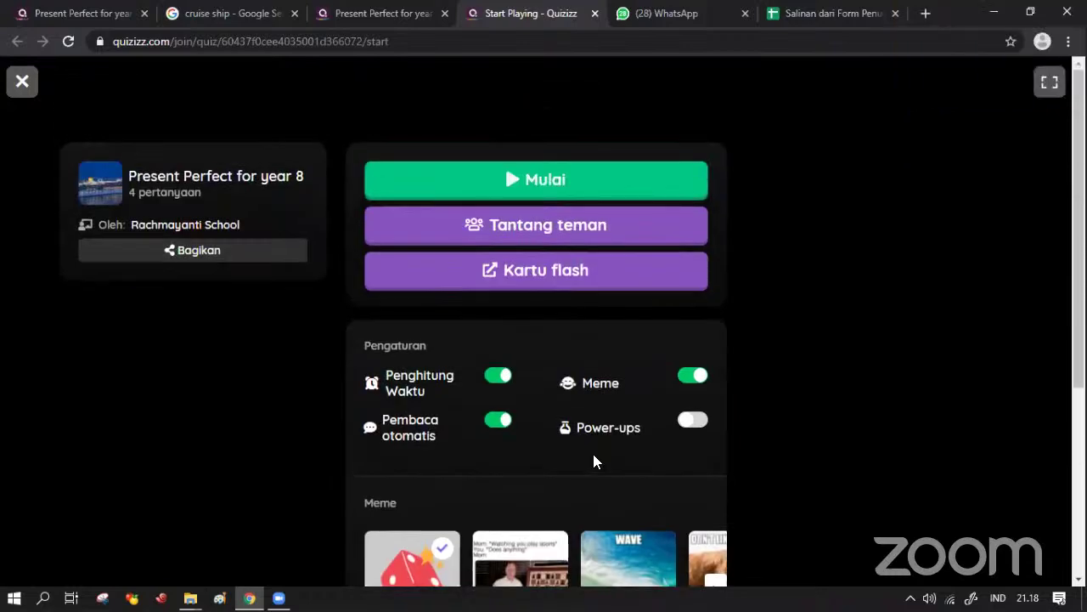
pyautogui.scroll(-2, 592, 482)
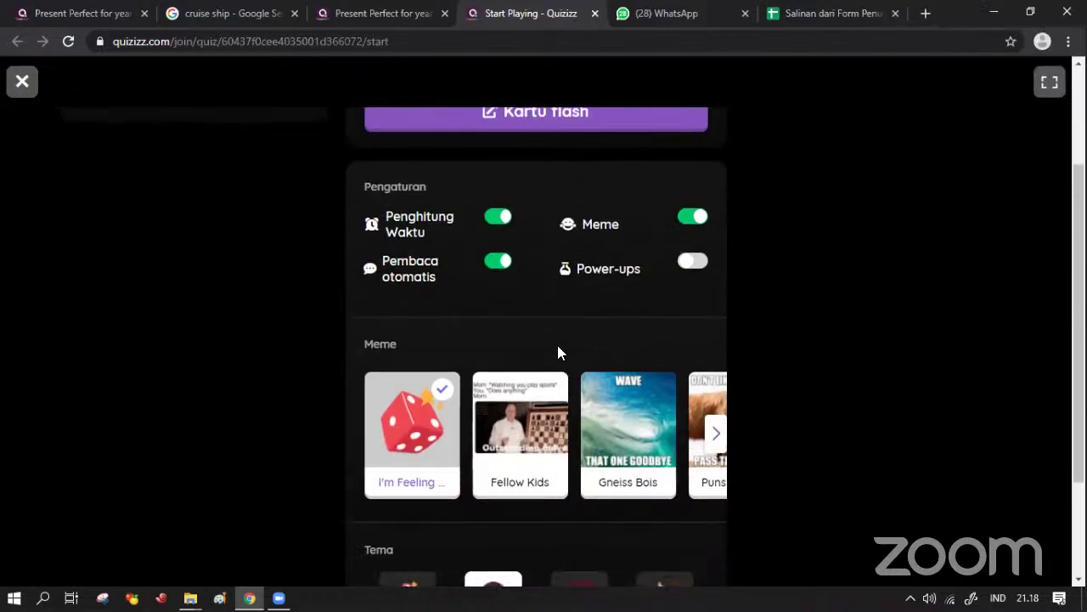
pyautogui.click(496, 266)
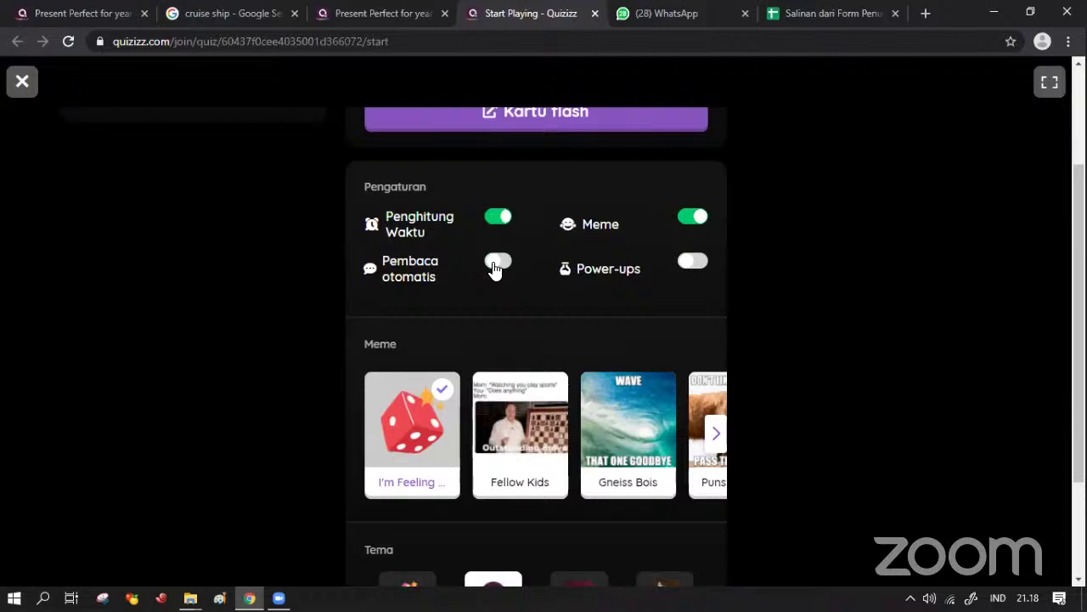
pyautogui.scroll(2, 485, 355)
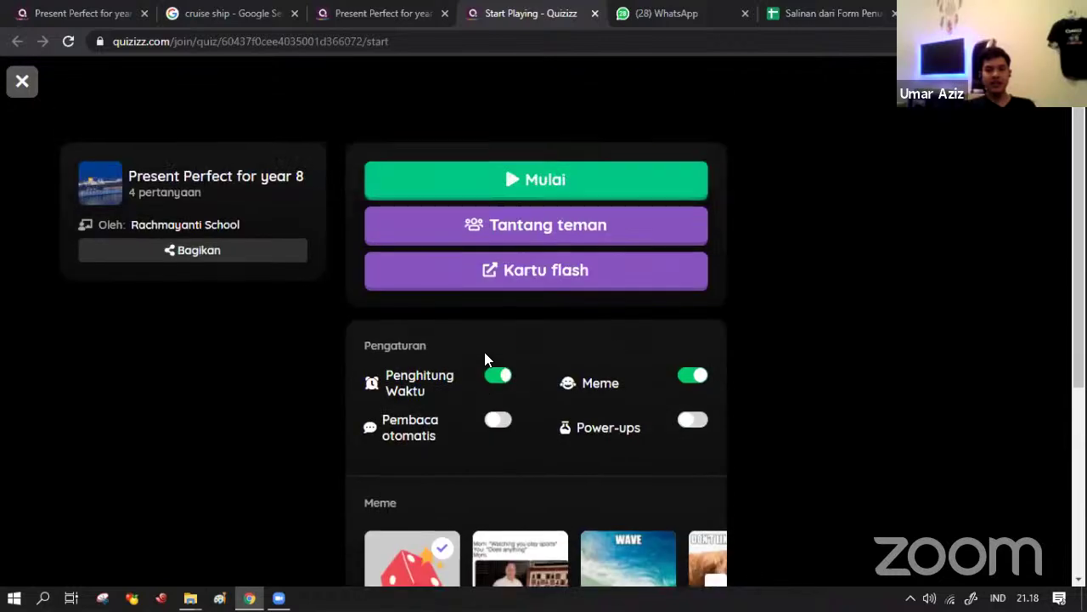
# Step: Start the preview game, submit "mnk,hdjsbdsndkn" for the "five years" question and activate the favourite room question's response field
pyautogui.click(557, 183)
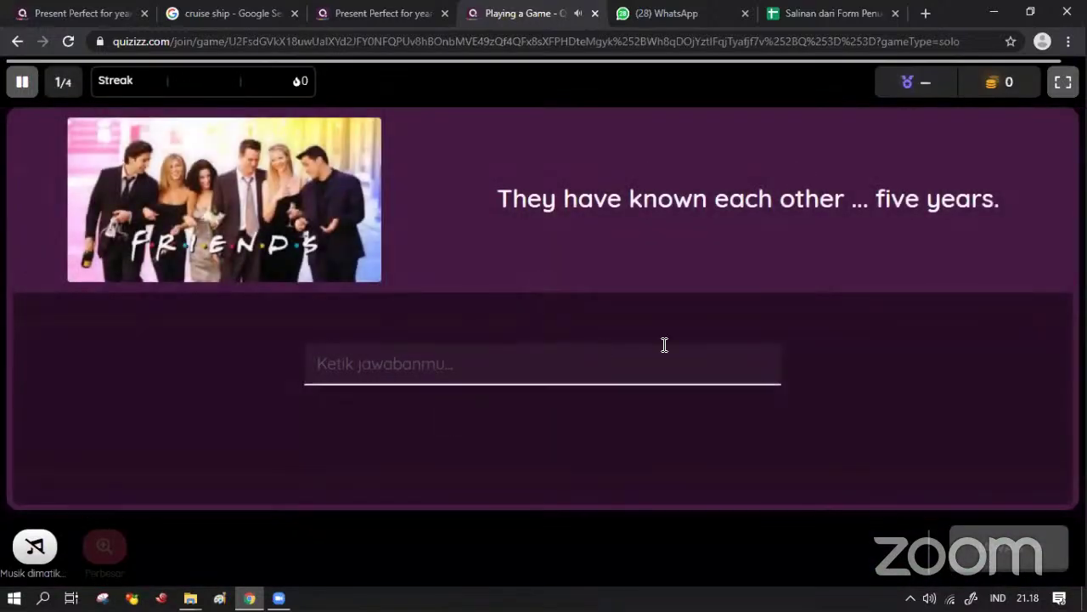
pyautogui.click(377, 381)
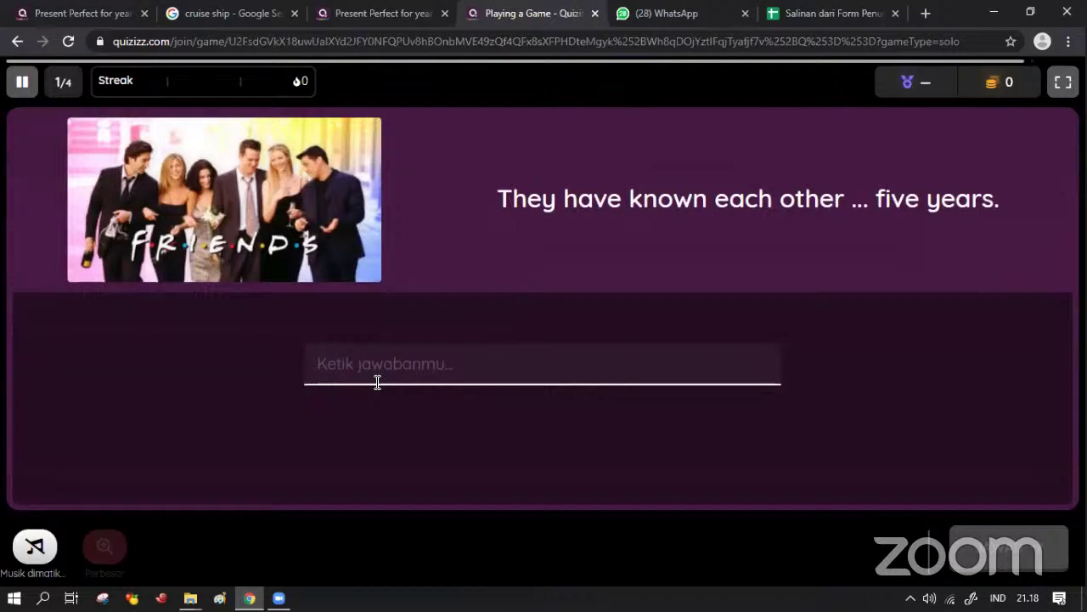
pyautogui.write('mnk,hdjsbdsndkn')
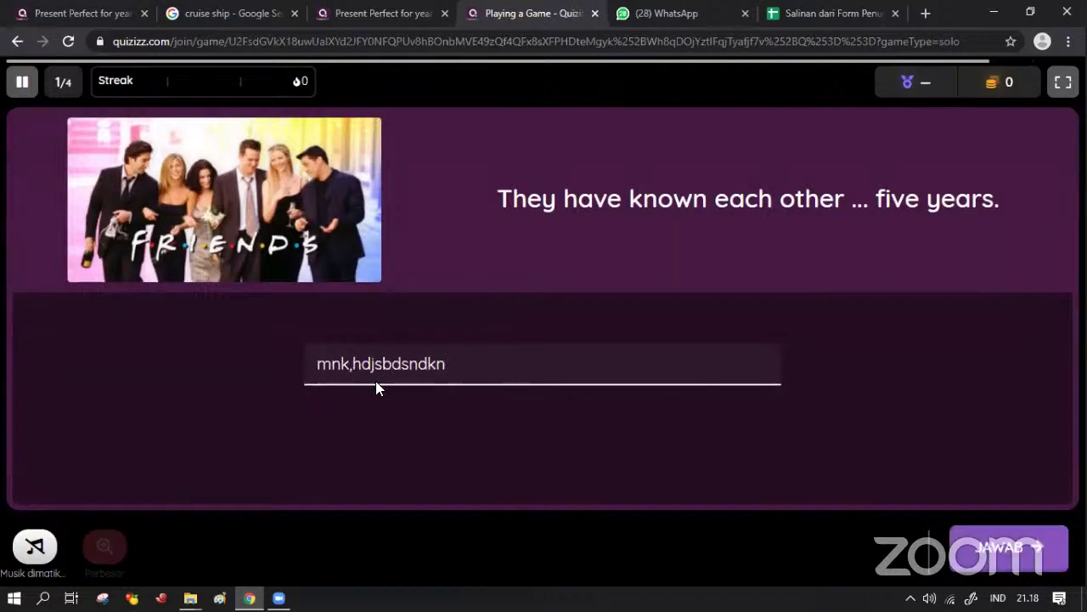
pyautogui.click(1003, 552)
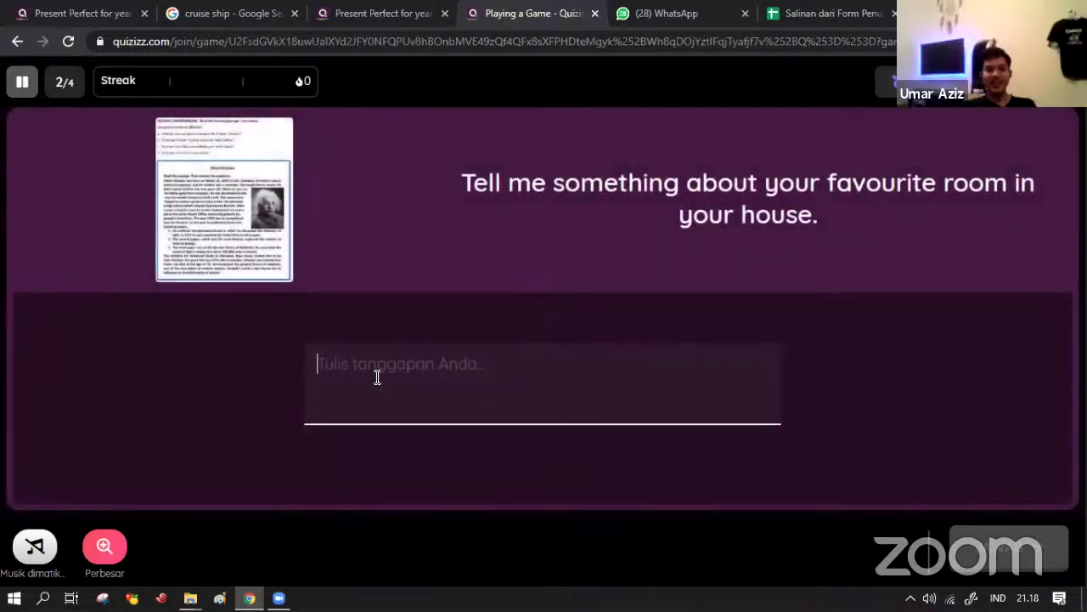
pyautogui.click(380, 379)
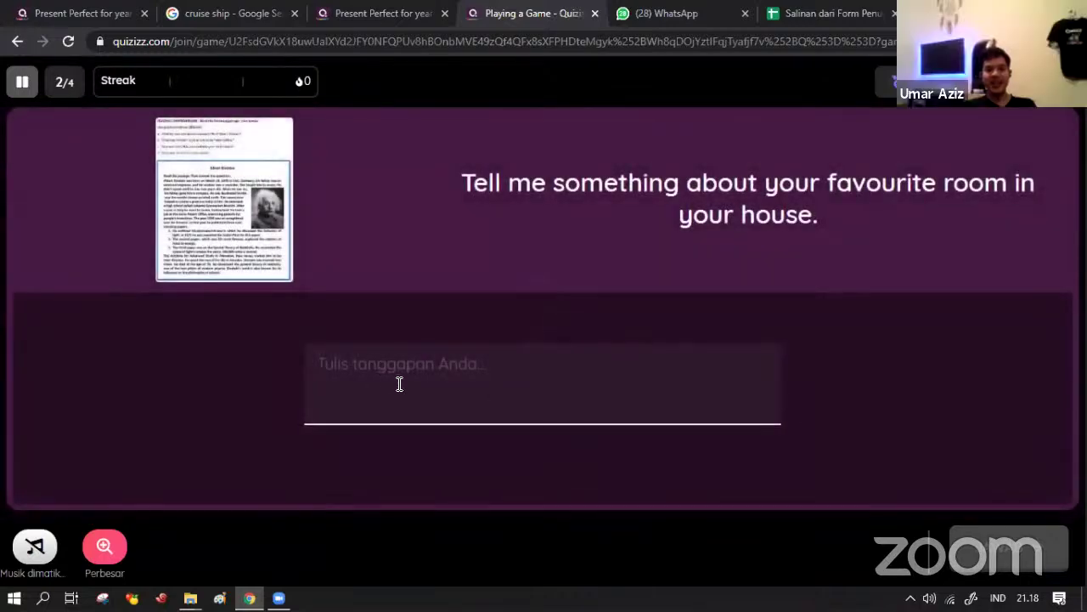
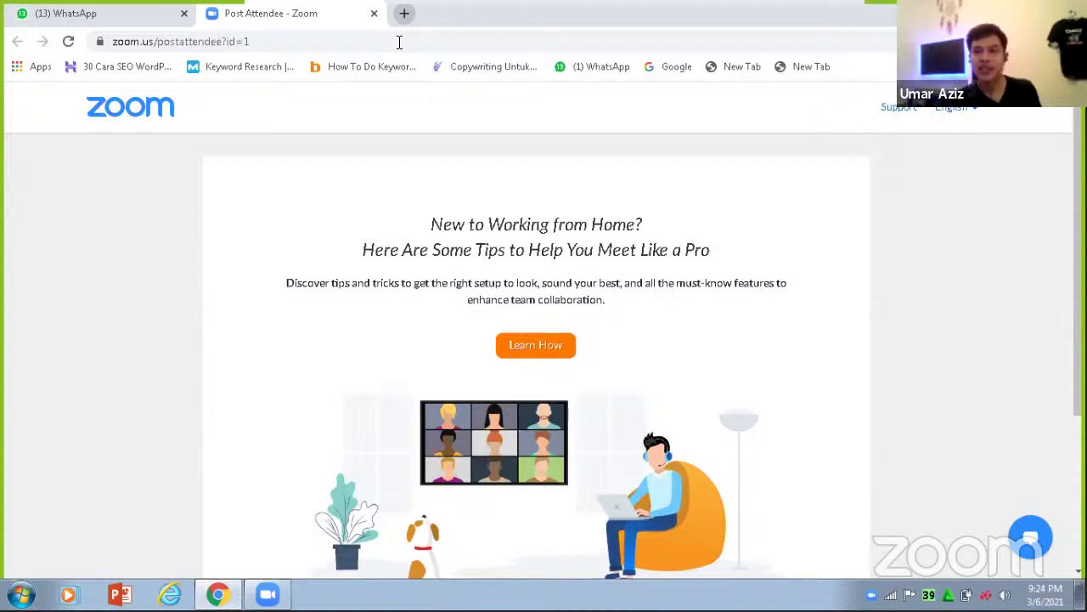
# Step: Search Google for quizizz in a new browser tab and open the Quizizz site
pyautogui.hotkey('ctrl', 't')
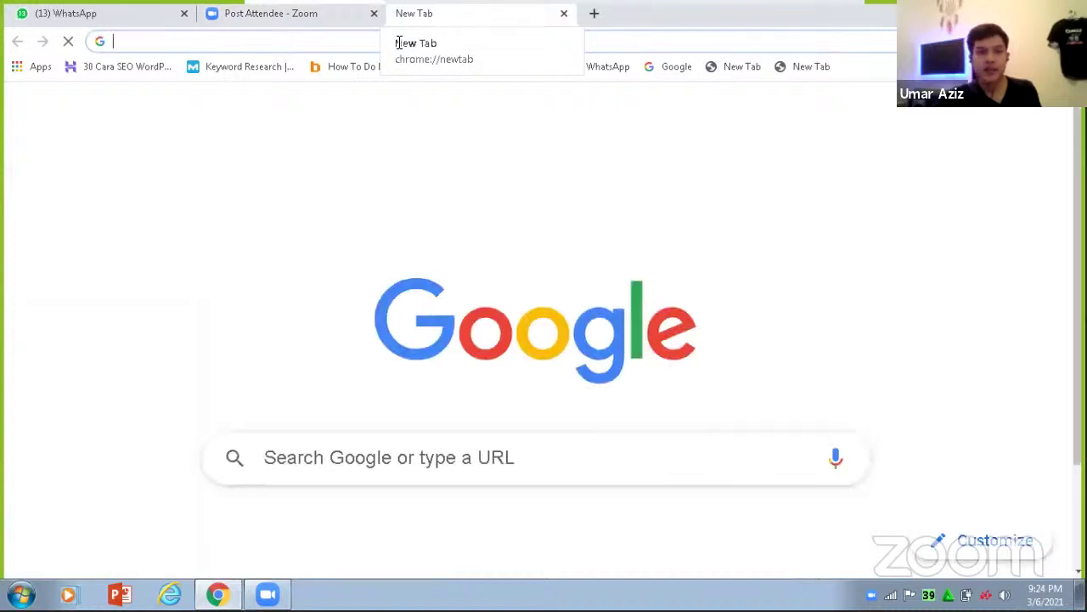
pyautogui.click(270, 463)
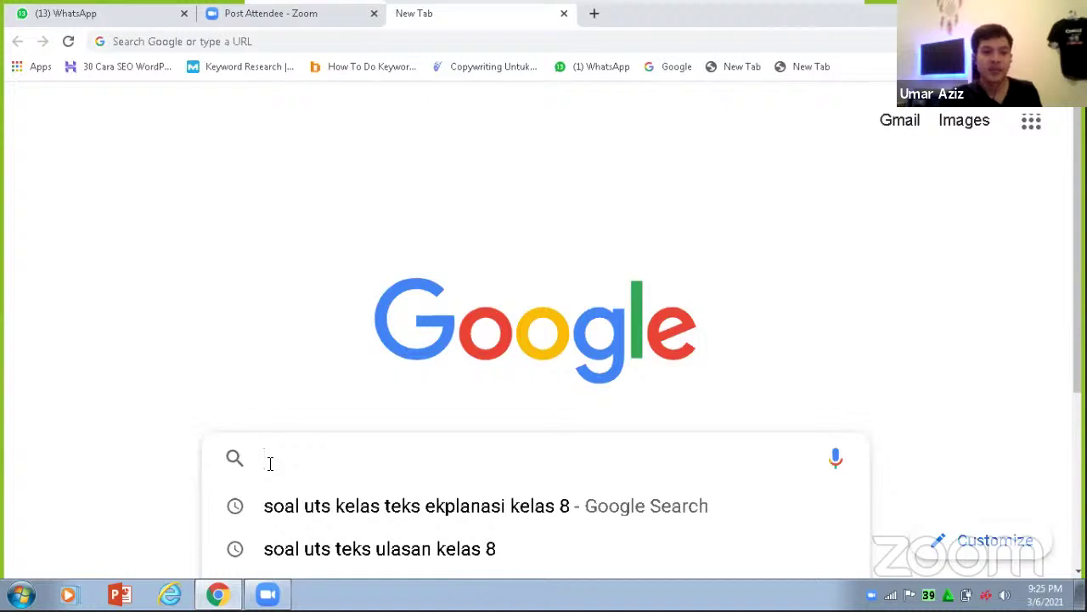
pyautogui.write('qui')
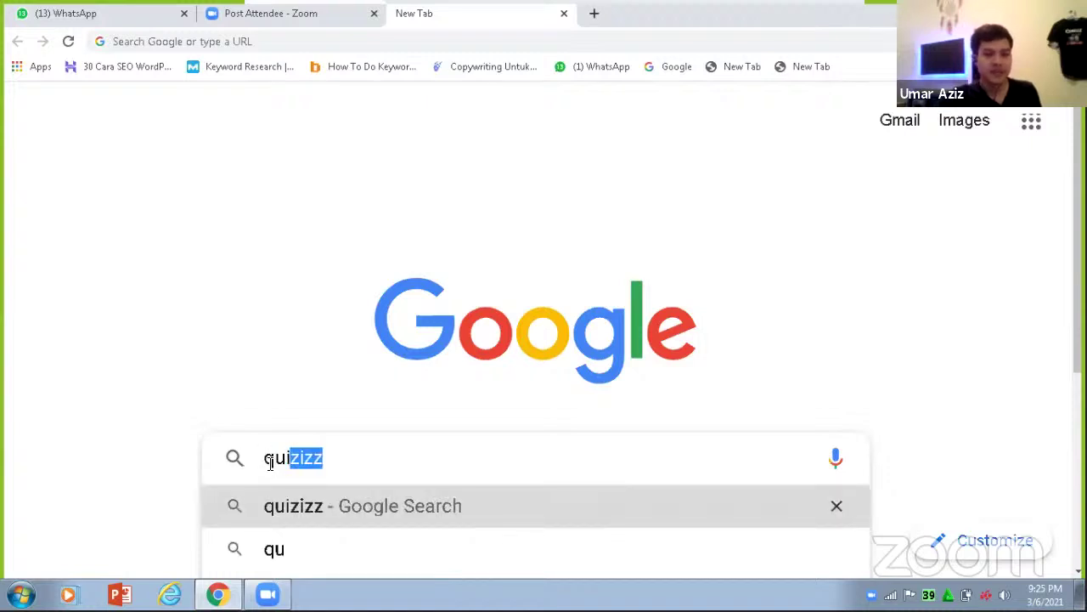
pyautogui.click(297, 508)
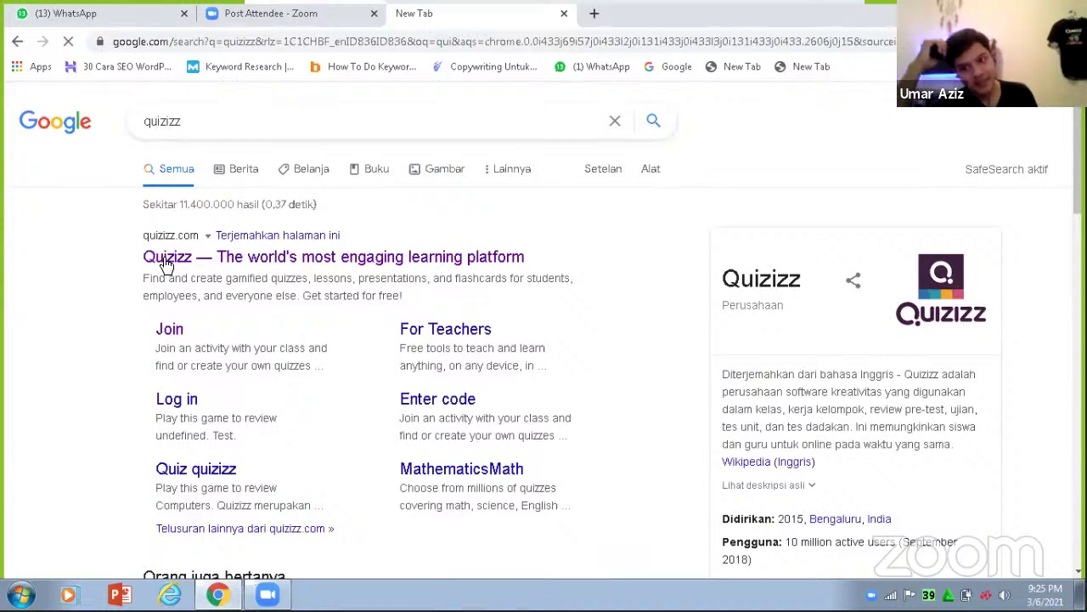
pyautogui.click(166, 257)
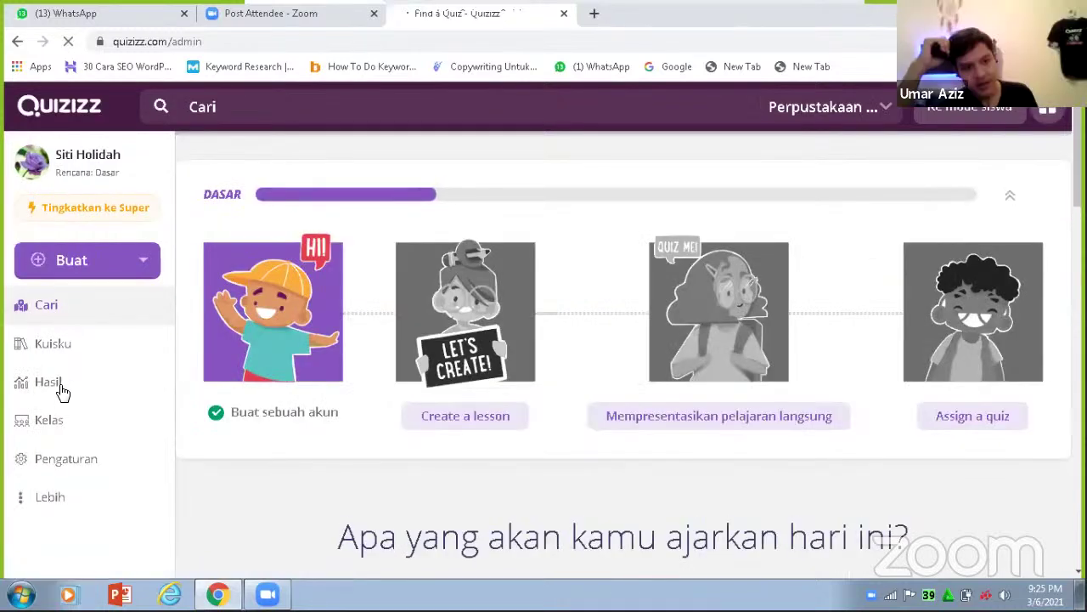
# Step: Check the Hasil reports page, find the draft quiz Tebak Kata in the Kuisku library and open it for editing
pyautogui.click(58, 385)
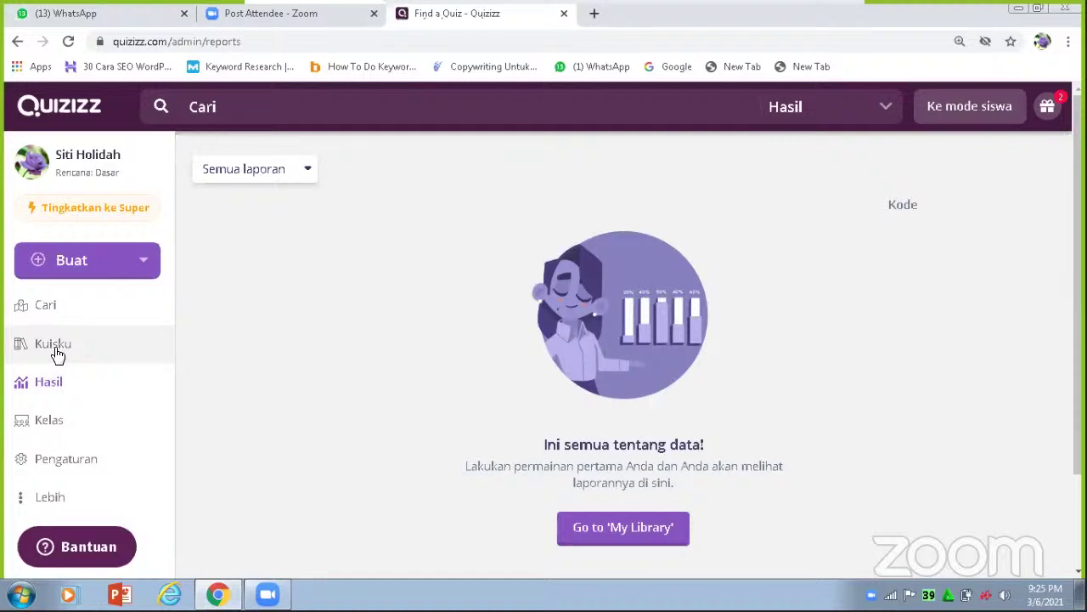
pyautogui.click(57, 355)
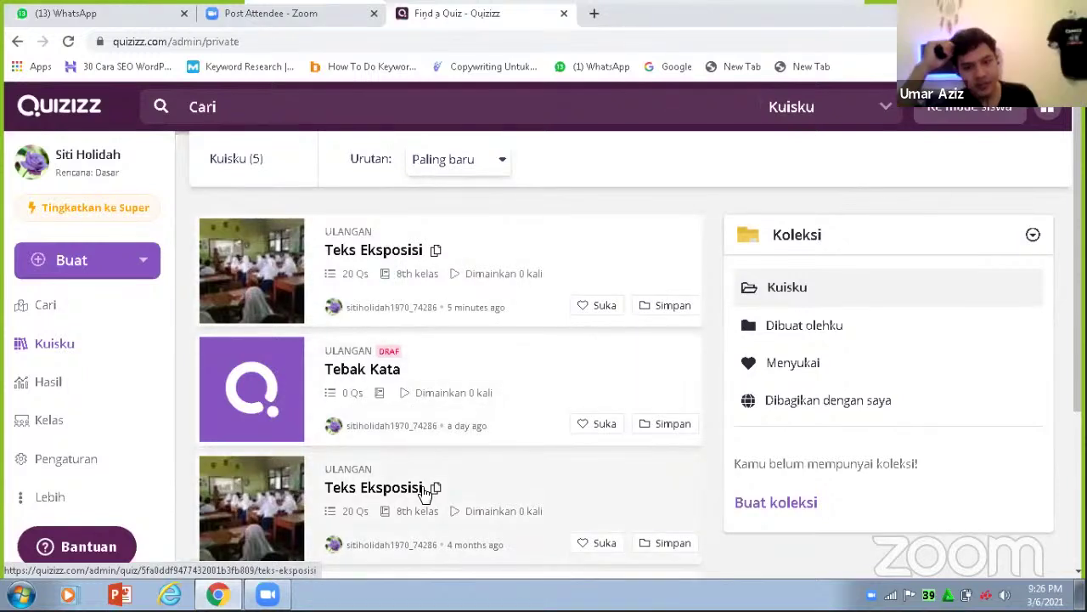
pyautogui.click(359, 372)
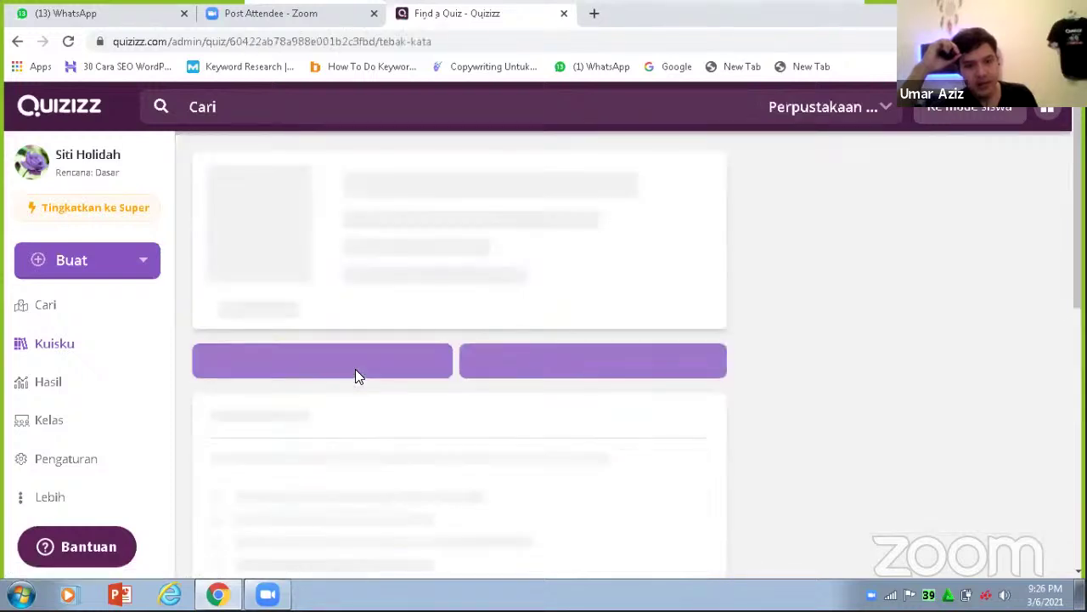
pyautogui.tripleClick(357, 366)
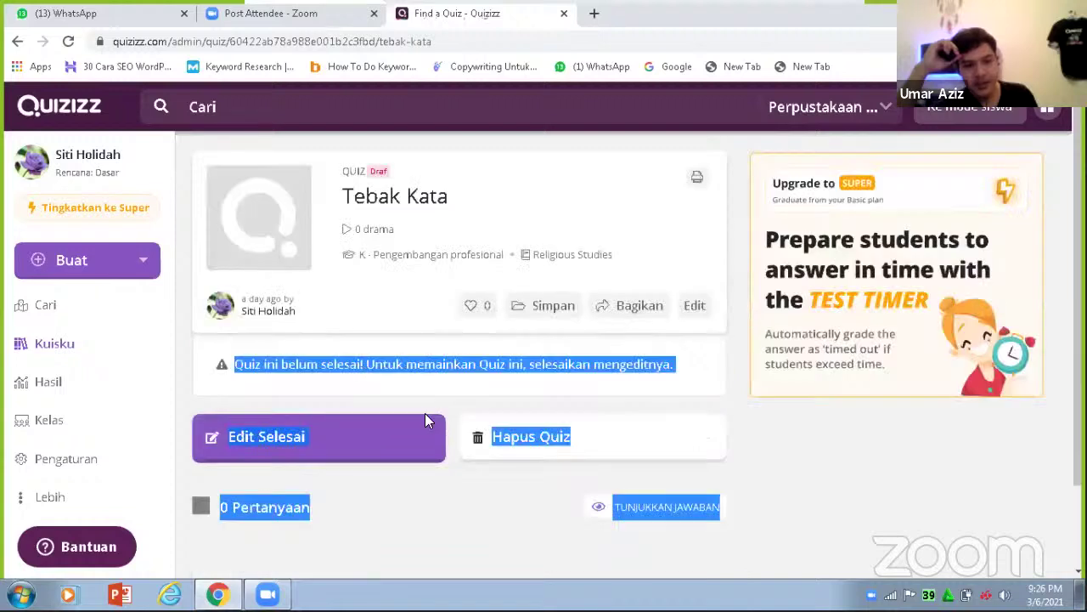
pyautogui.click(244, 440)
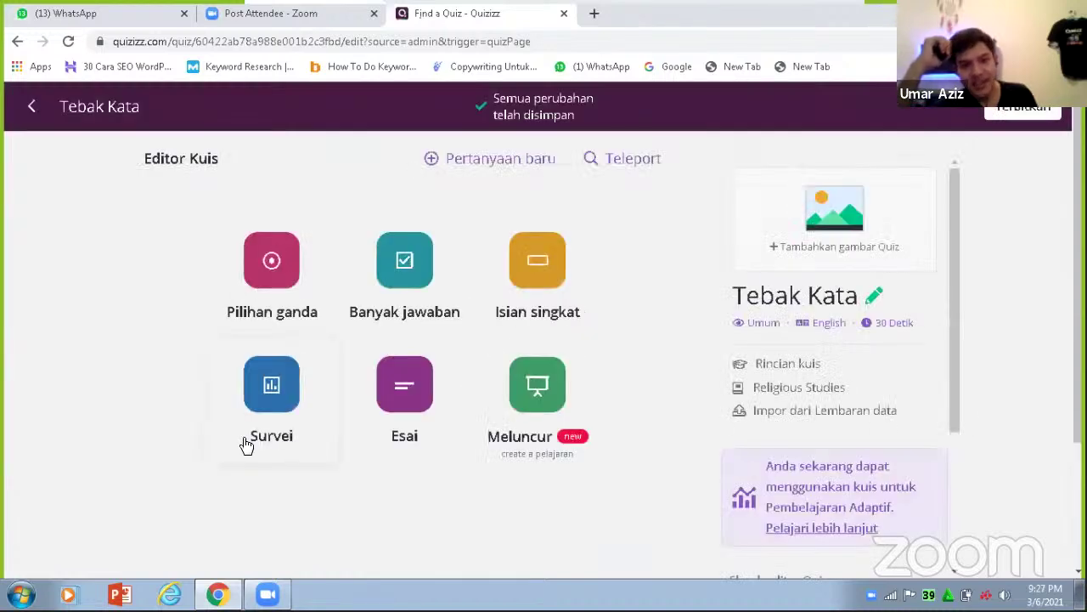
# Step: Add a multiple-choice (Pilihan ganda) question to Tebak Kata with the question text "1+1"
pyautogui.click(269, 261)
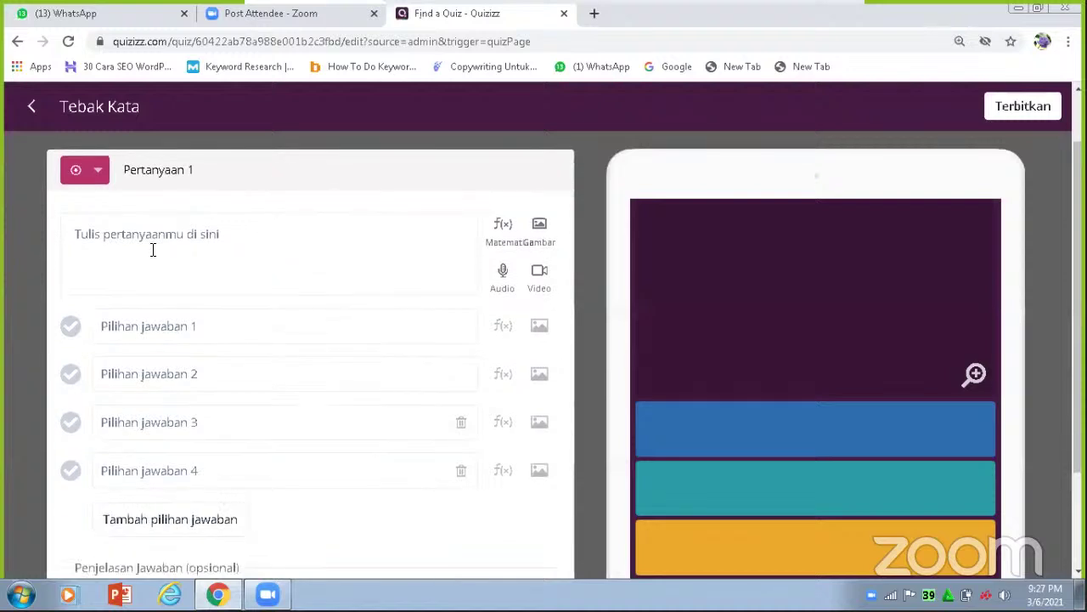
pyautogui.click(76, 234)
pyautogui.write('1')
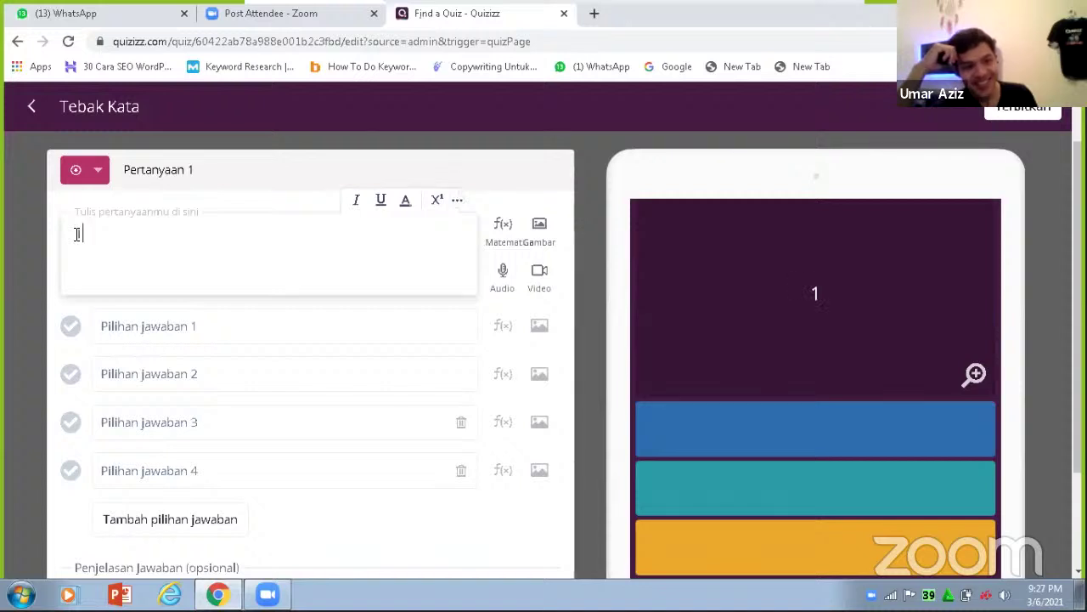
pyautogui.write('+1')
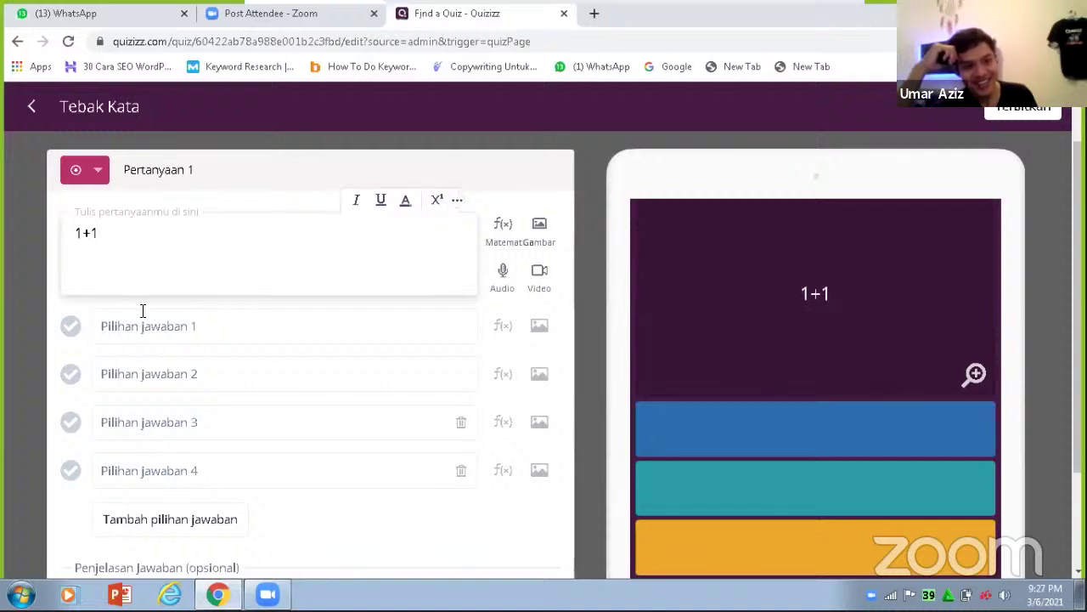
# Step: Fill in the four answer options of the 1+1 question as 1, 2, 3 and 4
pyautogui.click(140, 324)
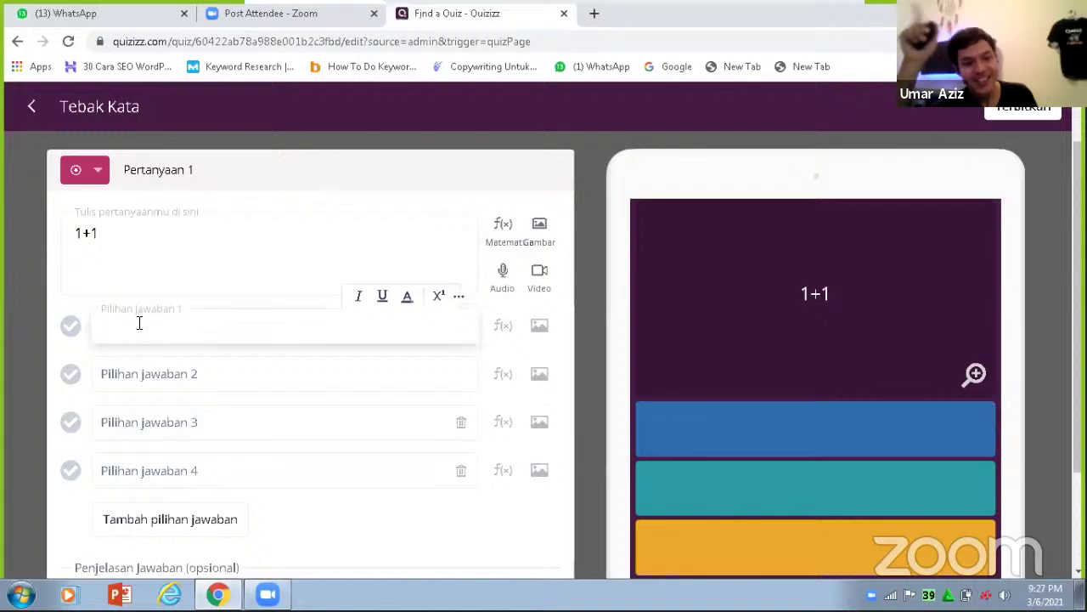
pyautogui.write('1')
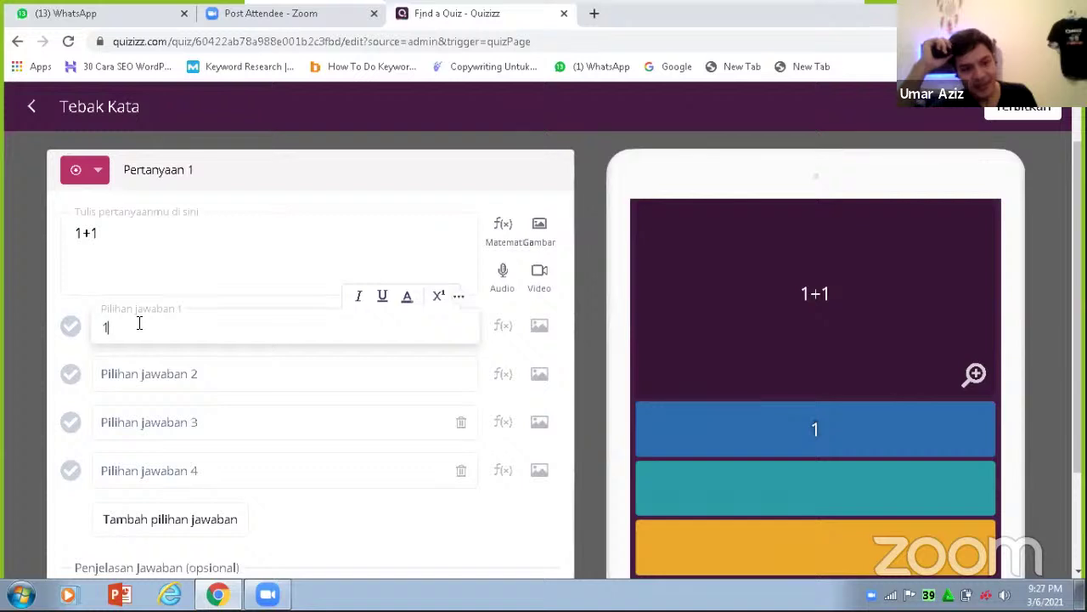
pyautogui.click(103, 373)
pyautogui.write('2')
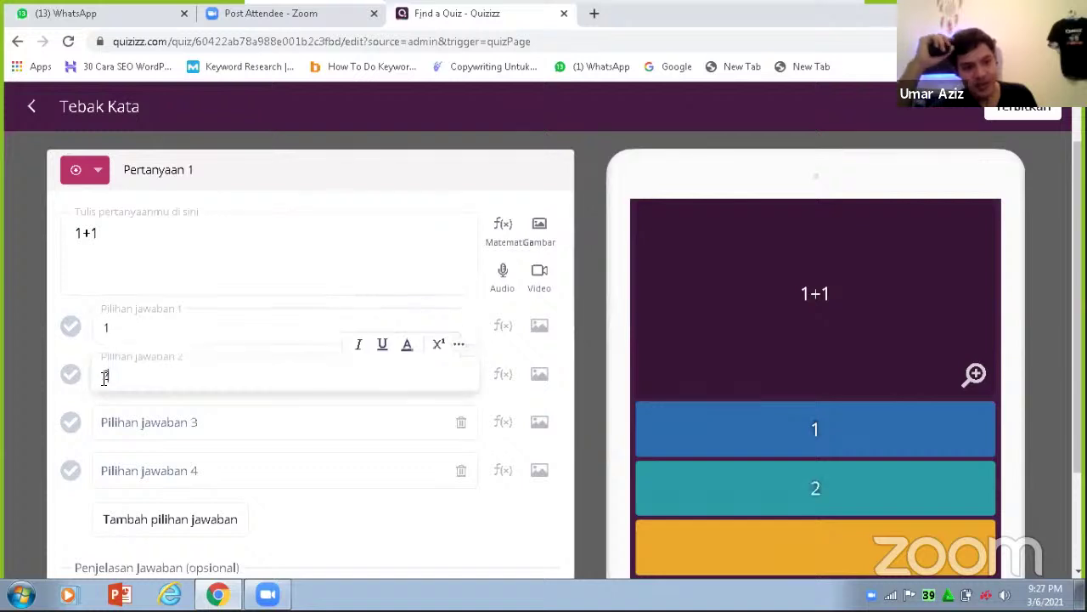
pyautogui.click(103, 425)
pyautogui.write('3')
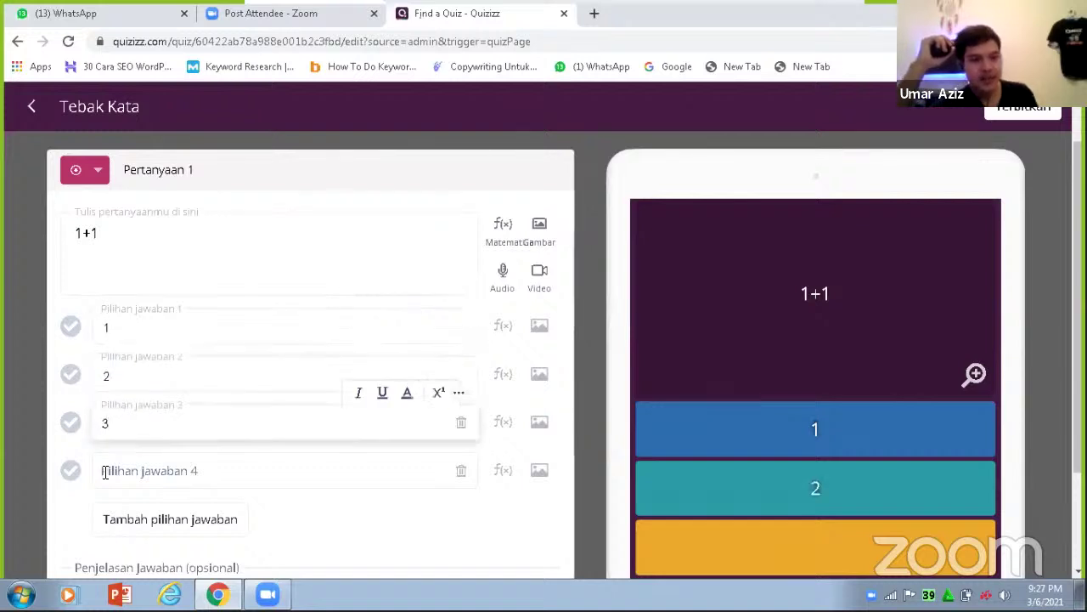
pyautogui.click(105, 472)
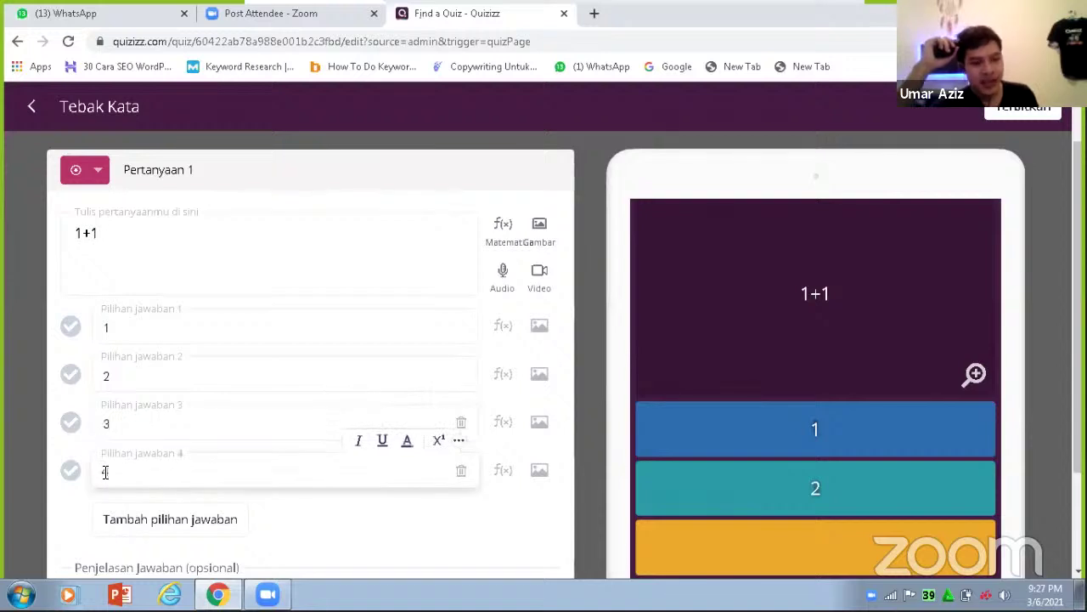
pyautogui.write('4')
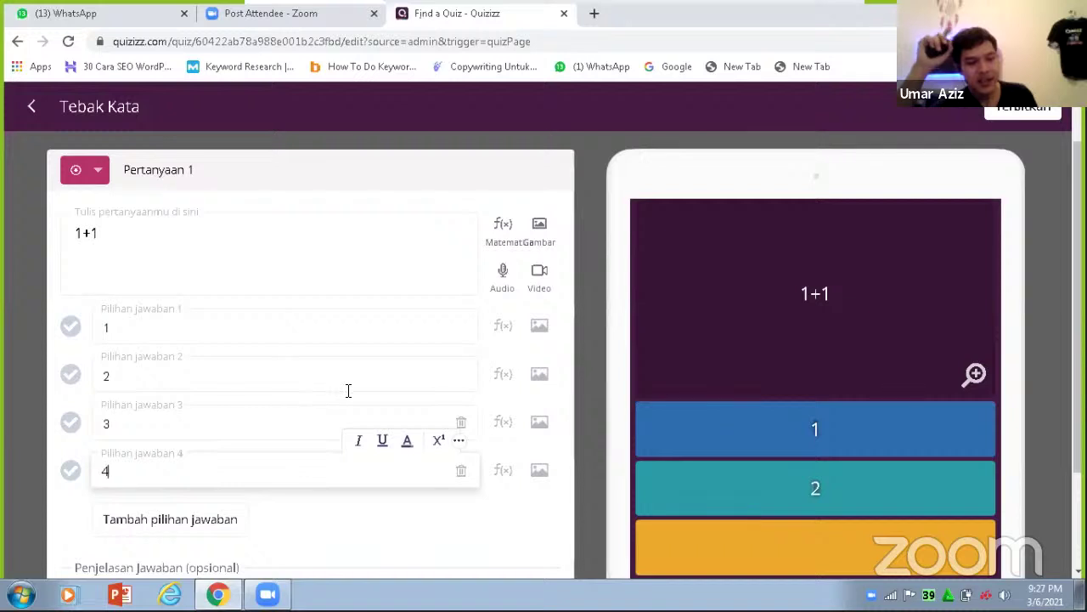
# Step: Mark option 2 as the correct answer and save the question
pyautogui.click(72, 382)
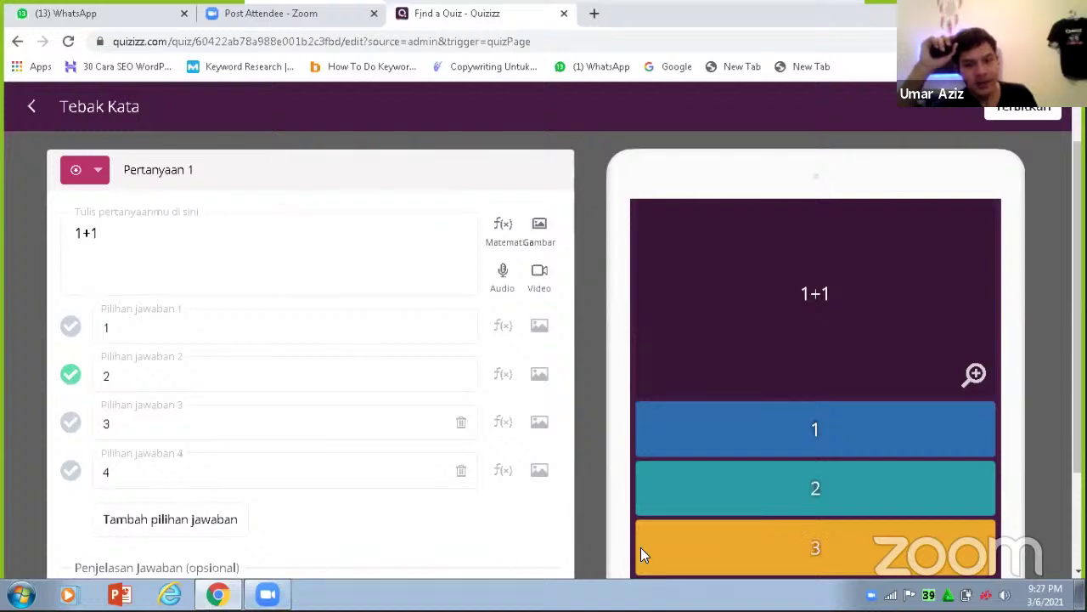
pyautogui.scroll(-3, 311, 356)
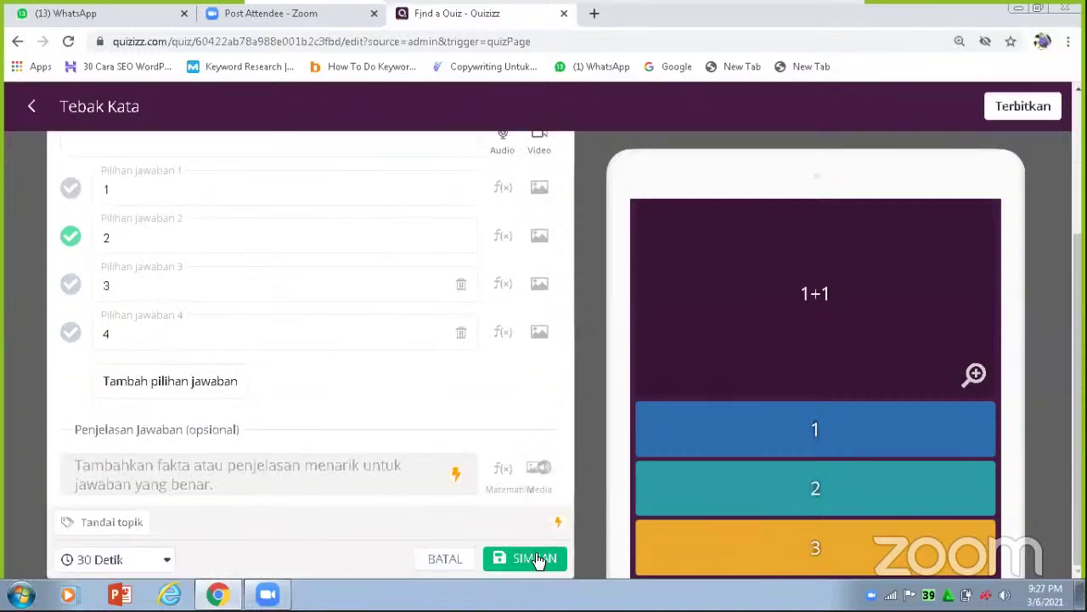
pyautogui.click(535, 559)
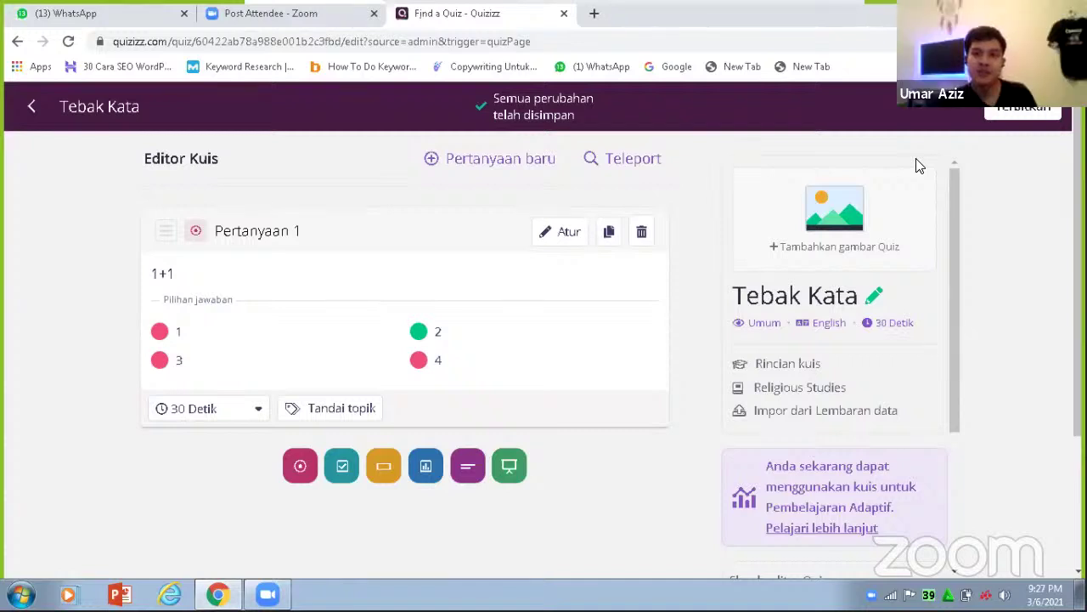
# Step: Publish the Tebak Kata quiz with the grade range set from 1st to 1st, keeping English and public visibility
pyautogui.click(1017, 108)
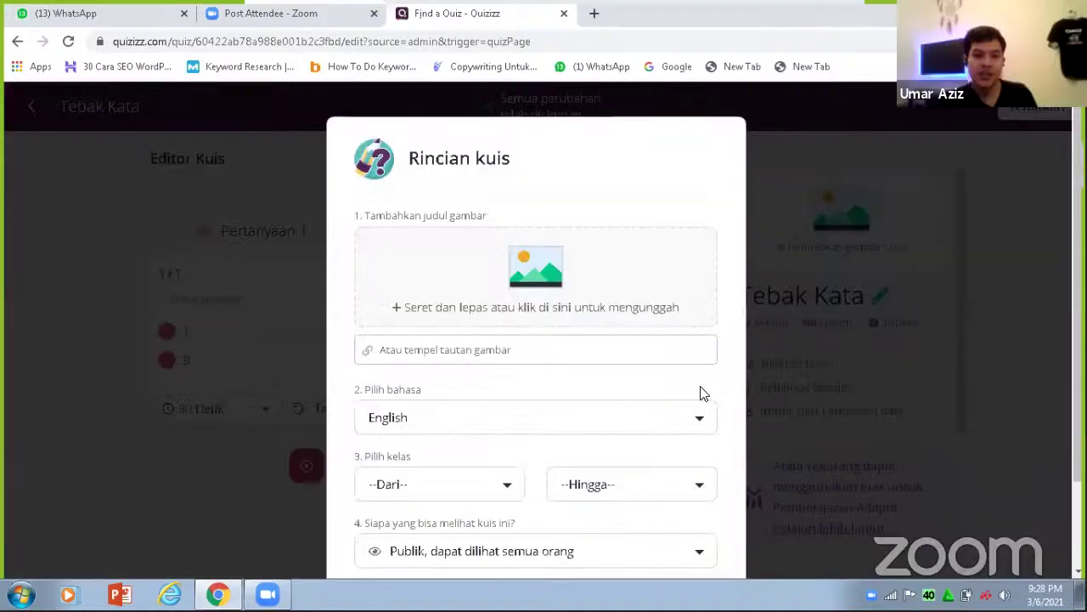
pyautogui.click(508, 485)
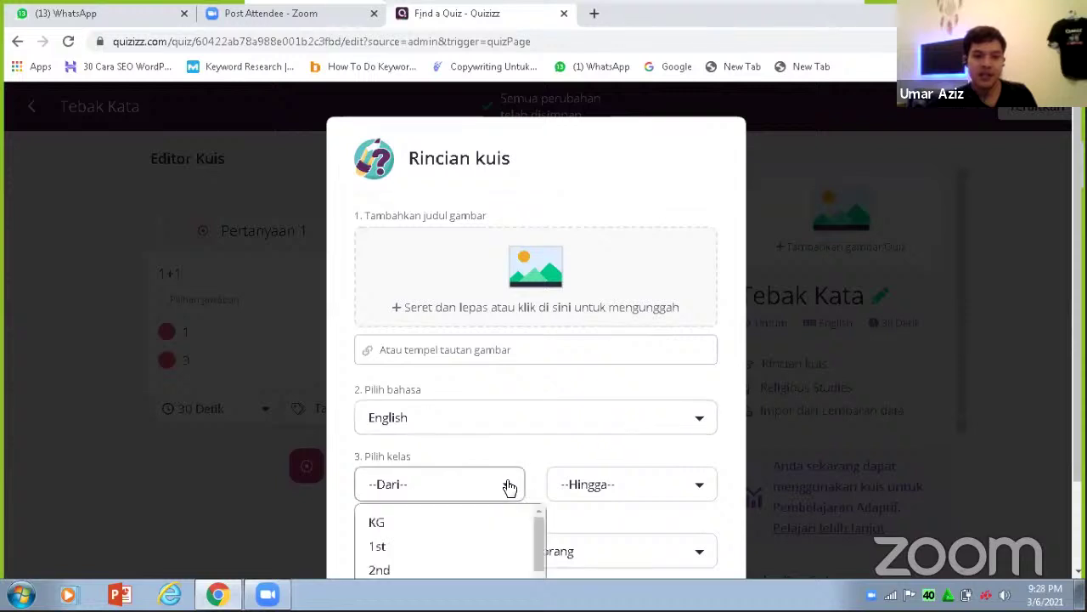
pyautogui.click(390, 549)
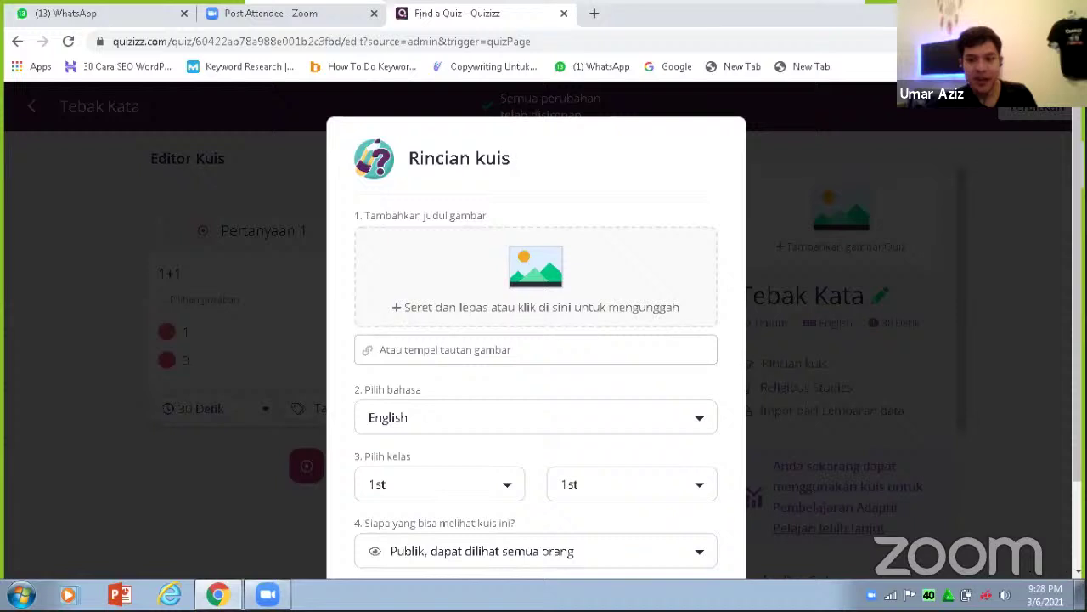
pyautogui.scroll(-1, 535, 340)
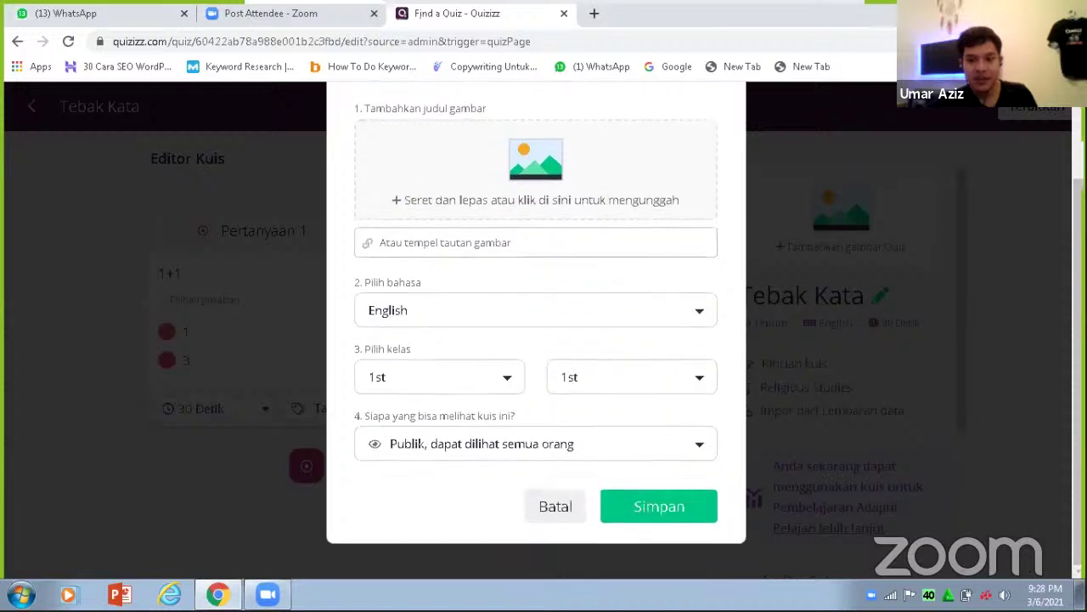
pyautogui.click(665, 510)
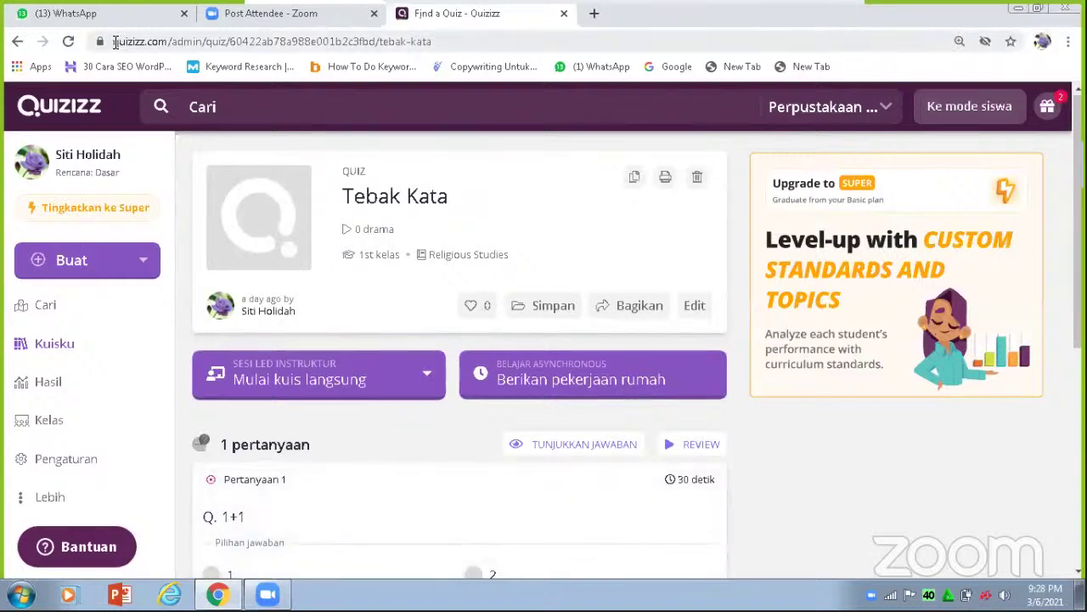
# Step: Copy the web address of the published Tebak Kata quiz page
pyautogui.moveTo(115, 42); pyautogui.dragTo(439, 40)
pyautogui.hotkey('ctrl', 'c')
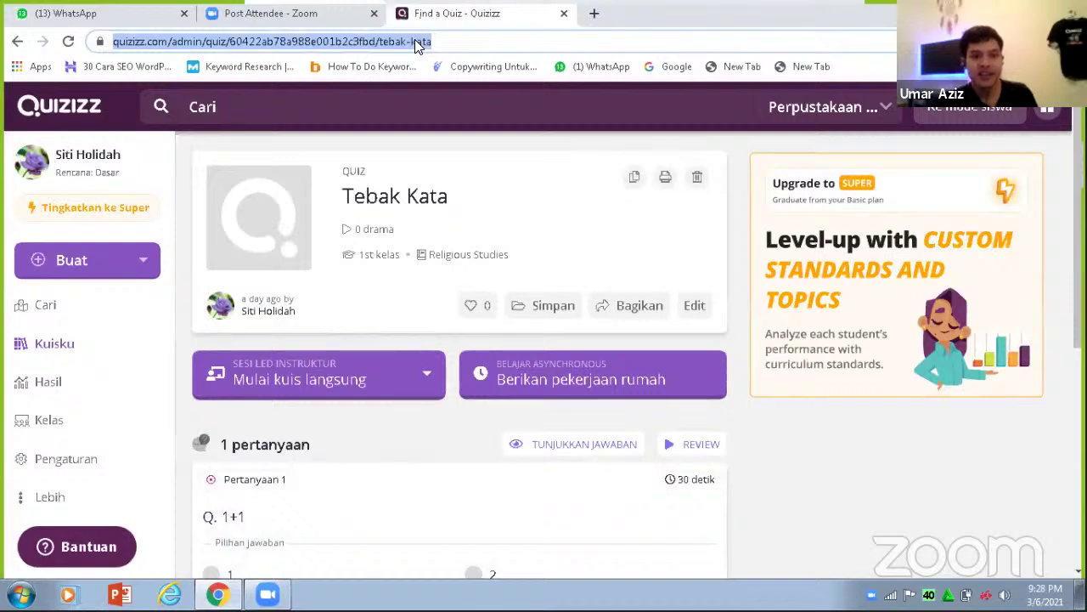
pyautogui.rightClick(414, 41)
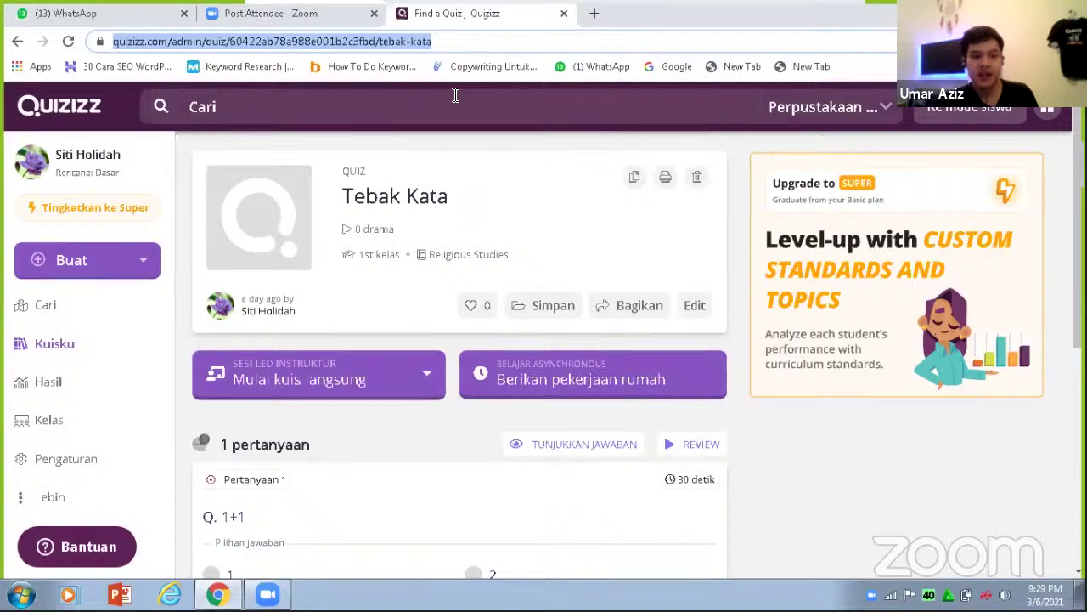
# Step: Switch to WhatsApp Web, search the chats for "Mas" and open the Quizizz instructor's conversation
pyautogui.click(123, 22)
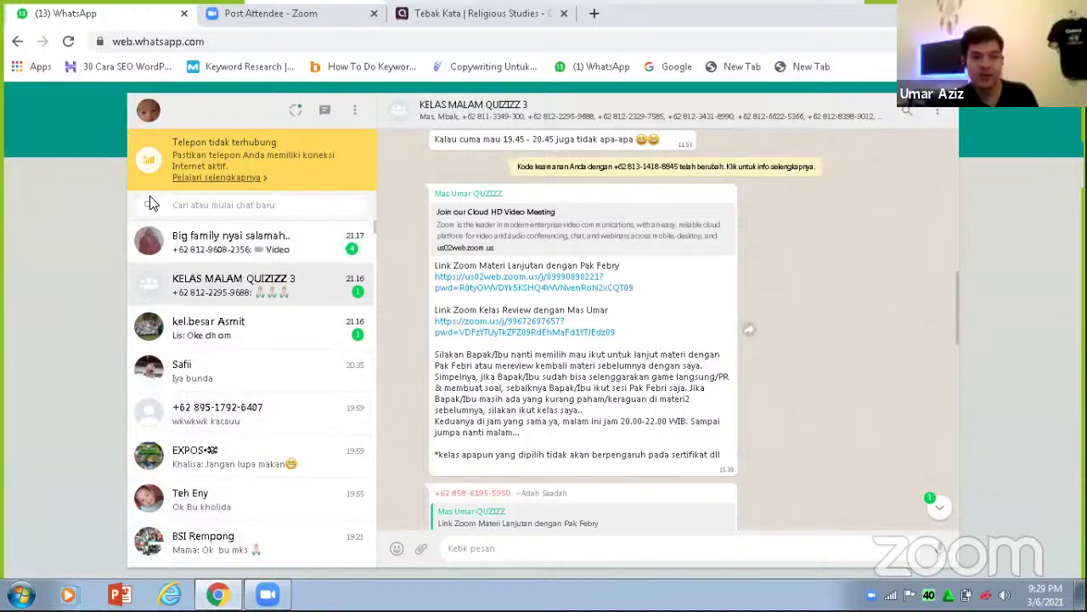
pyautogui.click(176, 205)
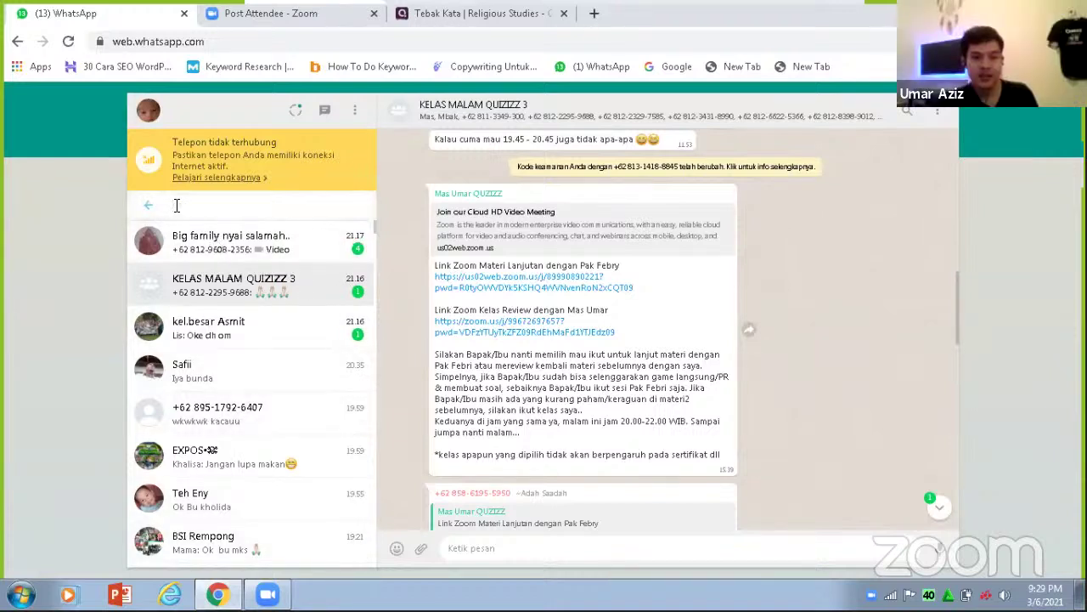
pyautogui.write('Ma')
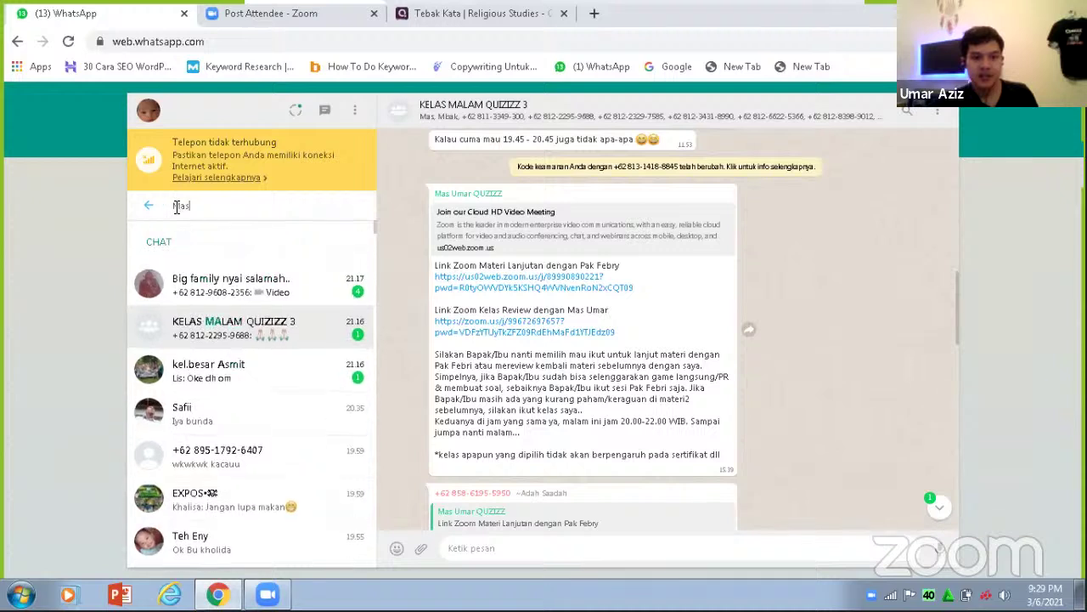
pyautogui.write('s')
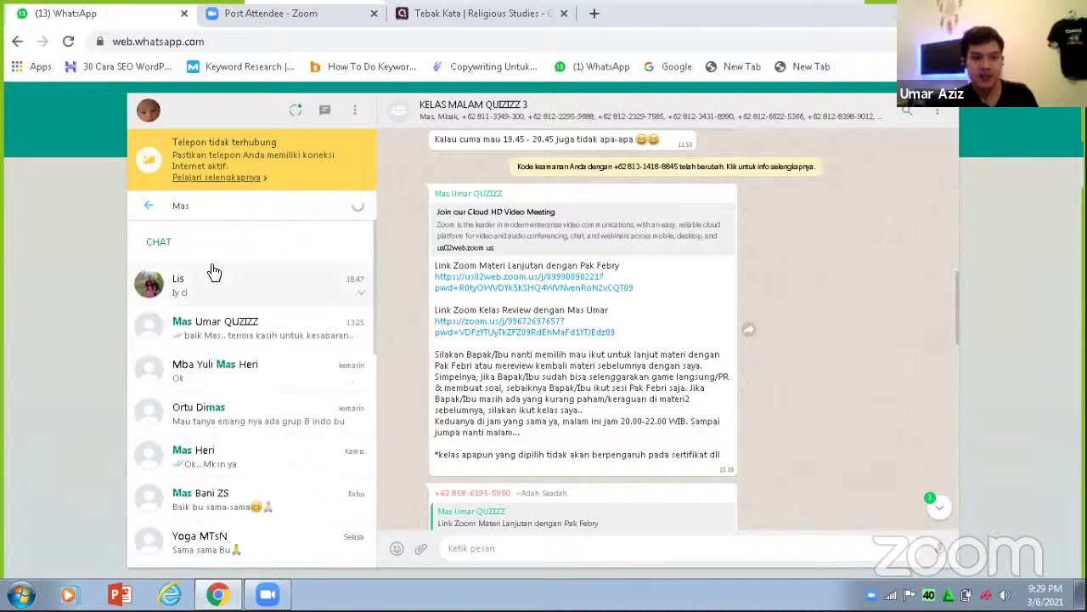
pyautogui.click(217, 331)
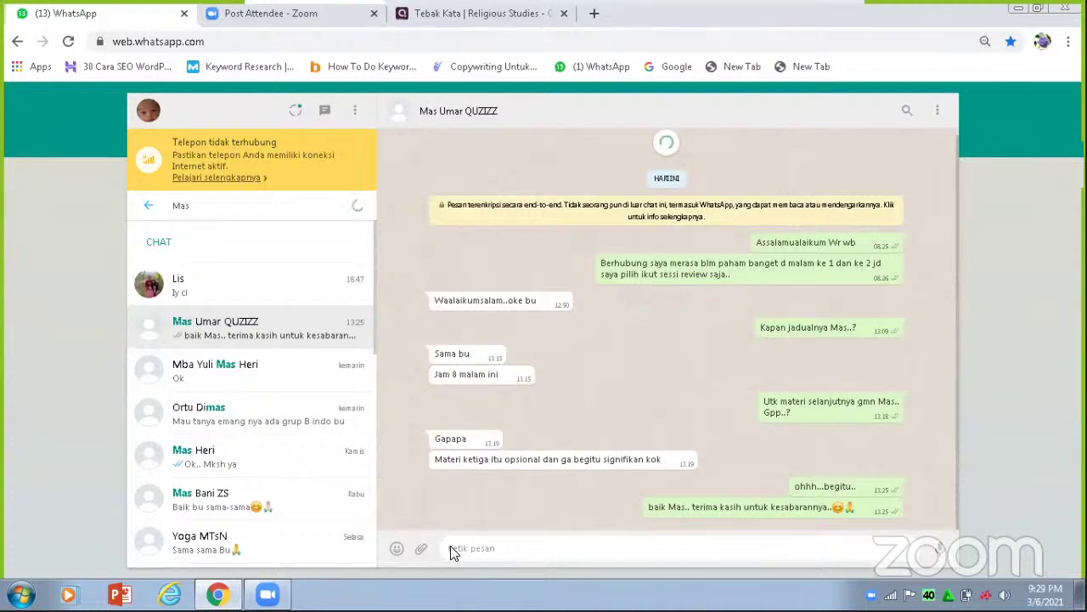
# Step: Paste the copied Tebak Kata quiz link into the instructor's chat and send it
pyautogui.rightClick(451, 547)
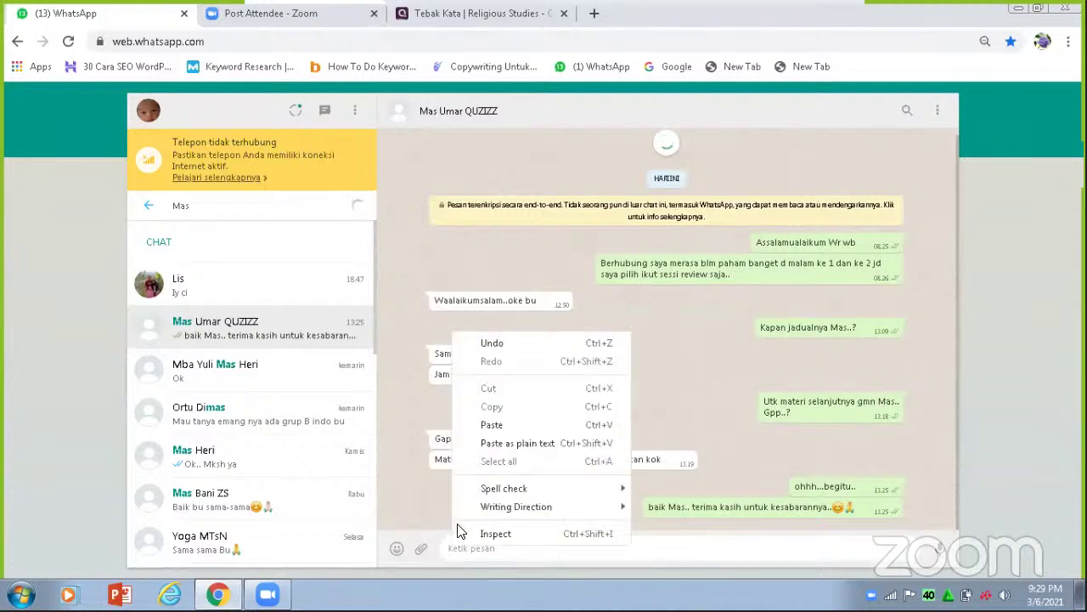
pyautogui.click(499, 425)
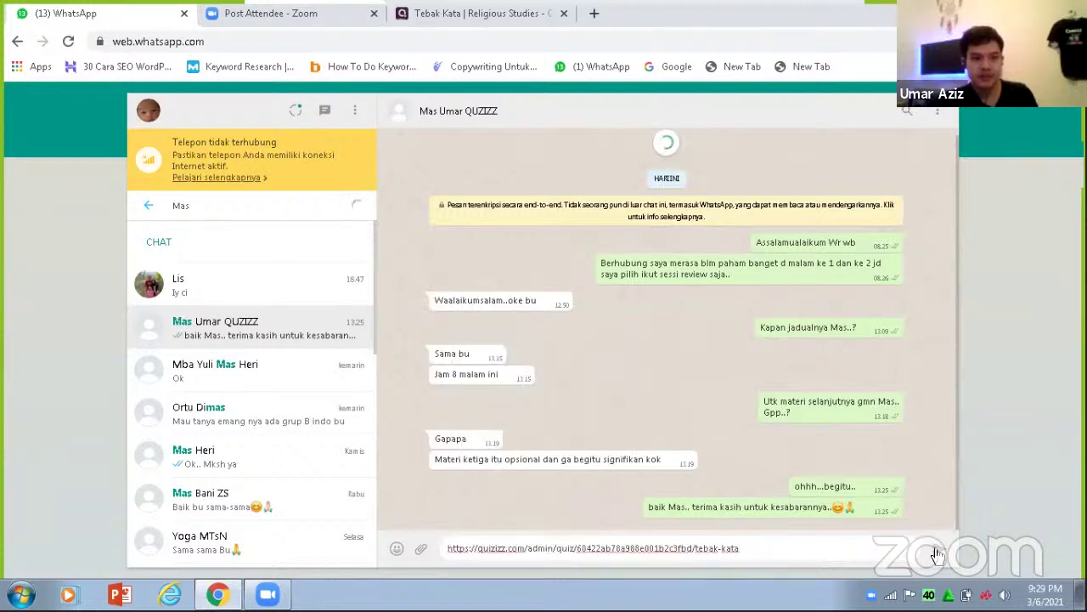
pyautogui.click(937, 555)
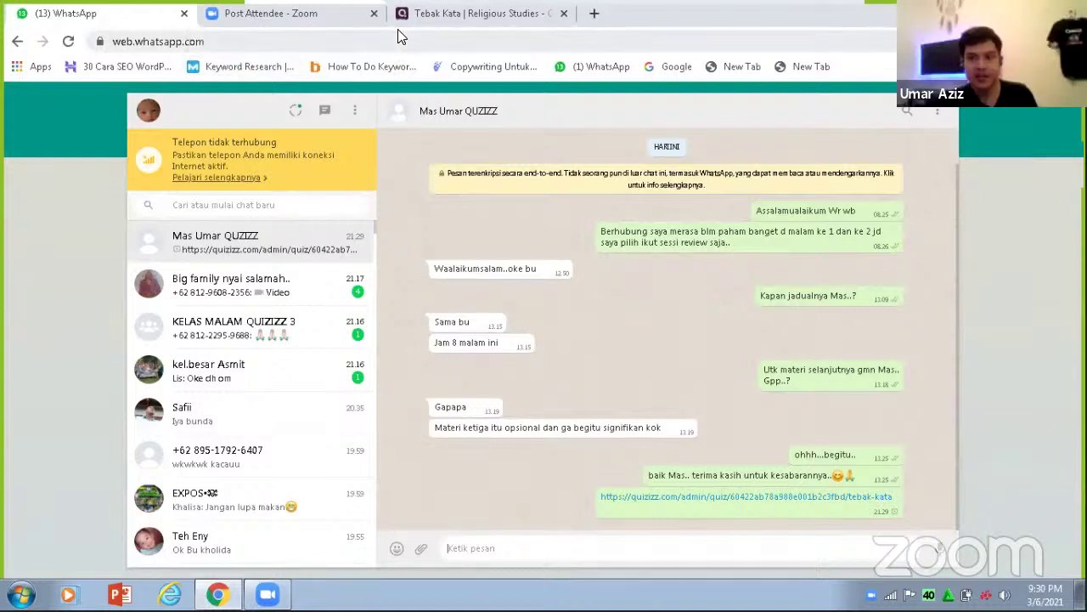
pyautogui.click(325, 19)
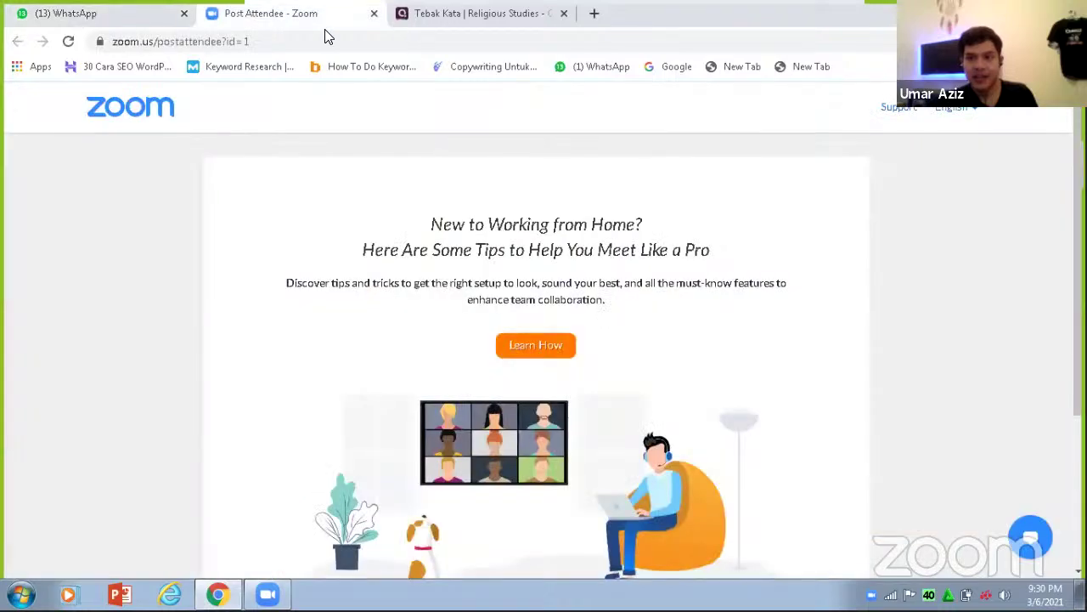
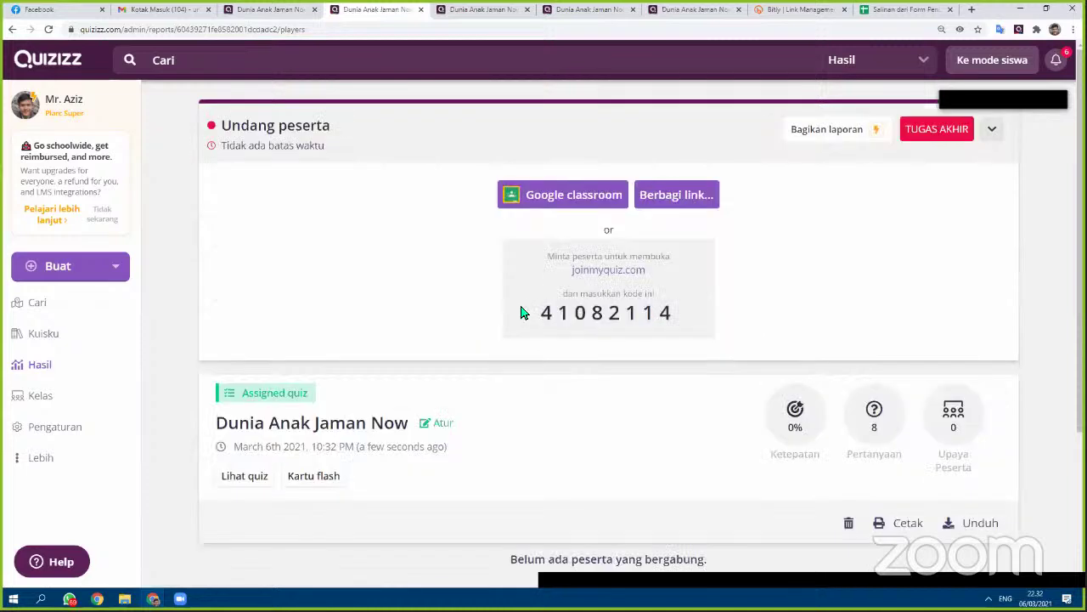
# Step: Highlight the participant join code on the report page of the assigned quiz Dunia Anak Jaman Now
pyautogui.moveTo(539, 312); pyautogui.dragTo(512, 315)
pyautogui.doubleClick(701, 316)
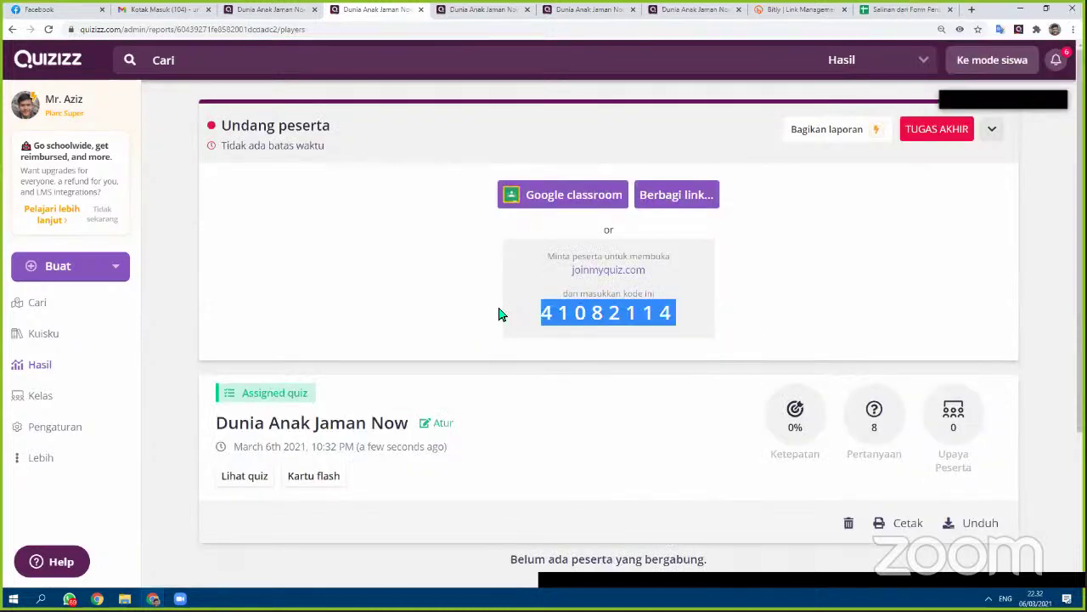
# Step: Examine the assigned quiz's report, including the participants section and the join code for participants
pyautogui.click(409, 291)
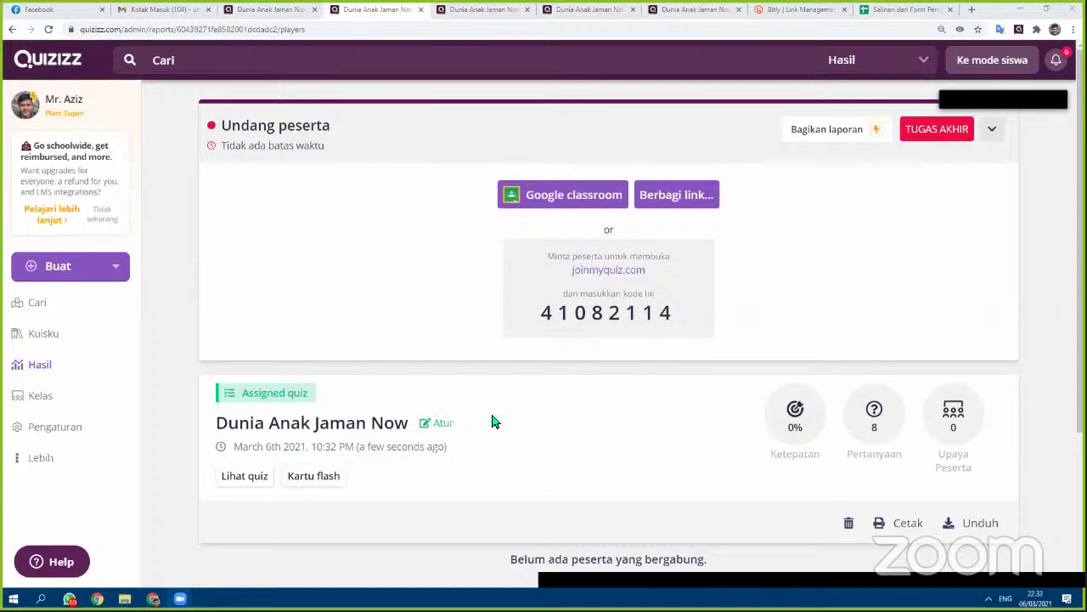
pyautogui.scroll(-3, 495, 420)
pyautogui.scroll(3, 531, 406)
pyautogui.scroll(-3, 531, 406)
pyautogui.moveTo(511, 350); pyautogui.dragTo(721, 553)
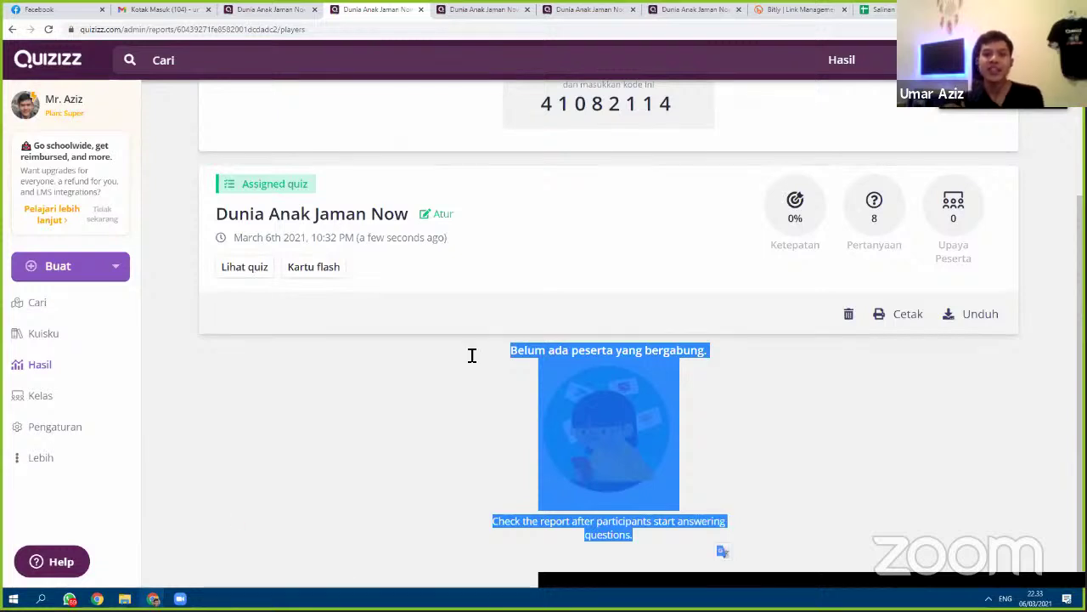
pyautogui.scroll(3, 470, 355)
pyautogui.click(549, 320)
pyautogui.doubleClick(646, 317)
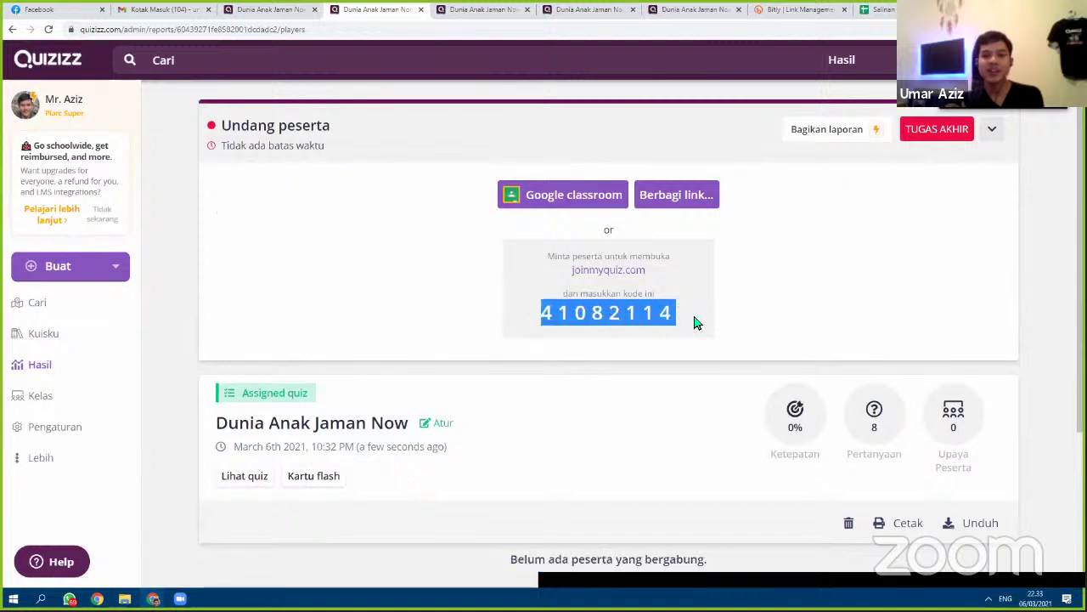
pyautogui.click(552, 317)
pyautogui.doubleClick(637, 313)
pyautogui.click(465, 336)
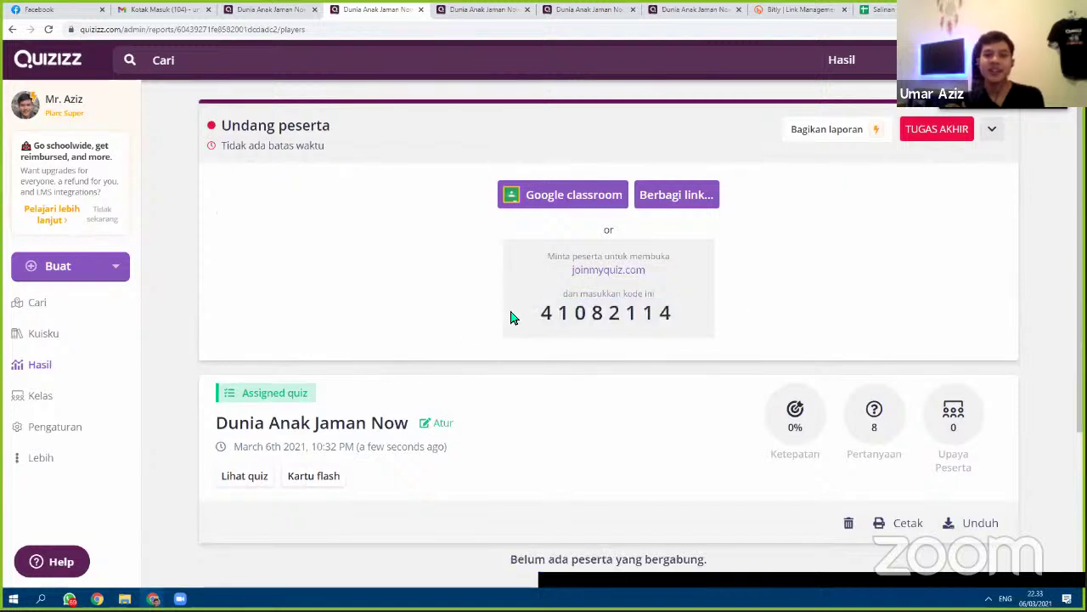
pyautogui.moveTo(513, 315); pyautogui.dragTo(781, 337)
pyautogui.click(499, 321)
pyautogui.moveTo(499, 321); pyautogui.dragTo(607, 332)
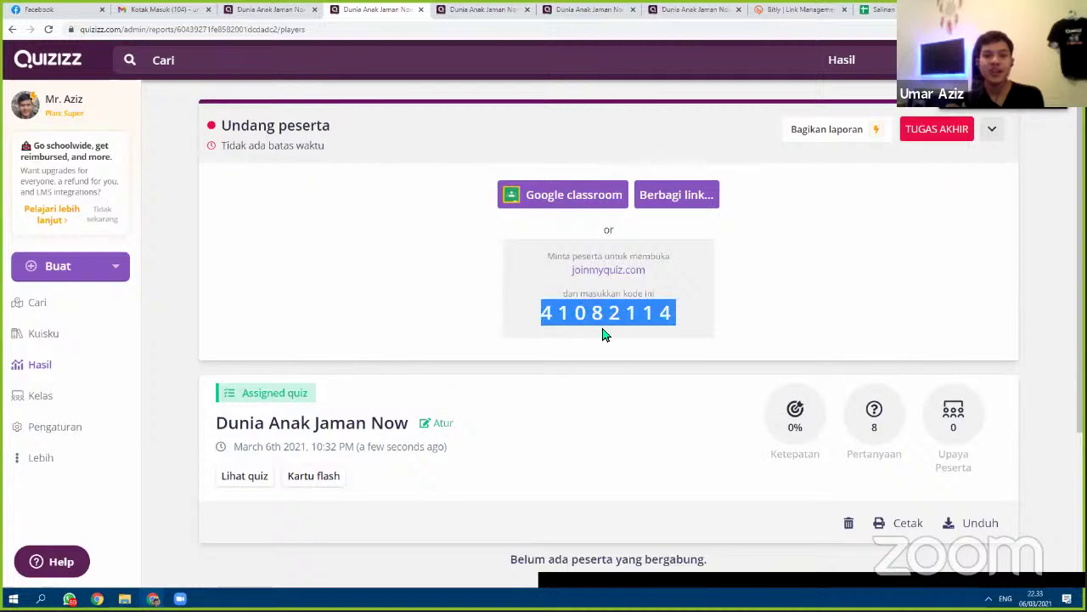
# Step: Open the Dunia Anak Jaman Now quiz page from its report, place its tab before the other quiz tabs and review the title
pyautogui.click(255, 477)
pyautogui.moveTo(459, 9); pyautogui.dragTo(274, 20)
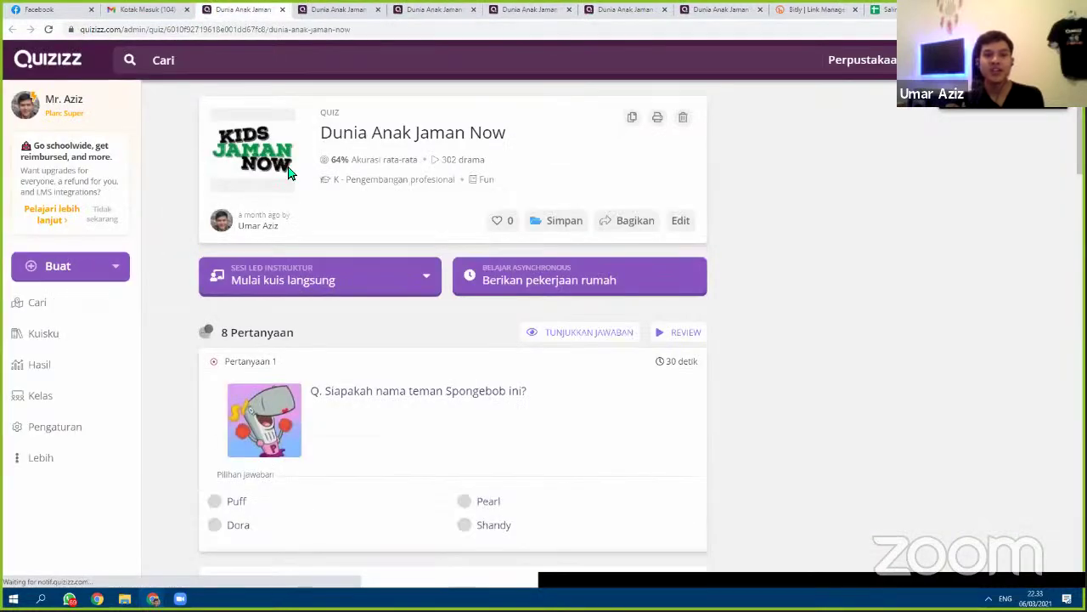
pyautogui.moveTo(320, 132); pyautogui.dragTo(508, 126)
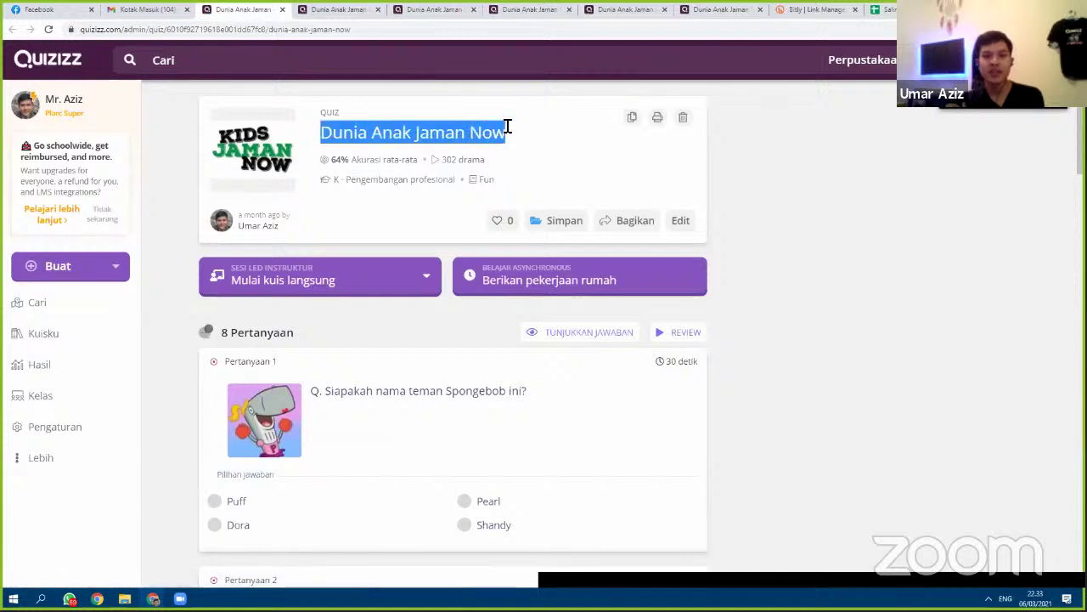
pyautogui.click(938, 156)
pyautogui.moveTo(312, 123); pyautogui.dragTo(771, 165)
pyautogui.click(728, 155)
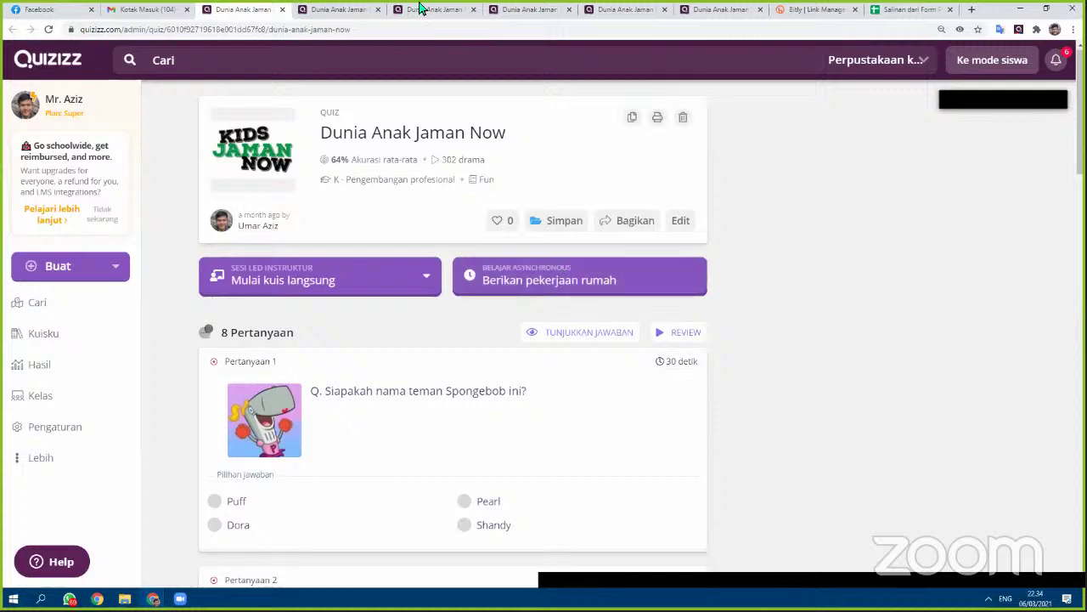
pyautogui.click(357, 9)
pyautogui.click(434, 9)
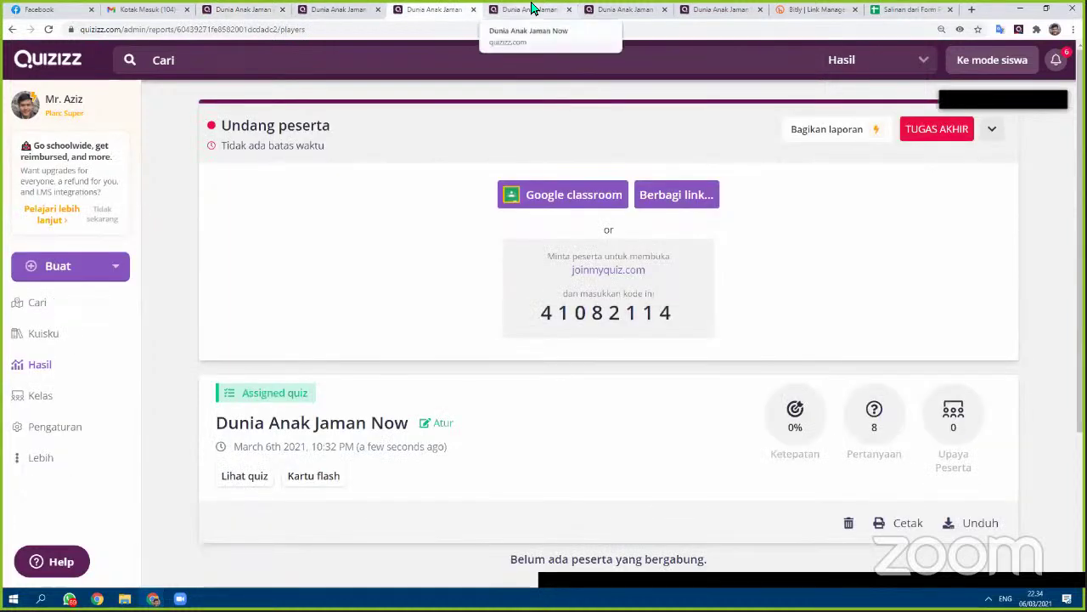
pyautogui.click(246, 10)
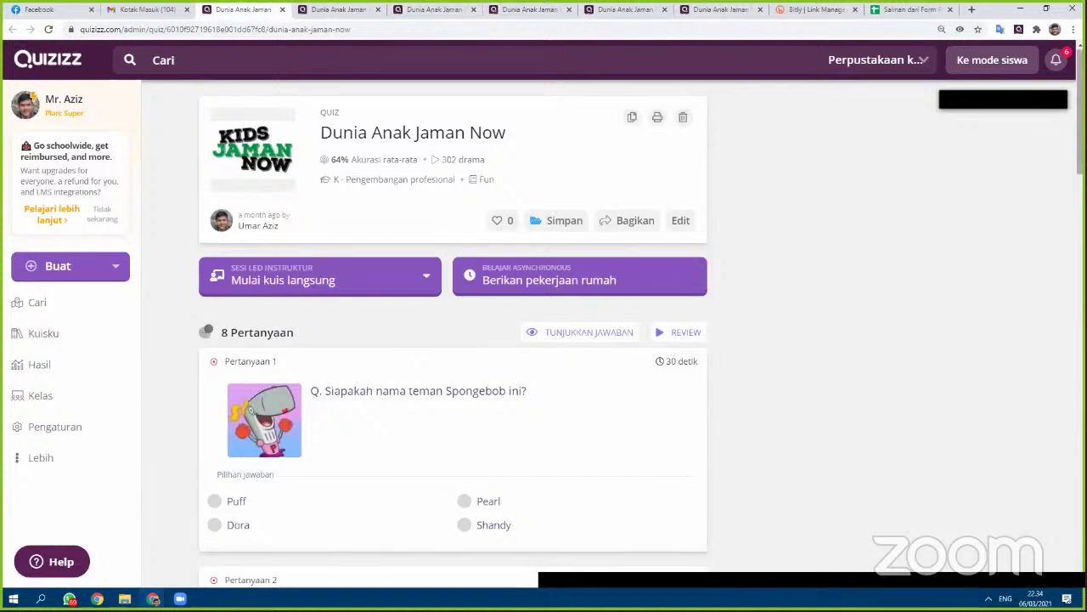
pyautogui.click(1061, 68)
pyautogui.click(640, 204)
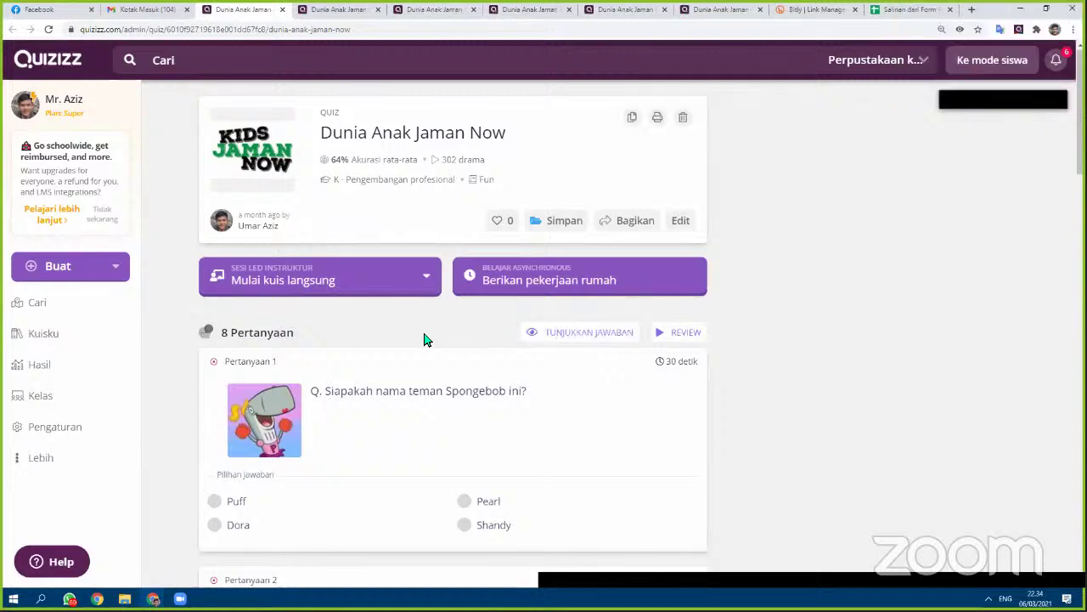
pyautogui.moveTo(223, 332); pyautogui.dragTo(751, 478)
pyautogui.click(660, 406)
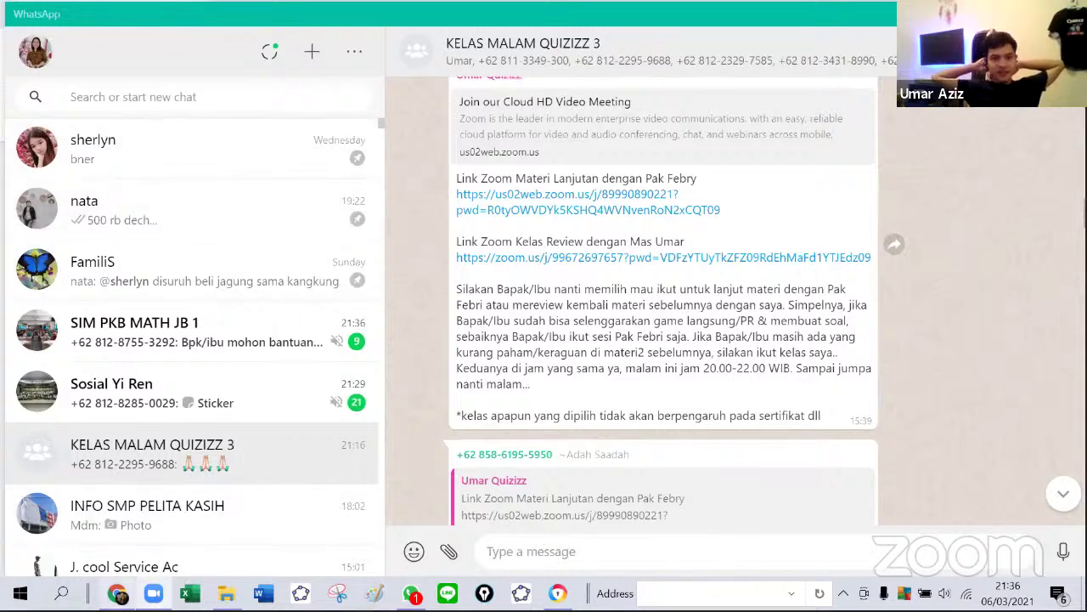
# Step: Switch from WhatsApp to Chrome, go to quizizz.com and open the five-question Kesebangunan quiz from the teacher's own quizzes
pyautogui.hotkey('alt', 'Tab')
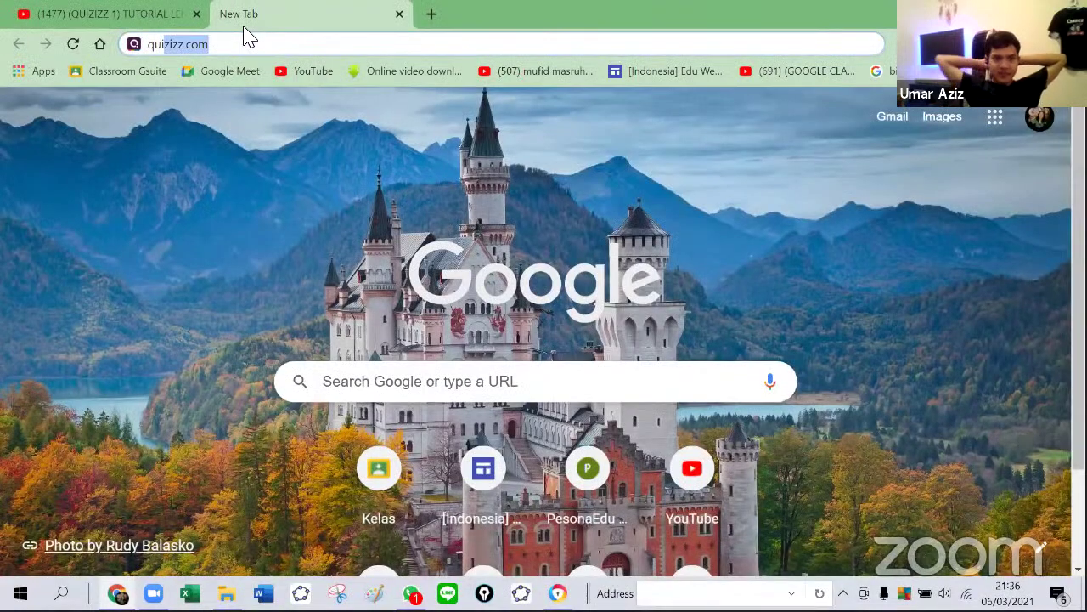
pyautogui.press('Return')
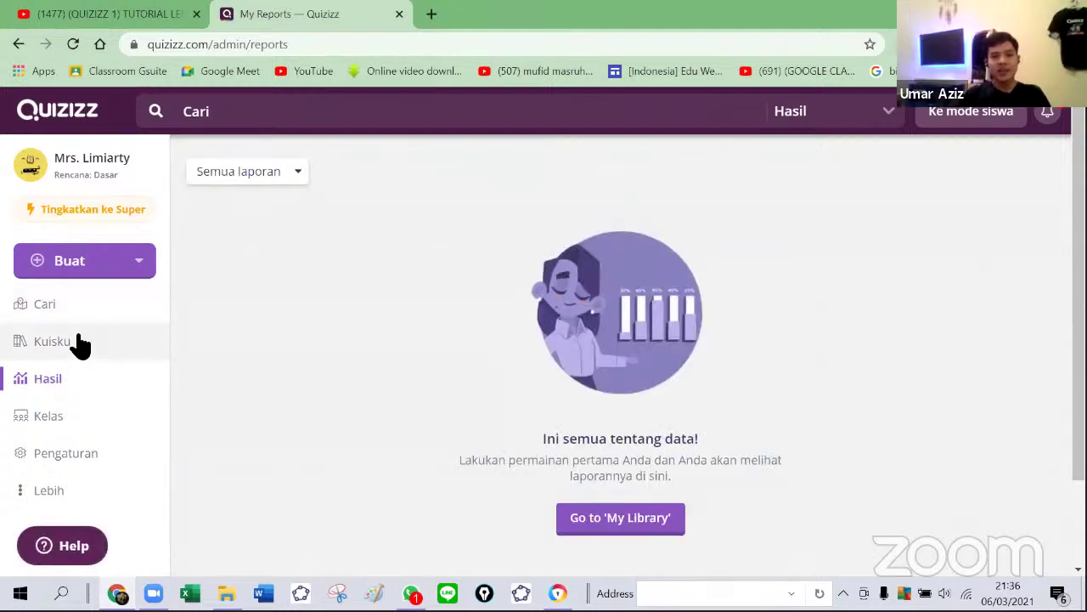
pyautogui.click(68, 348)
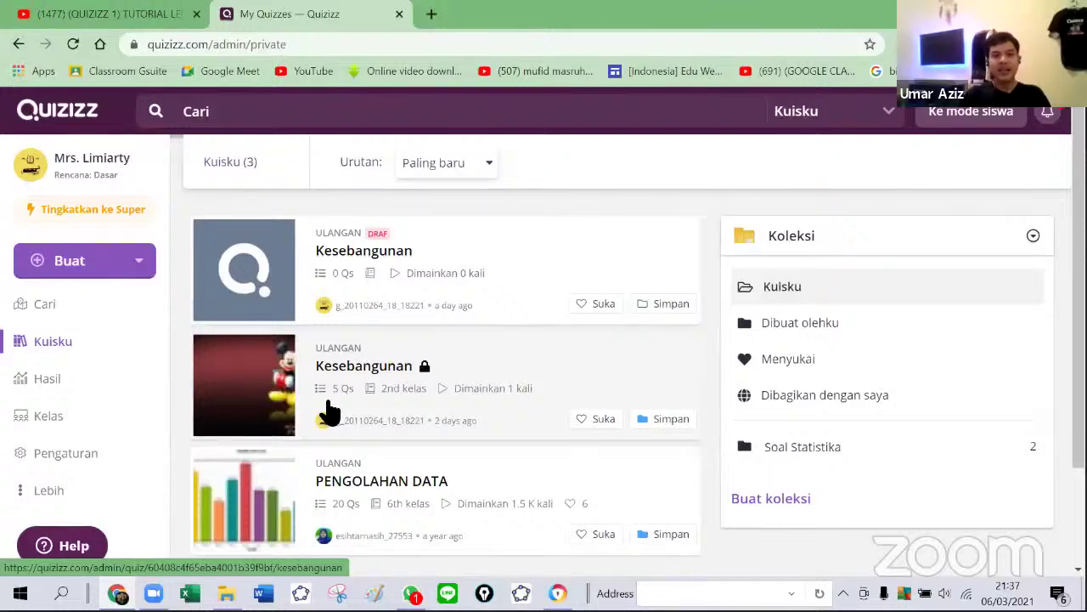
pyautogui.click(287, 372)
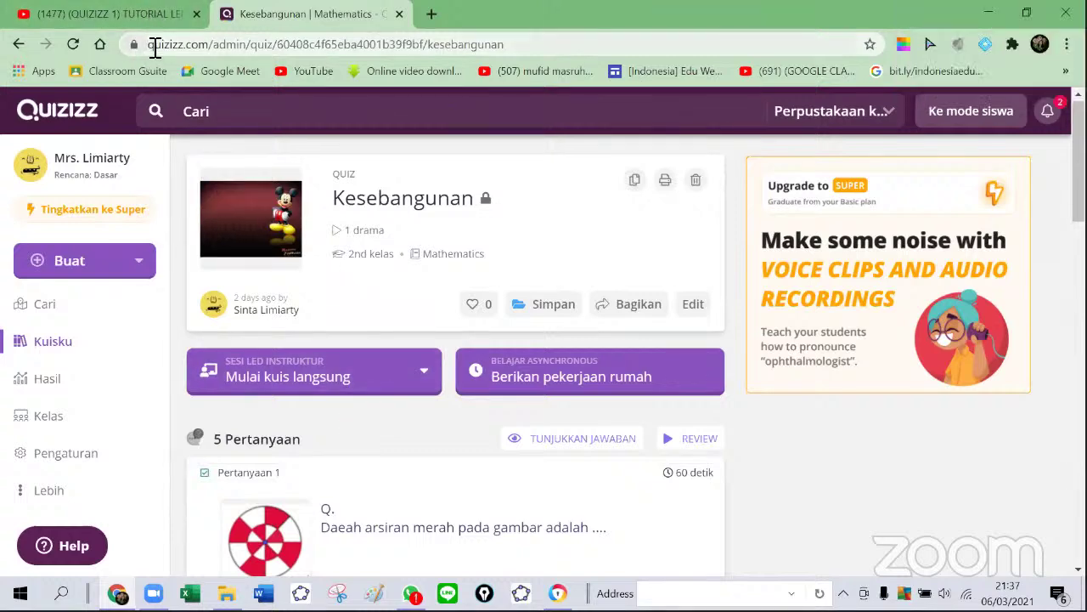
pyautogui.moveTo(155, 44); pyautogui.dragTo(574, 77)
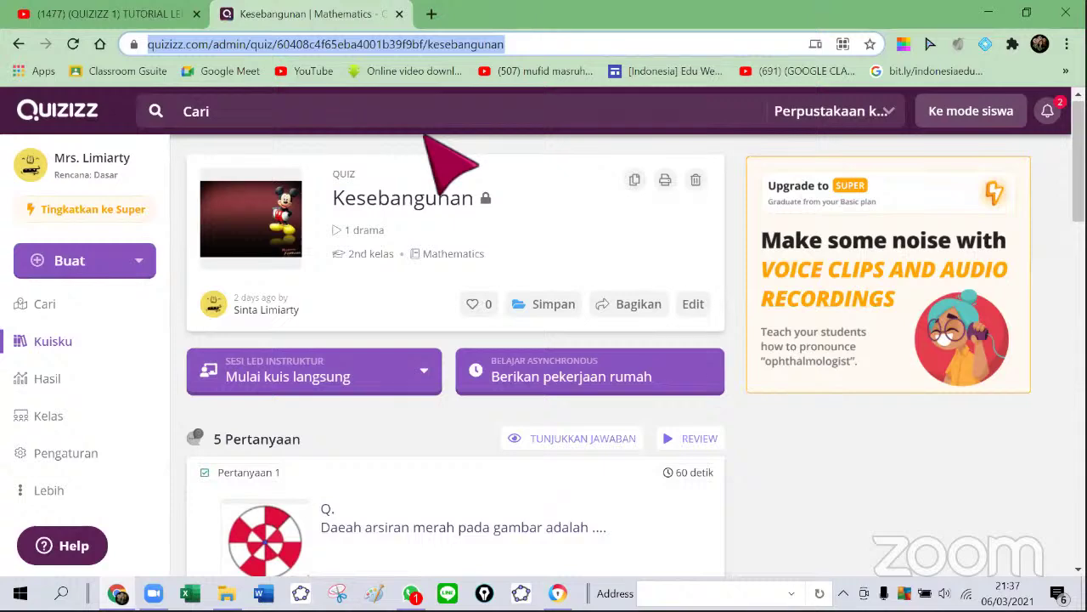
pyautogui.click(299, 115)
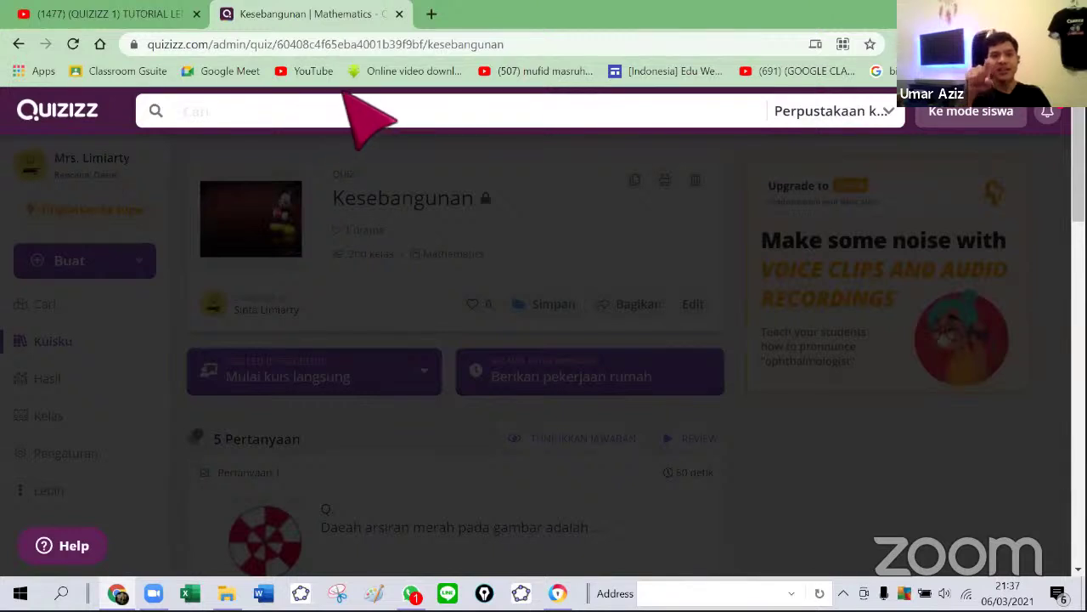
pyautogui.click(425, 167)
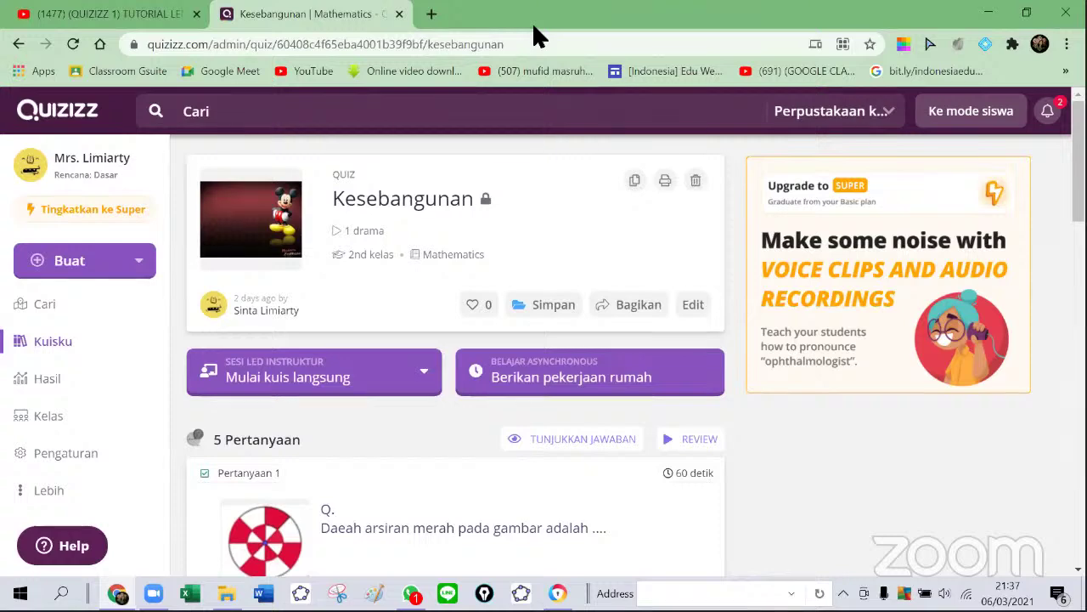
# Step: Copy the Kesebangunan quiz page's address and open it in a new browser tab
pyautogui.click(442, 43)
pyautogui.hotkey('ctrl', 'c')
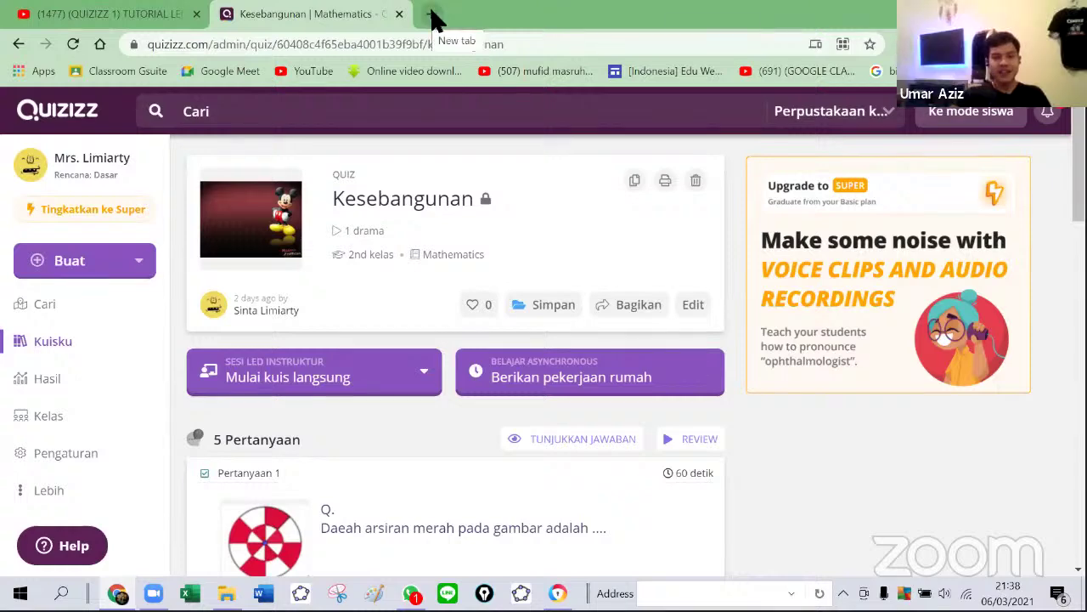
pyautogui.click(431, 15)
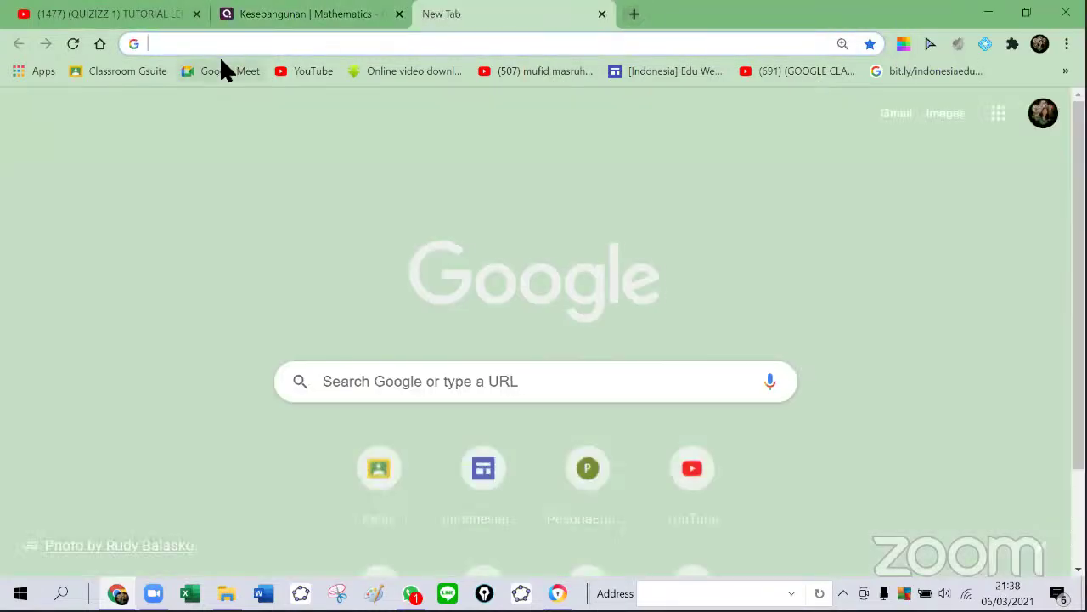
pyautogui.hotkey('ctrl', 'v')
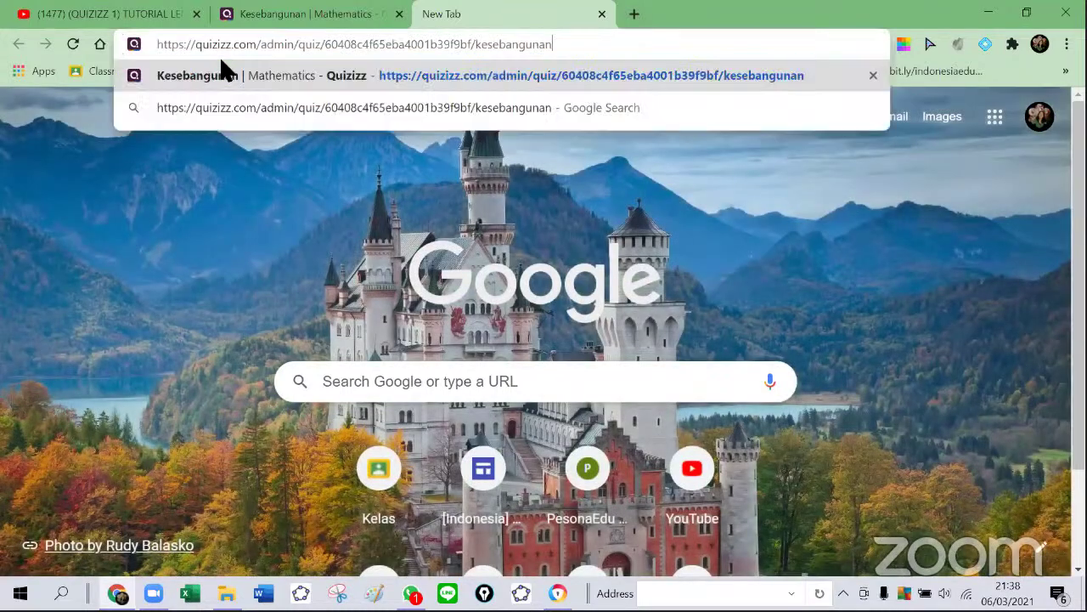
pyautogui.click(275, 79)
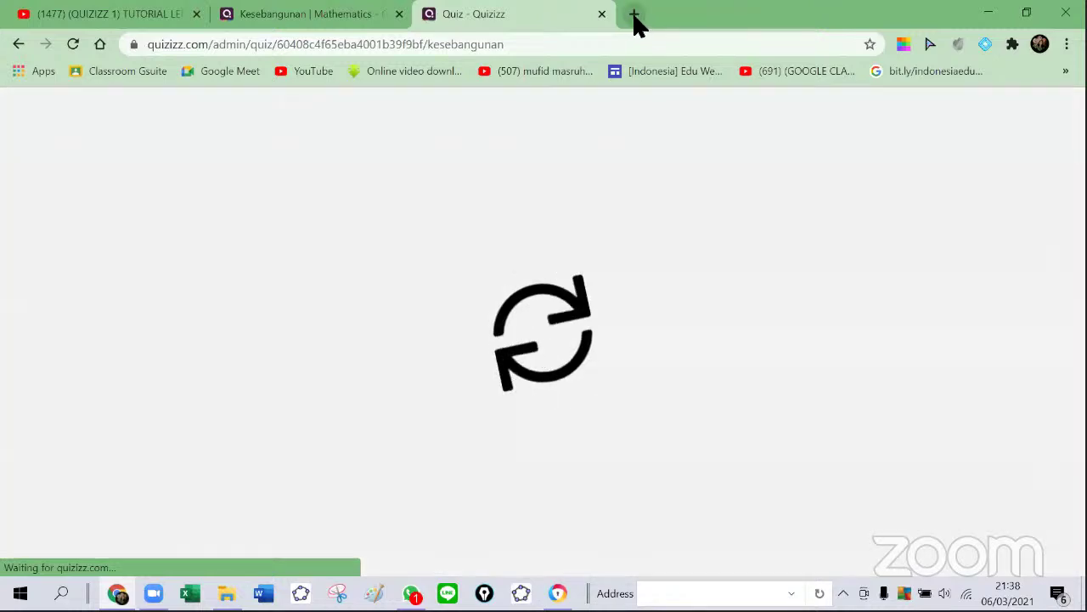
# Step: Open the copied Kesebangunan quiz address once more in another new browser tab
pyautogui.click(623, 17)
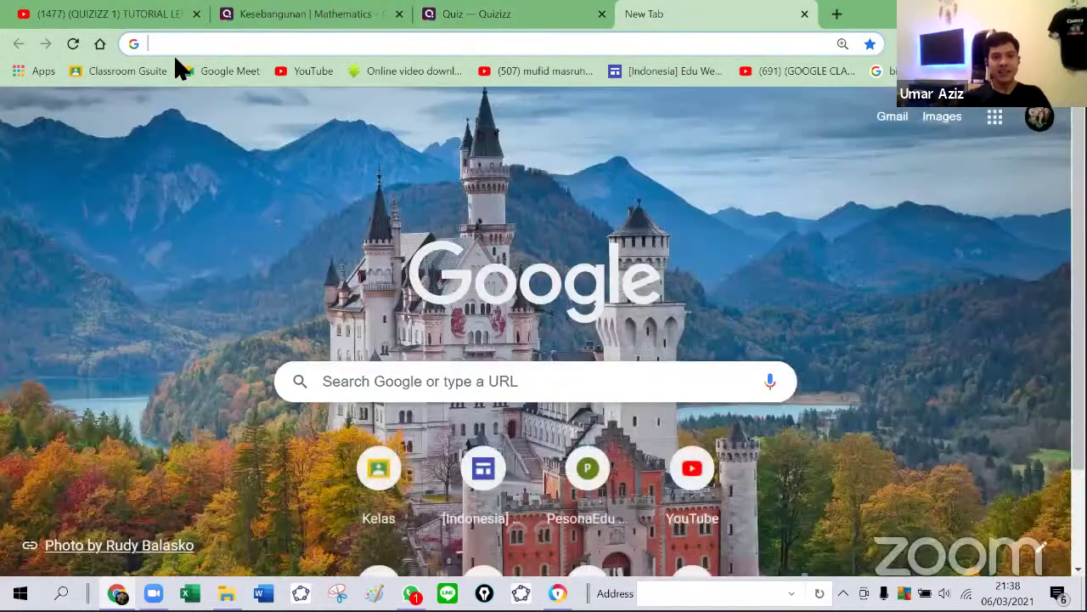
pyautogui.hotkey('ctrl', 'v')
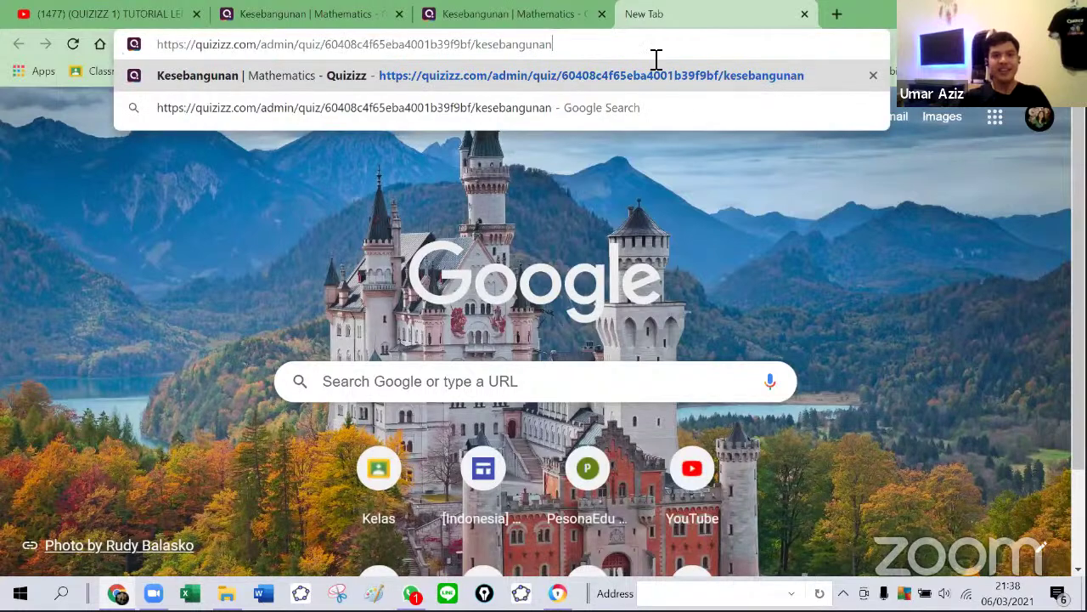
pyautogui.press('Return')
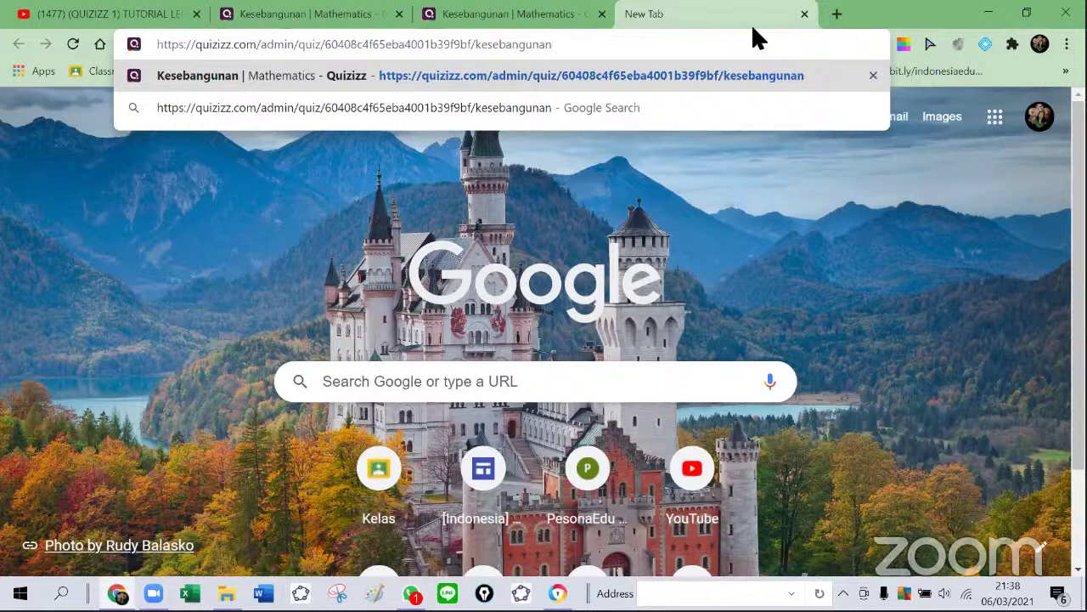
pyautogui.press('Return')
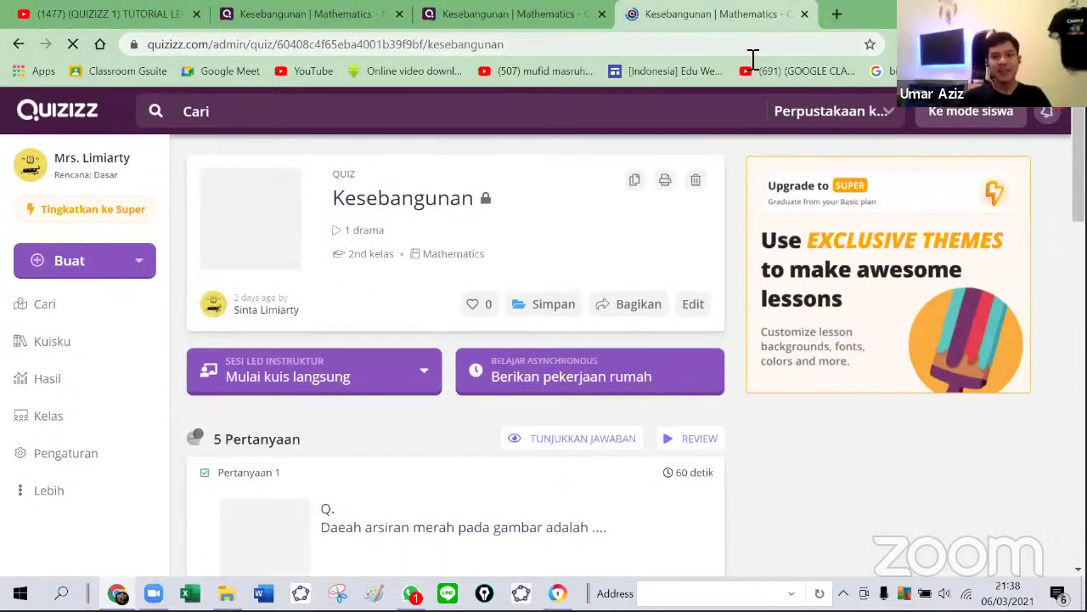
# Step: Assign the Kesebangunan quiz as homework with the deadline date set to Sunday, March 14
pyautogui.click(616, 391)
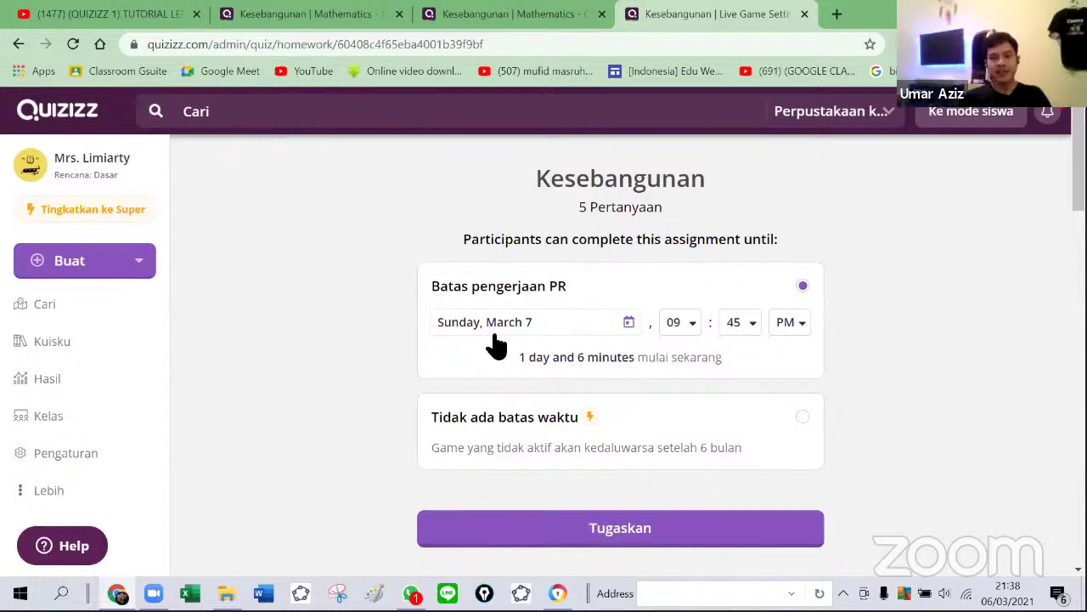
pyautogui.click(692, 326)
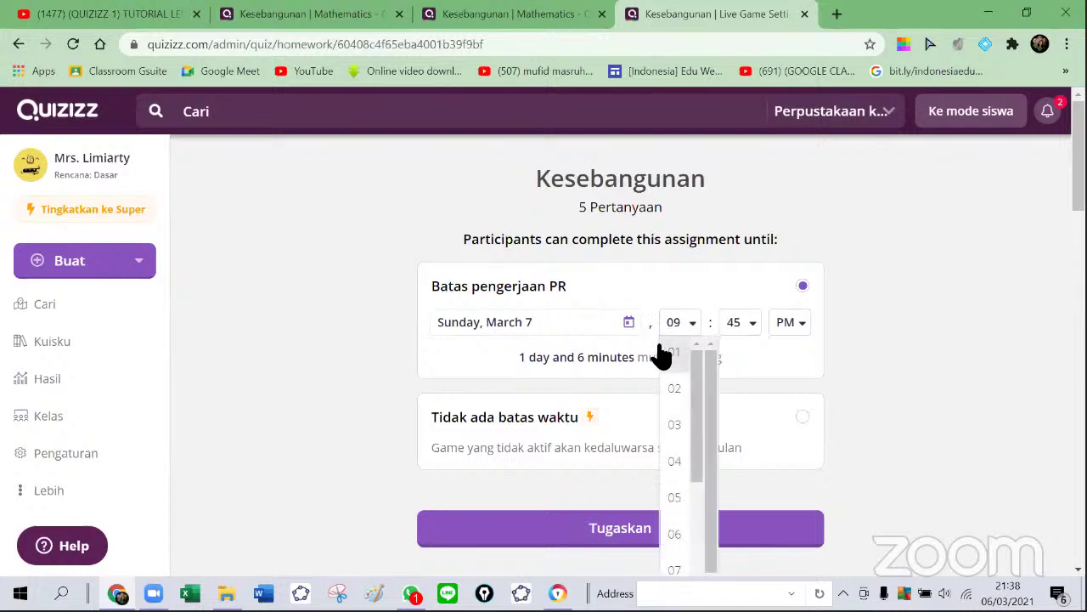
pyautogui.click(516, 330)
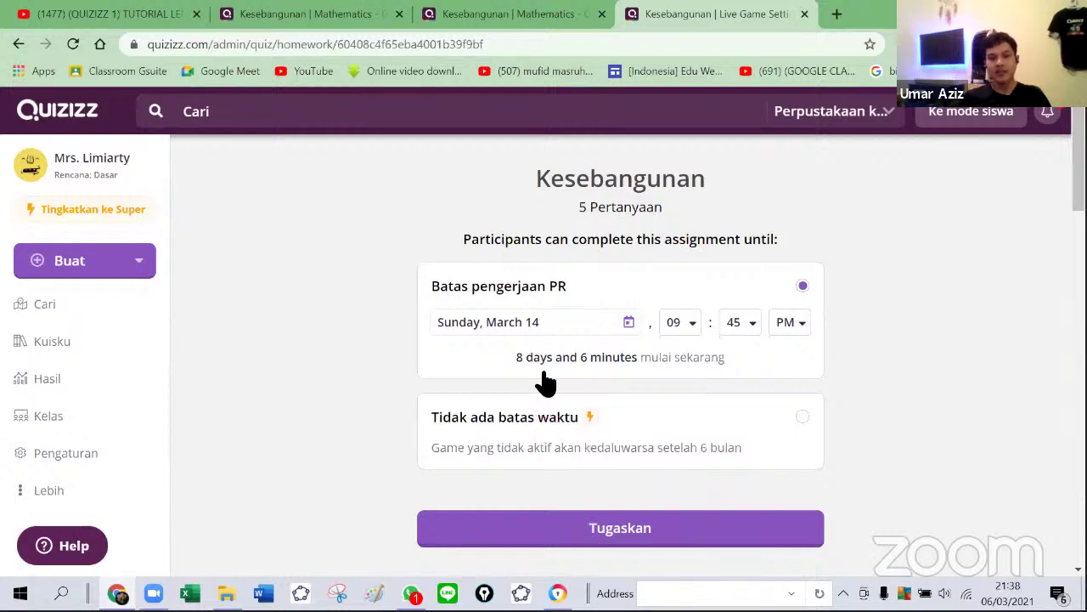
pyautogui.click(608, 521)
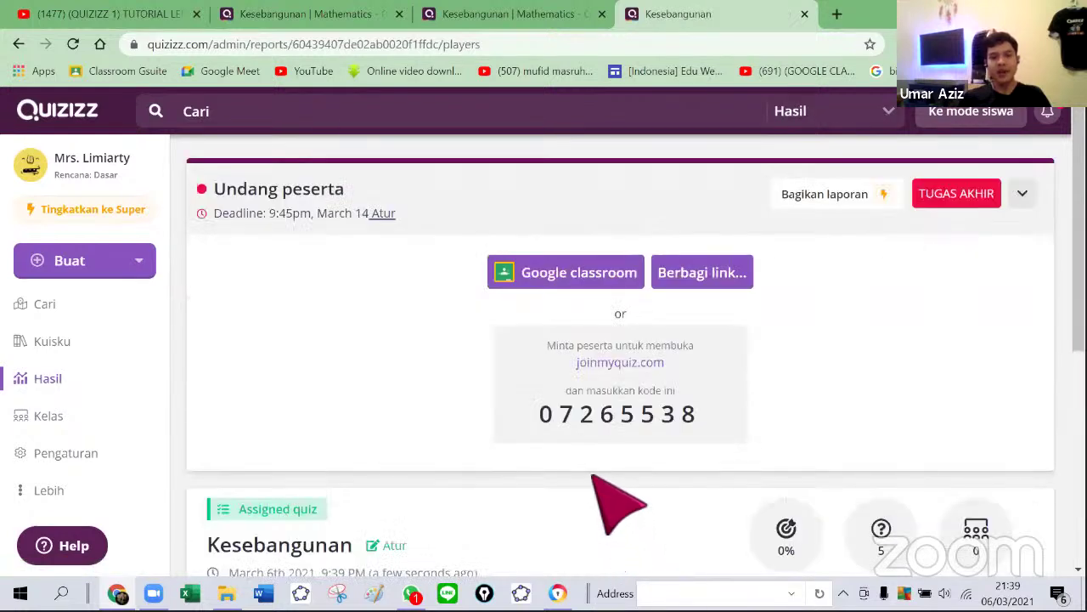
# Step: Rename the assigned Kesebangunan quiz's result as Kesebangunan 8c
pyautogui.scroll(-1, 626, 466)
pyautogui.scroll(-1, 626, 466)
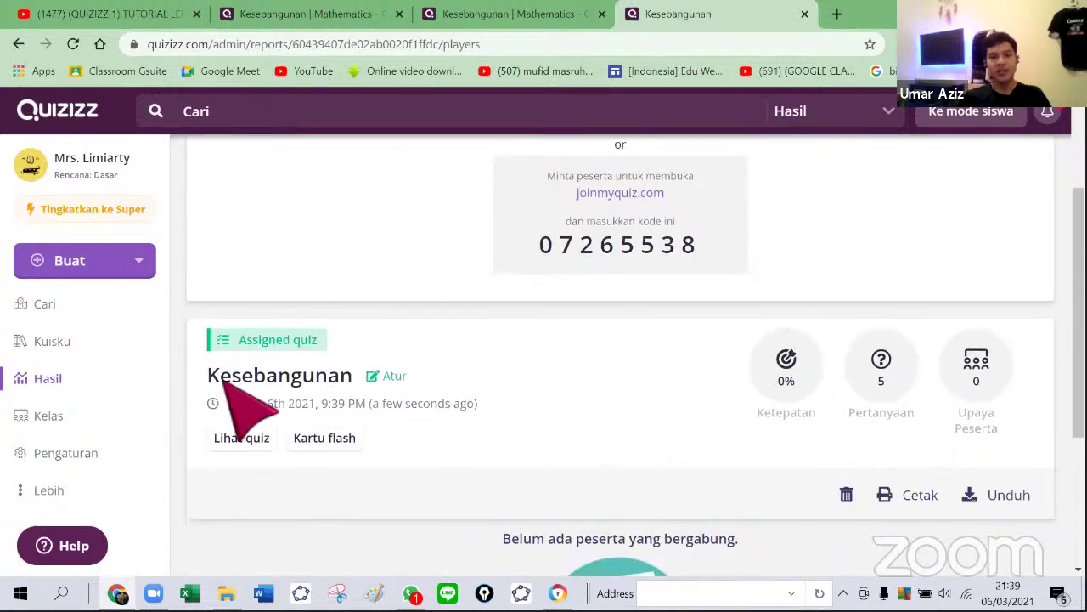
pyautogui.click(394, 376)
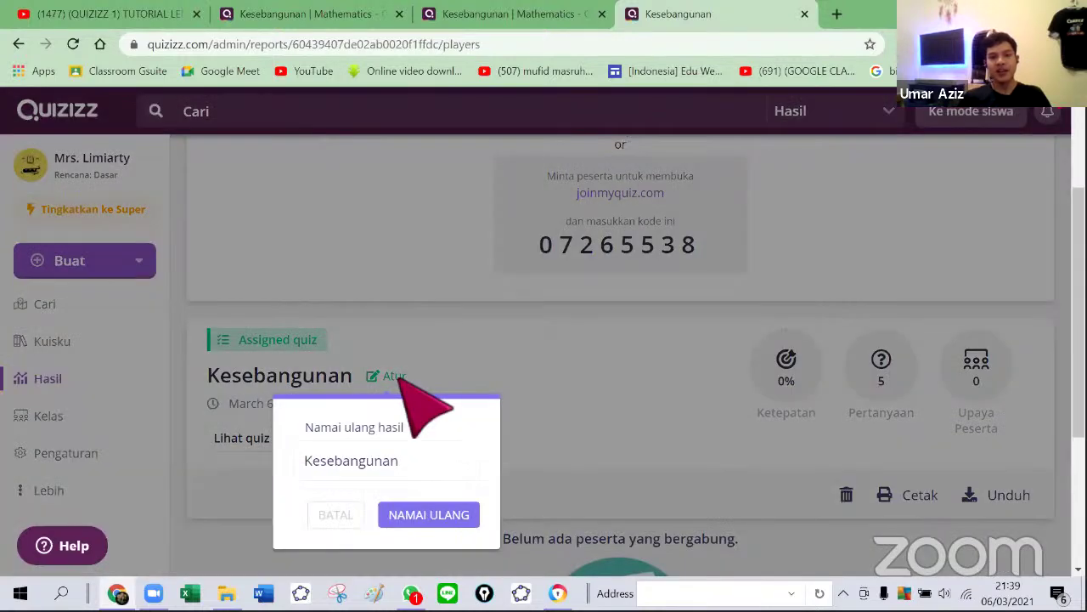
pyautogui.click(438, 516)
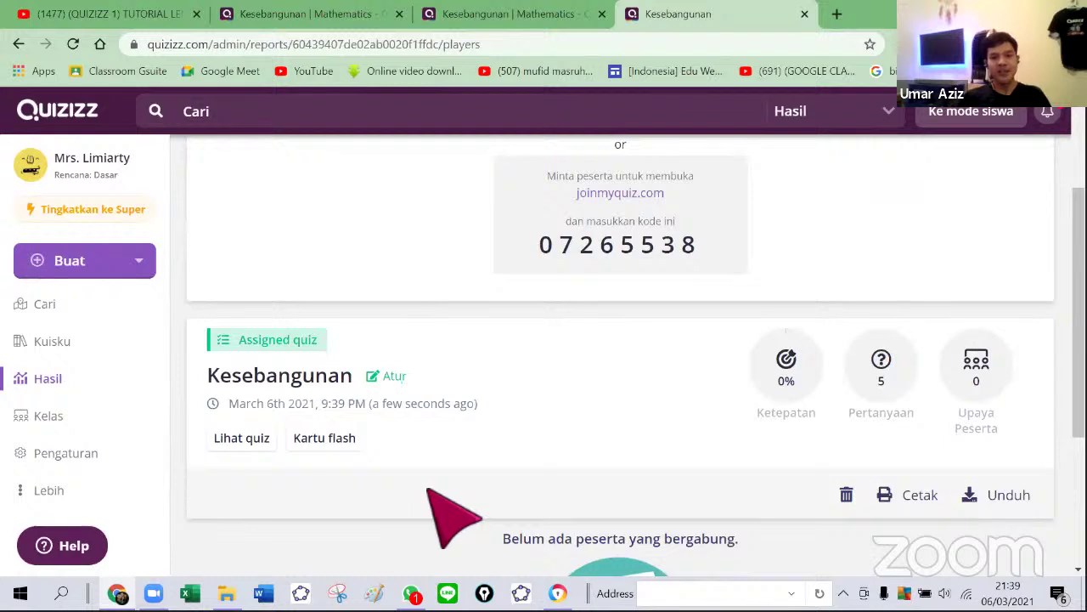
pyautogui.click(376, 376)
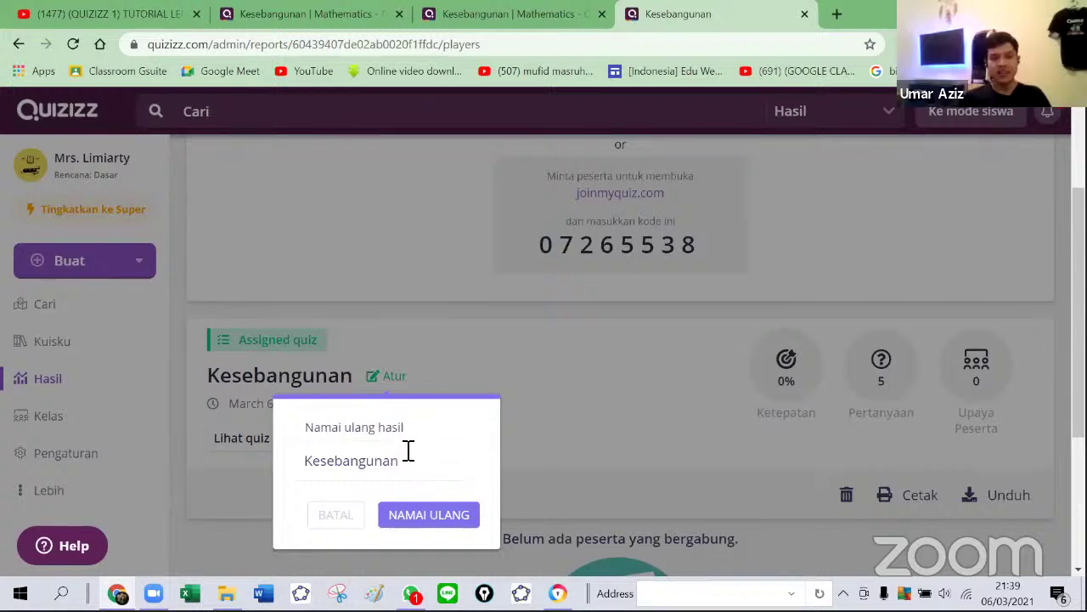
pyautogui.click(410, 461)
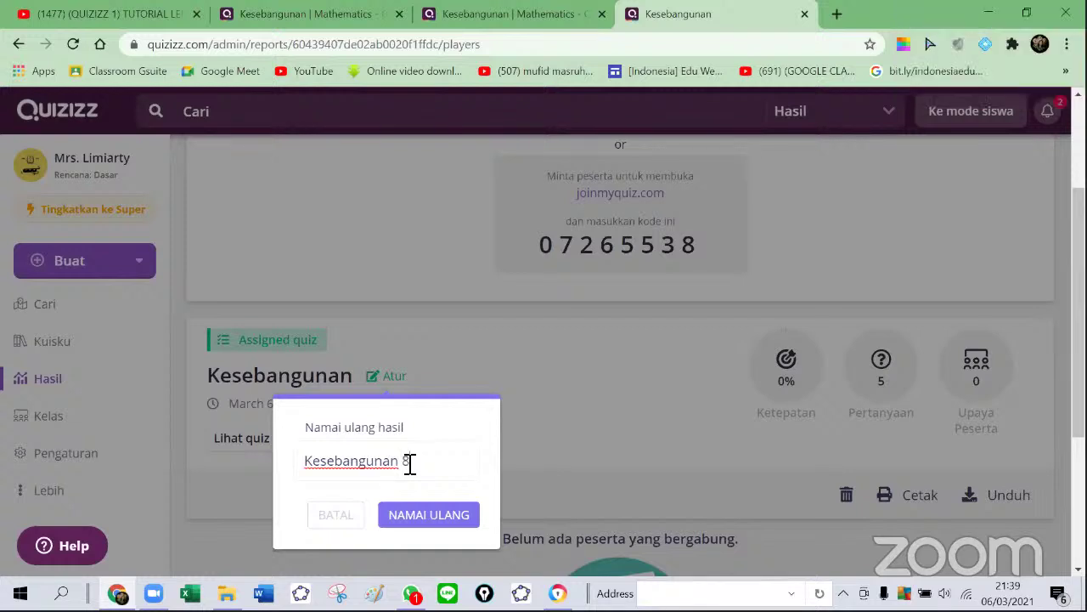
pyautogui.click(437, 516)
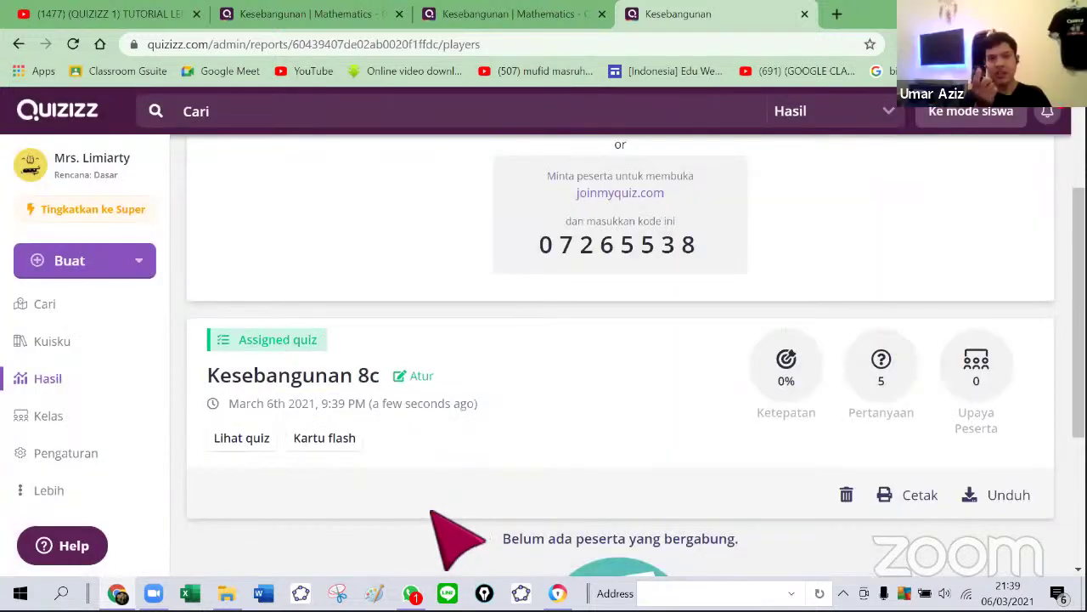
# Step: From the second open copy of the Kesebangunan quiz, assign it as homework with the deadline date set to Sunday, March 14
pyautogui.click(464, 23)
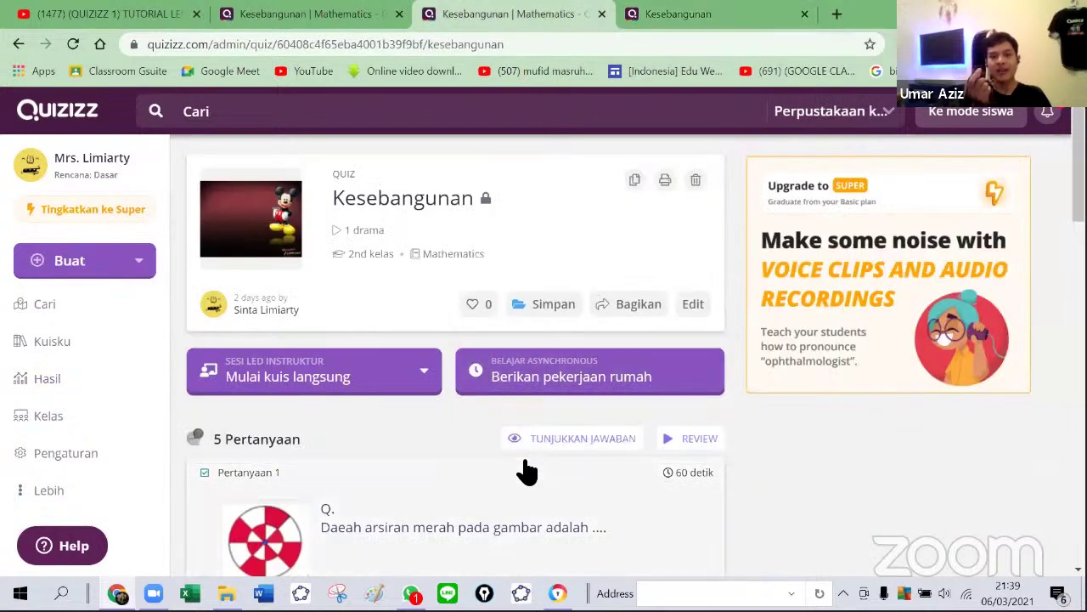
pyautogui.scroll(-1, 526, 471)
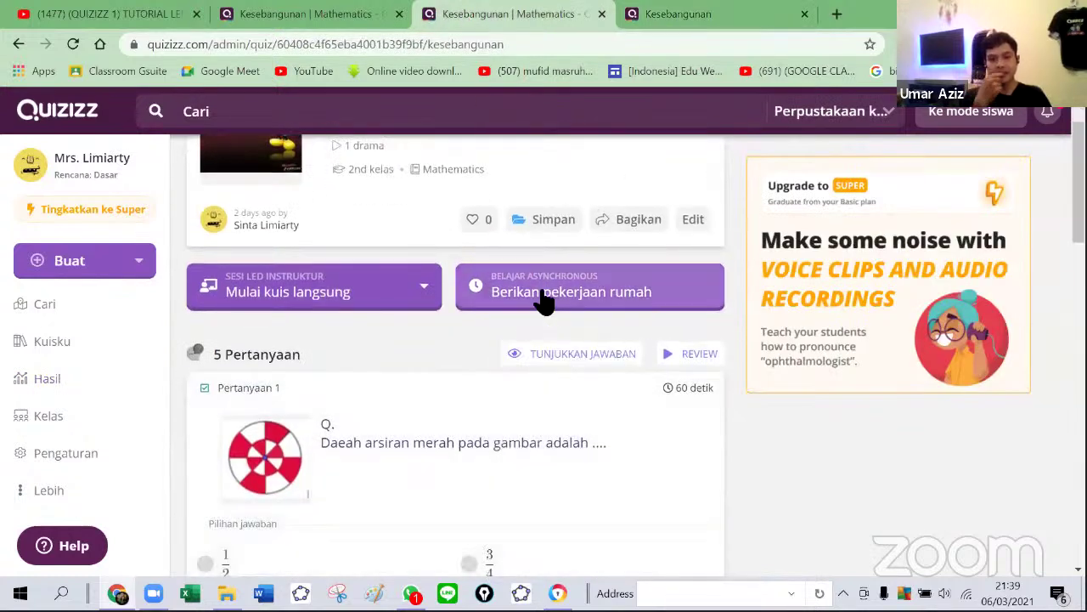
pyautogui.click(543, 300)
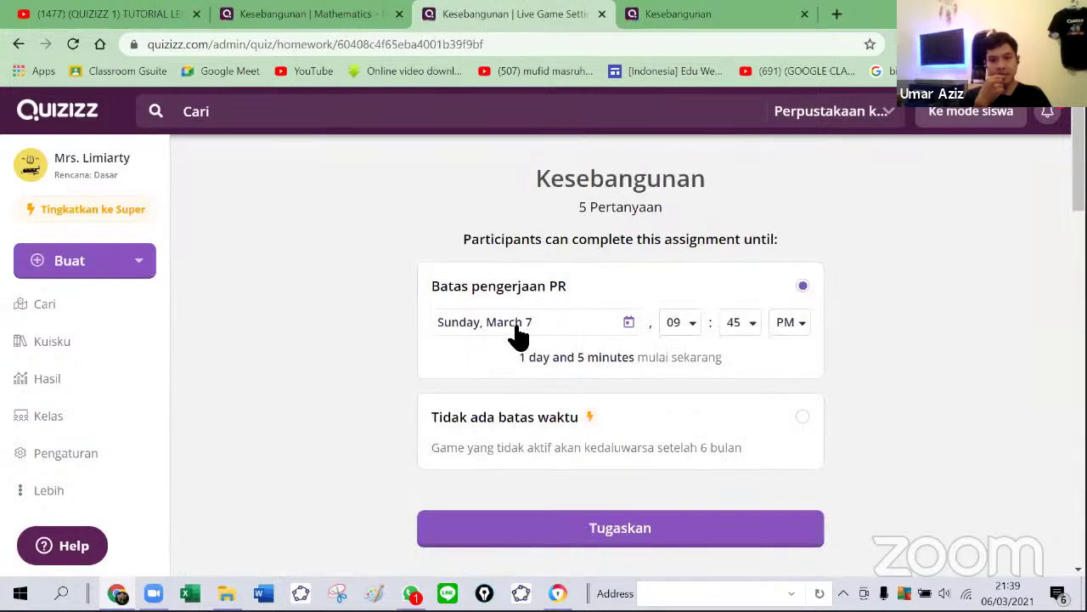
pyautogui.click(512, 327)
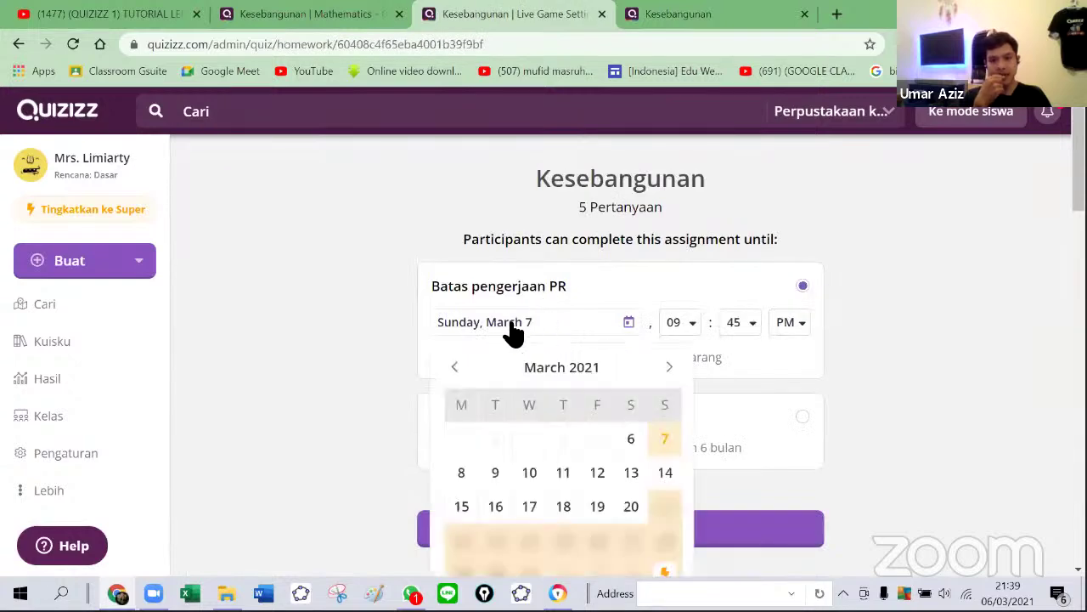
pyautogui.click(662, 474)
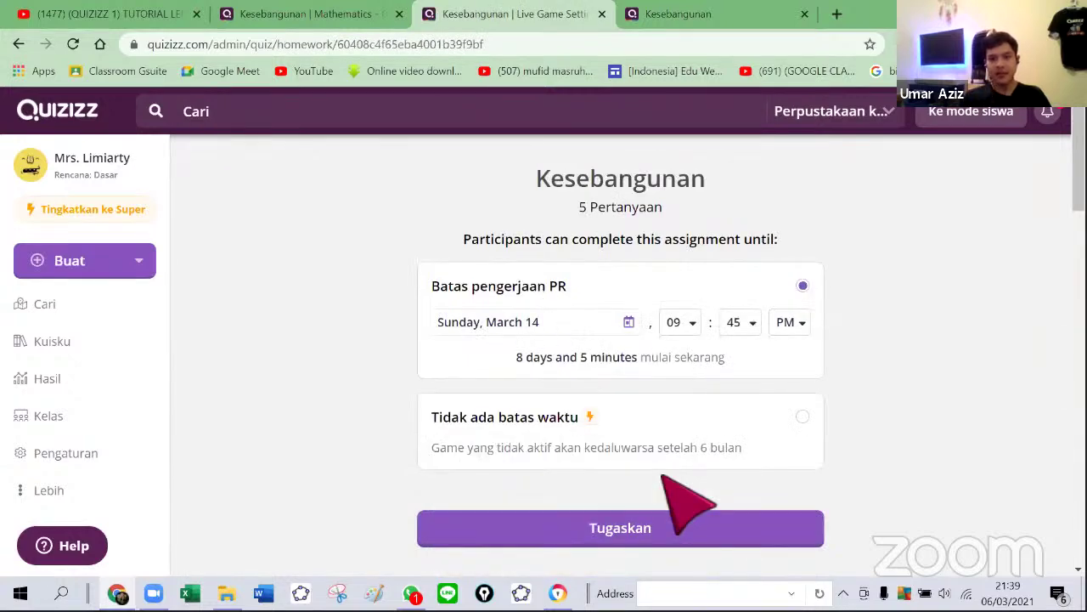
pyautogui.click(630, 529)
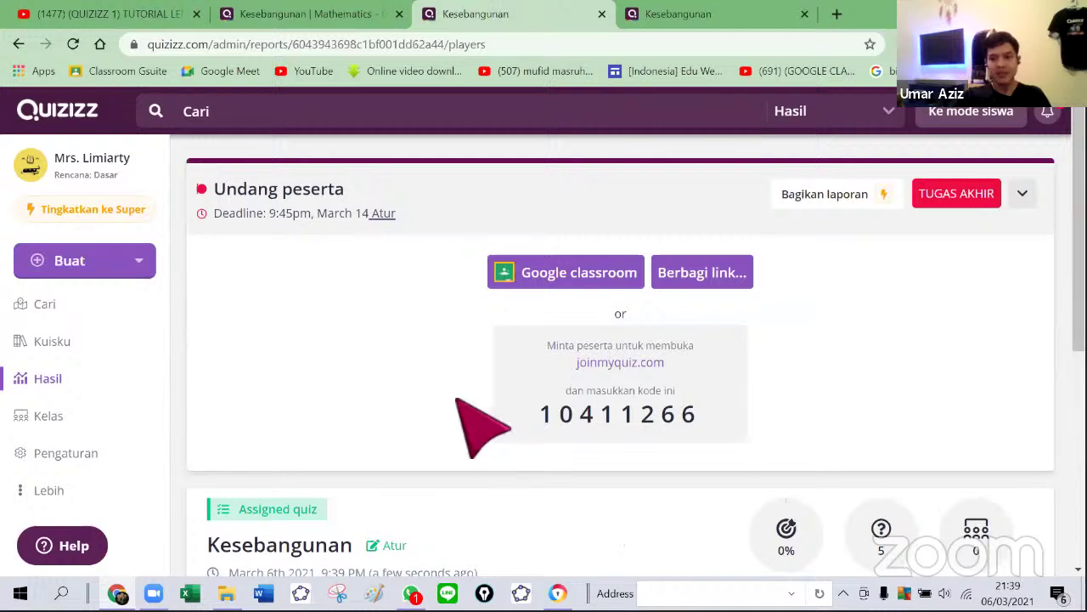
# Step: Rename the result of this second Kesebangunan assignment as Kesebangunan 8A
pyautogui.scroll(-2, 450, 408)
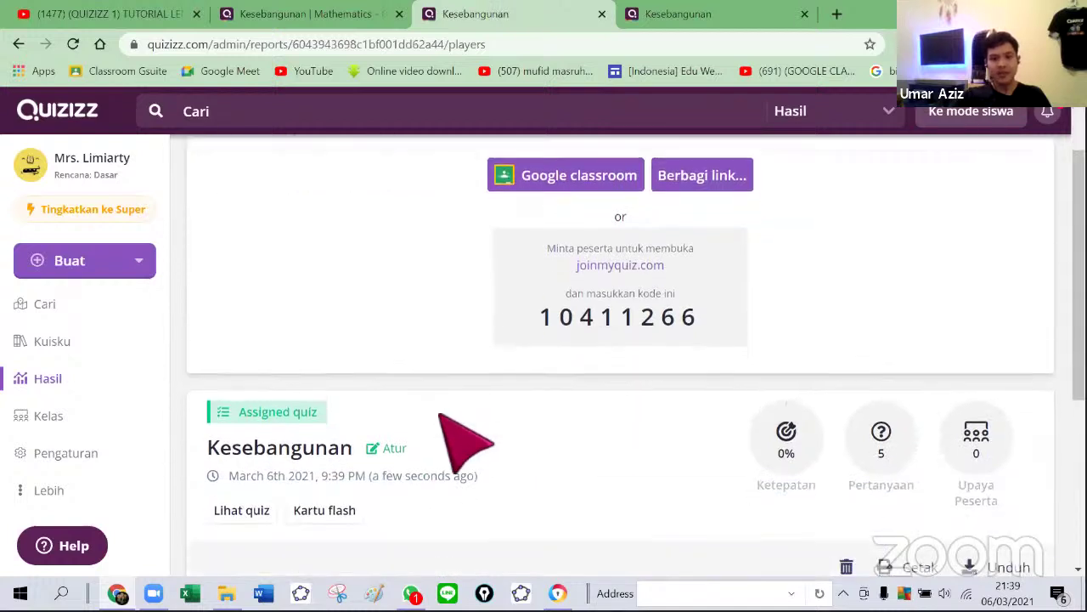
pyautogui.scroll(-1, 450, 433)
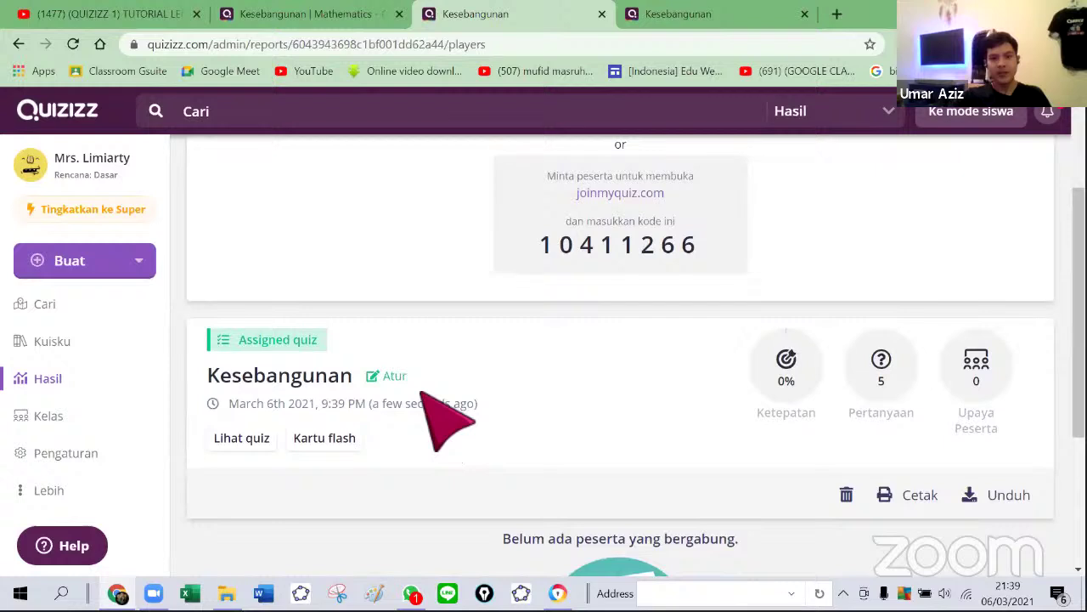
pyautogui.click(423, 394)
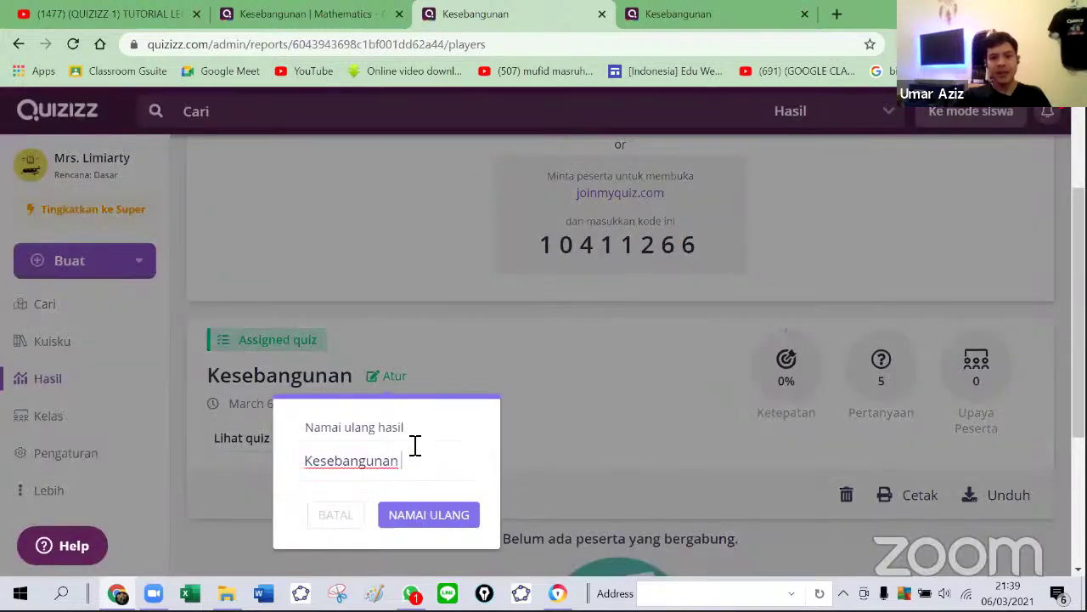
pyautogui.write('8A')
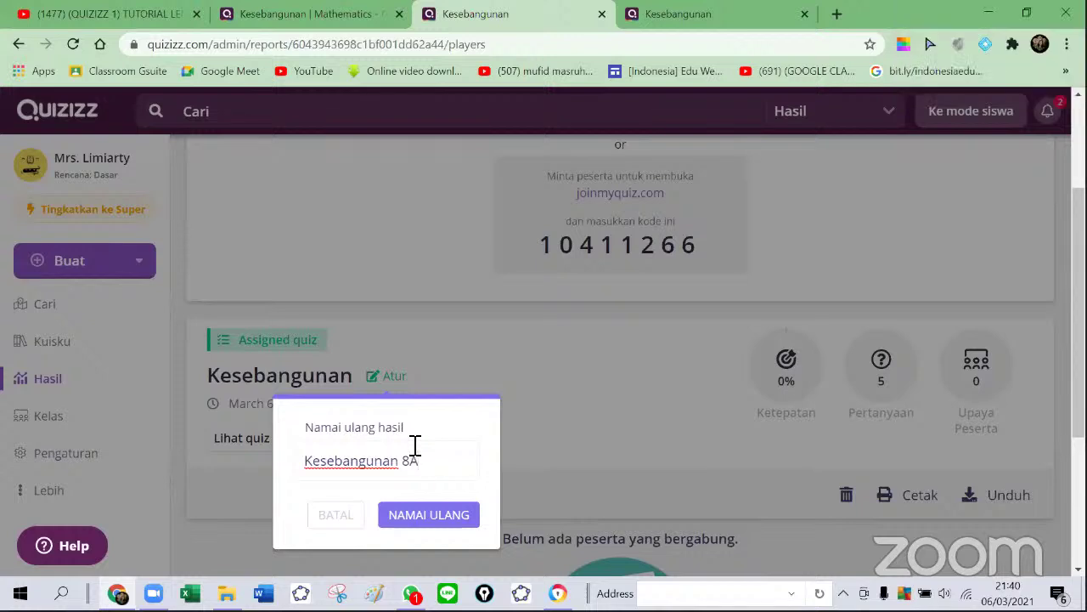
pyautogui.click(442, 516)
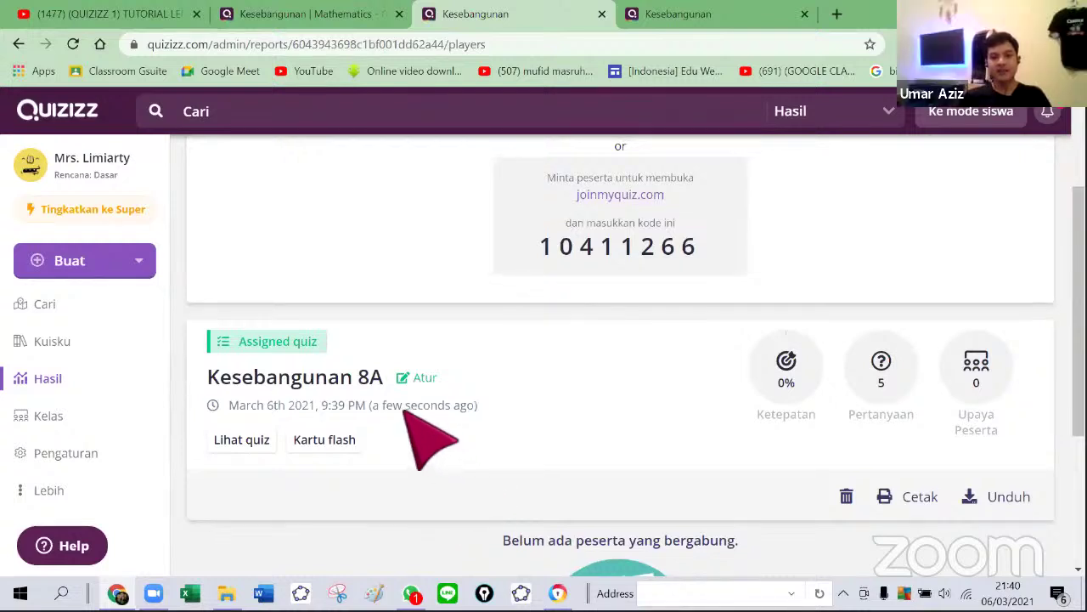
# Step: Copy the share link of the Kesebangunan 8A assignment for participants
pyautogui.scroll(2, 399, 418)
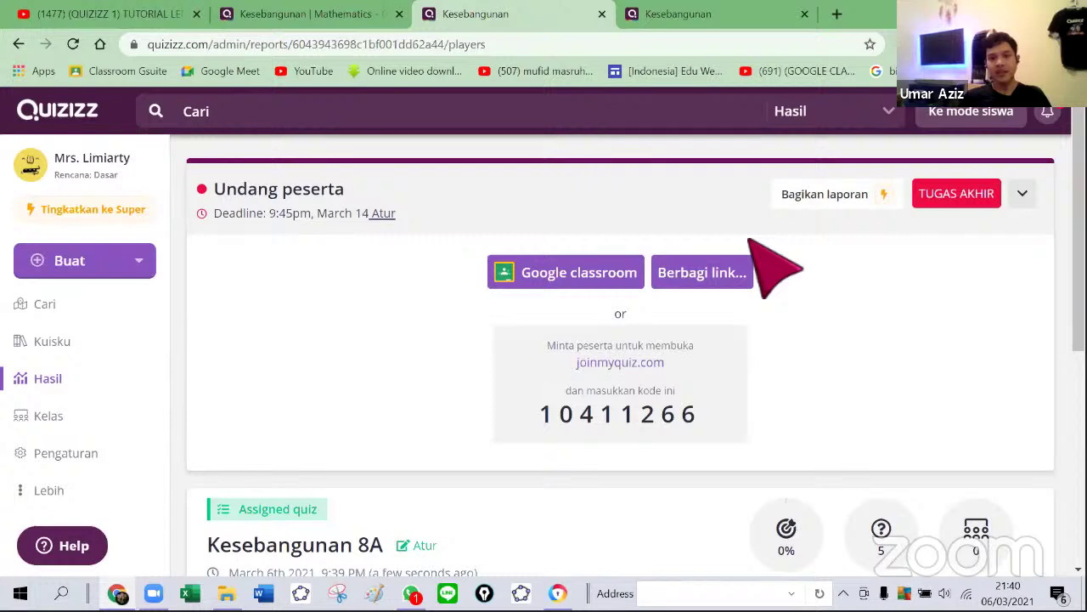
pyautogui.scroll(-1, 749, 241)
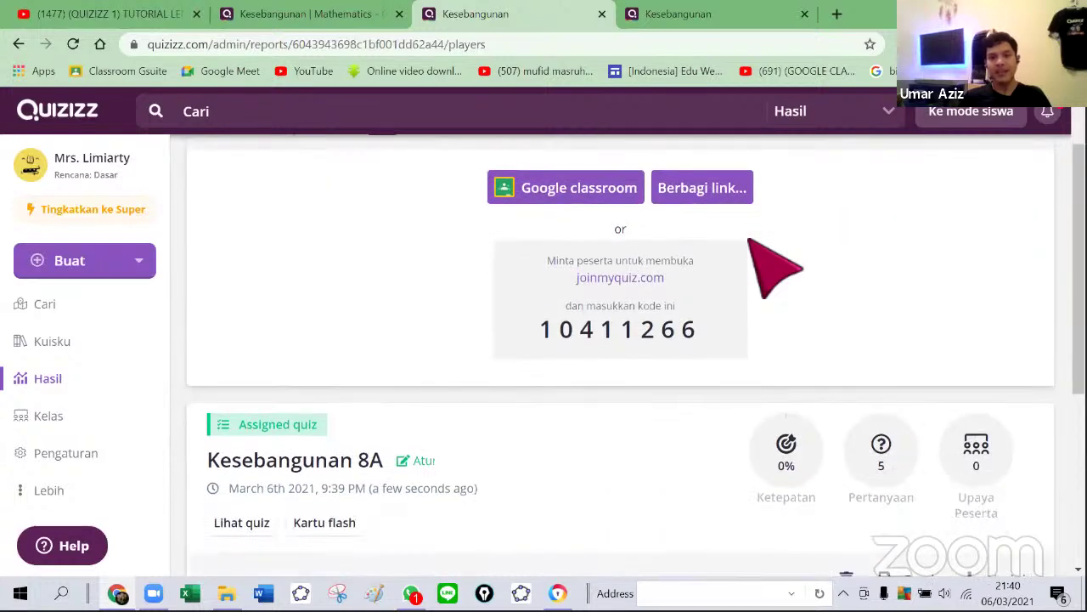
pyautogui.scroll(1, 750, 241)
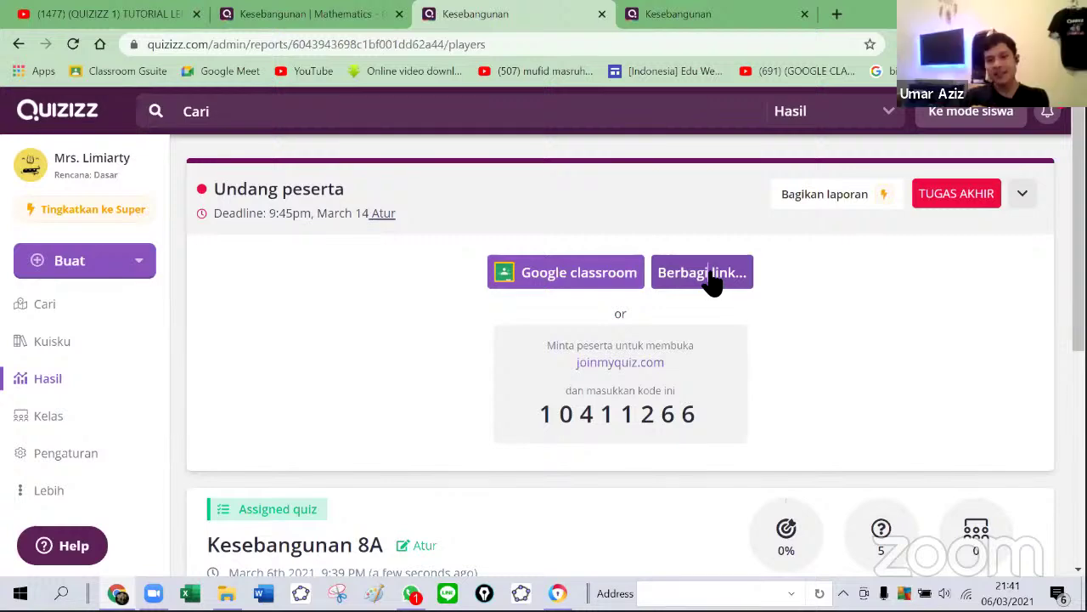
pyautogui.click(712, 276)
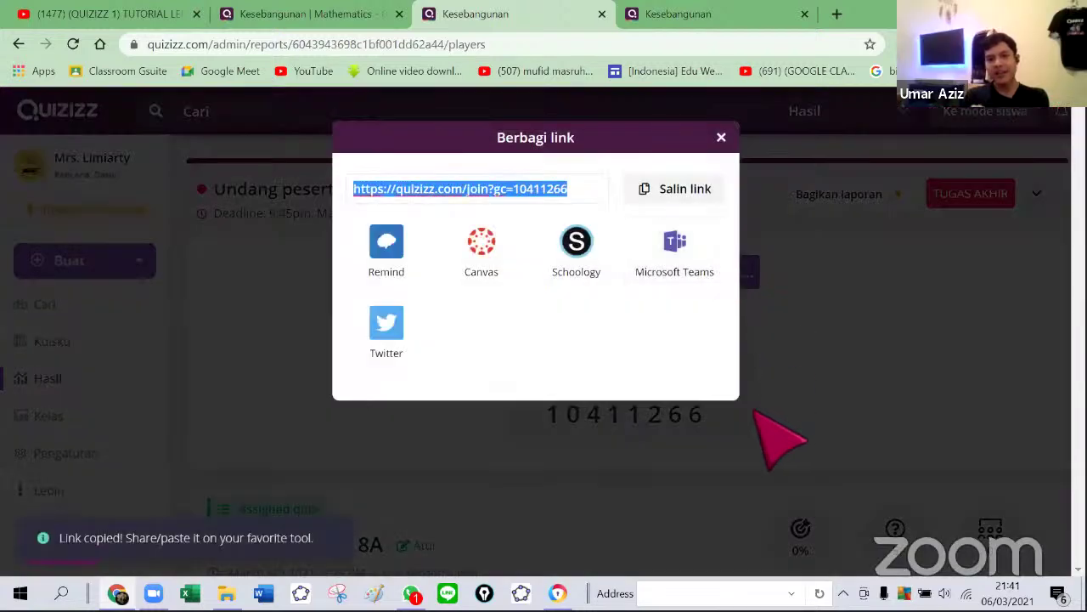
pyautogui.click(688, 191)
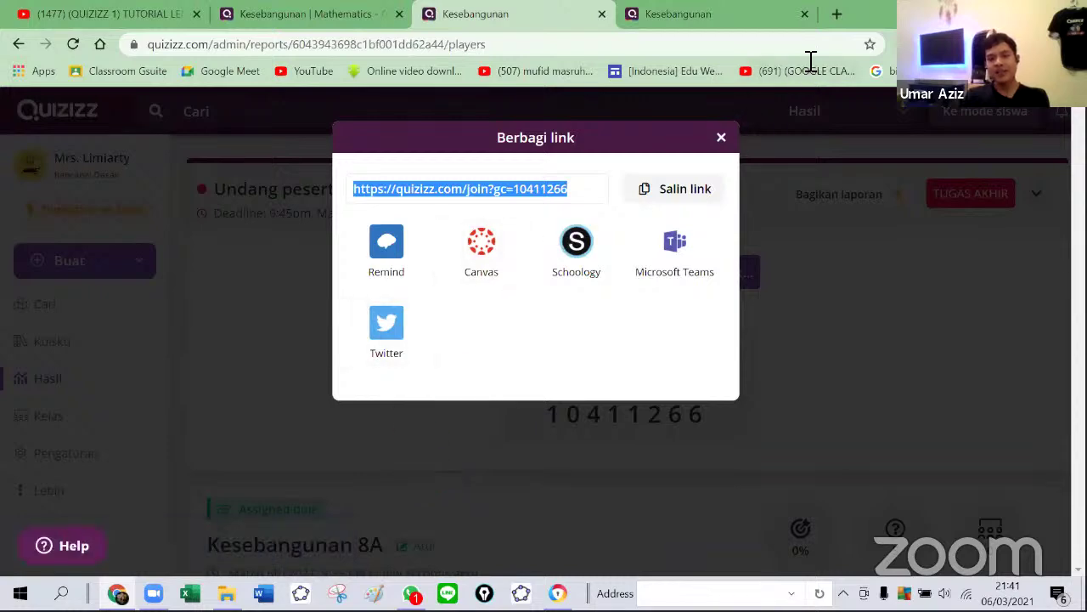
# Step: Open Google Classroom in a new browser tab and switch to the teacher's edu.jakarta.go.id account
pyautogui.click(835, 17)
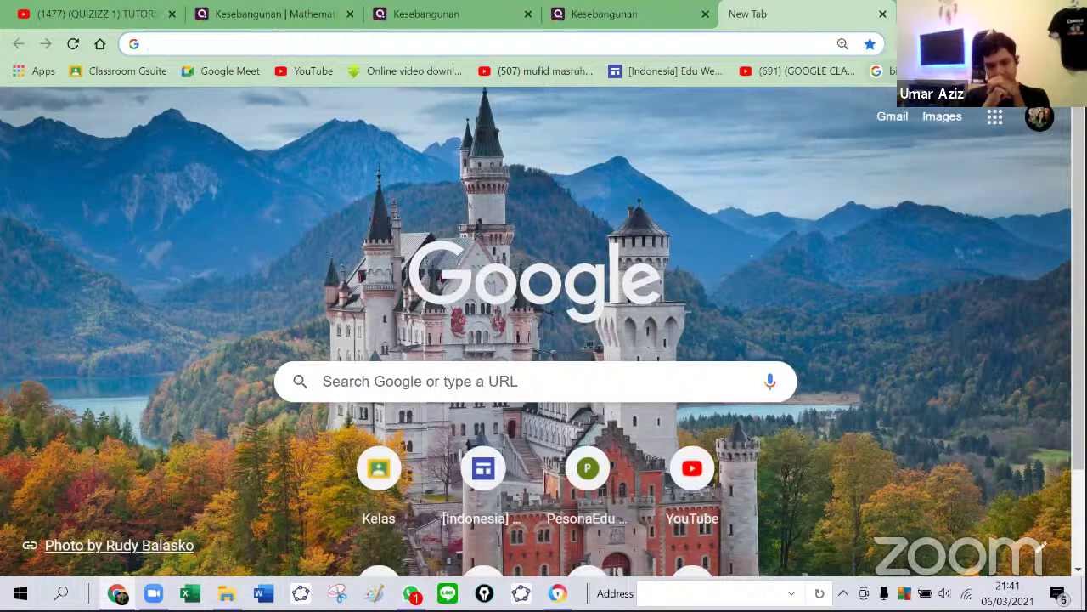
pyautogui.click(1036, 119)
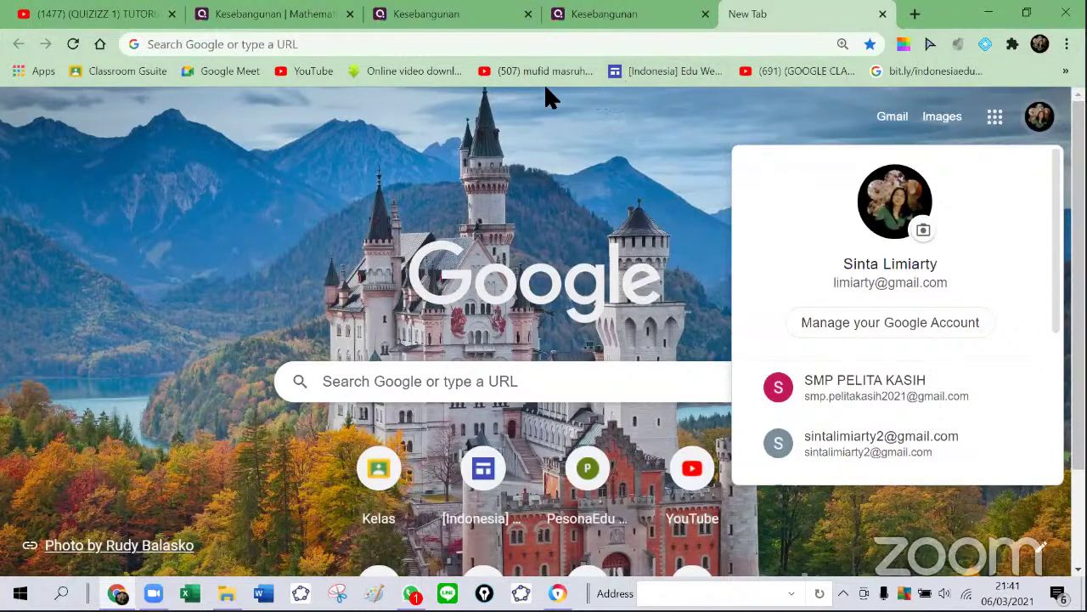
pyautogui.click(144, 73)
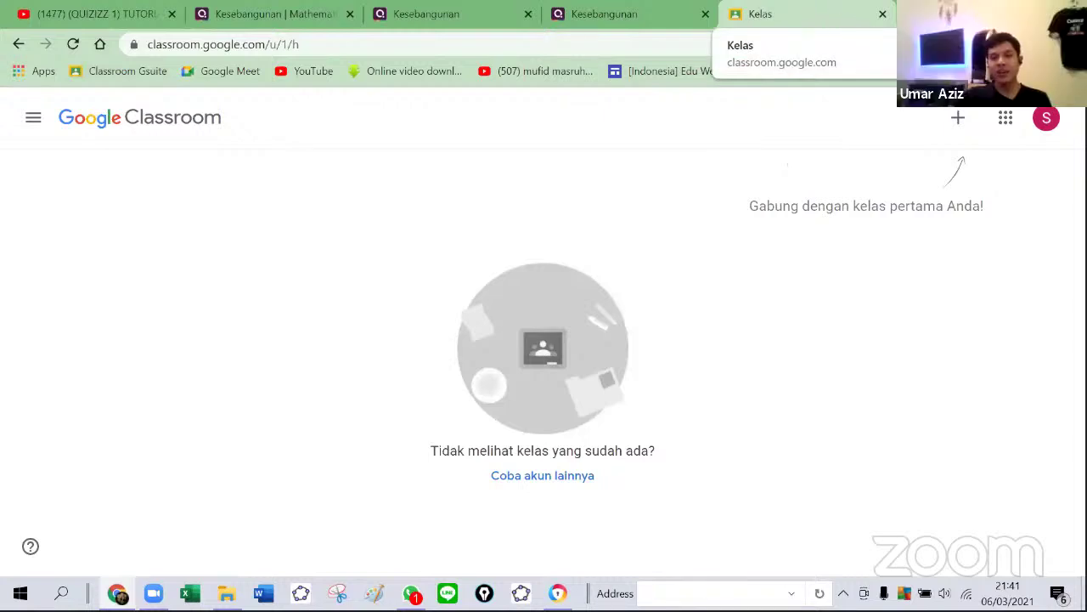
pyautogui.click(1047, 118)
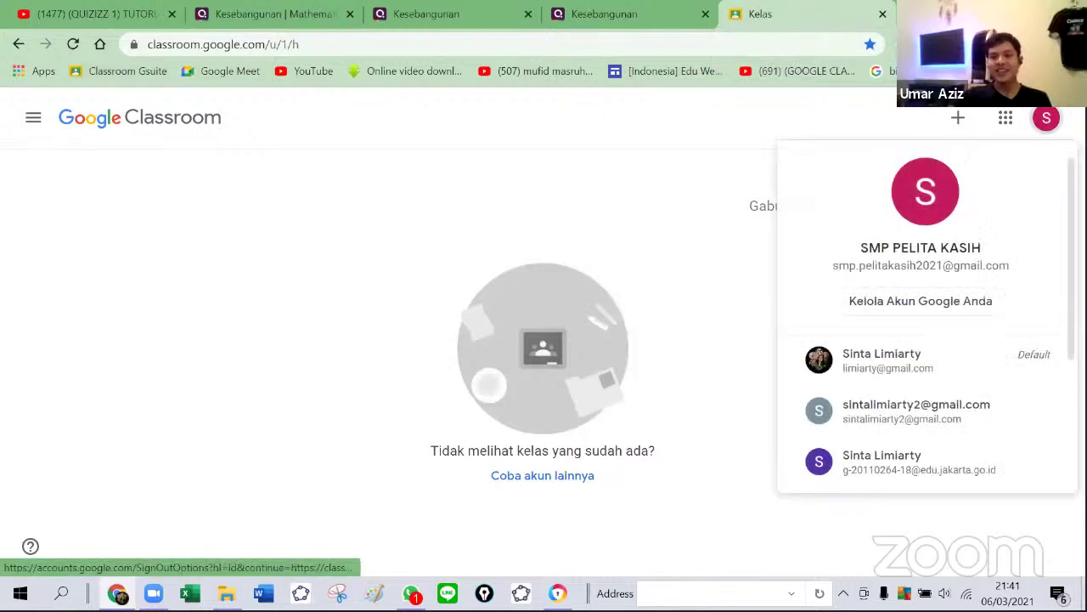
pyautogui.click(856, 463)
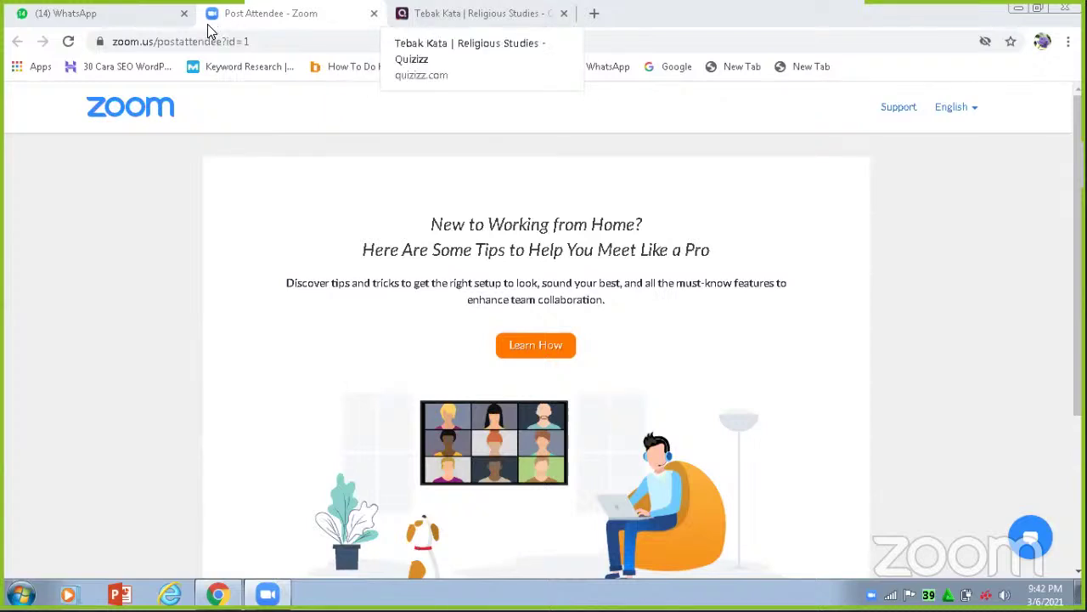
# Step: Go to the open Tebak Kata quiz and assign it as homework with the preset deadline of Sunday, March 7, 9:45 PM
pyautogui.hotkey('ctrl', 'Tab')
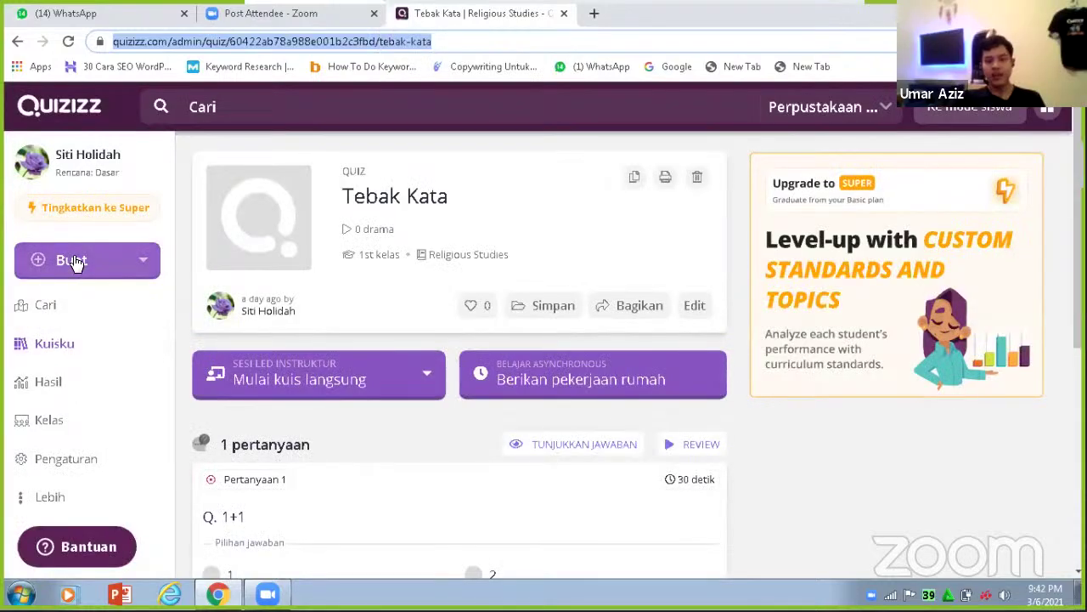
pyautogui.click(250, 380)
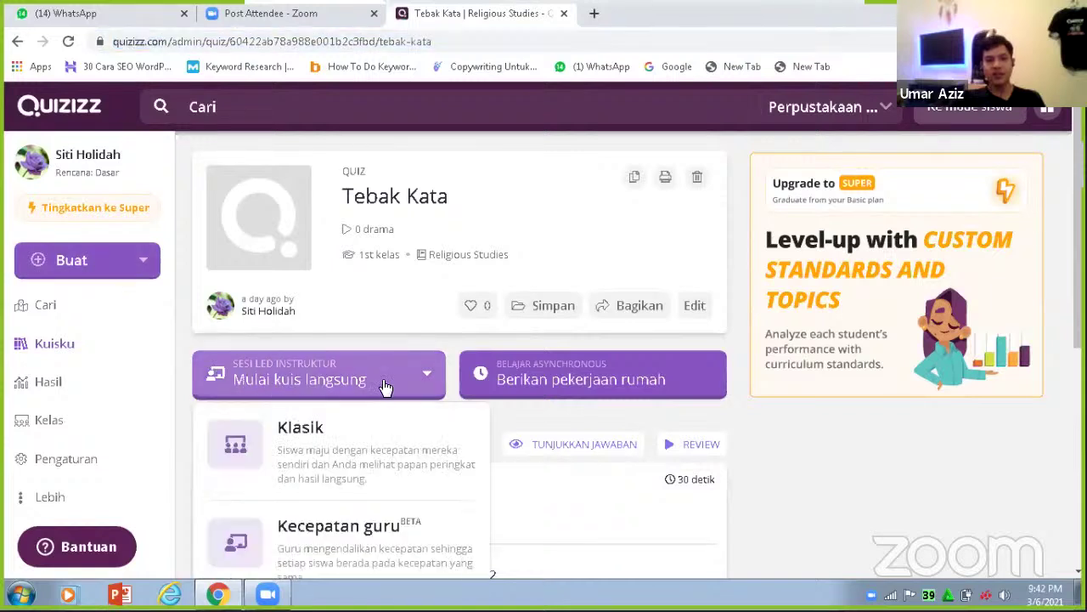
pyautogui.click(573, 389)
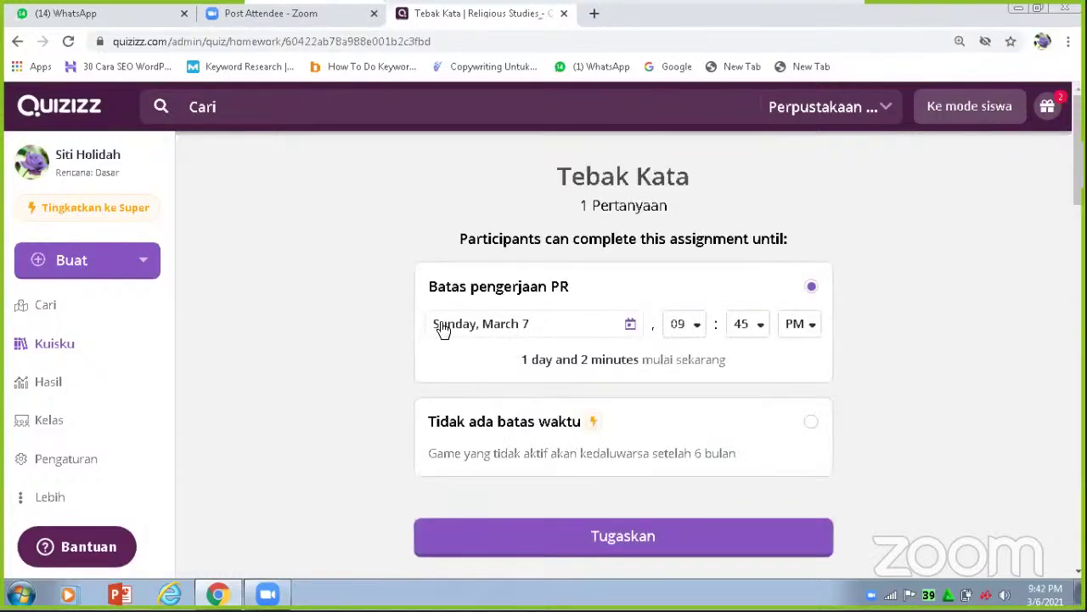
pyautogui.click(594, 538)
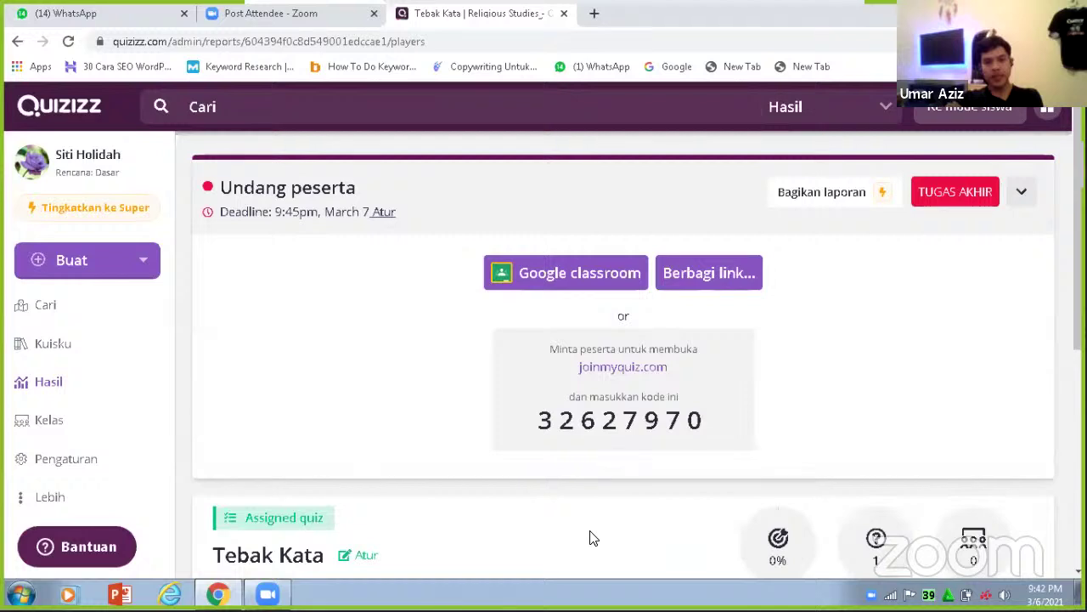
# Step: Copy the share link of the Tebak Kata homework assignment
pyautogui.click(721, 275)
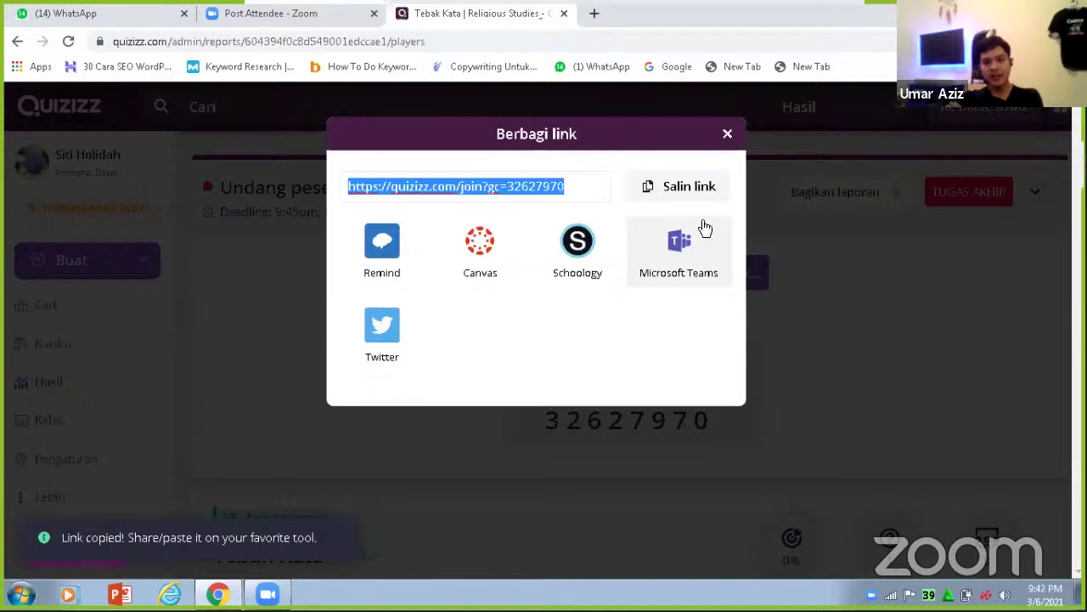
pyautogui.click(695, 193)
pyautogui.click(695, 193)
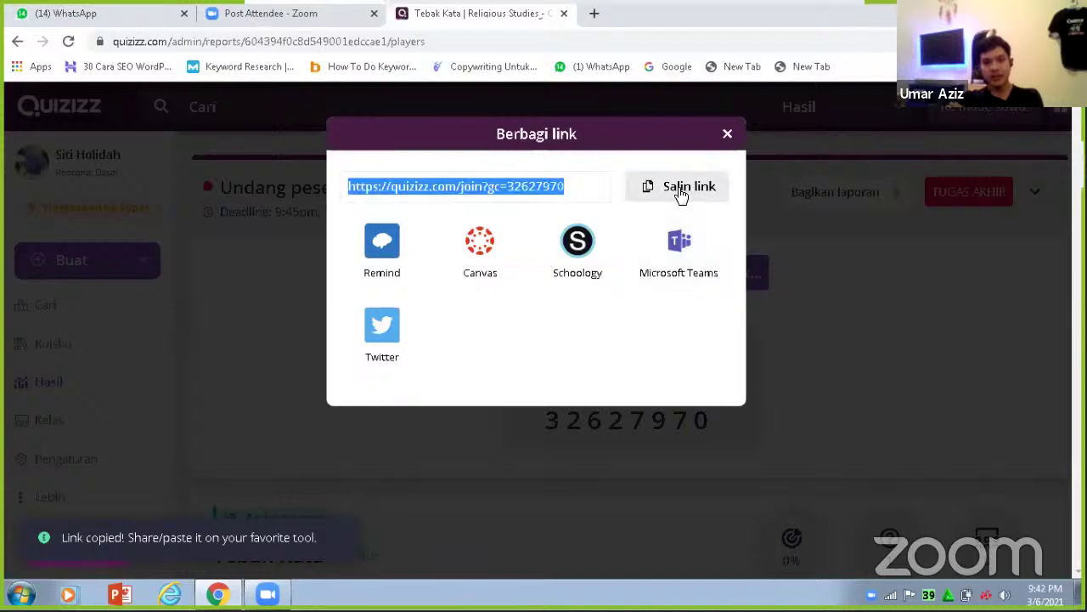
# Step: Switch to WhatsApp Web and send the copied Tebak Kata homework link to the Quizizz trainer's chat
pyautogui.click(124, 27)
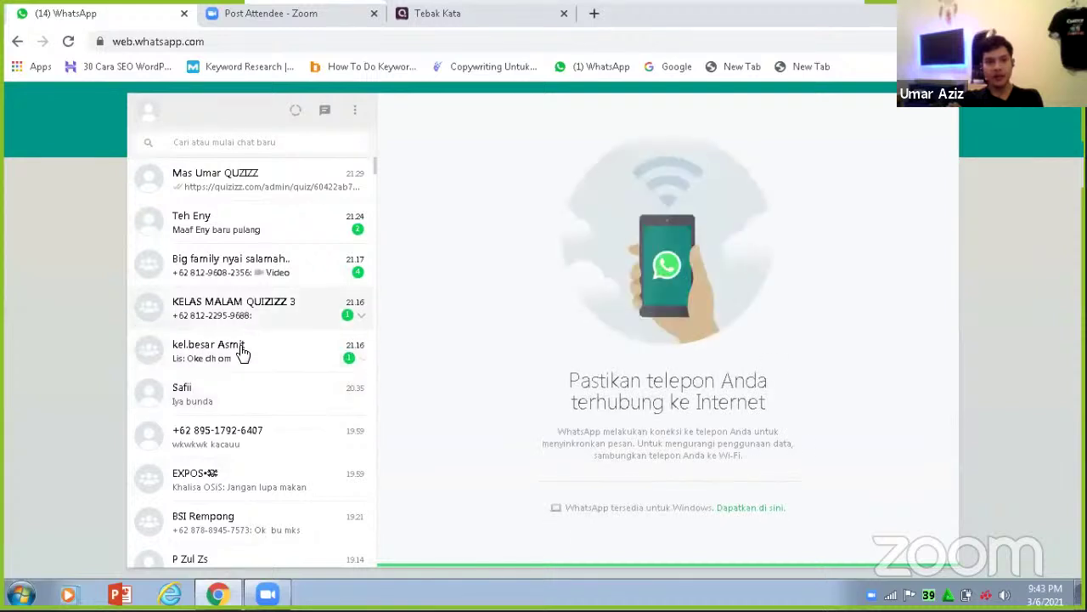
pyautogui.click(252, 183)
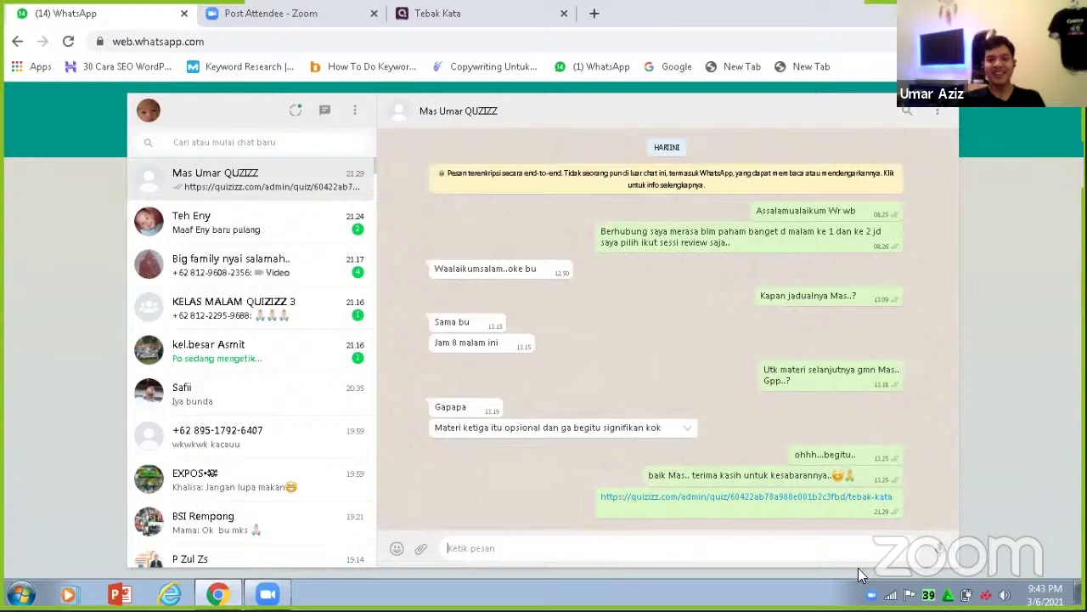
pyautogui.hotkey('ctrl', 'v')
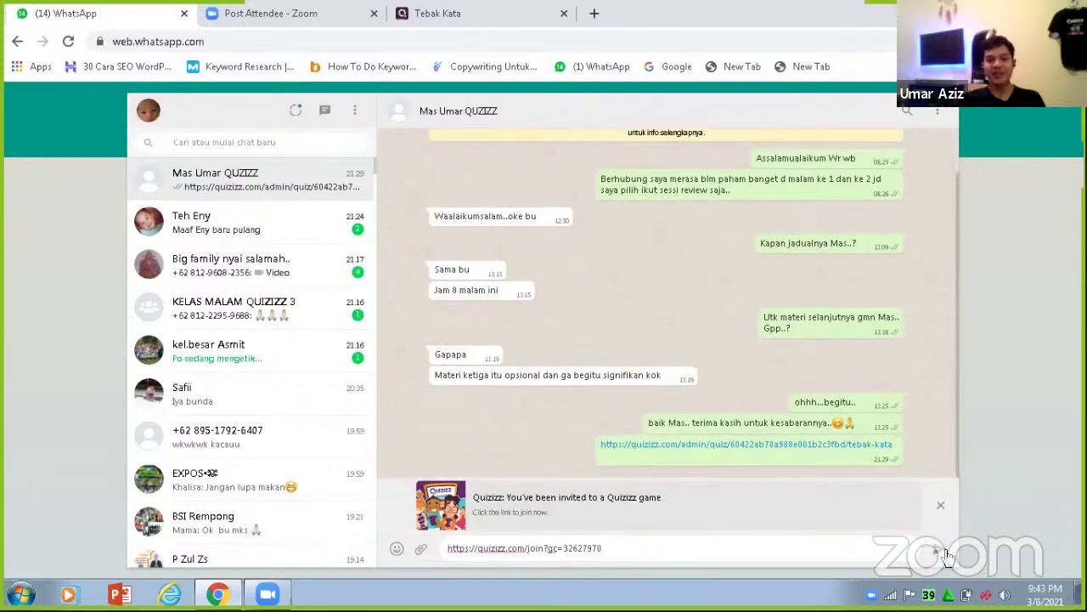
pyautogui.click(947, 552)
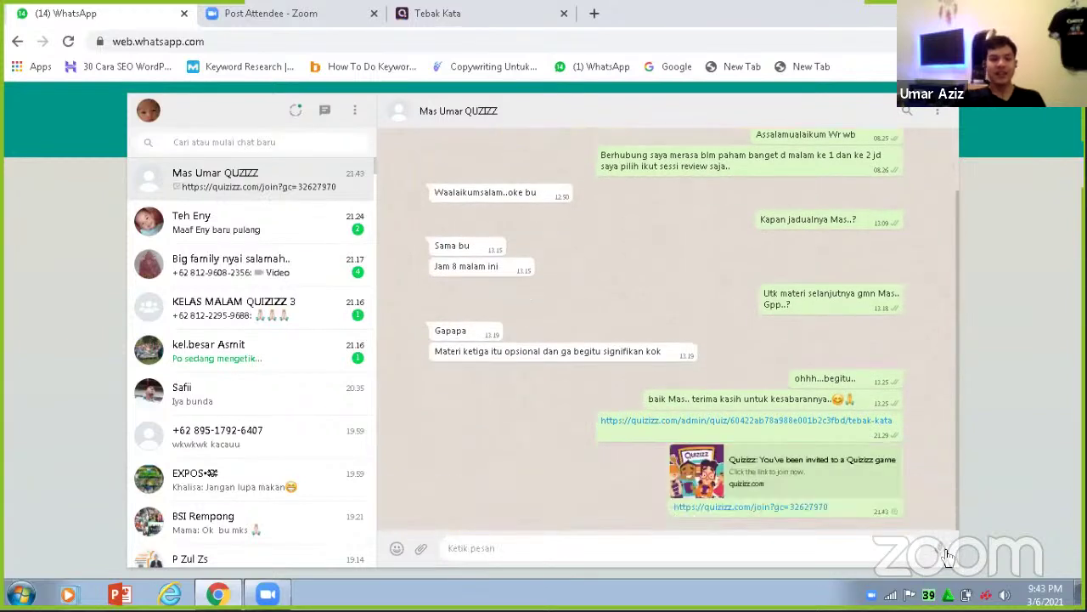
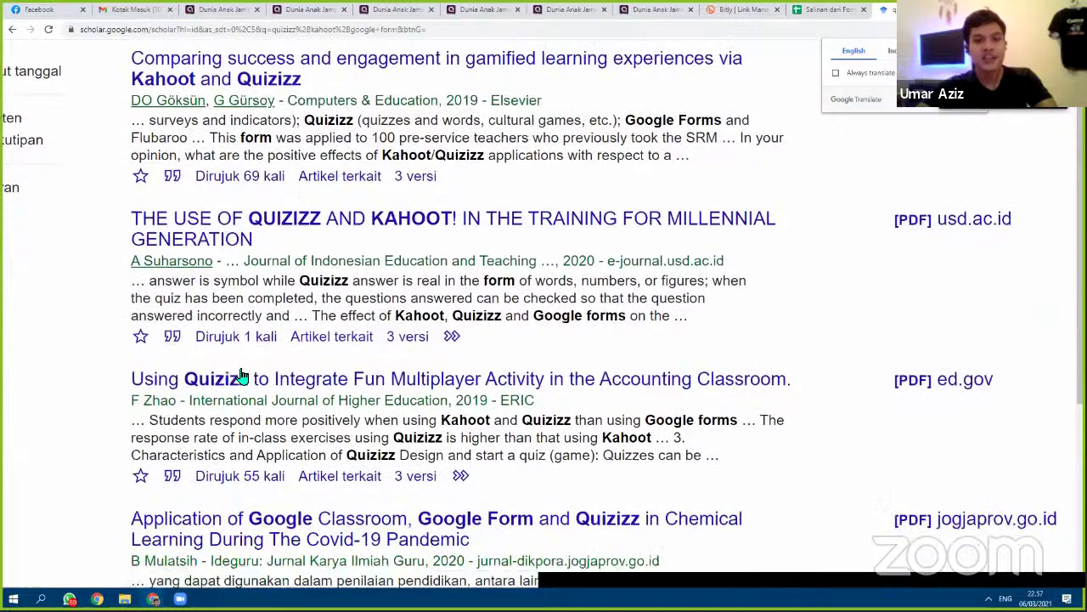
# Step: Examine the Google Scholar results for "quizizz+kahoot+google form" at a reduced page zoom, dismissing the translation prompt
pyautogui.scroll(-4, 258, 320)
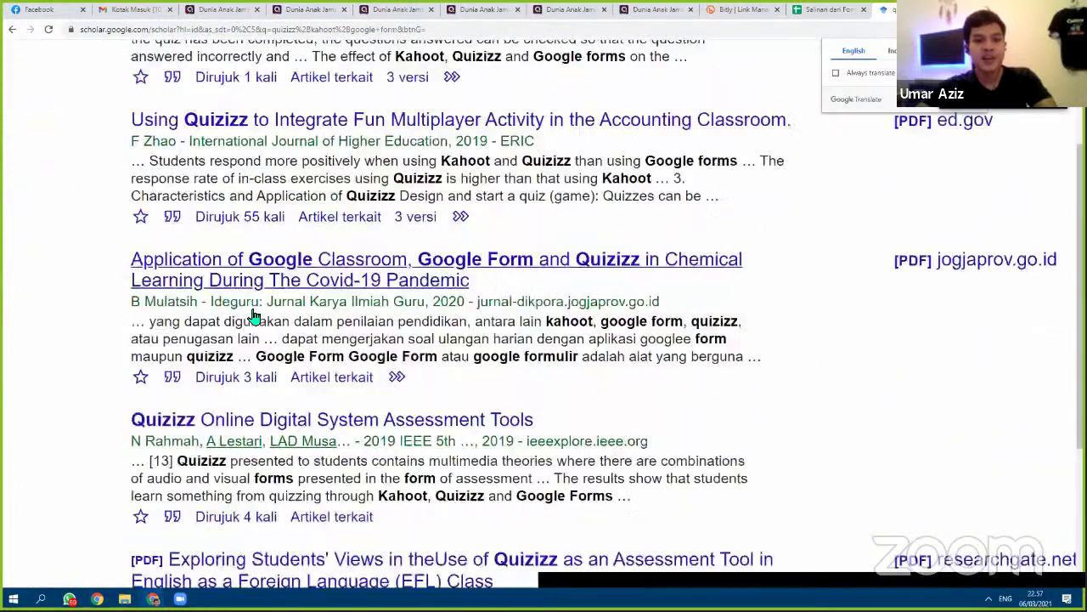
pyautogui.hotkey('ctrl', '-')
pyautogui.hotkey('ctrl', '-')
pyautogui.hotkey('ctrl', '-')
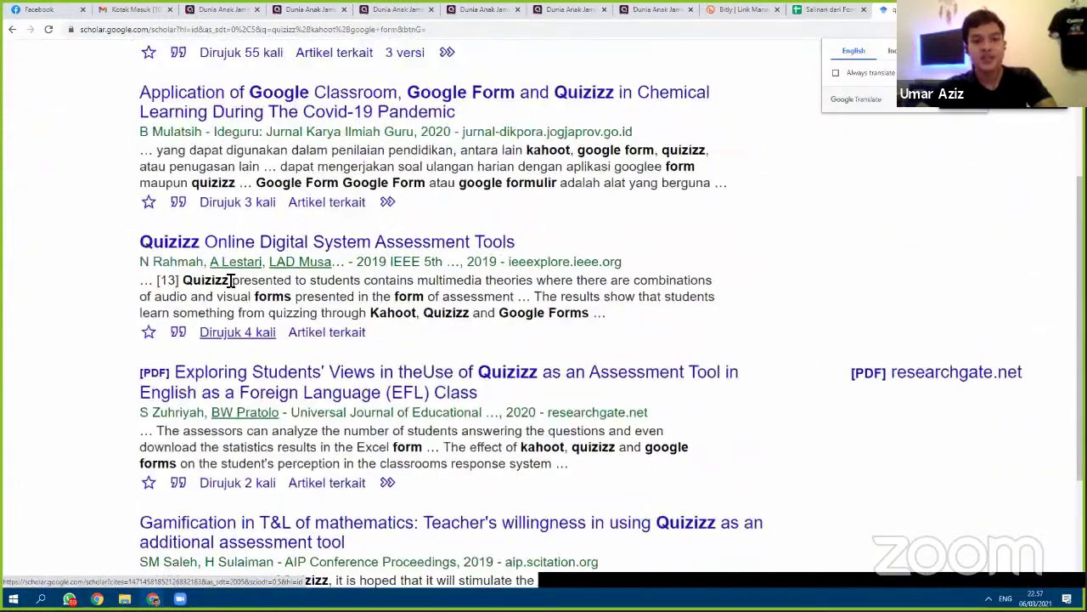
pyautogui.scroll(-2, 551, 213)
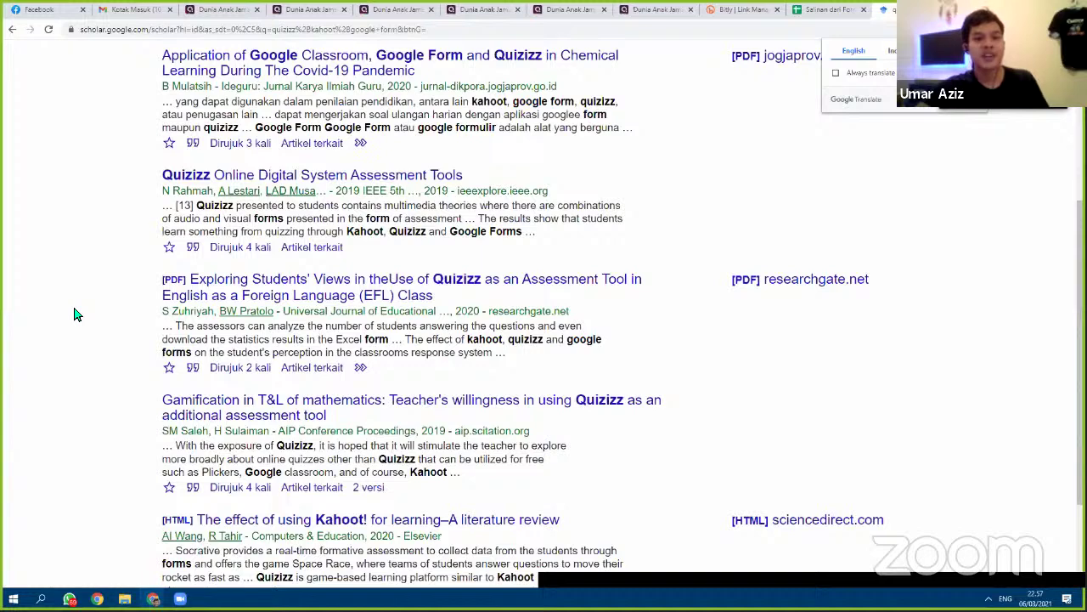
pyautogui.scroll(-3, 75, 314)
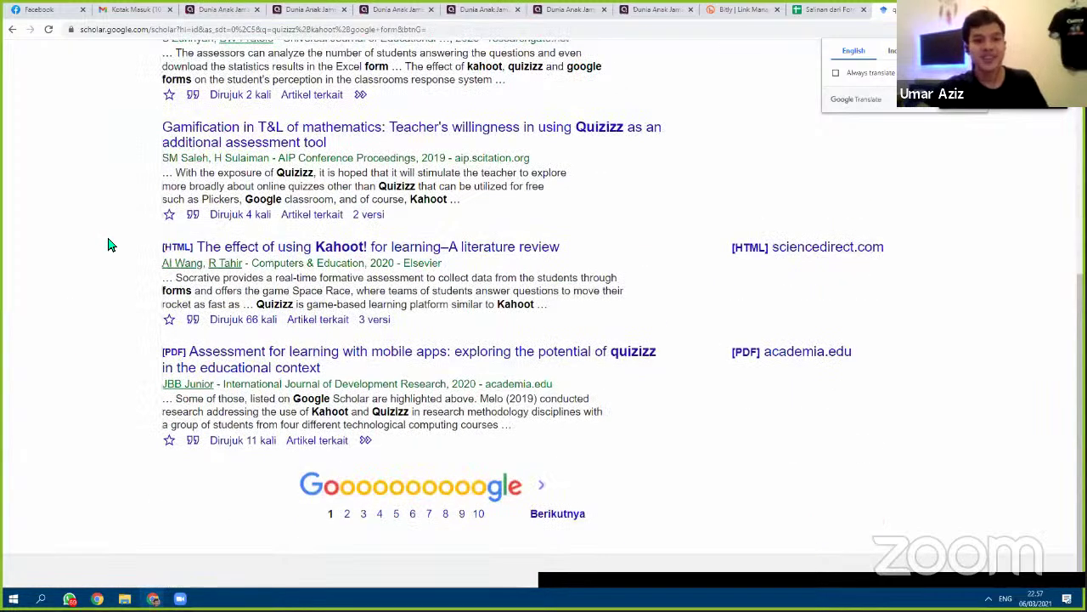
pyautogui.scroll(8, 117, 213)
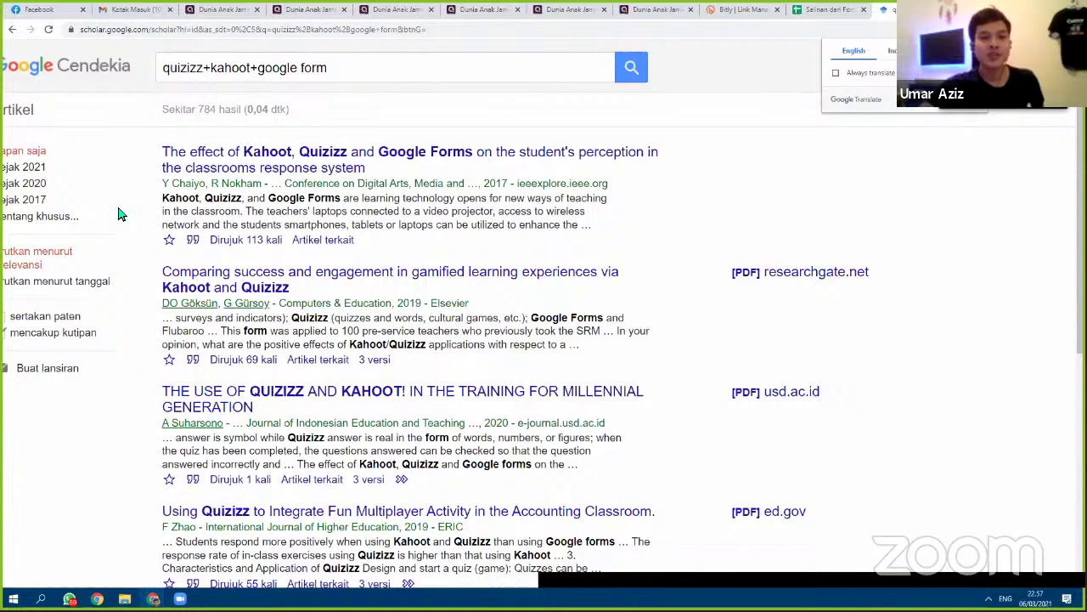
pyautogui.click(678, 165)
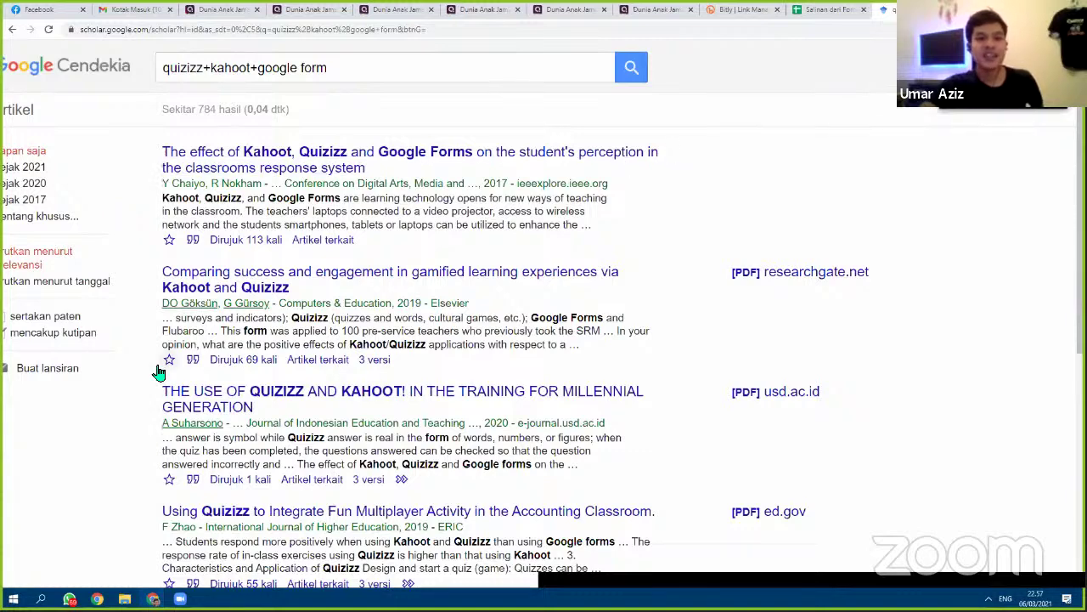
pyautogui.scroll(-8, 255, 291)
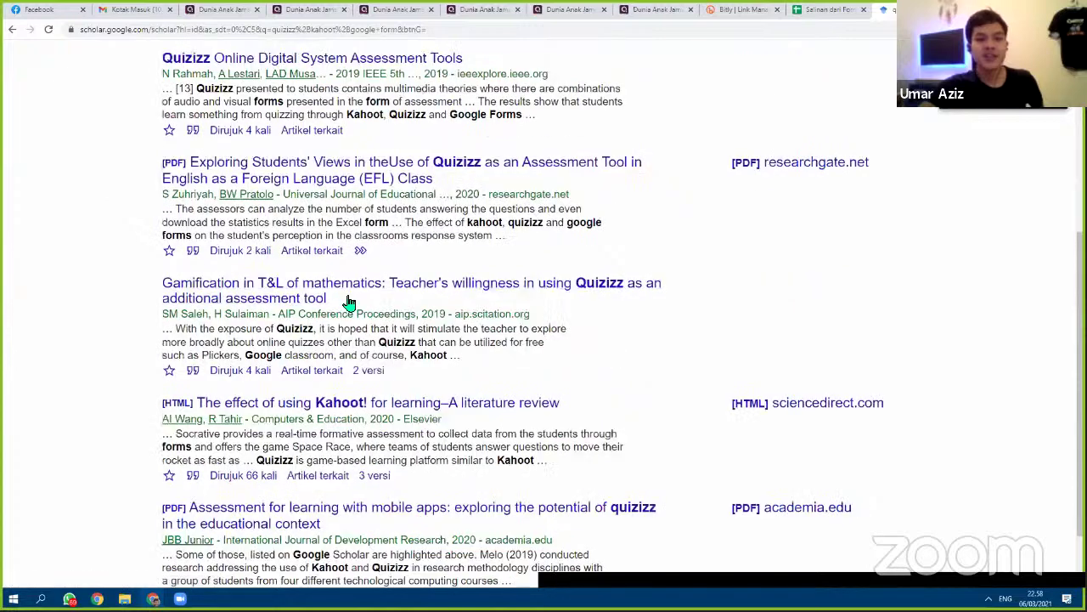
pyautogui.scroll(6, 647, 317)
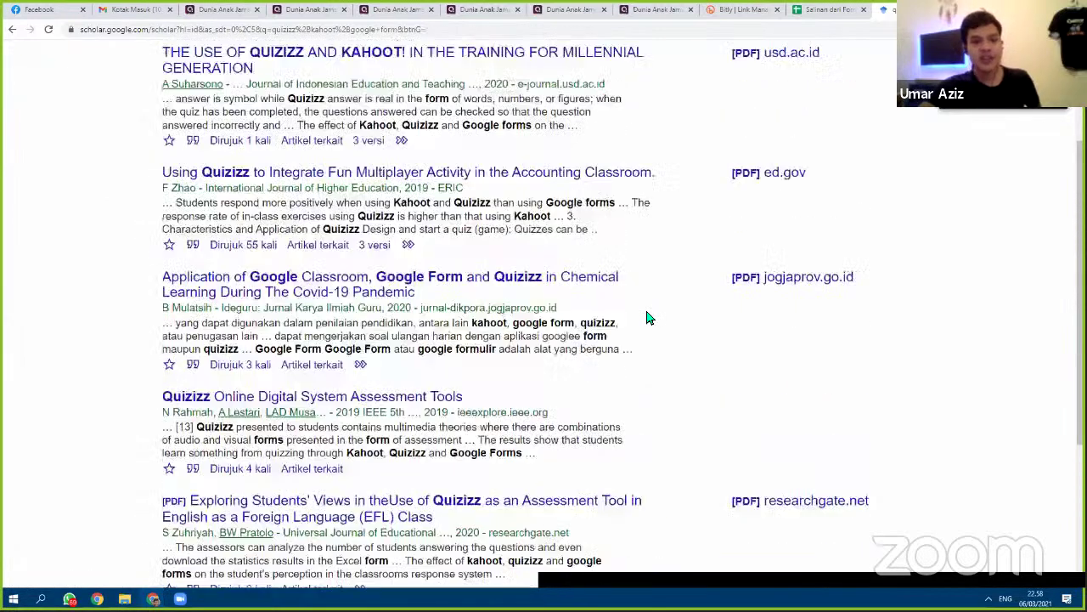
pyautogui.scroll(2, 123, 348)
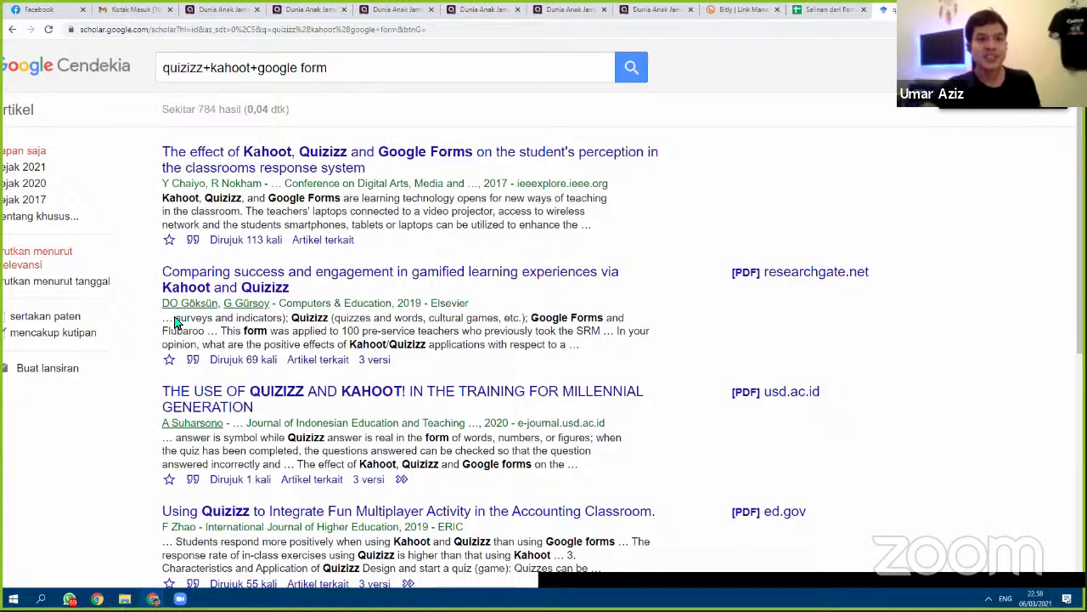
# Step: Go to the Quizizz account settings from the Dunia Anak Jaman Now quiz page and examine the available interface languages
pyautogui.click(221, 10)
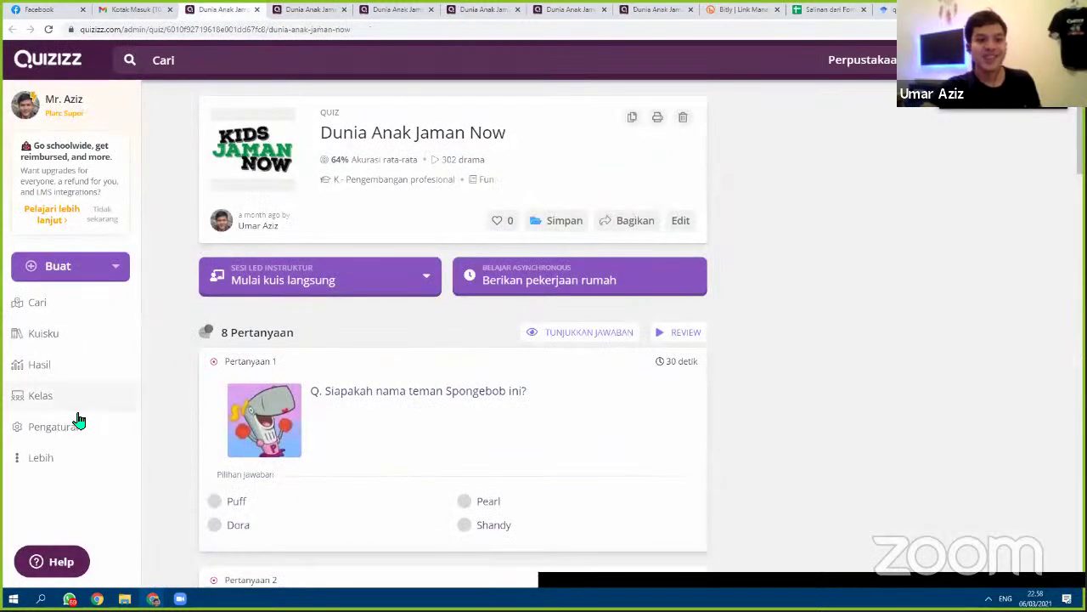
pyautogui.click(56, 426)
pyautogui.scroll(-4, 476, 285)
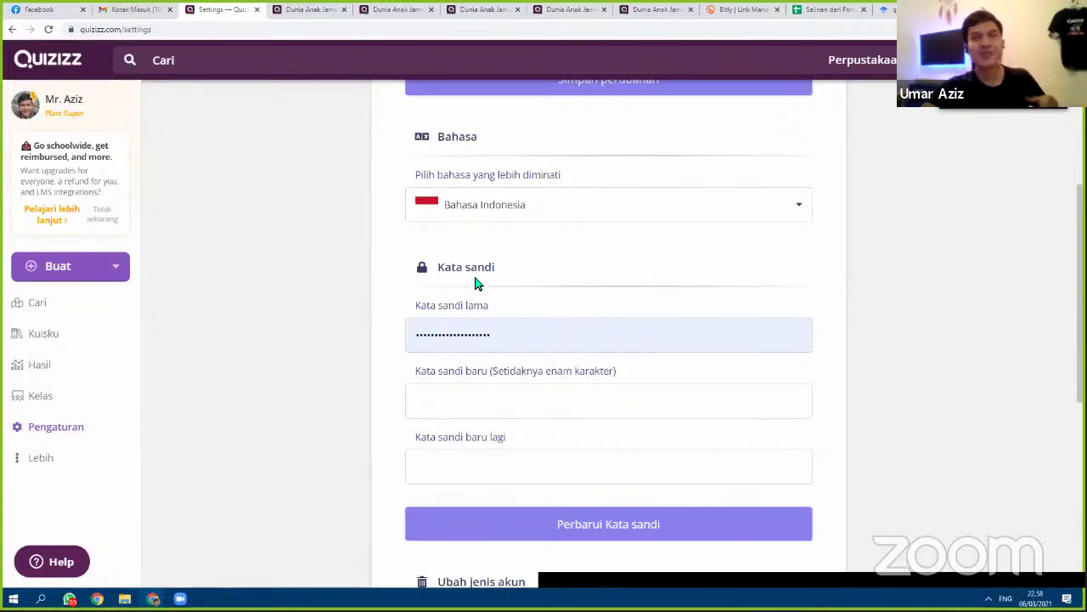
pyautogui.click(495, 214)
pyautogui.moveTo(809, 321); pyautogui.dragTo(816, 371)
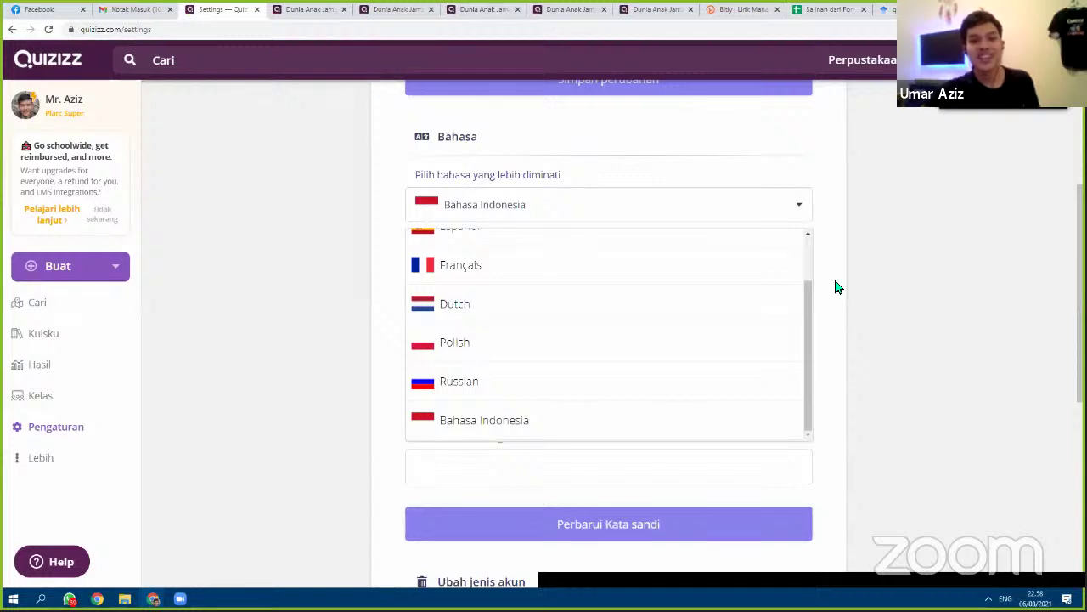
pyautogui.scroll(2, 728, 298)
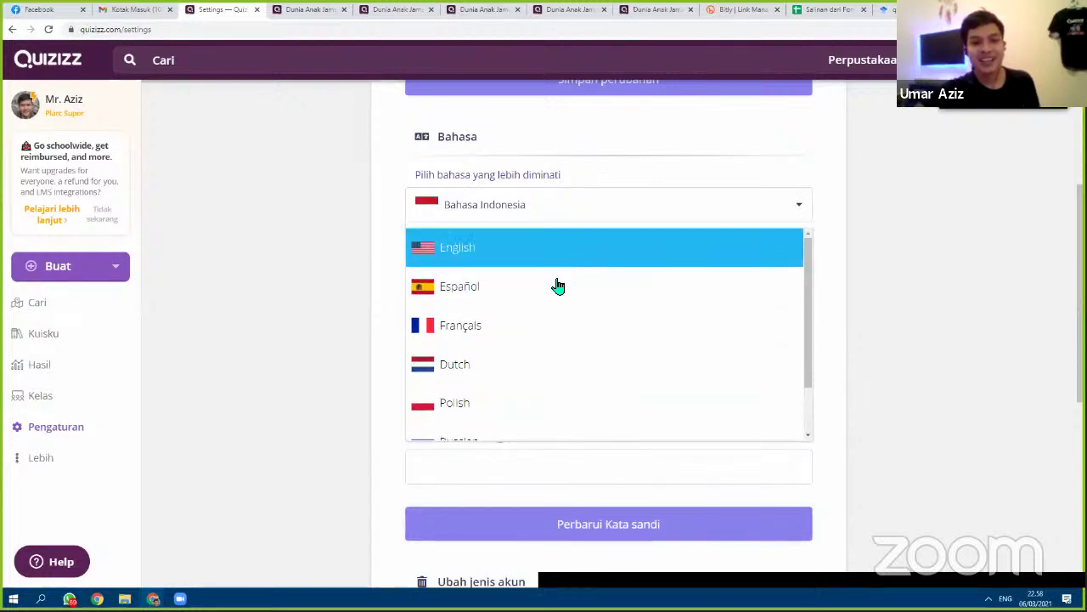
pyautogui.scroll(-1, 548, 291)
pyautogui.scroll(-1, 518, 338)
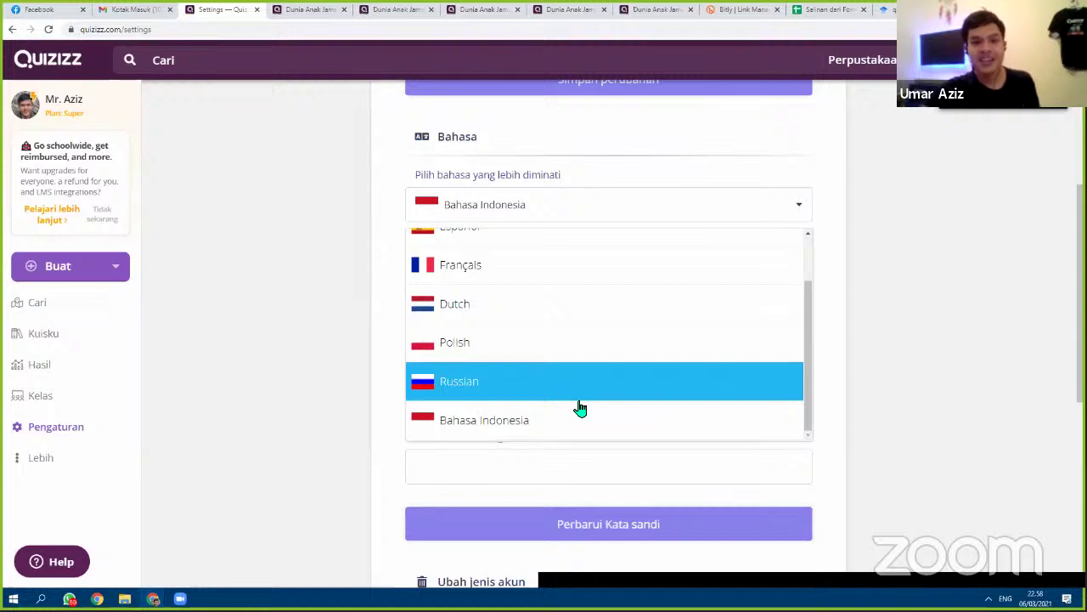
pyautogui.scroll(-1, 581, 408)
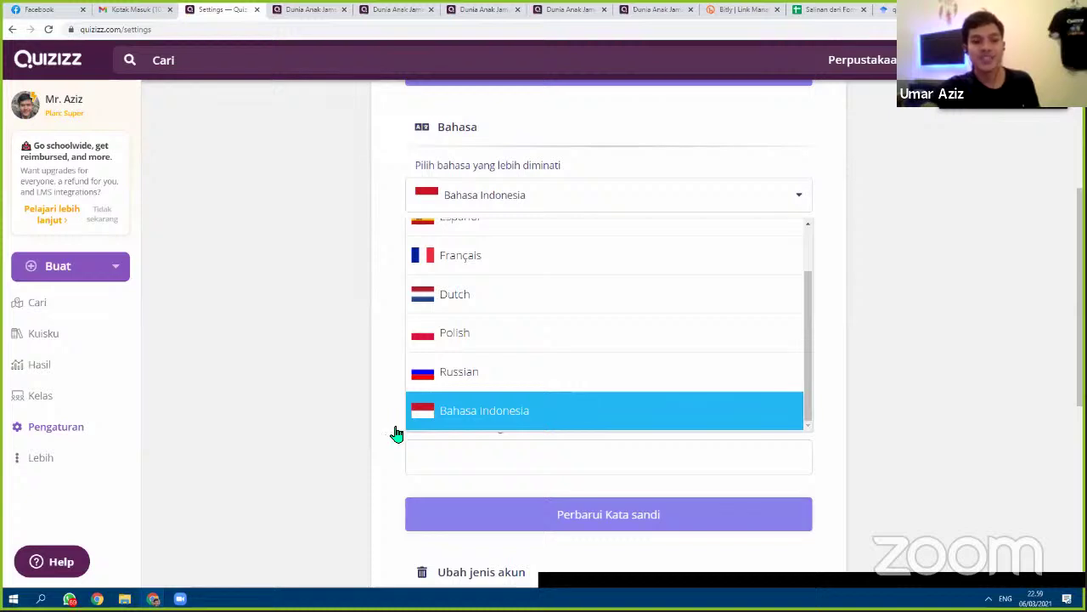
# Step: Switch to the Windows Mail app and open the inbox of the Iiitb account
pyautogui.click(14, 599)
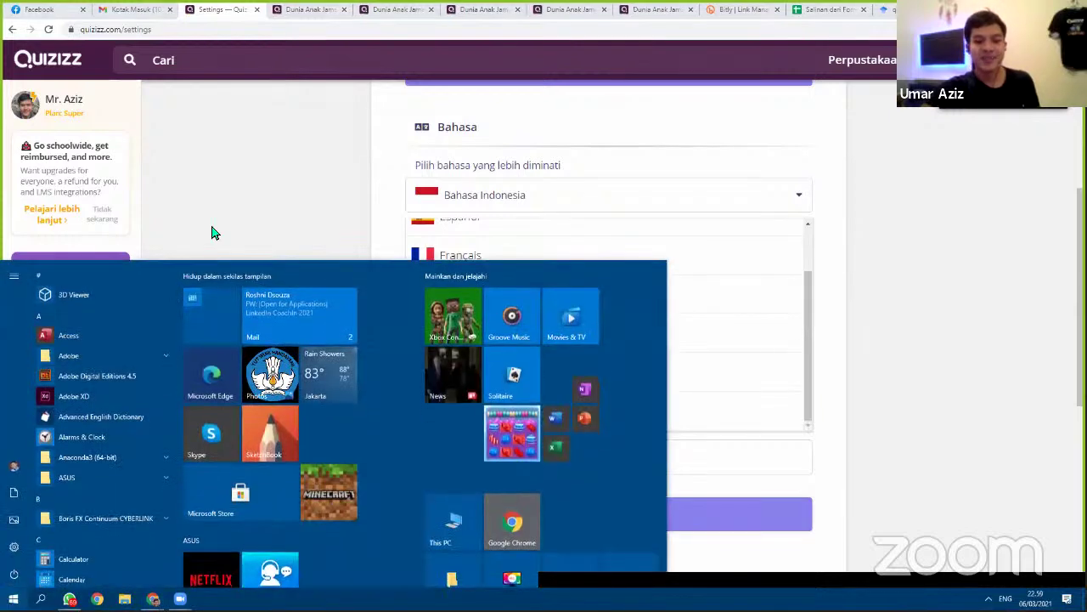
pyautogui.write('mail')
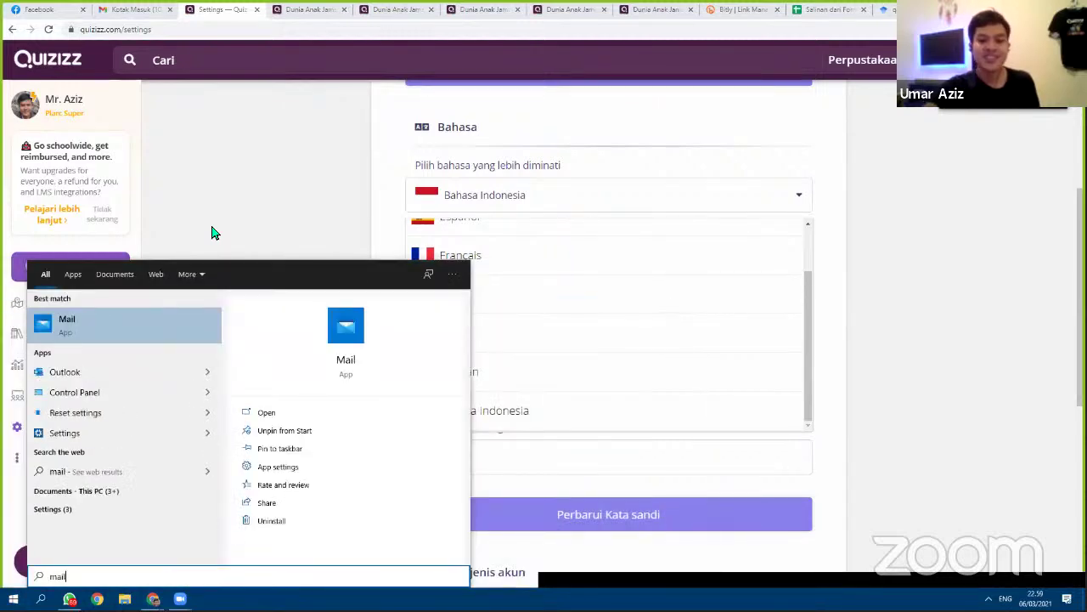
pyautogui.press('Return')
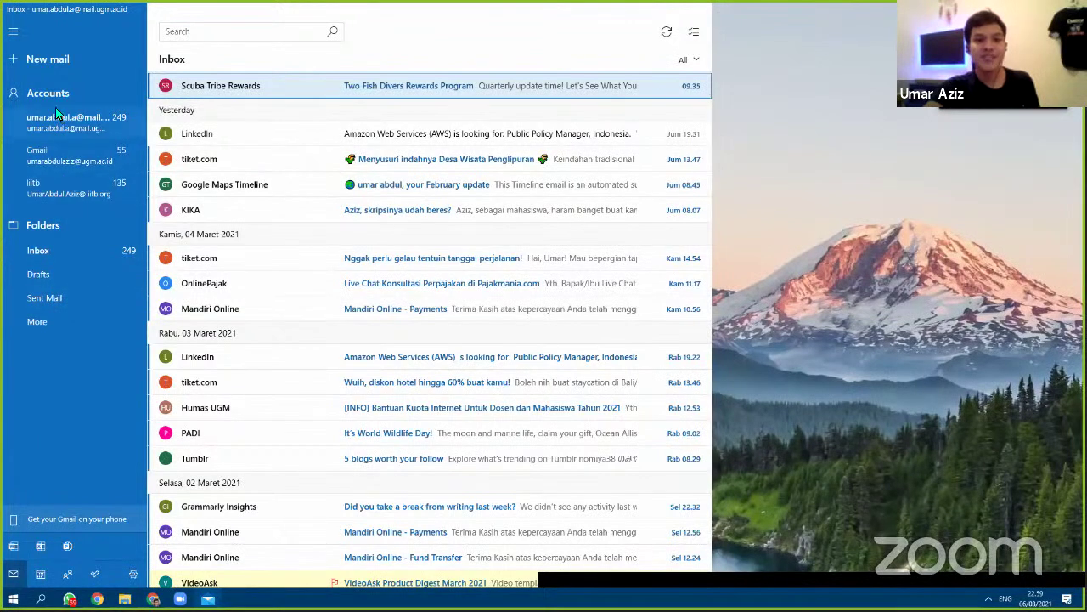
pyautogui.click(72, 315)
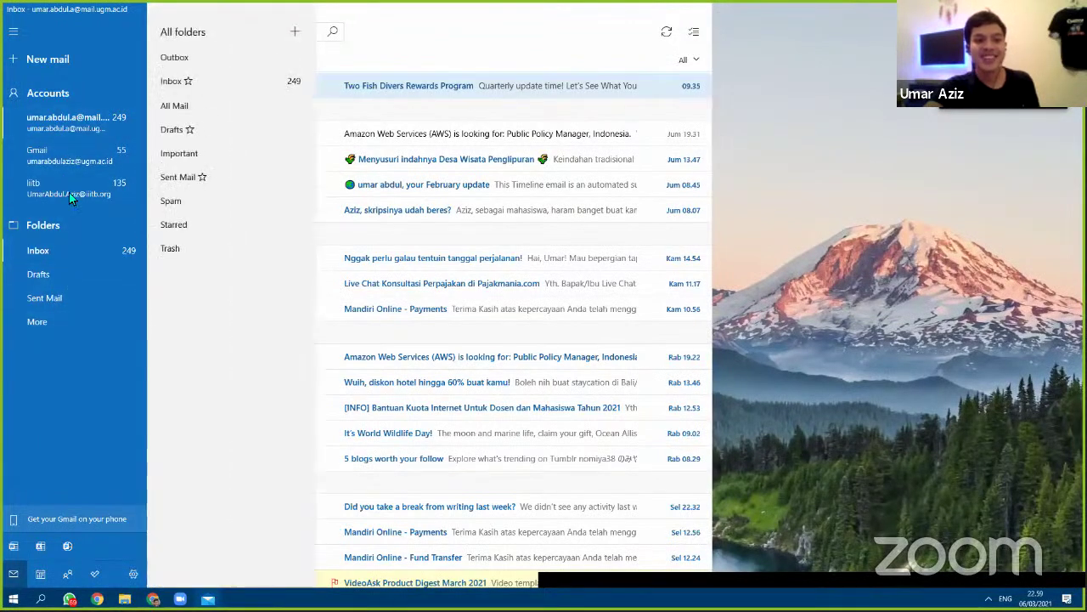
pyautogui.click(43, 328)
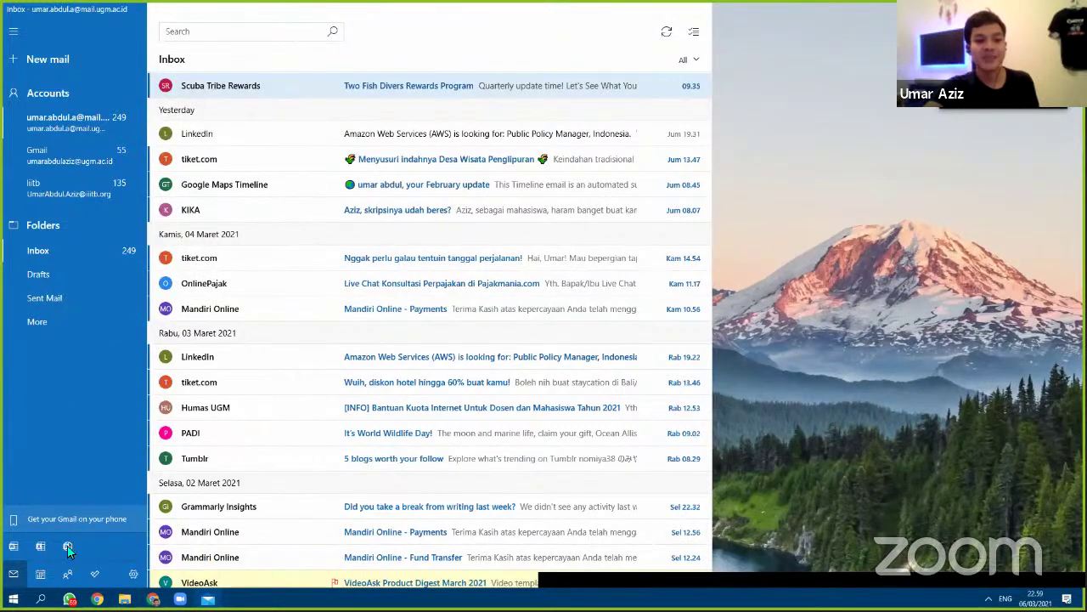
pyautogui.click(52, 192)
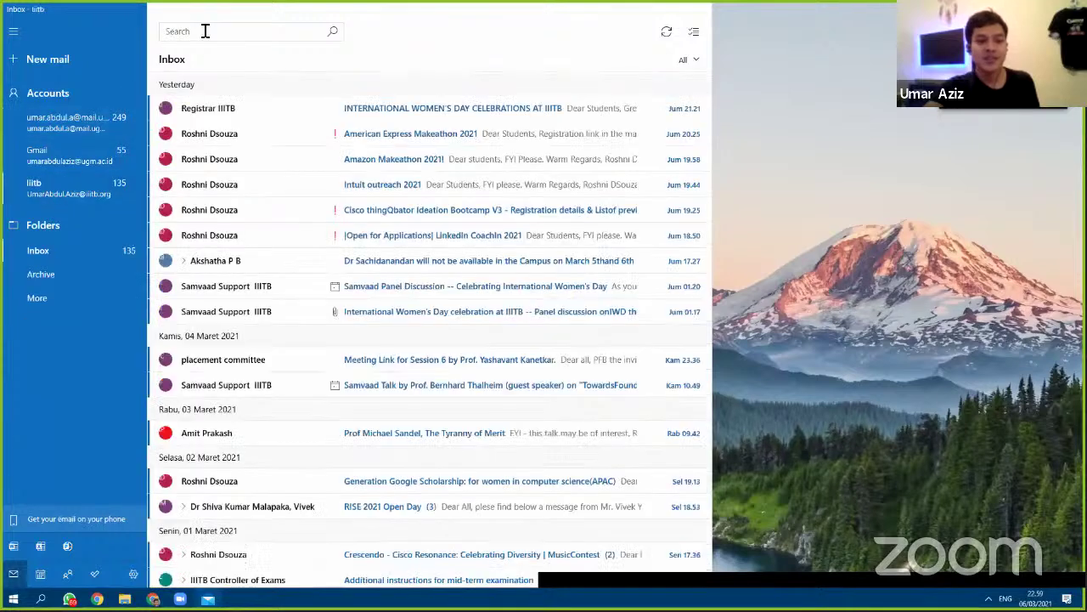
# Step: Search the Iiitb mailbox for messages by the contact's first name
pyautogui.click(205, 31)
pyautogui.write('conno')
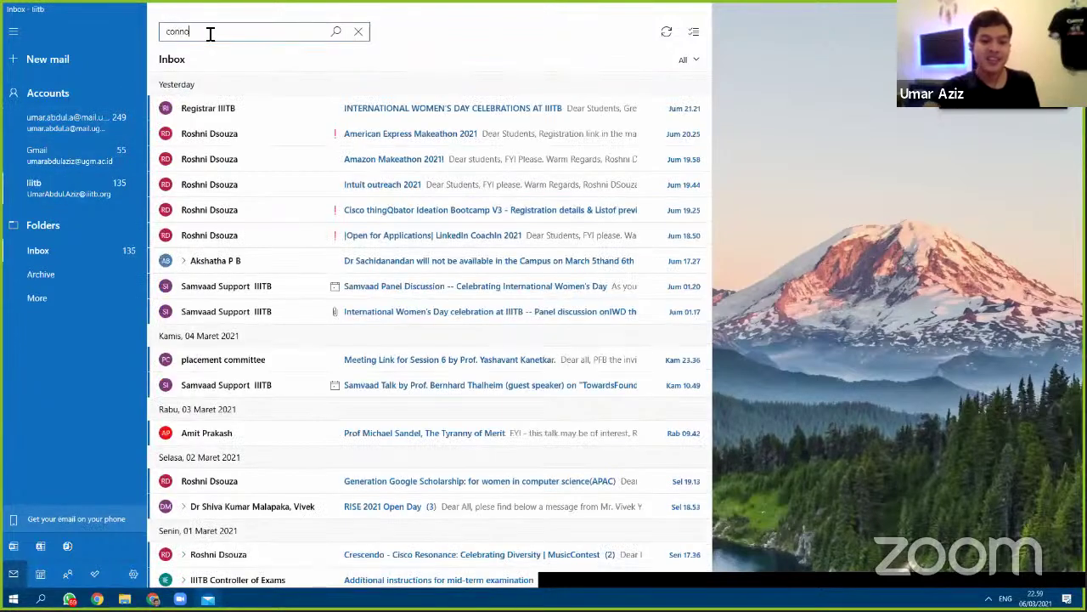
pyautogui.write('r')
pyautogui.press('Return')
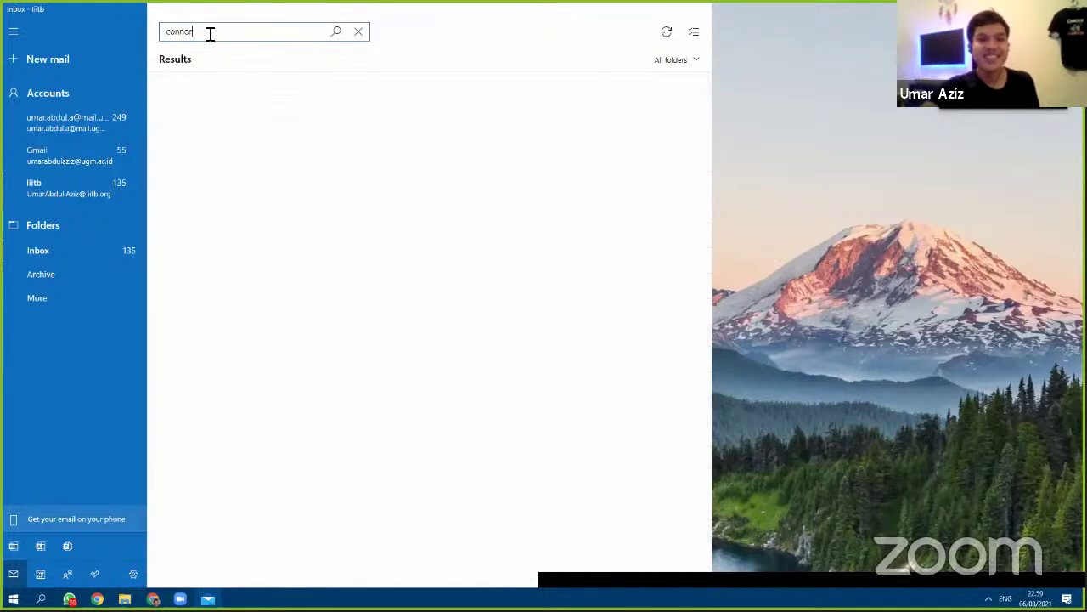
pyautogui.click(255, 31)
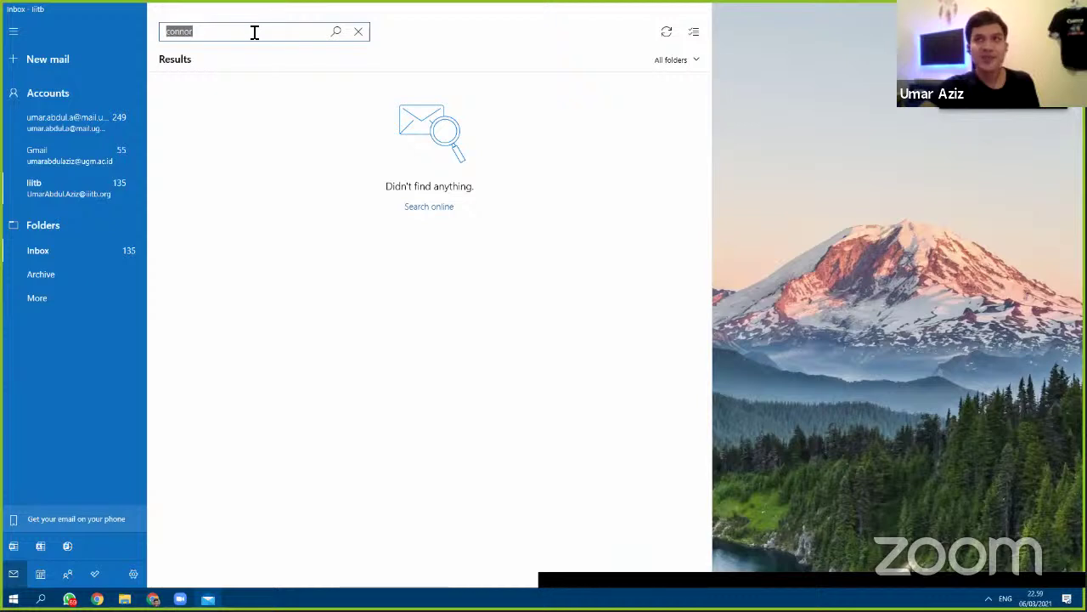
pyautogui.click(221, 34)
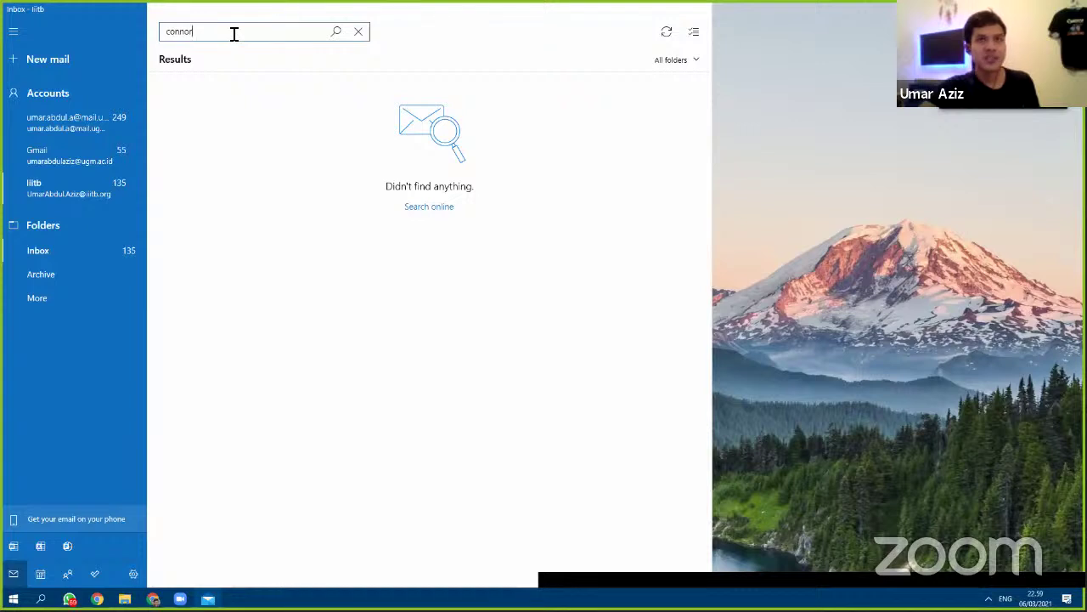
pyautogui.write(',')
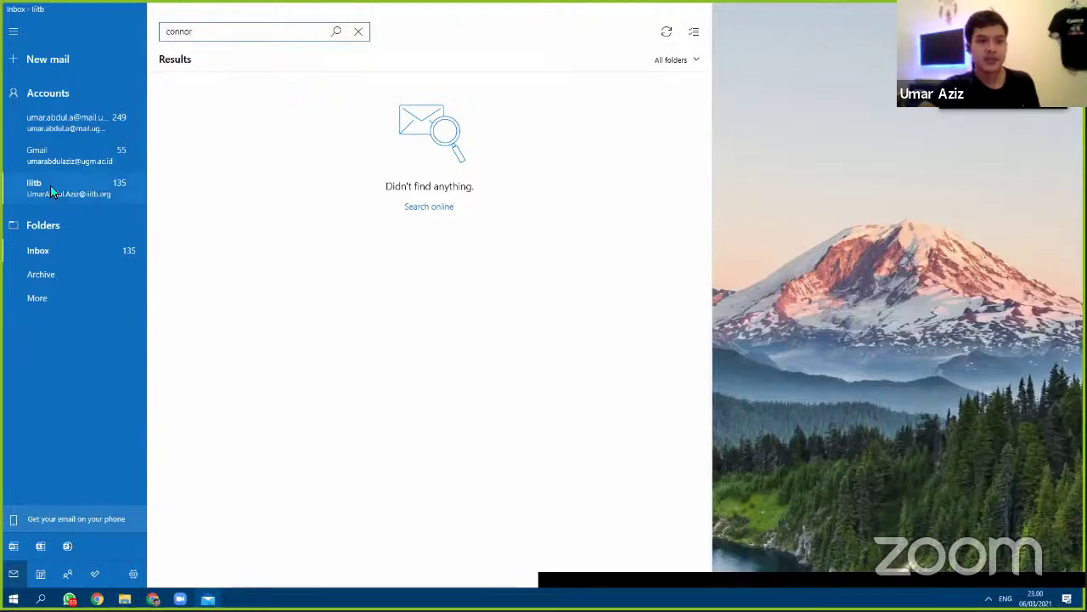
# Step: Check the calendar and the full folder list of the Iiitb mail account
pyautogui.click(39, 574)
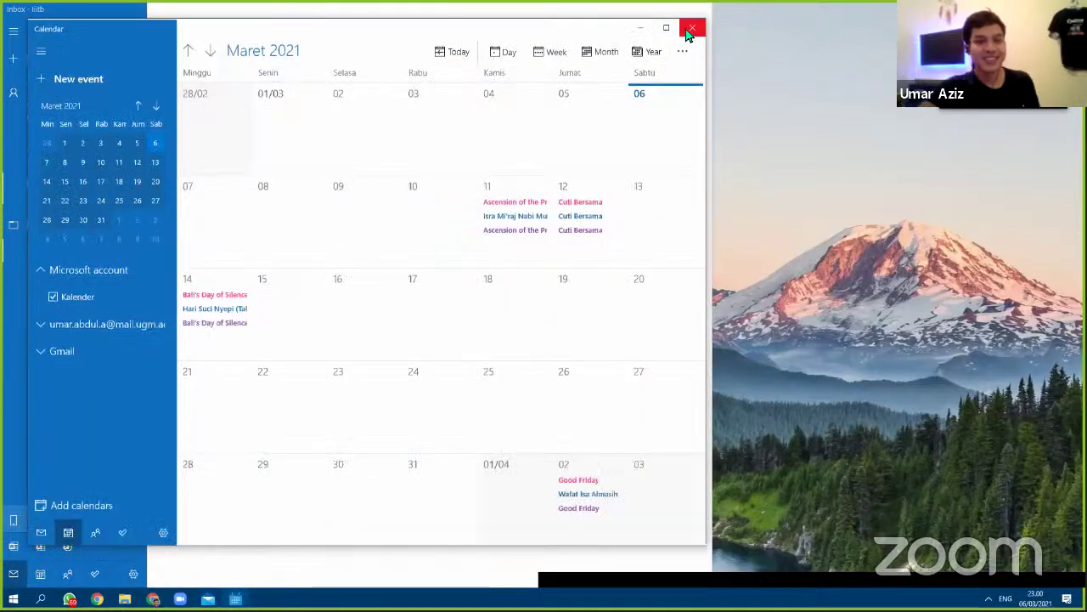
pyautogui.hotkey('alt', 'Tab')
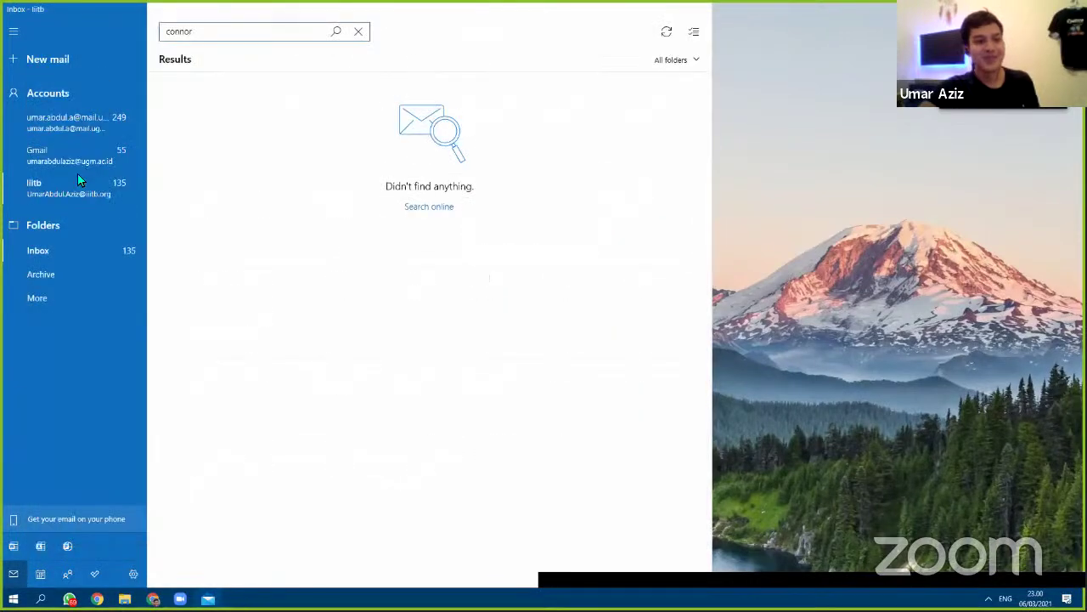
pyautogui.click(68, 300)
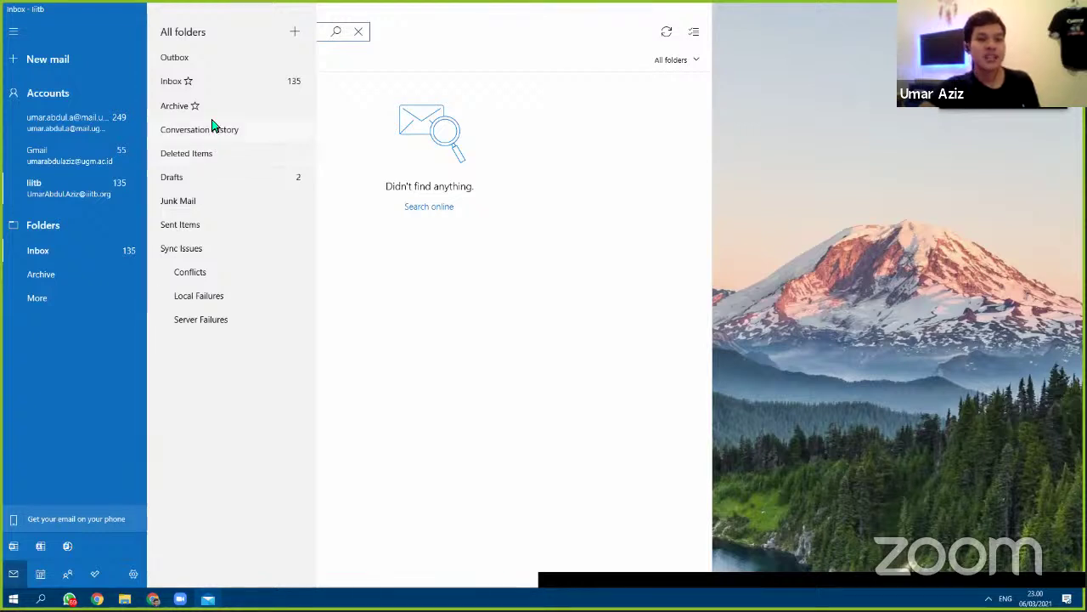
pyautogui.click(68, 188)
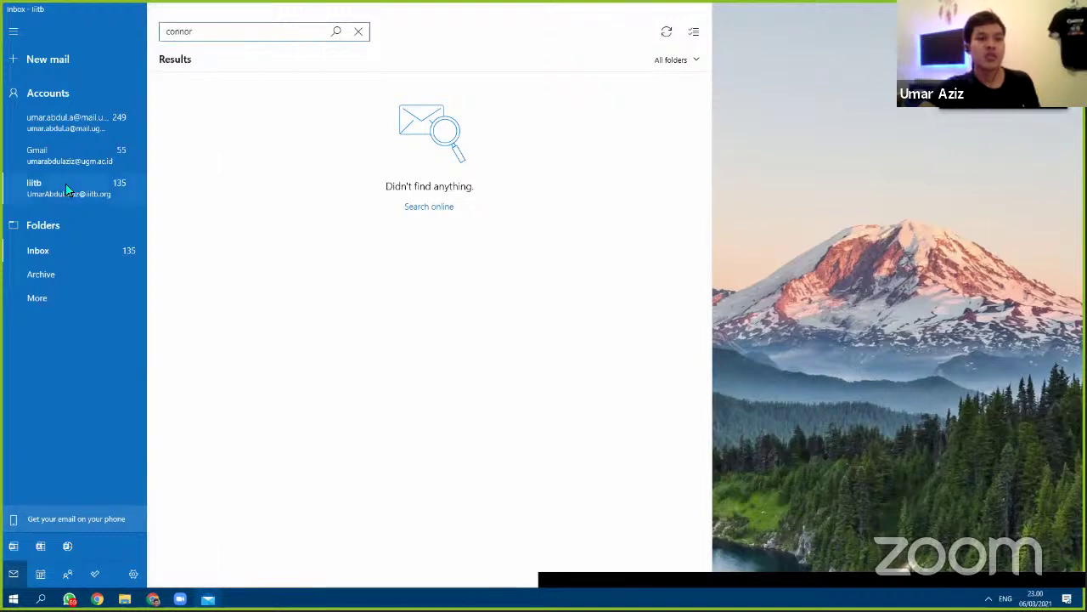
# Step: Switch to the Quizizz settings in the browser to check the language options, and return to the Mail app
pyautogui.click(251, 41)
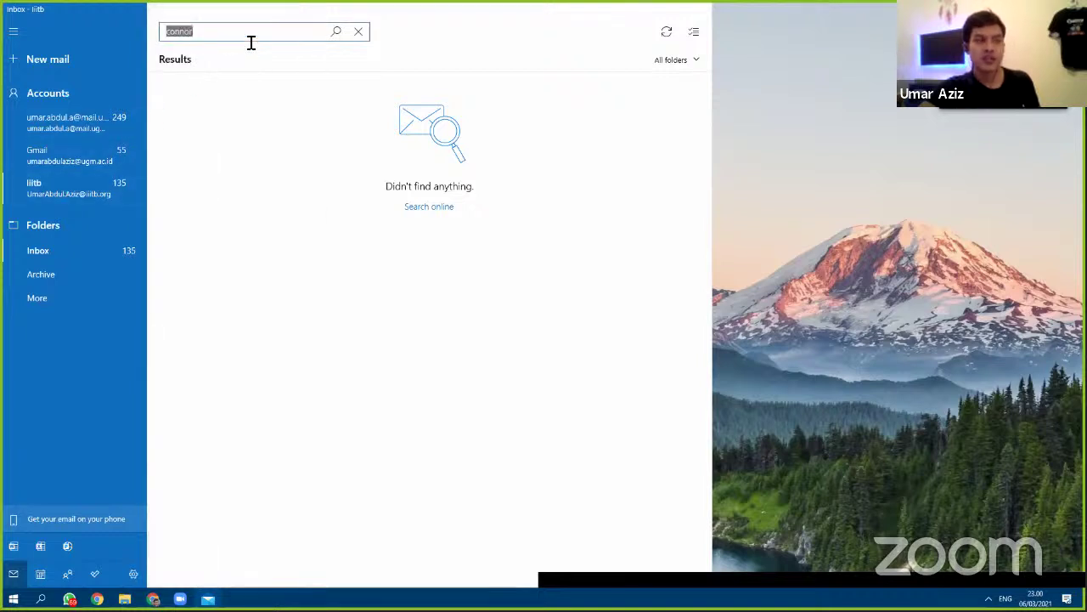
pyautogui.click(153, 599)
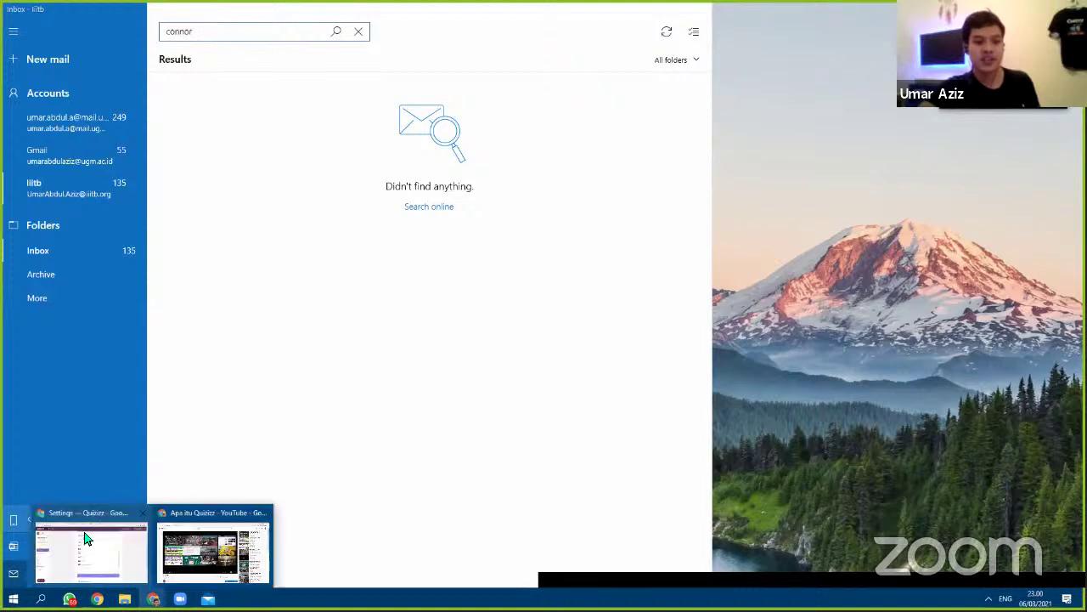
pyautogui.click(85, 538)
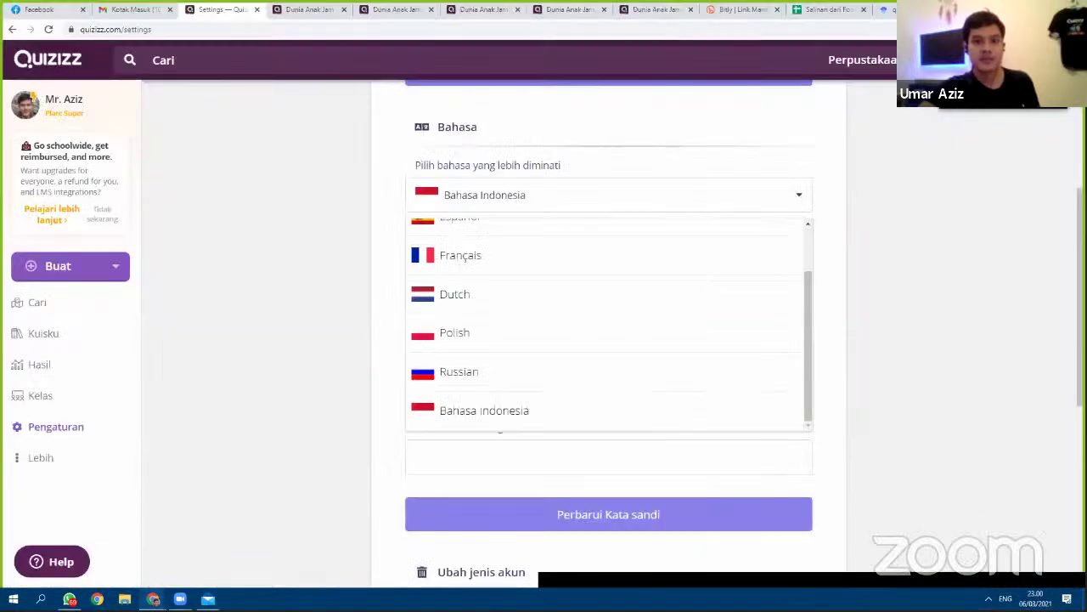
pyautogui.hotkey('alt', 'Tab')
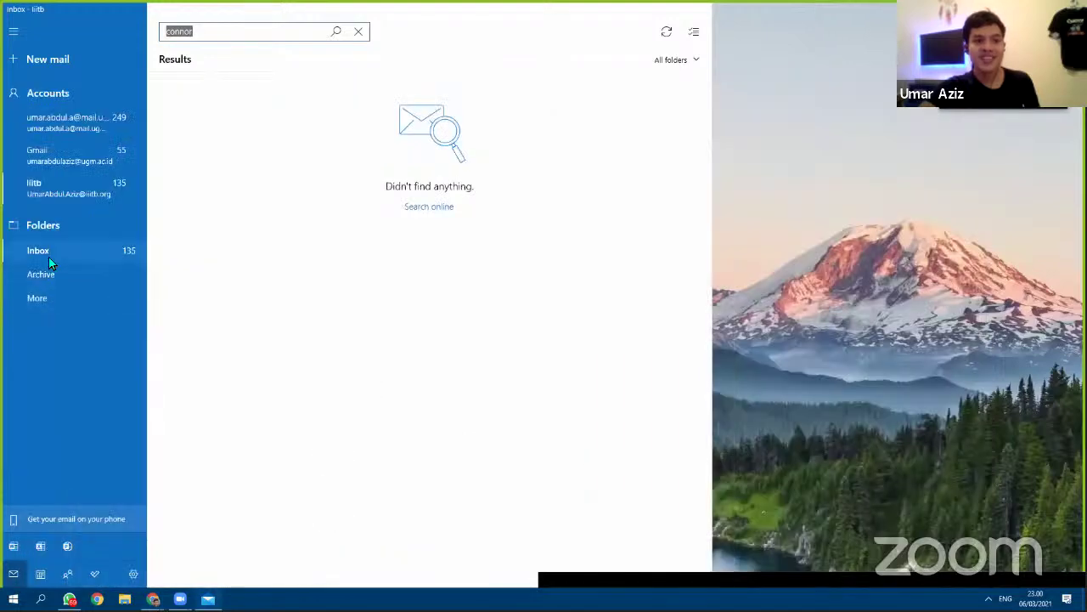
# Step: Reopen the inbox from the Iiitb folder list and search it again by the contact's first name
pyautogui.click(52, 293)
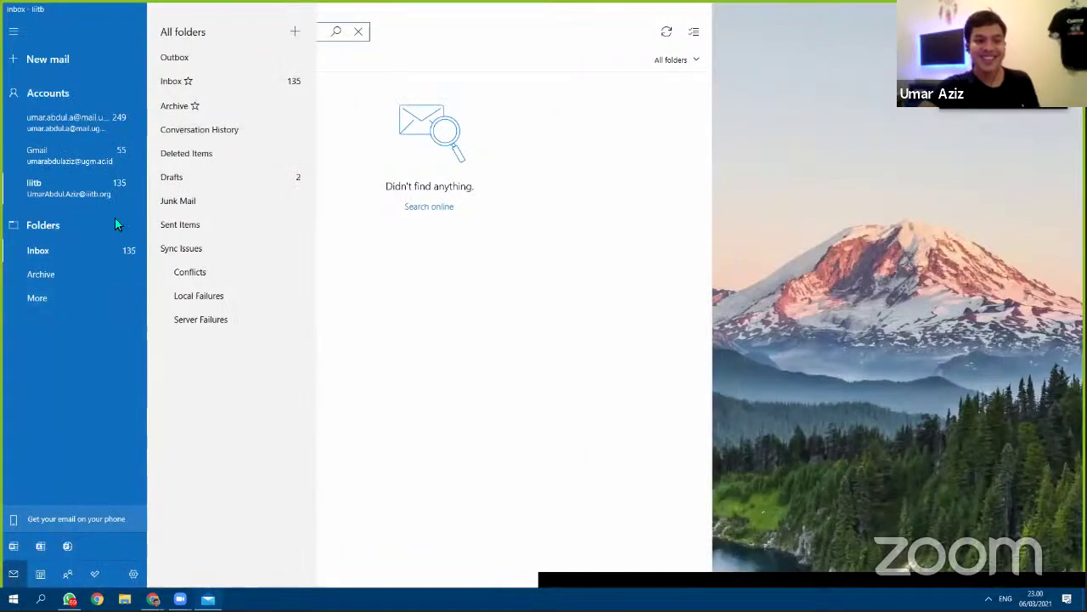
pyautogui.click(168, 89)
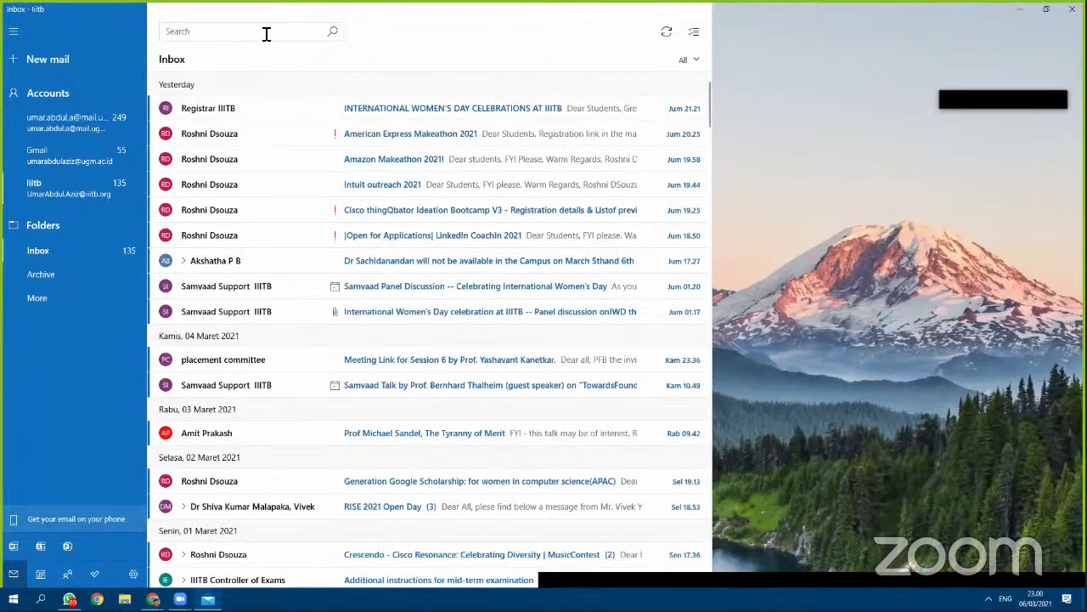
pyautogui.write('con')
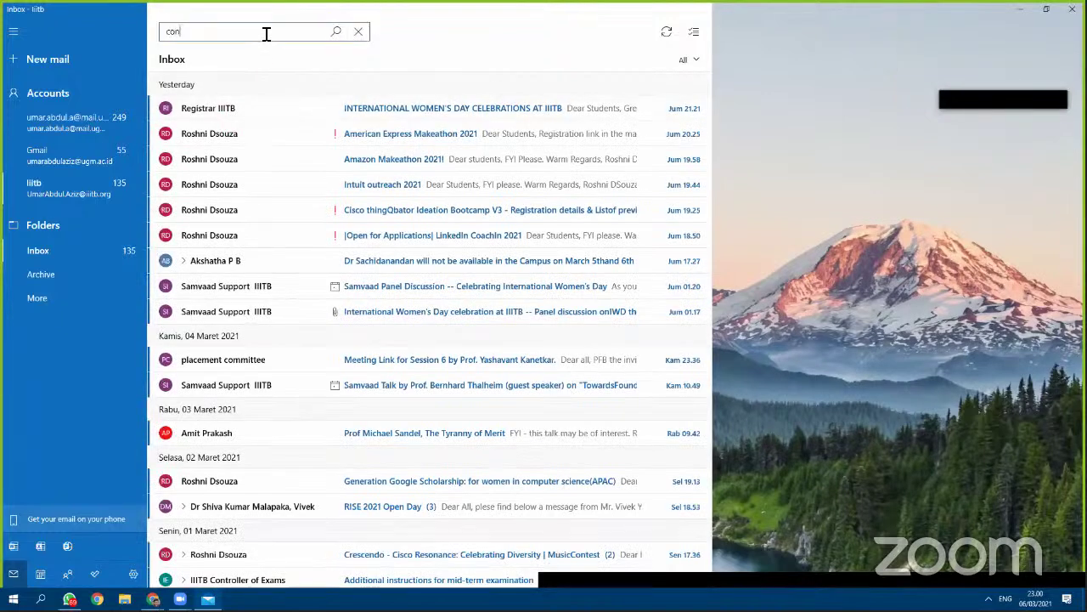
pyautogui.write('nor')
pyautogui.press('Return')
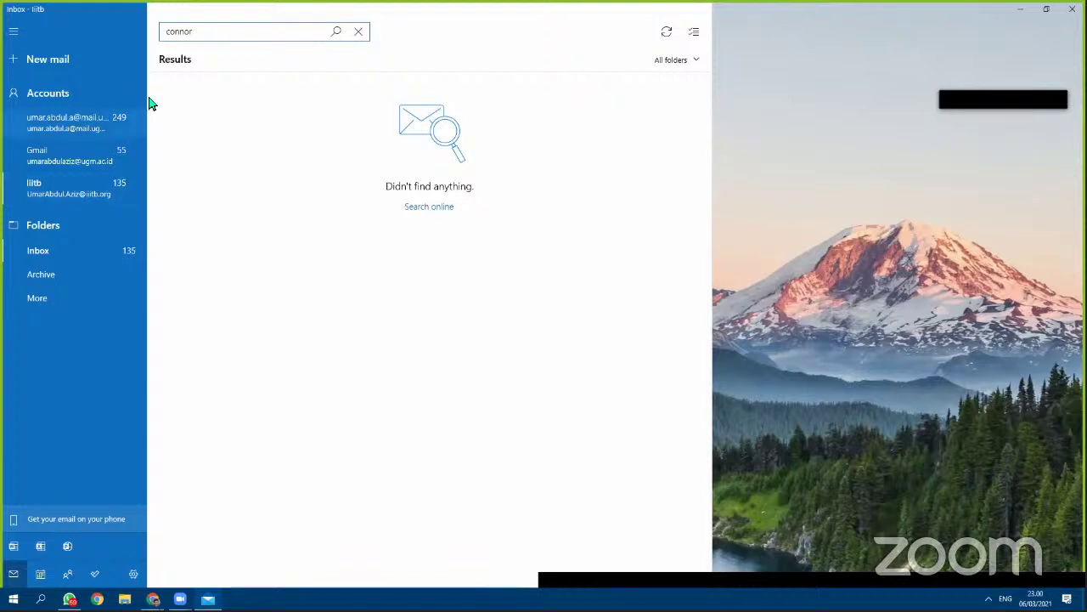
pyautogui.click(63, 301)
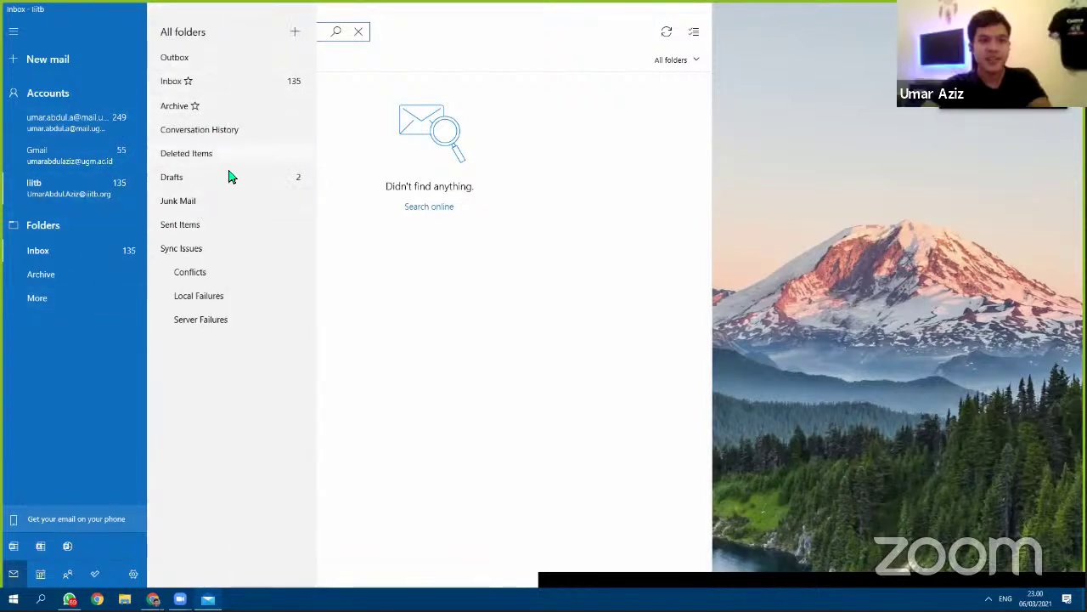
pyautogui.click(1005, 504)
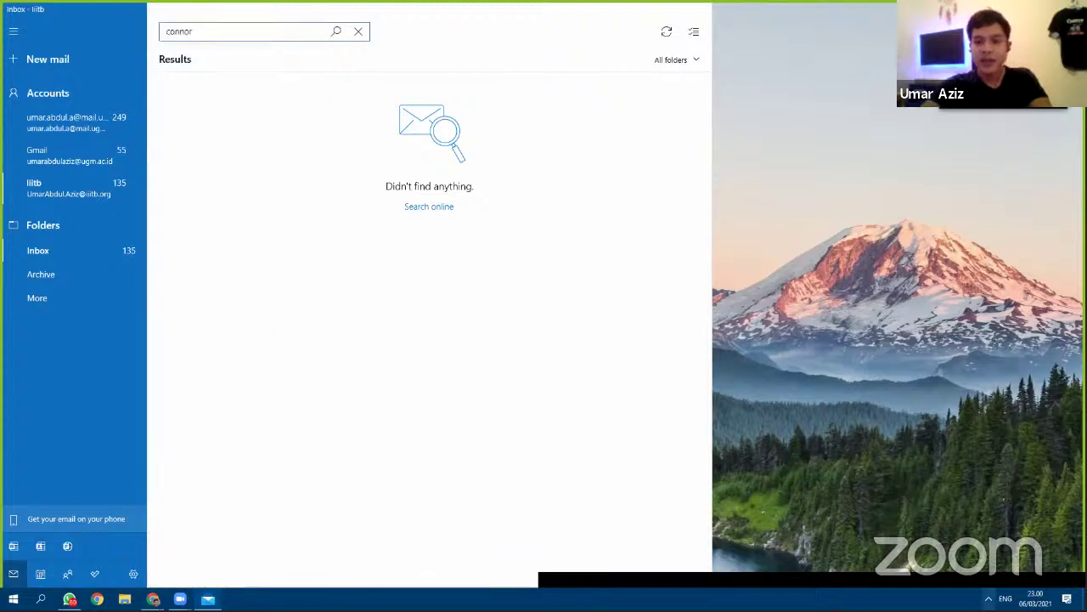
pyautogui.click(988, 599)
pyautogui.press('super')
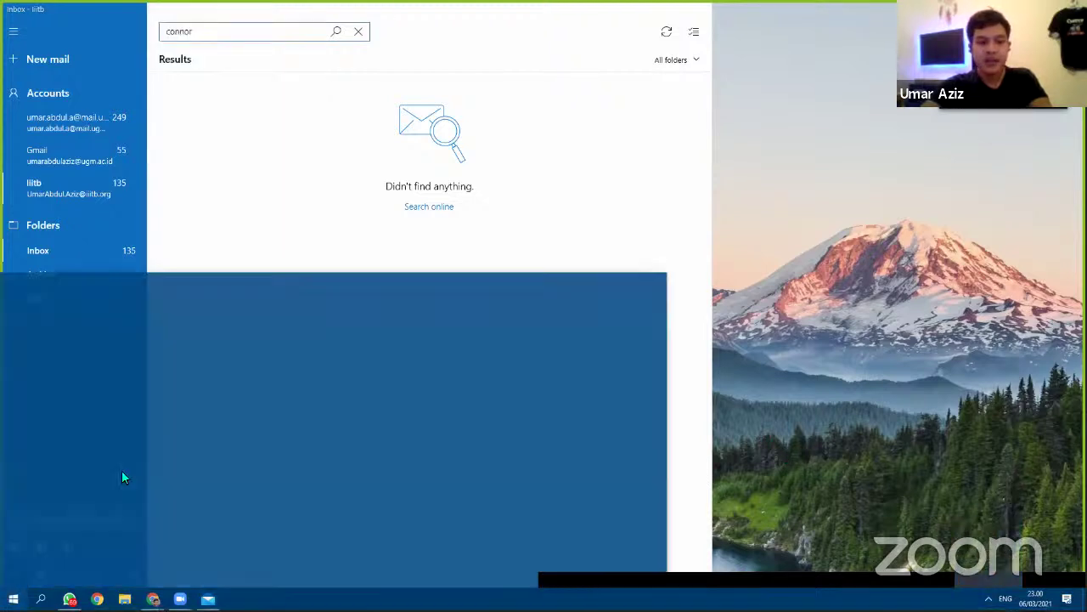
pyautogui.click(650, 221)
pyautogui.doubleClick(204, 32)
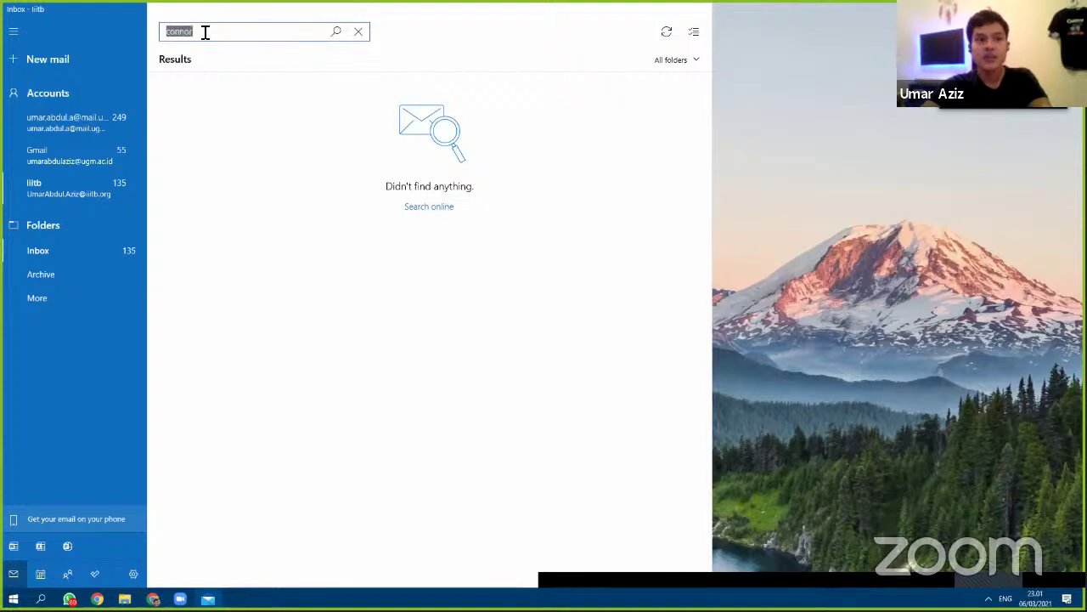
# Step: Examine the full folder list of the Iiitb account for other places where the correspondence could be stored
pyautogui.click(73, 187)
pyautogui.click(75, 302)
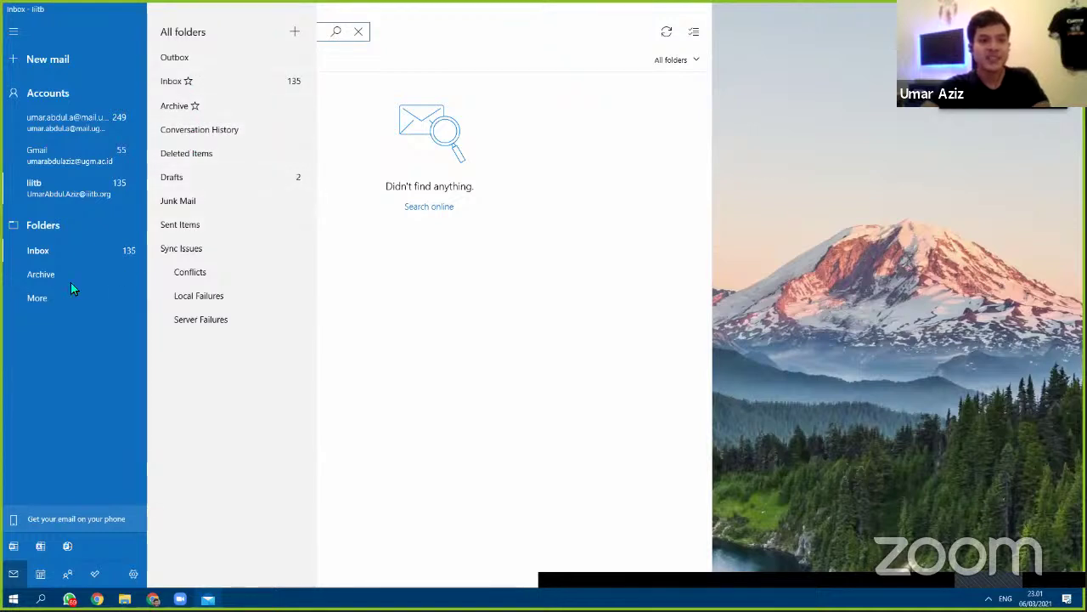
pyautogui.click(51, 303)
pyautogui.click(53, 304)
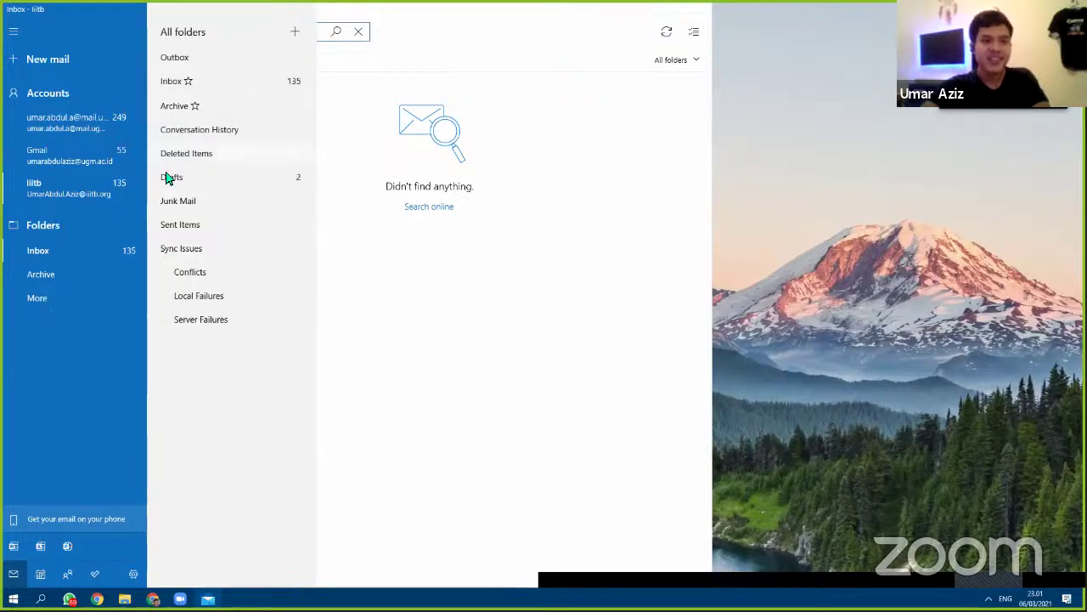
pyautogui.click(48, 466)
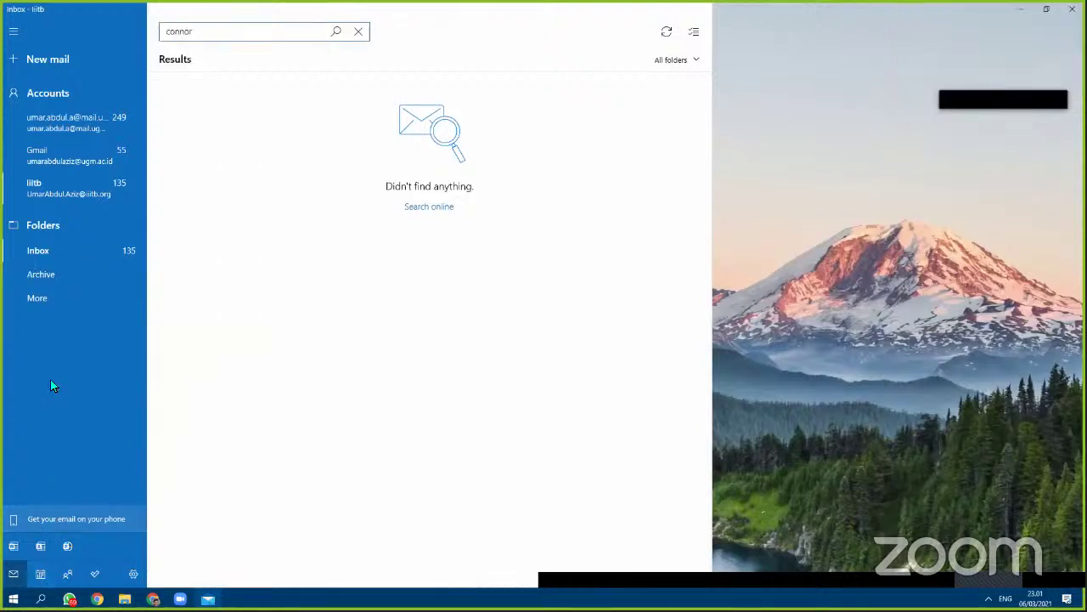
pyautogui.click(47, 304)
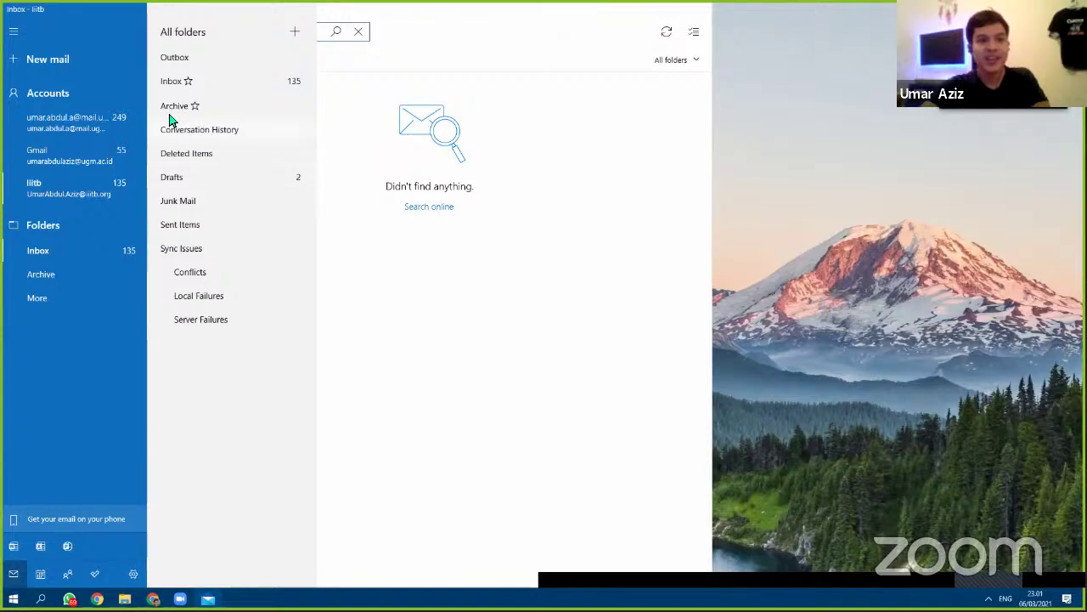
pyautogui.click(45, 194)
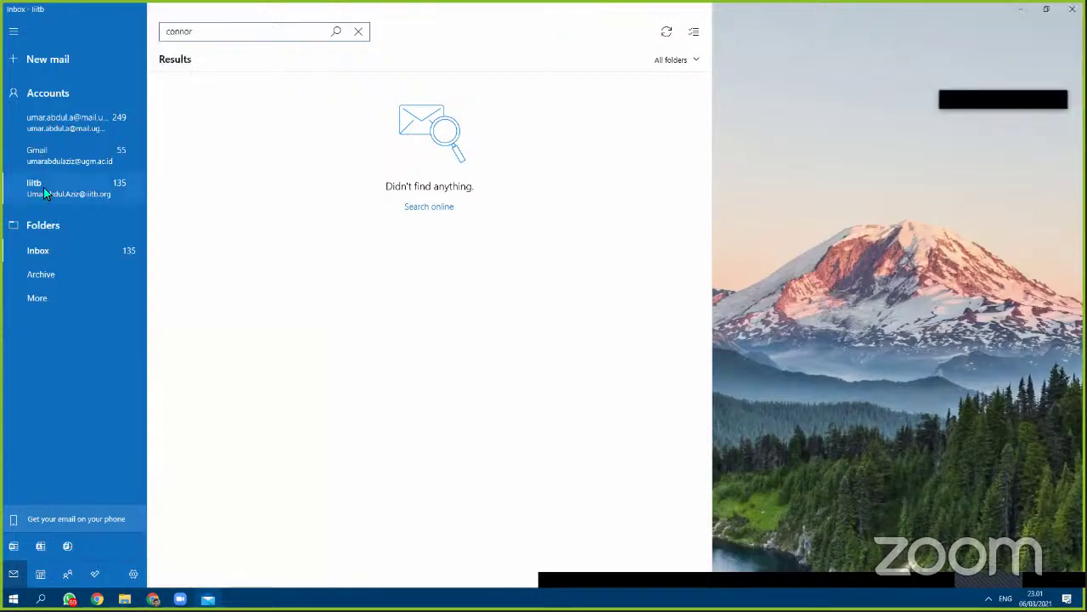
# Step: View the inbox of the first university account in the account list
pyautogui.click(60, 131)
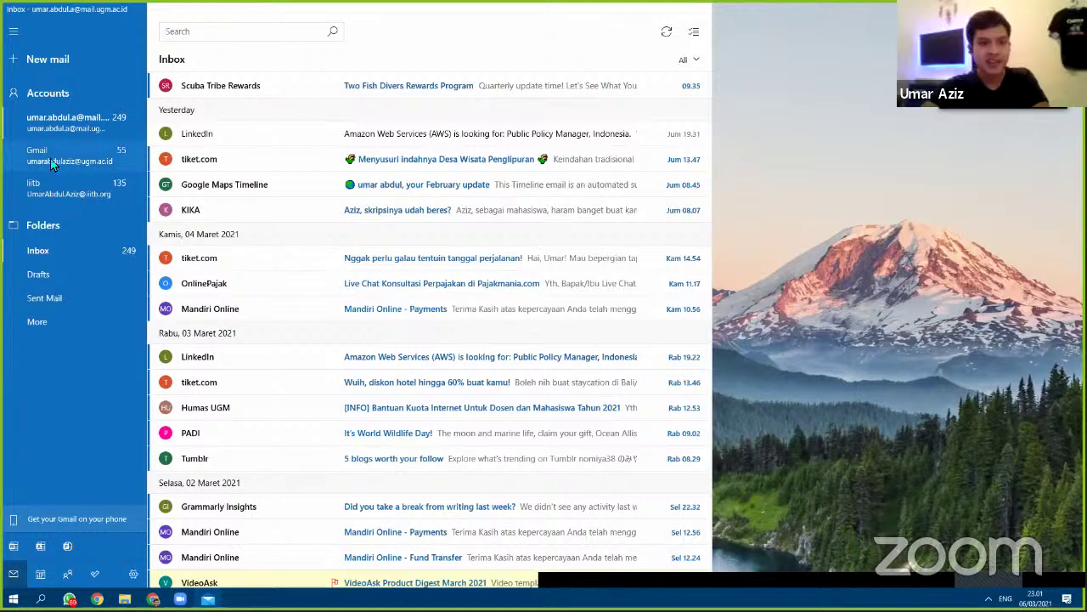
pyautogui.click(14, 34)
pyautogui.click(13, 34)
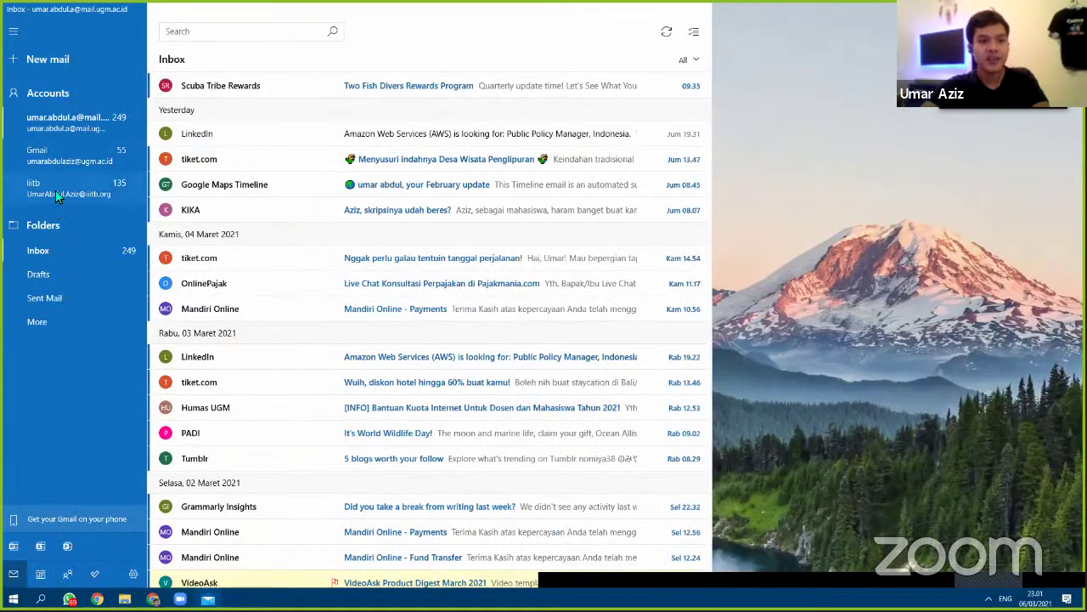
# Step: Search the Iiitb mailbox for "quizizz", extend the search online, and view the account's full folder list
pyautogui.click(58, 191)
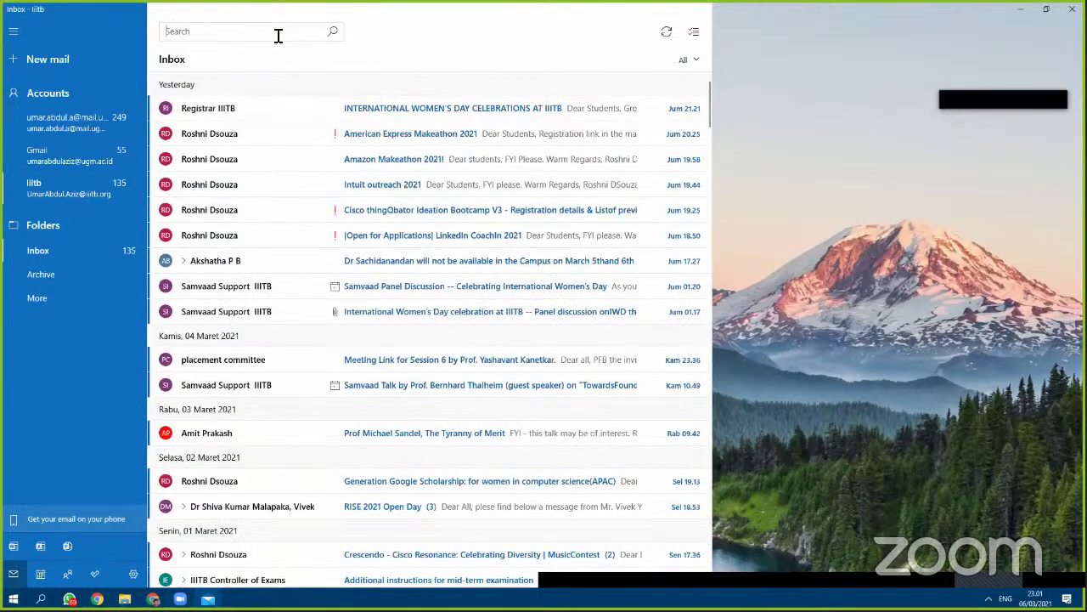
pyautogui.write('quizizz')
pyautogui.press('Return')
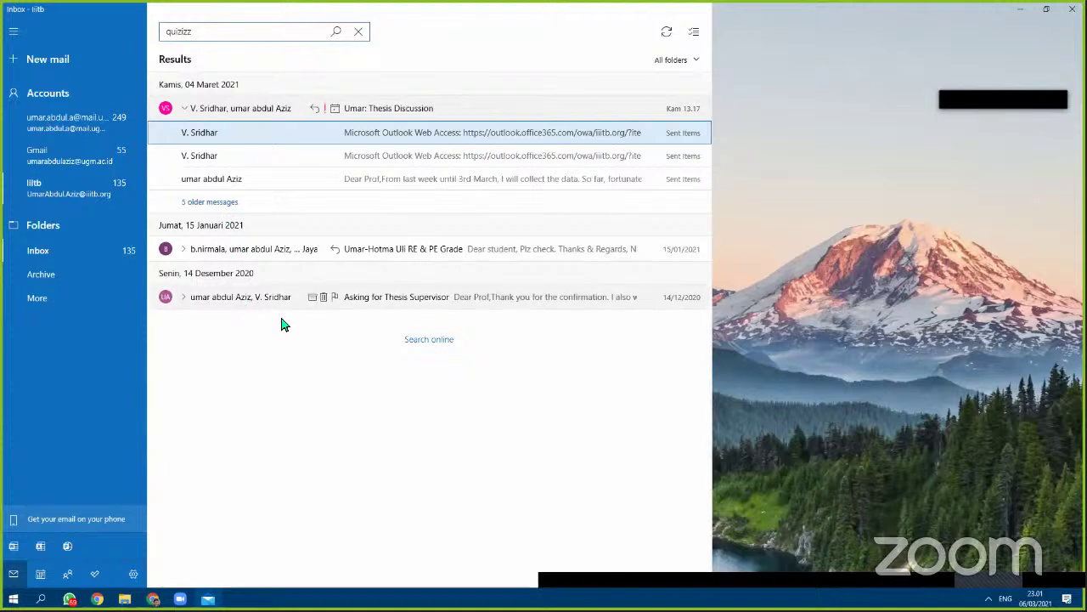
pyautogui.click(421, 343)
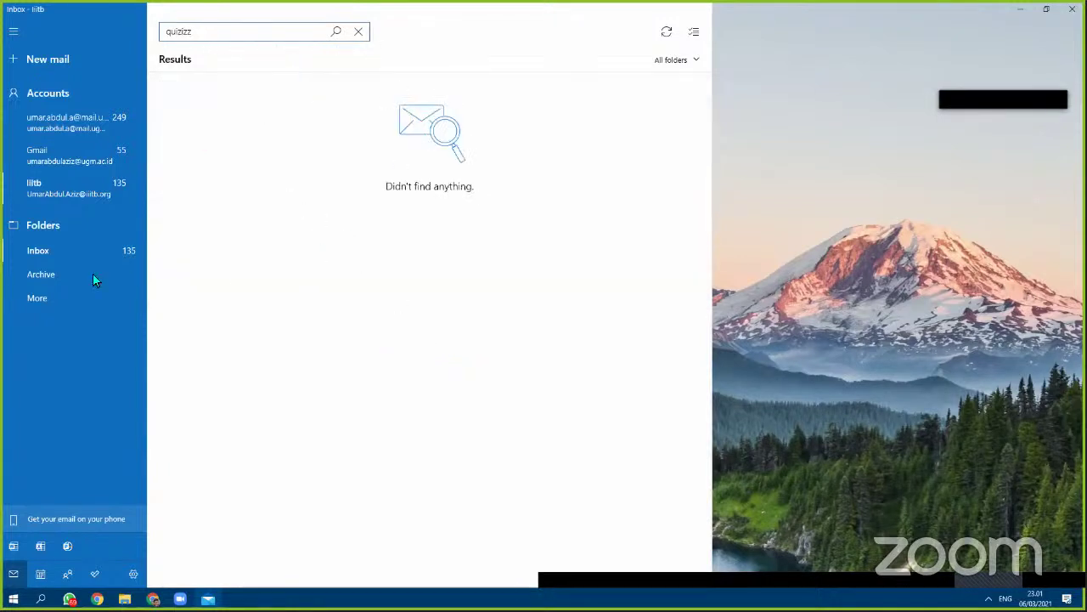
pyautogui.click(53, 296)
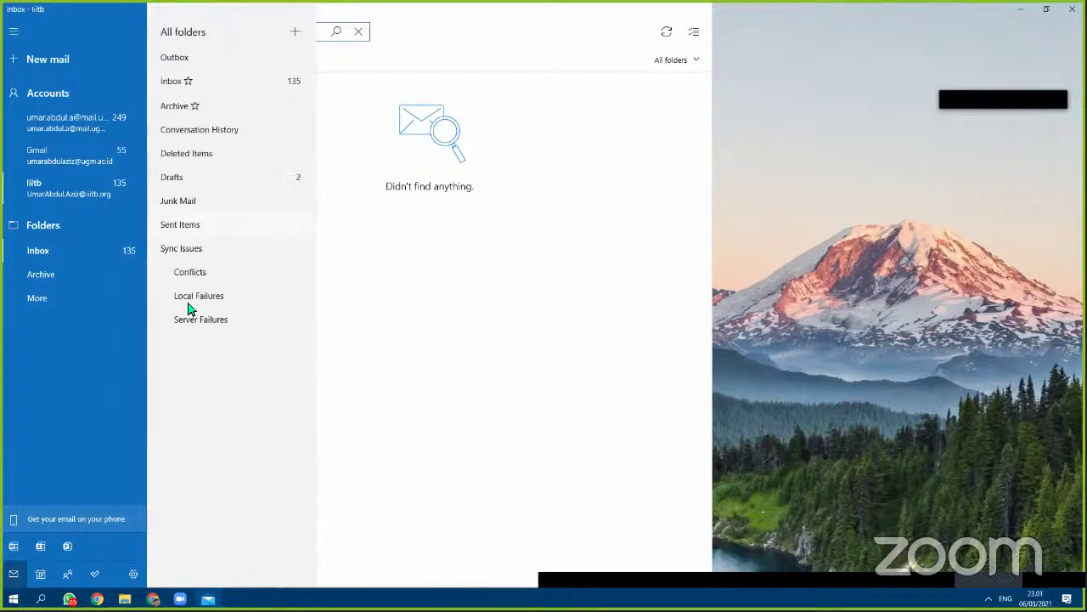
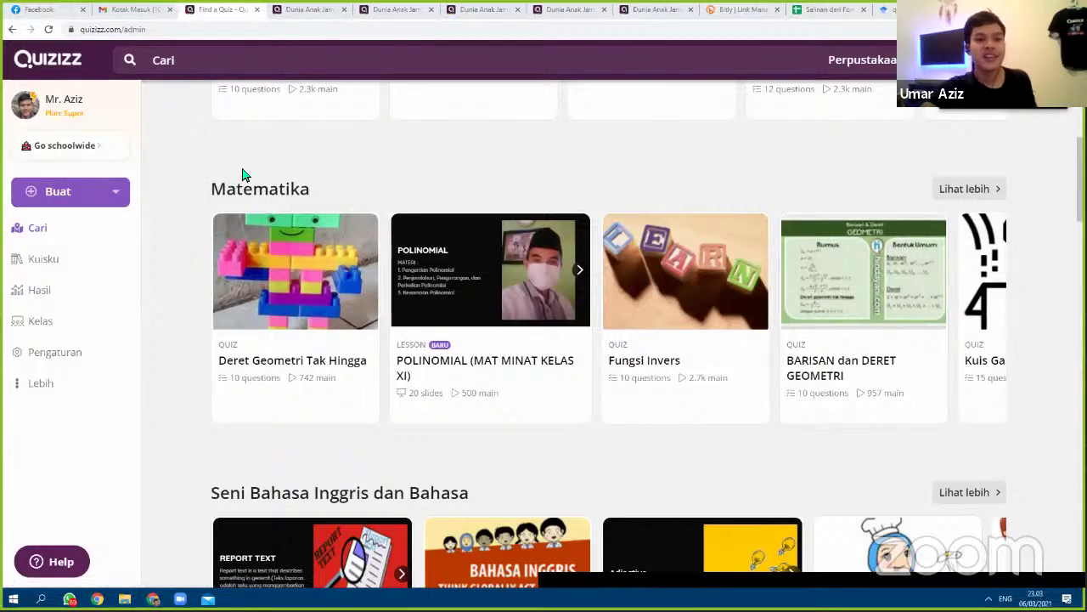
# Step: Highlight the Matematika row of quizzes and lessons on the Quizizz Find a Quiz page to point out that section
pyautogui.moveTo(202, 188); pyautogui.dragTo(1030, 389)
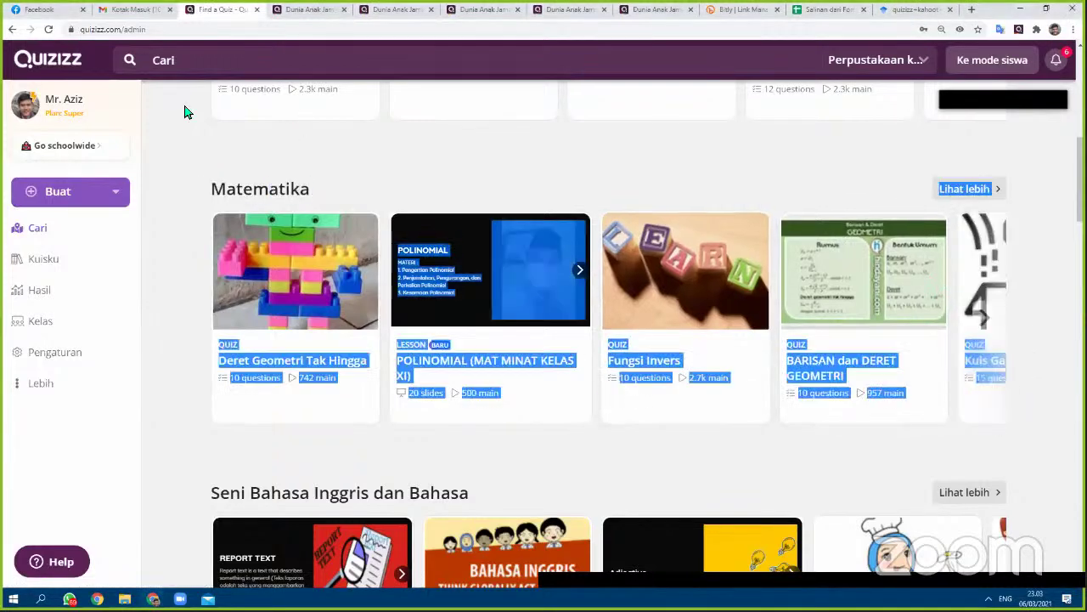
pyautogui.click(251, 176)
pyautogui.moveTo(204, 183); pyautogui.dragTo(995, 437)
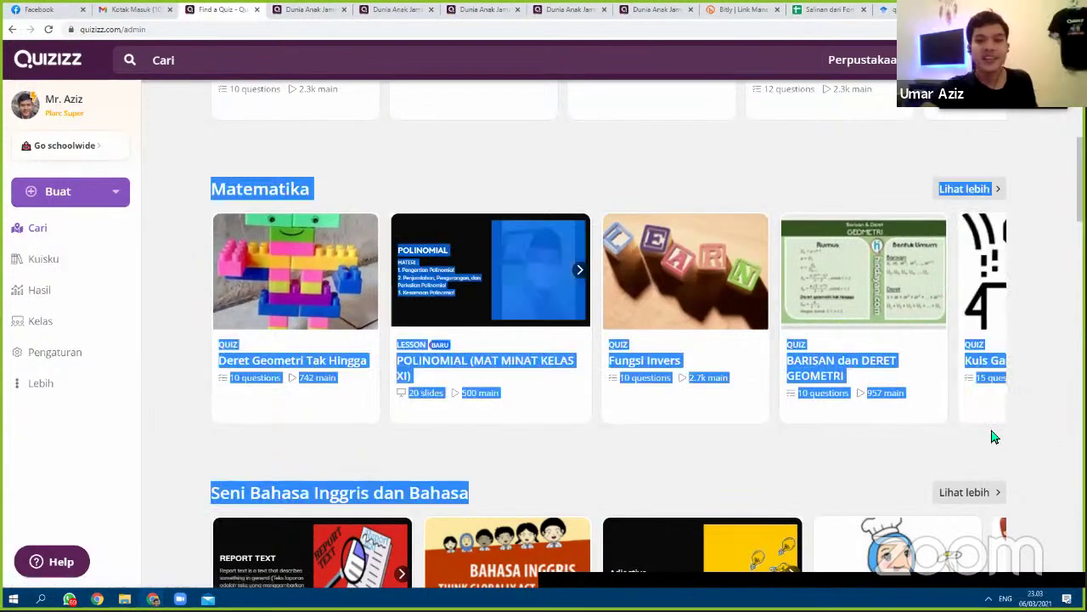
pyautogui.click(197, 185)
pyautogui.moveTo(196, 185); pyautogui.dragTo(925, 355)
pyautogui.click(983, 427)
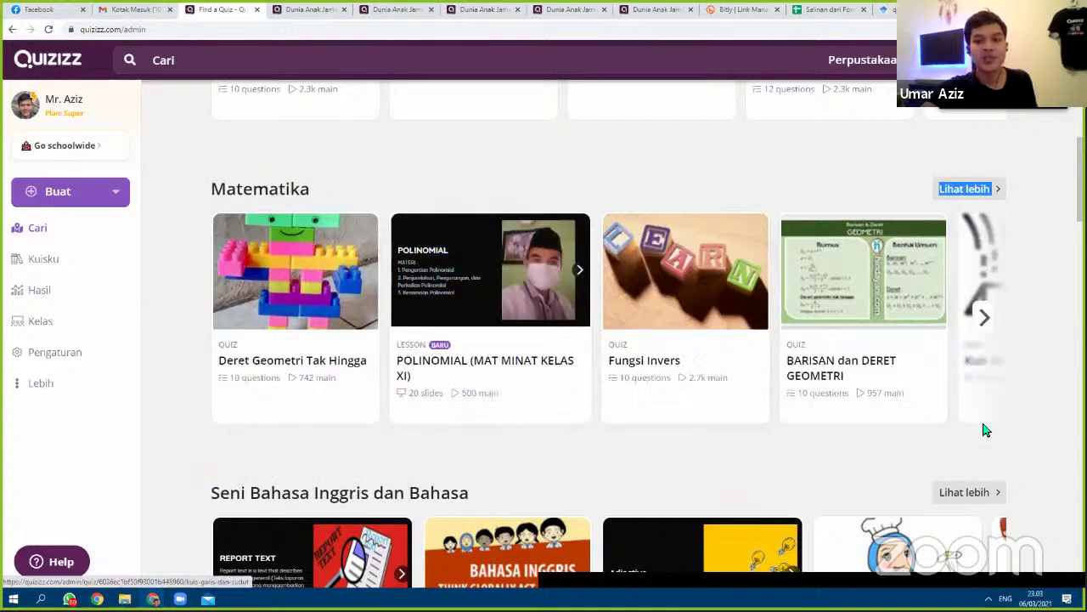
pyautogui.moveTo(988, 440); pyautogui.dragTo(491, 221)
pyautogui.click(250, 181)
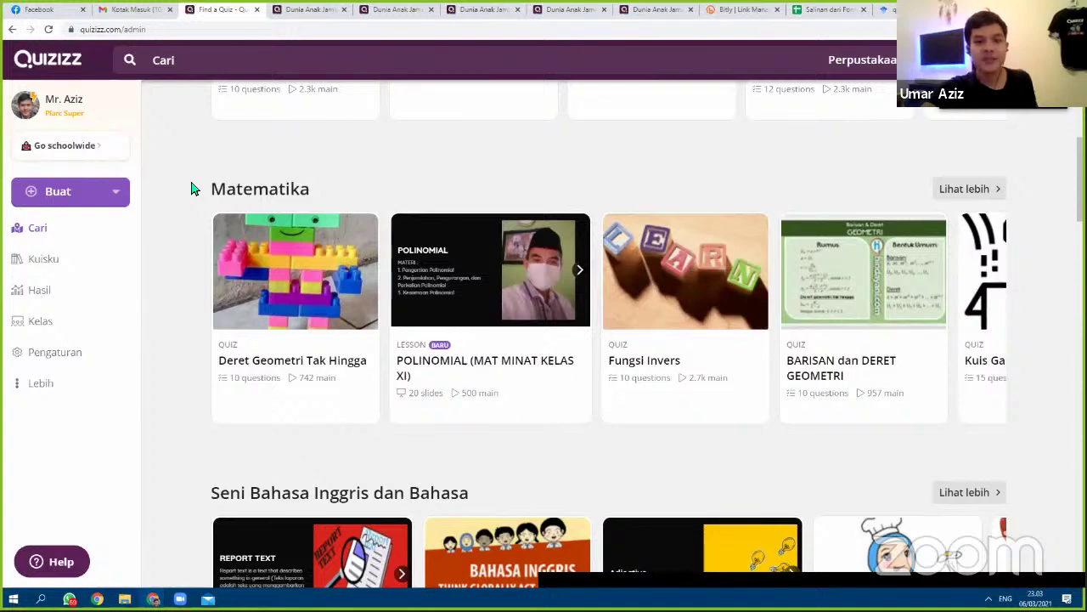
pyautogui.moveTo(195, 185); pyautogui.dragTo(849, 457)
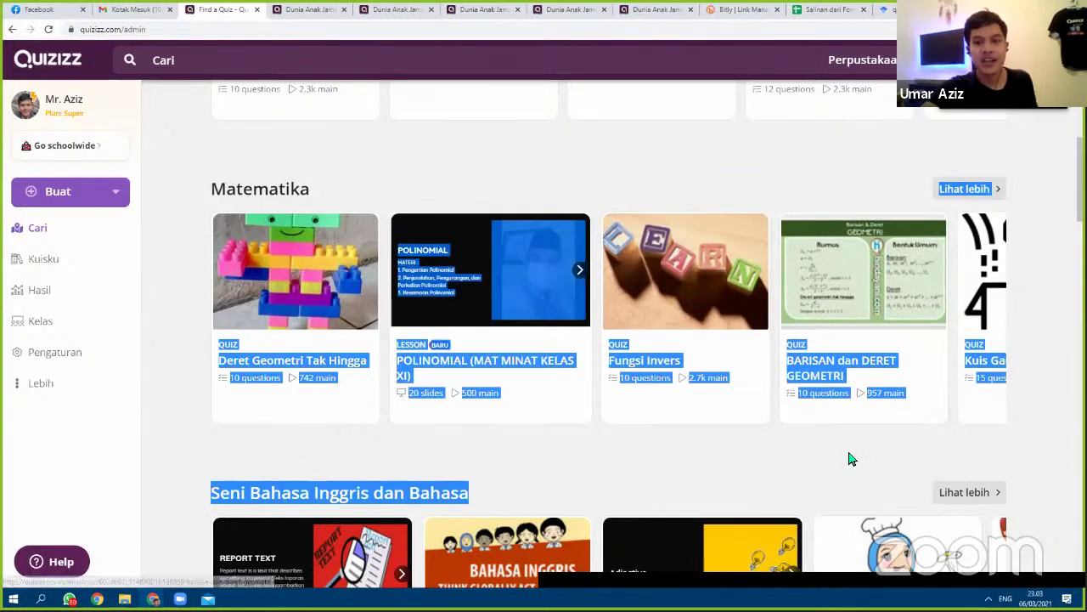
pyautogui.click(776, 439)
pyautogui.moveTo(197, 185); pyautogui.dragTo(845, 462)
pyautogui.click(844, 461)
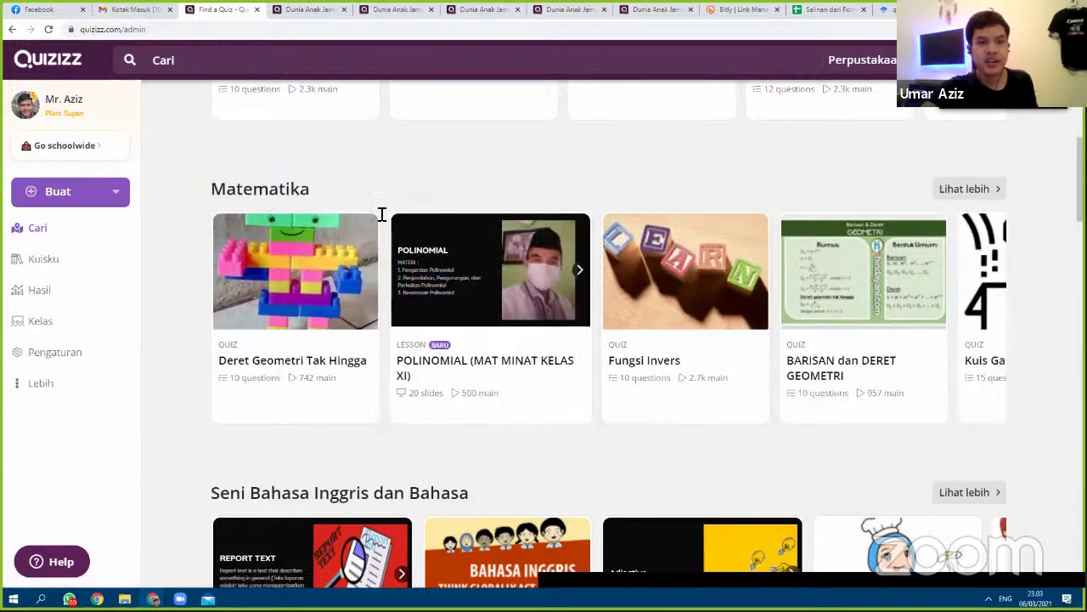
pyautogui.moveTo(382, 214); pyautogui.dragTo(804, 444)
pyautogui.click(775, 443)
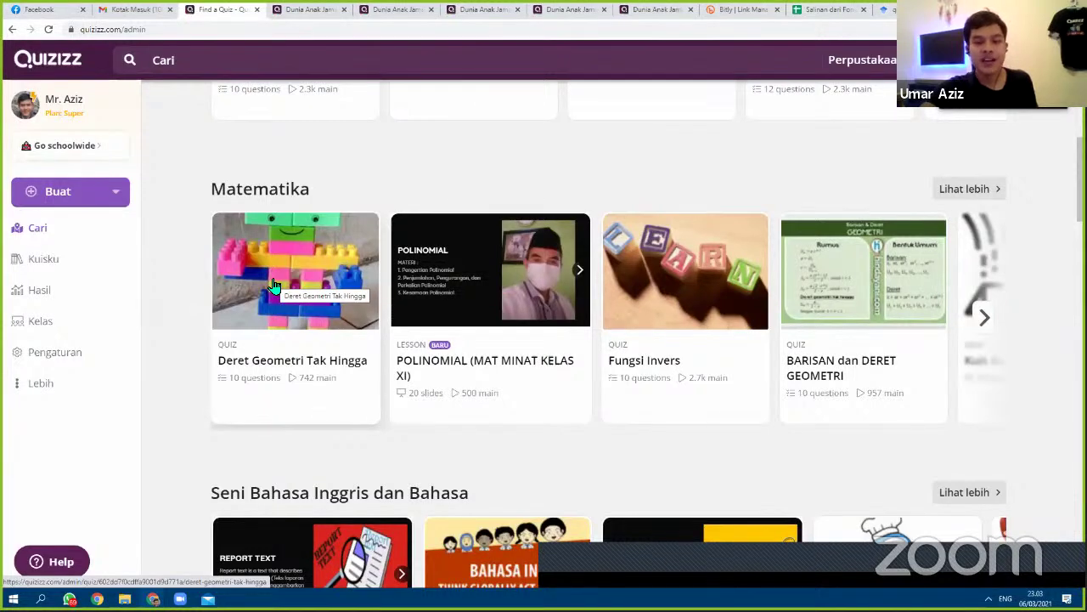
# Step: Open the Kuisku library of own quizzes and browse the list down to the older quizzes and lessons
pyautogui.click(83, 253)
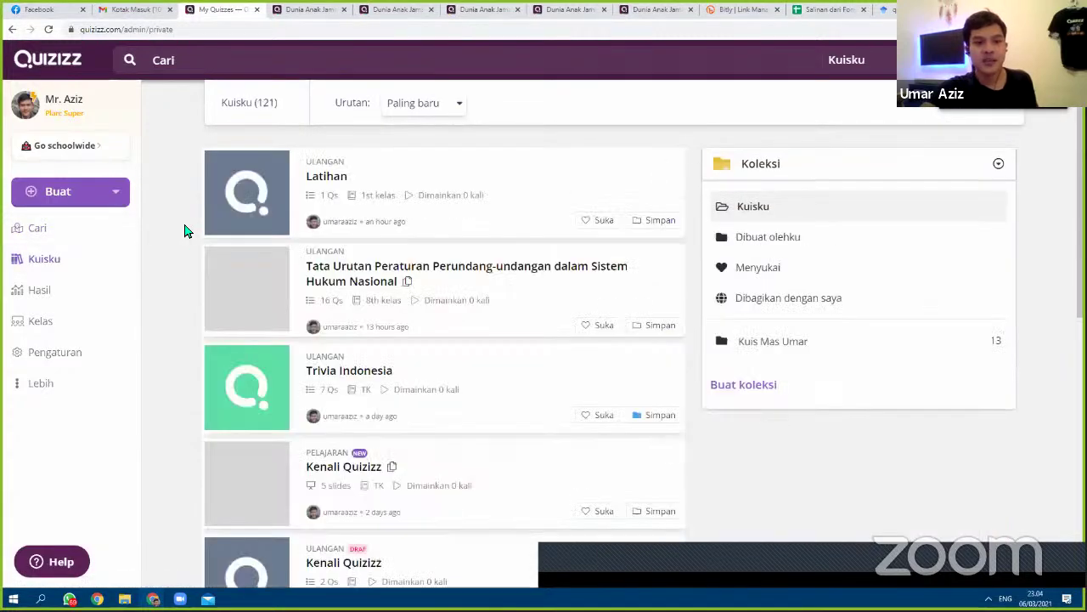
pyautogui.scroll(-5, 185, 231)
pyautogui.scroll(-1, 174, 250)
pyautogui.scroll(-10, 357, 280)
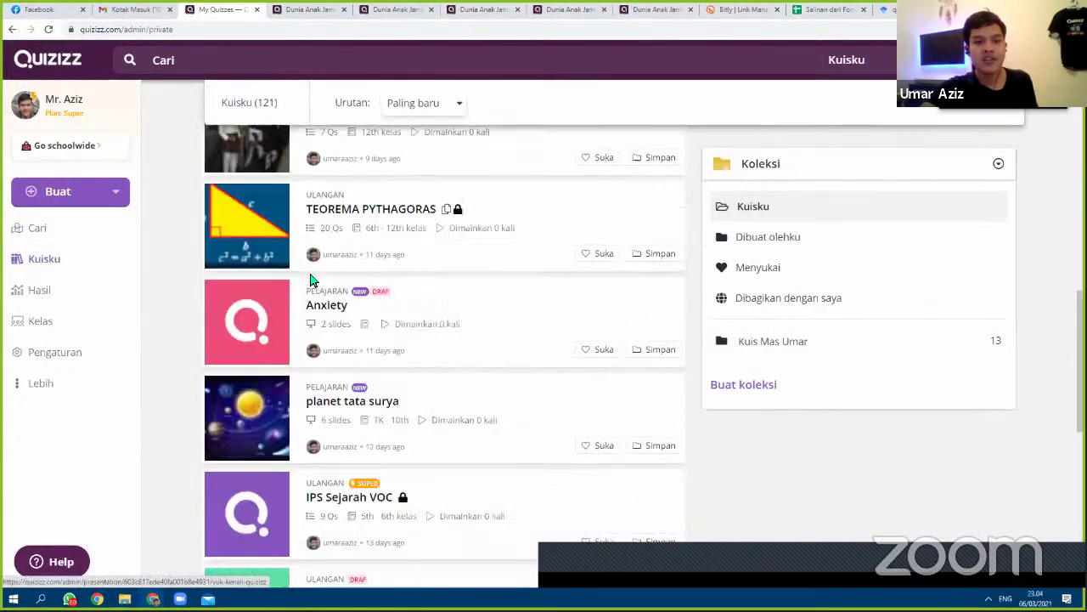
pyautogui.scroll(10, 388, 297)
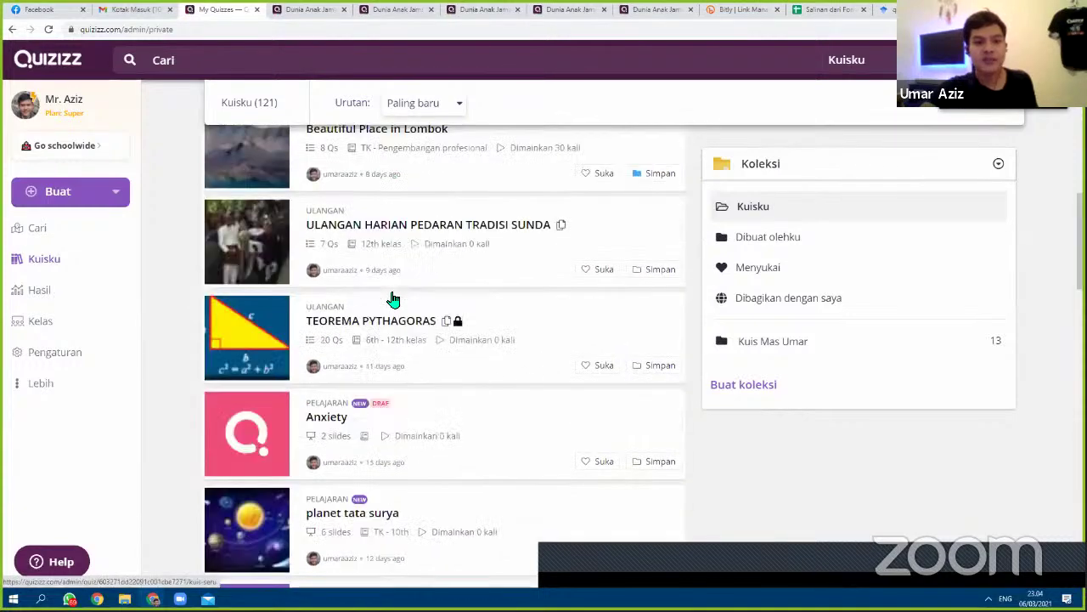
pyautogui.scroll(-10, 357, 301)
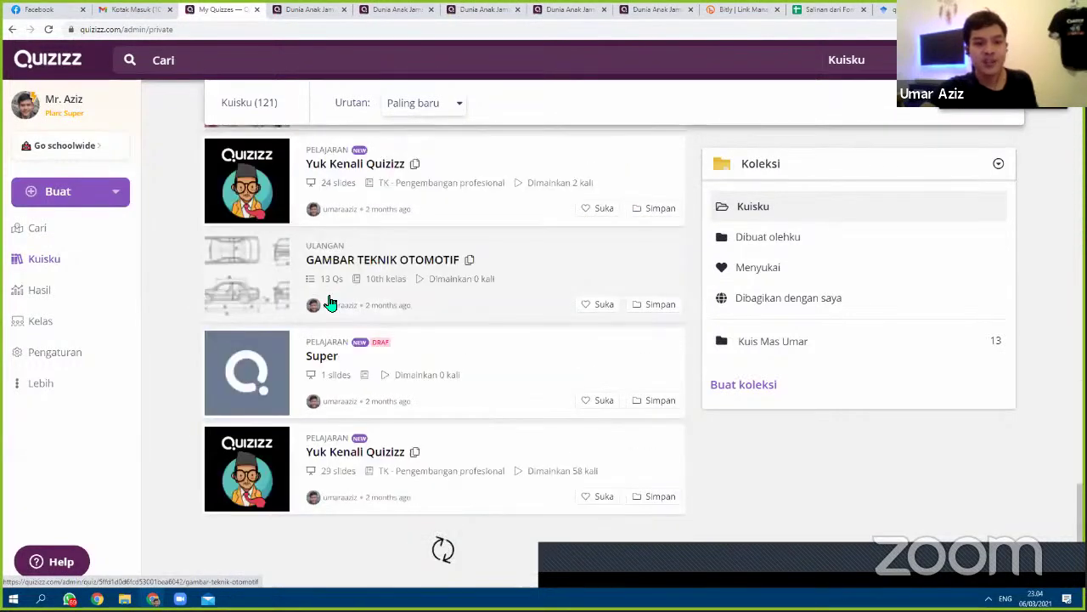
# Step: Return from the own quiz library to the quiz search page and open the recommended quiz "tranportations"
pyautogui.scroll(-10, 80, 272)
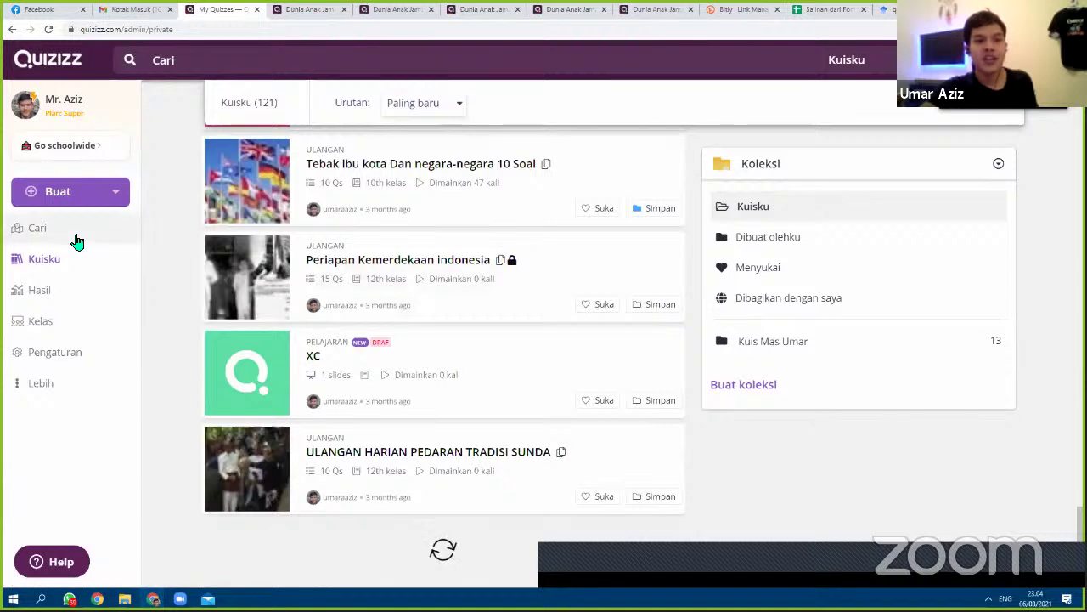
pyautogui.click(83, 238)
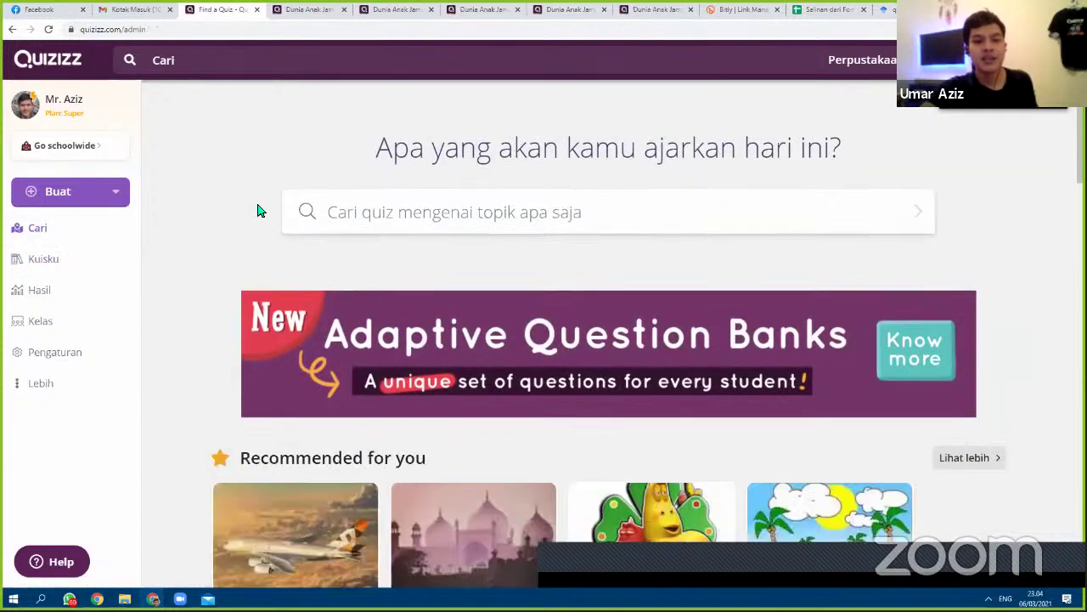
pyautogui.scroll(-4, 888, 210)
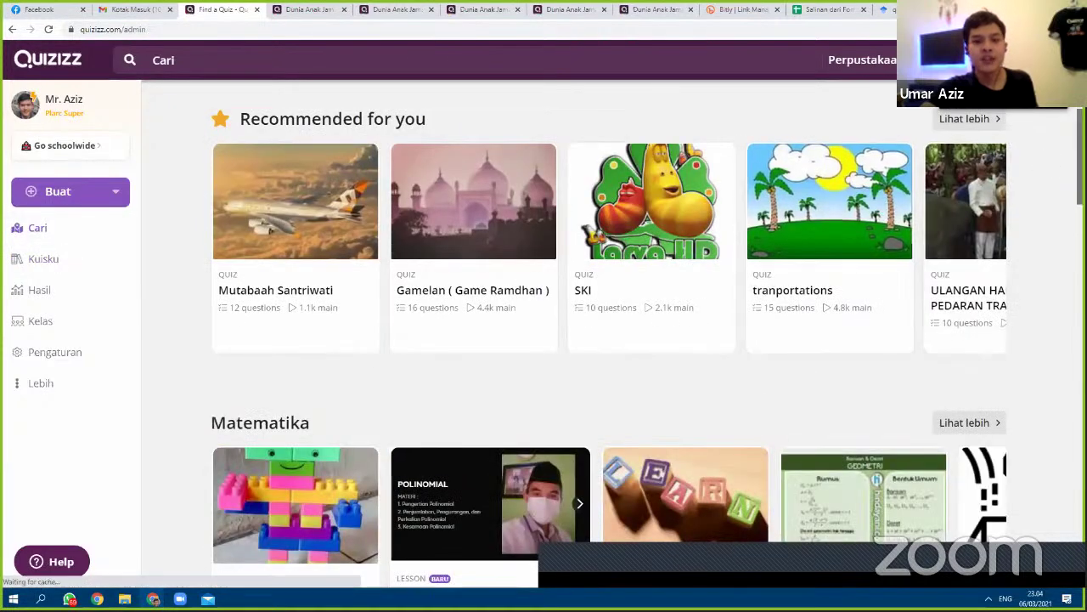
pyautogui.scroll(-1, 887, 210)
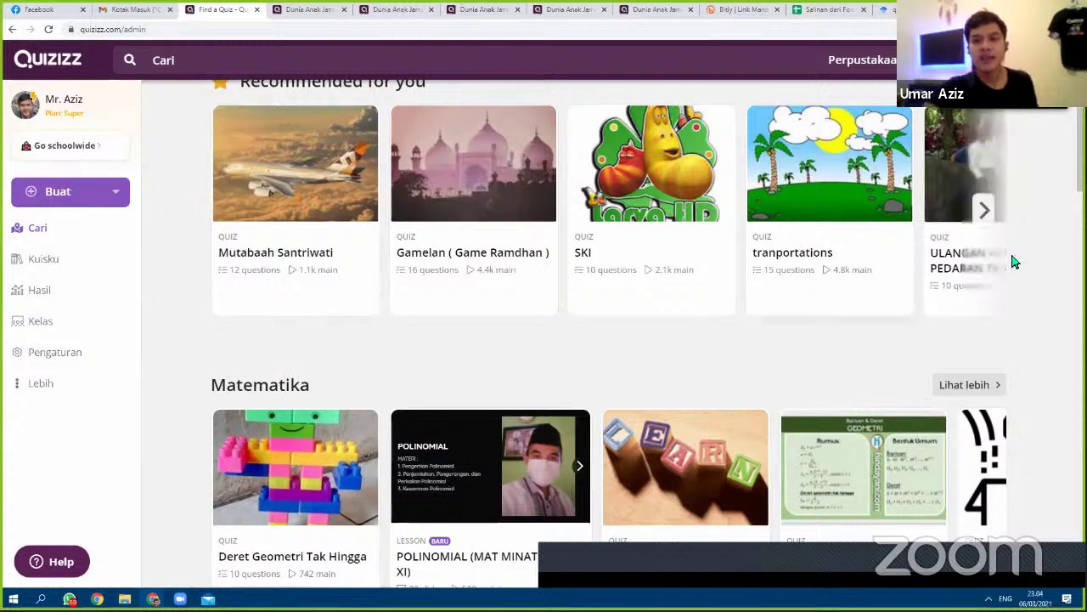
pyautogui.scroll(1, 1020, 165)
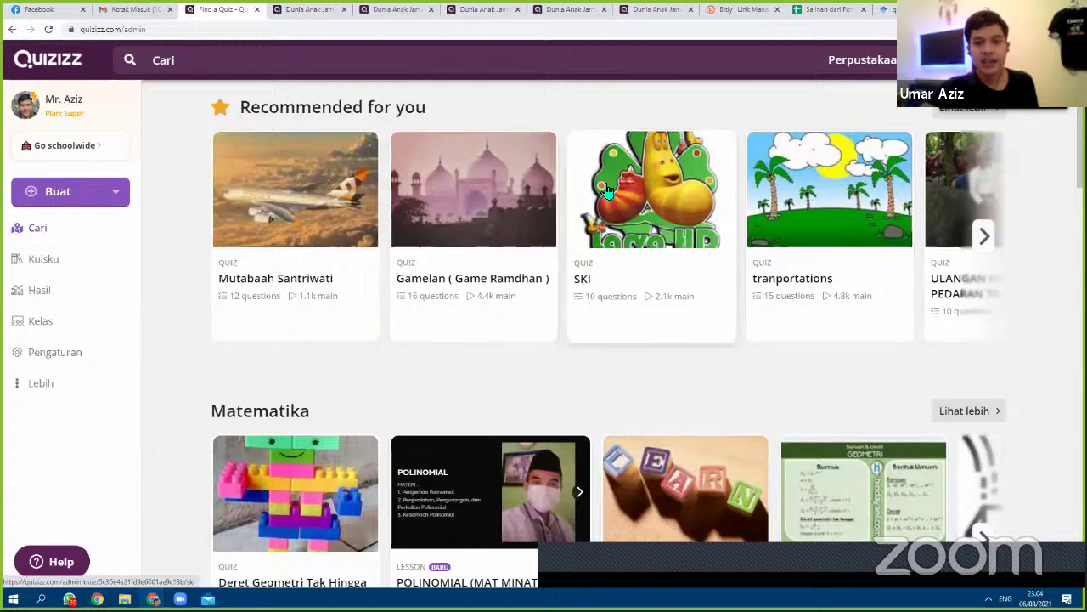
pyautogui.click(808, 207)
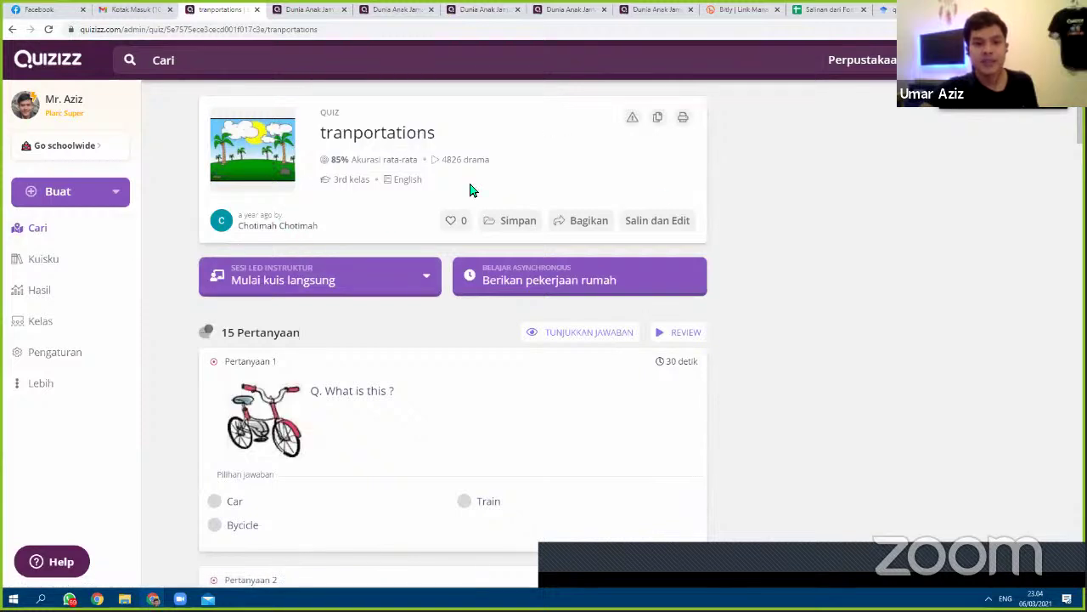
# Step: Save the "tranportations" quiz into a new collection named "English"
pyautogui.click(514, 232)
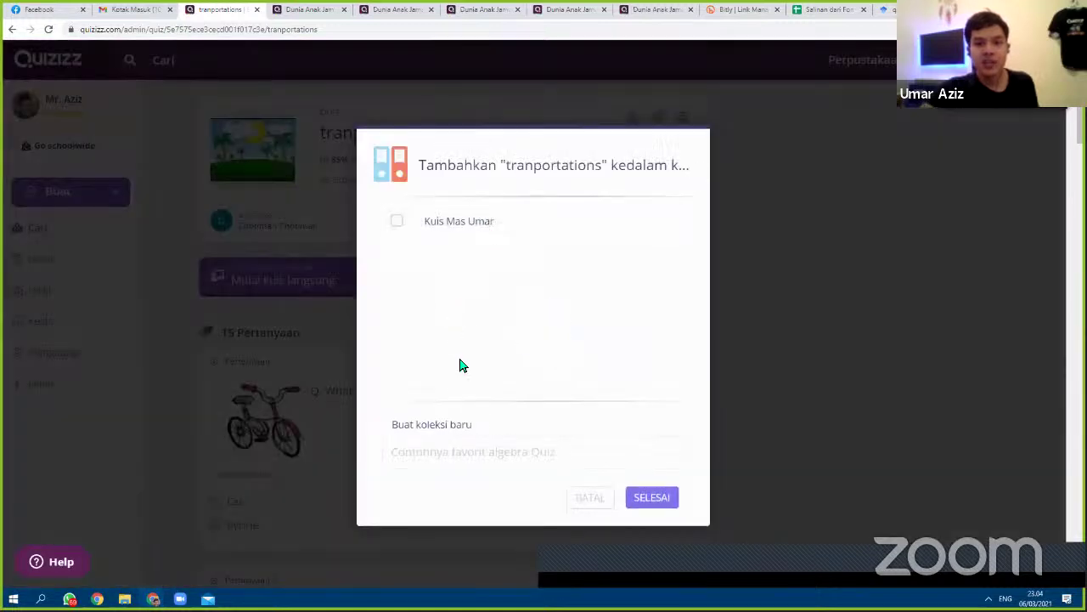
pyautogui.click(501, 457)
pyautogui.write('E')
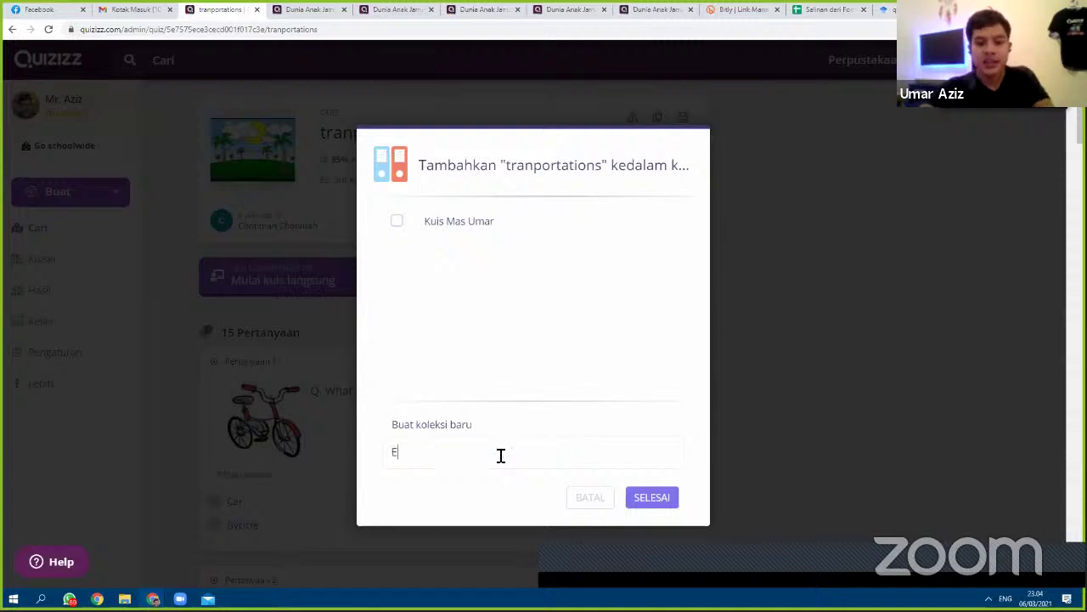
pyautogui.write('nglish')
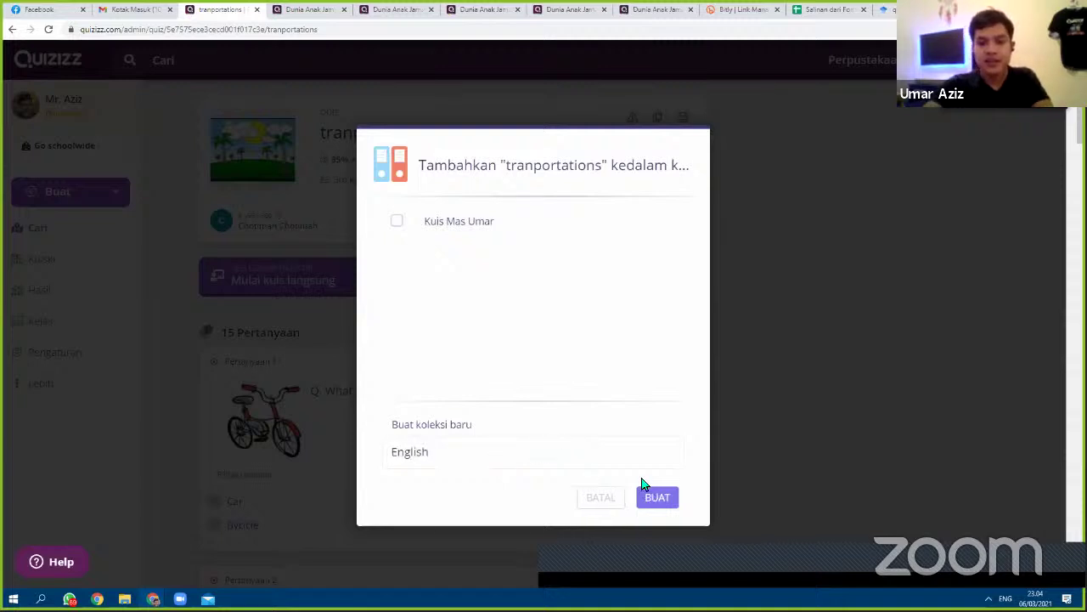
pyautogui.click(676, 498)
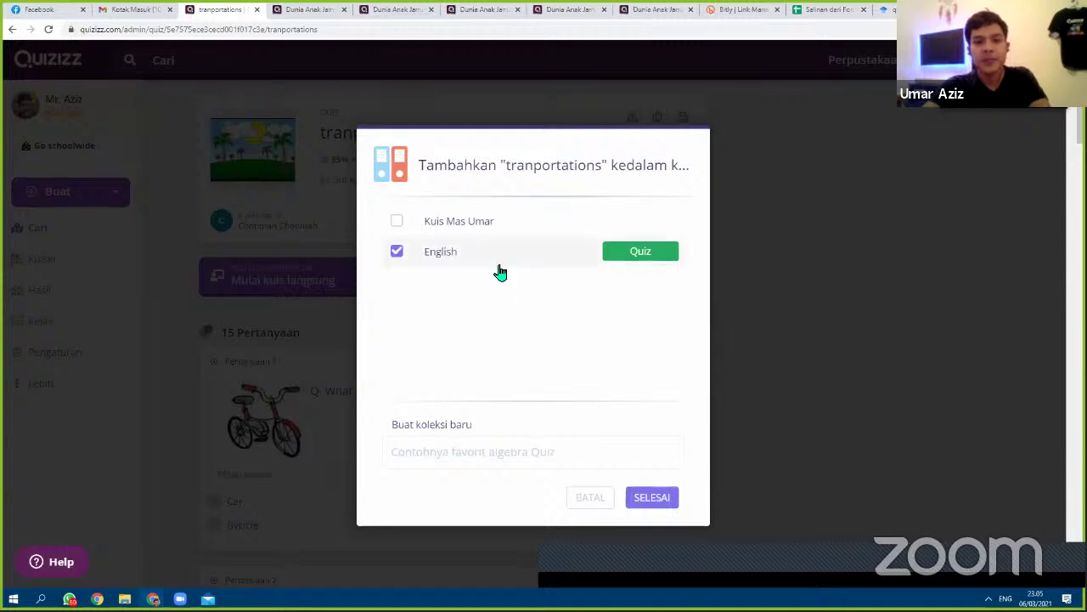
pyautogui.click(652, 497)
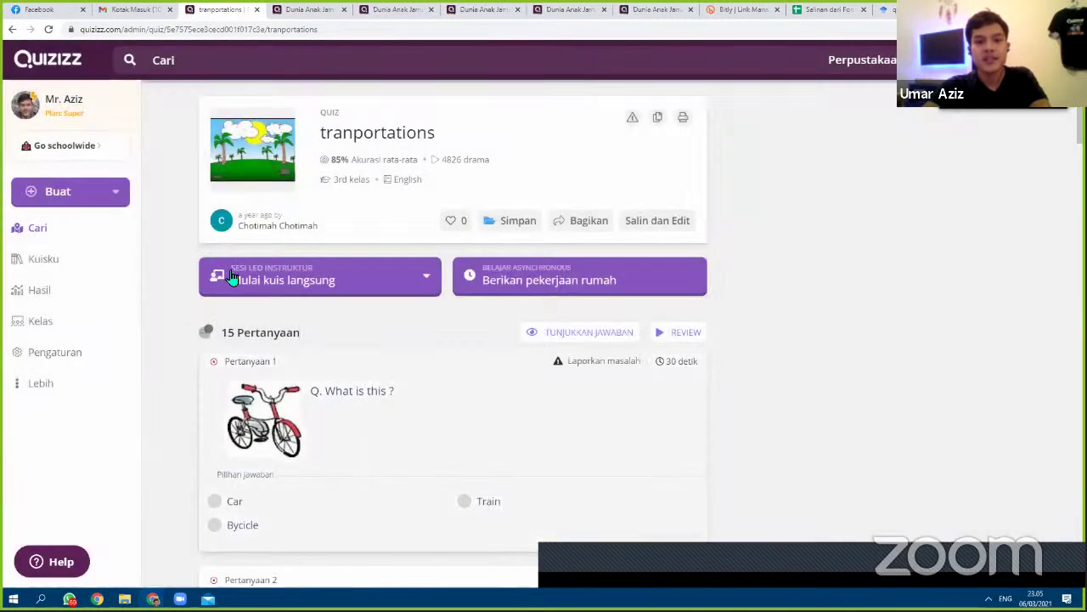
# Step: Go back to the quiz search page and open the "Latihan Tenses" quiz from the Seni Bahasa Inggris dan Bahasa section
pyautogui.click(82, 241)
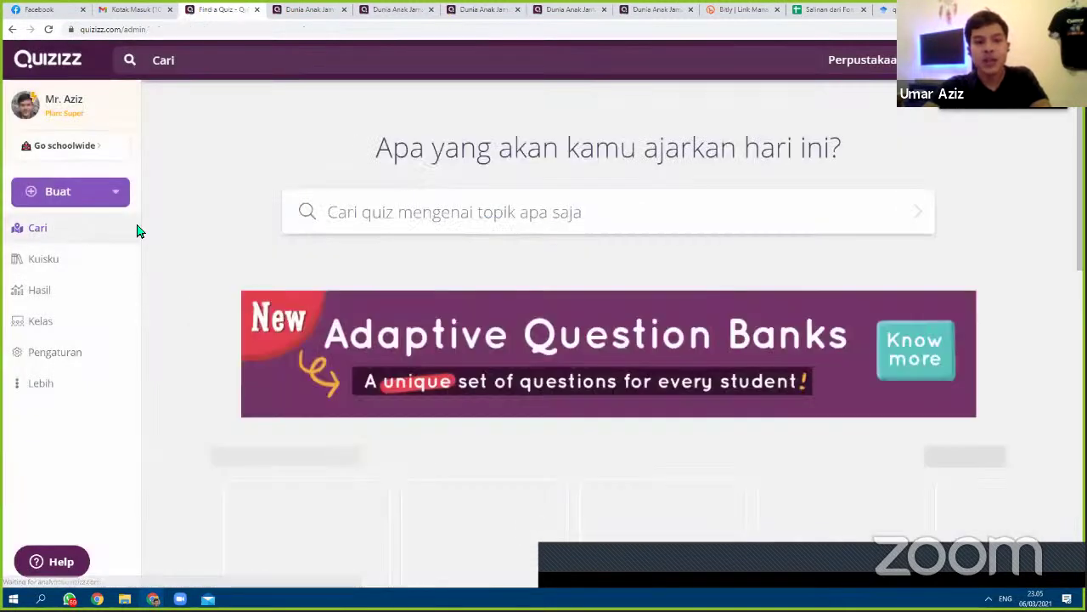
pyautogui.scroll(-5, 619, 266)
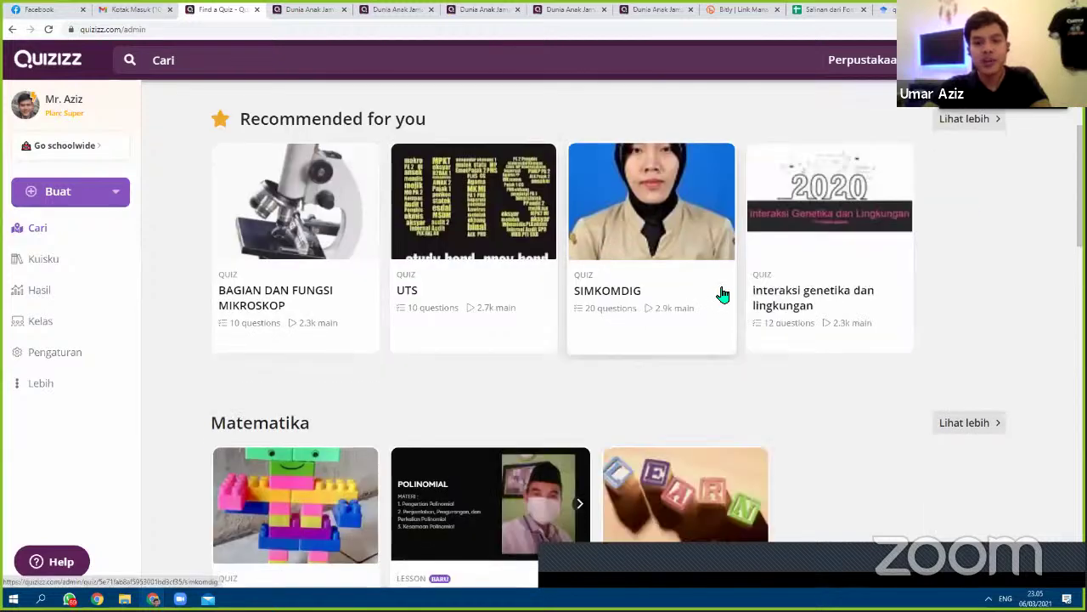
pyautogui.scroll(-4, 718, 293)
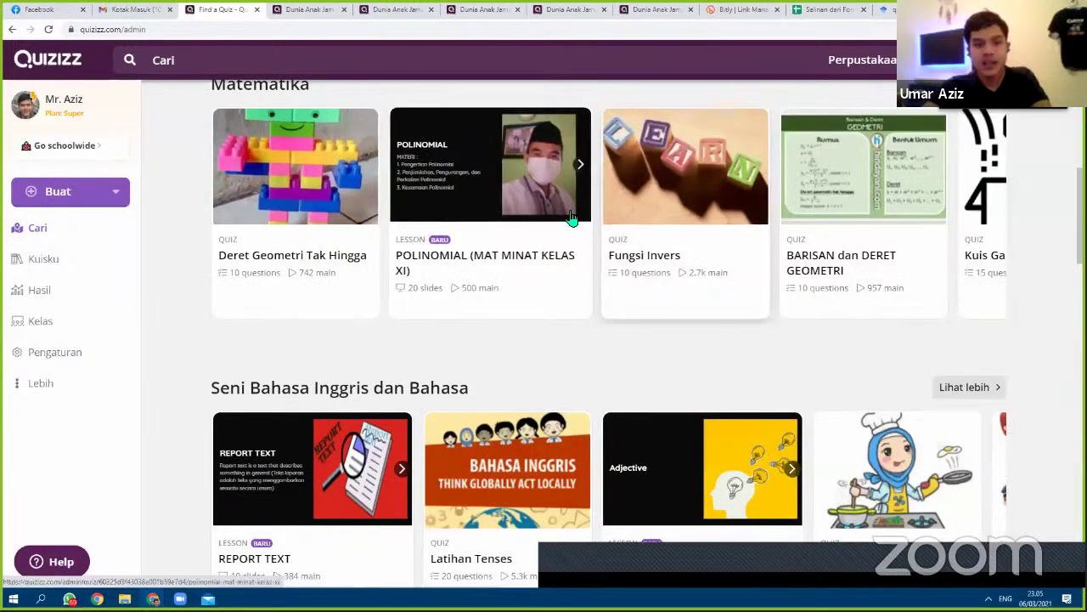
pyautogui.scroll(-4, 574, 214)
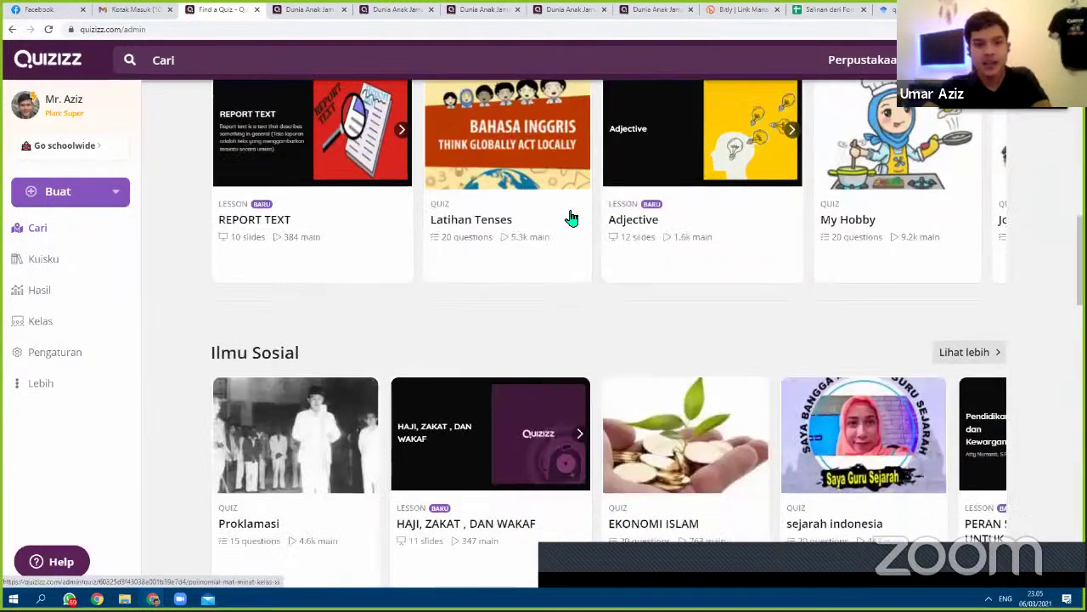
pyautogui.click(531, 169)
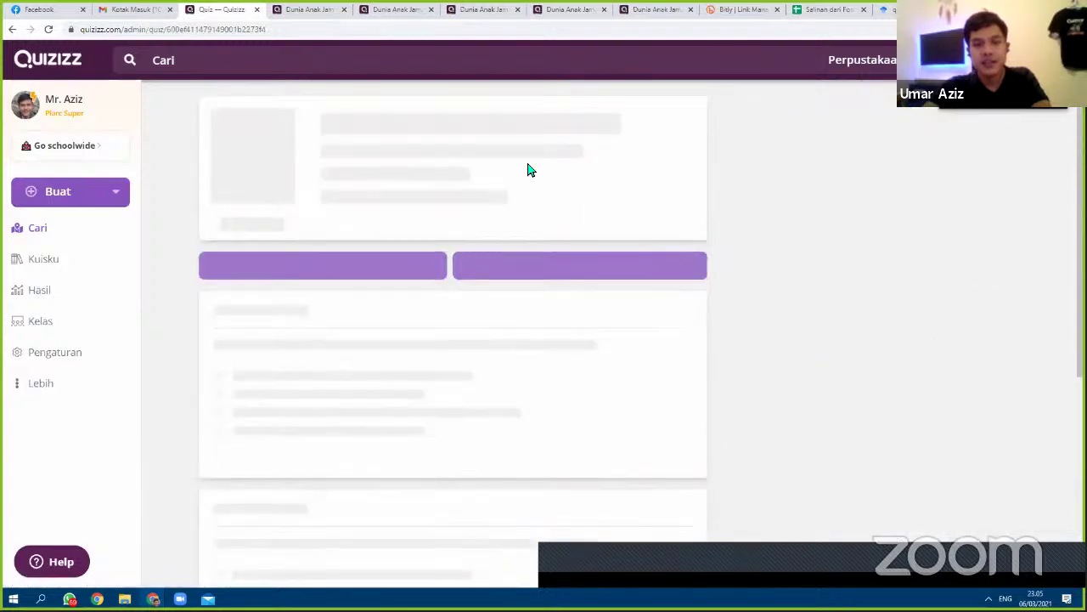
# Step: Save the "Latihan Tenses" quiz into the existing English collection
pyautogui.click(515, 218)
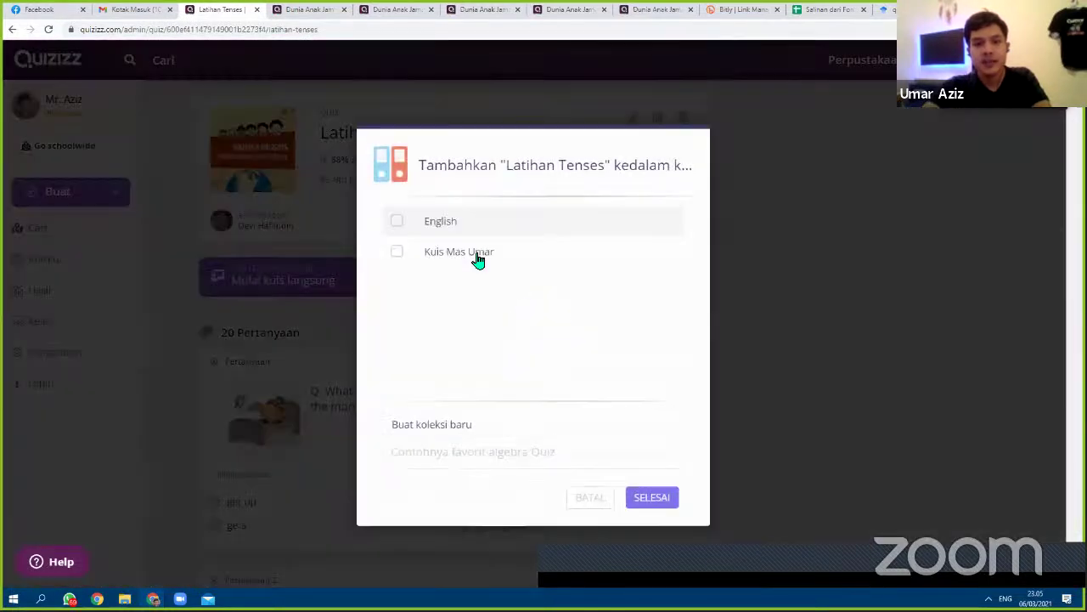
pyautogui.click(454, 233)
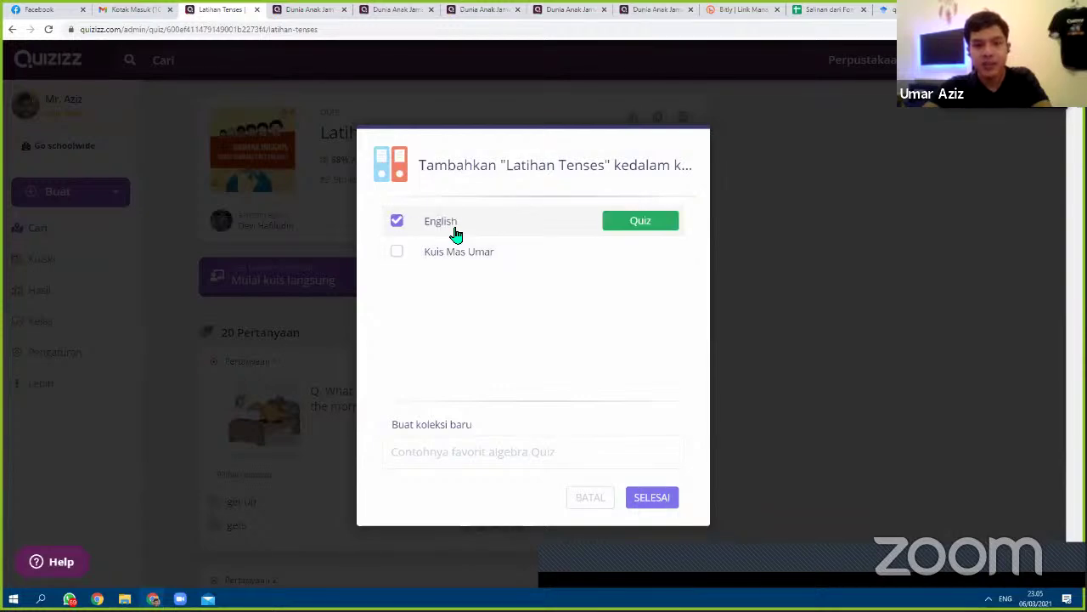
pyautogui.click(652, 502)
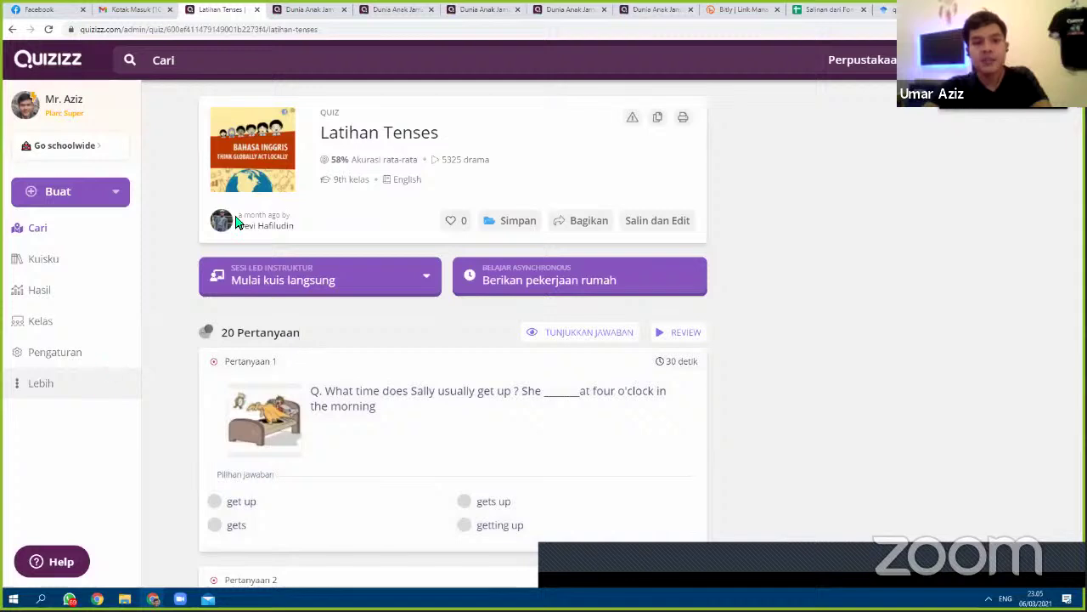
# Step: Show the overview of own collections and open the collection listed after English
pyautogui.click(82, 386)
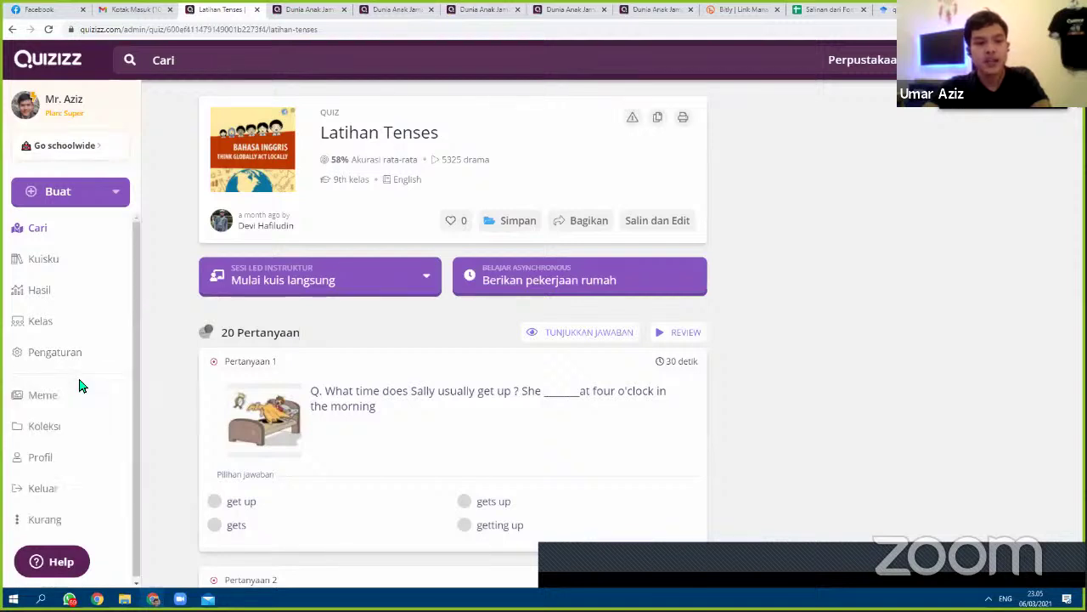
pyautogui.click(87, 431)
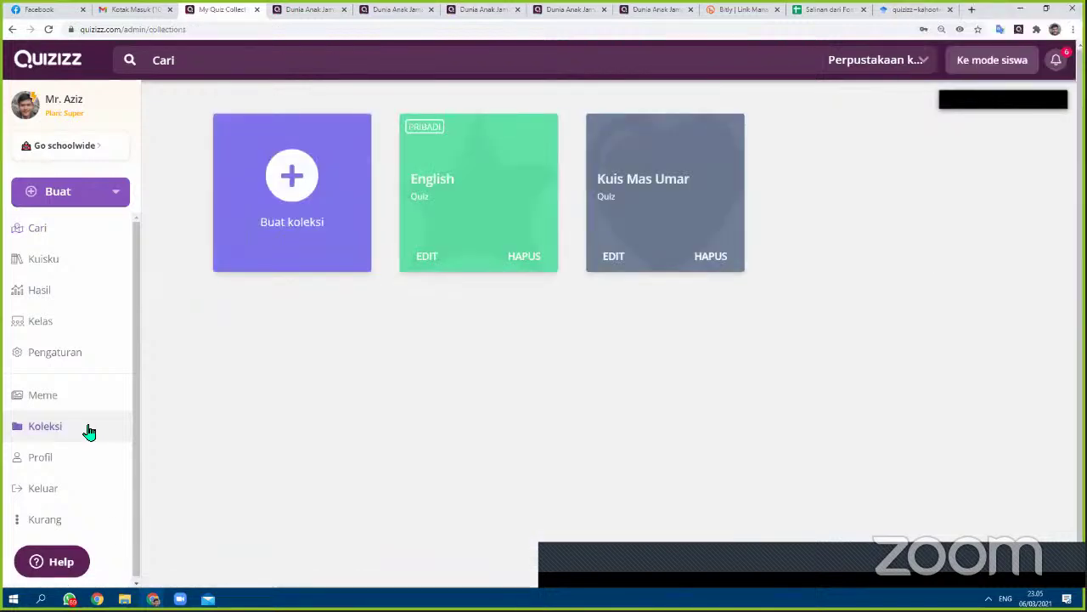
pyautogui.click(679, 170)
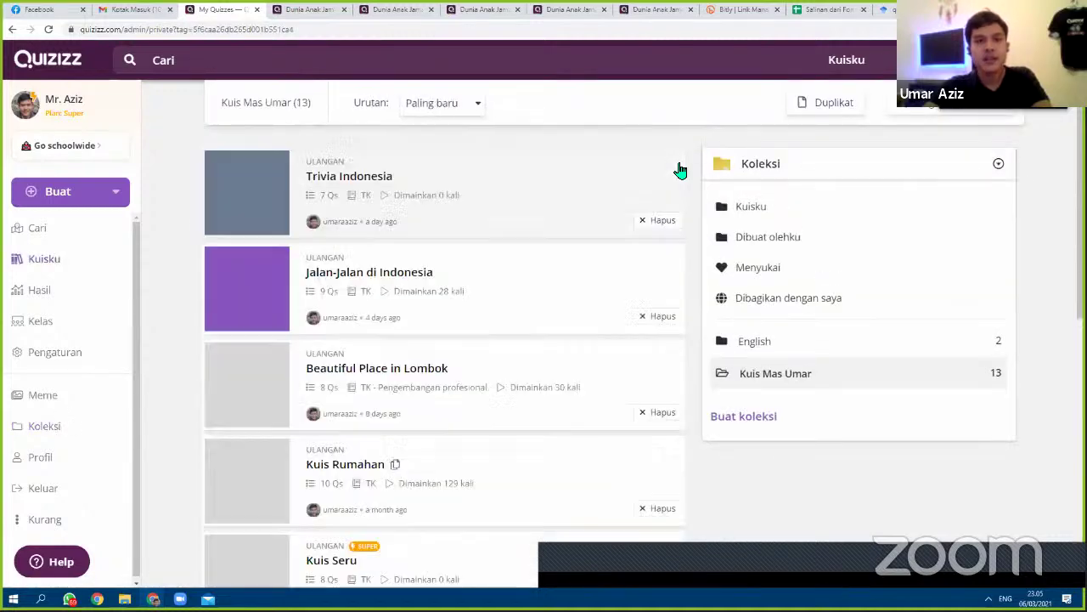
# Step: Copy the web address of the opened collection's page
pyautogui.click(293, 31)
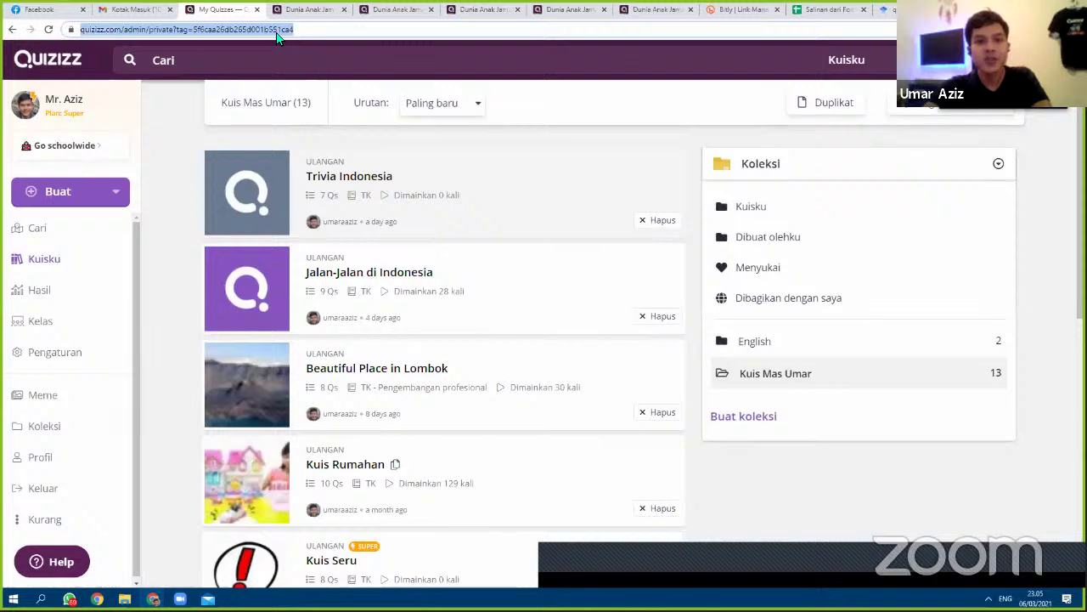
pyautogui.rightClick(278, 35)
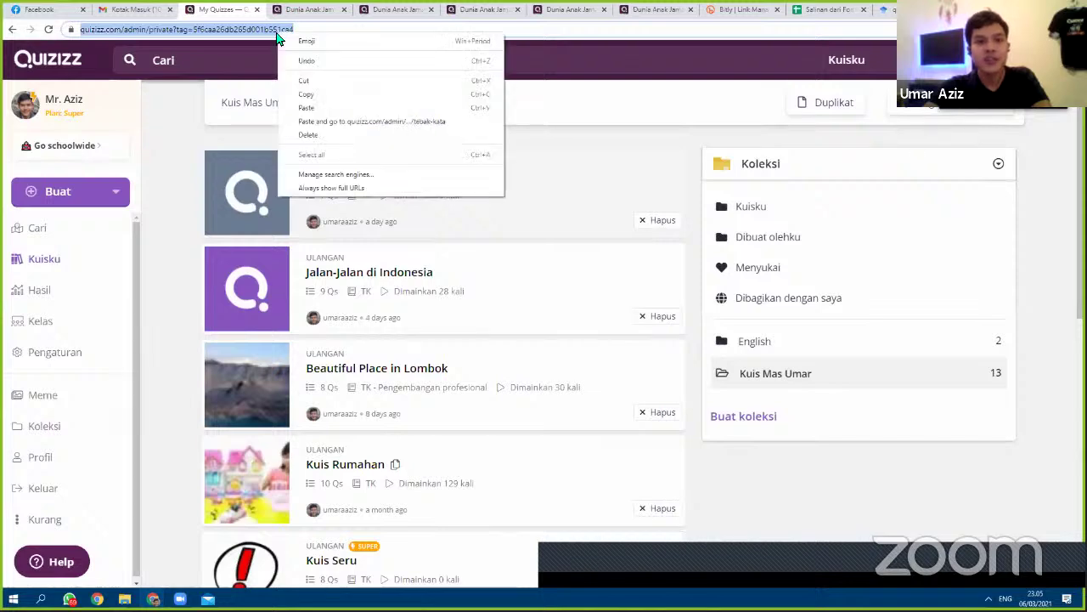
pyautogui.click(306, 93)
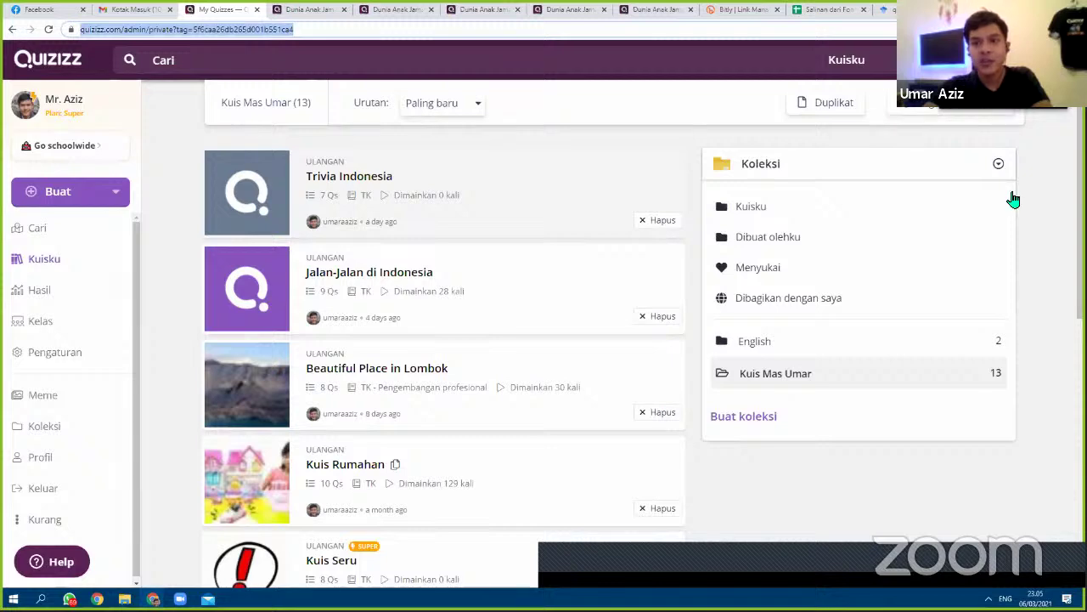
# Step: Copy the opened collection's share link from its sharing options and close the sharing dialog
pyautogui.click(941, 111)
pyautogui.click(883, 109)
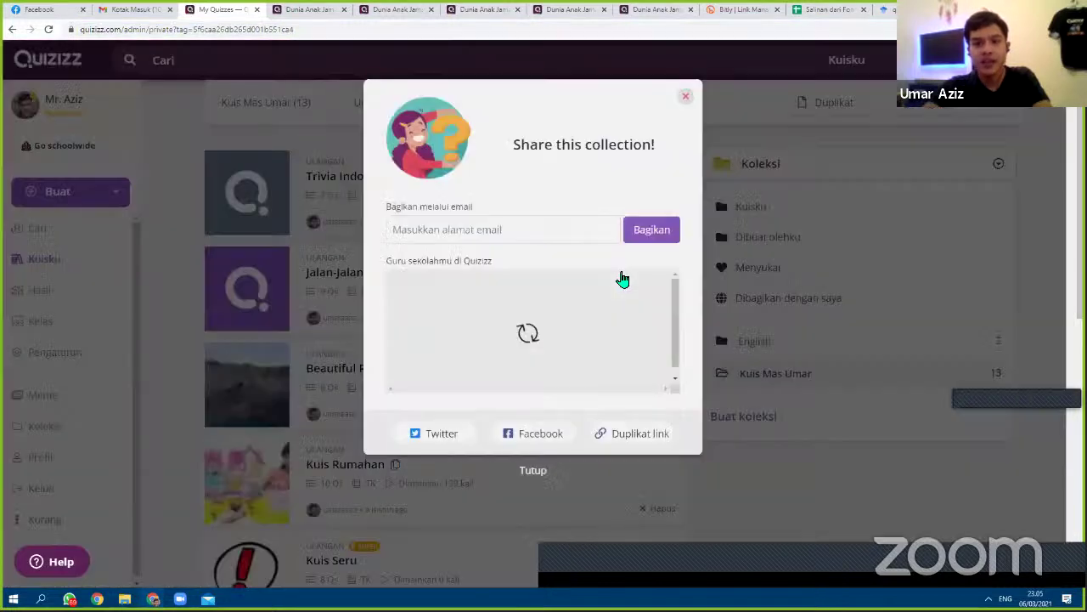
pyautogui.click(624, 270)
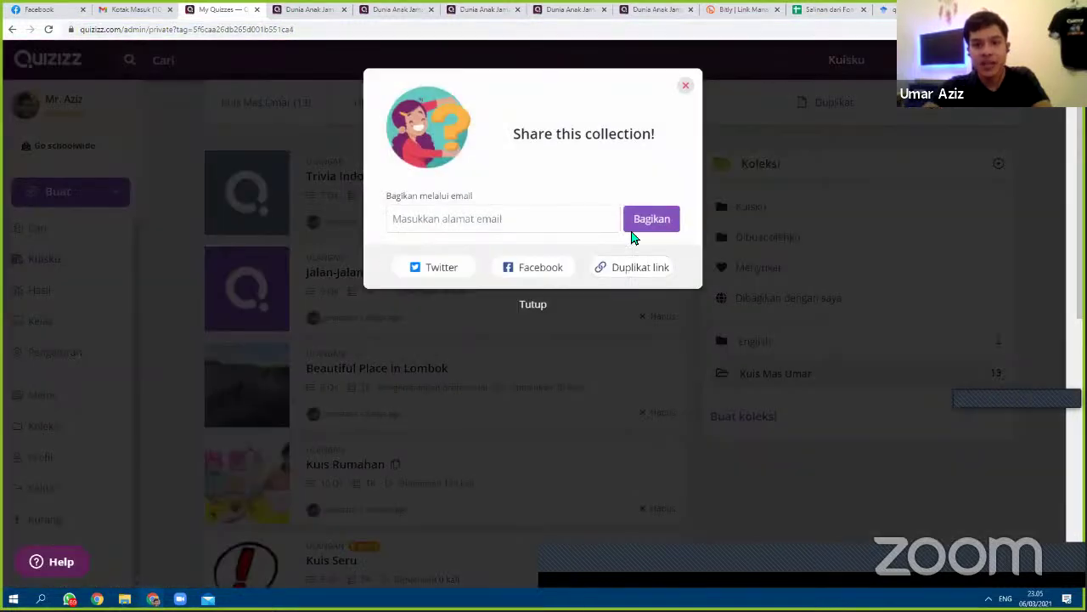
pyautogui.click(687, 82)
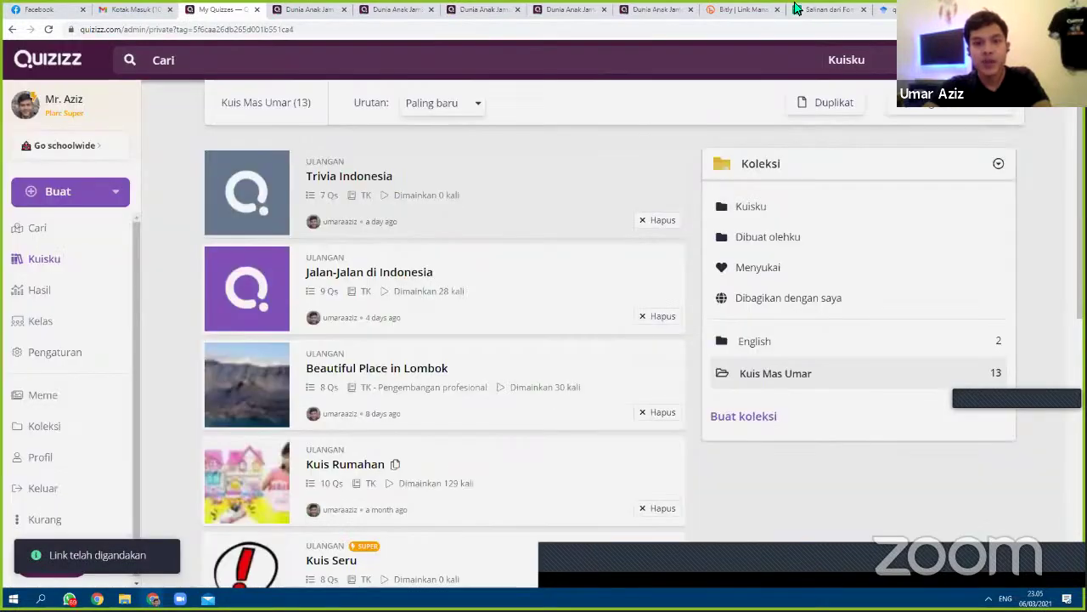
# Step: Switch to the Google Sheets assignment form and paste the collection link into cell D59, below the last collection entry
pyautogui.click(797, 9)
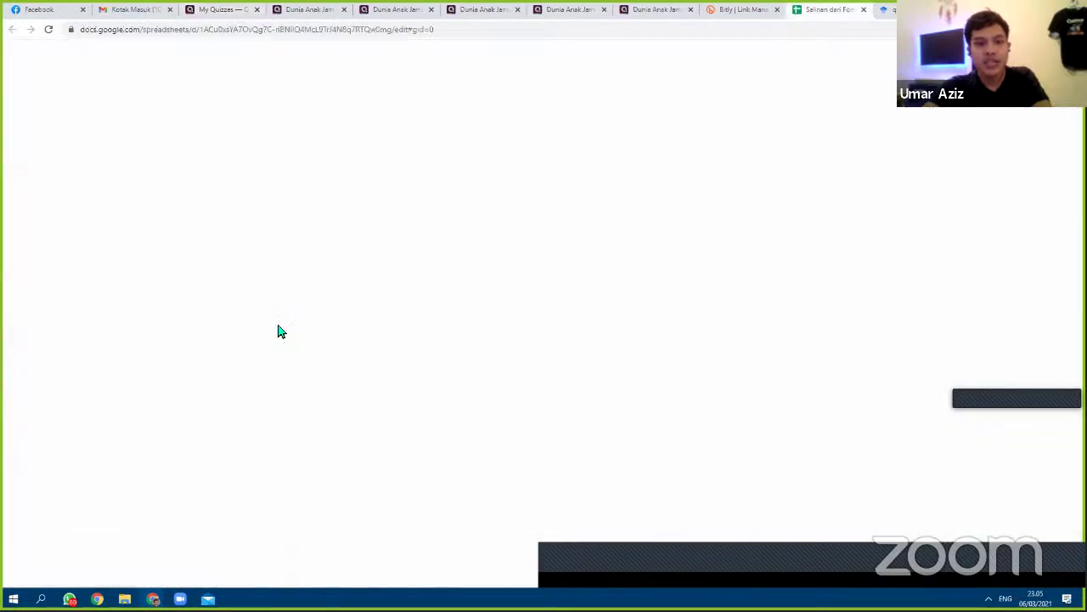
pyautogui.scroll(-10, 425, 362)
pyautogui.scroll(9, 556, 436)
pyautogui.scroll(-5, 556, 437)
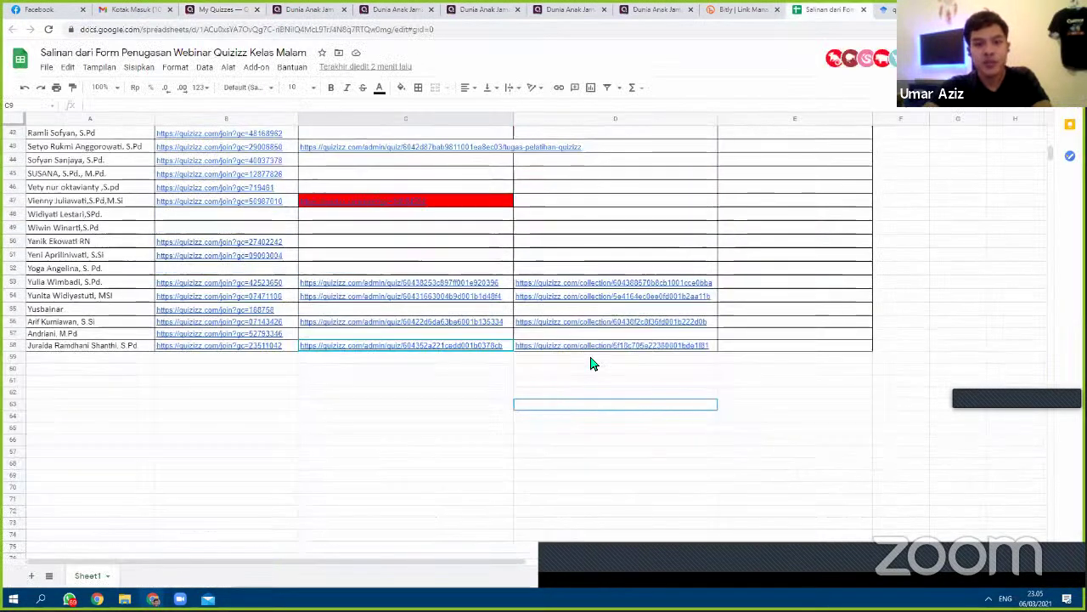
pyautogui.rightClick(589, 357)
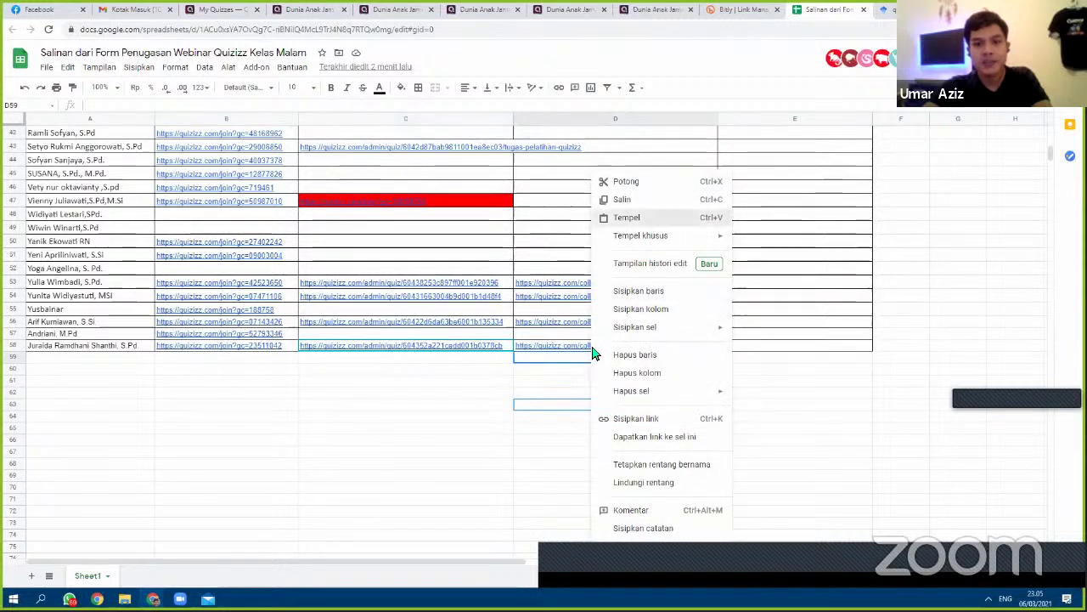
pyautogui.hotkey('ctrl', 'v')
pyautogui.click(501, 416)
pyautogui.click(408, 371)
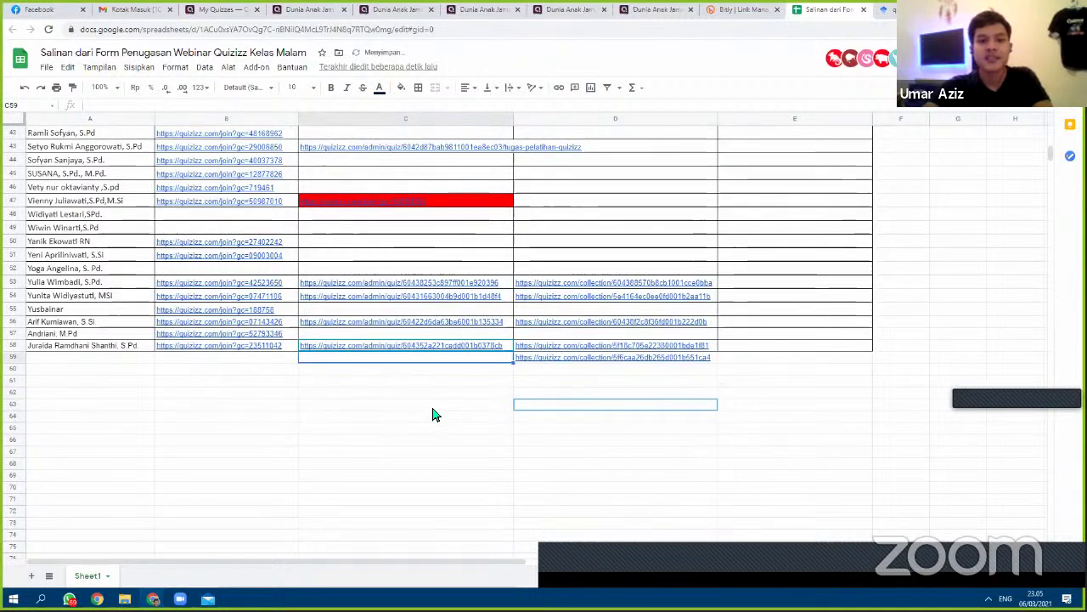
# Step: Delete the pasted collection link from cell D59
pyautogui.press('Up')
pyautogui.press('Right')
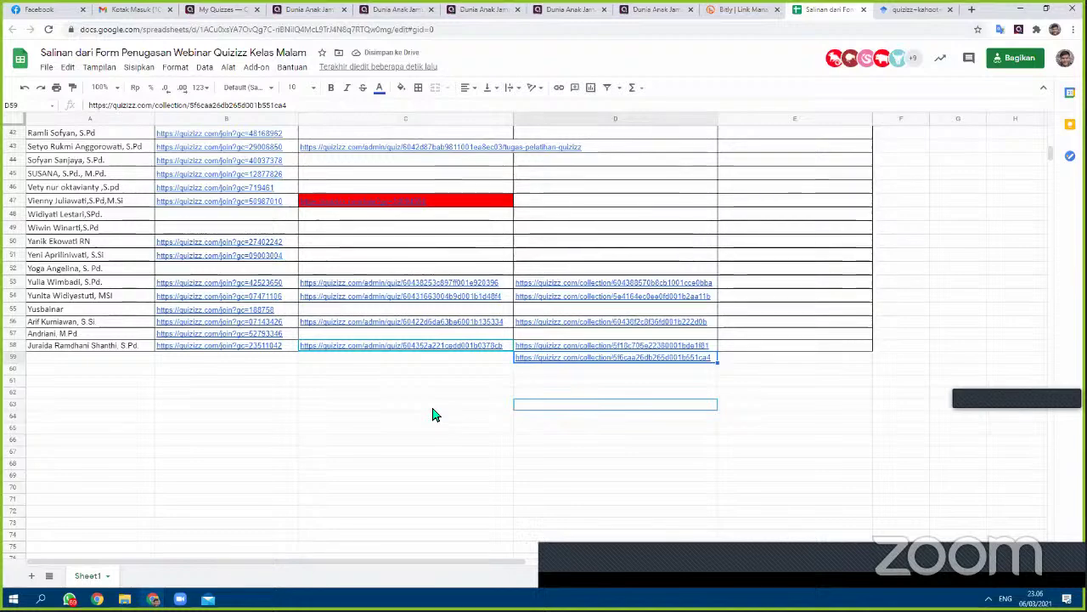
pyautogui.press('Delete')
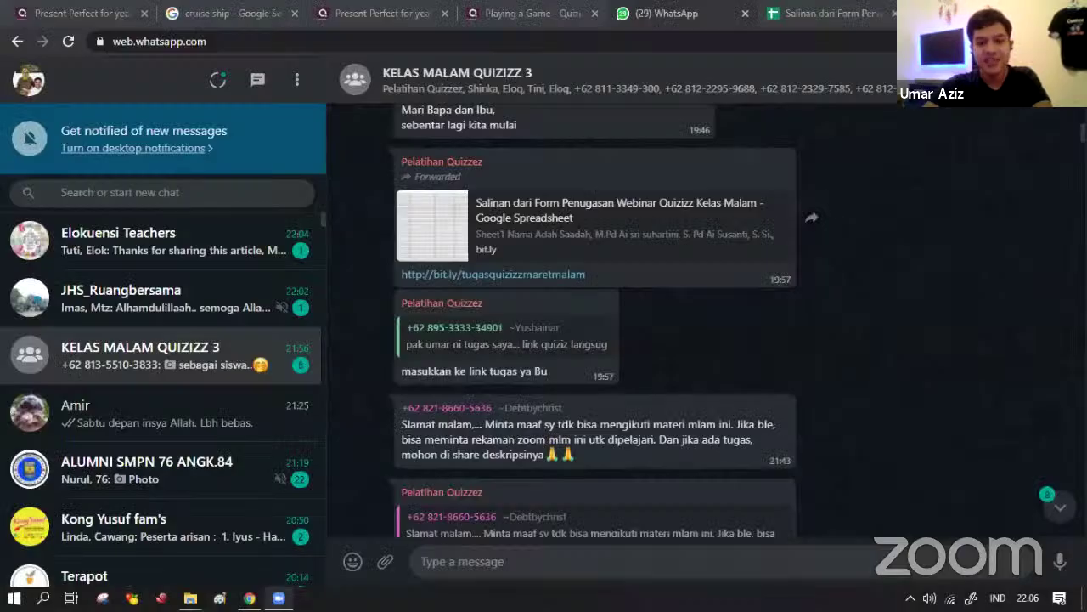
pyautogui.moveTo(280, 596)
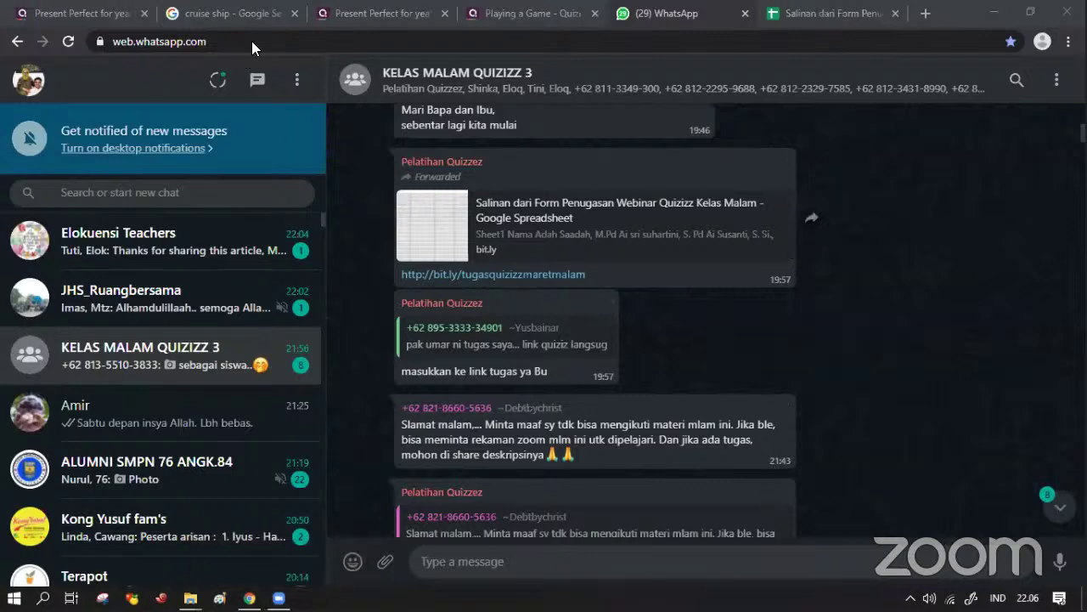
# Step: Switch to Quizizz and save the "Present Perfect for year 8" quiz into a new collection named Year 8
pyautogui.click(380, 15)
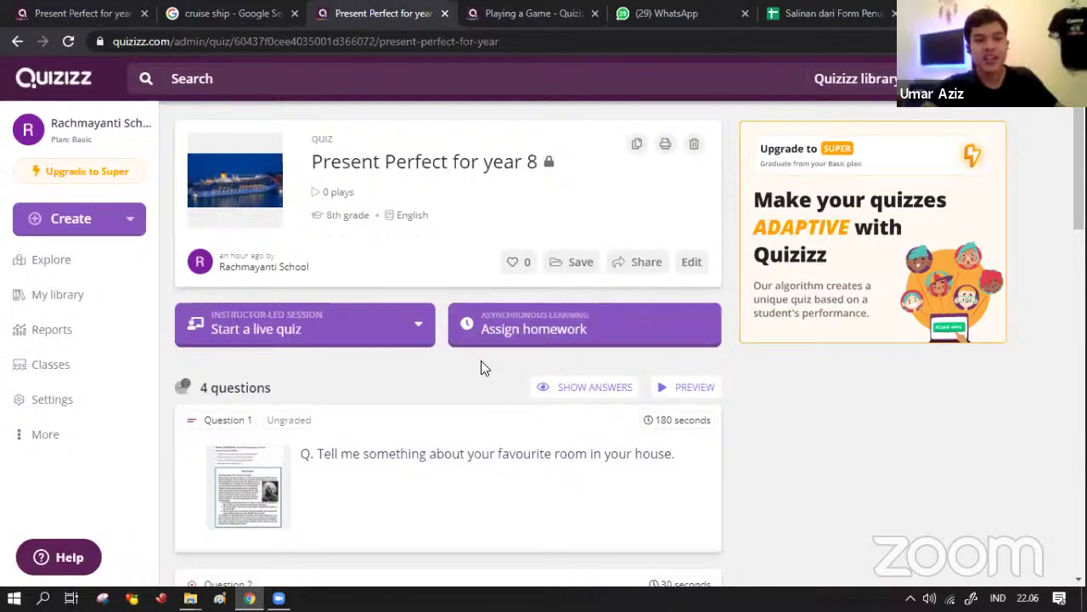
pyautogui.click(586, 265)
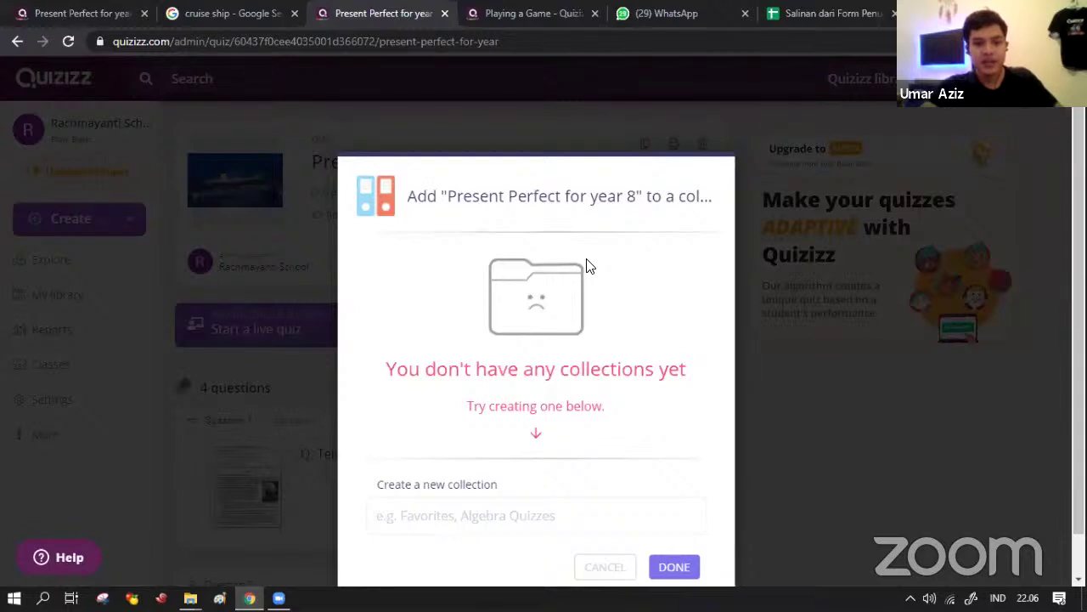
pyautogui.tripleClick(477, 488)
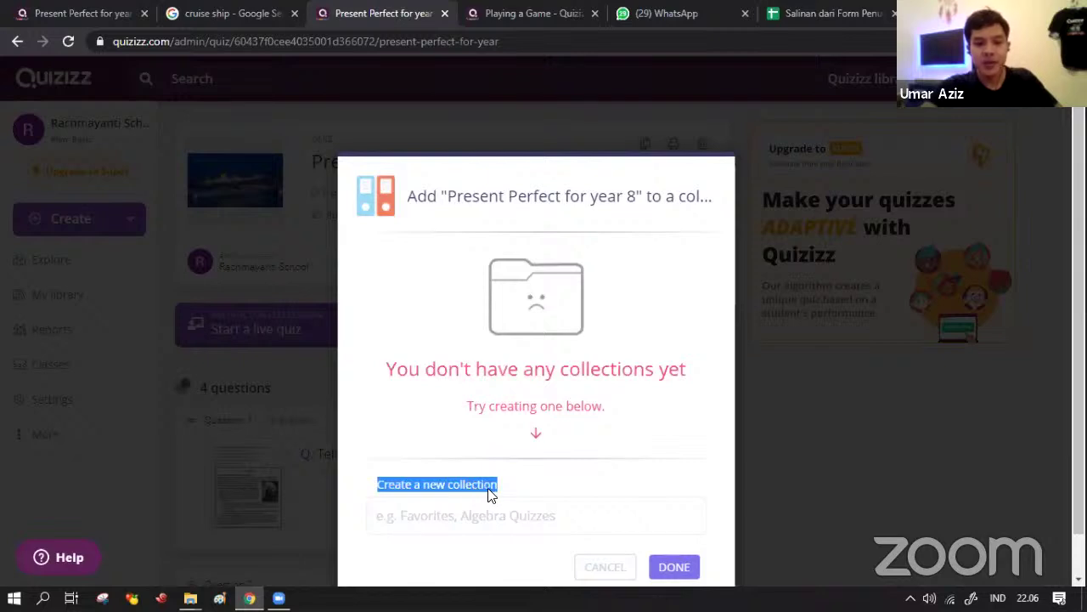
pyautogui.click(443, 514)
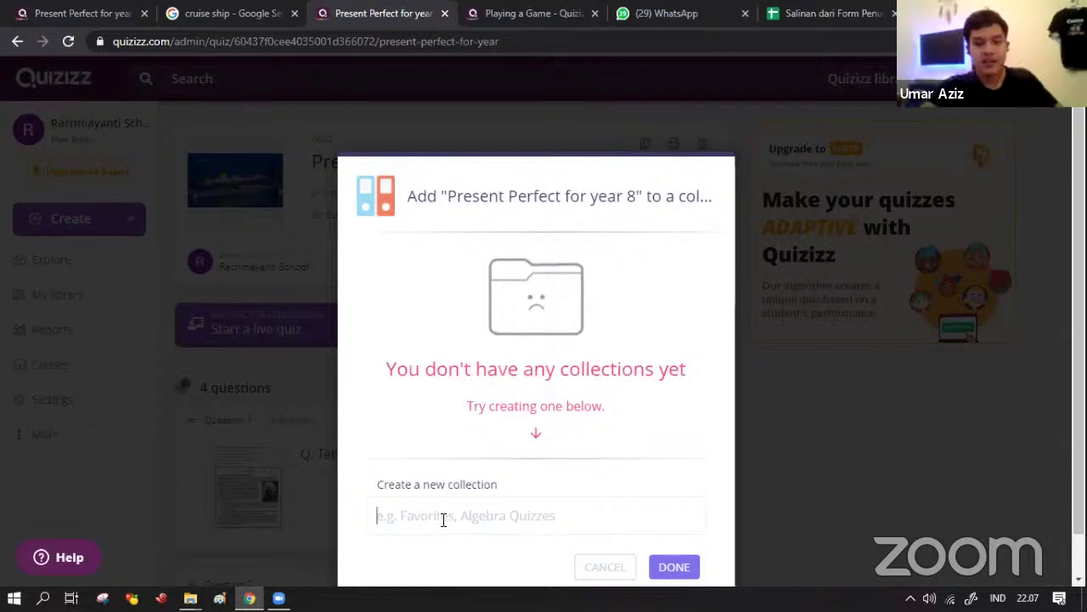
pyautogui.write('Year 8')
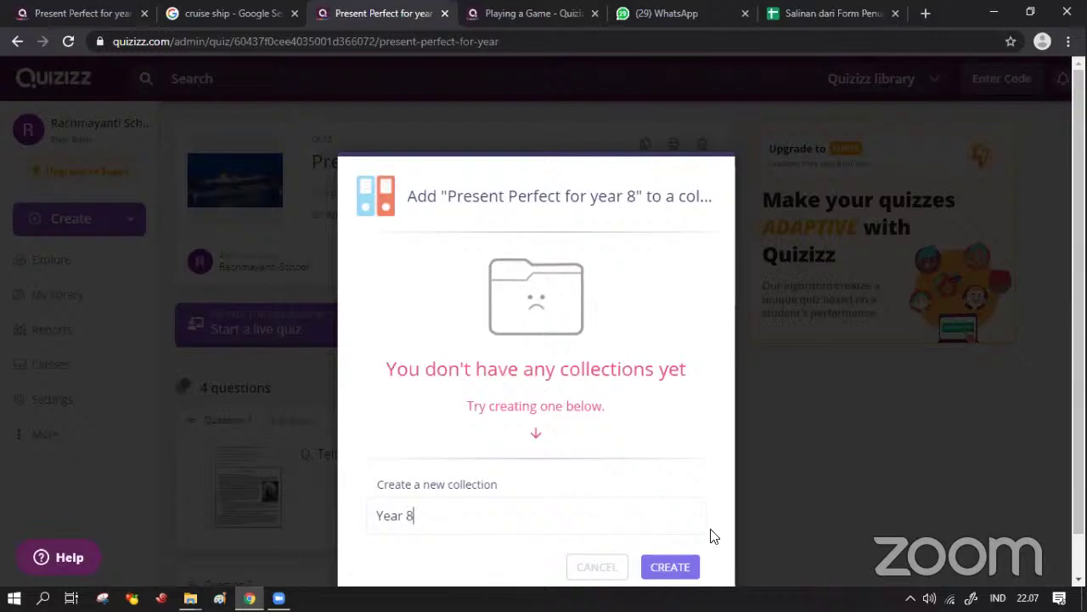
pyautogui.click(680, 570)
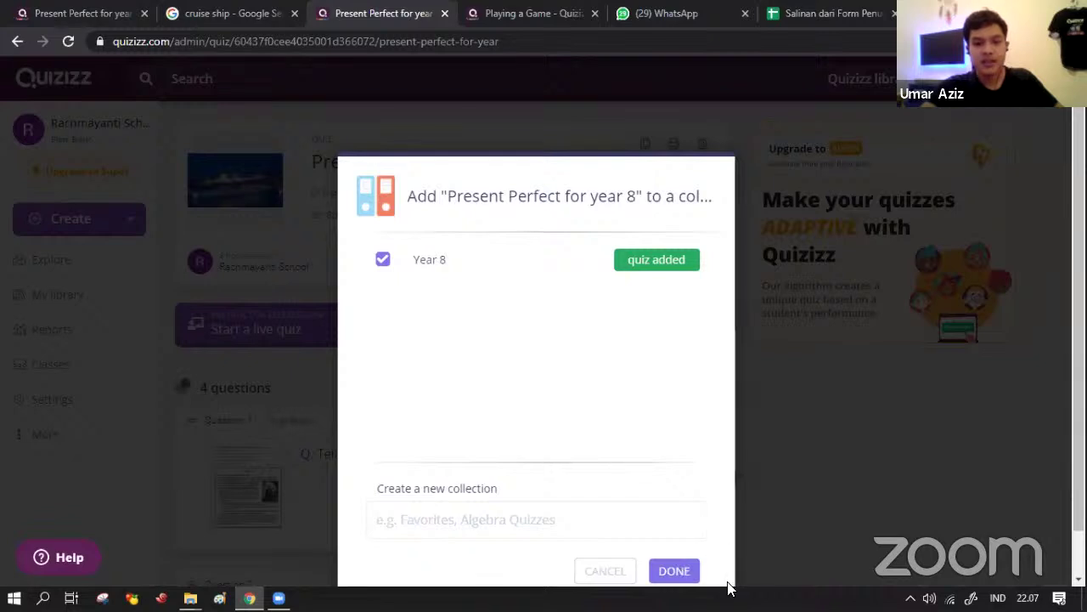
pyautogui.click(684, 577)
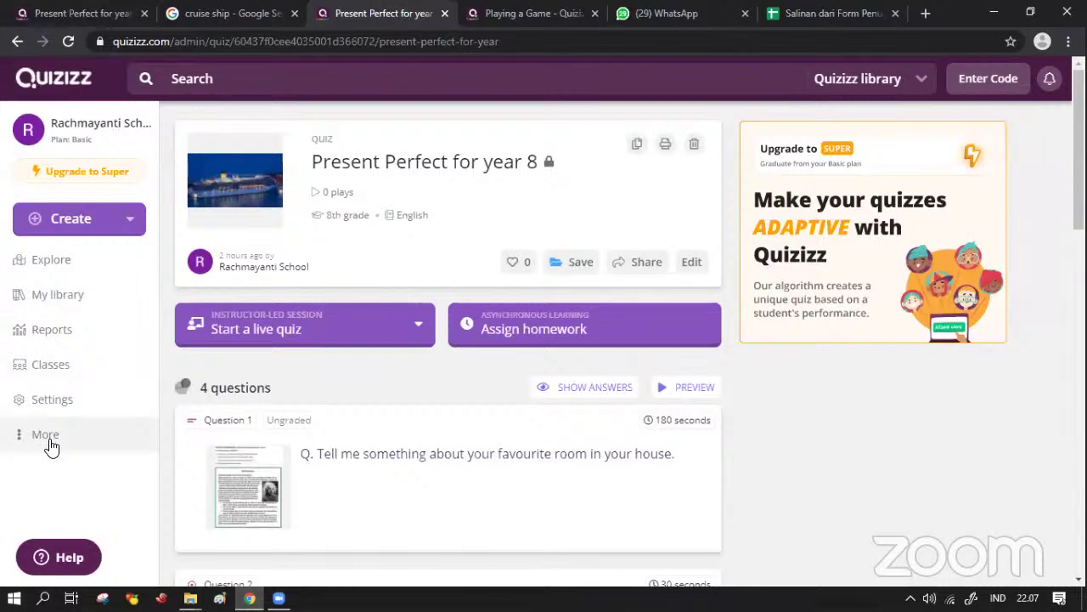
# Step: Open the Year 8 collection from the list of collections and copy its page's web address
pyautogui.click(49, 436)
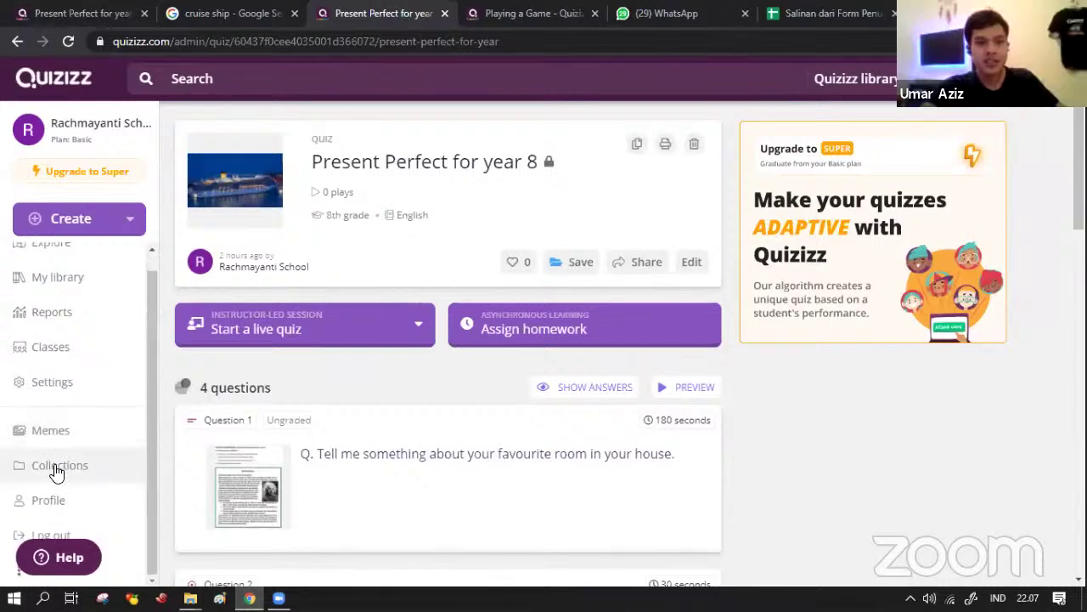
pyautogui.click(56, 472)
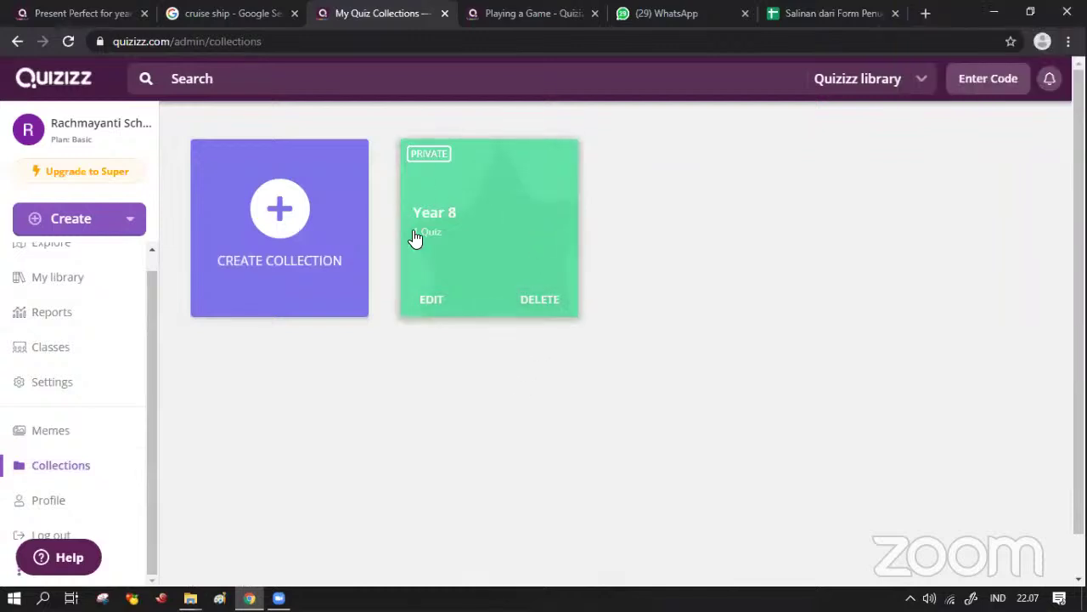
pyautogui.click(447, 228)
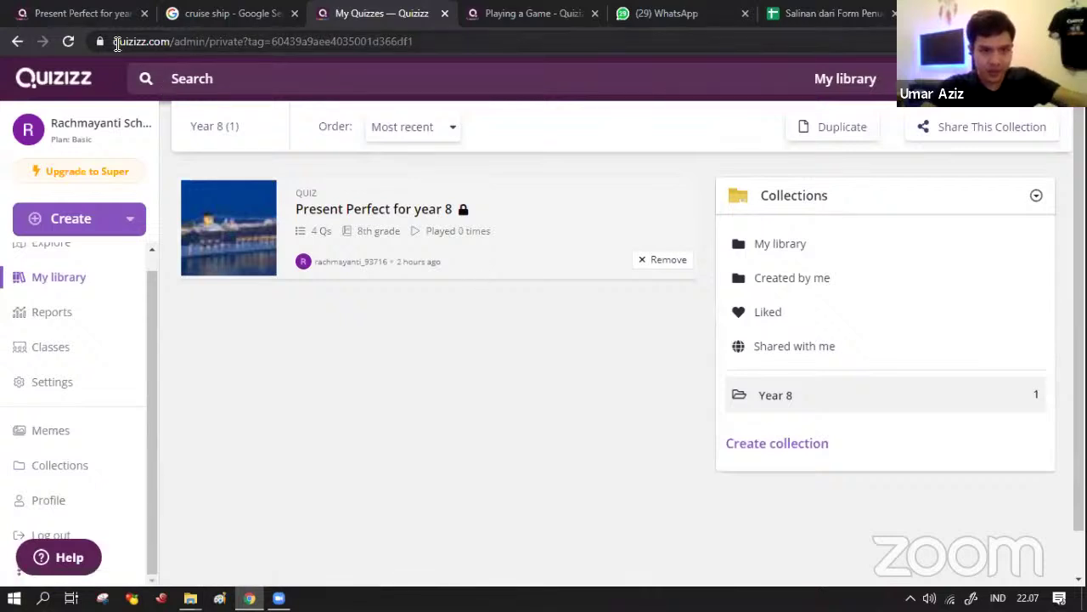
pyautogui.moveTo(116, 44); pyautogui.dragTo(441, 53)
pyautogui.rightClick(406, 41)
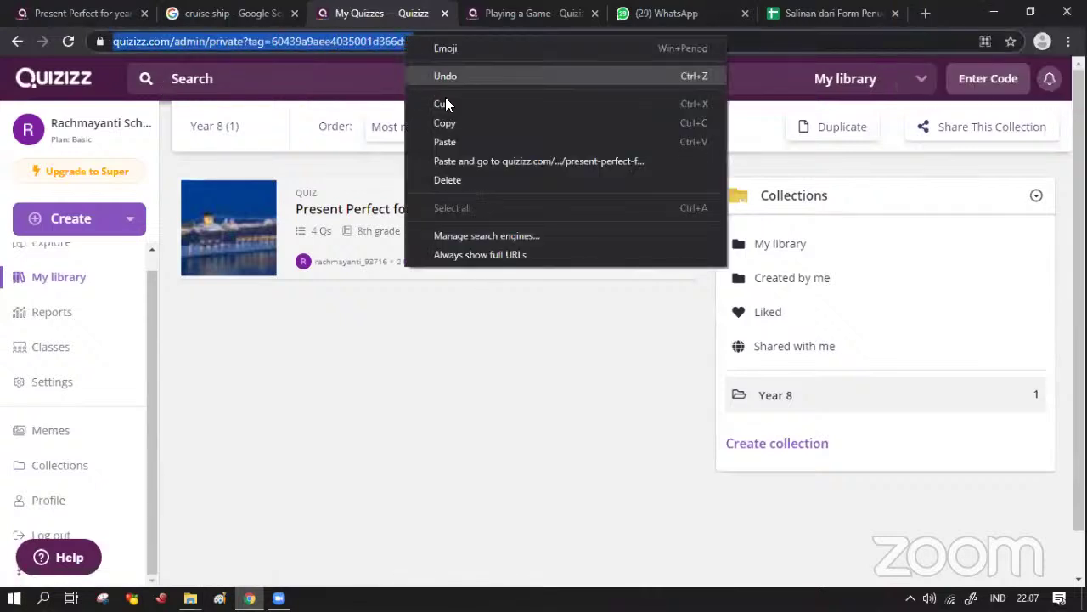
pyautogui.click(443, 124)
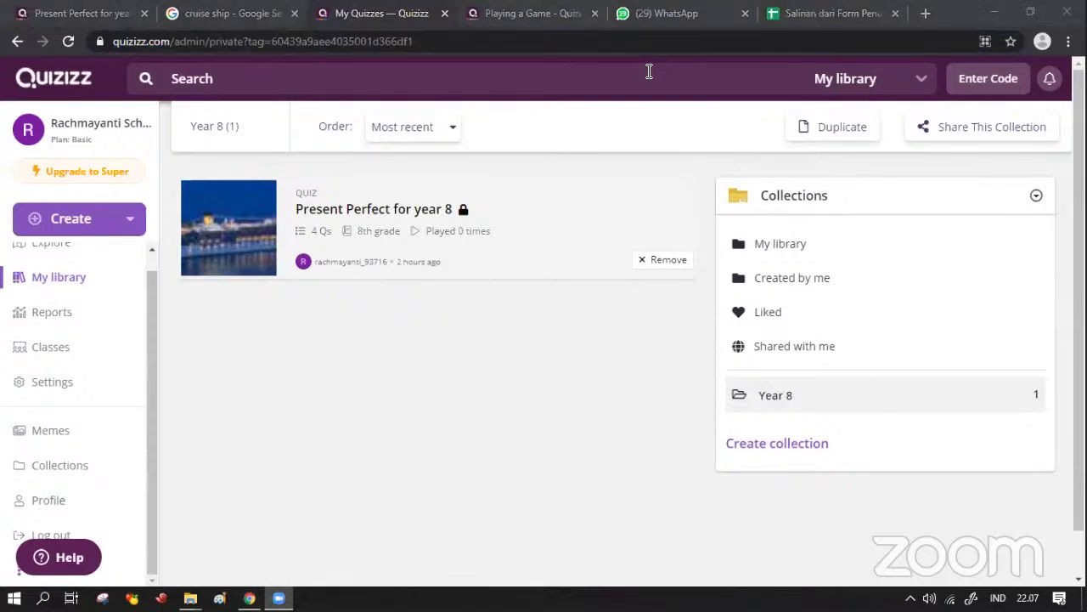
# Step: Switch to the Google Sheets assignment form and locate row 12, where the present-perfect quiz link is entered
pyautogui.click(684, 14)
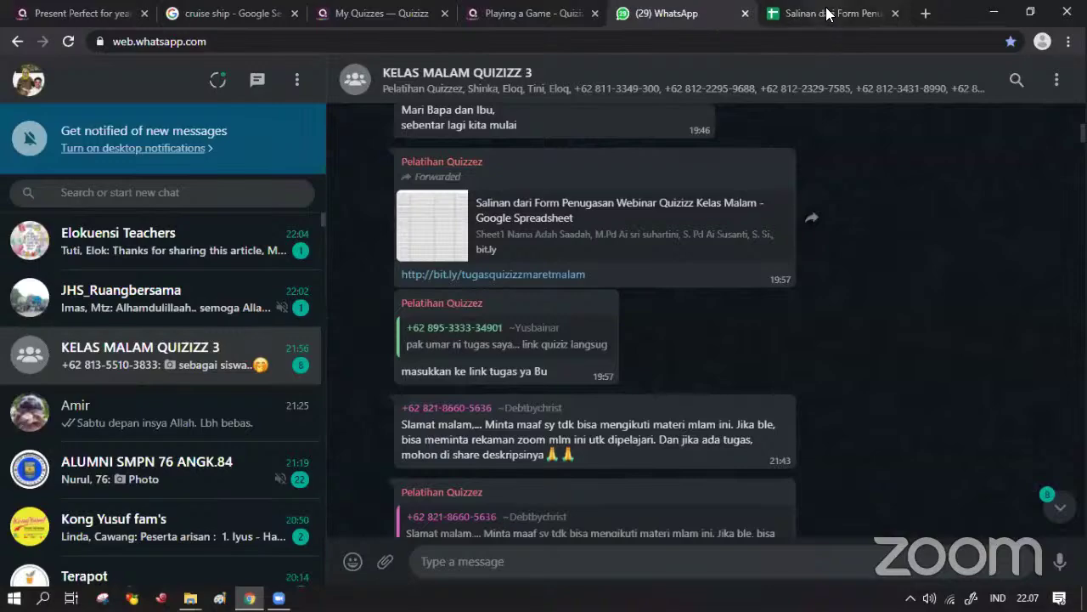
pyautogui.click(768, 15)
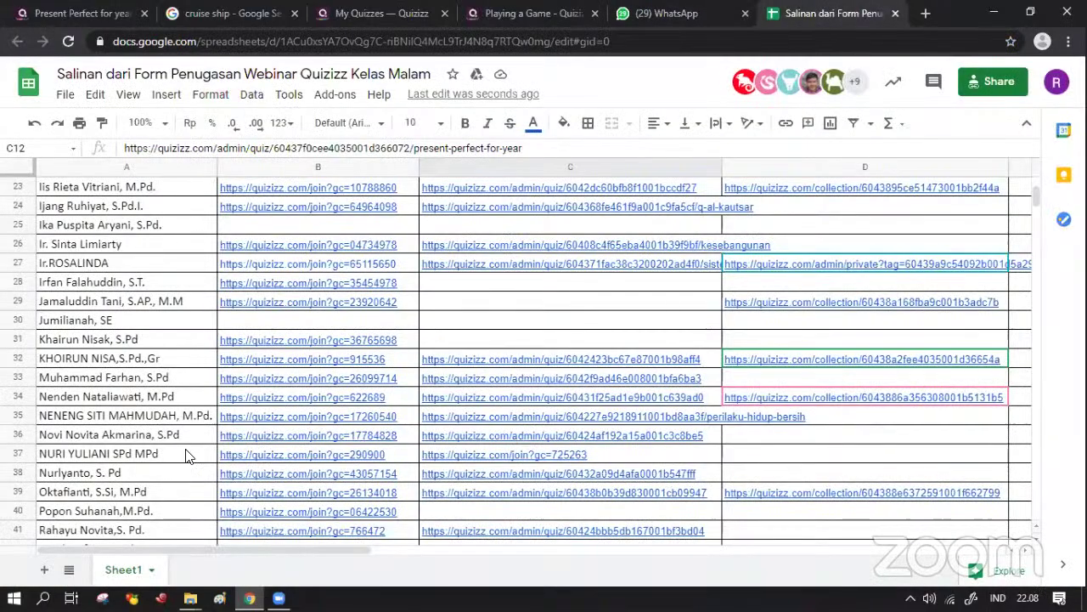
pyautogui.scroll(-4, 249, 448)
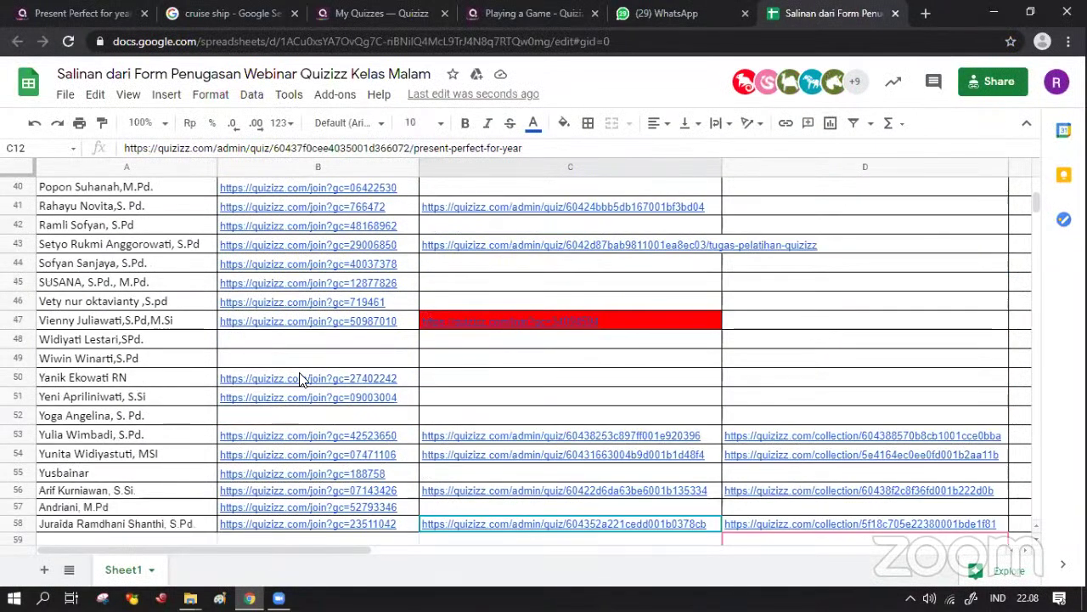
pyautogui.scroll(2, 294, 383)
pyautogui.scroll(3, 255, 418)
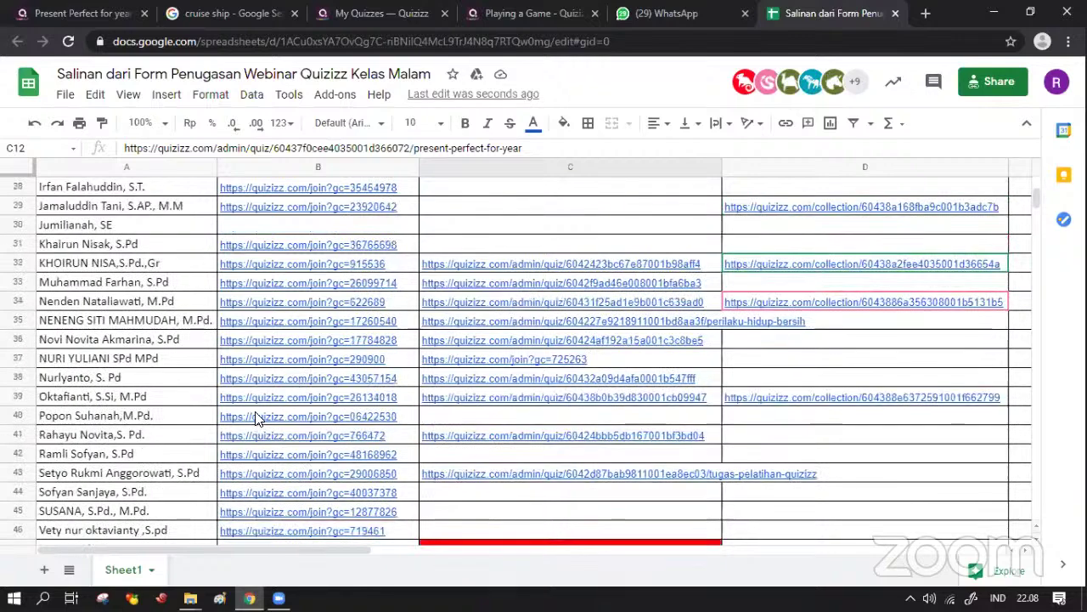
pyautogui.scroll(5, 257, 417)
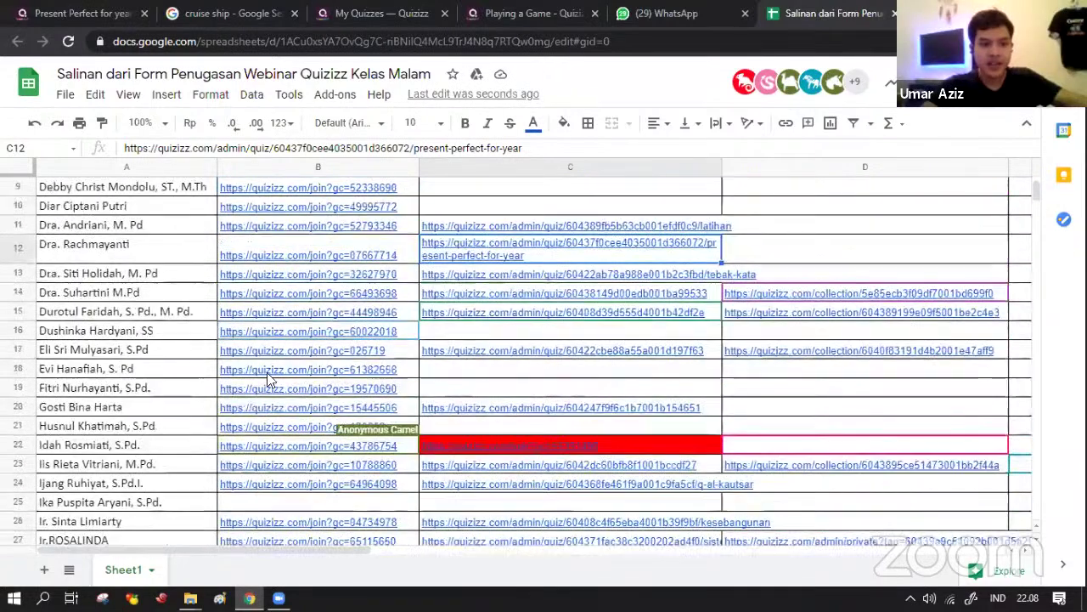
pyautogui.click(772, 255)
pyautogui.rightClick(770, 256)
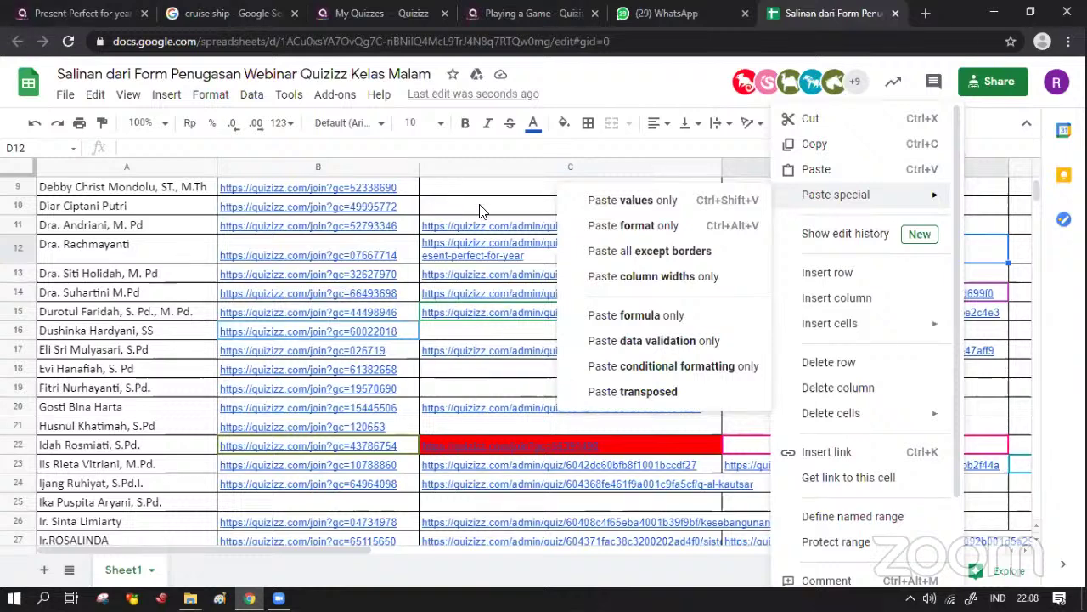
pyautogui.click(545, 210)
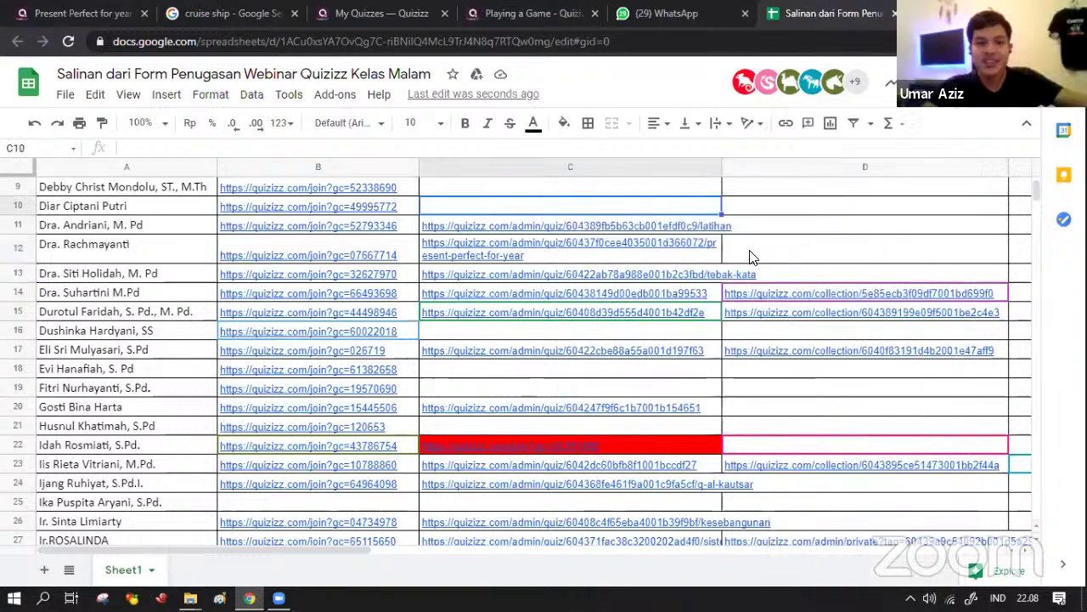
# Step: Paste the copied Year 8 collection address into cell D12, beside the present-perfect quiz link
pyautogui.click(748, 255)
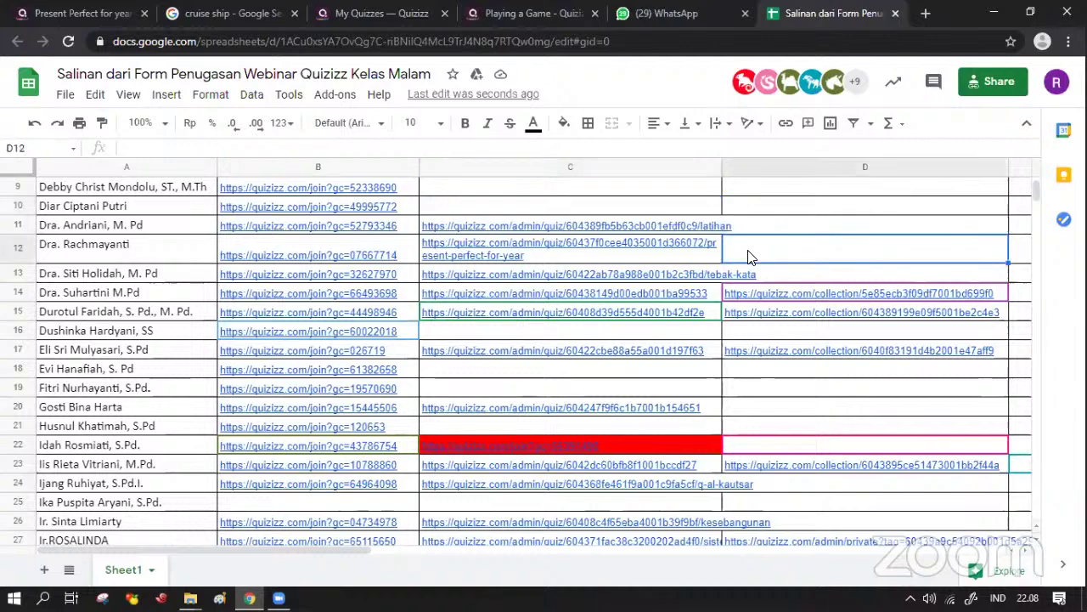
pyautogui.rightClick(748, 256)
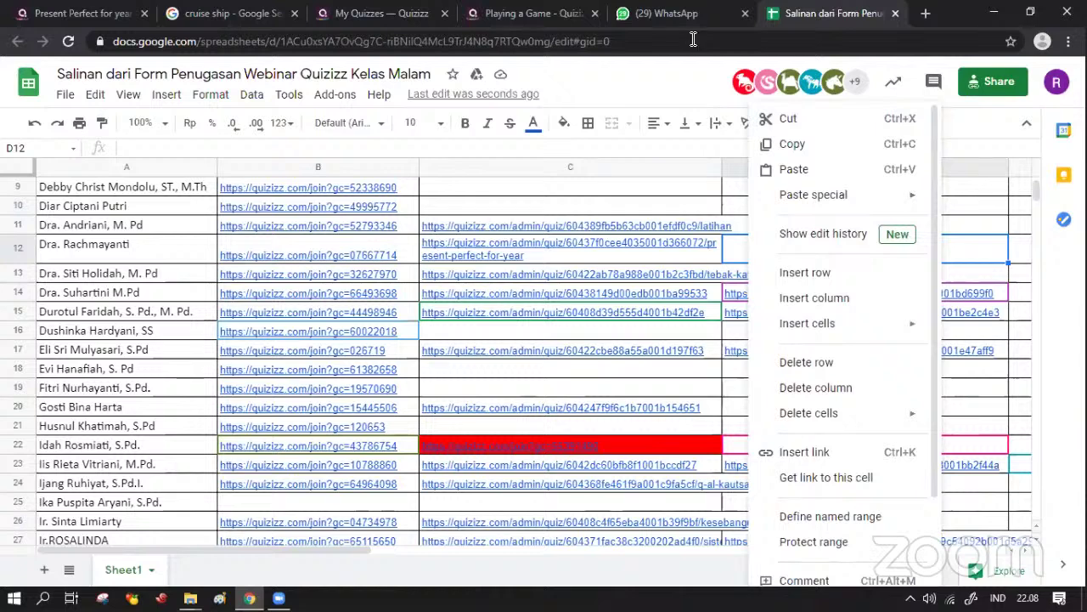
pyautogui.click(768, 170)
pyautogui.rightClick(769, 170)
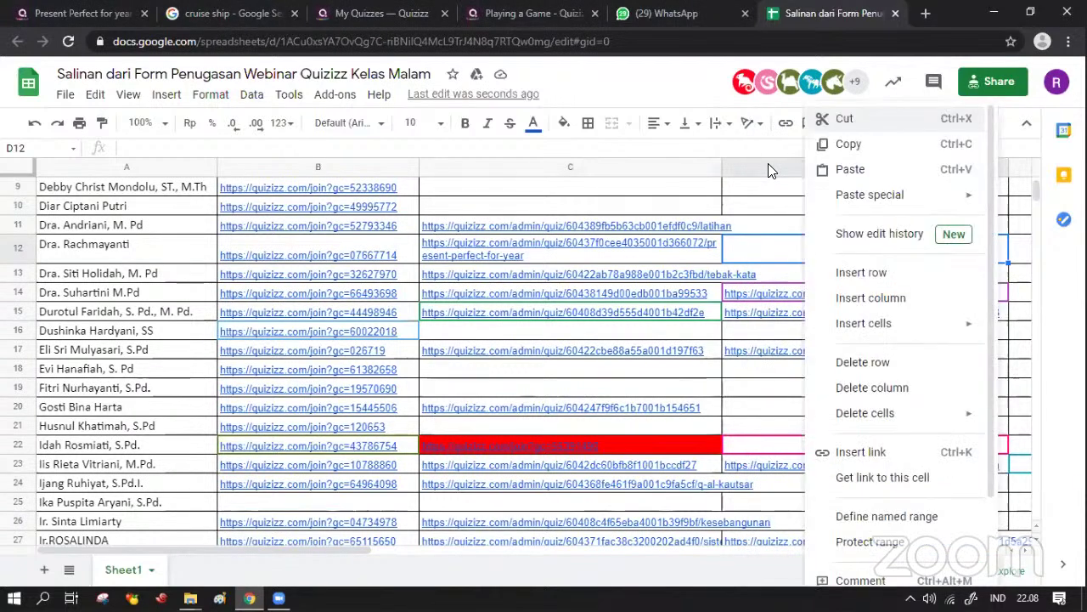
pyautogui.click(848, 171)
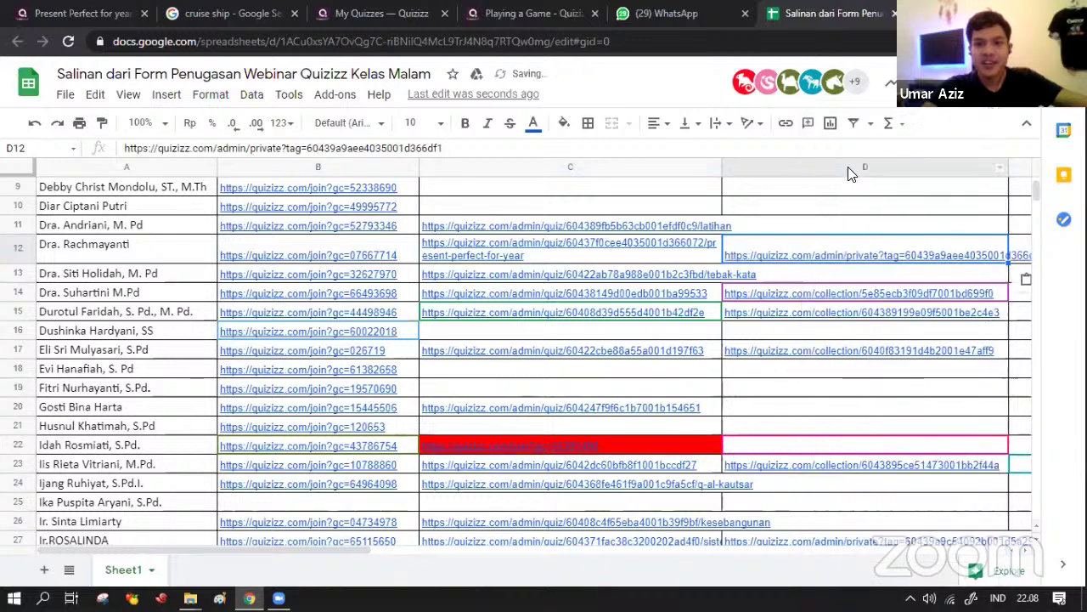
pyautogui.click(790, 403)
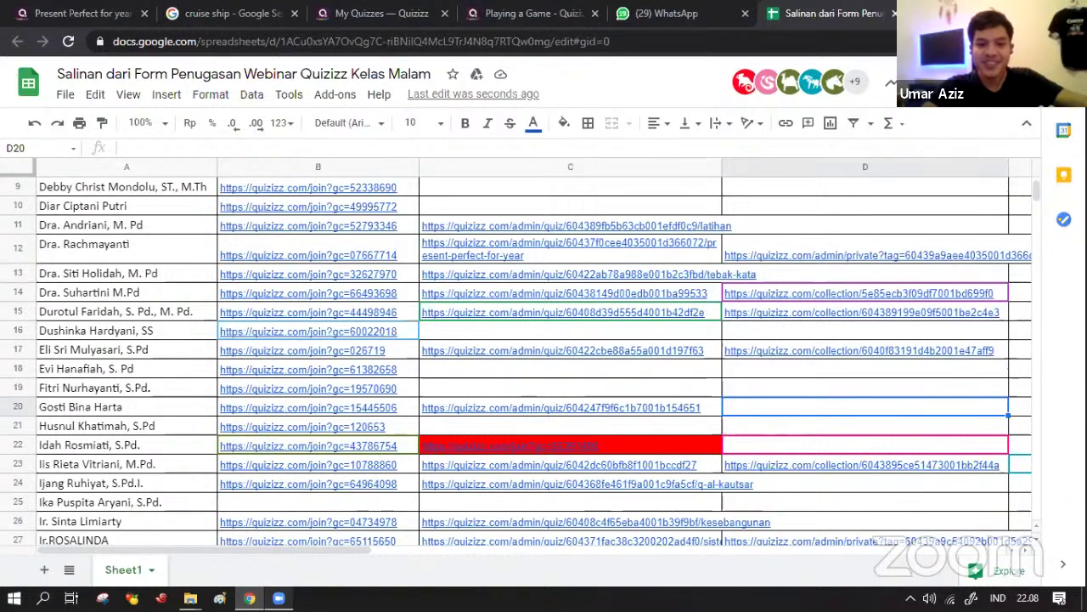
# Step: Switch to the Quizizz Tebak Kata report, close its link-sharing dialog and open the account's own quiz library
pyautogui.moveTo(279, 598)
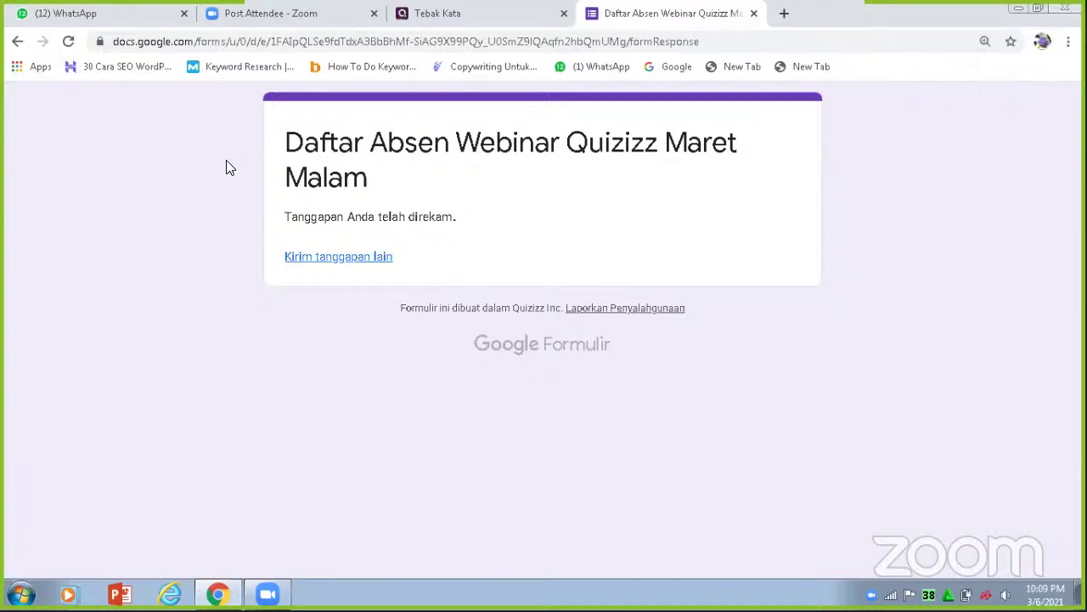
pyautogui.click(389, 23)
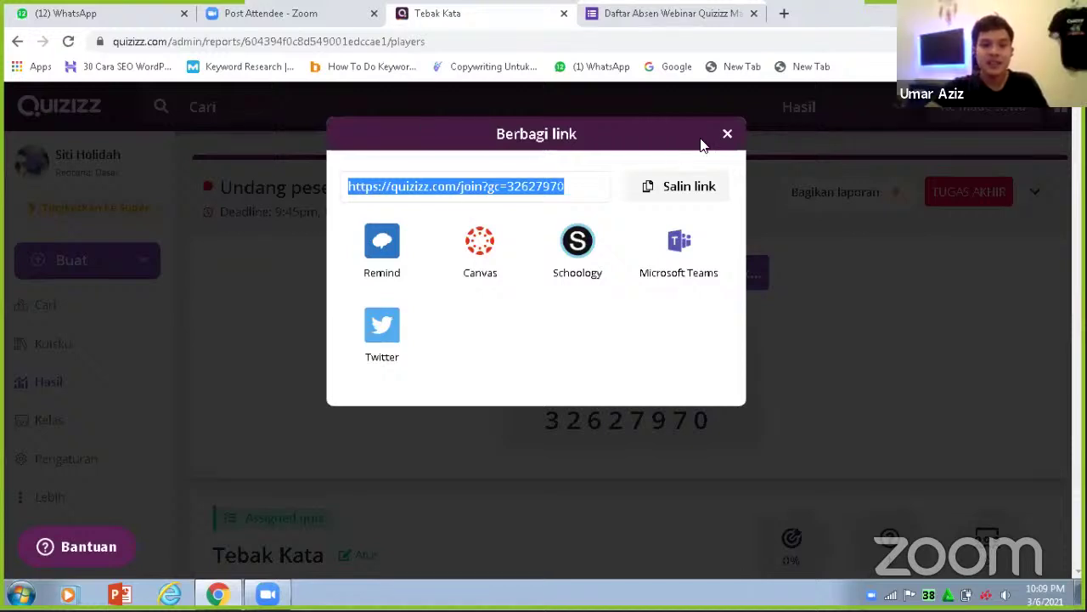
pyautogui.click(727, 137)
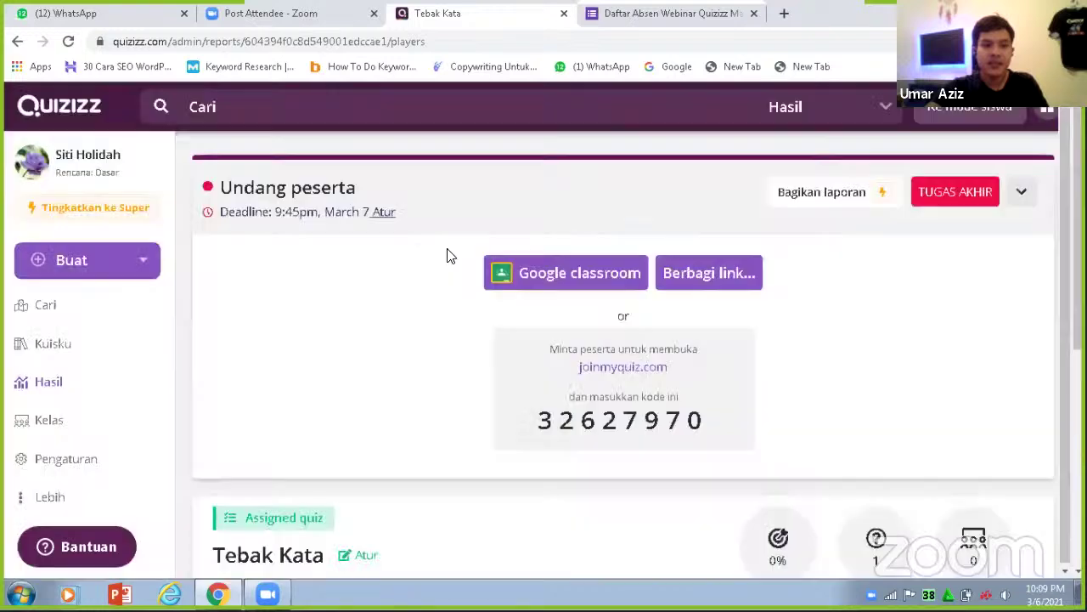
pyautogui.click(69, 353)
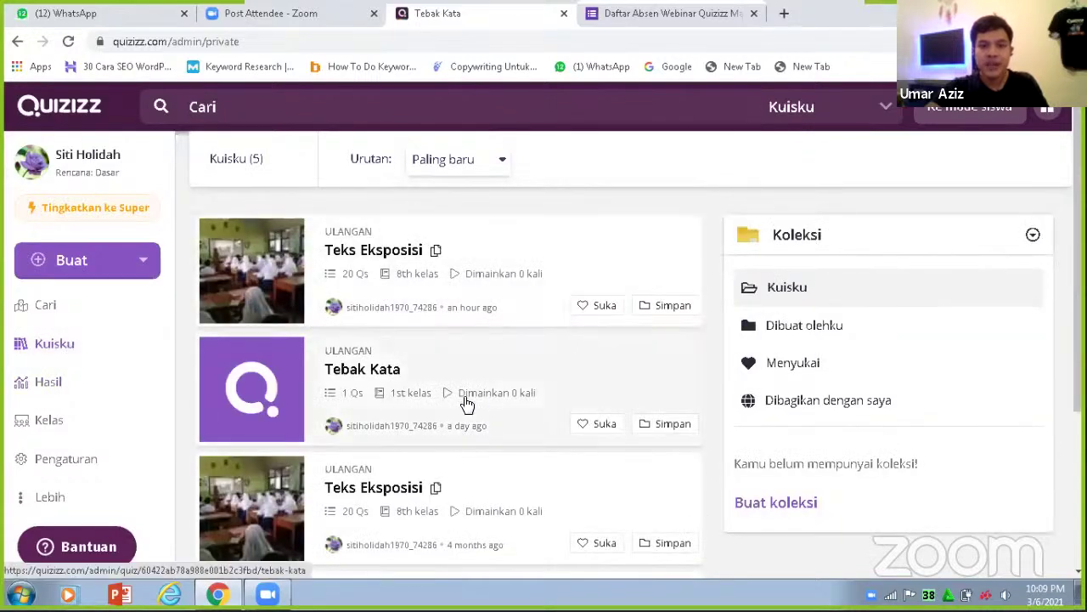
# Step: Save the most recent Teks Eksposisi quiz into a new collection named "kuis pilihan"
pyautogui.click(646, 308)
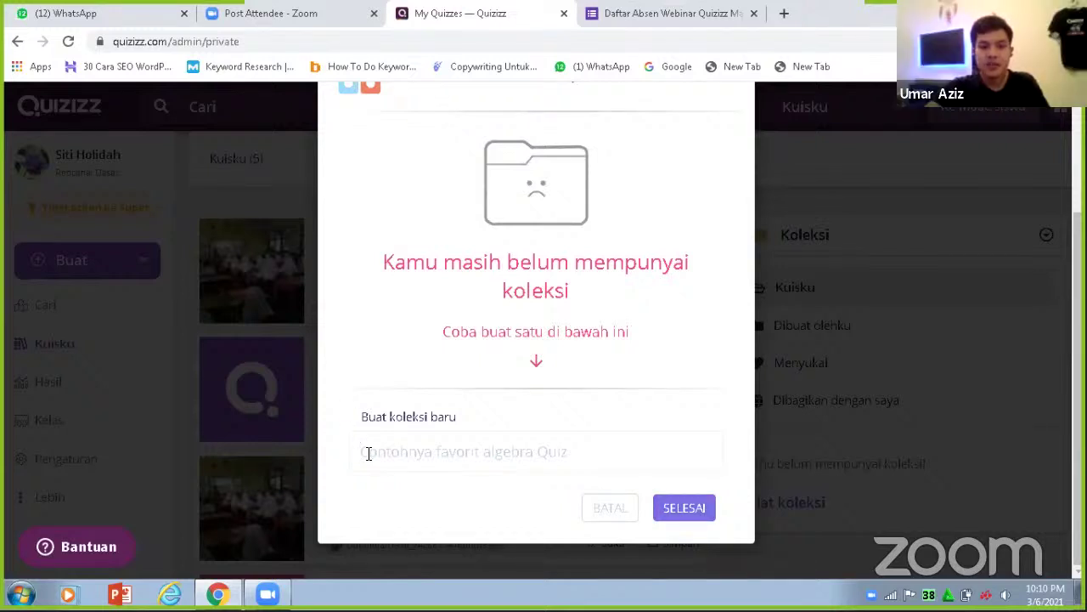
pyautogui.write('kuis pili')
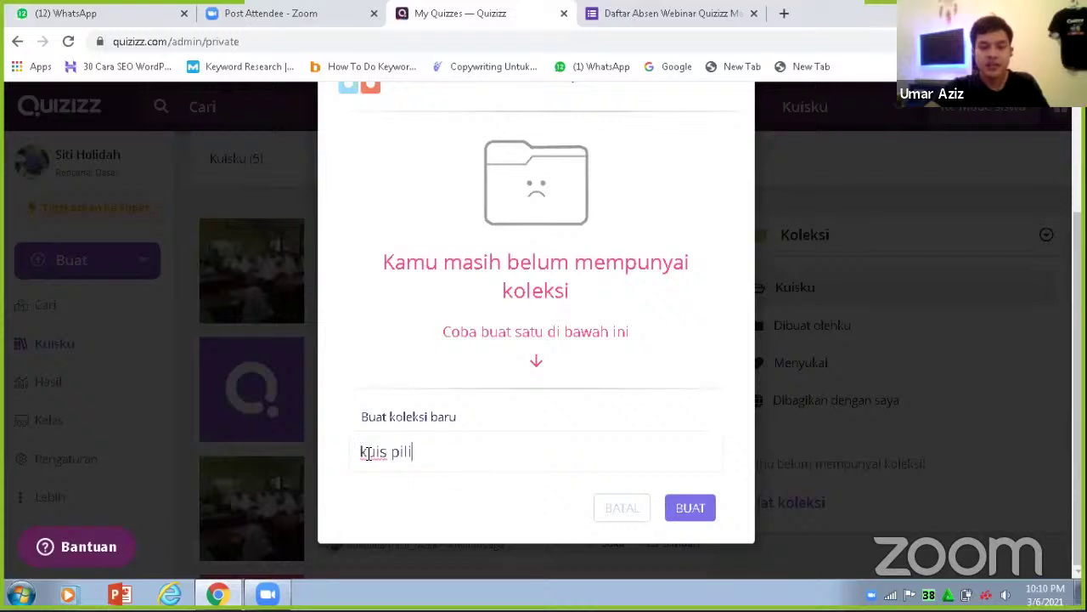
pyautogui.write('han')
pyautogui.click(681, 509)
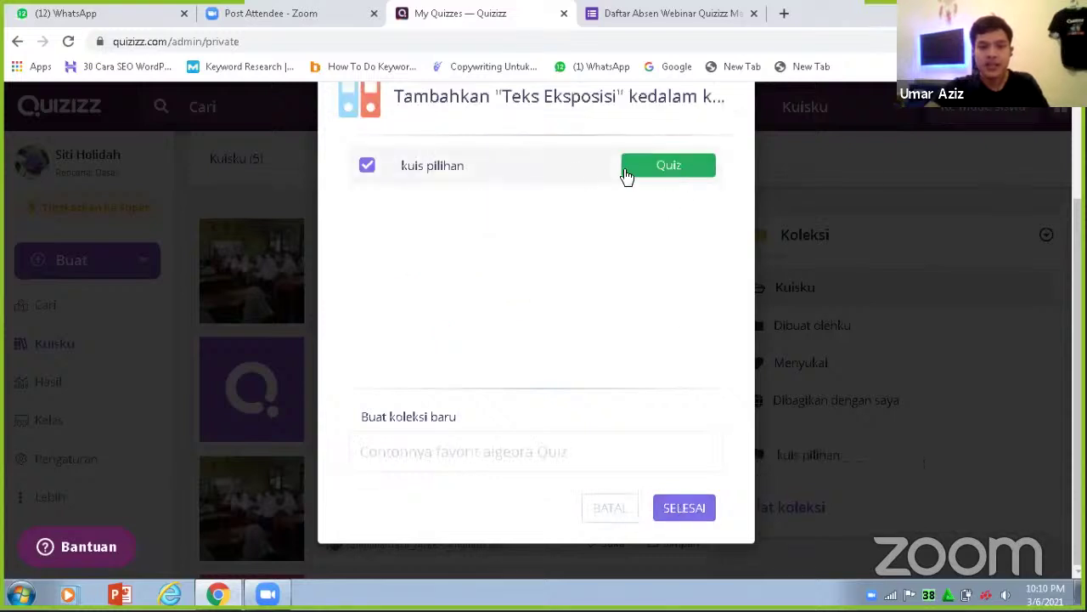
pyautogui.click(687, 515)
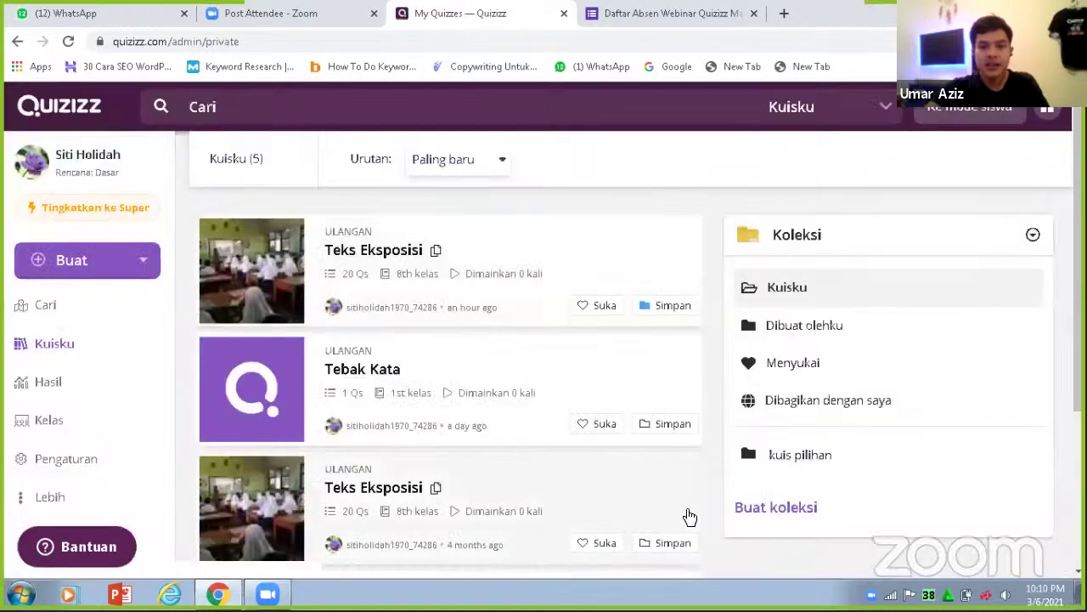
# Step: Save the Tebak Kata quiz into the existing "kuis pilihan" collection
pyautogui.click(650, 430)
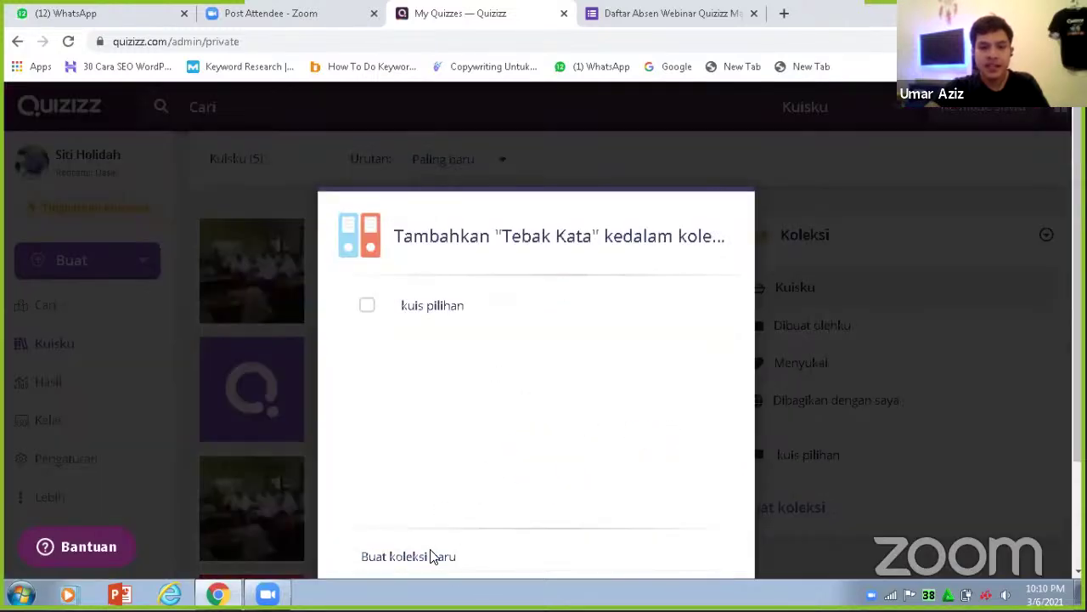
pyautogui.click(368, 308)
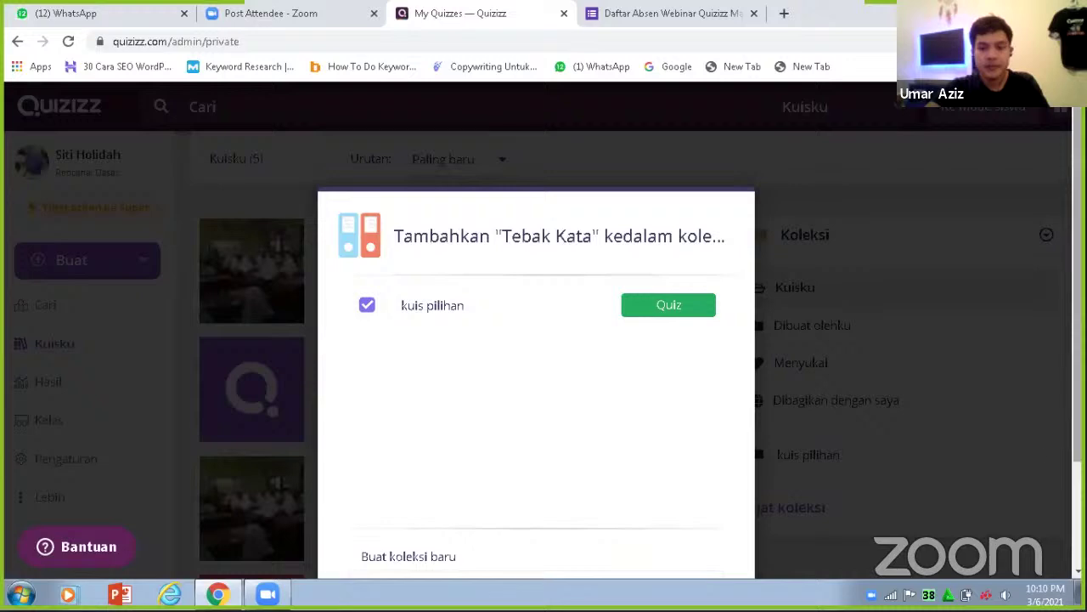
pyautogui.scroll(-2, 735, 507)
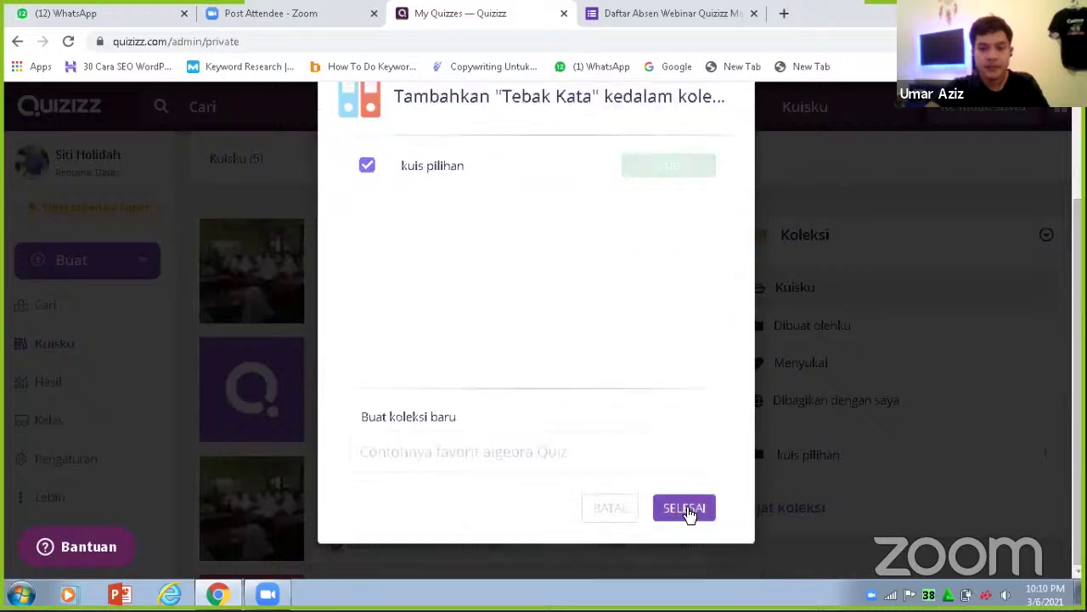
pyautogui.click(687, 509)
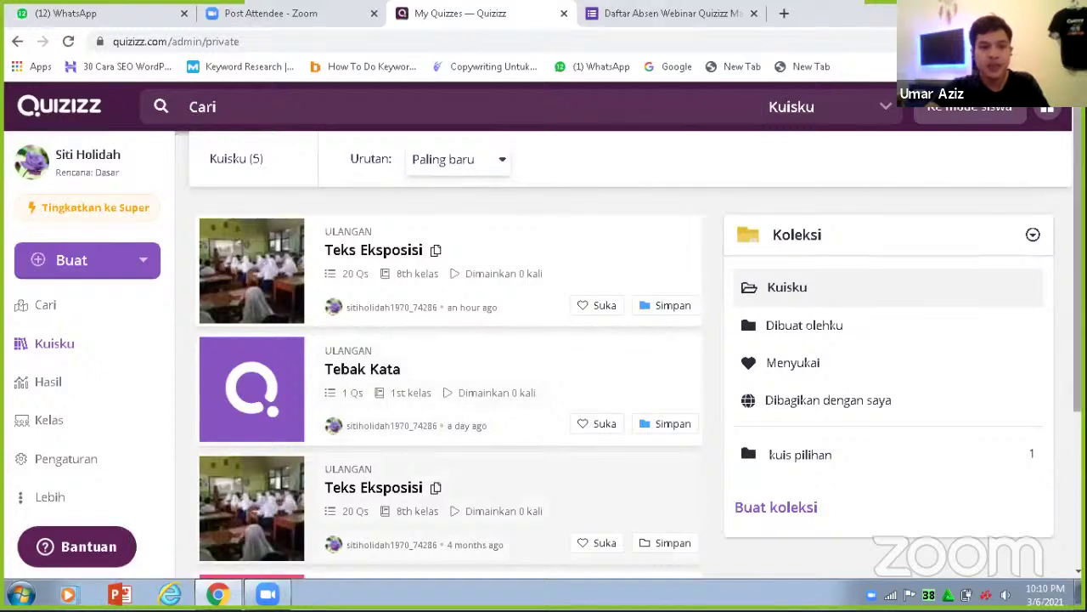
# Step: Go to the account's collections overview and open the "kuis pilihan" collection
pyautogui.scroll(-1, 219, 495)
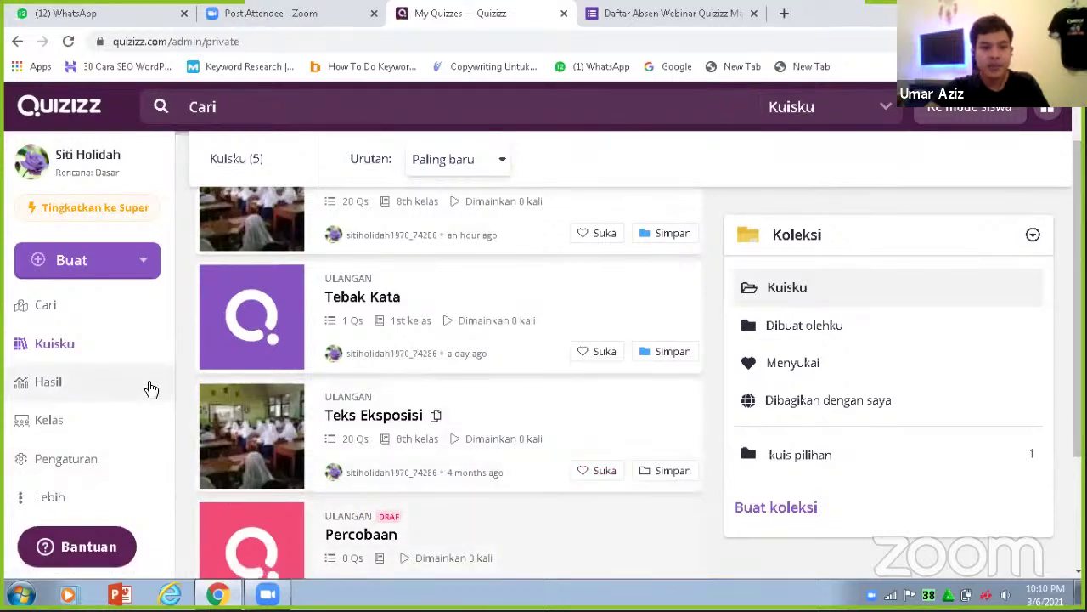
pyautogui.click(76, 498)
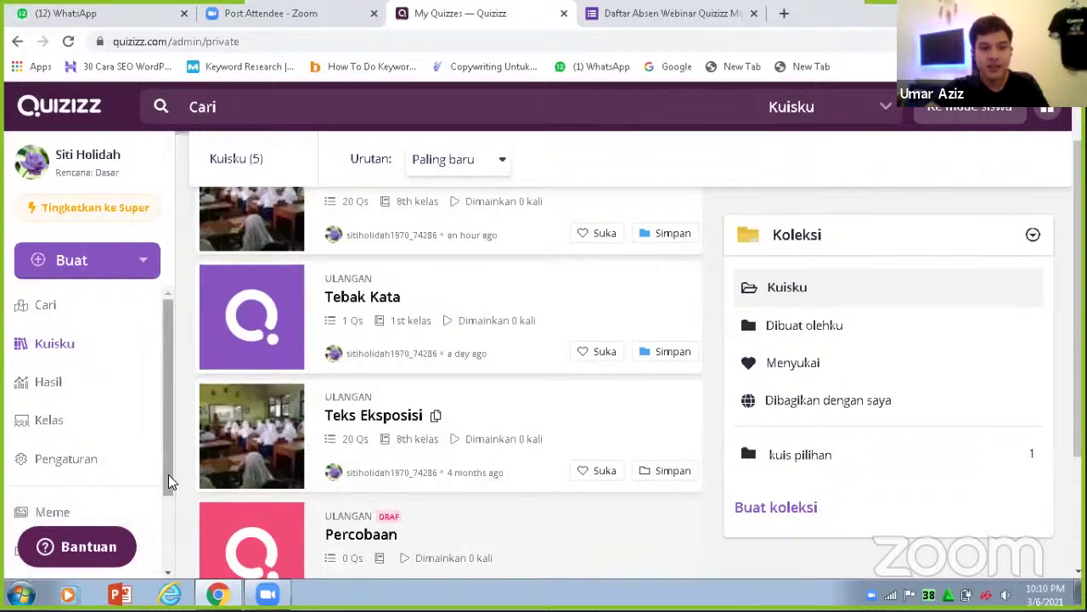
pyautogui.moveTo(168, 474); pyautogui.dragTo(175, 537)
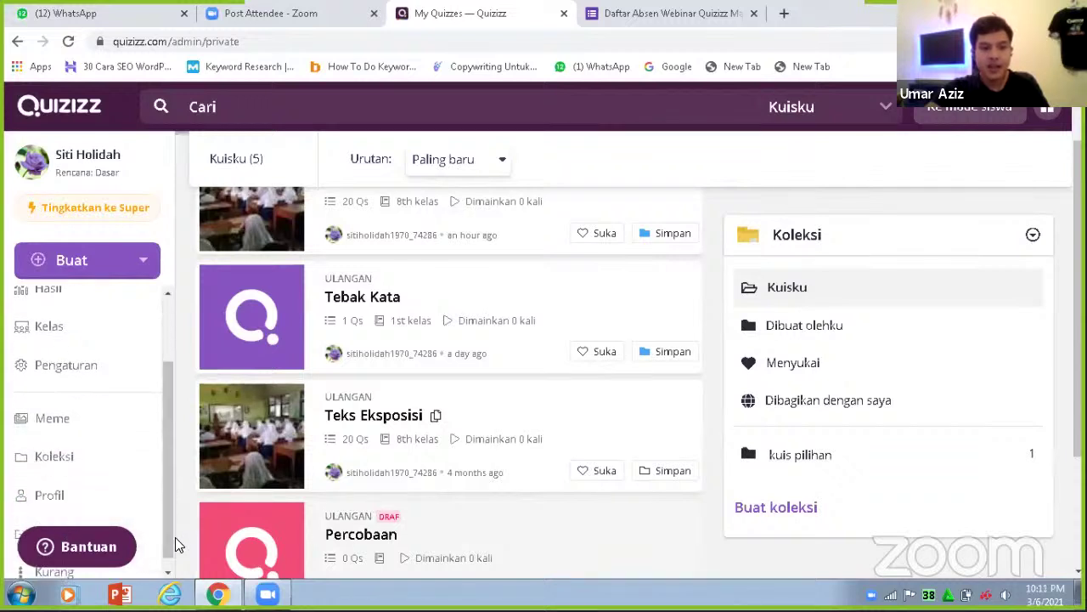
pyautogui.click(76, 458)
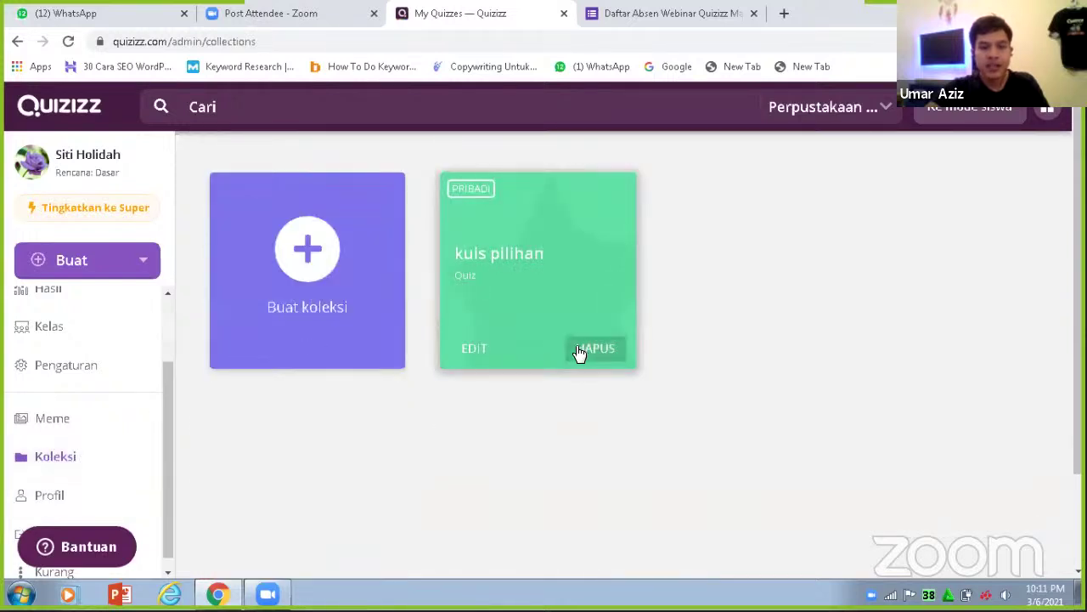
pyautogui.click(496, 262)
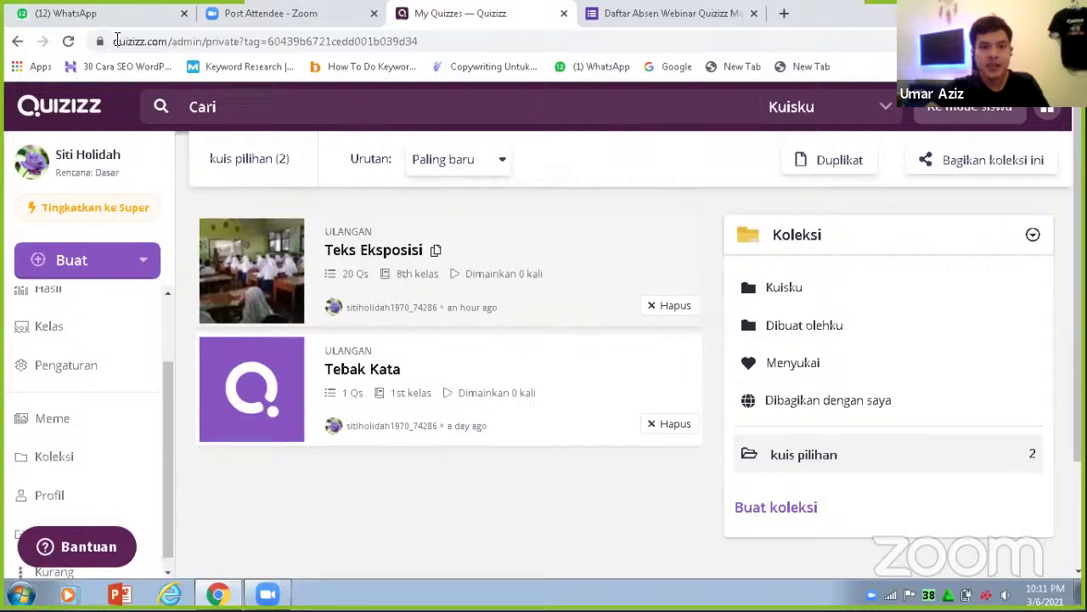
# Step: Copy the web address of the "kuis pilihan" collection and switch to WhatsApp Web
pyautogui.moveTo(110, 40); pyautogui.dragTo(439, 40)
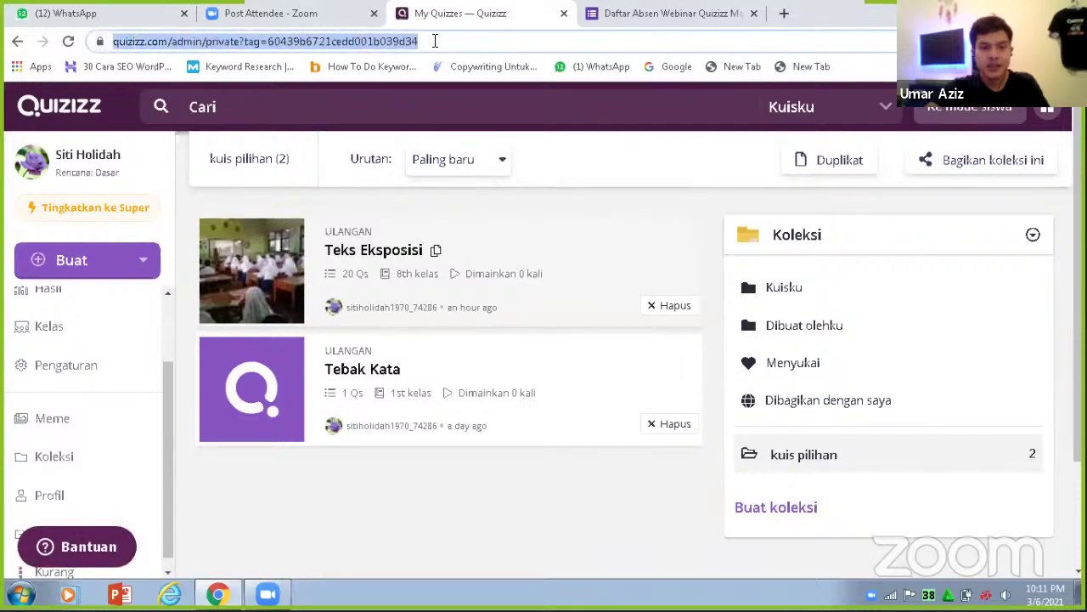
pyautogui.rightClick(399, 42)
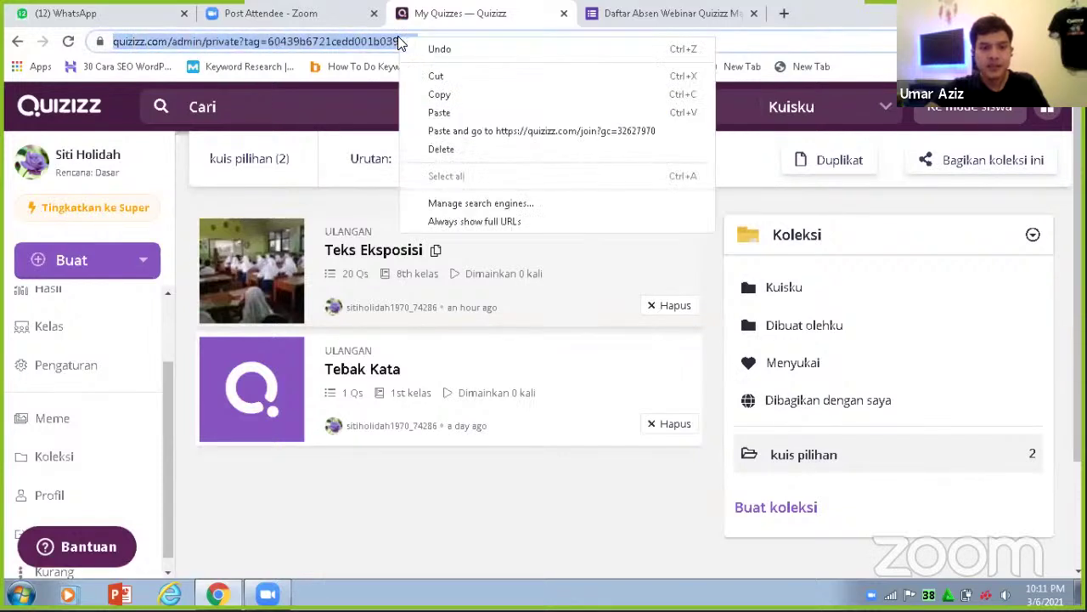
pyautogui.click(442, 95)
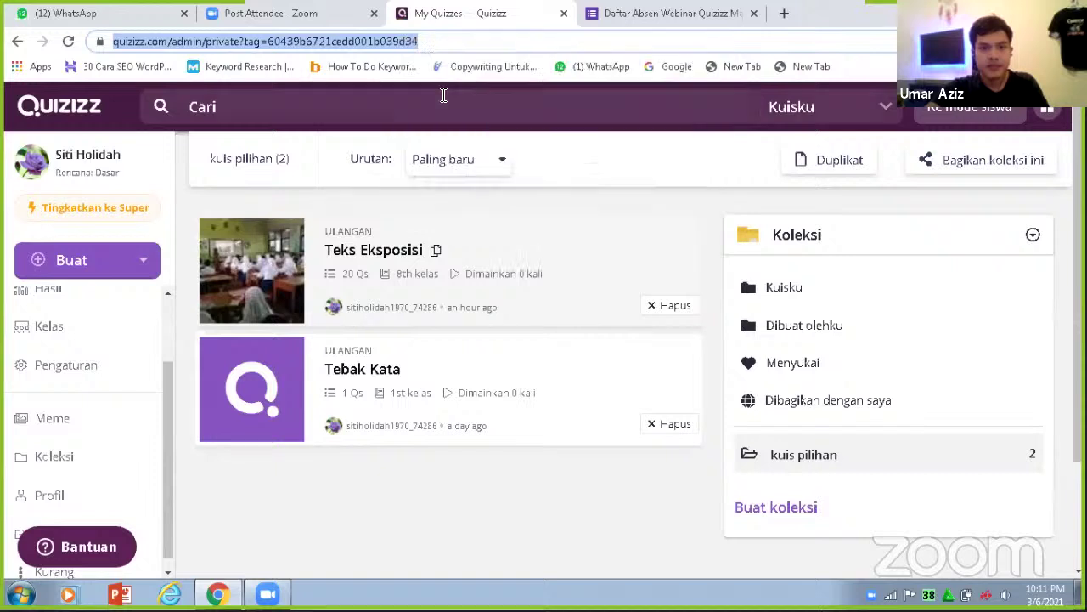
pyautogui.click(131, 16)
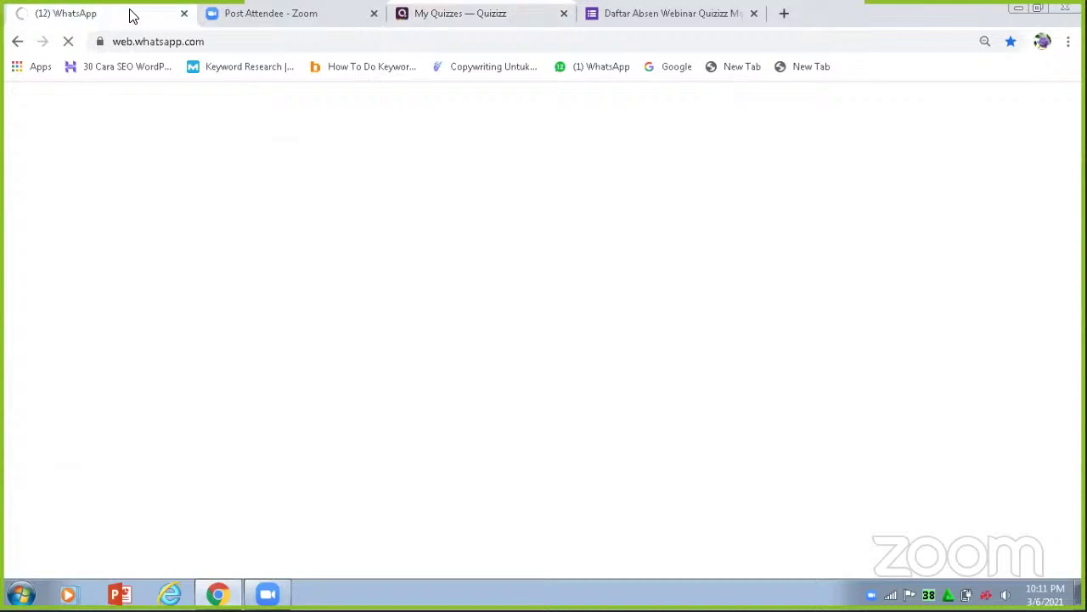
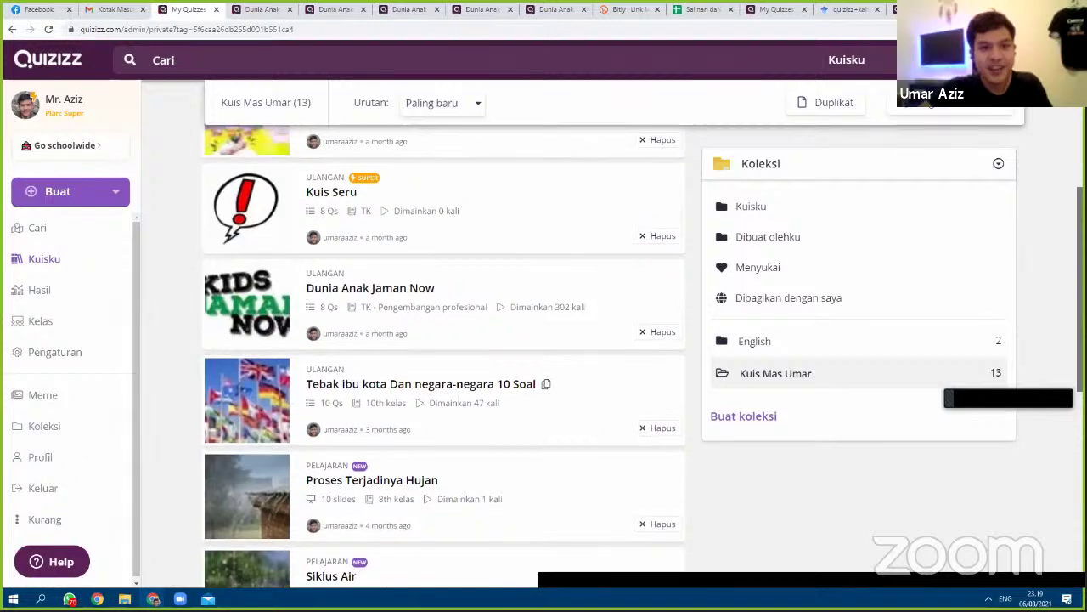
# Step: Open the Jalan-Jalan di Indonesia quiz from the Kuis Mas Umar collection and choose the Klasik option for a live session
pyautogui.scroll(3, 443, 357)
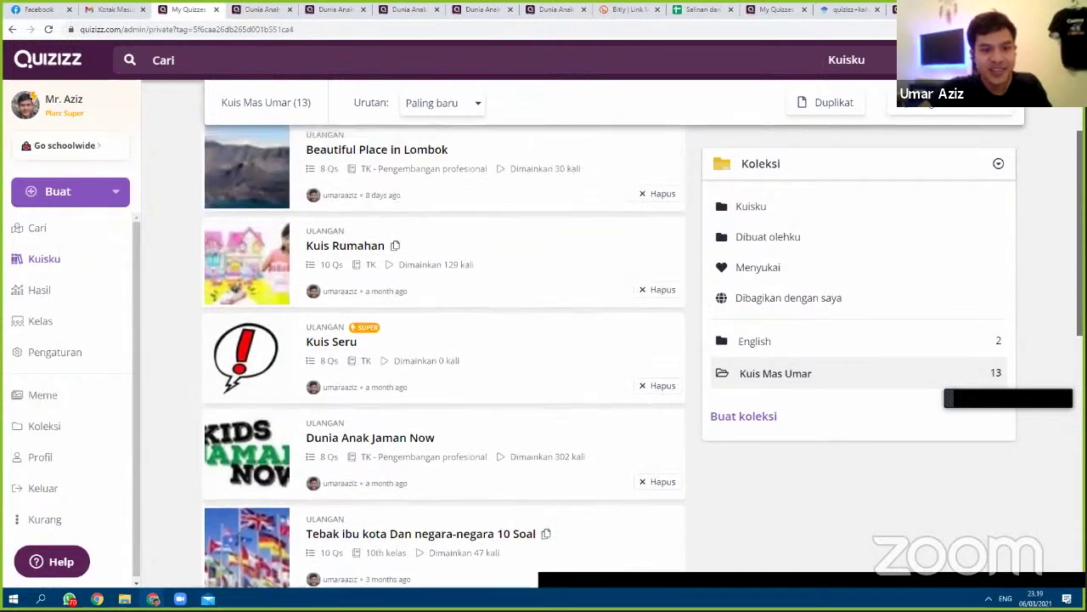
pyautogui.scroll(2, 444, 357)
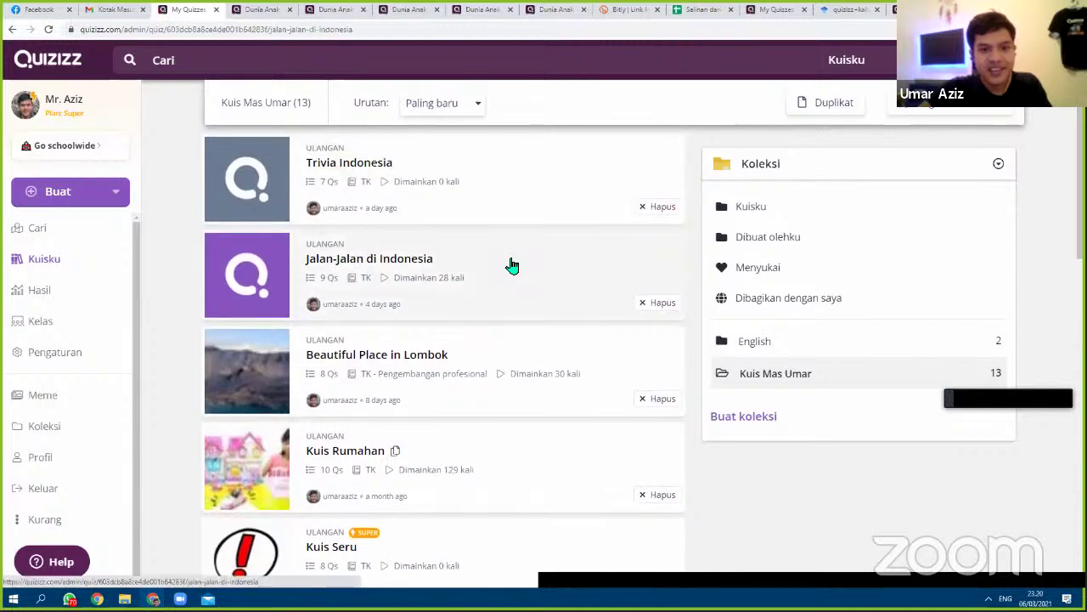
pyautogui.click(511, 263)
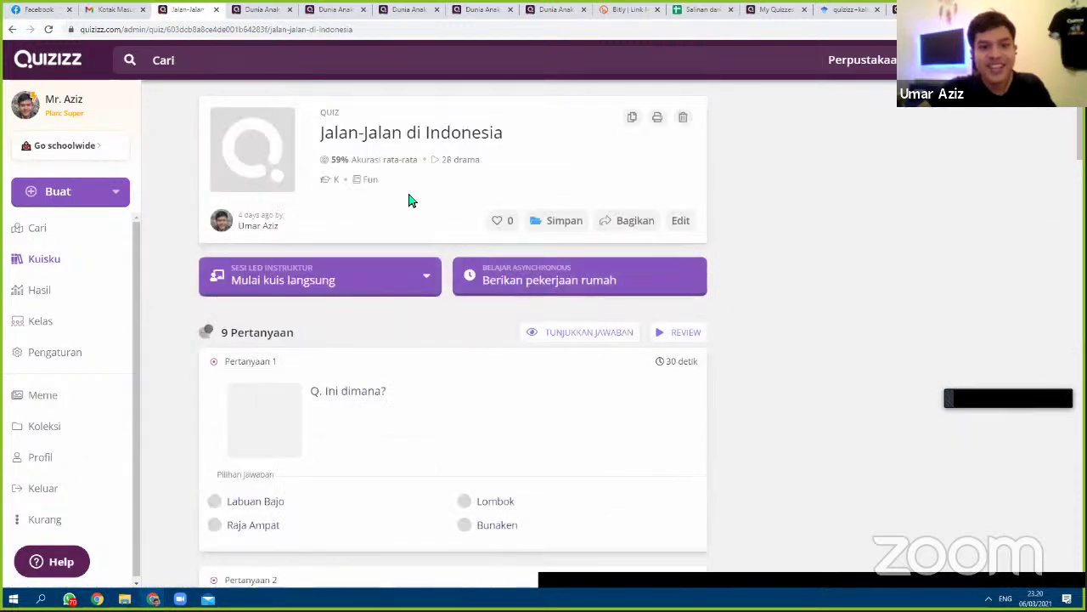
pyautogui.scroll(4, 408, 201)
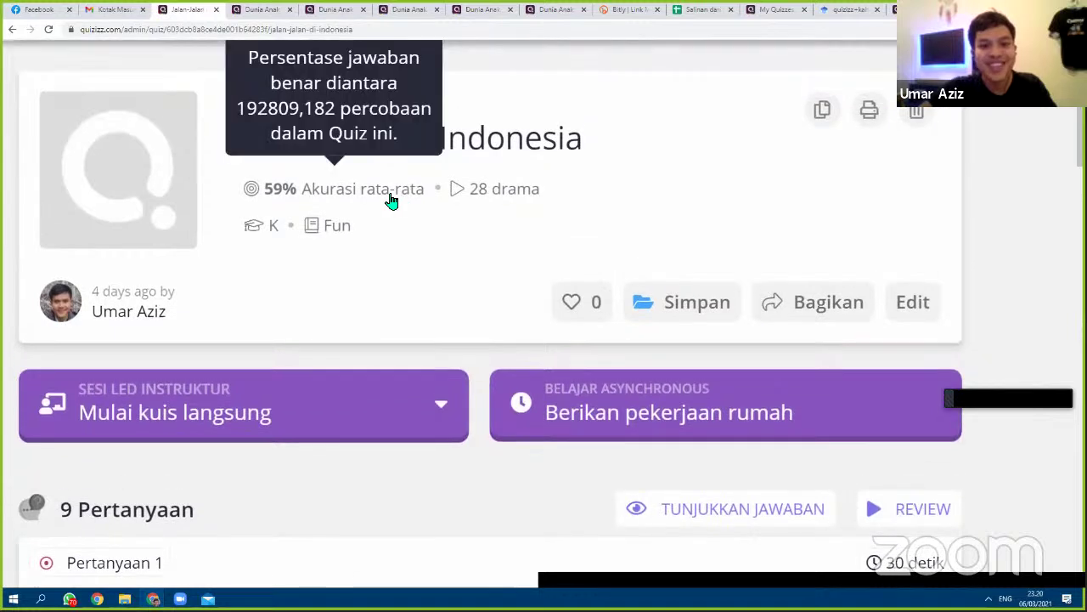
pyautogui.scroll(2, 476, 242)
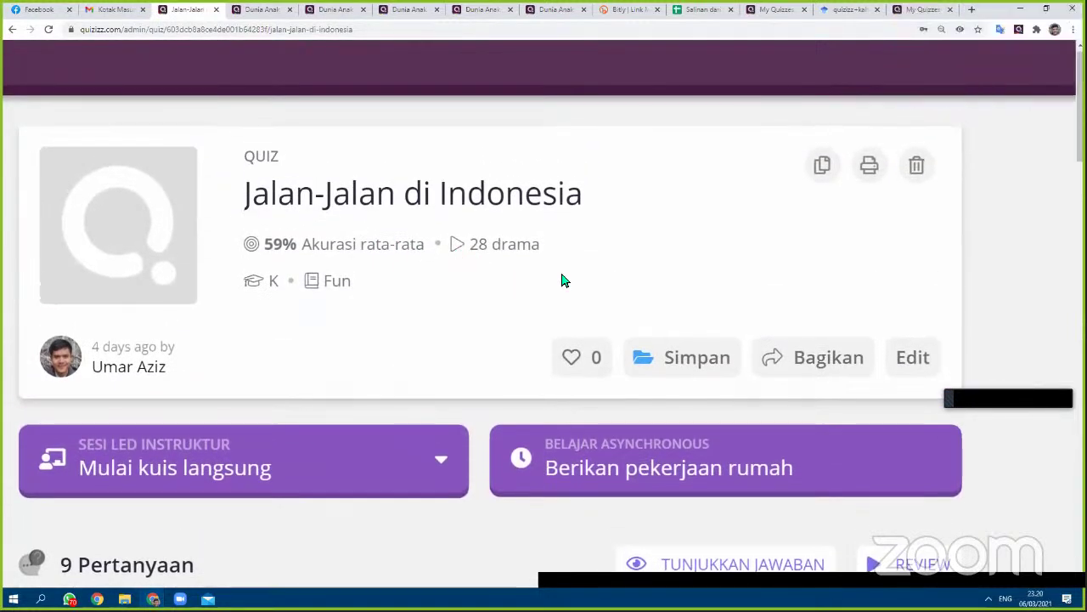
pyautogui.click(357, 465)
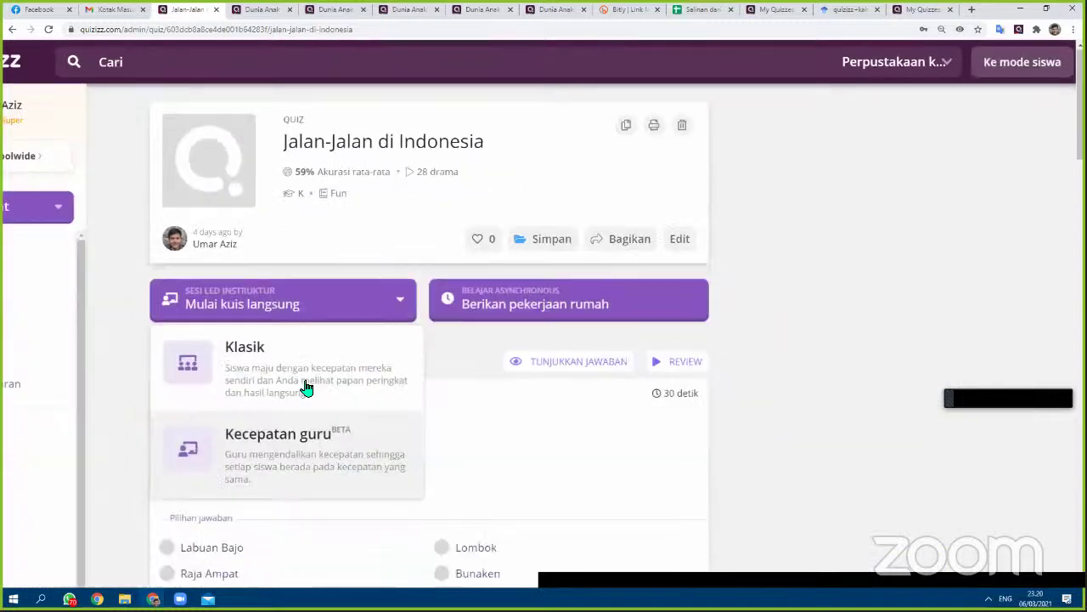
pyautogui.click(303, 386)
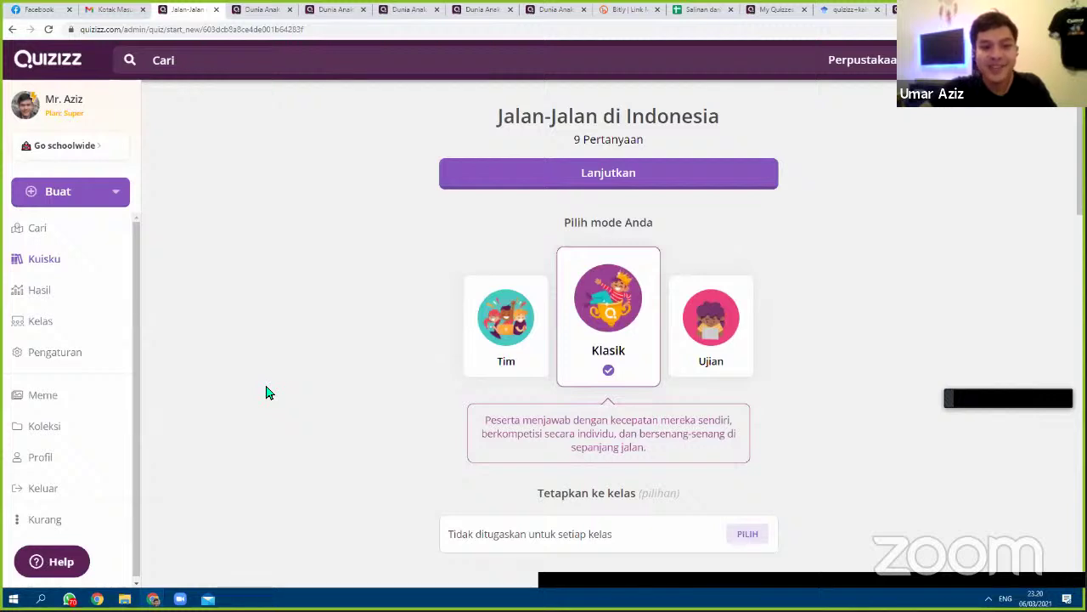
# Step: Switch to the WhatsApp desktop app, search for the contact's name and open the first matching chat
pyautogui.moveTo(75, 581)
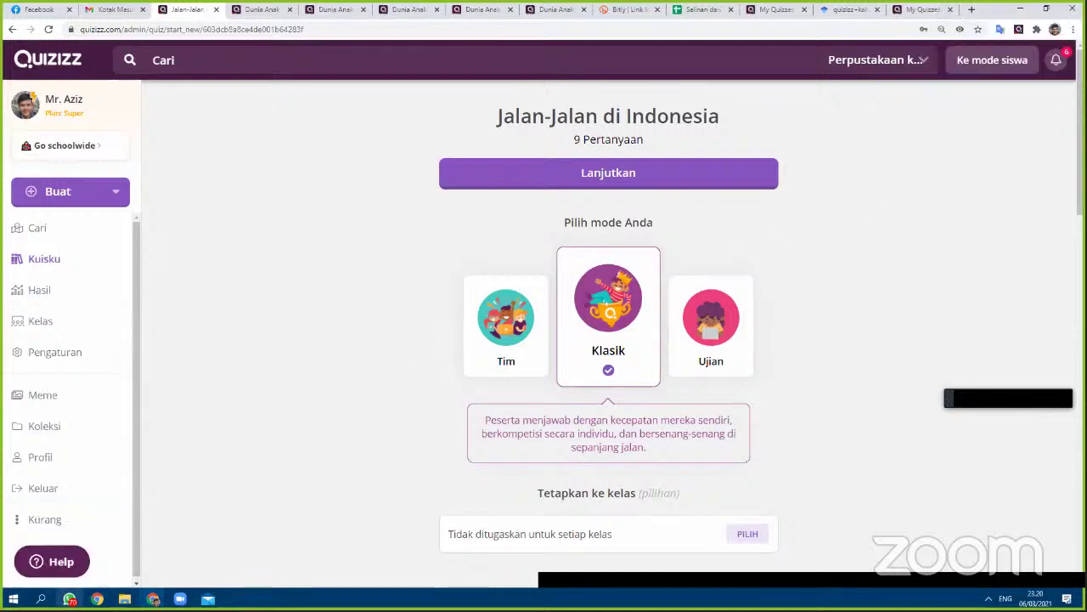
pyautogui.hotkey('alt', 'Tab')
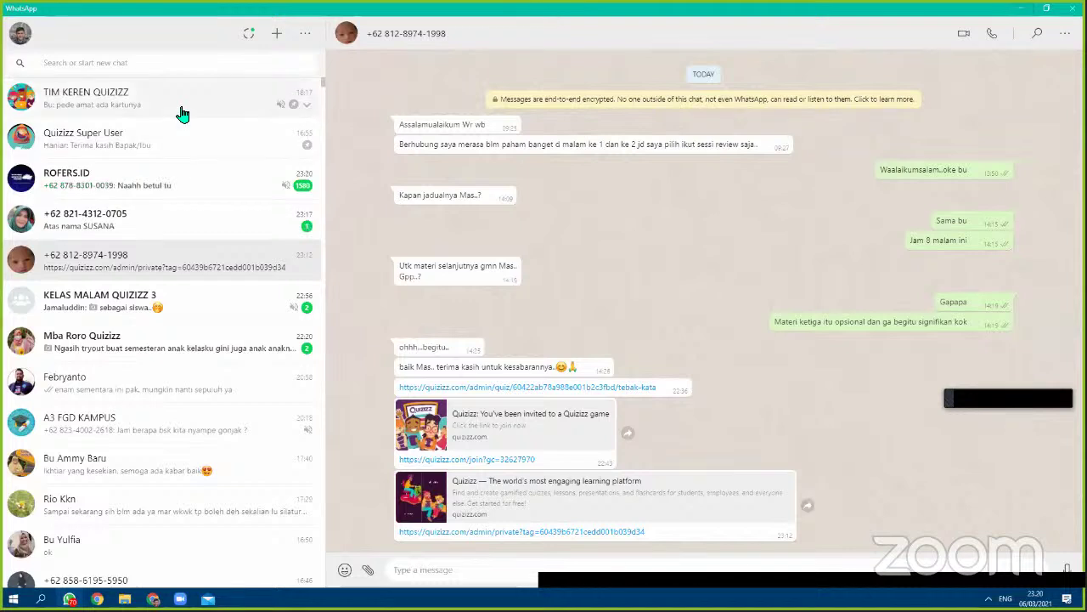
pyautogui.click(192, 62)
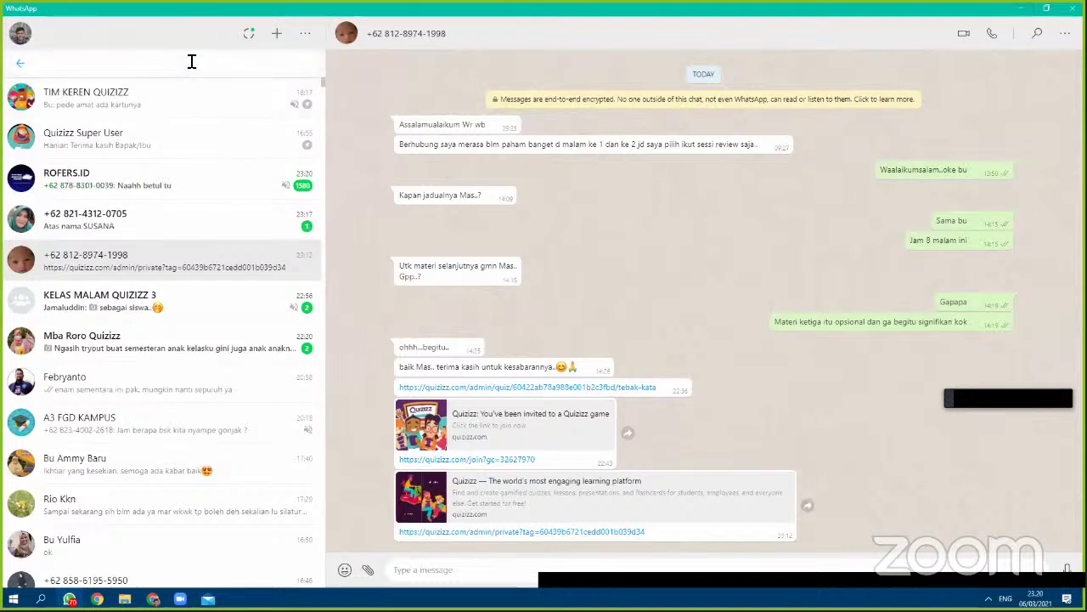
pyautogui.write('fitri')
pyautogui.click(182, 136)
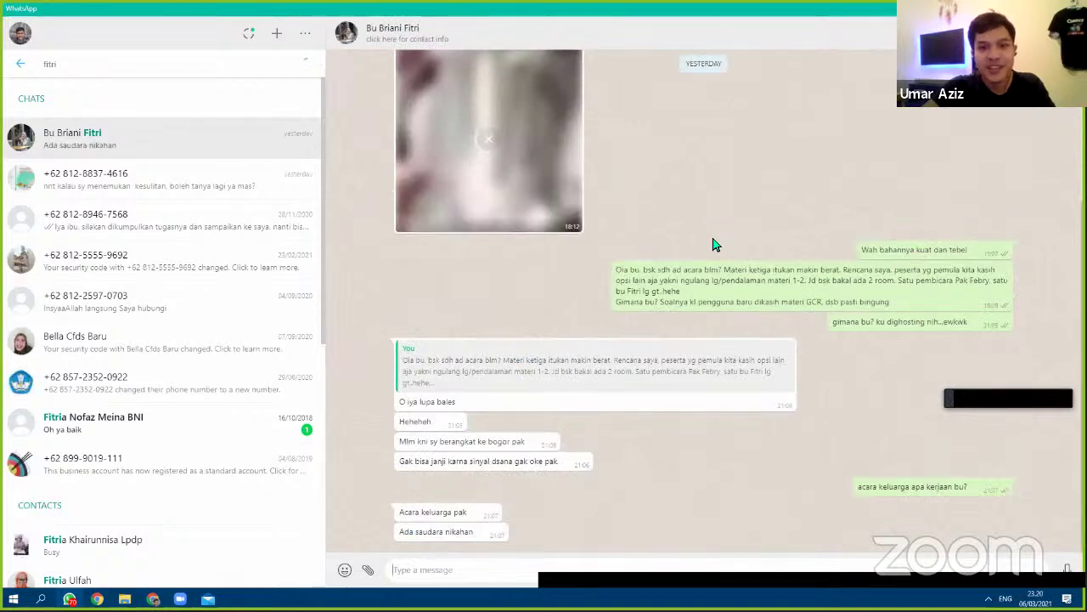
# Step: Look through the chat history for the photo of three Quizizz tote bags, view it enlarged and close it
pyautogui.scroll(3, 715, 245)
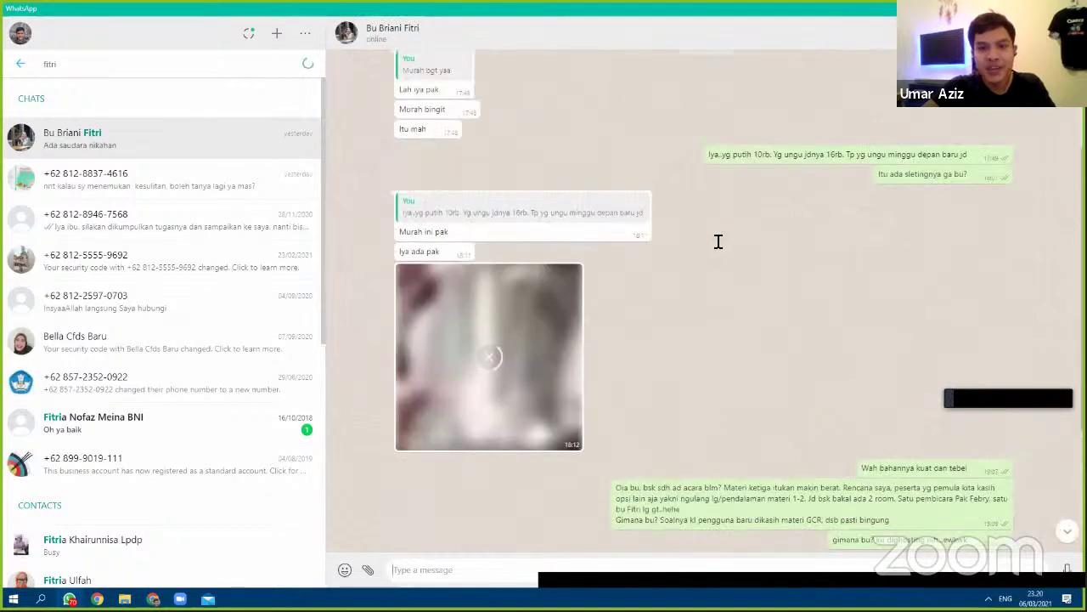
pyautogui.scroll(3, 716, 244)
pyautogui.scroll(-3, 715, 244)
pyautogui.scroll(3, 715, 244)
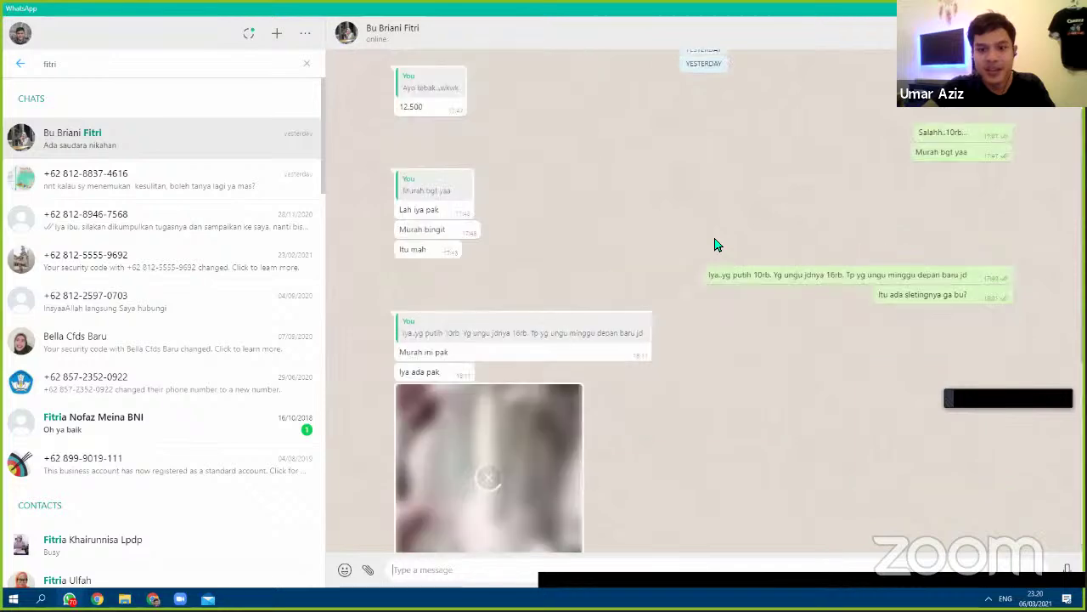
pyautogui.scroll(3, 755, 211)
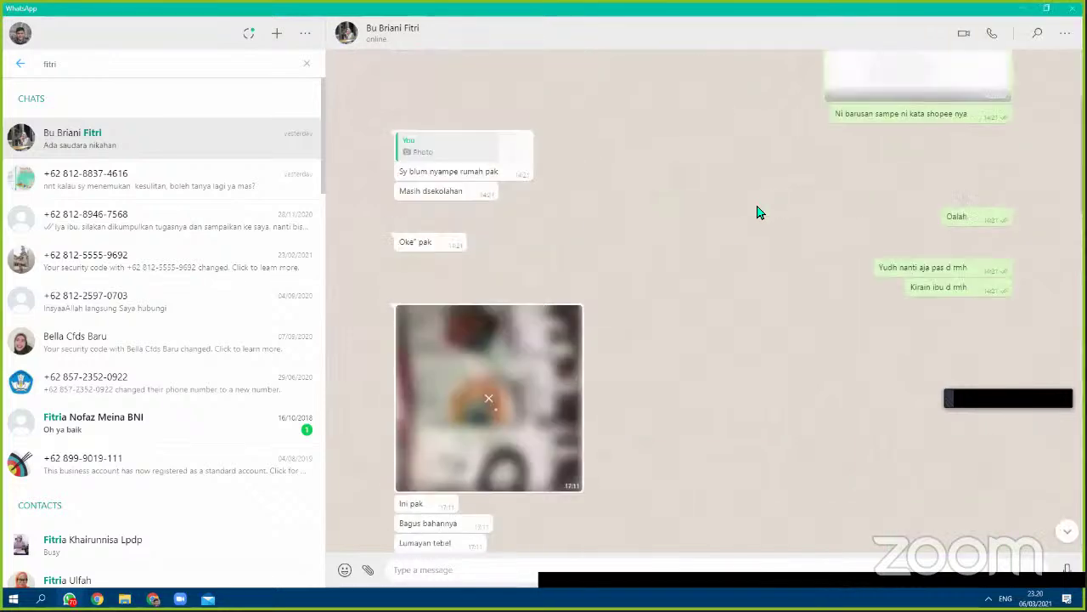
pyautogui.scroll(-10, 692, 224)
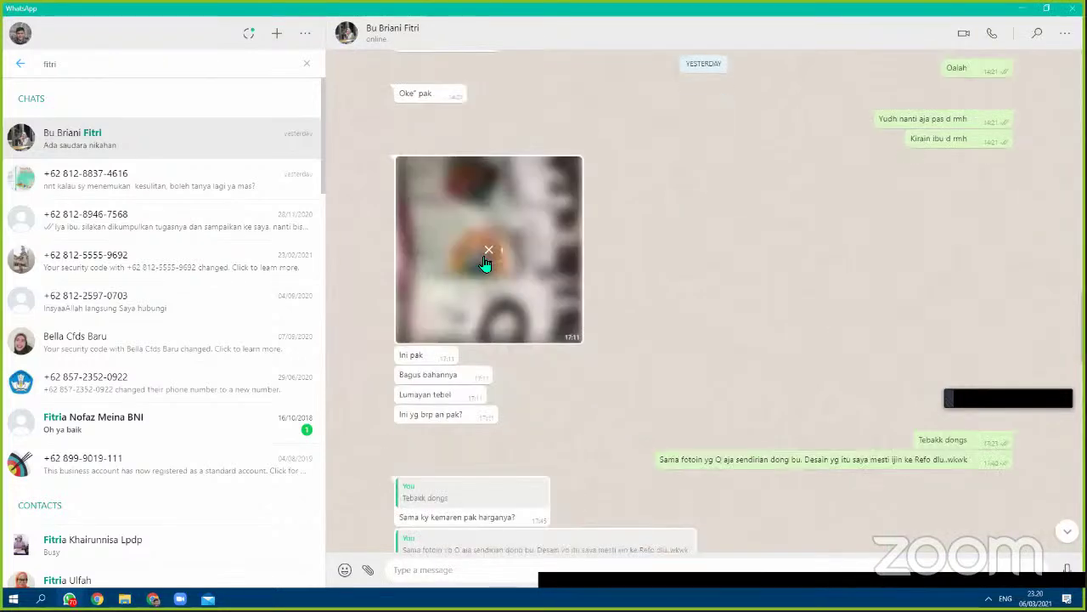
pyautogui.scroll(5, 668, 296)
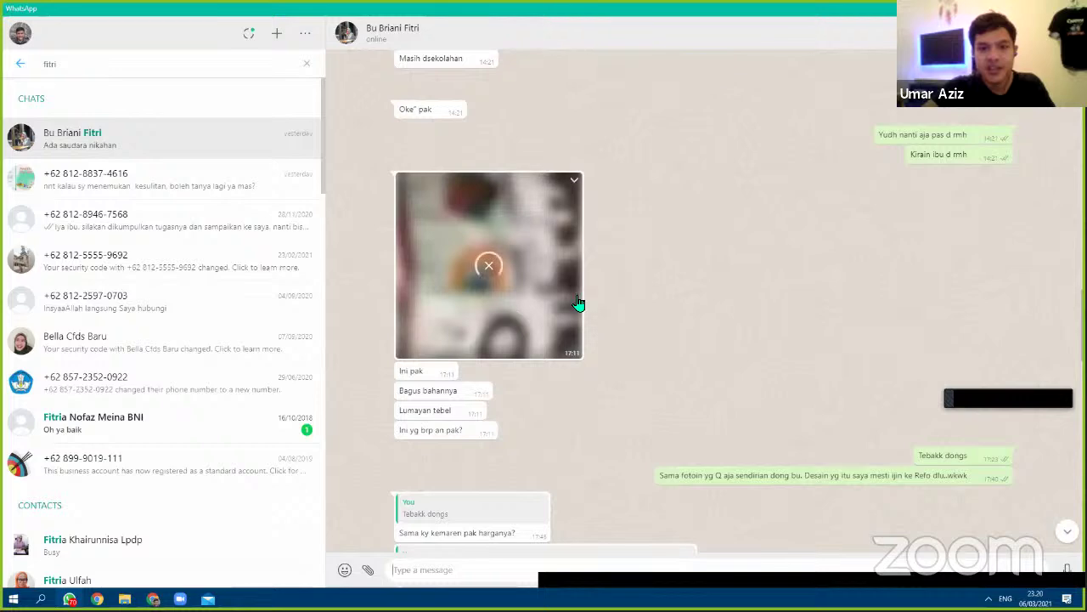
pyautogui.scroll(-8, 578, 302)
pyautogui.scroll(10, 577, 303)
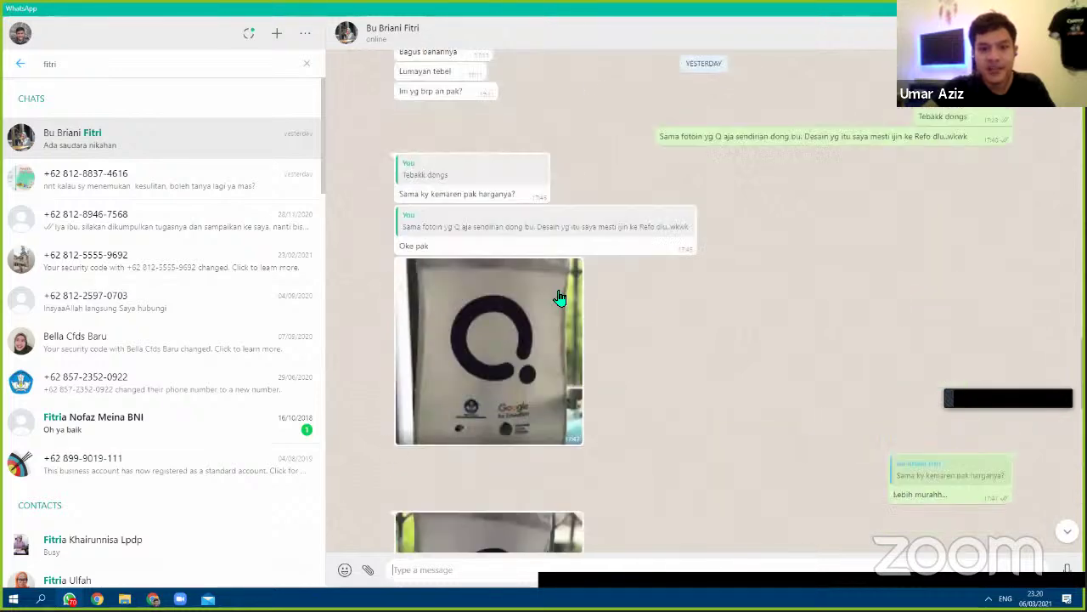
pyautogui.click(522, 247)
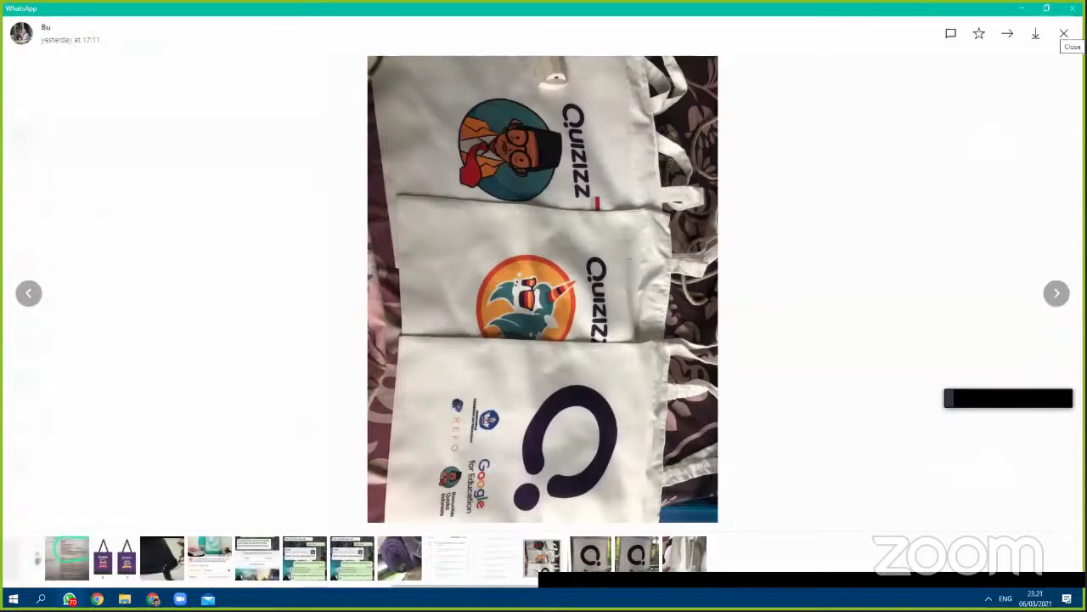
pyautogui.click(1063, 33)
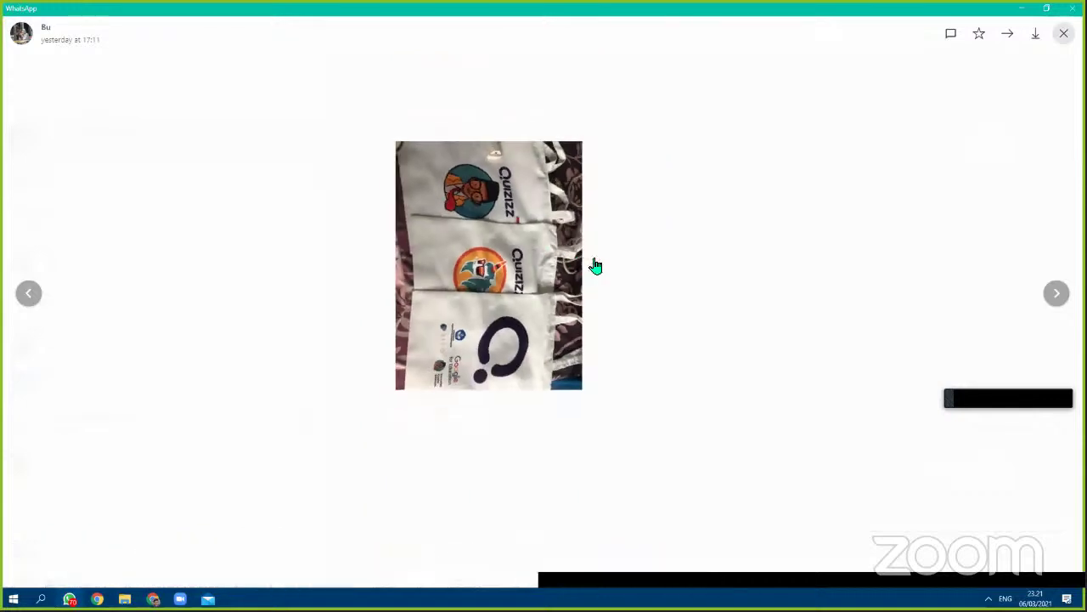
# Step: Find the close-up photo of the white bag's opening further down the chat and view it zoomed in
pyautogui.scroll(-5, 495, 286)
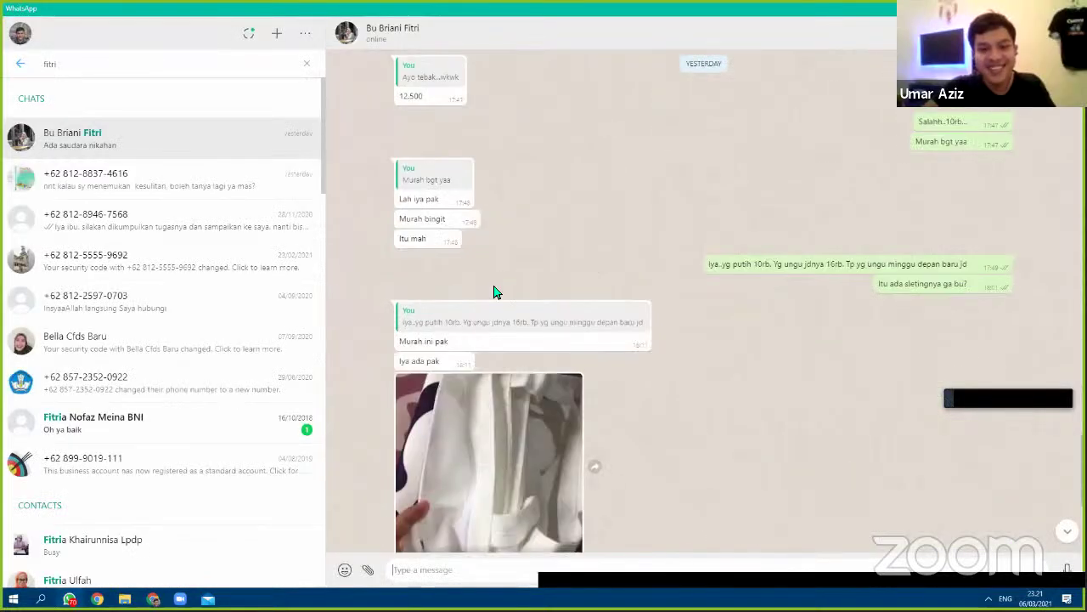
pyautogui.click(485, 400)
pyautogui.click(536, 293)
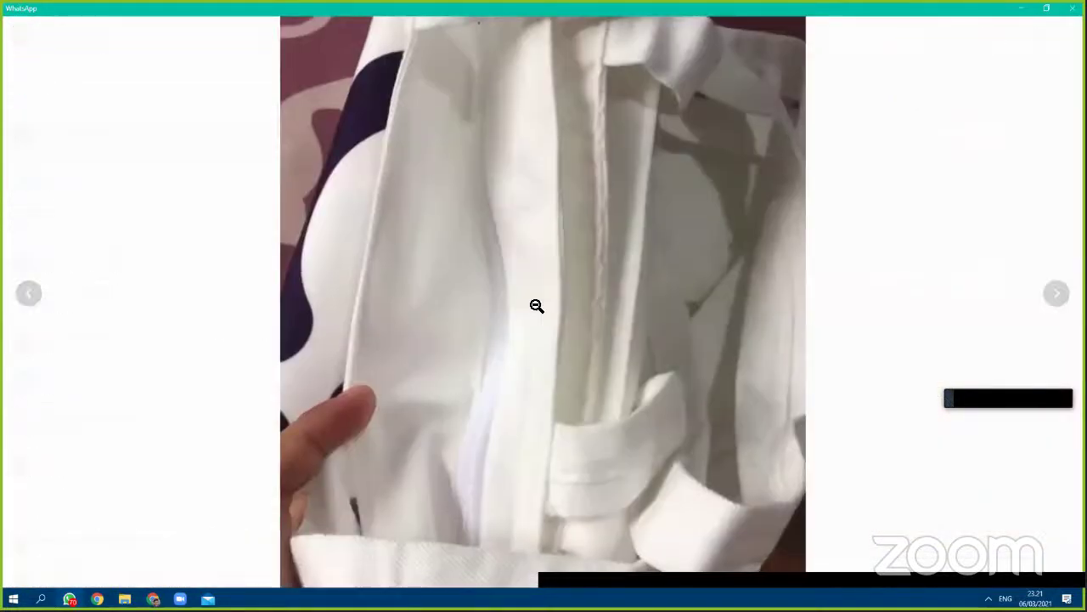
# Step: Zoom the bag photo back out, close it and switch back to the Quizizz live session settings in the browser
pyautogui.click(536, 305)
pyautogui.click(951, 192)
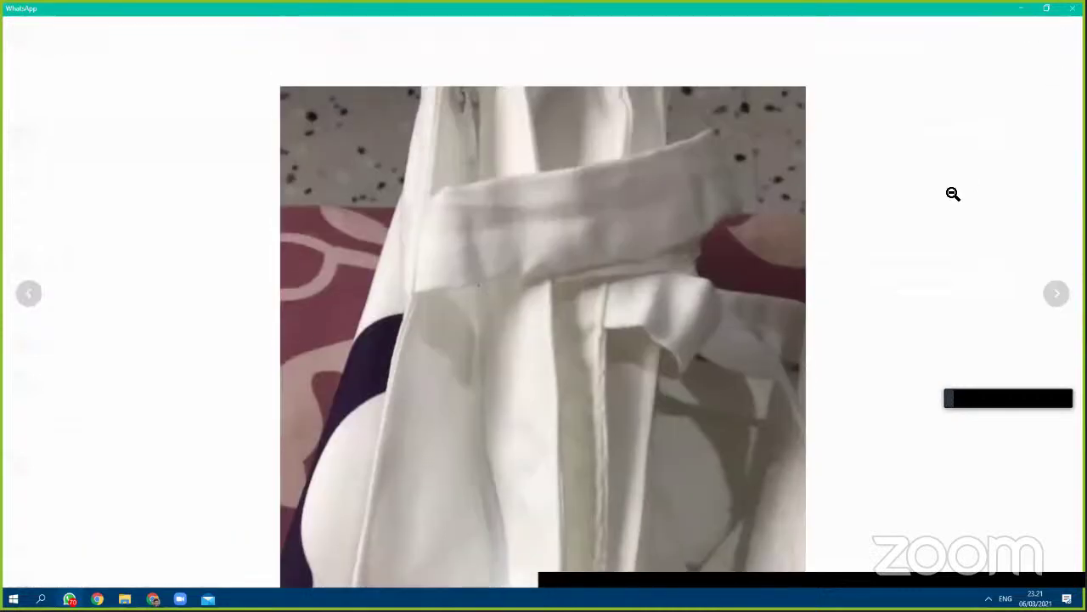
pyautogui.click(952, 192)
pyautogui.click(1064, 33)
pyautogui.hotkey('alt', 'Tab')
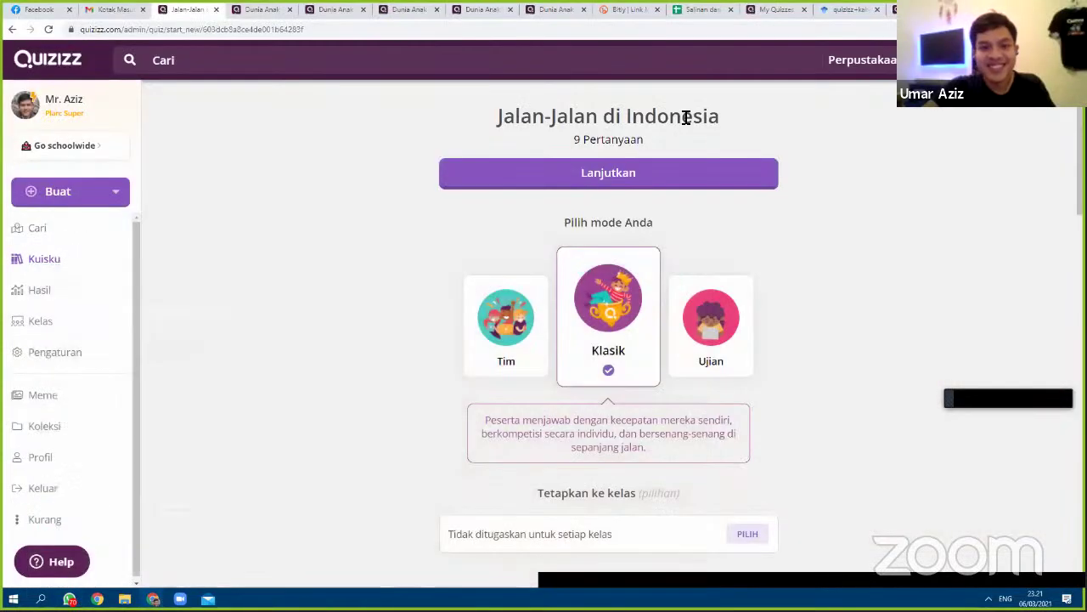
# Step: Select the Bahasa Meme set for the live session and close its meme preview
pyautogui.scroll(-4, 926, 361)
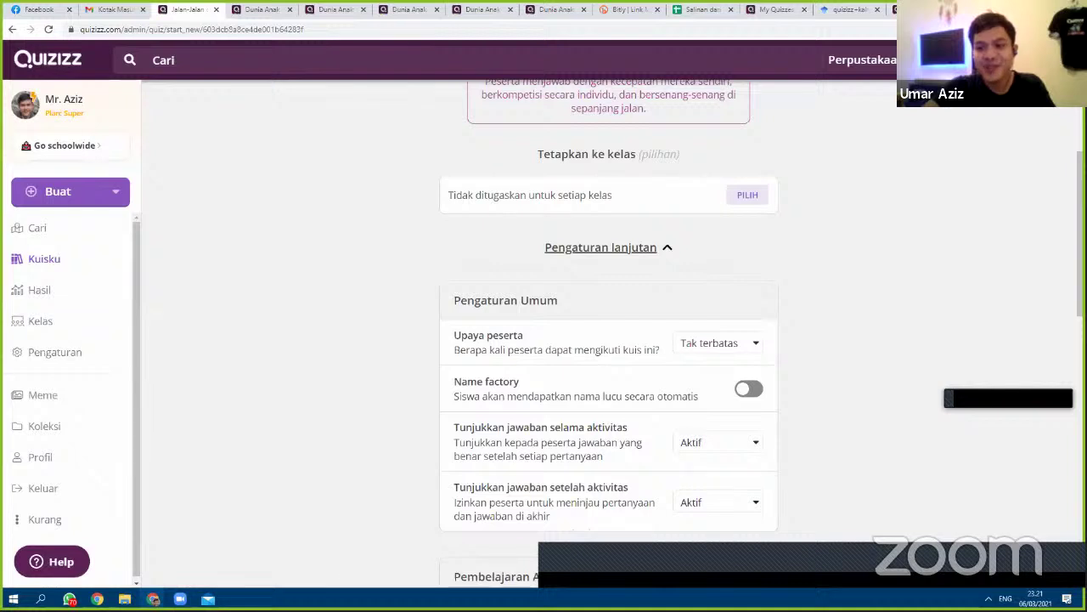
pyautogui.scroll(4, 608, 340)
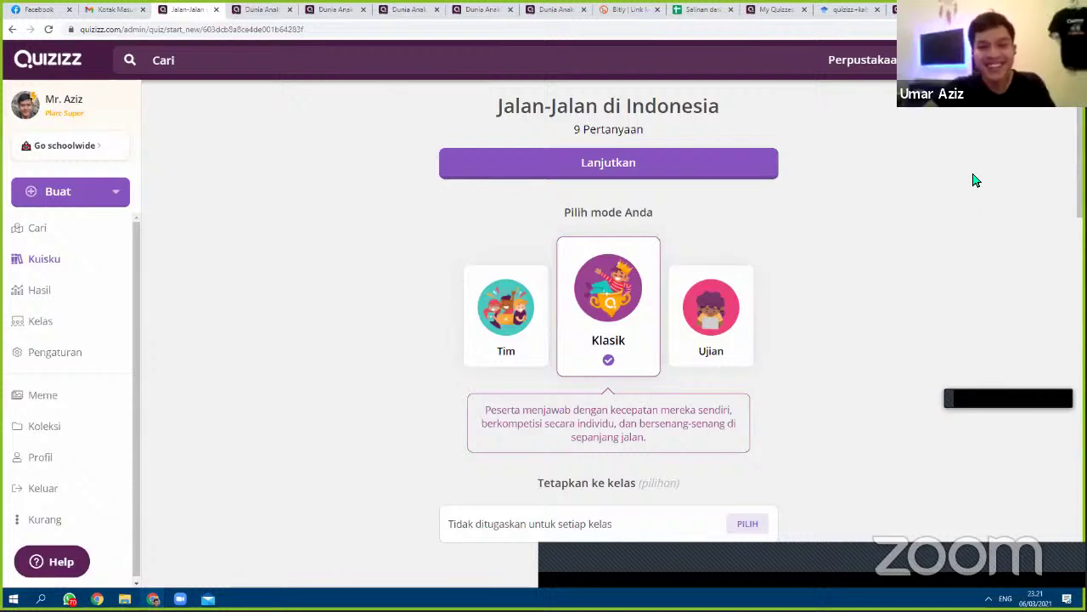
pyautogui.scroll(-3, 884, 253)
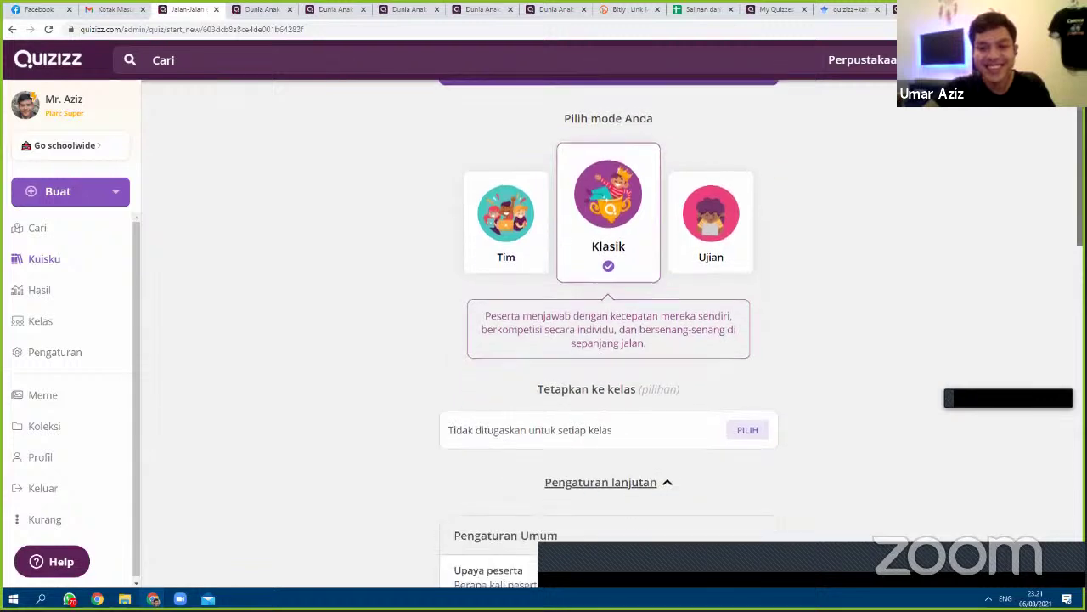
pyautogui.scroll(-8, 609, 331)
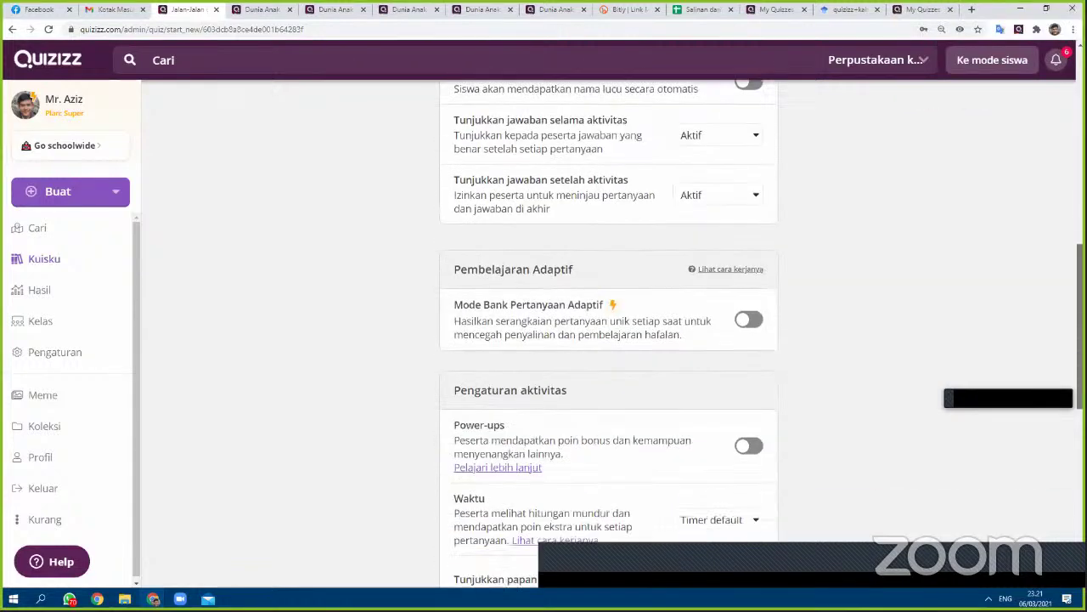
pyautogui.scroll(-4, 898, 417)
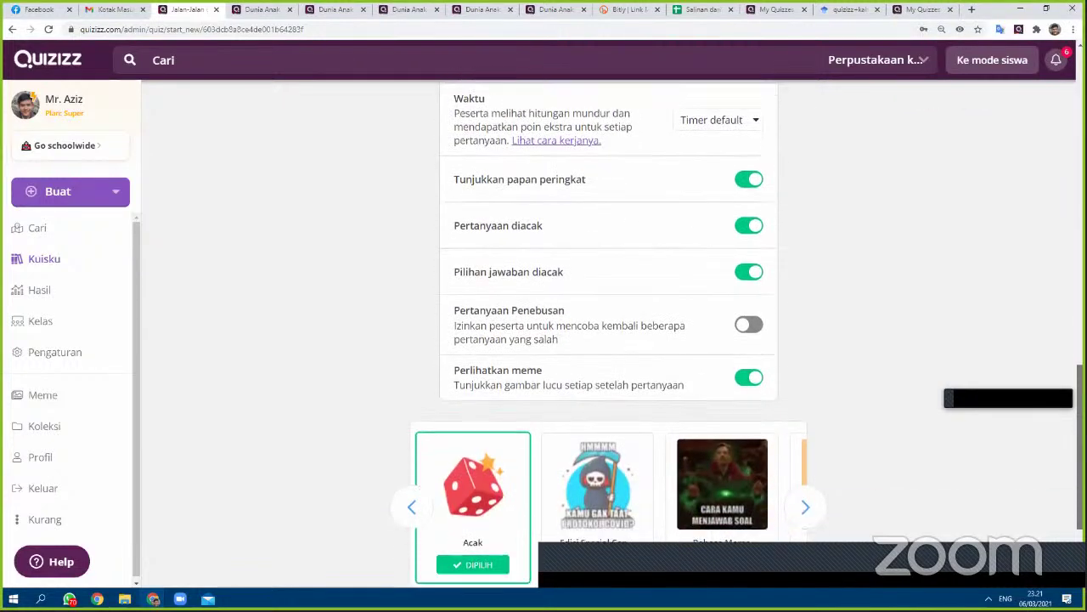
pyautogui.click(750, 422)
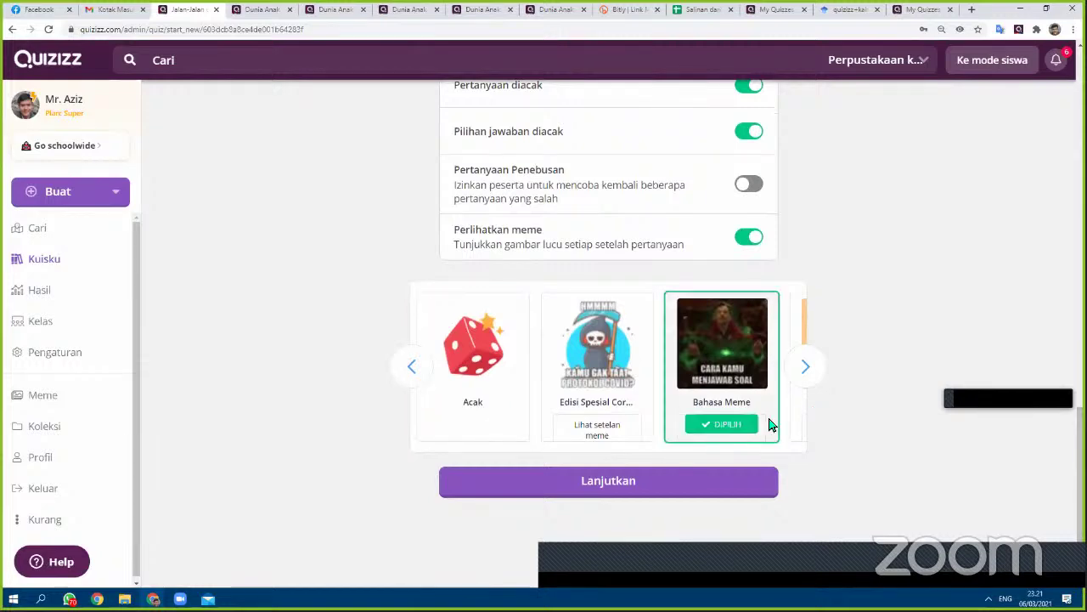
pyautogui.click(746, 406)
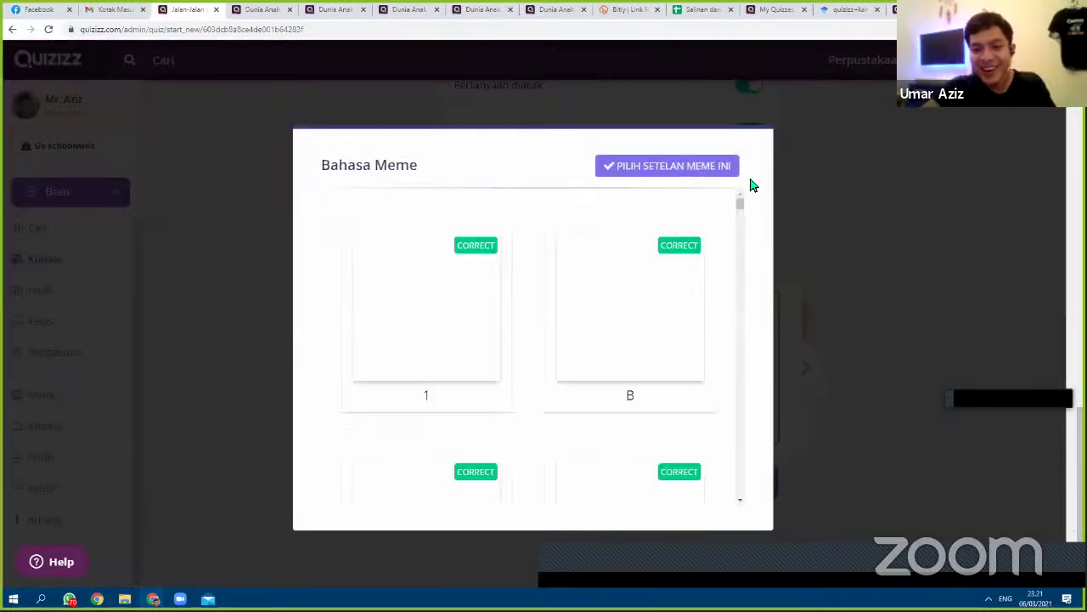
pyautogui.click(1028, 340)
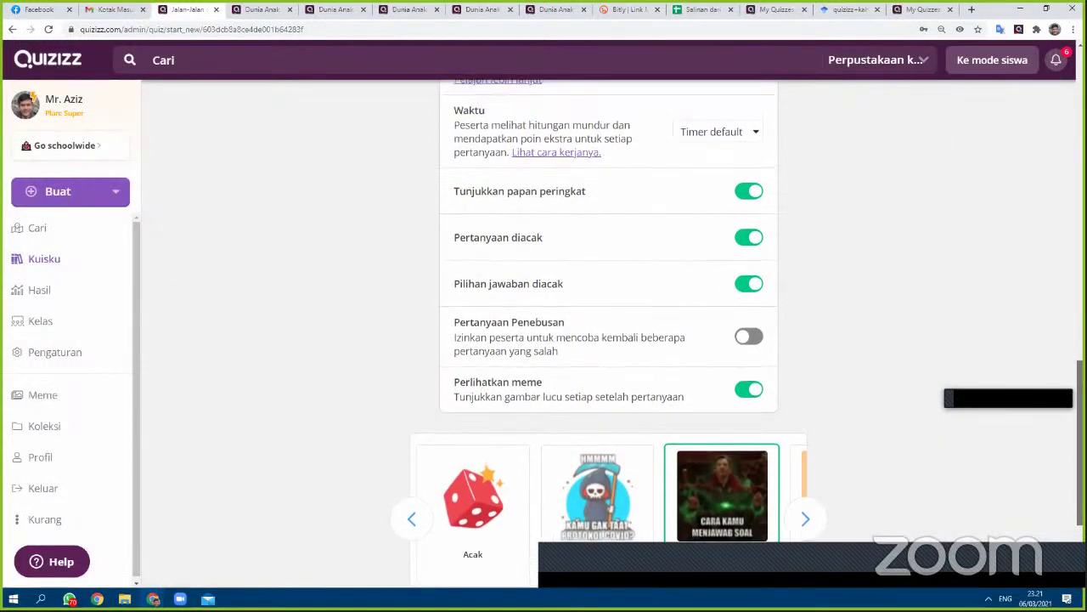
pyautogui.scroll(-1, 243, 425)
# Step: Switch to WhatsApp, view the photo of the three Quizizz tote bags enlarged, close it and return to the Quizizz settings
pyautogui.click(69, 599)
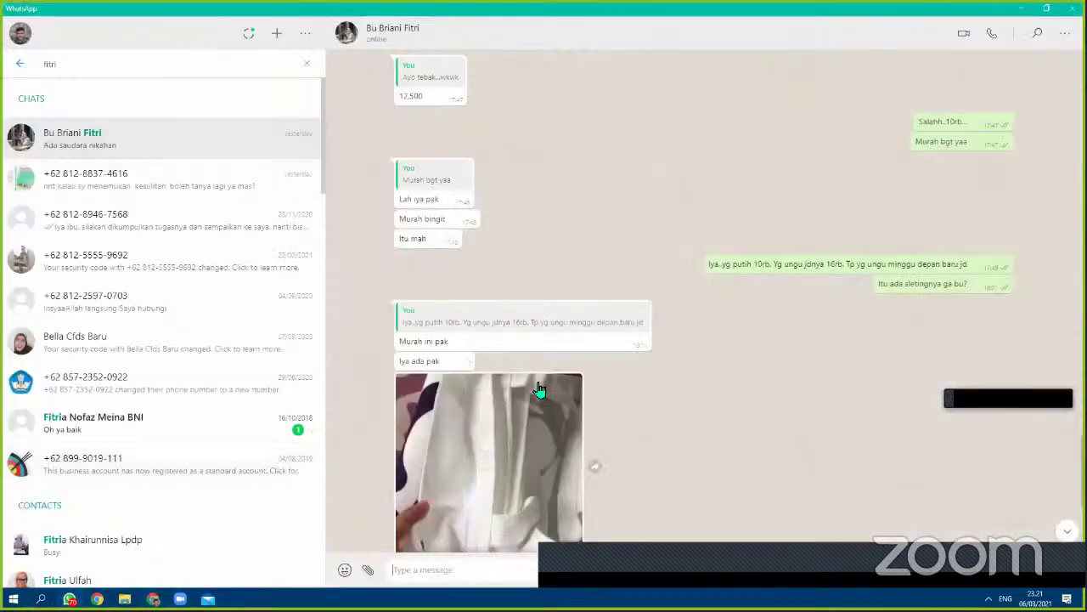
pyautogui.scroll(5, 586, 340)
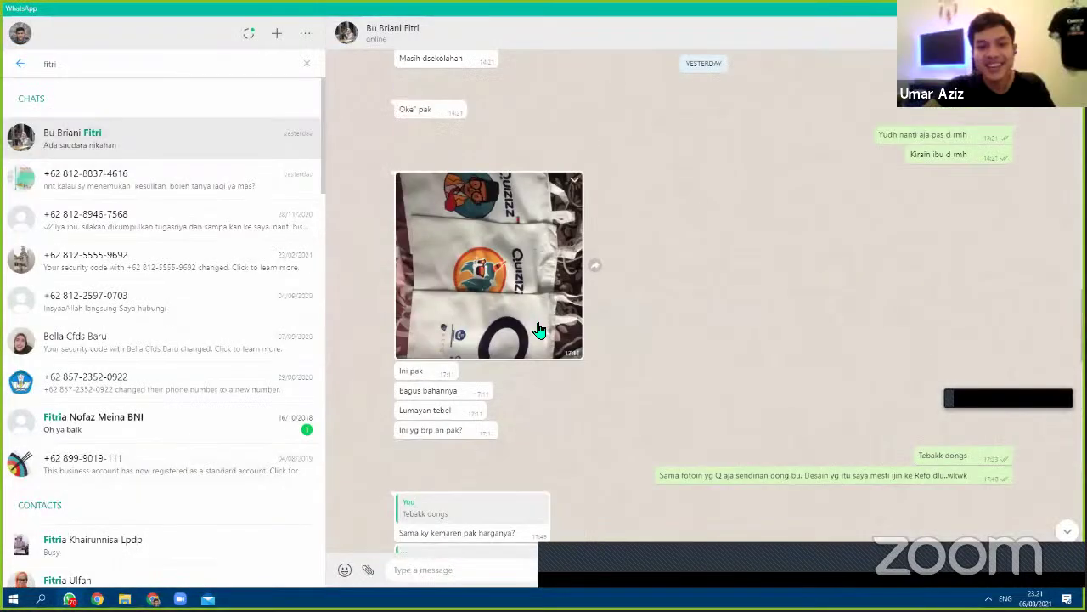
pyautogui.click(515, 283)
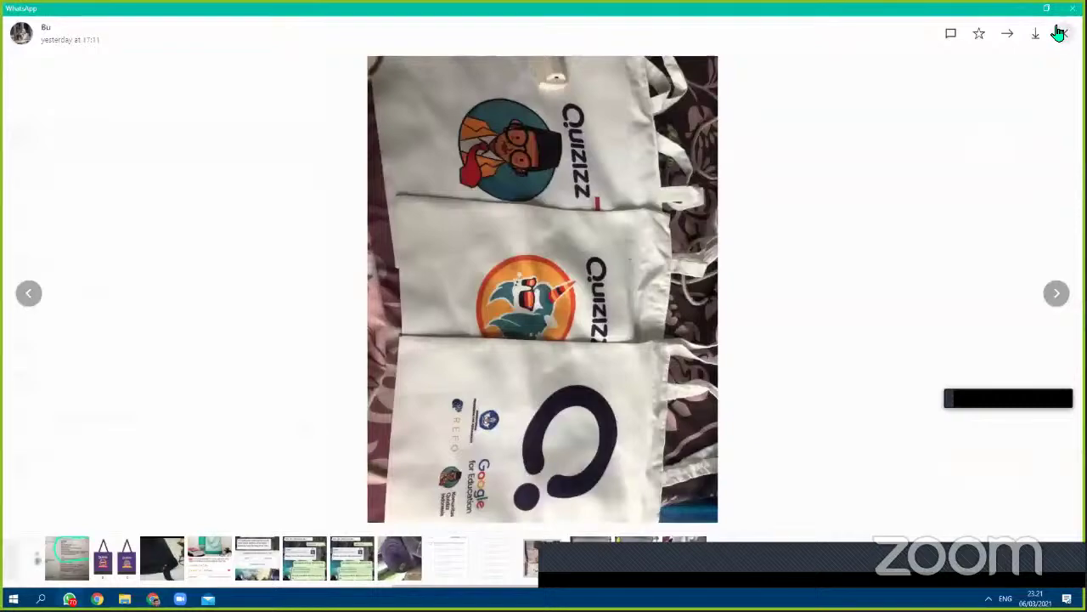
pyautogui.click(1060, 37)
pyautogui.hotkey('alt', 'Tab')
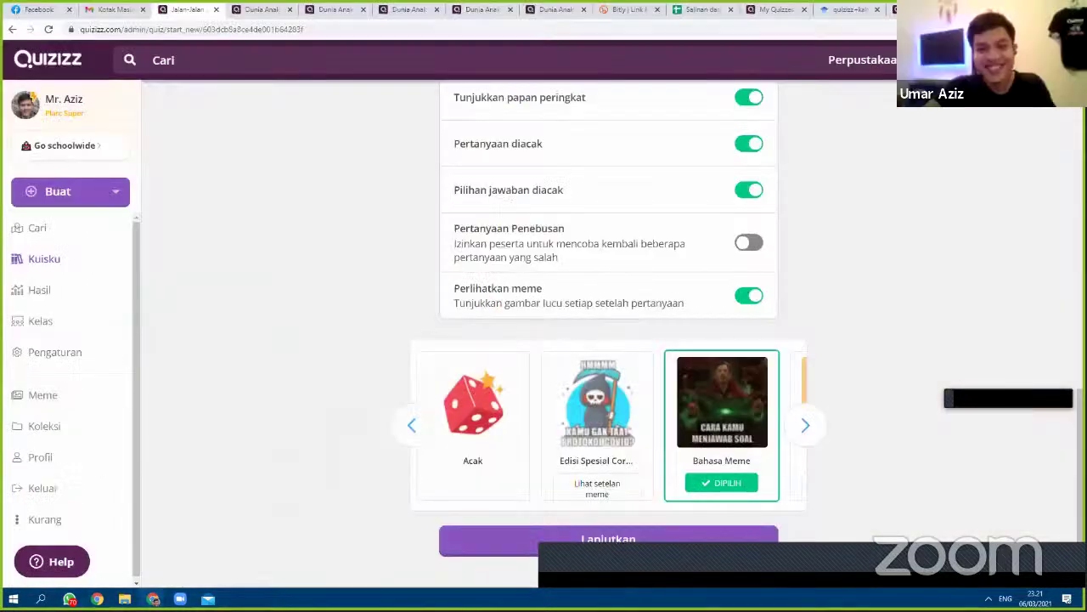
# Step: Review the live session's mode, class assignment, general, adaptive learning and activity settings, including the meme options
pyautogui.scroll(10, 609, 339)
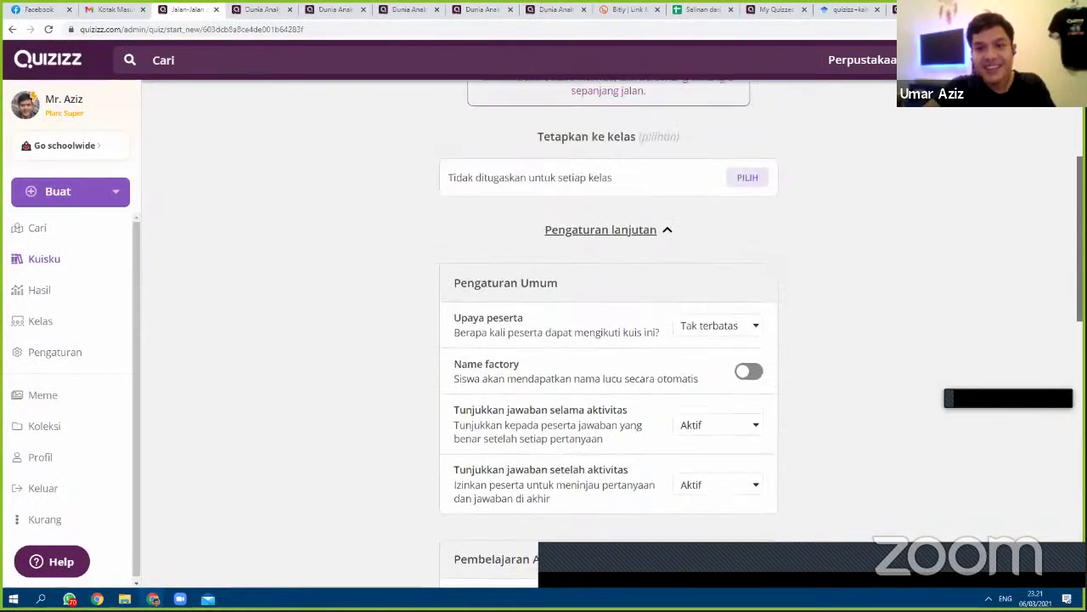
pyautogui.scroll(-1, 608, 340)
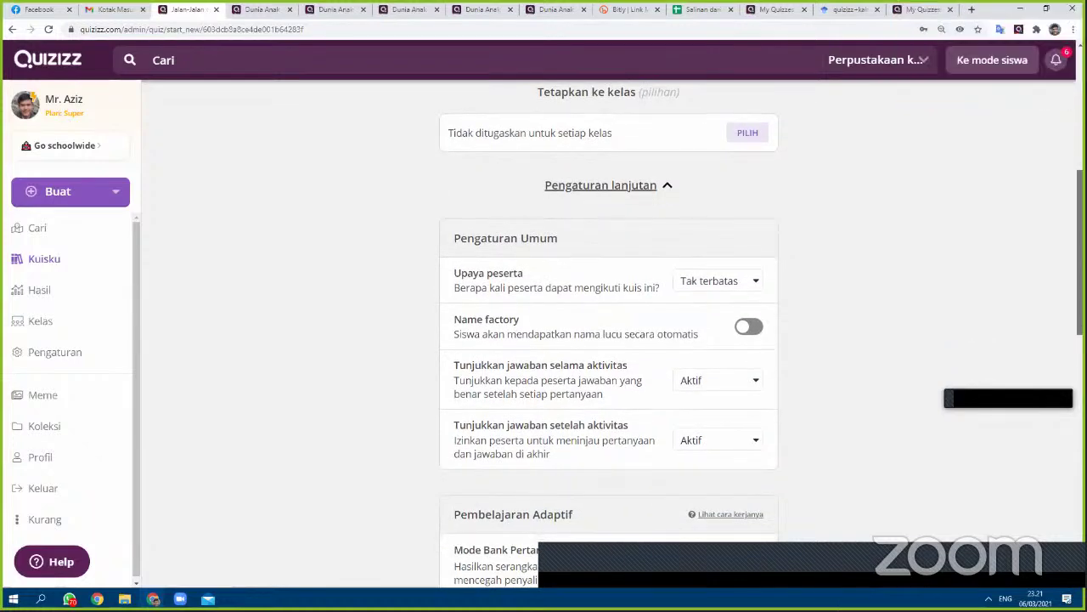
pyautogui.scroll(8, 609, 339)
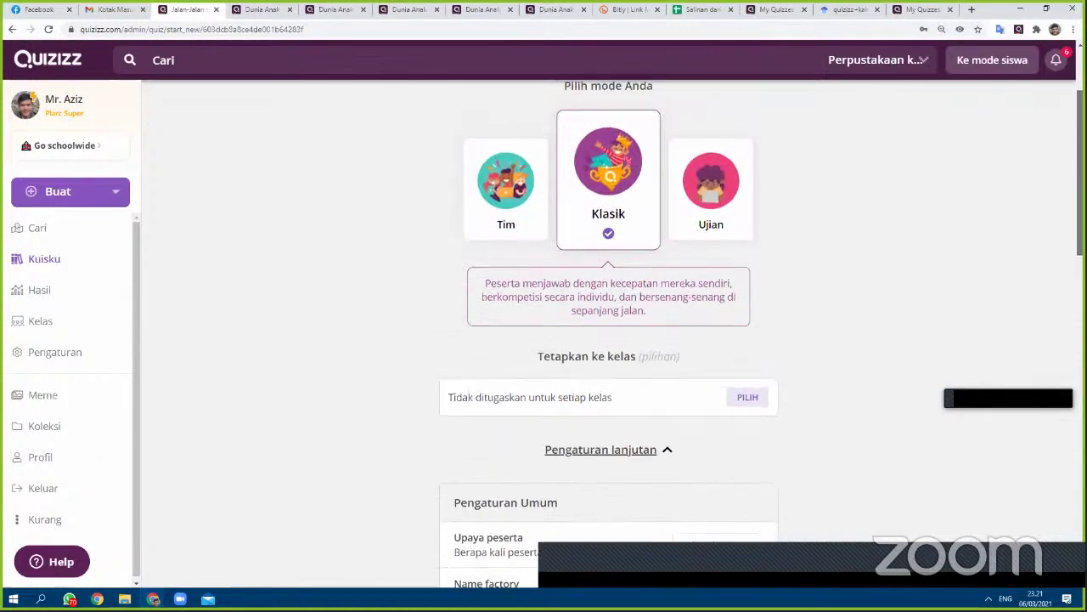
pyautogui.scroll(1, 523, 263)
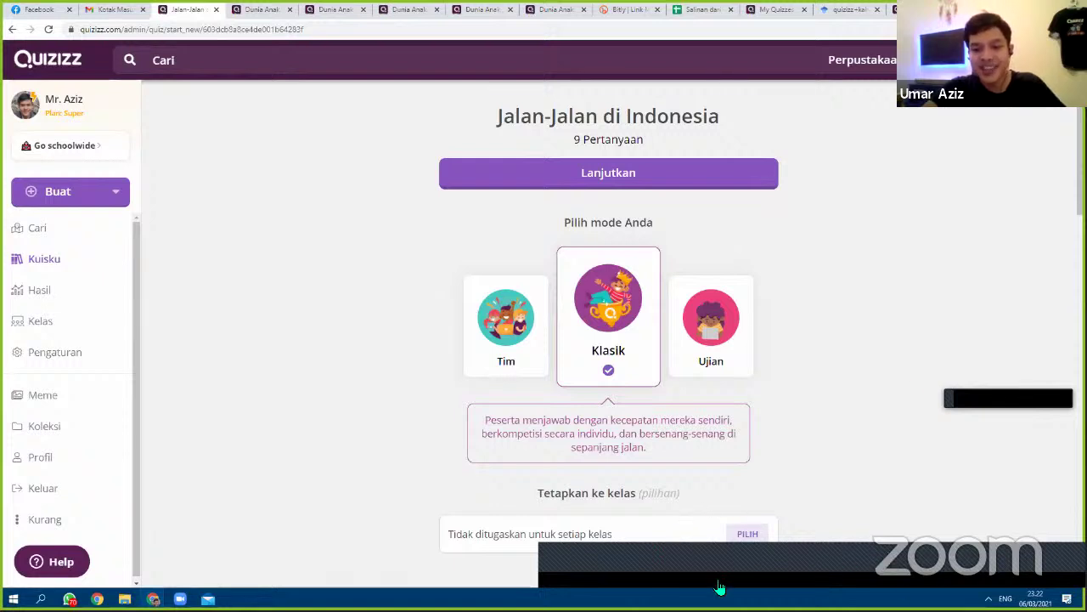
pyautogui.scroll(-2, 718, 578)
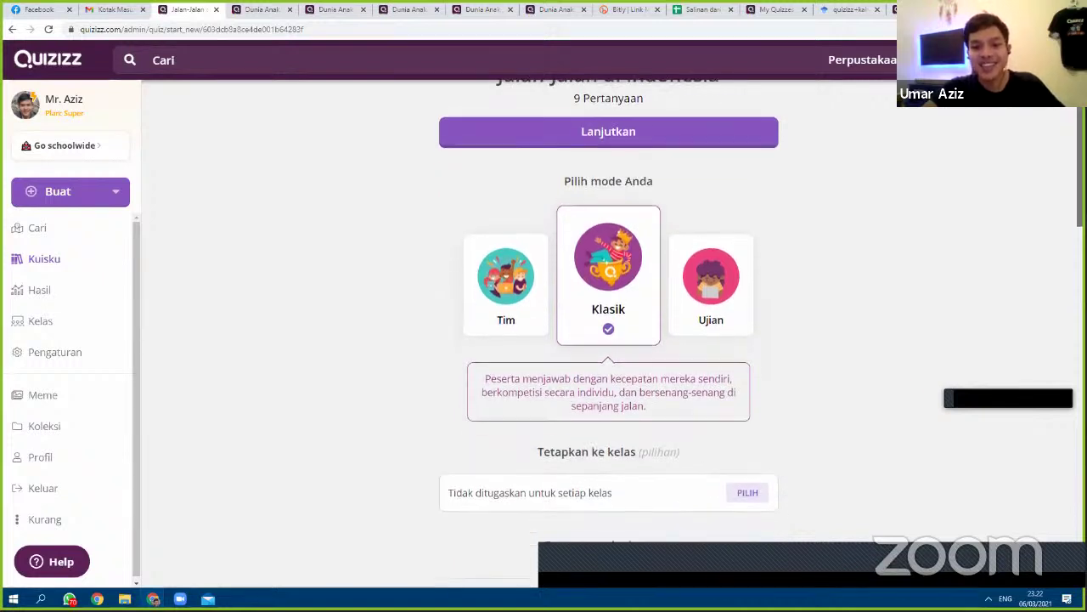
pyautogui.scroll(-9, 1044, 388)
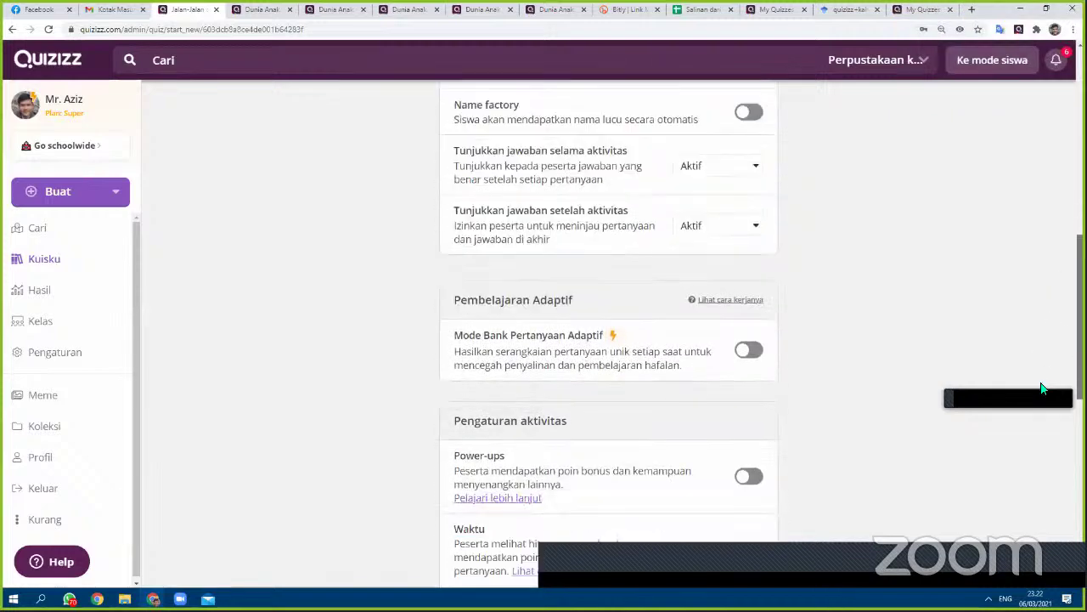
pyautogui.scroll(-3, 1032, 452)
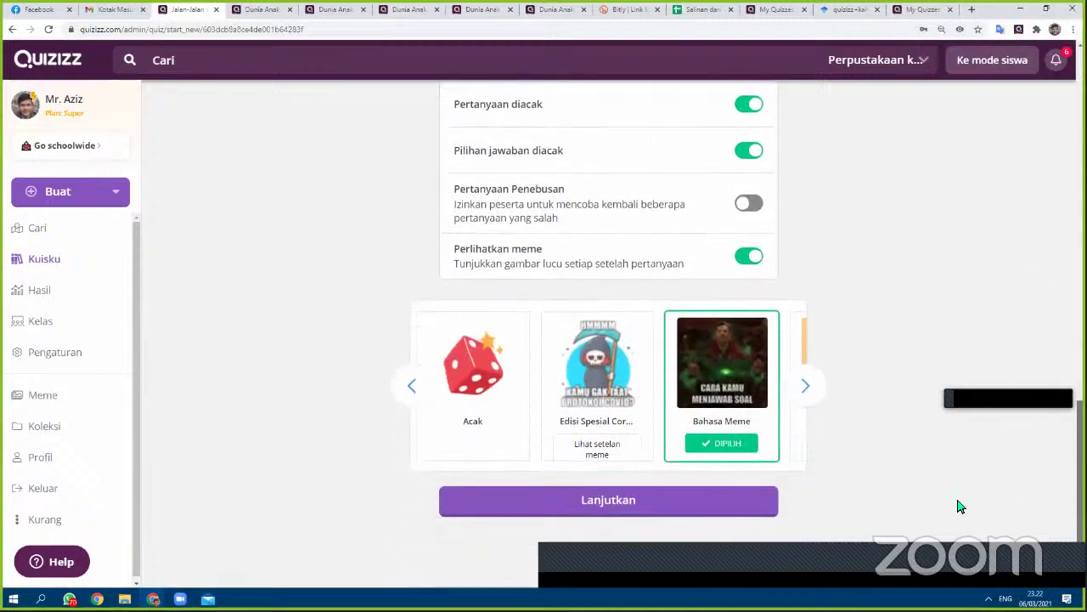
pyautogui.scroll(4, 1062, 459)
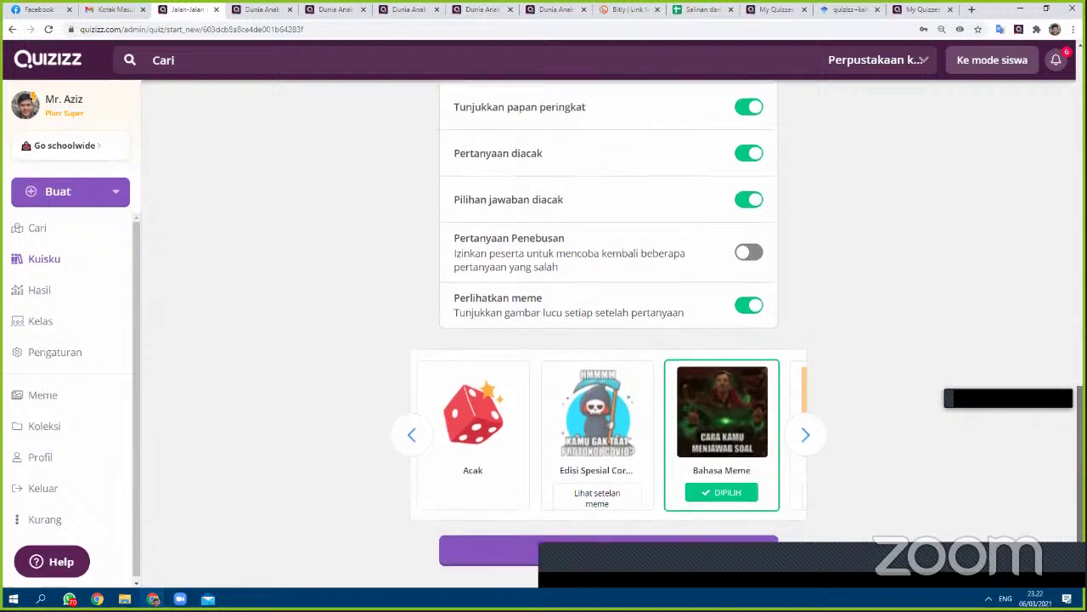
pyautogui.scroll(11, 1062, 459)
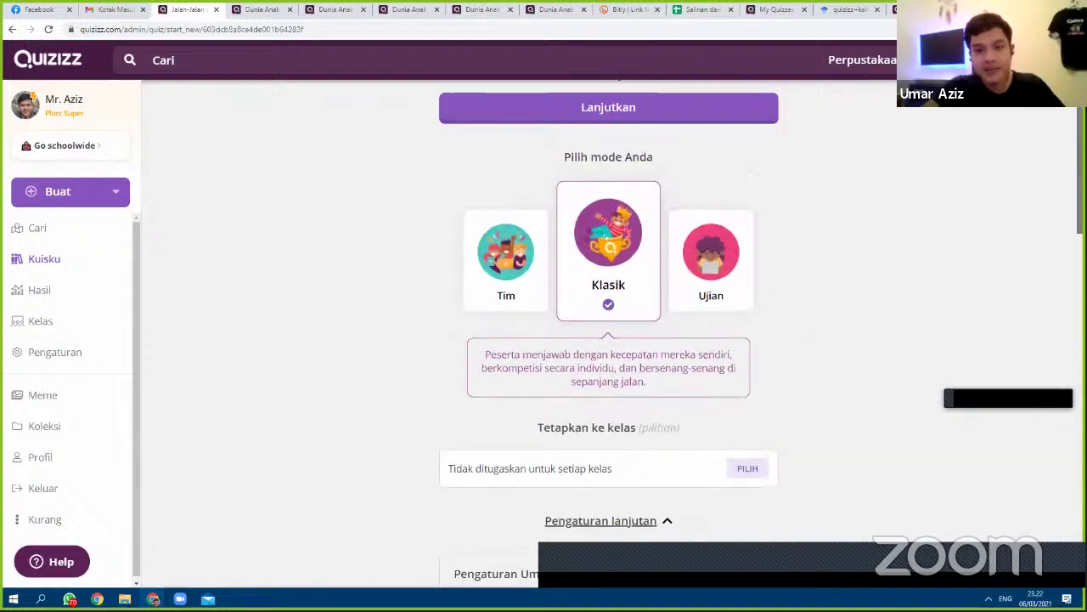
pyautogui.scroll(-8, 1060, 387)
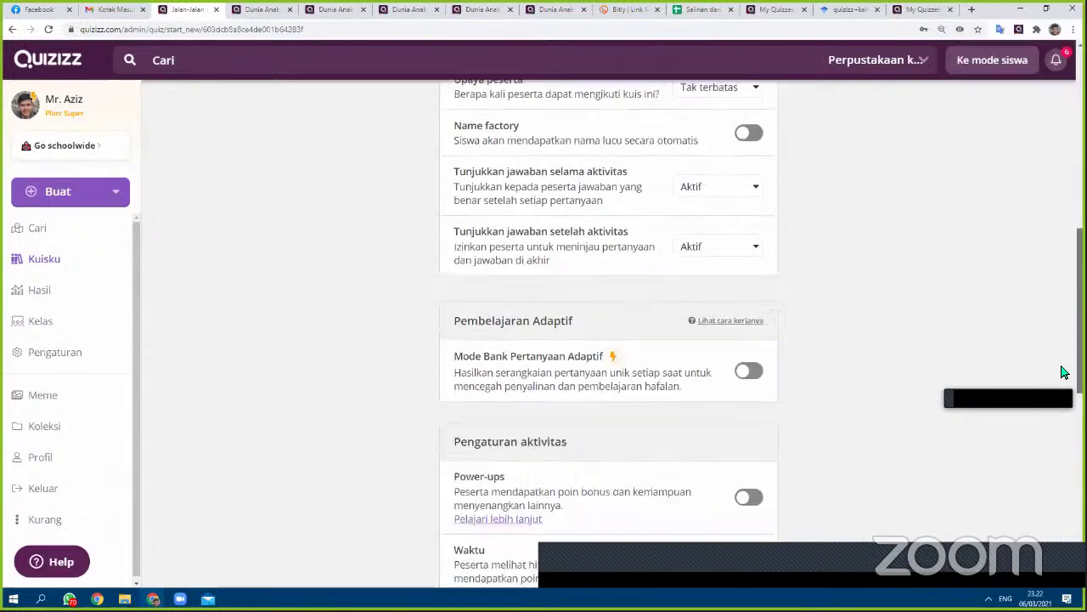
pyautogui.scroll(-3, 1060, 387)
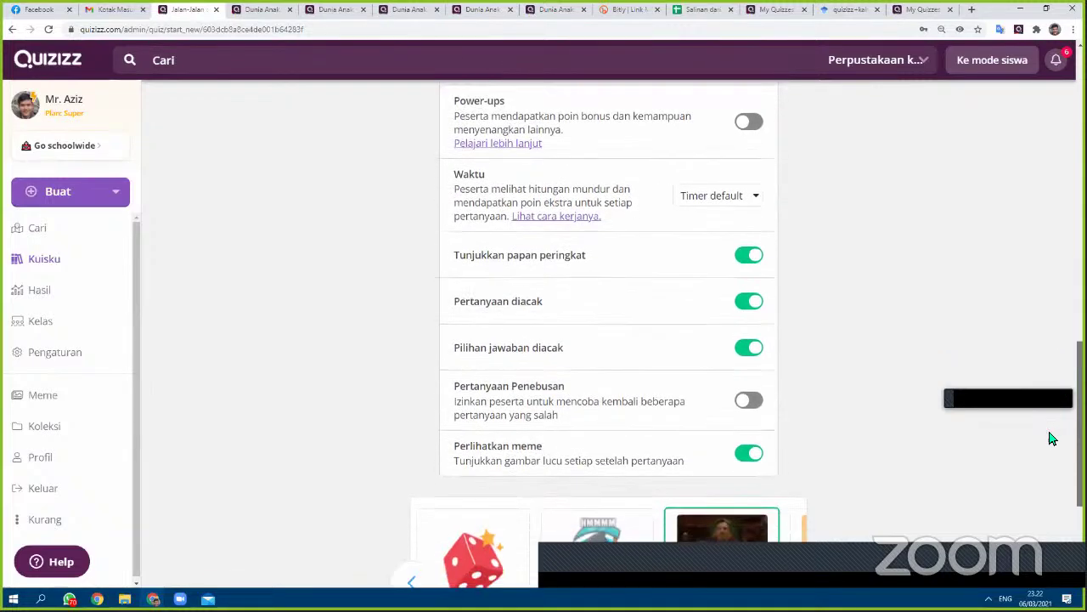
pyautogui.scroll(-1, 1050, 442)
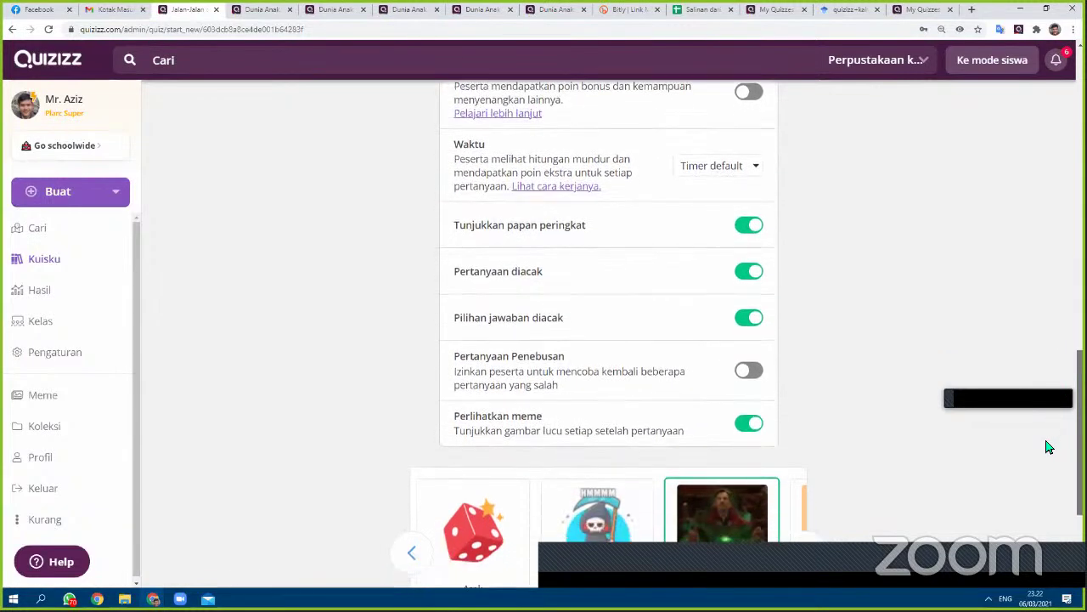
pyautogui.scroll(-1, 1050, 448)
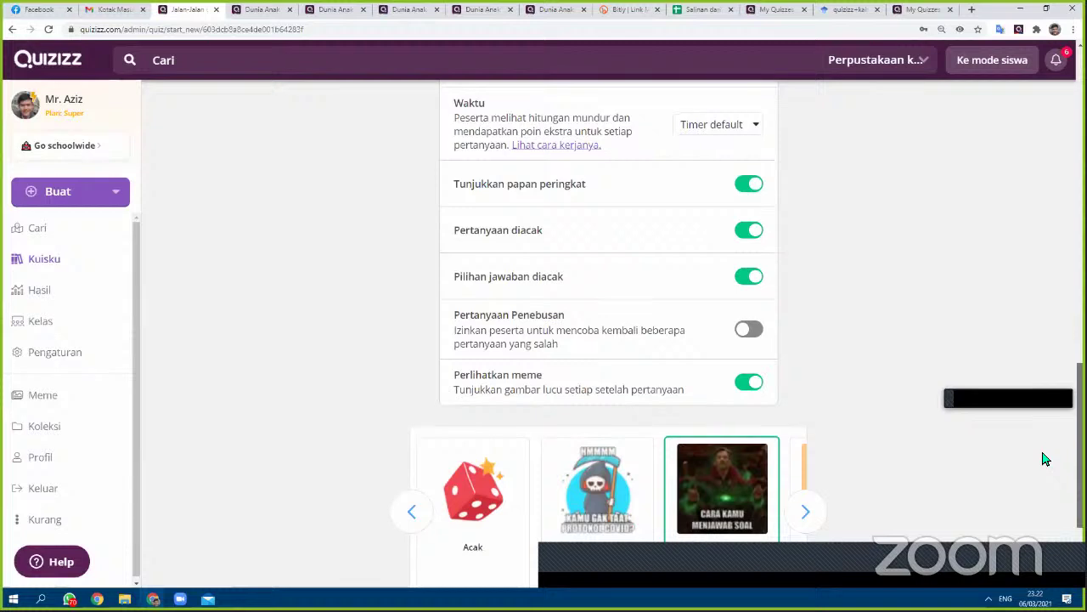
# Step: Continue with the current settings to open the live session lobby and get the join link for participants
pyautogui.scroll(-2, 1046, 459)
pyautogui.click(723, 467)
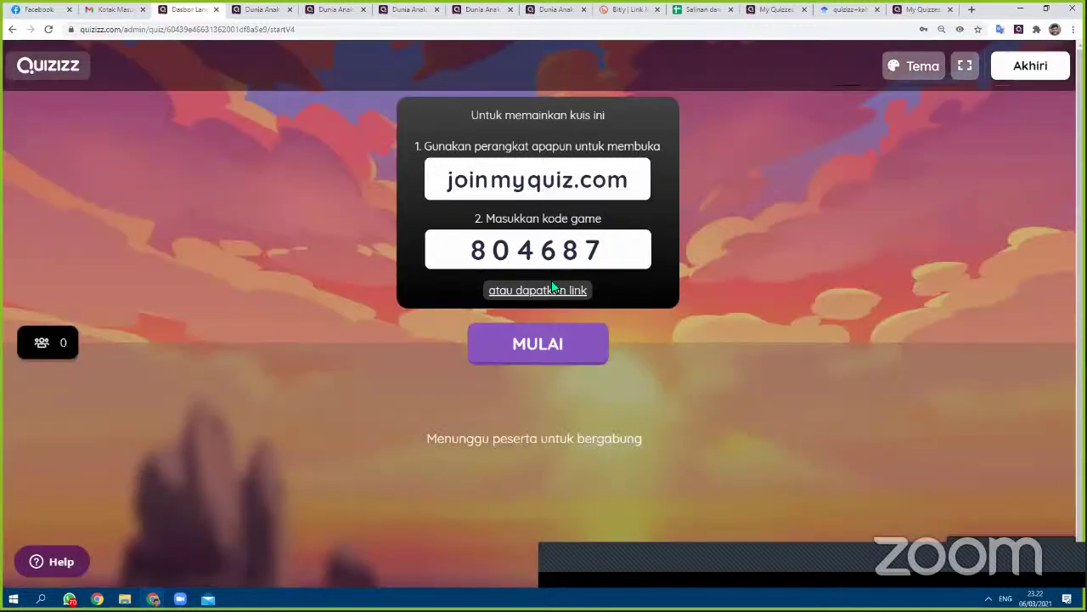
pyautogui.click(550, 290)
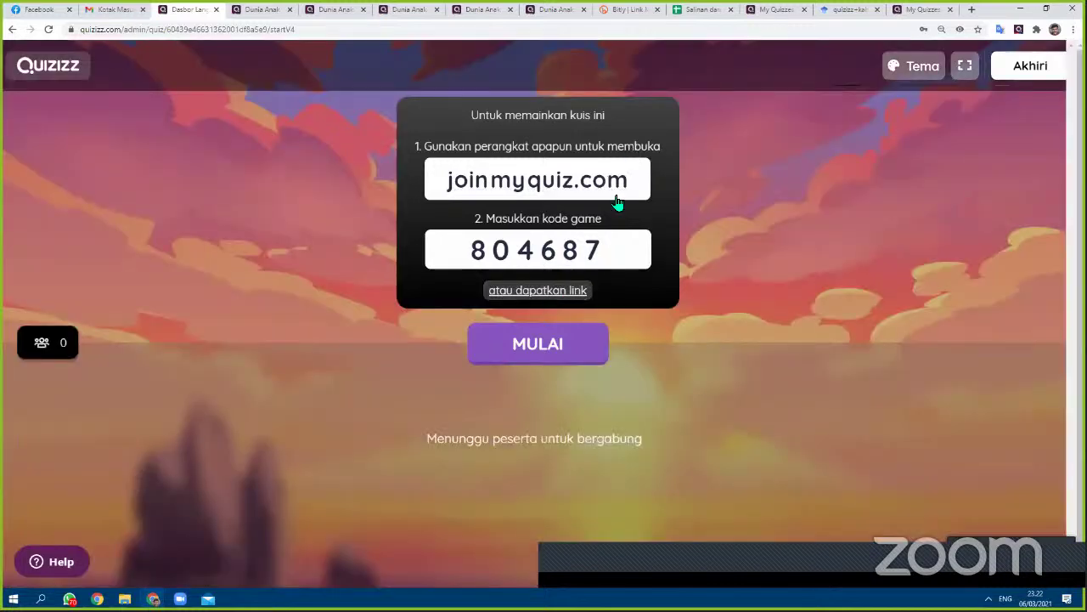
pyautogui.click(666, 127)
pyautogui.click(687, 82)
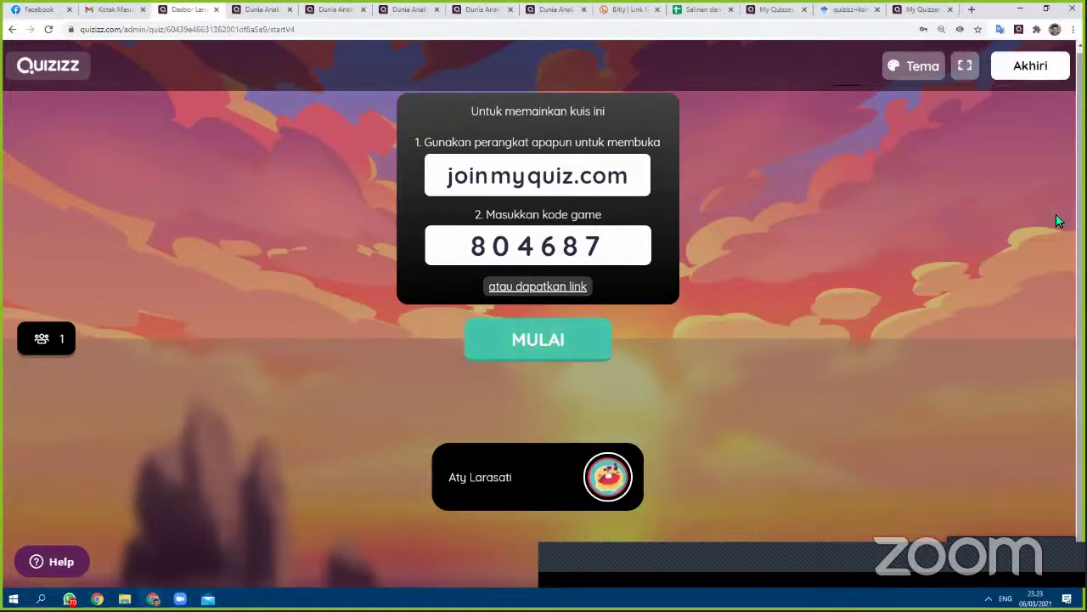
# Step: Examine the lobby's joined participants and highlight the joinmyquiz.com address and the game code for those still joining
pyautogui.scroll(-1, 947, 244)
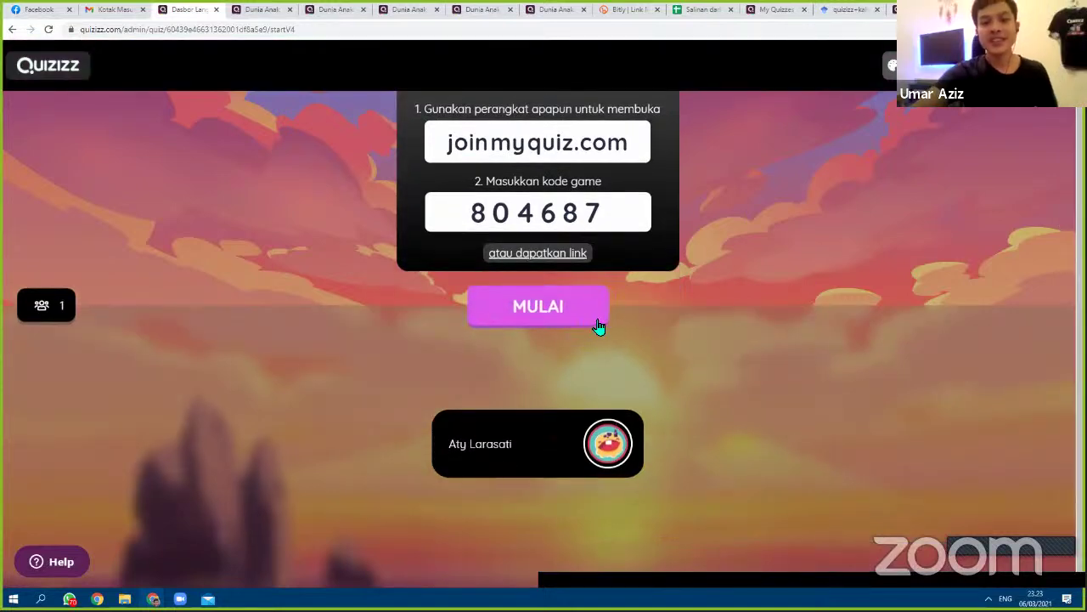
pyautogui.scroll(1, 607, 316)
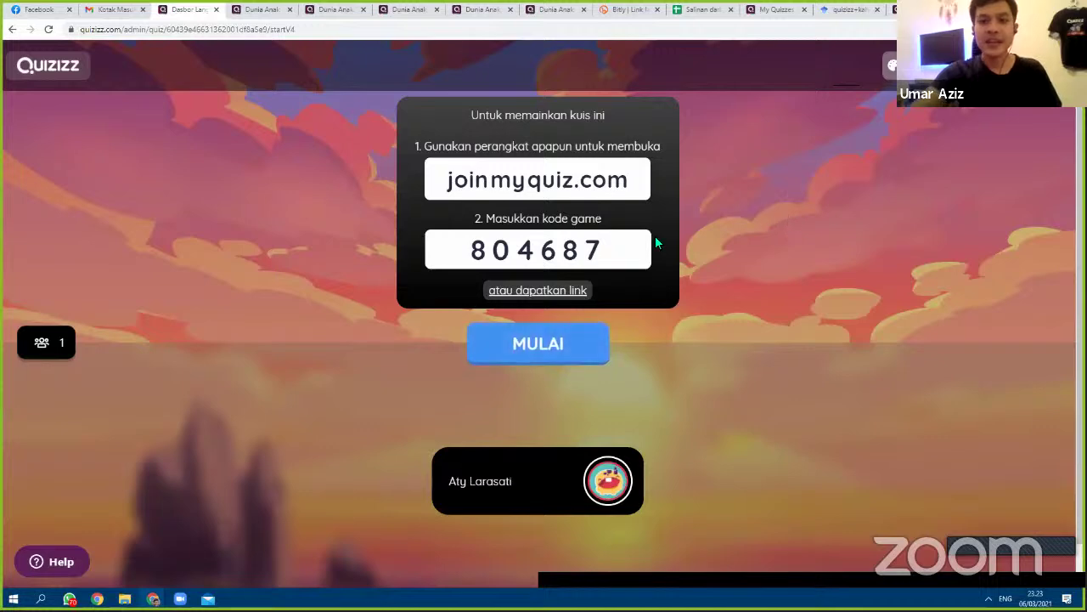
pyautogui.click(522, 357)
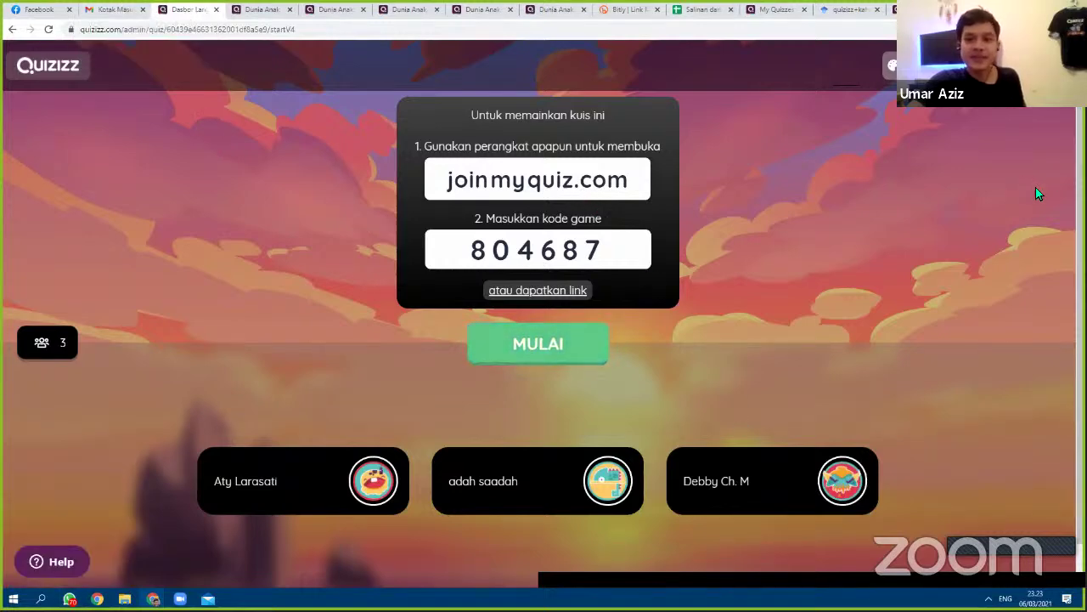
pyautogui.scroll(-1, 842, 279)
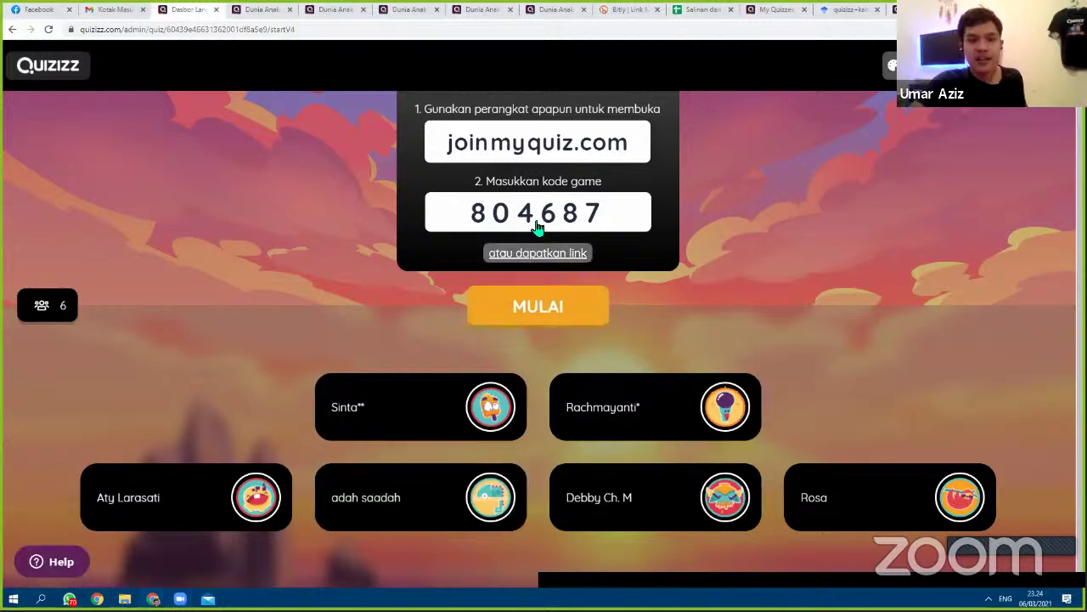
pyautogui.scroll(1, 538, 225)
pyautogui.moveTo(451, 179); pyautogui.dragTo(632, 181)
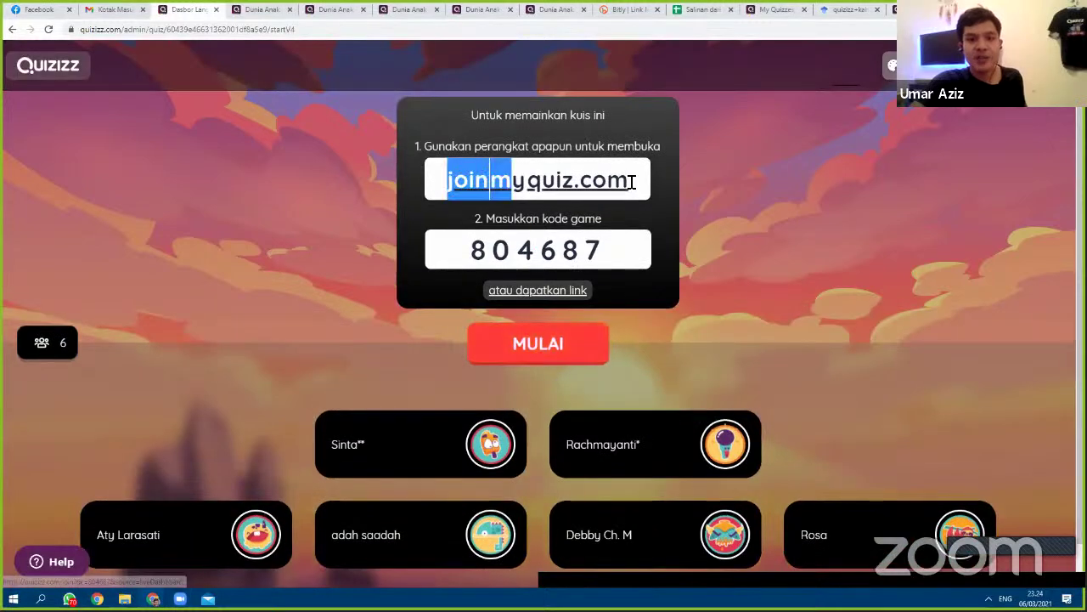
pyautogui.click(614, 235)
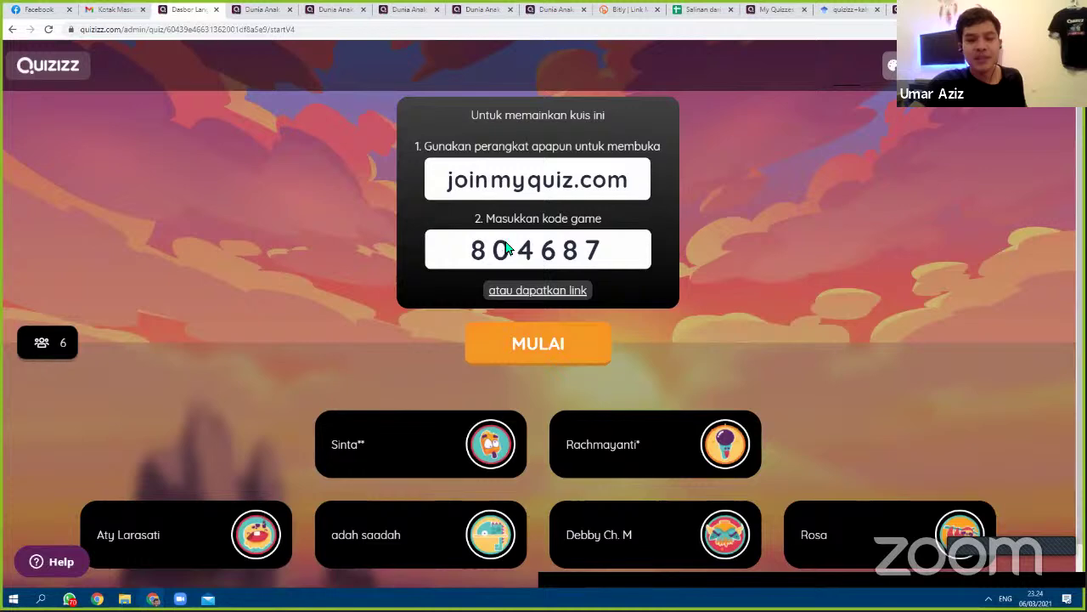
pyautogui.doubleClick(508, 247)
pyautogui.click(593, 219)
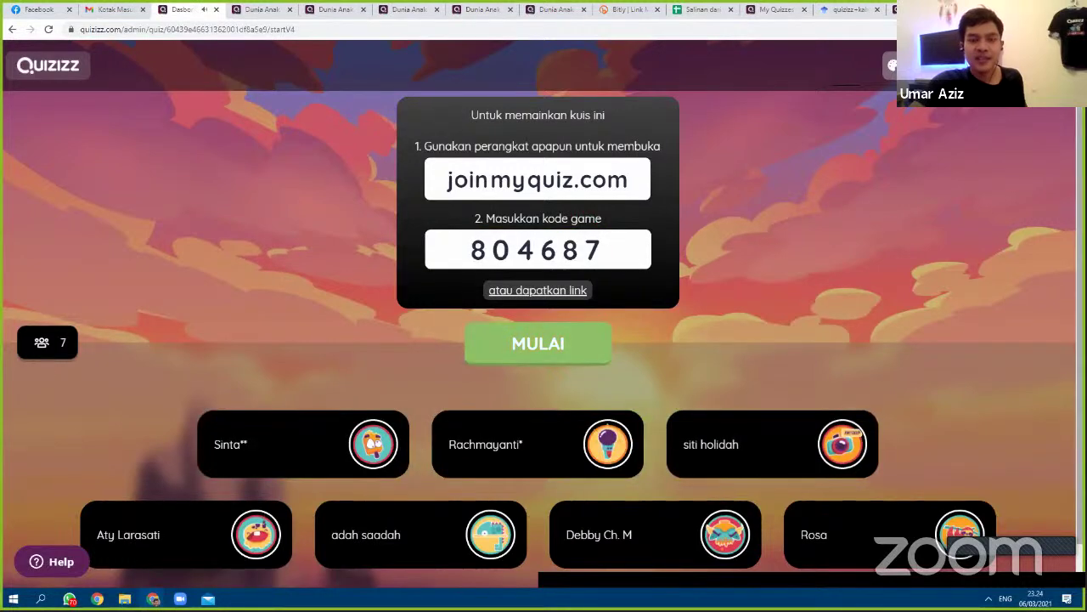
pyautogui.scroll(-1, 544, 305)
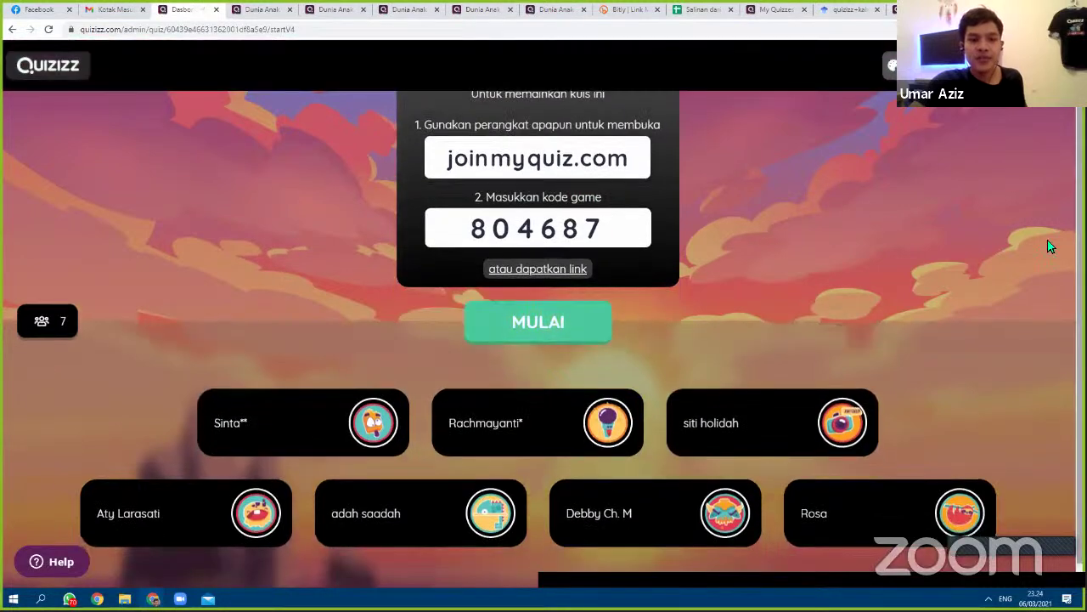